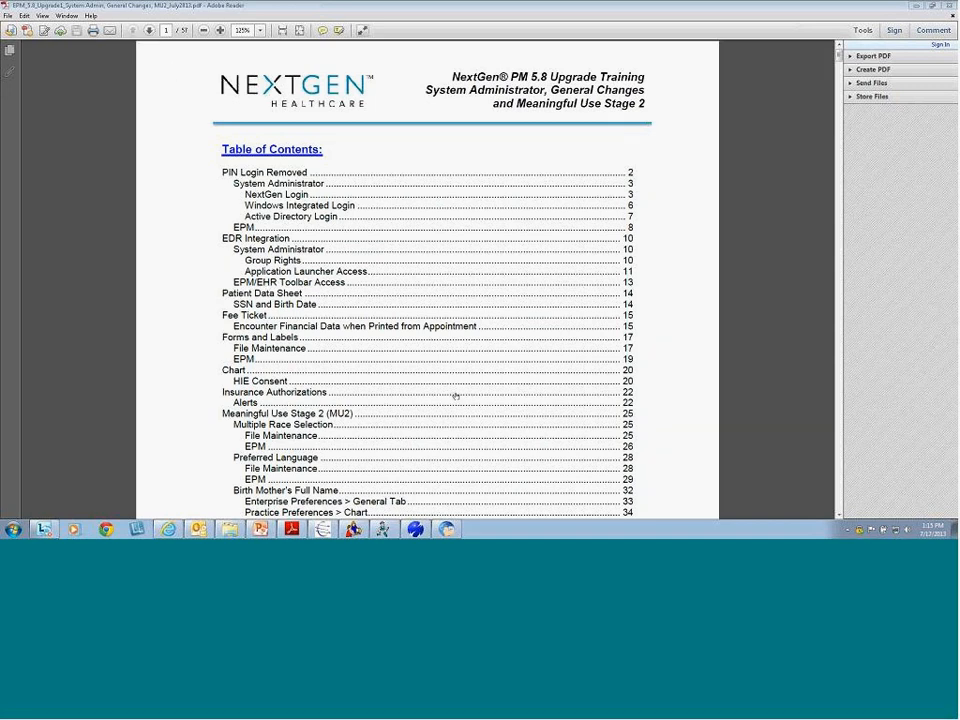
Advance to page 2 of the upgrade guide at 125% zoom and scroll to the PIN Login Removed section
click(149, 31)
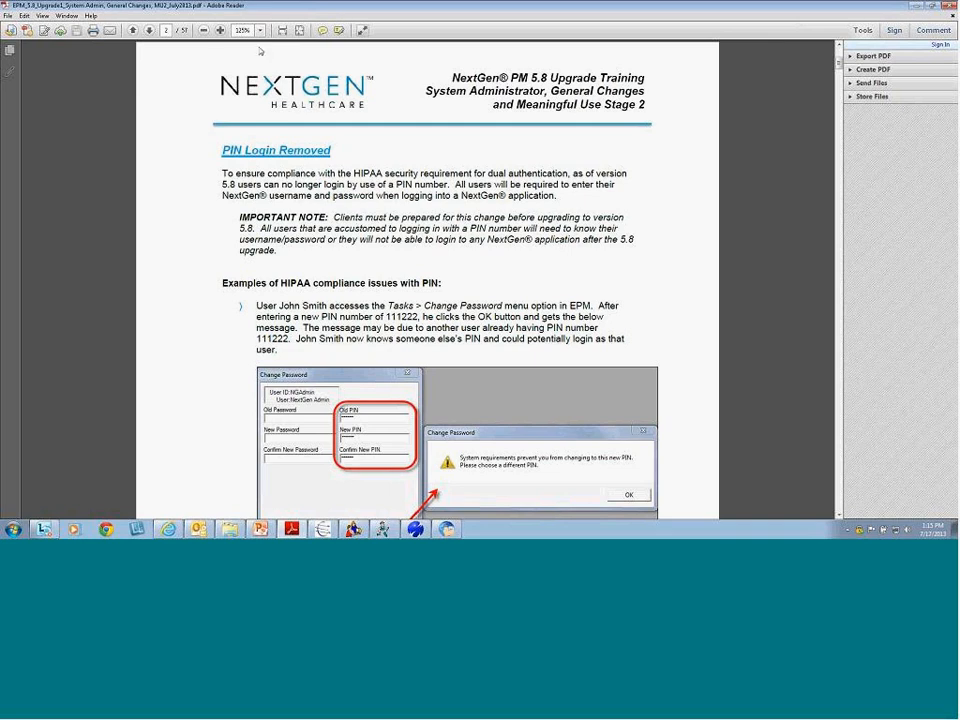
click(204, 32)
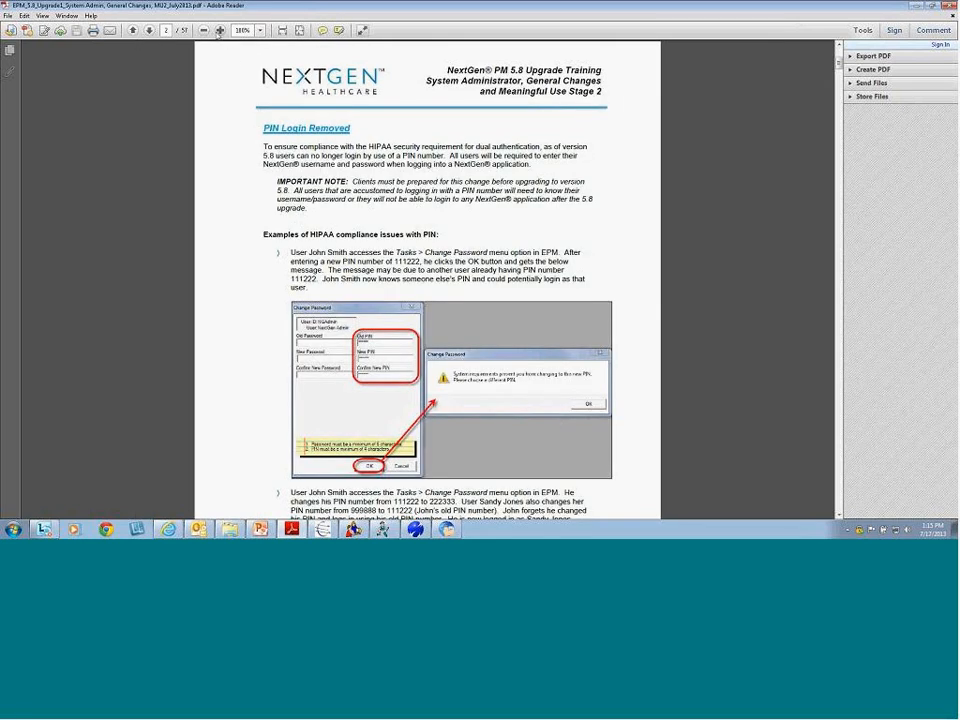
click(219, 31)
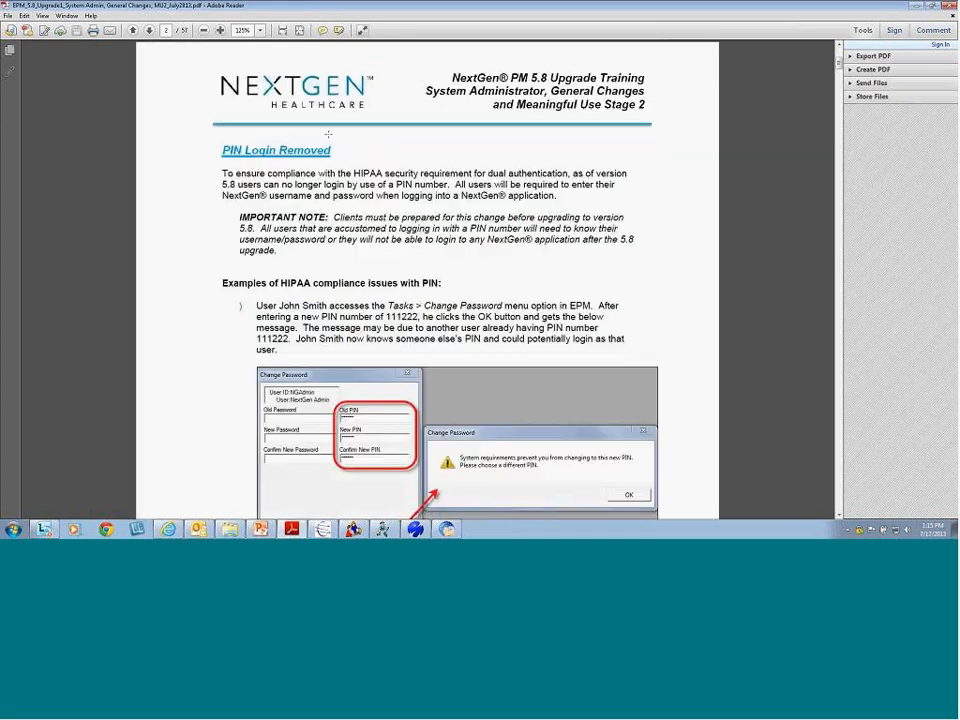
scroll(430, 212, down, 2)
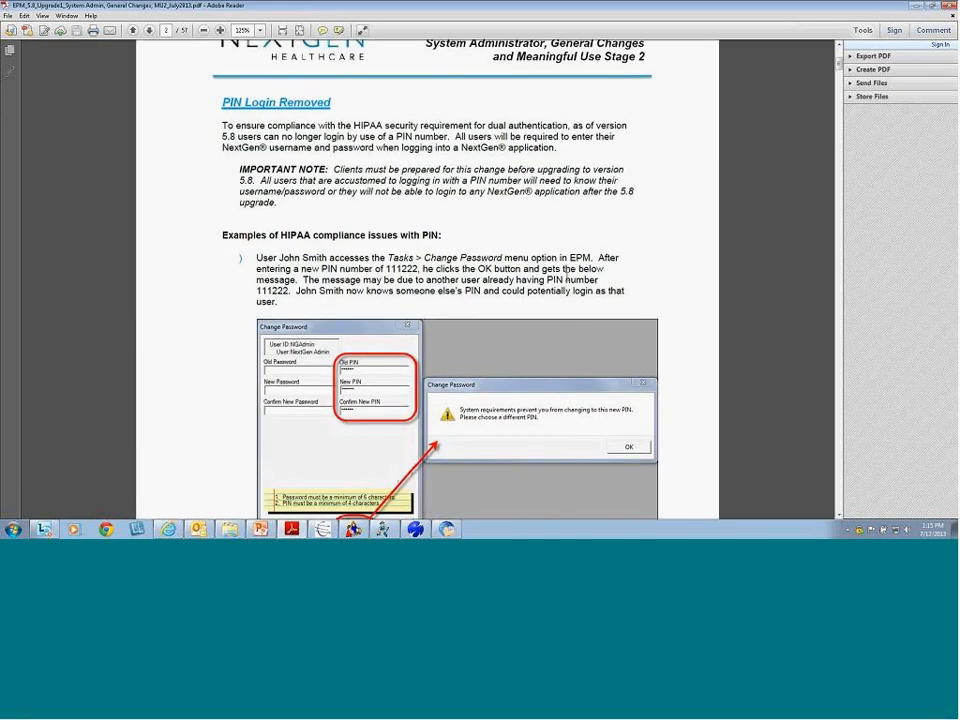
scroll(568, 270, down, 1)
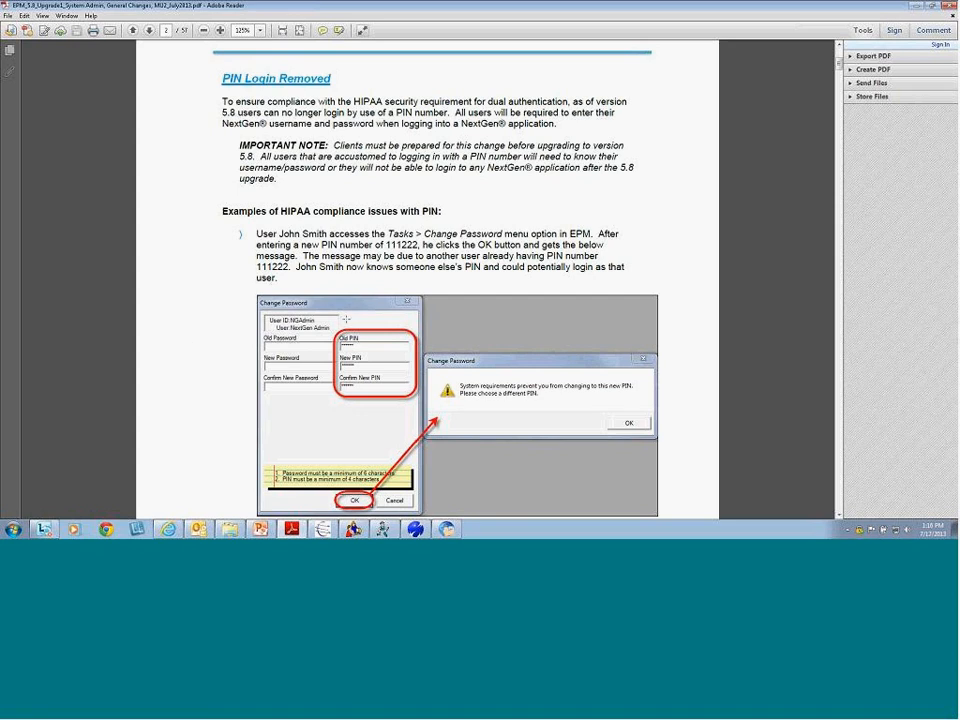
scroll(365, 294, down, 3)
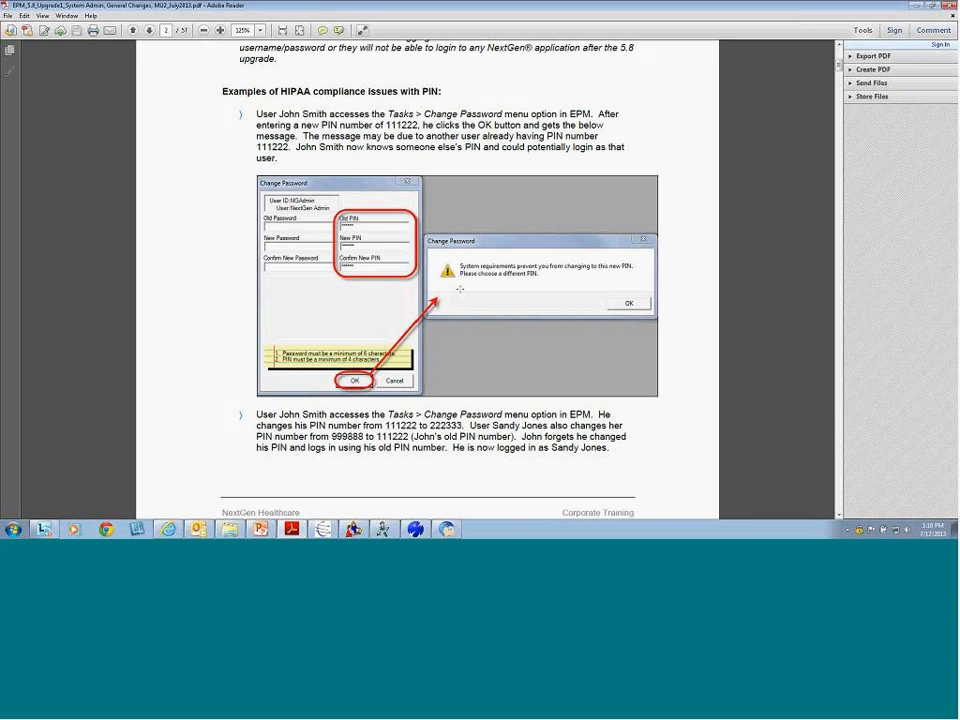
drag(222, 91, 570, 476)
click(342, 130)
drag(388, 114, 502, 114)
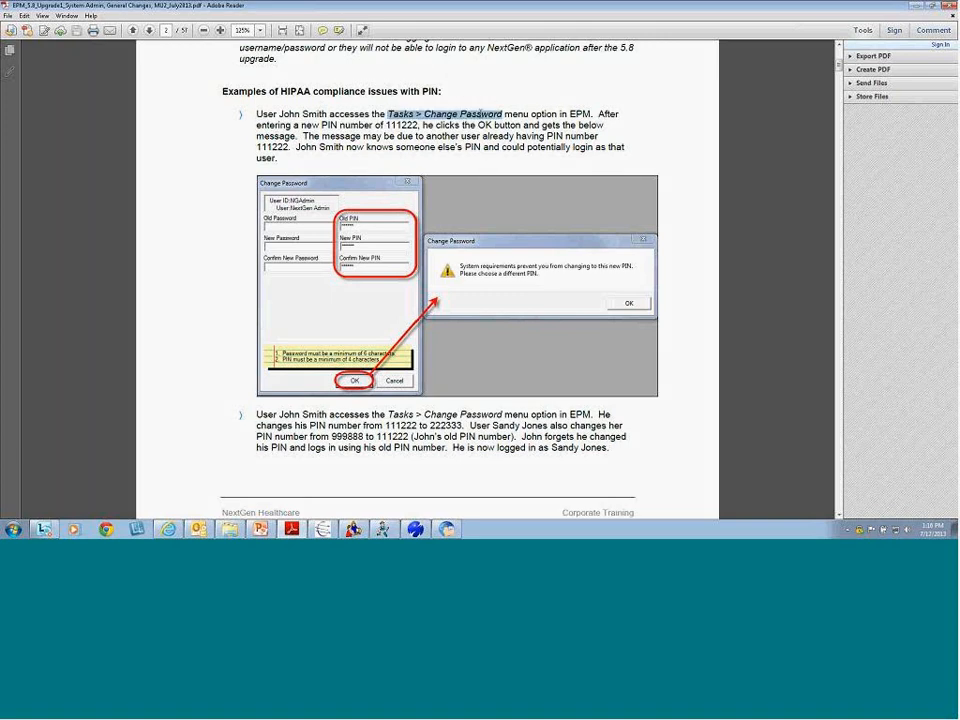
click(481, 166)
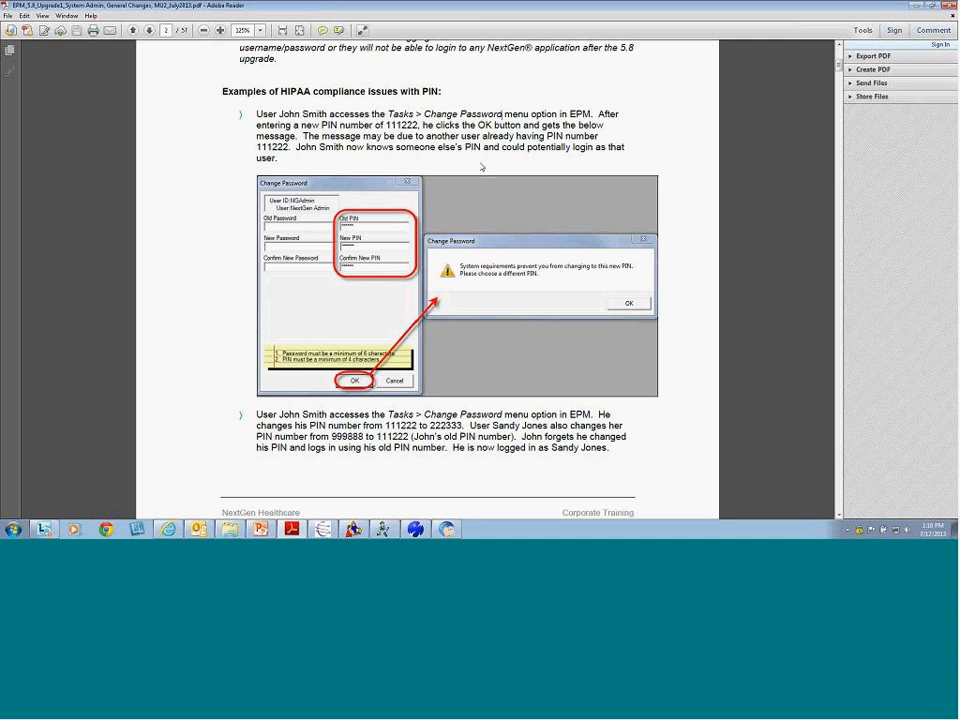
double_click(386, 125)
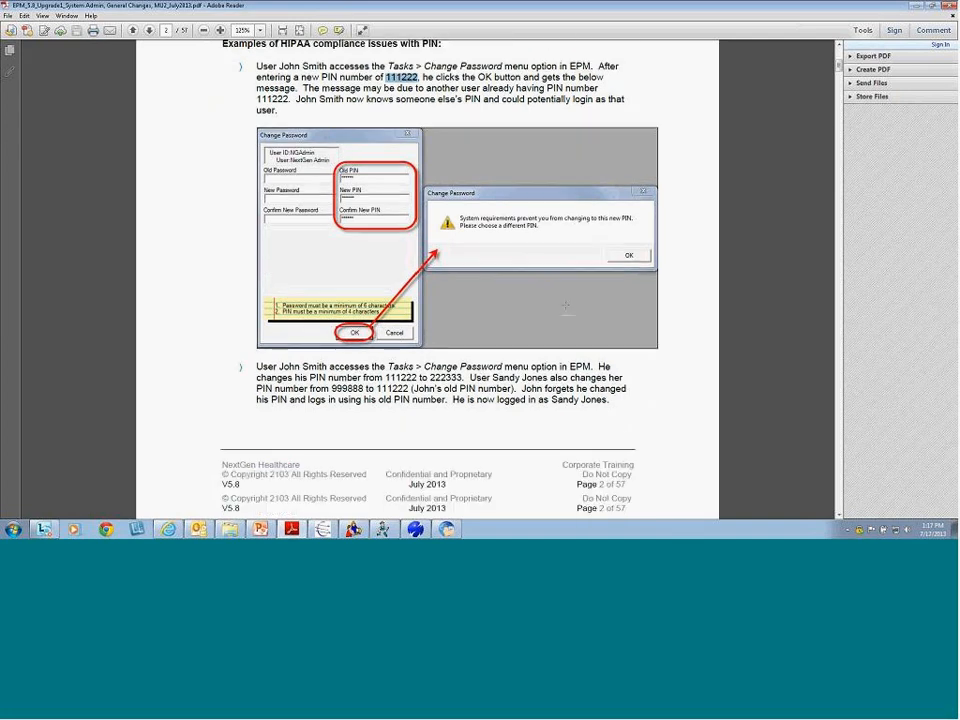
Highlight the second example's Tasks > Change Password path and the PIN numbers 999888 and 111222
scroll(430, 226, down, 2)
drag(257, 318, 612, 352)
click(498, 378)
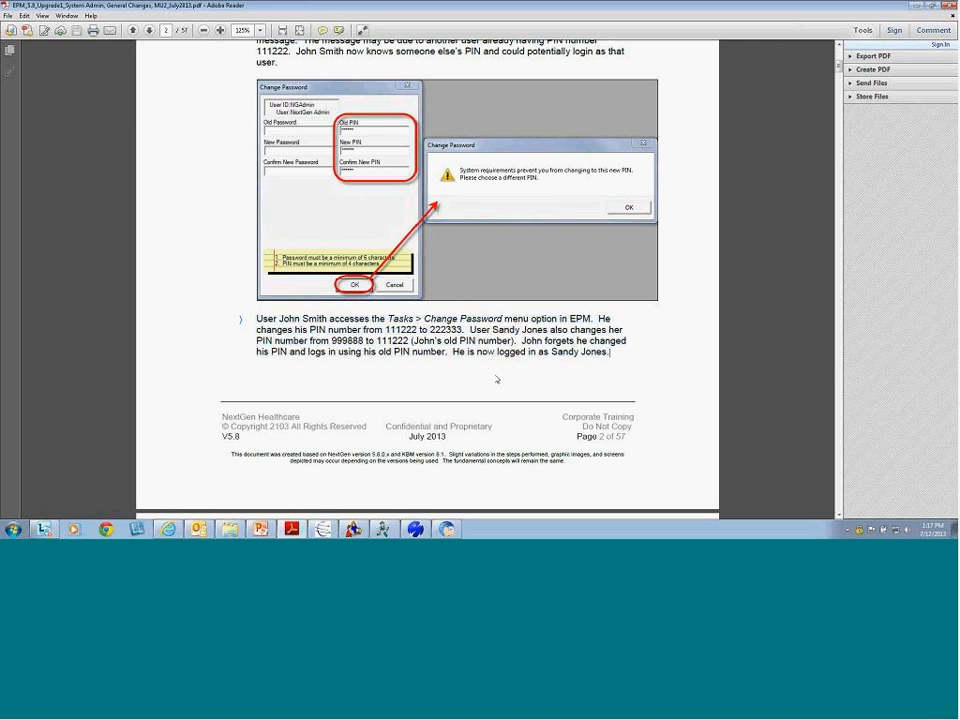
drag(388, 318, 502, 318)
click(566, 362)
drag(386, 330, 463, 331)
drag(333, 341, 381, 341)
double_click(381, 341)
Scroll back to the top of page 2 and highlight the IMPORTANT NOTE about the 5.8 upgrade
scroll(461, 381, down, 6)
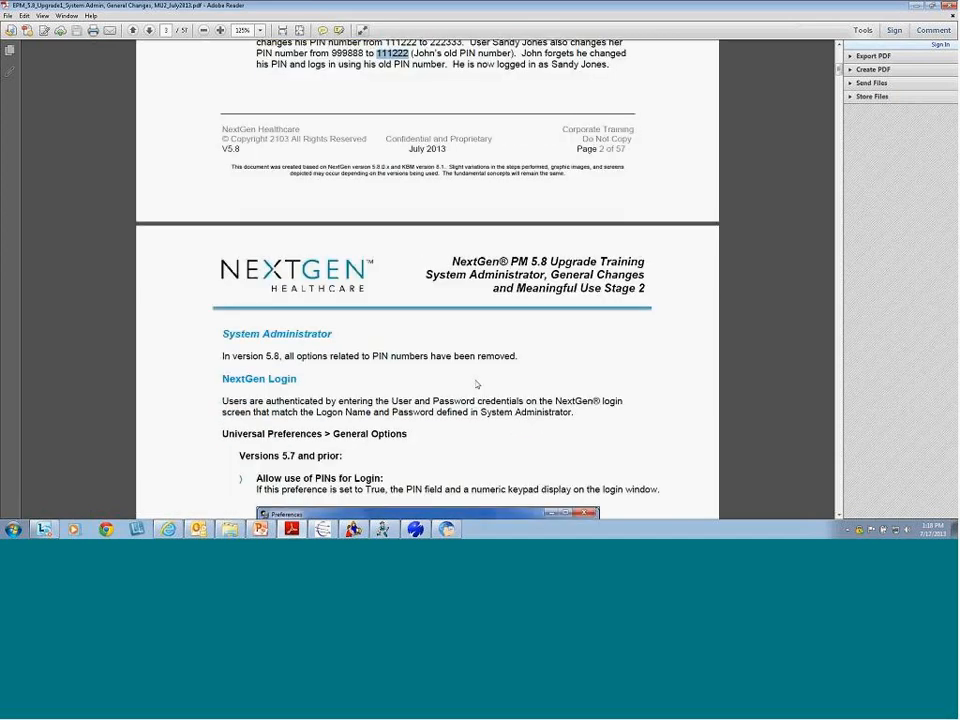
scroll(490, 400, down, 3)
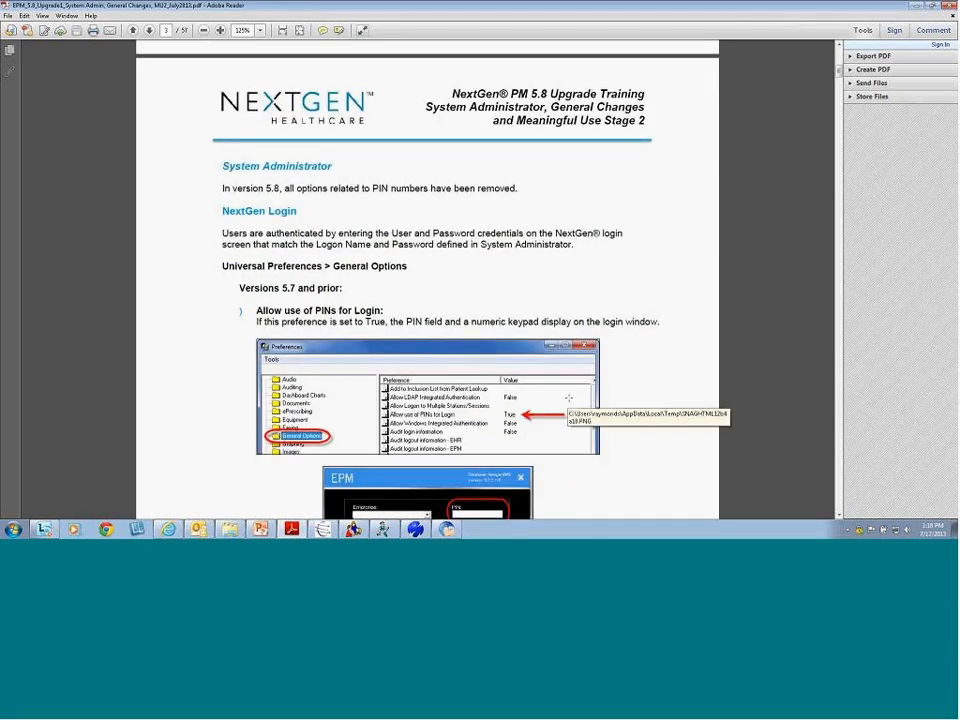
scroll(568, 398, up, 20)
scroll(577, 320, up, 2)
drag(240, 217, 296, 272)
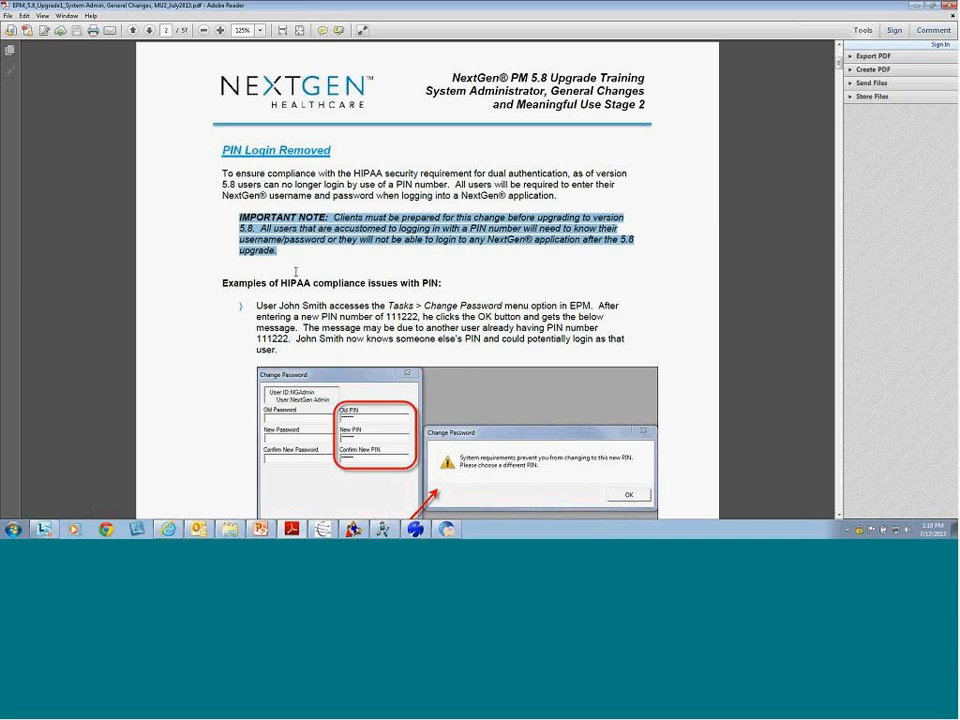
click(300, 271)
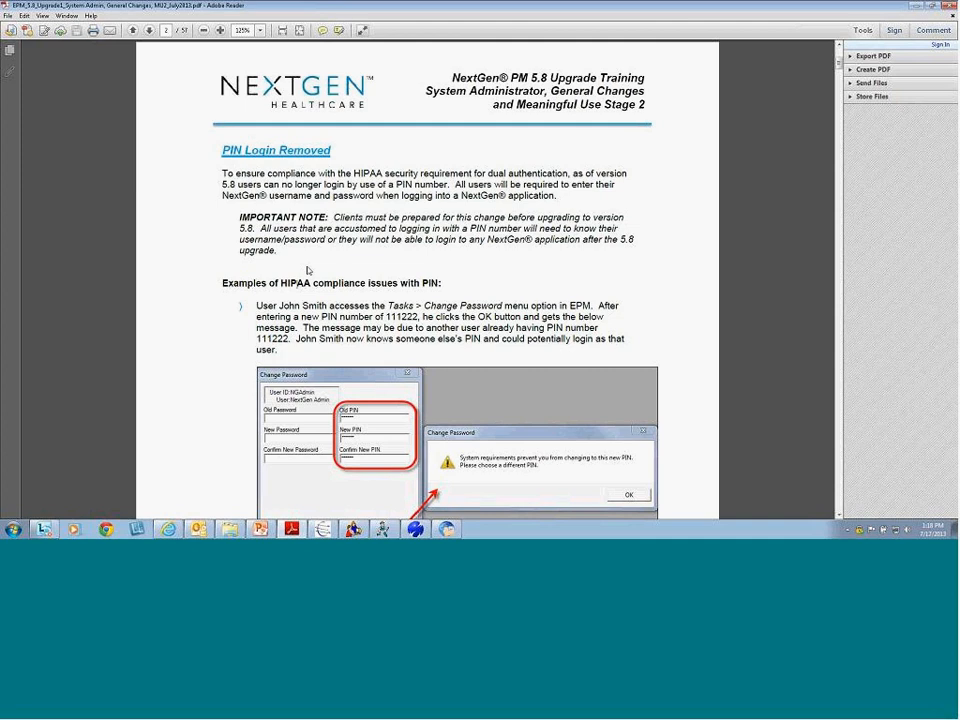
Scroll to page 3 and highlight the 'Versions 5.7 and prior:' heading
scroll(233, 338, down, 15)
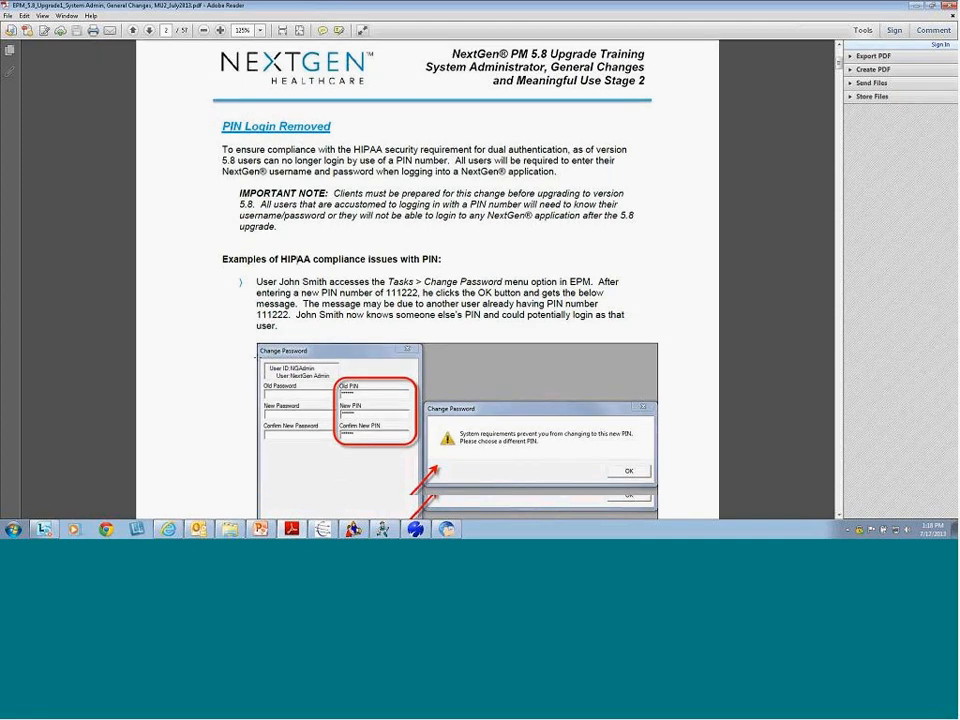
scroll(258, 357, down, 3)
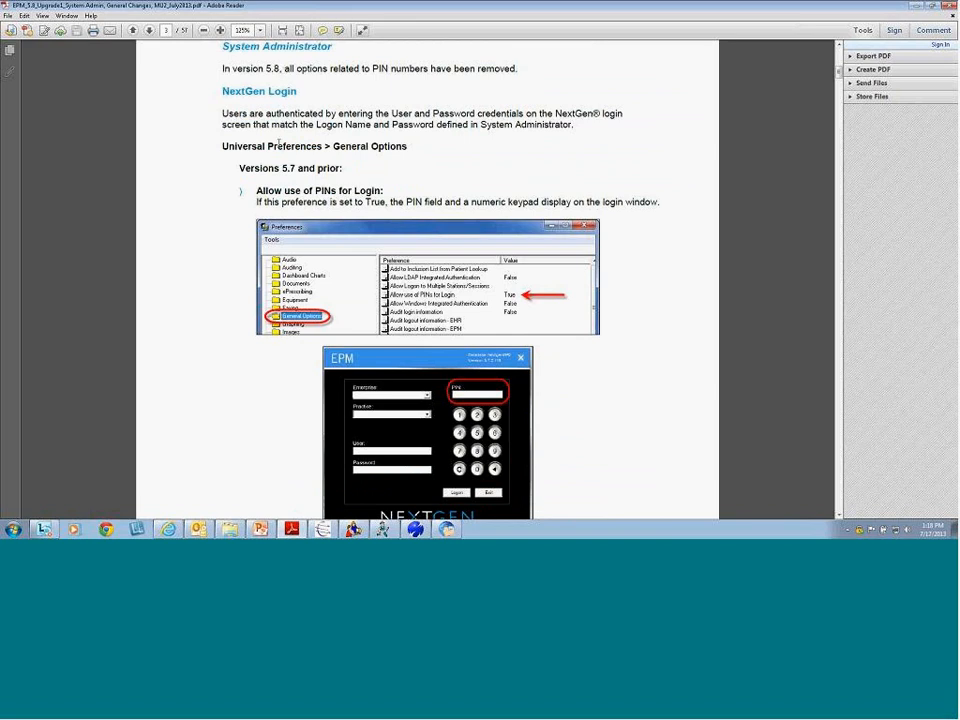
scroll(447, 297, down, 1)
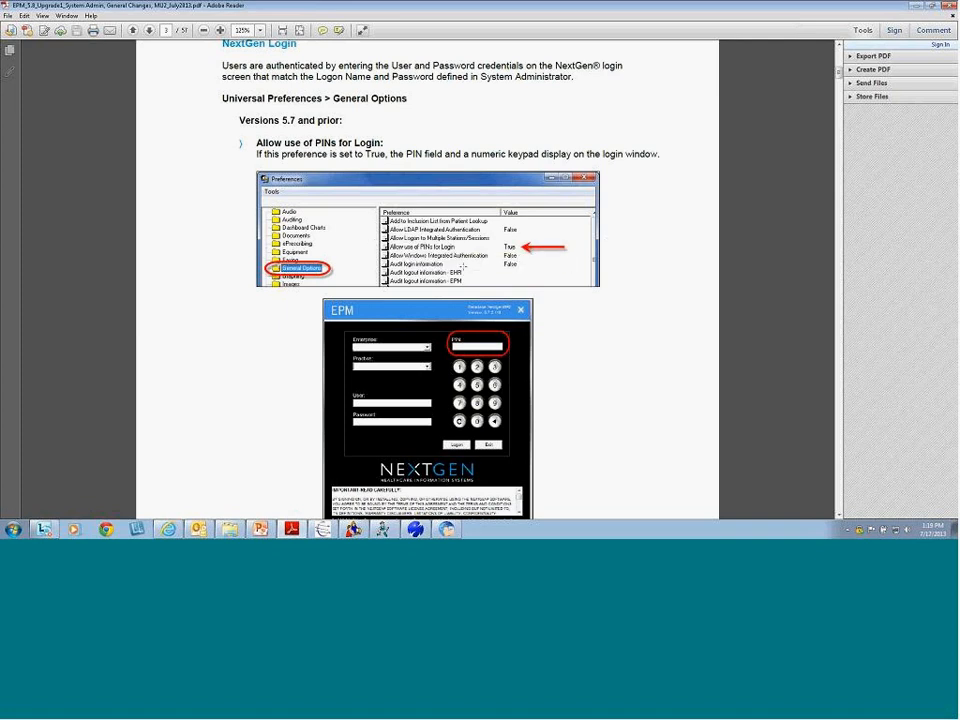
drag(343, 121, 239, 127)
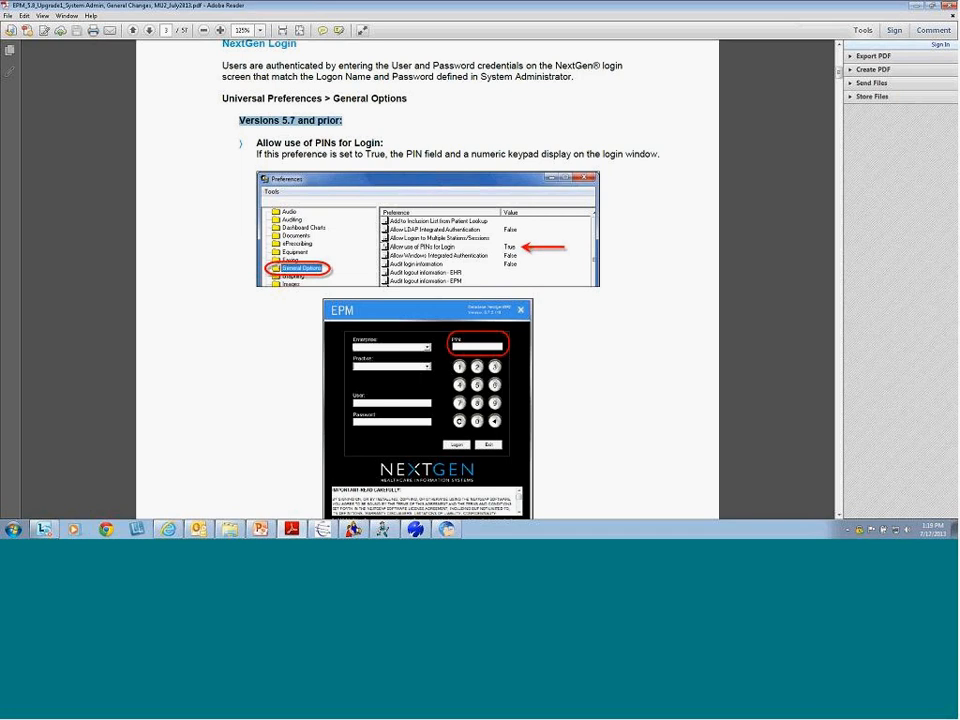
click(343, 121)
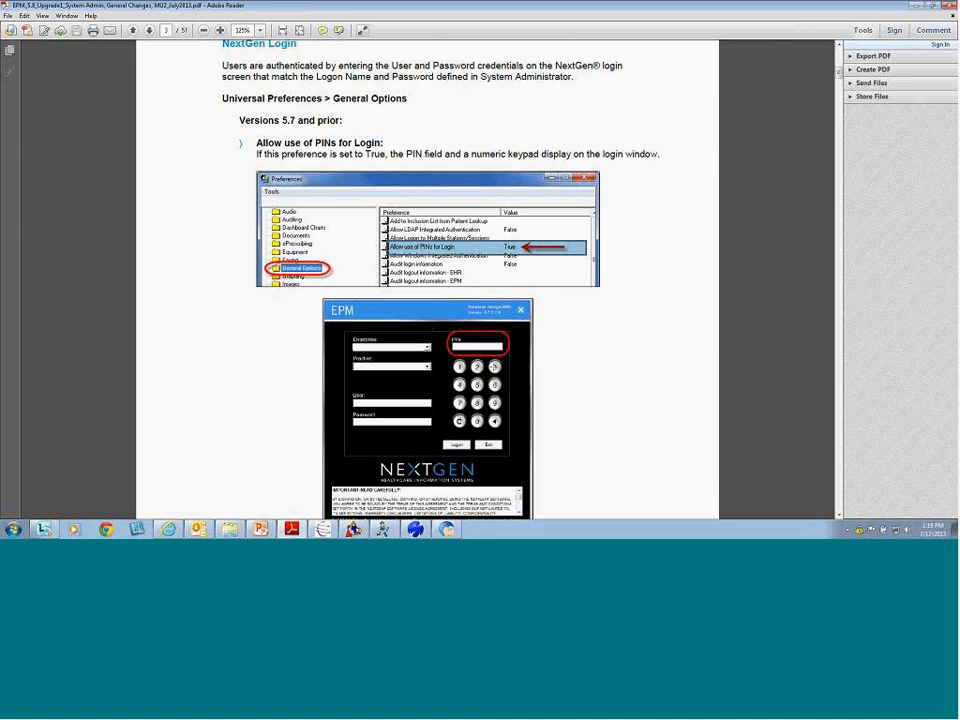
Scroll to page 4's Version 5.8 section and select the EPM login screenshot without the PIN field
scroll(614, 366, down, 10)
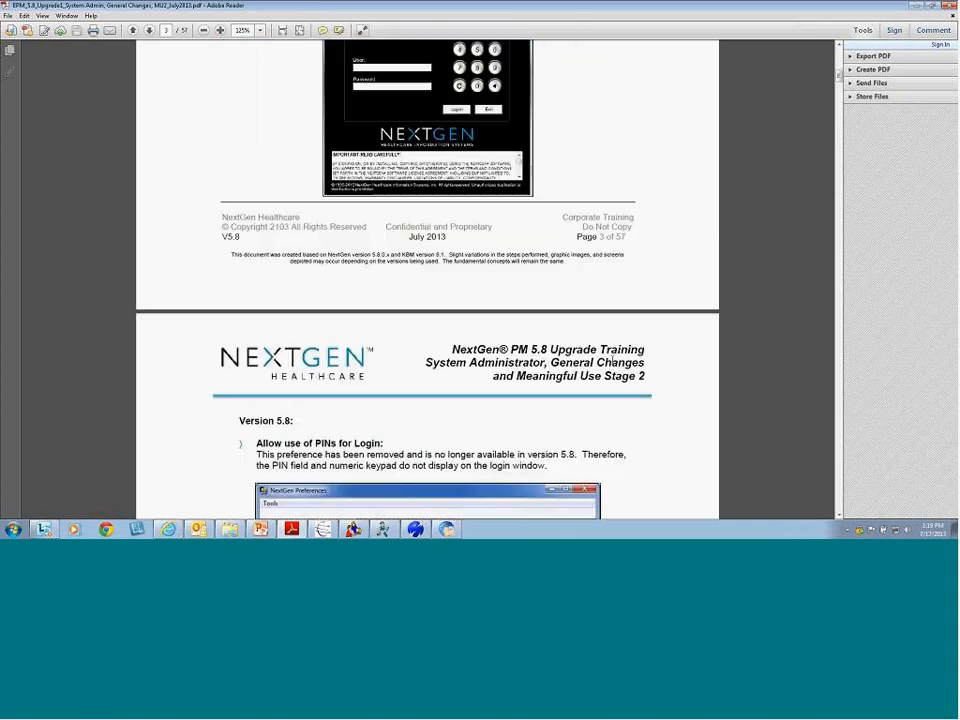
scroll(614, 366, down, 1)
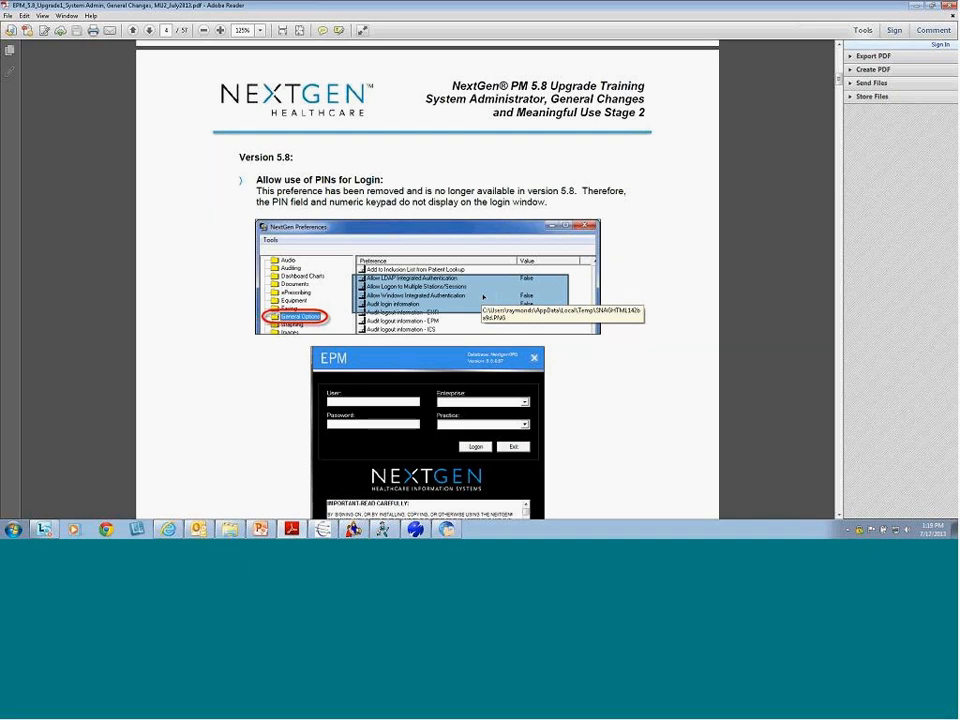
scroll(596, 420, down, 3)
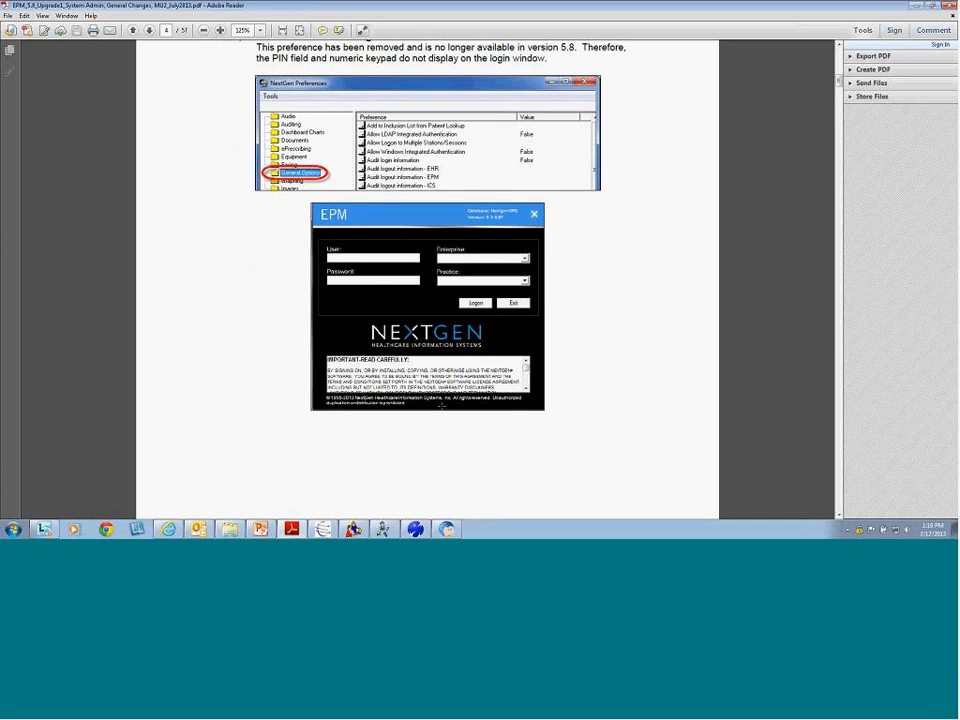
click(448, 283)
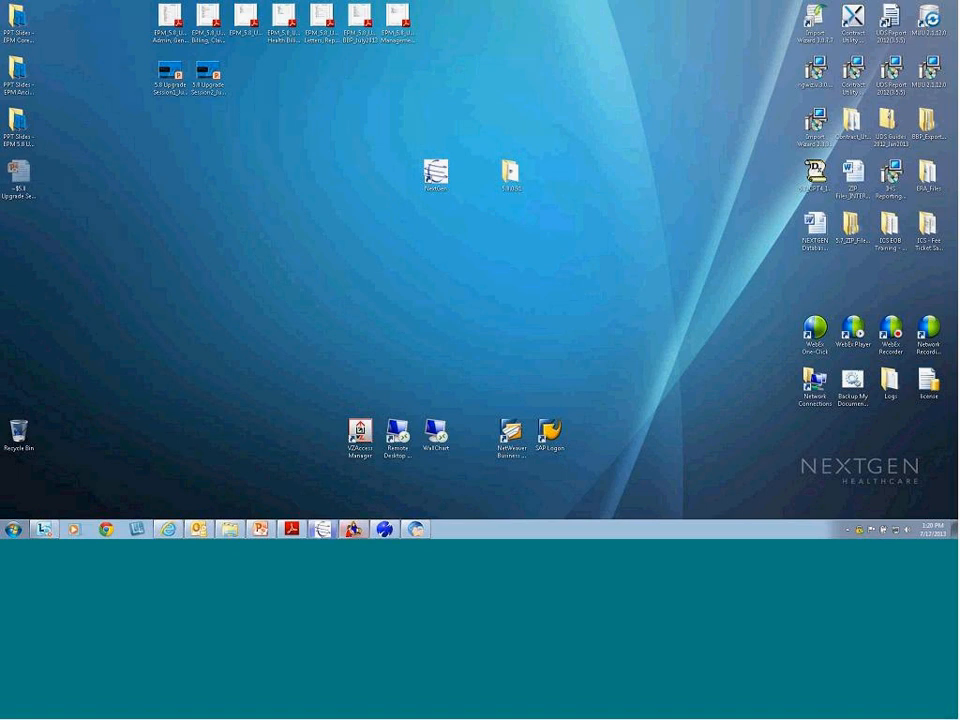
Log into NextGen File Maintenance with the admin password, dismiss the auditing warning, and return to the PDF
click(324, 530)
click(396, 250)
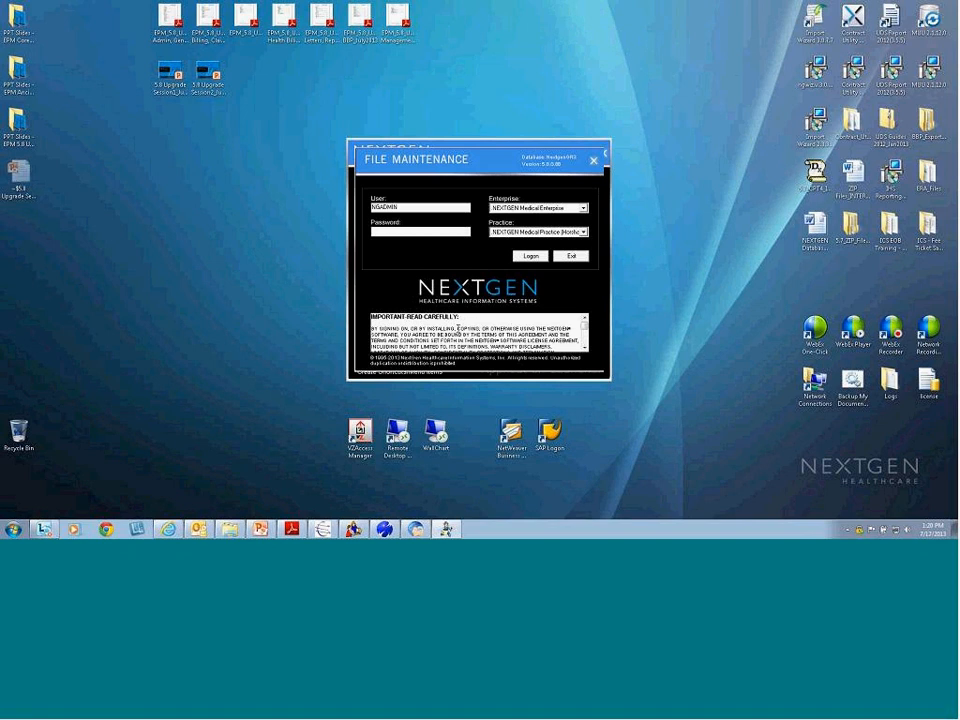
double_click(390, 207)
click(404, 233)
text(******)
key(Return)
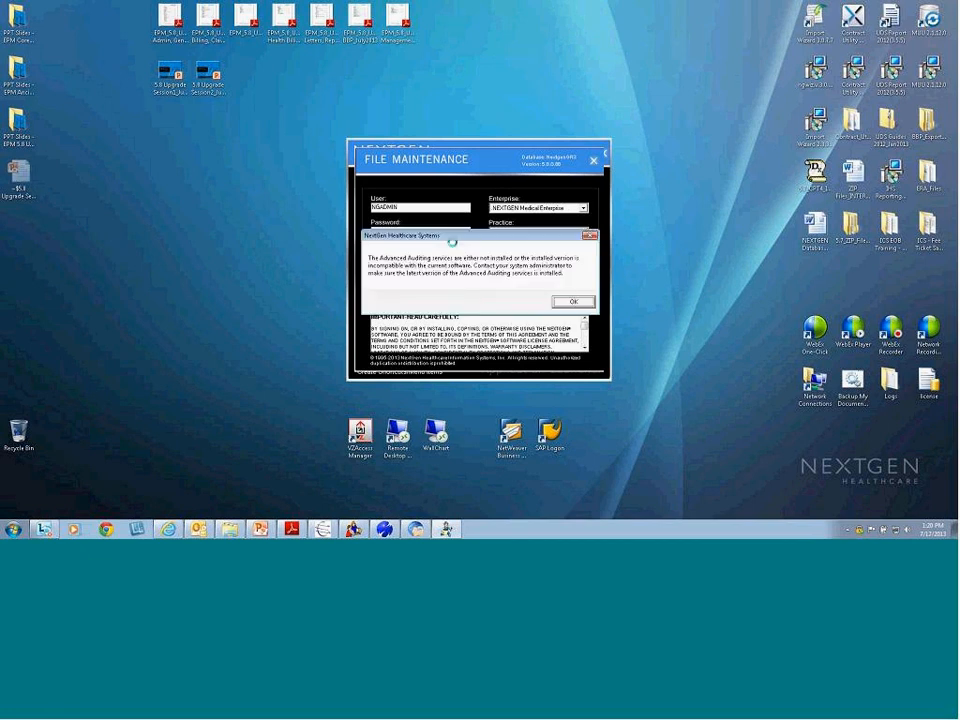
key(Return)
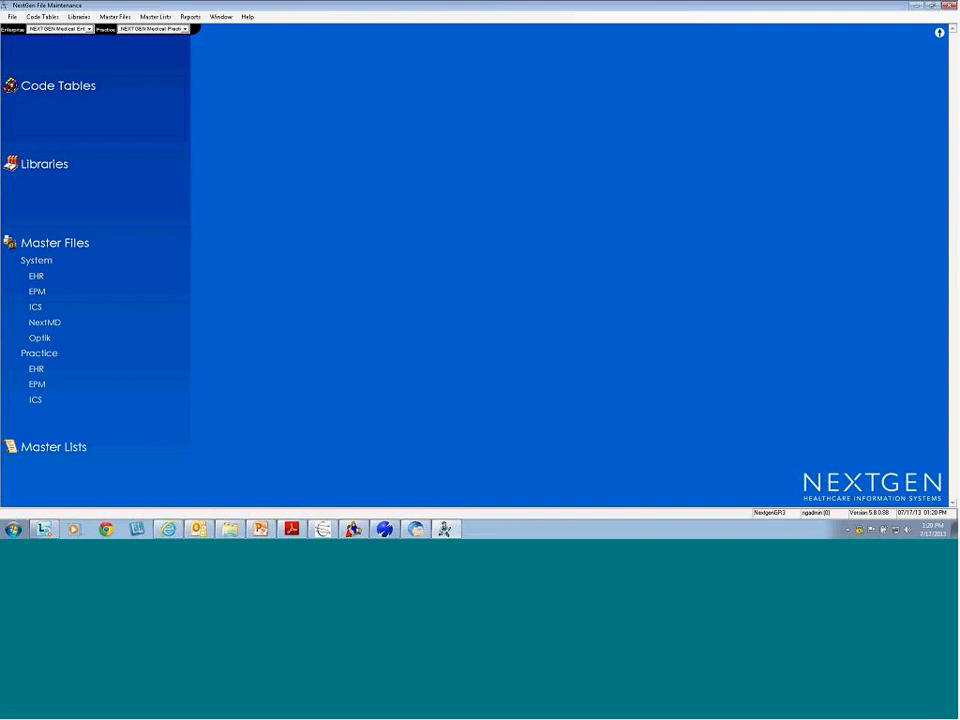
key(alt+Tab)
Scroll to page 5's note on removed PIN fields, then bring NextGen System Administrator forward
scroll(324, 439, down, 8)
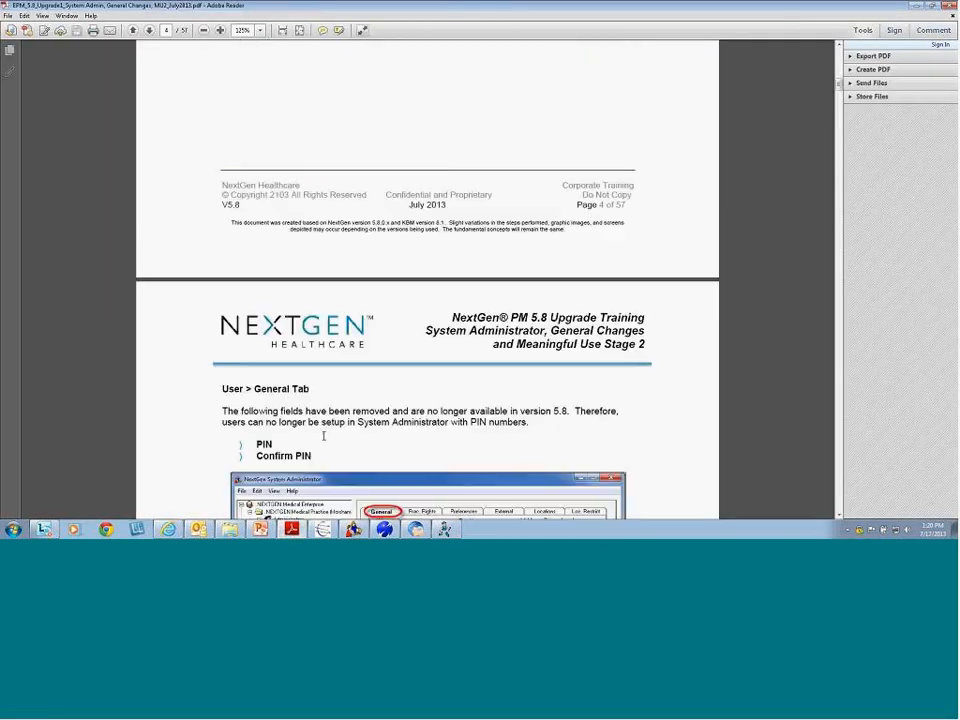
scroll(324, 437, down, 3)
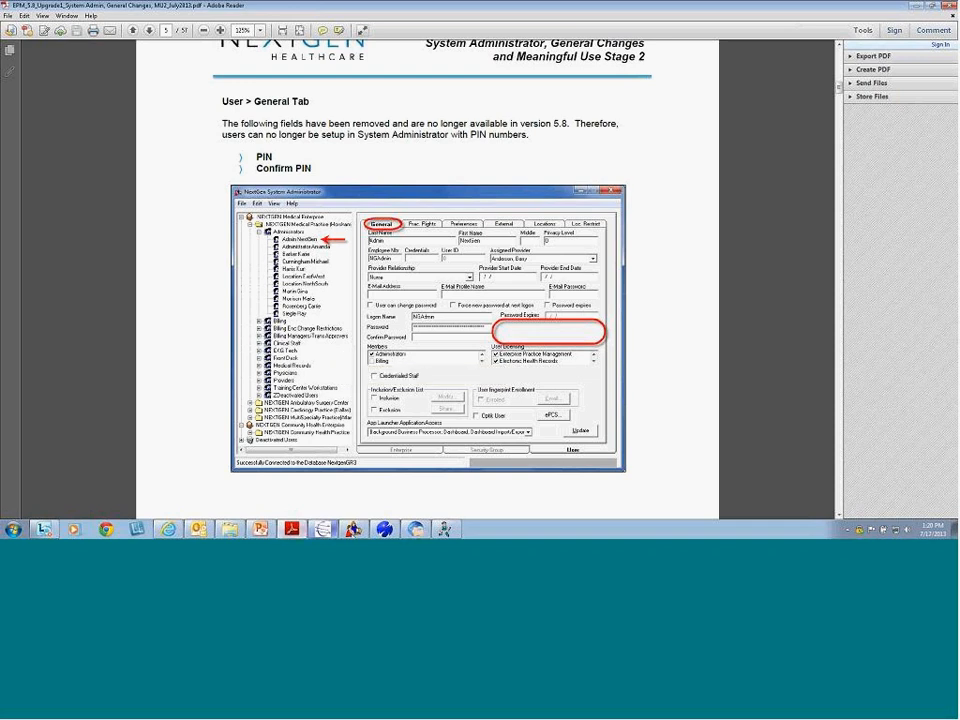
click(353, 529)
click(916, 6)
Expand NEXTGEN Medical Practice (Horsham) and Administrators, and open the admin user's account properties
click(916, 6)
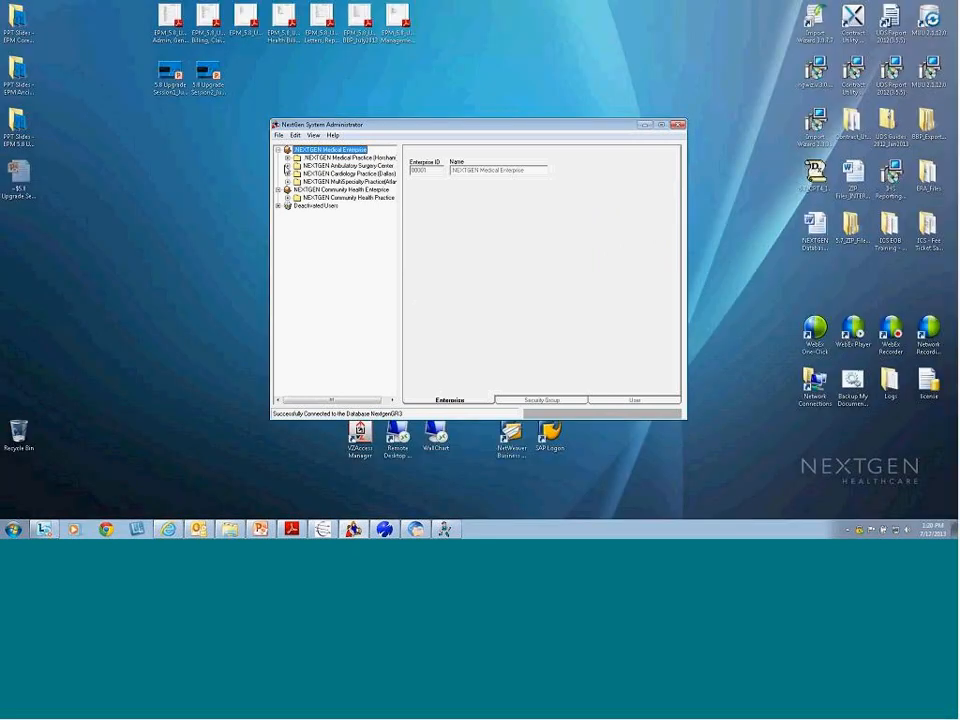
double_click(343, 158)
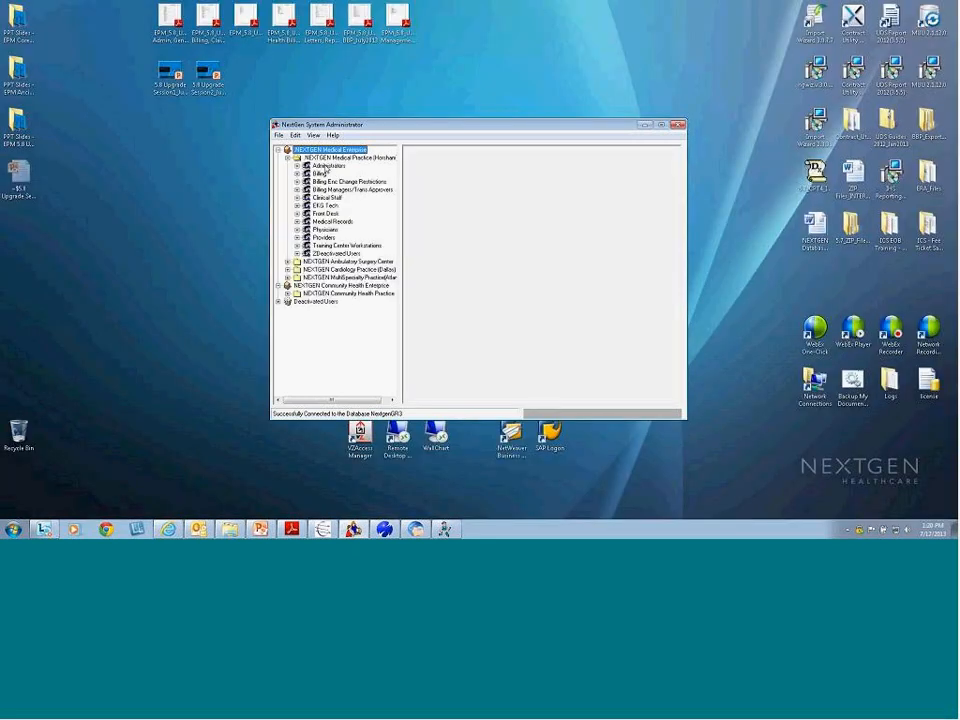
click(326, 165)
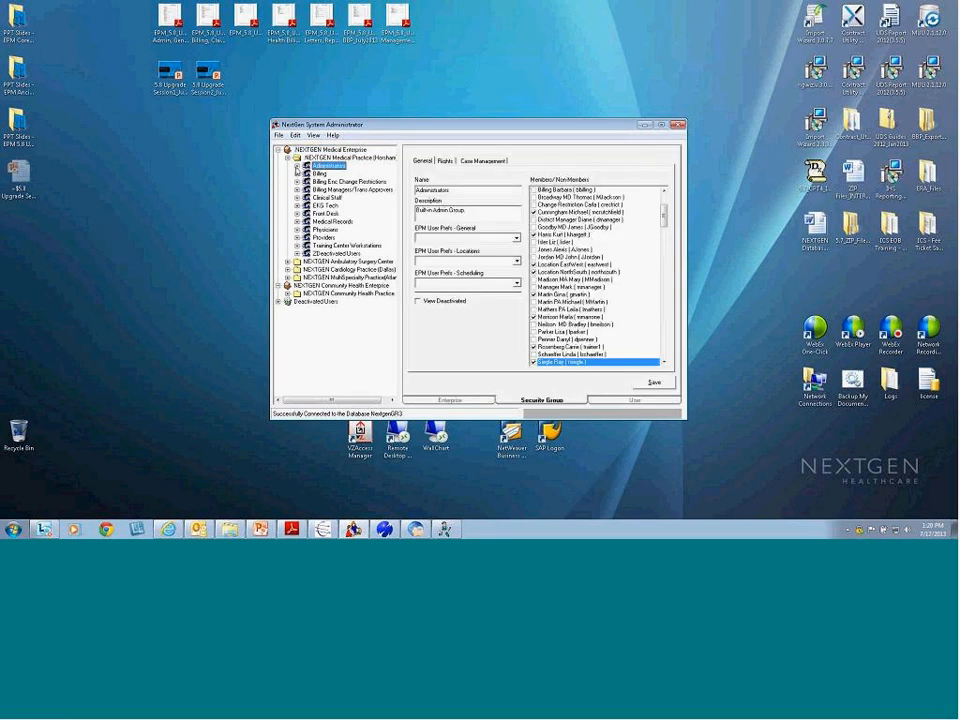
double_click(322, 166)
click(340, 174)
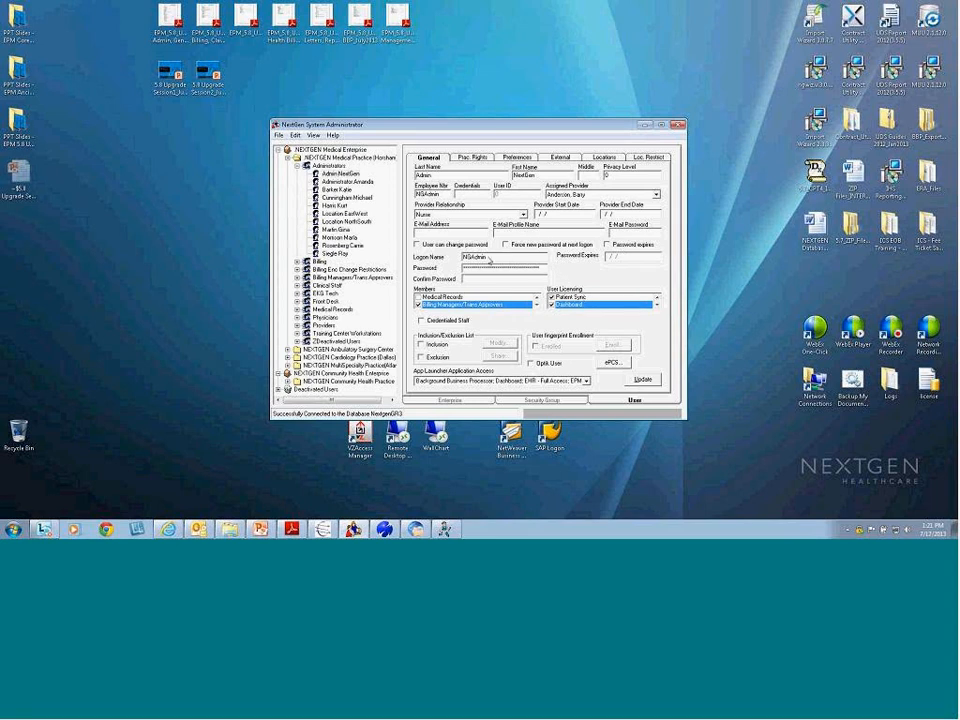
Highlight the admin user's Logon Name and Password values, then bring the training PDF back
drag(502, 262, 423, 277)
drag(543, 269, 442, 277)
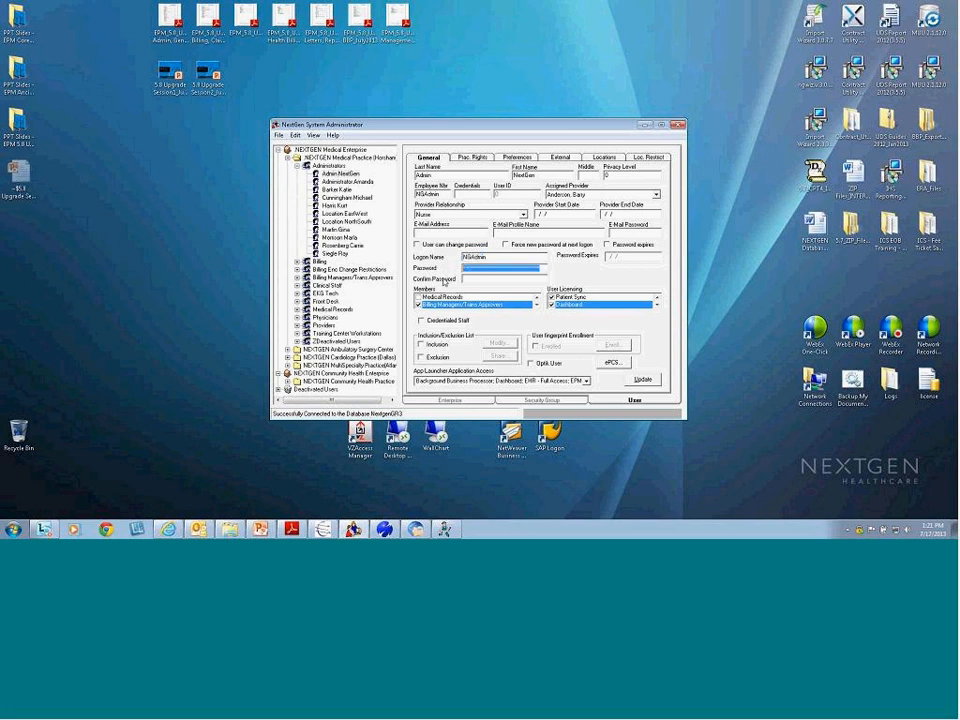
click(514, 284)
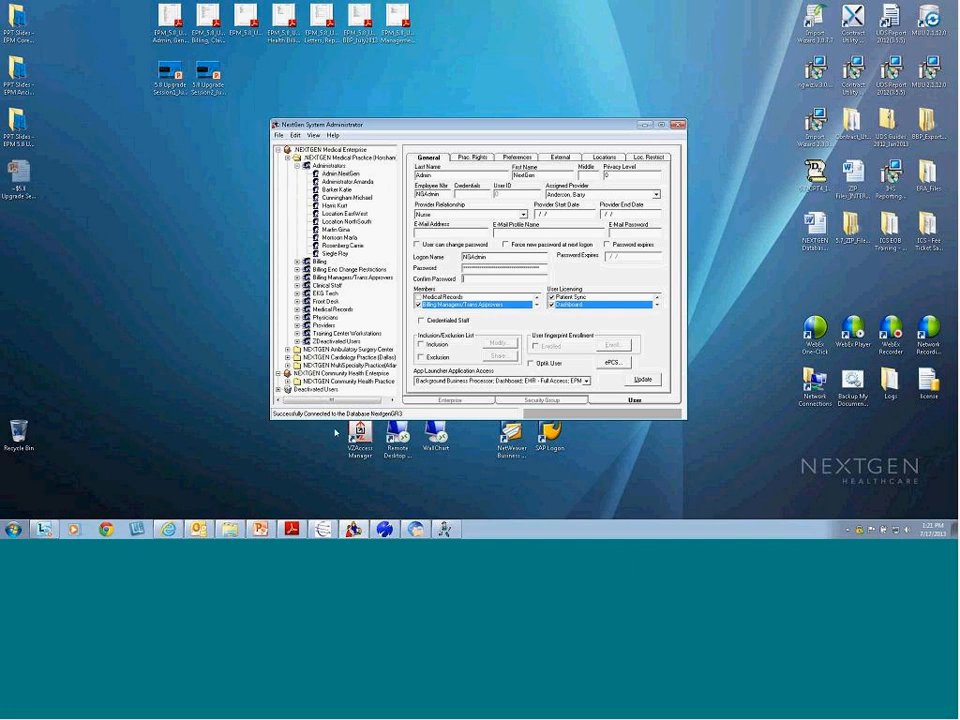
click(291, 529)
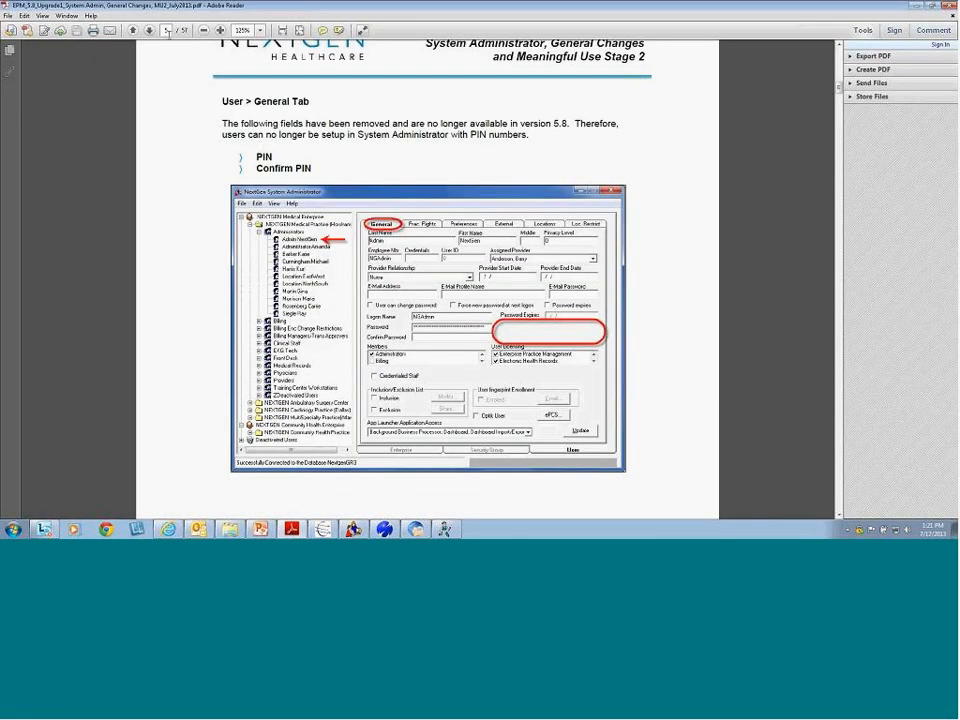
Advance the guide to page 6, covering login authentication options
click(149, 31)
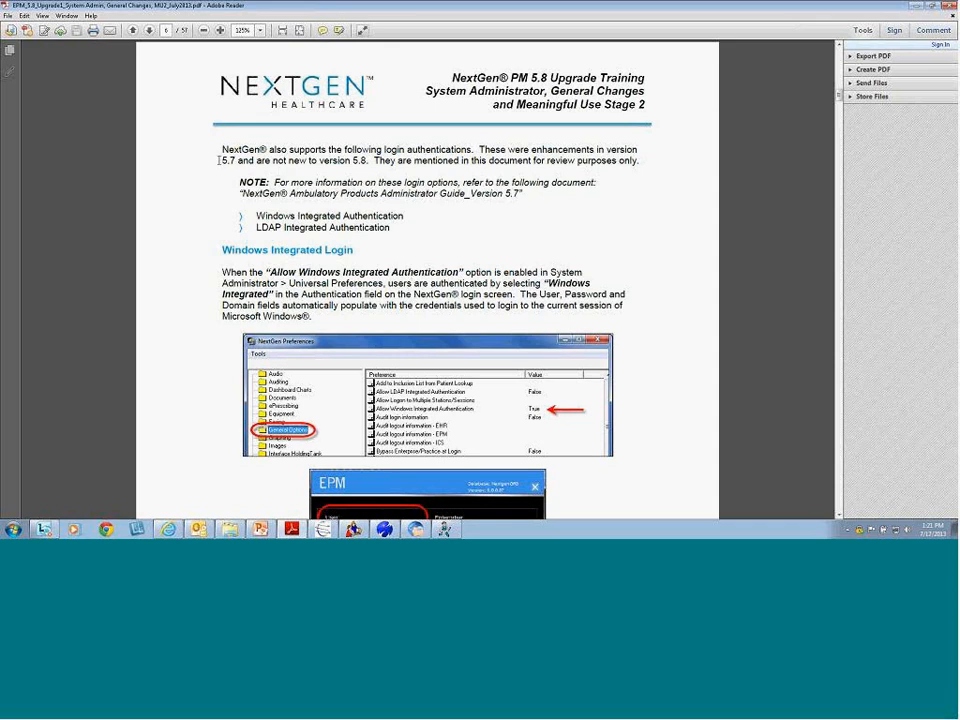
Highlight the supported login authentications paragraph, both authentication items, version 5.7 and the NOTE paragraph
drag(221, 149, 643, 156)
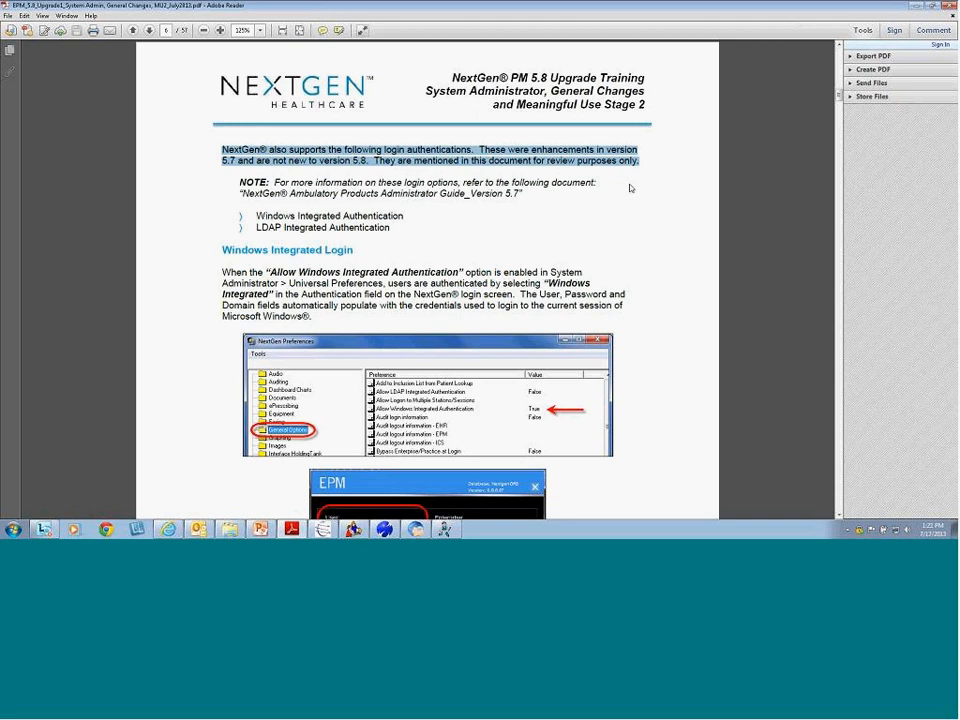
drag(253, 216, 414, 223)
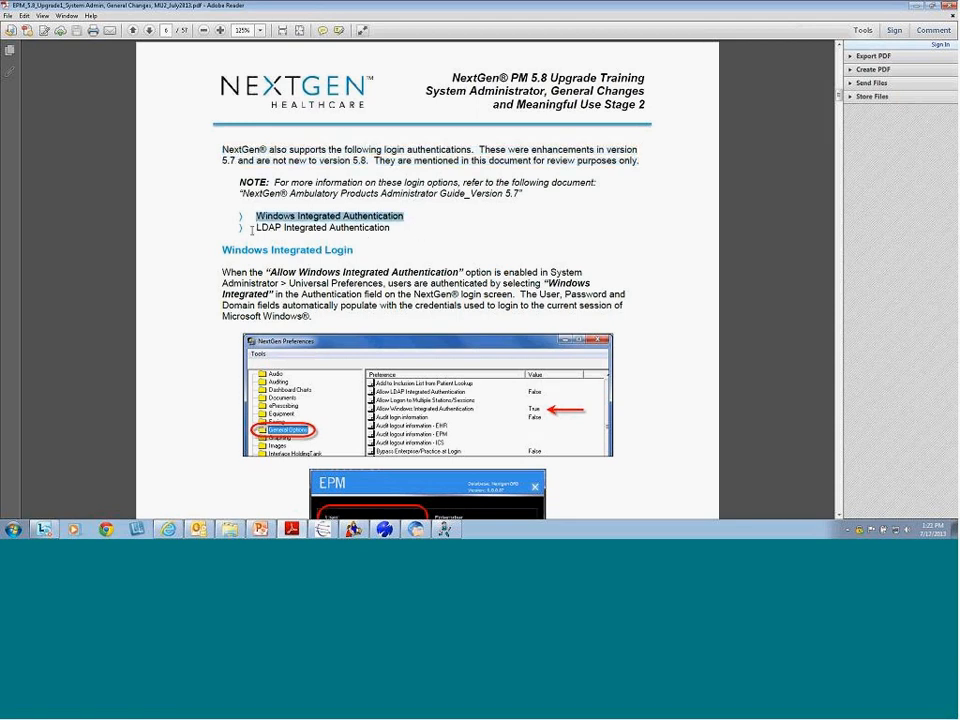
drag(255, 228, 390, 228)
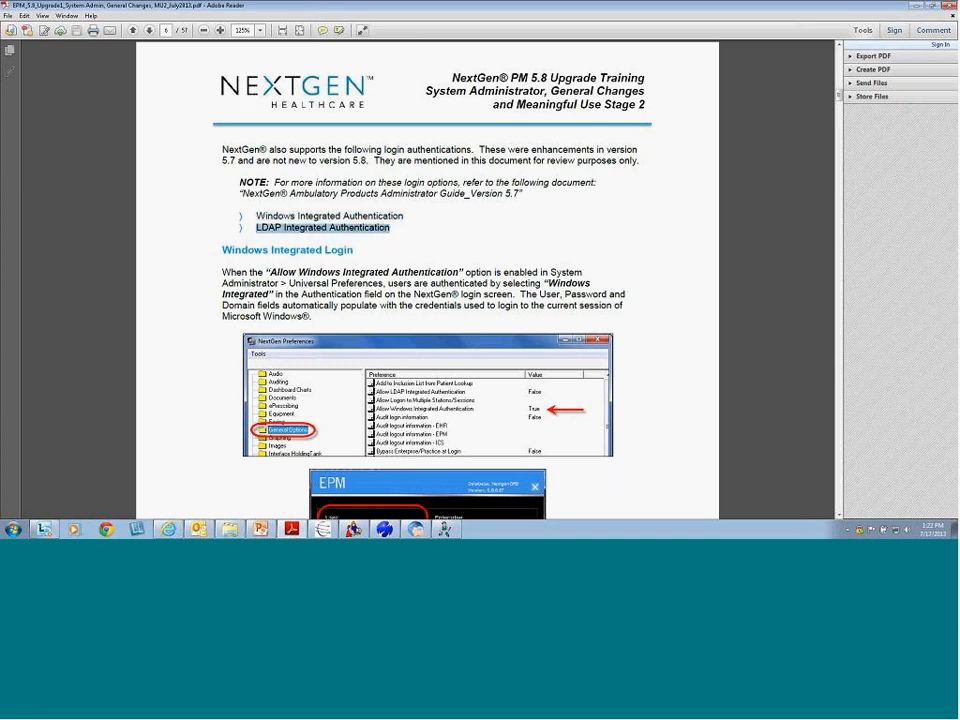
click(414, 205)
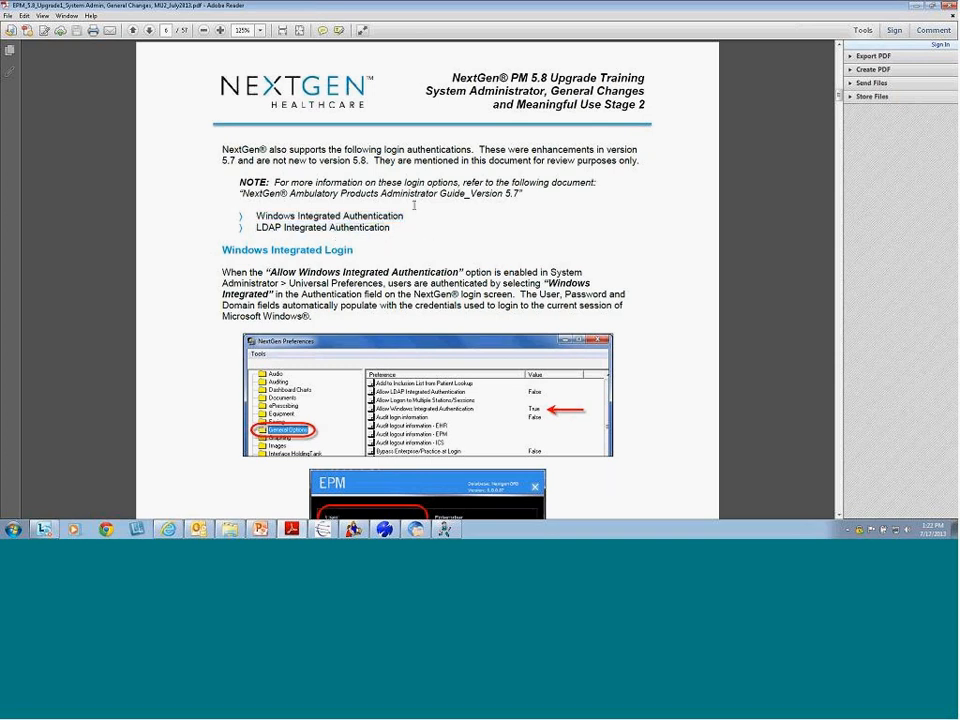
drag(236, 160, 222, 160)
drag(522, 193, 235, 181)
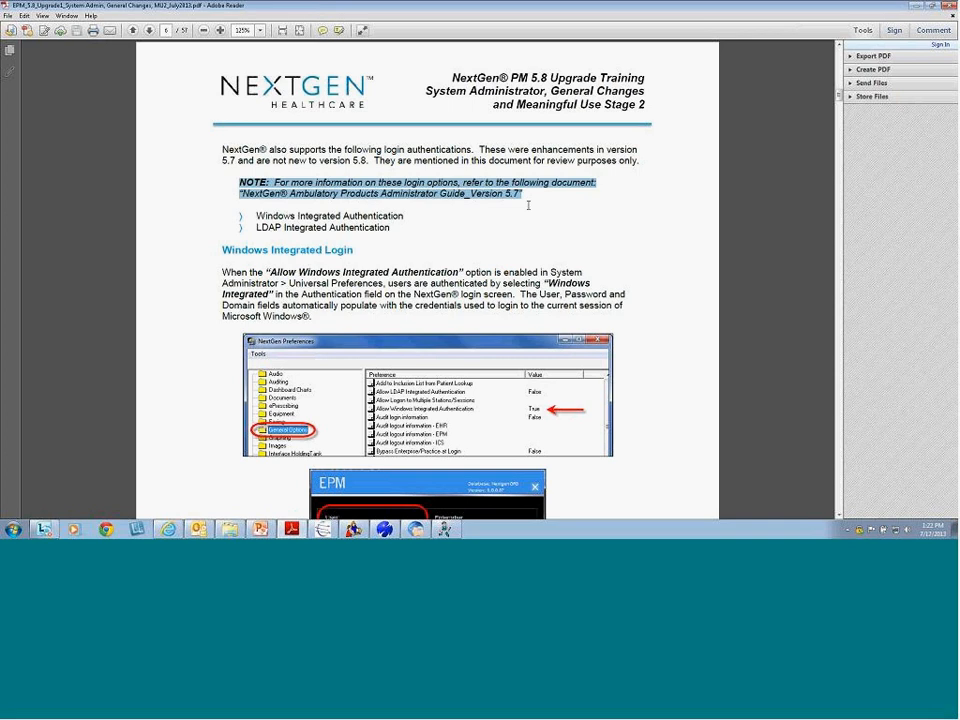
click(489, 237)
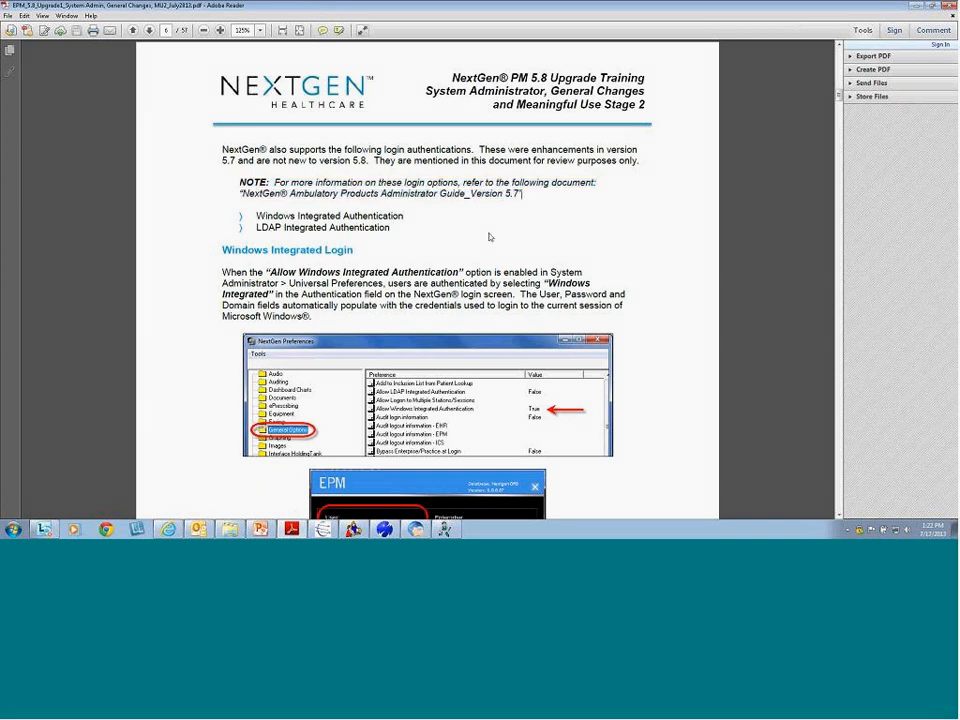
Emphasize the Windows Integrated Login heading and the Allow Windows Integrated Authentication screenshot row, then scroll to page 6's end
scroll(490, 238, down, 2)
scroll(489, 234, down, 1)
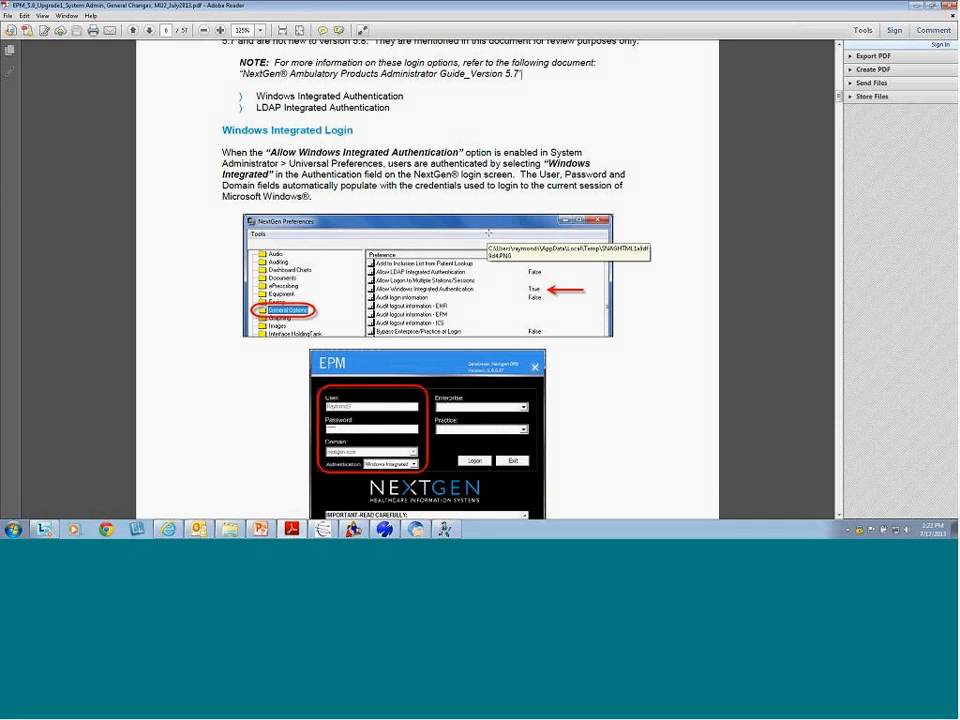
scroll(489, 233, down, 2)
drag(221, 83, 366, 87)
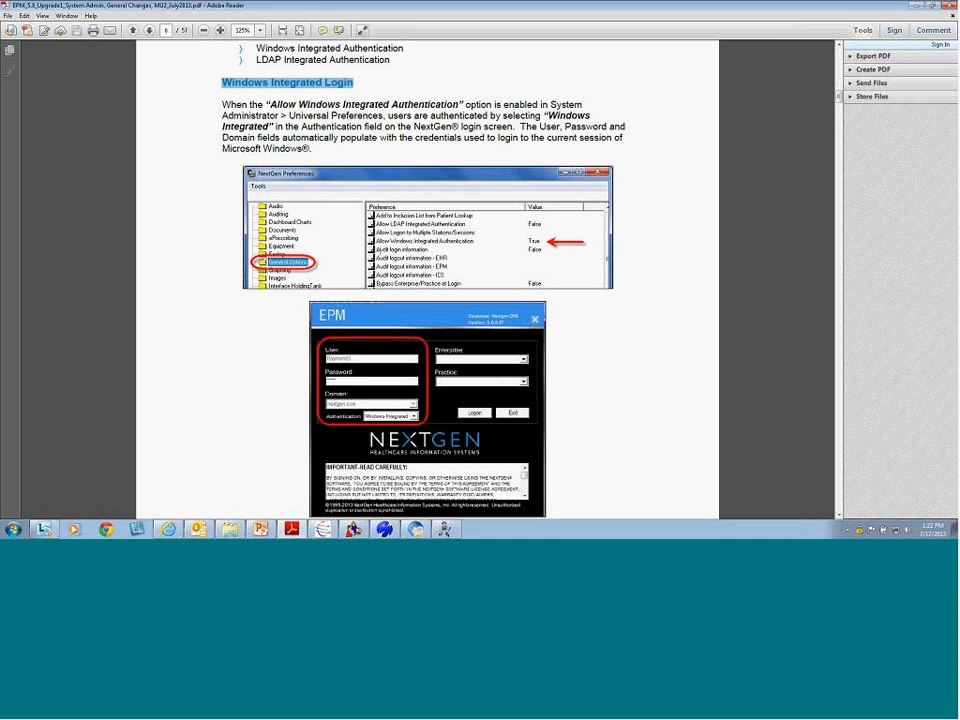
click(366, 236)
drag(366, 240, 593, 250)
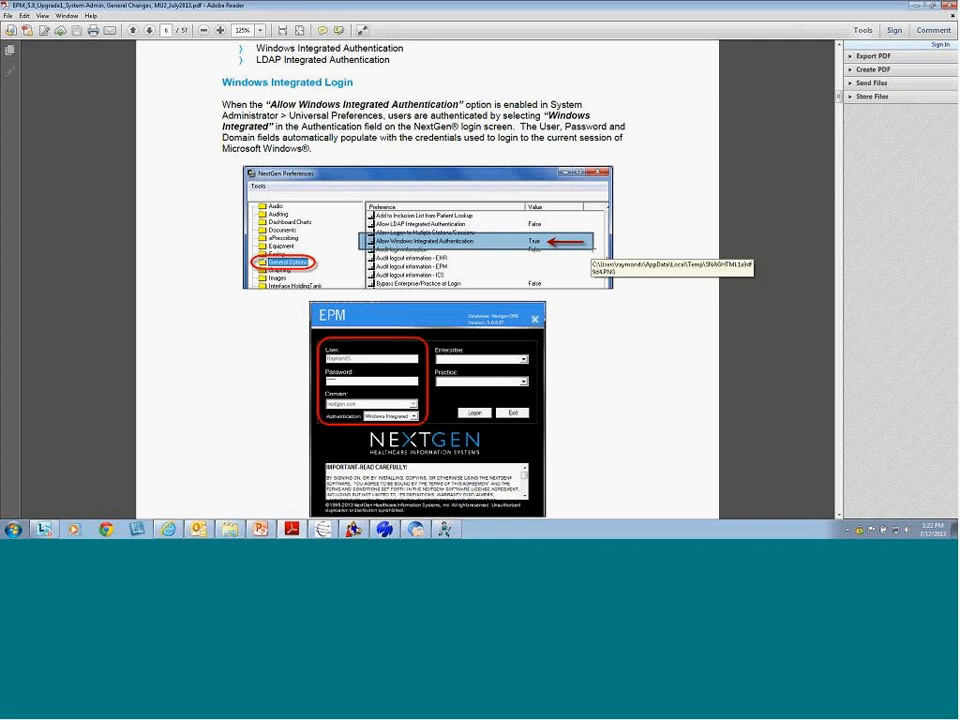
click(596, 401)
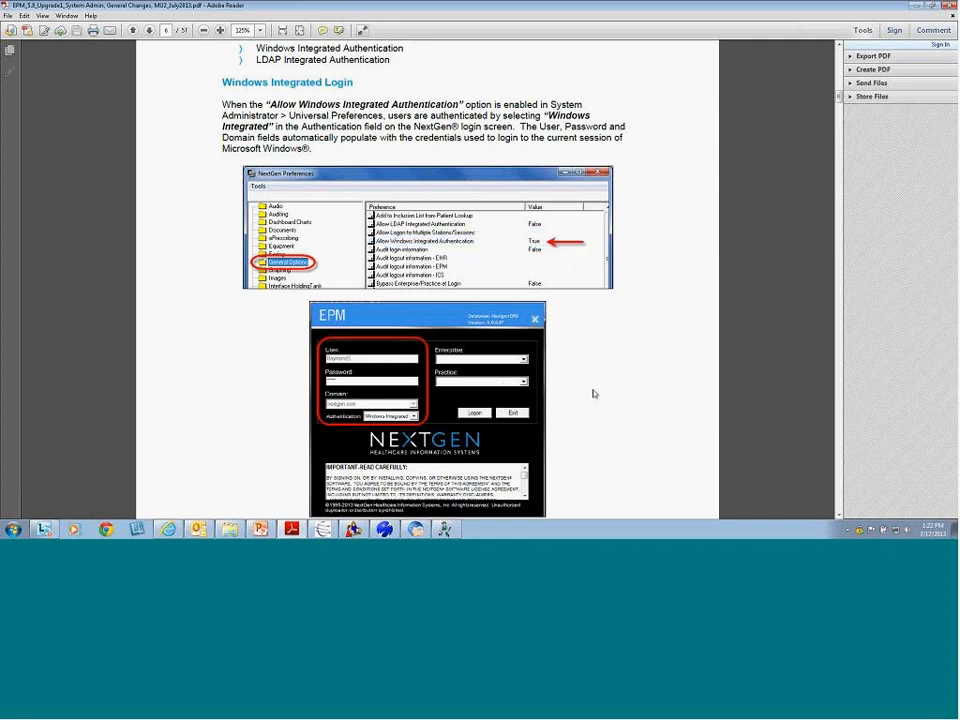
scroll(594, 396, down, 2)
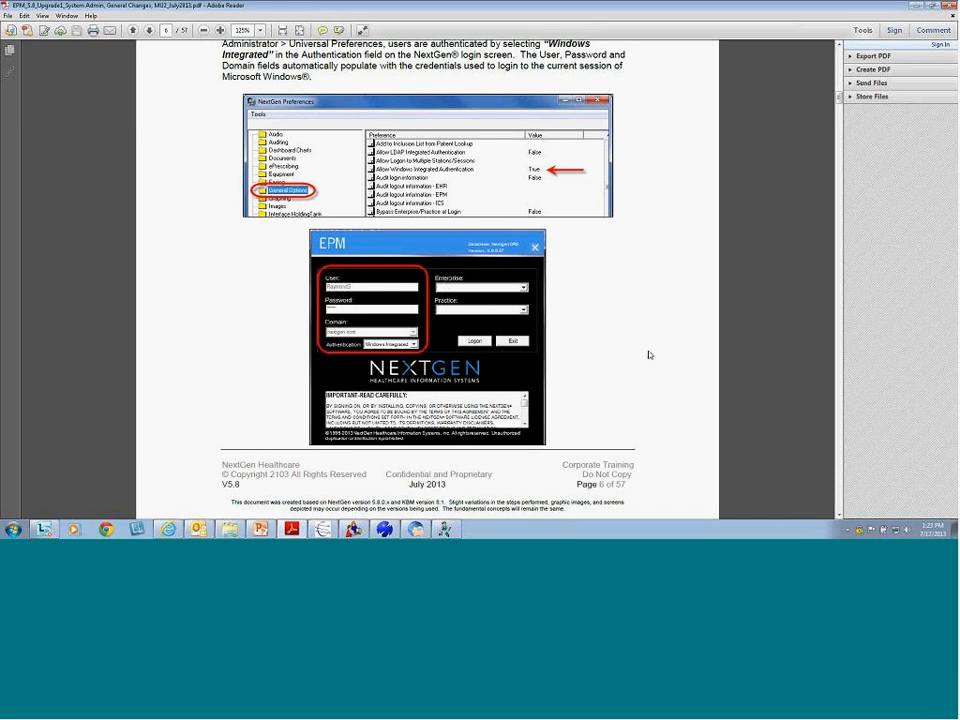
scroll(637, 365, down, 10)
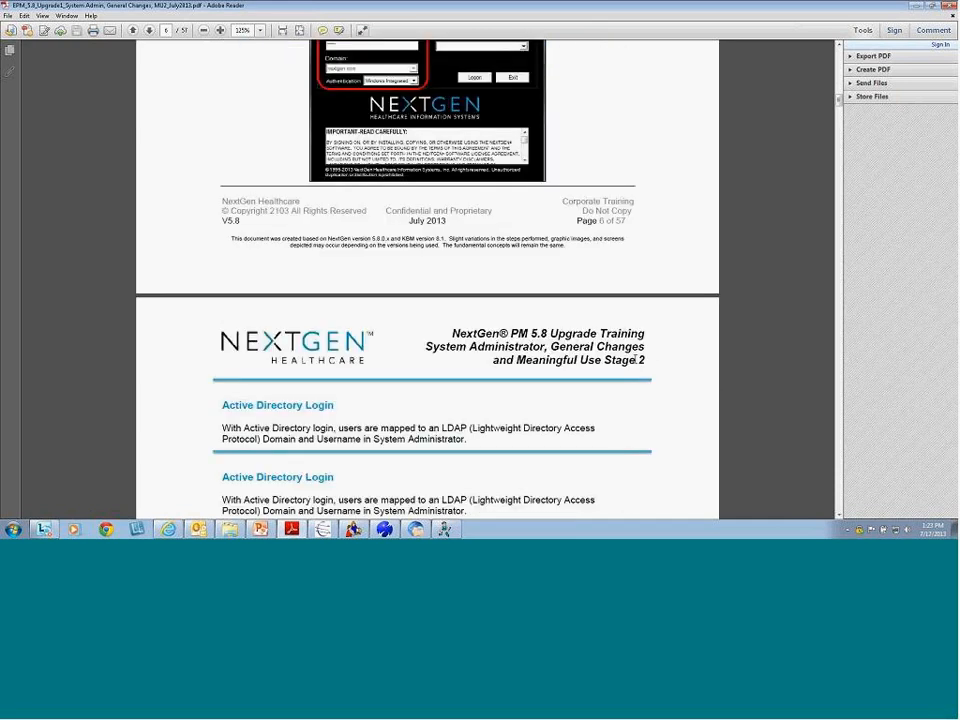
Select the Active Directory Login heading and the Allow LDAP Integrated Authentication screenshot row
scroll(350, 240, down, 1)
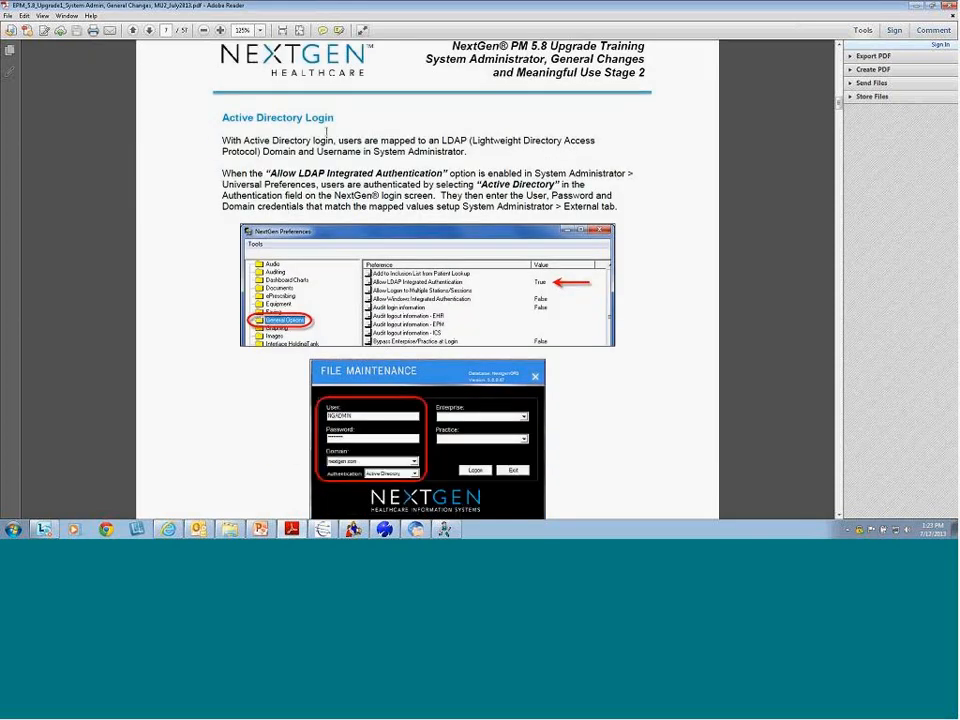
drag(222, 118, 339, 115)
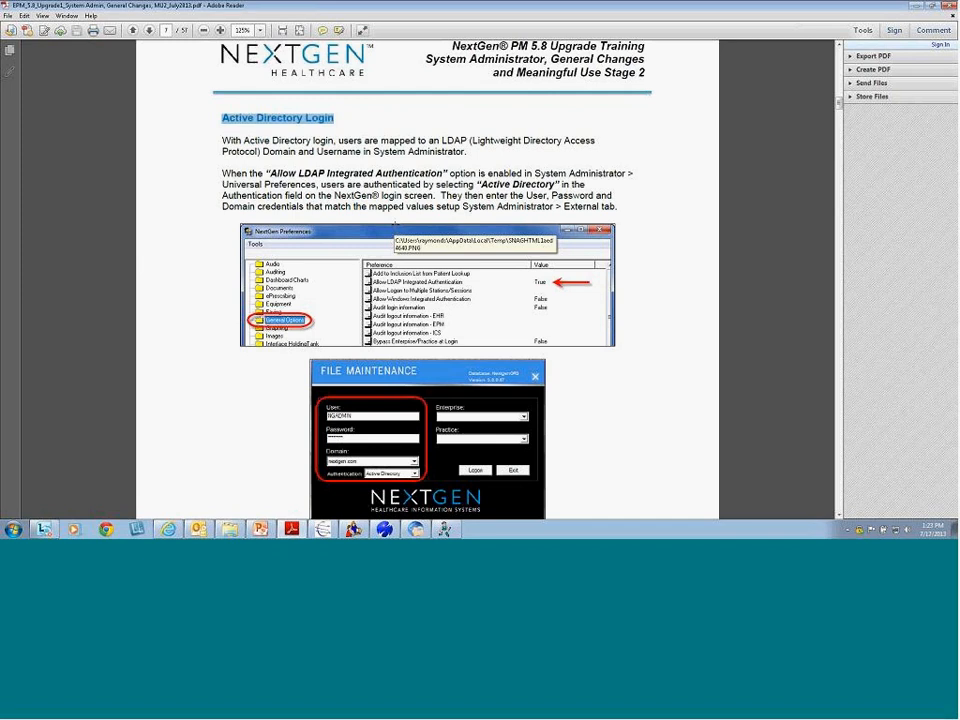
scroll(393, 225, down, 1)
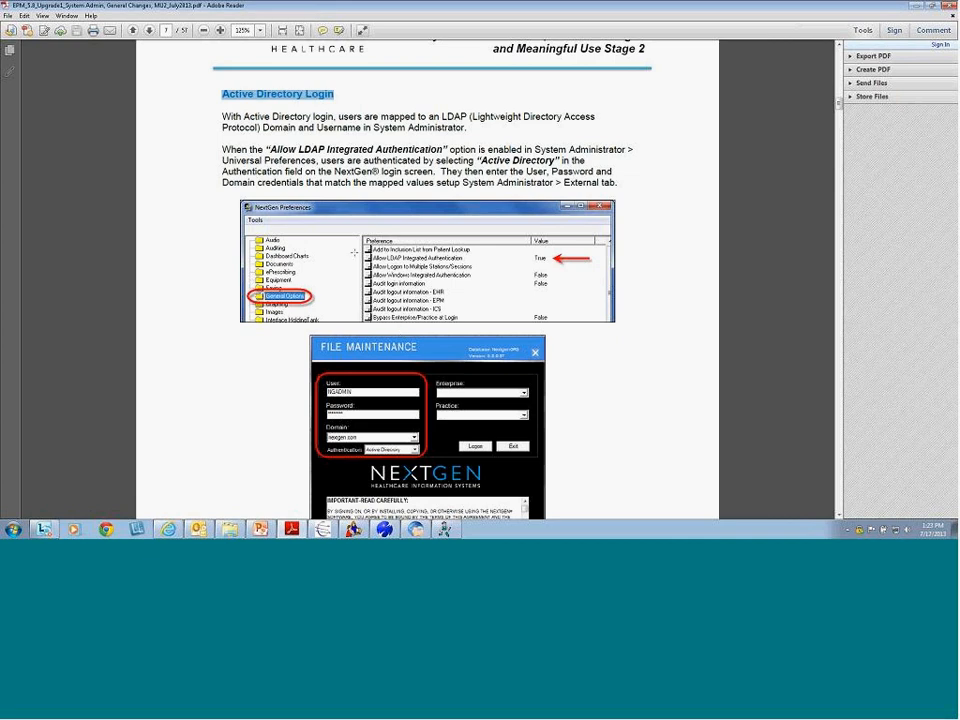
drag(354, 252, 613, 266)
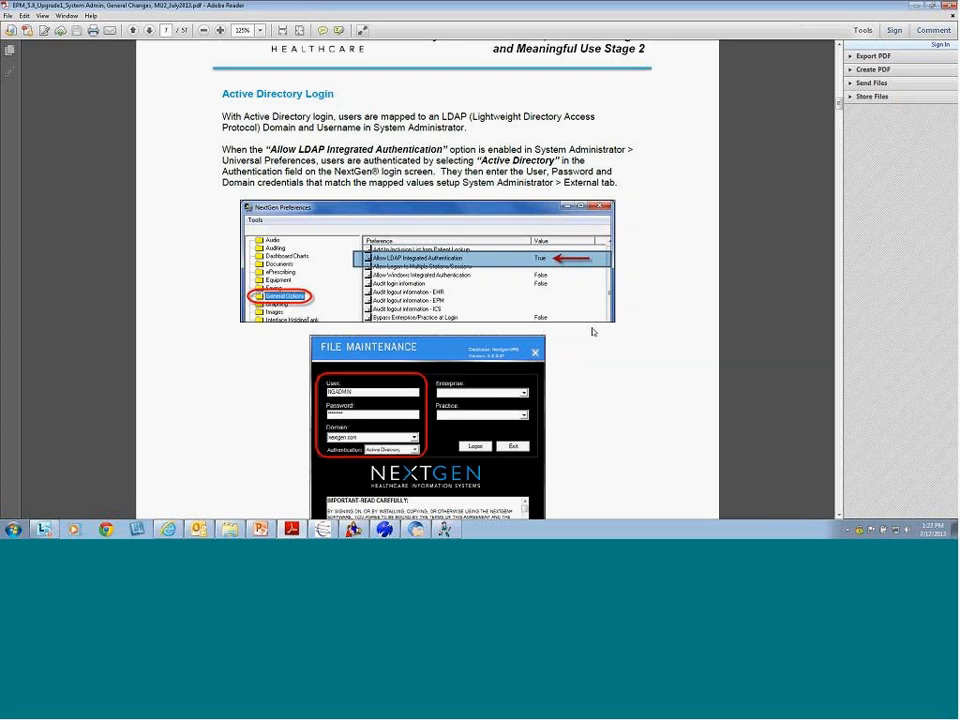
scroll(604, 360, down, 3)
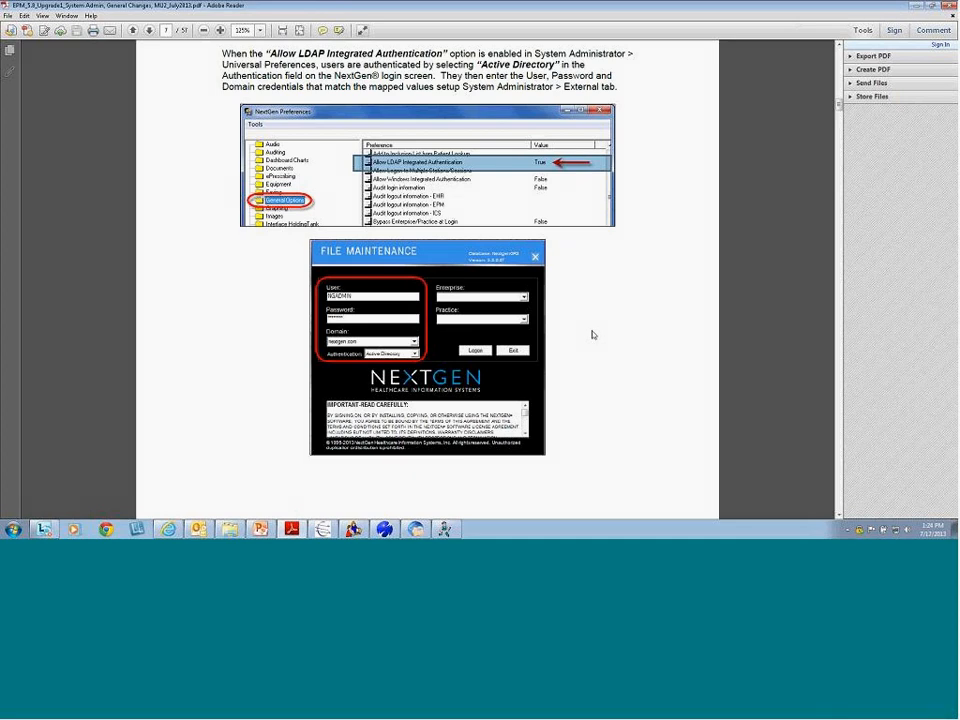
Scroll back up through the guide to the footer of page 4
scroll(592, 335, up, 1)
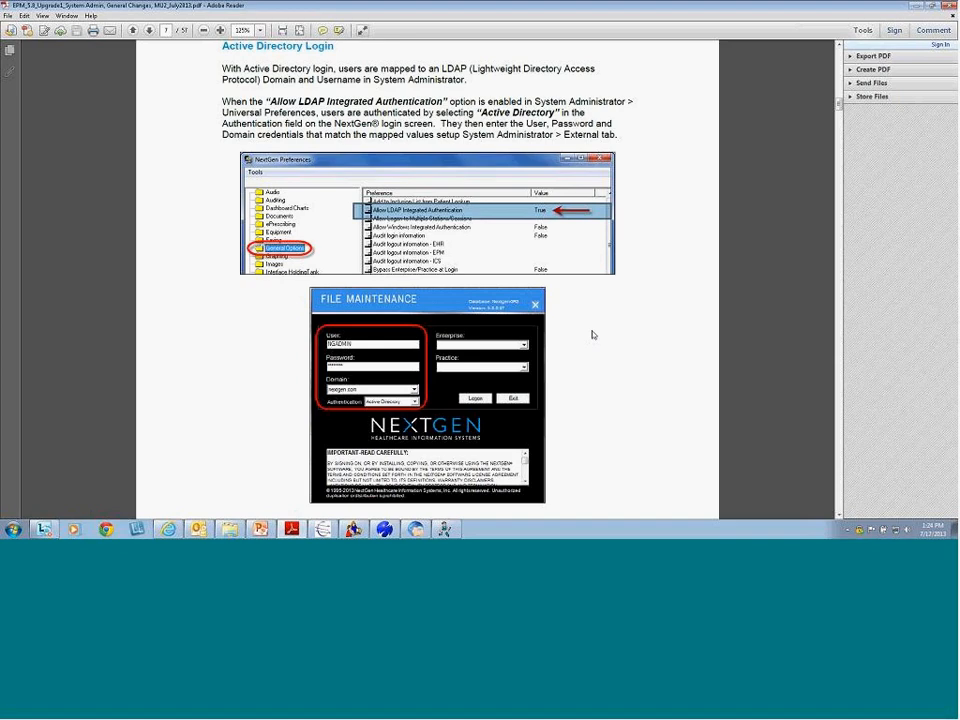
scroll(592, 335, up, 10)
scroll(592, 330, up, 15)
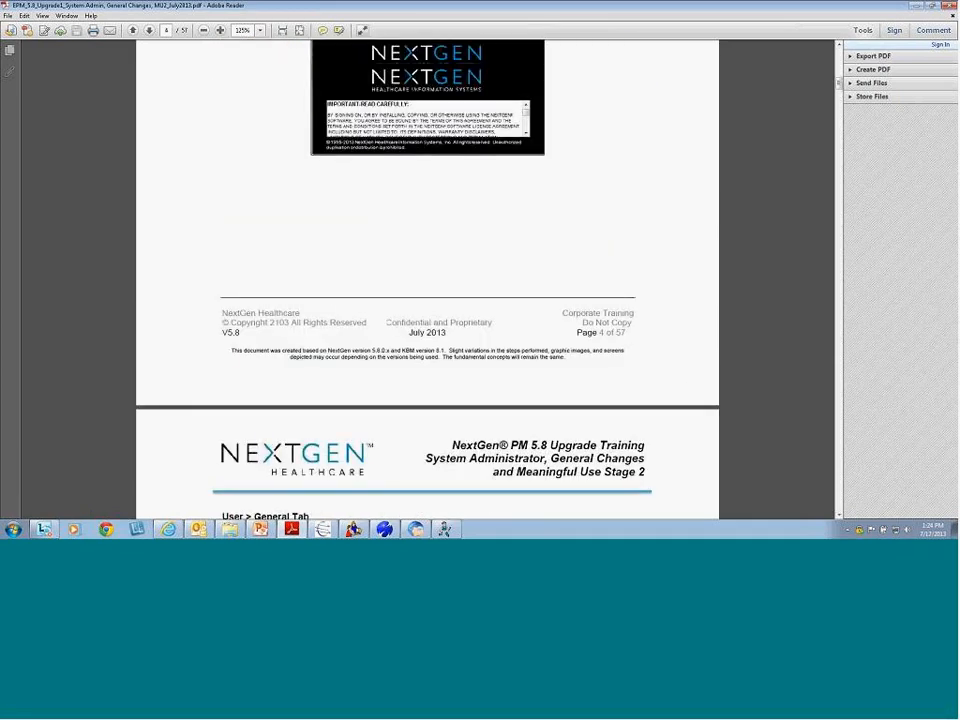
Page forward from page 4 past Active Directory Login to the EPM change-password page
scroll(592, 335, down, 10)
scroll(592, 335, up, 2)
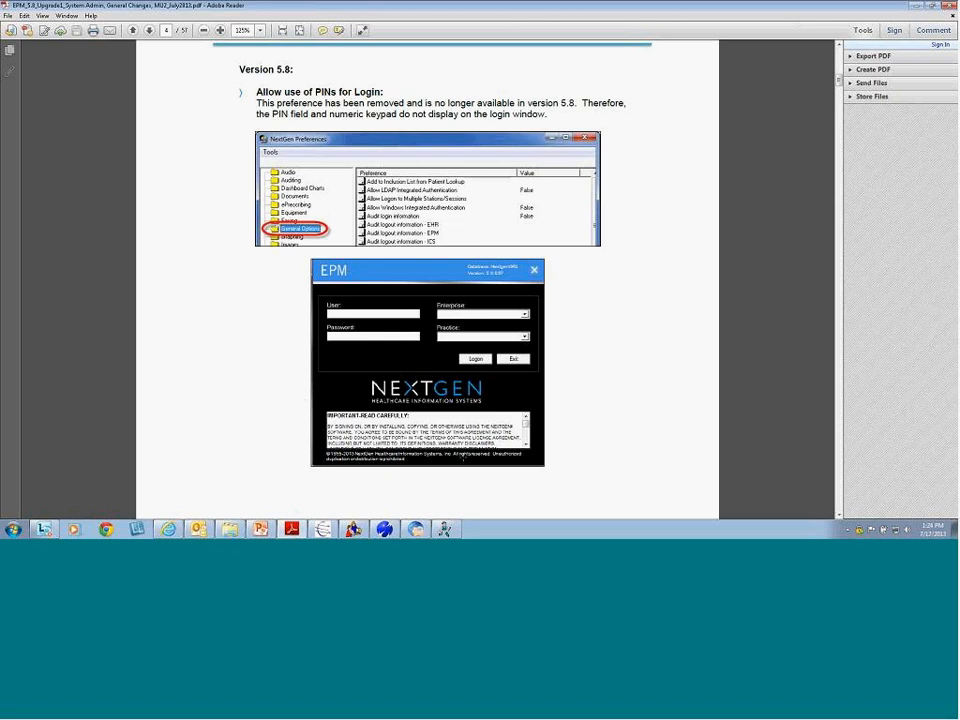
scroll(214, 325, down, 5)
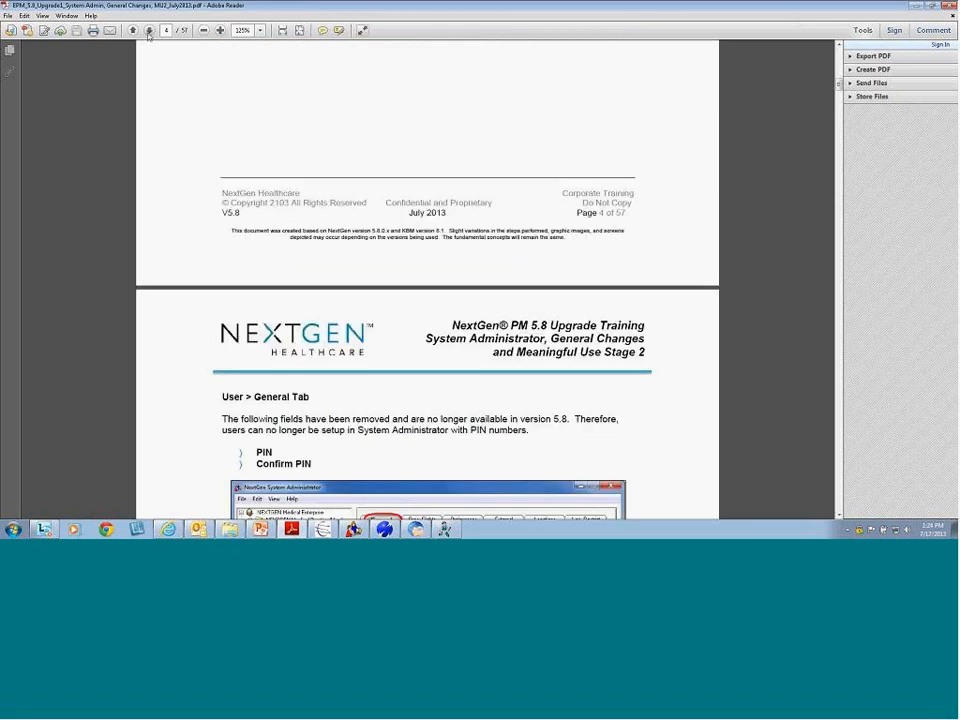
click(149, 31)
click(149, 31)
click(149, 31)
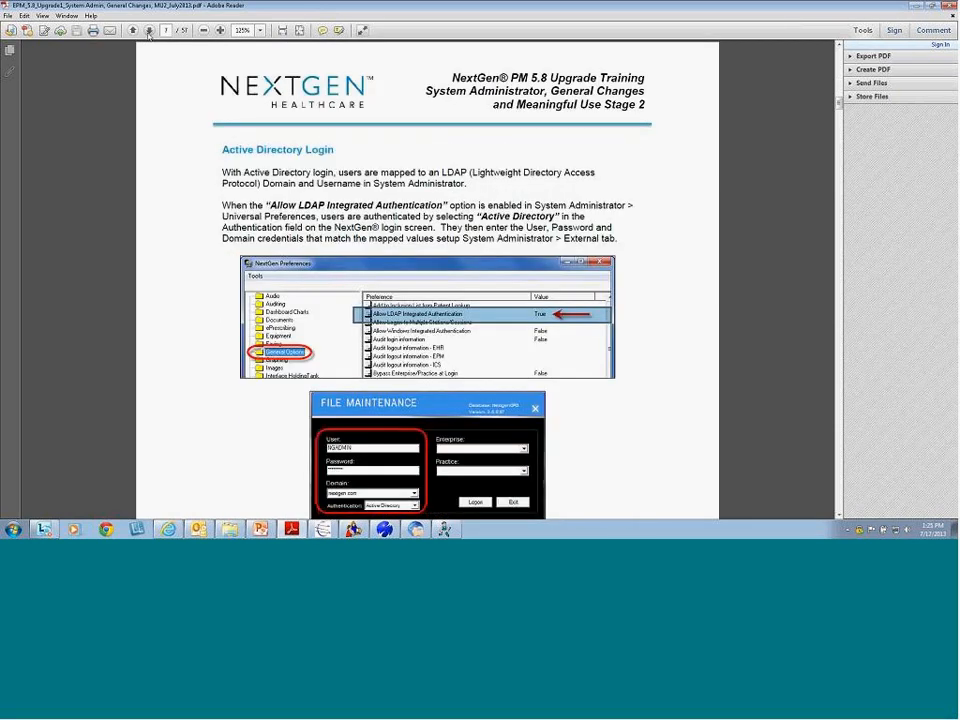
click(149, 31)
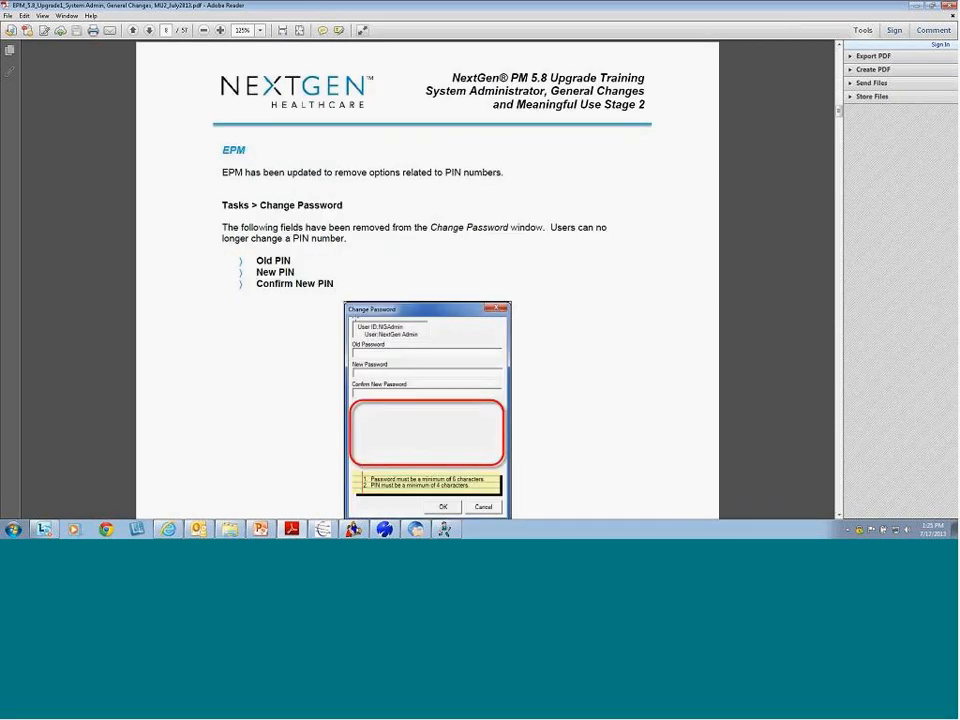
click(916, 8)
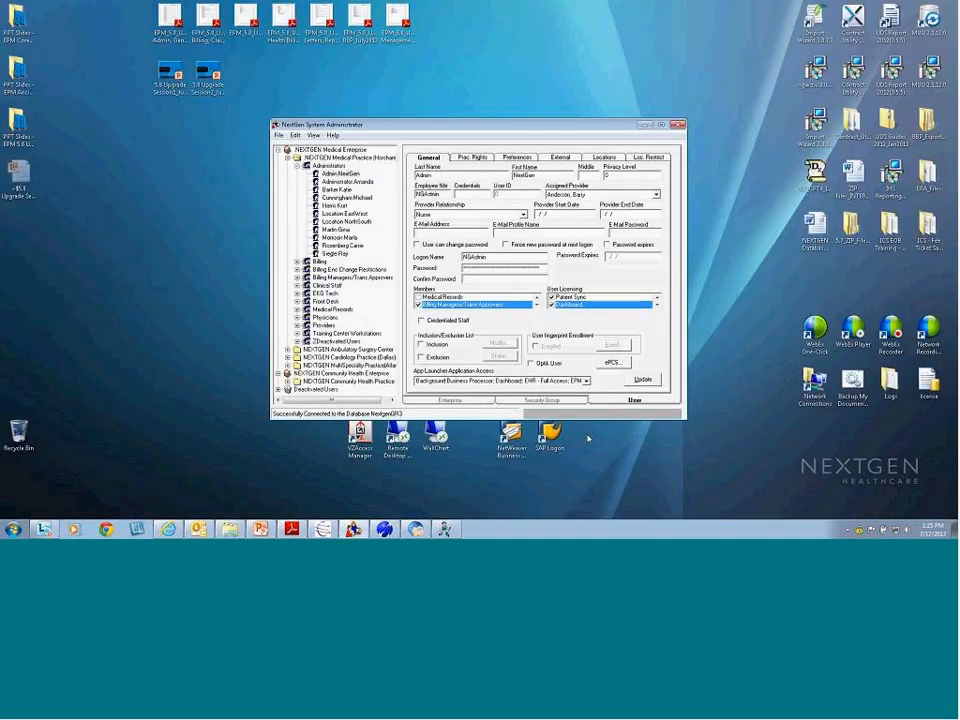
click(385, 529)
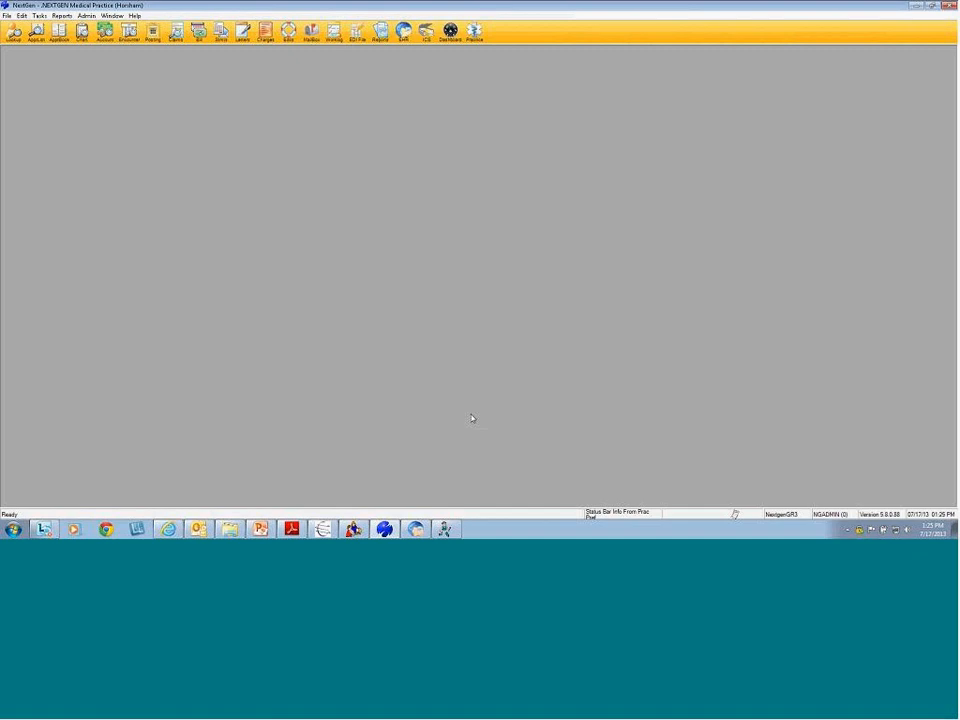
click(38, 16)
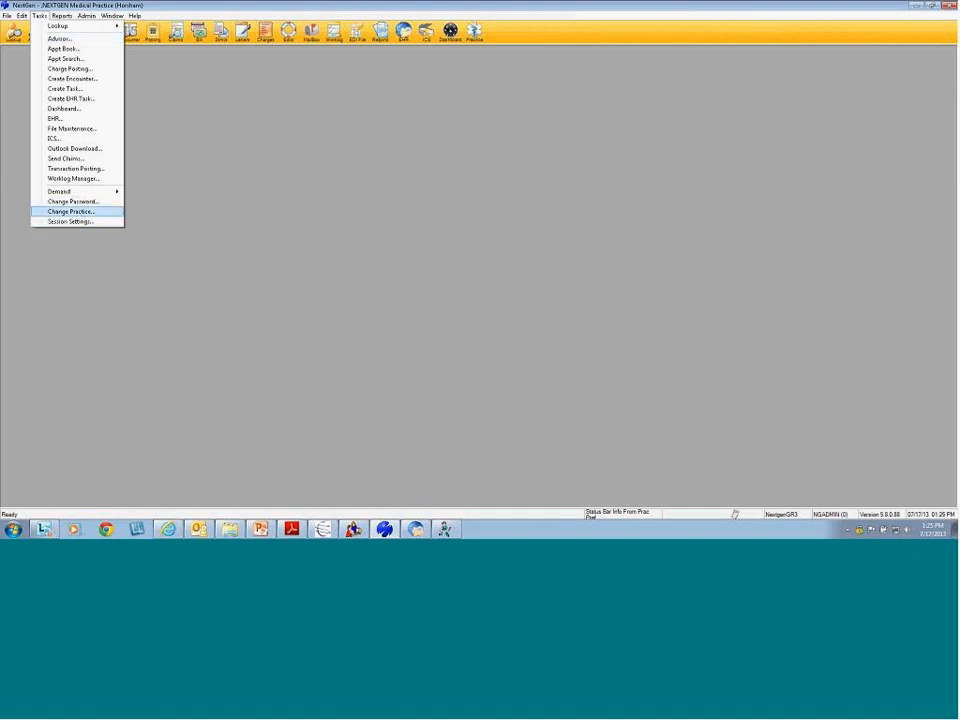
click(104, 204)
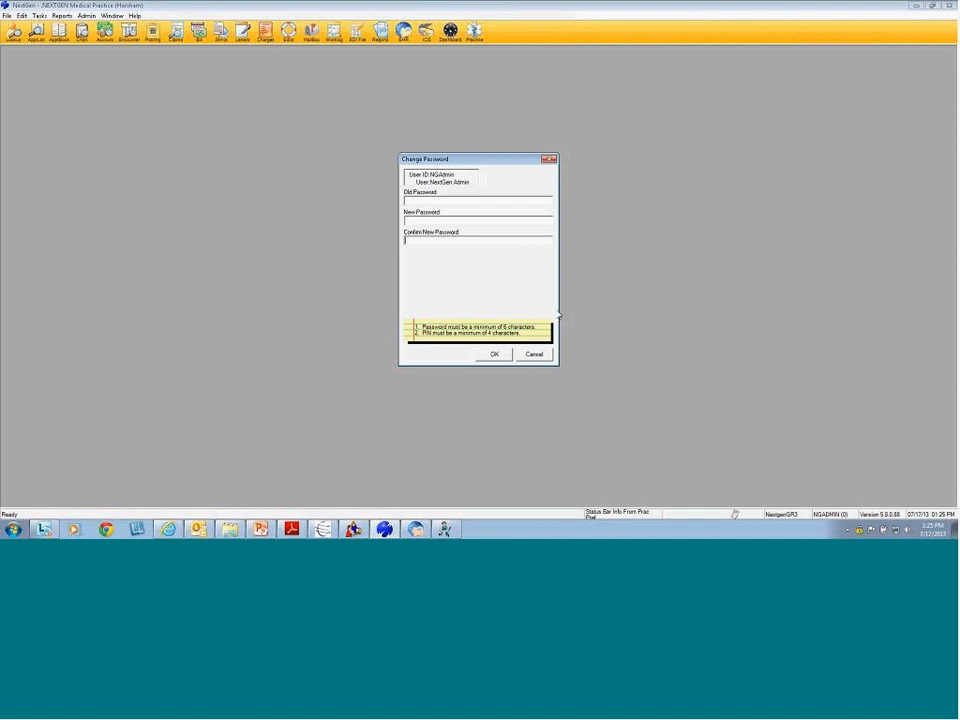
click(532, 355)
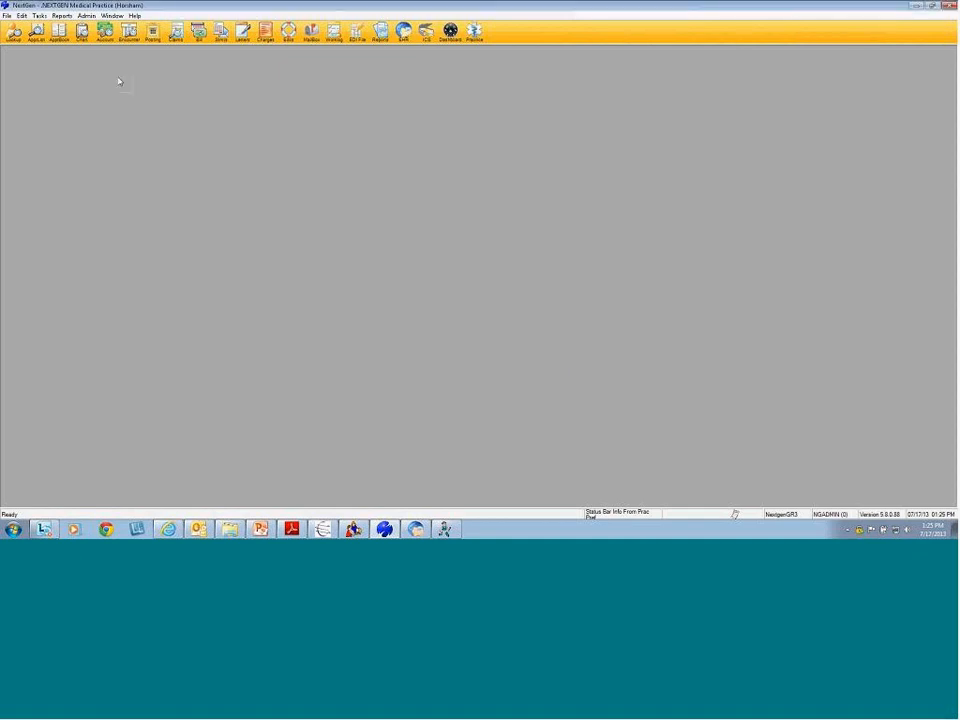
click(39, 16)
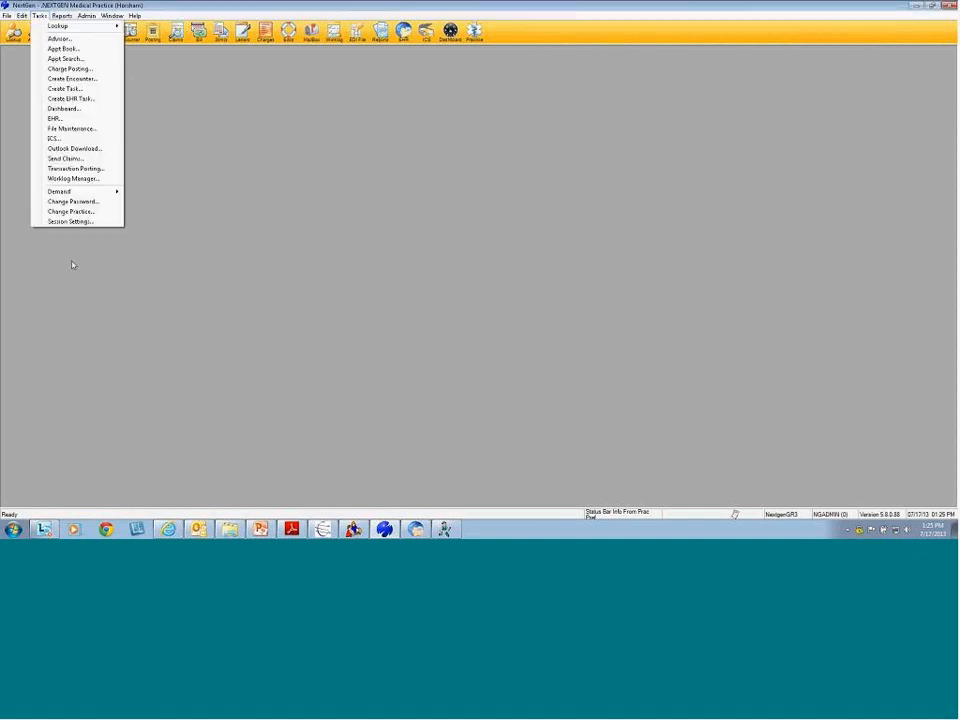
click(90, 203)
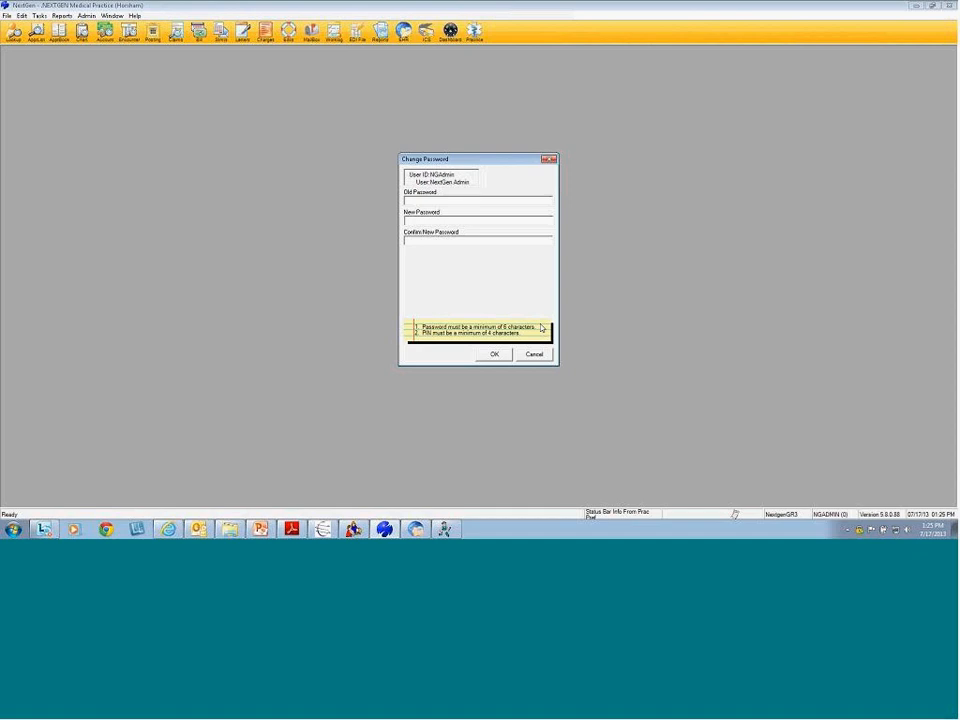
click(532, 355)
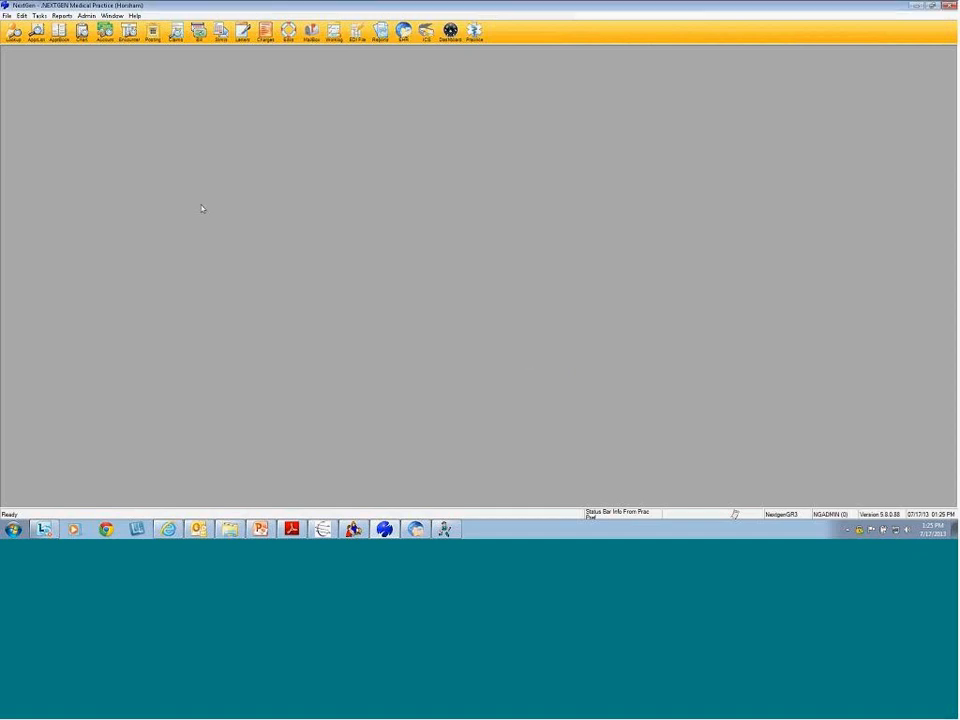
click(59, 30)
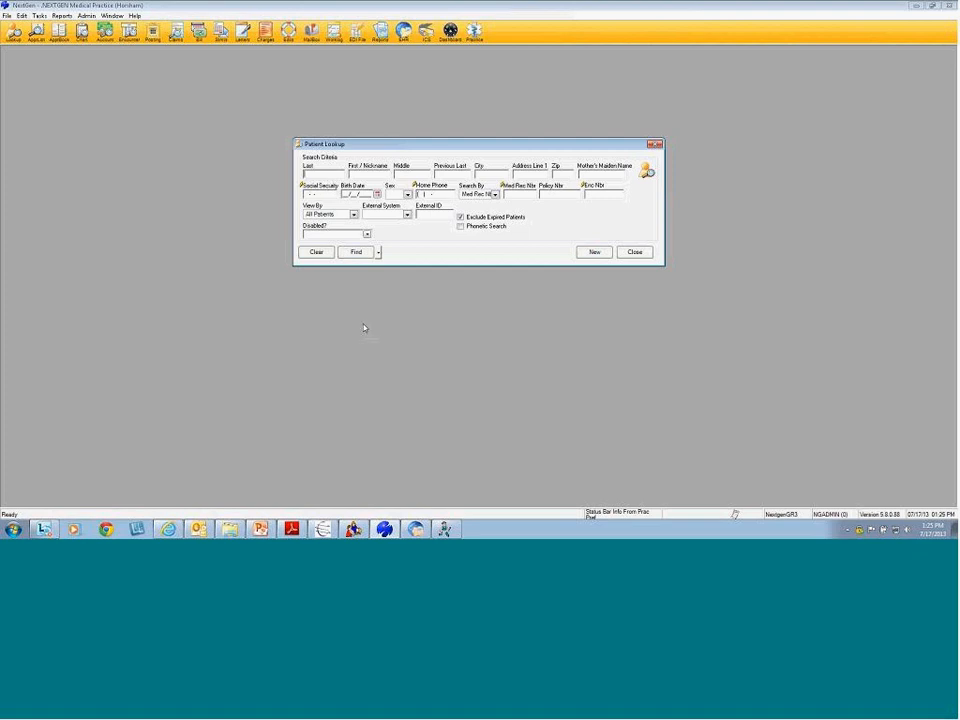
Look up the patient with Med Rec Nbr 200 and list their Chart Notes under Clinical History/Notes
click(523, 196)
text(200)
key(Return)
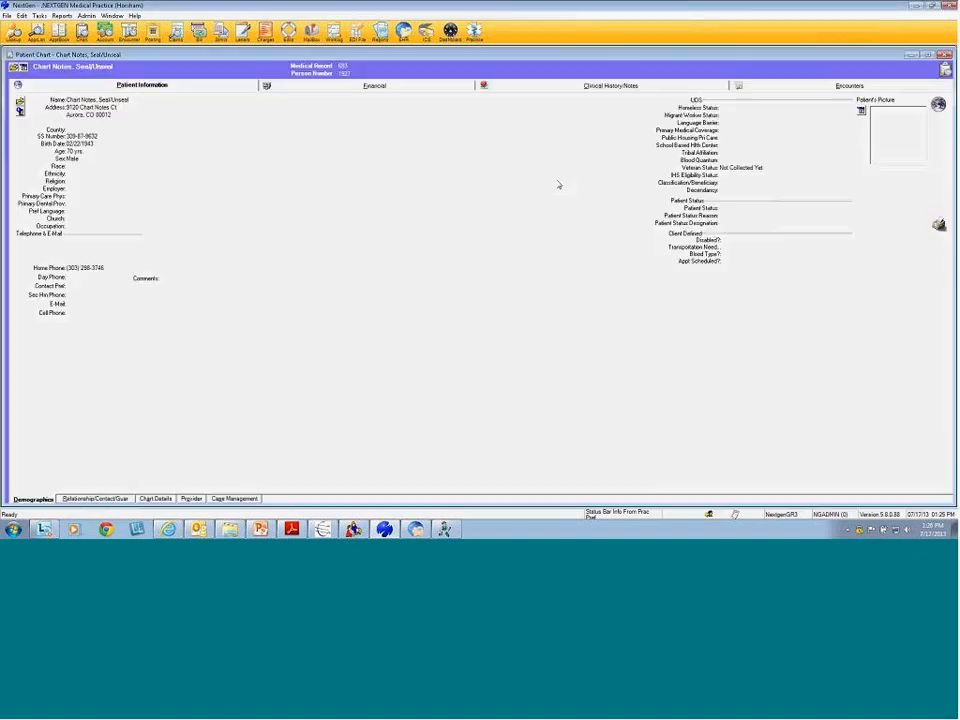
click(580, 86)
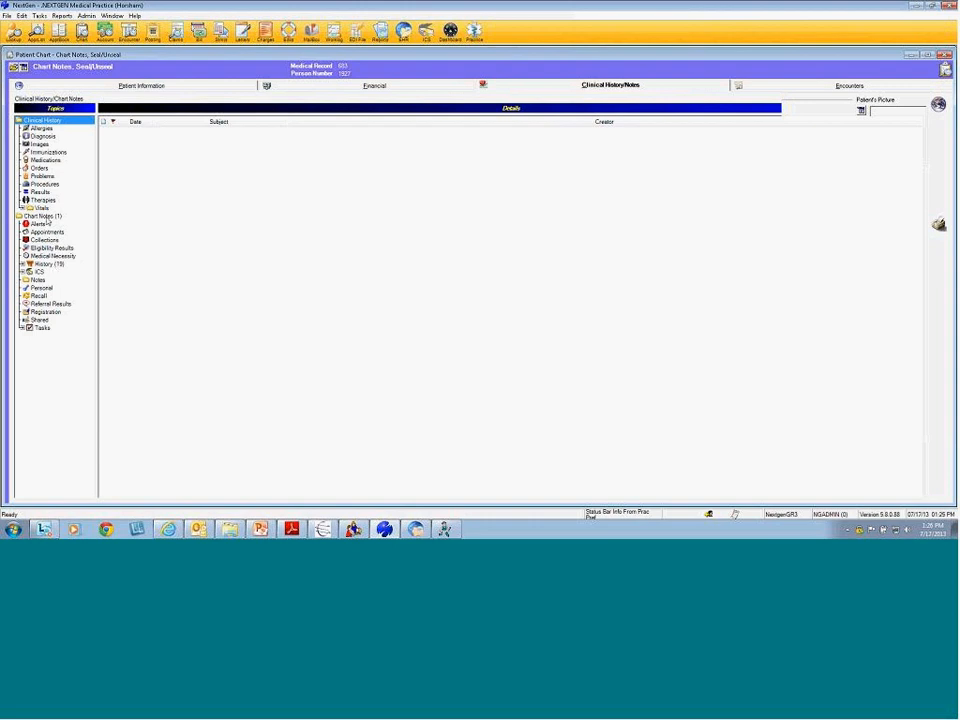
click(42, 216)
Open the chart note to read it, close the document, and start sealing the note
right_click(220, 137)
click(245, 148)
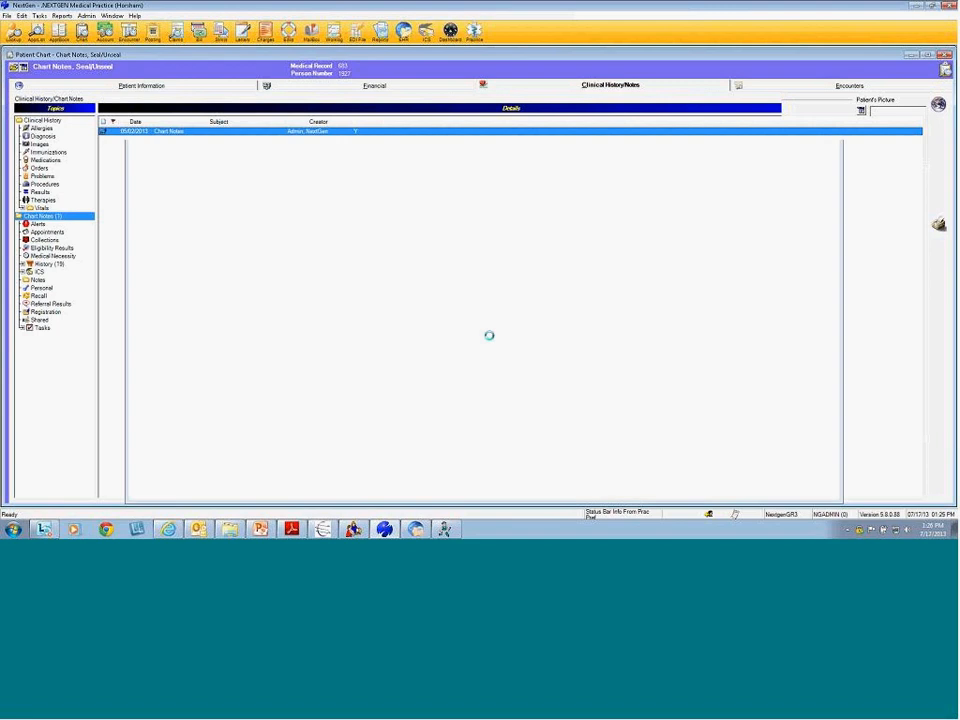
click(826, 33)
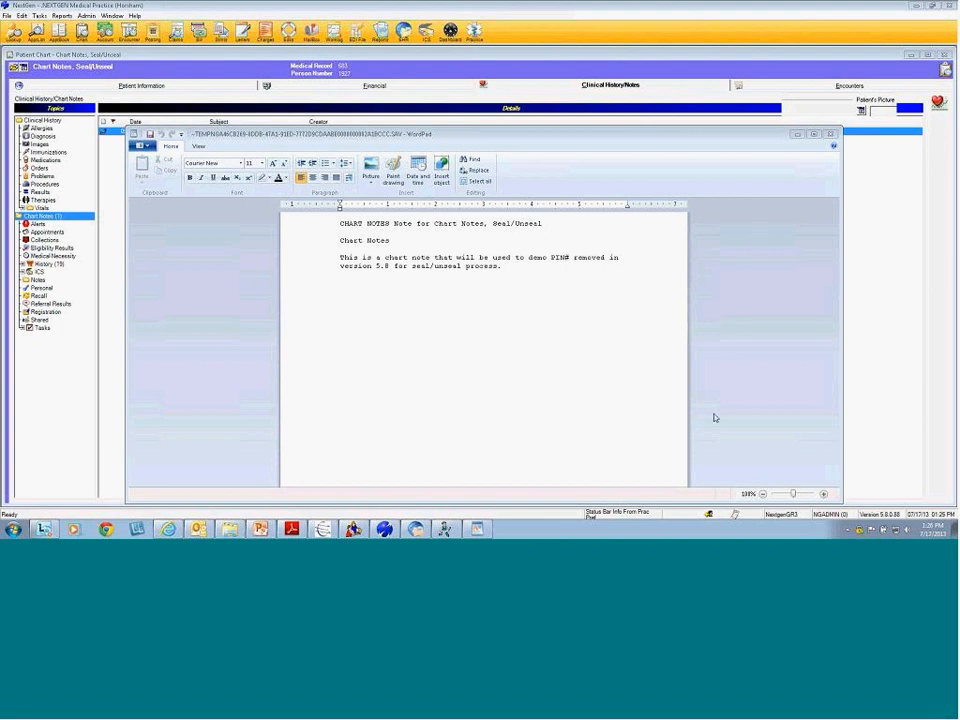
click(832, 134)
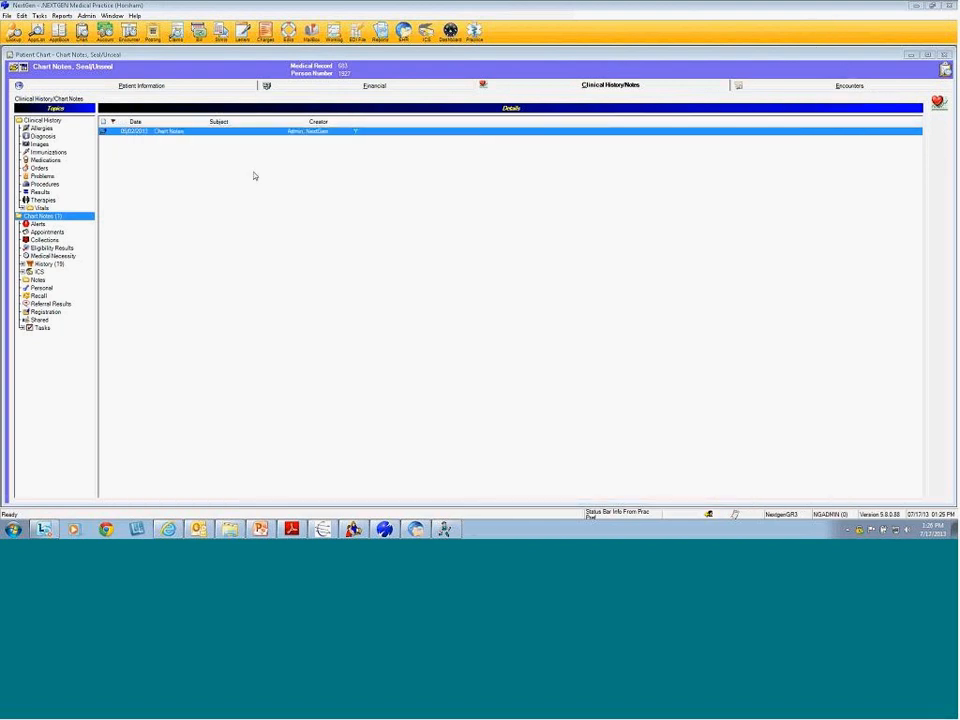
right_click(234, 134)
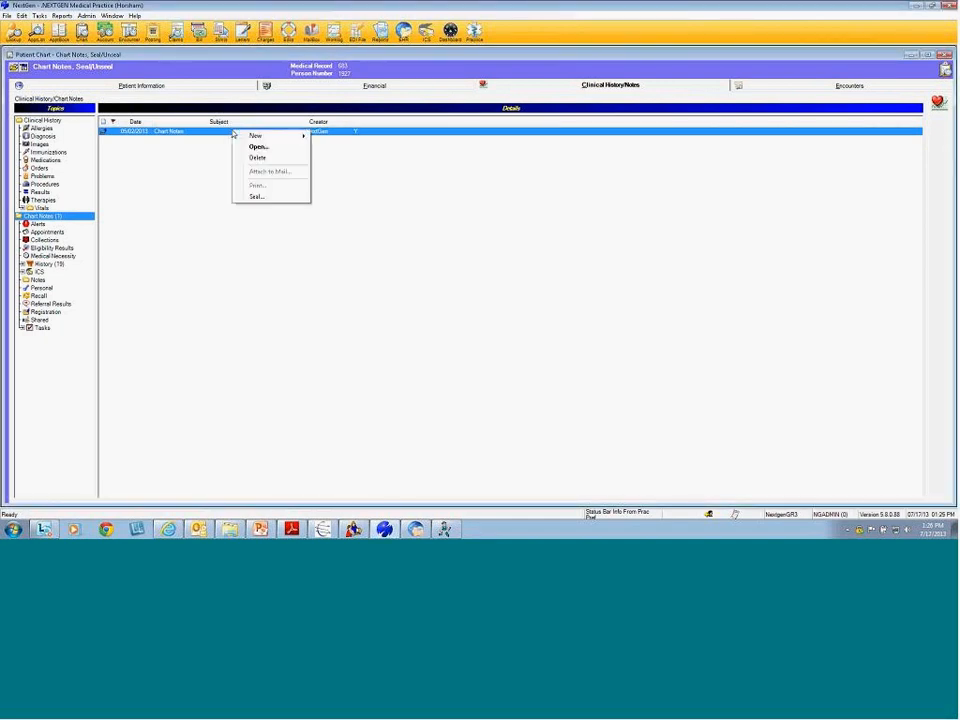
click(258, 197)
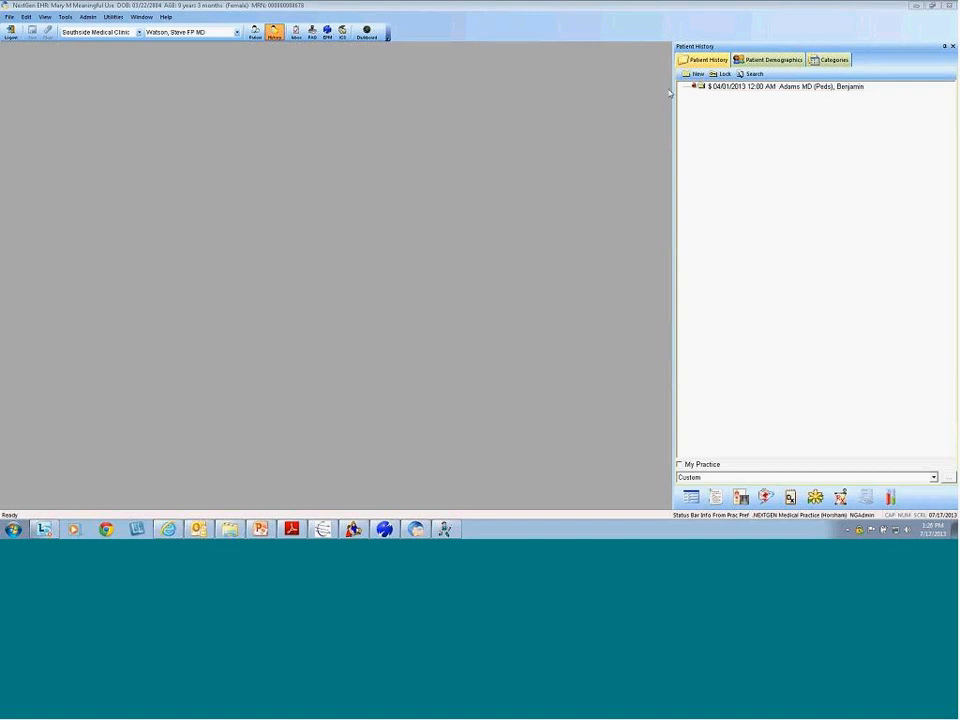
Bring up Lock Encounter for the 04/01/2013 encounter, then cancel without locking
click(751, 88)
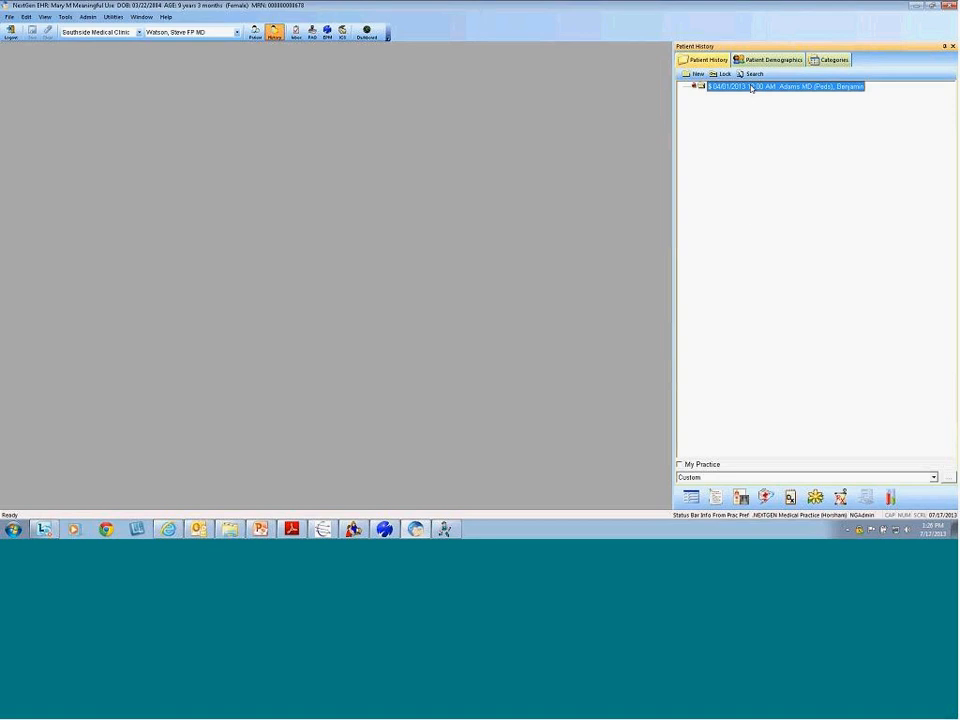
right_click(751, 88)
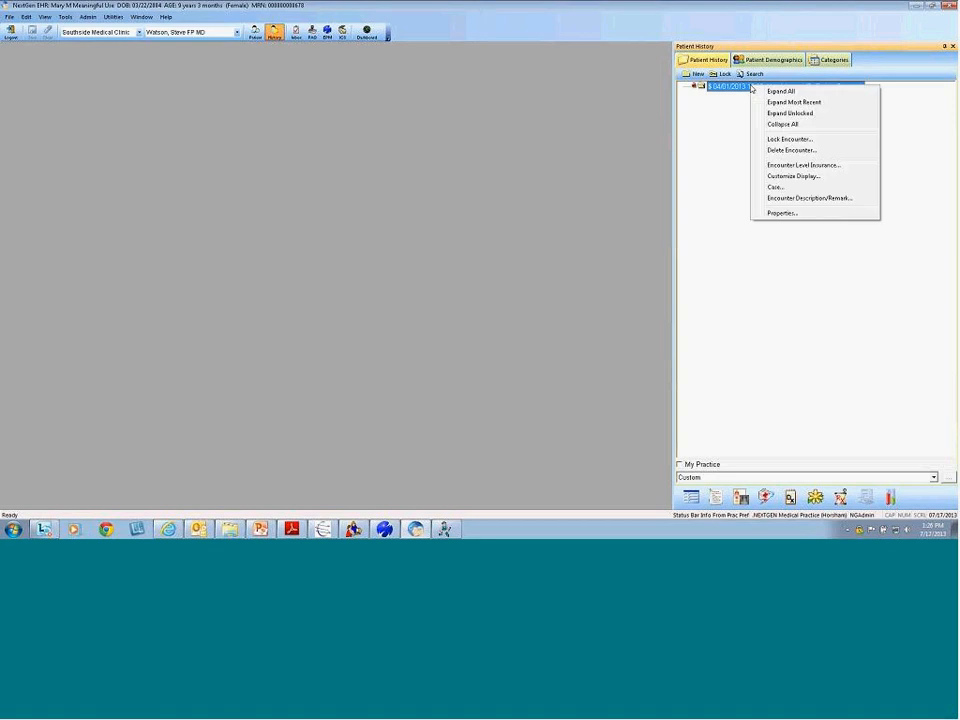
click(790, 139)
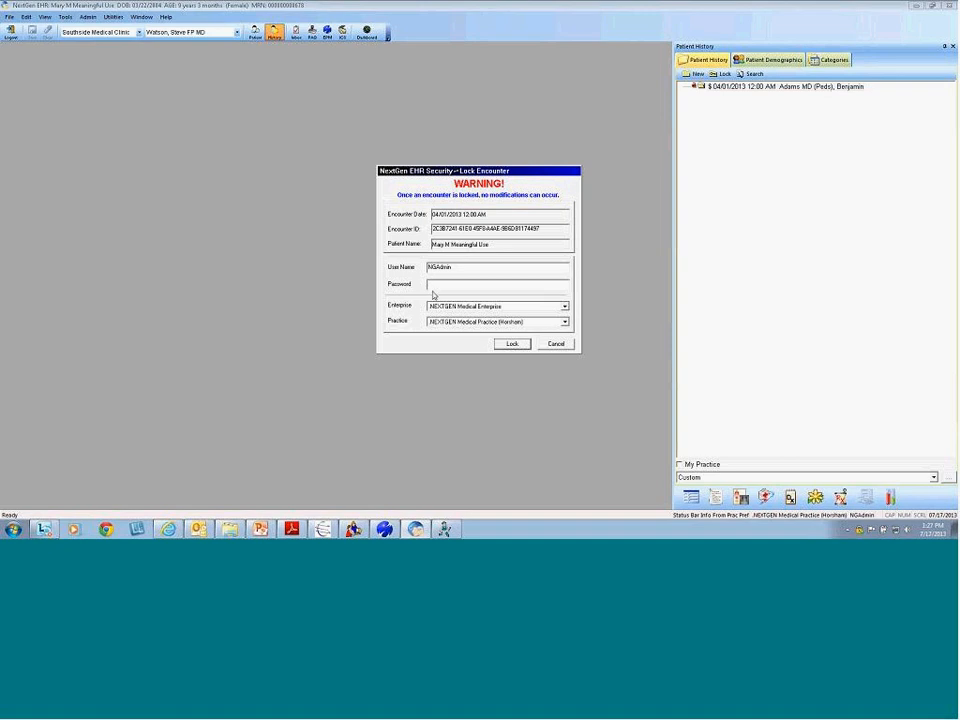
click(555, 344)
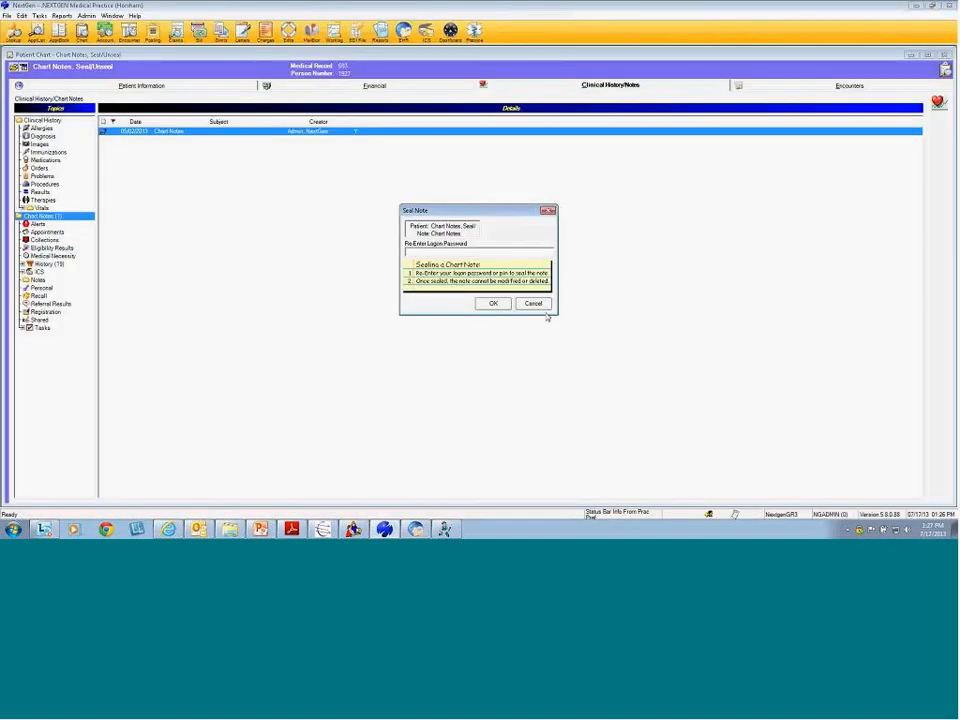
Cancel the Seal Note prompt and bring System Administrator to the front
click(532, 304)
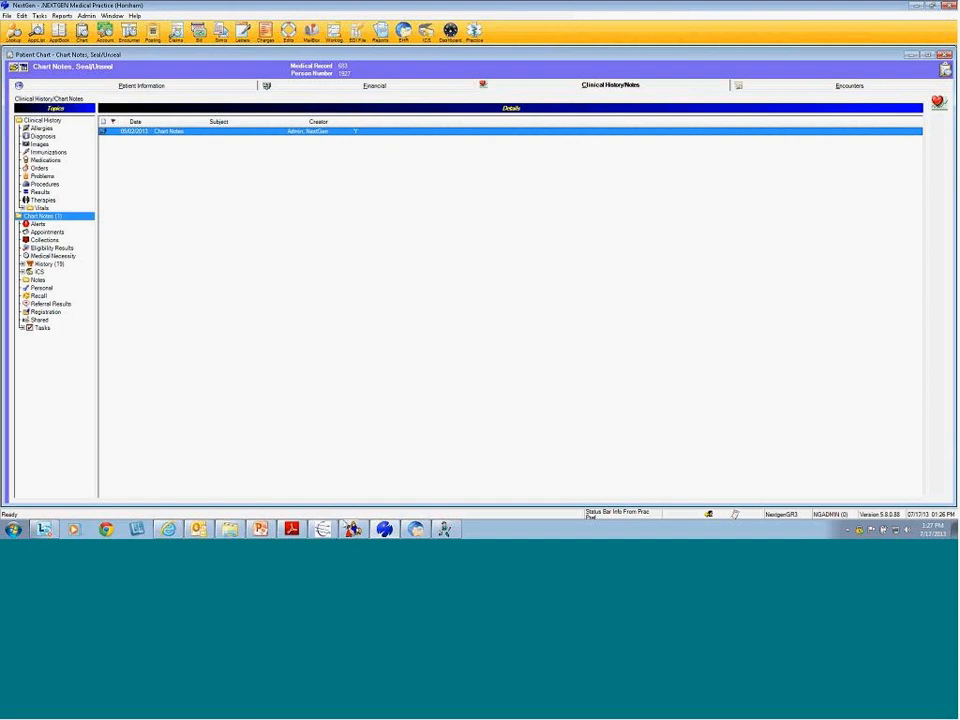
click(353, 529)
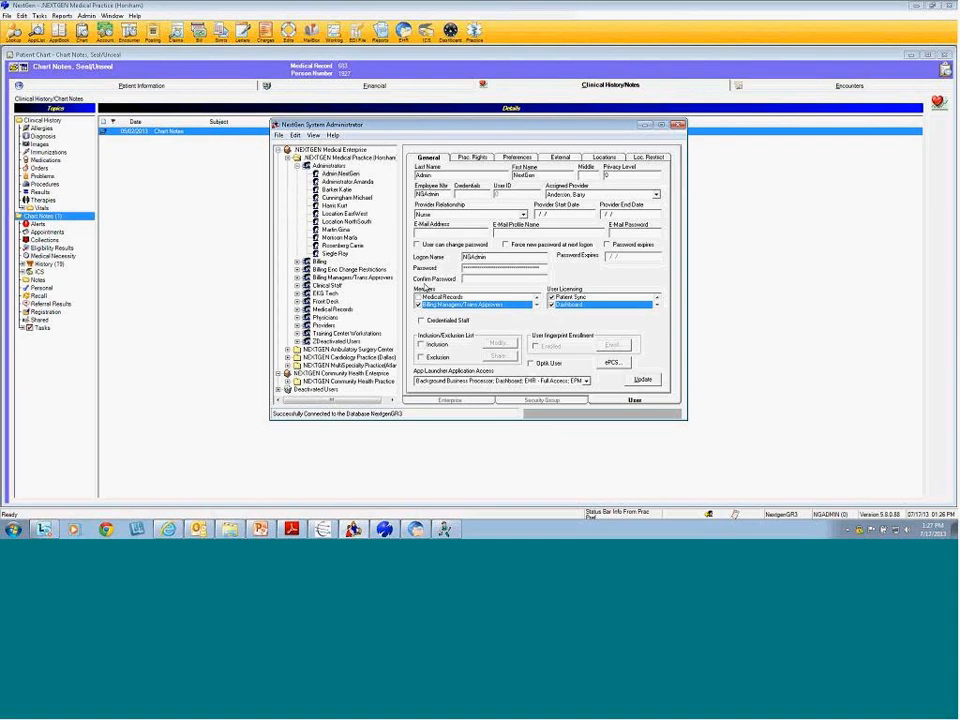
Open View > Preferences and widen the Preference column to read General Options like Login With PIN by Default
click(313, 135)
click(325, 150)
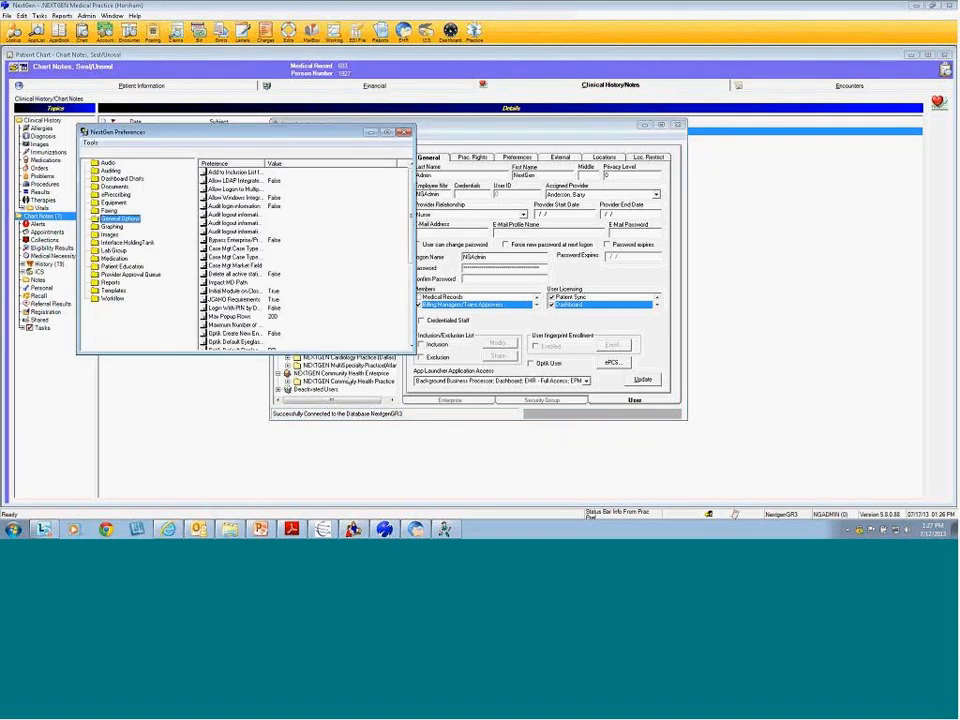
drag(266, 163, 343, 168)
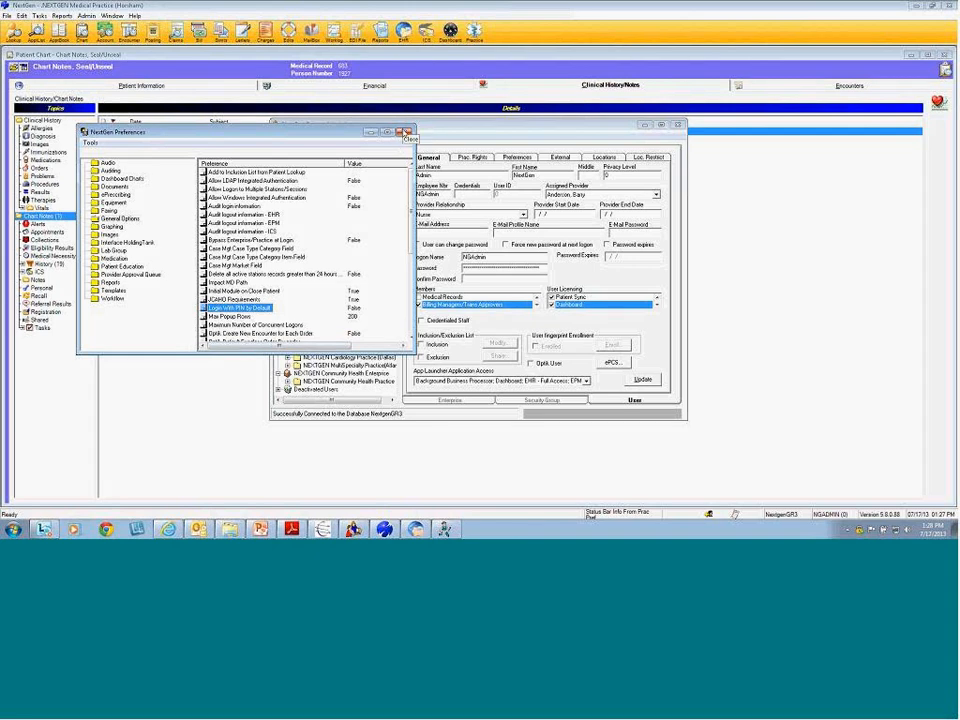
Close Preferences, System Administrator and the patient chart
click(405, 132)
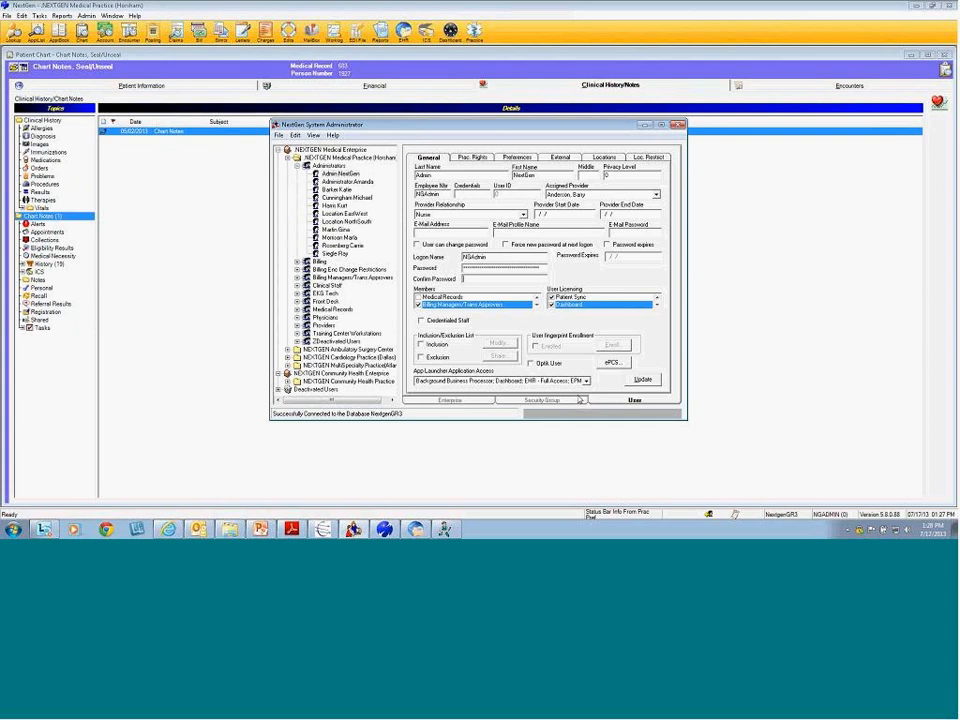
click(677, 124)
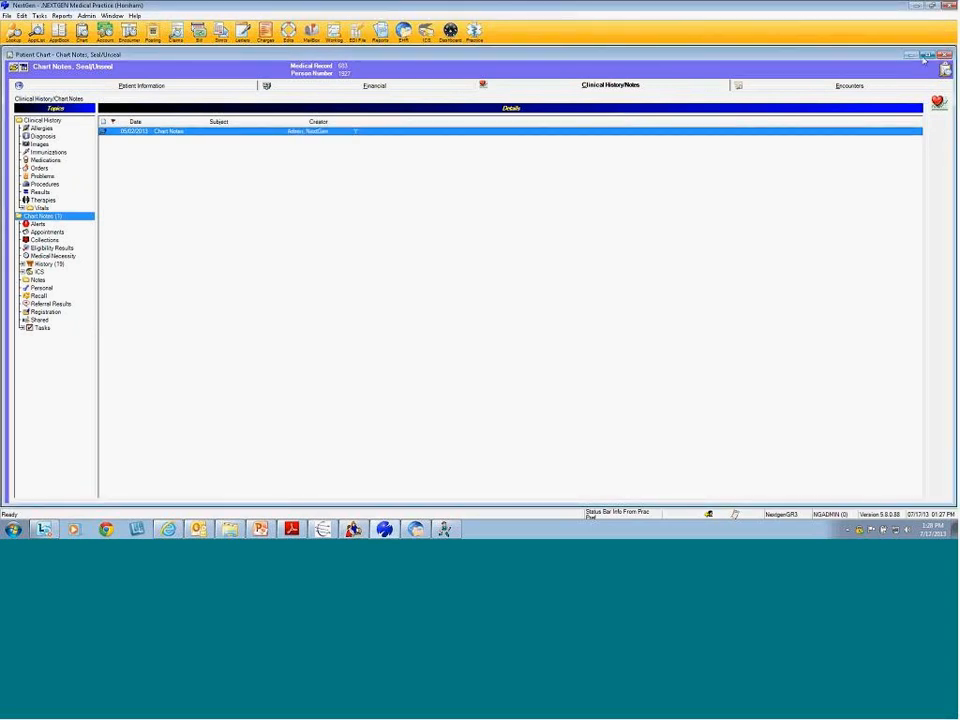
click(945, 54)
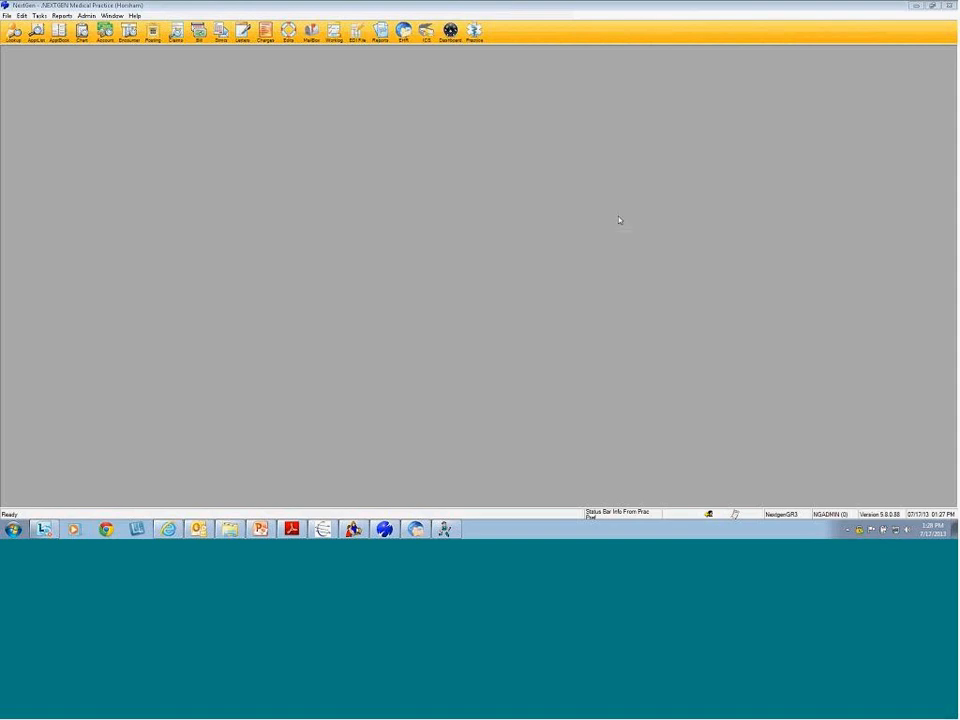
Return to the training guide PDF and advance two pages to the EDR Integration section on page 18
click(168, 529)
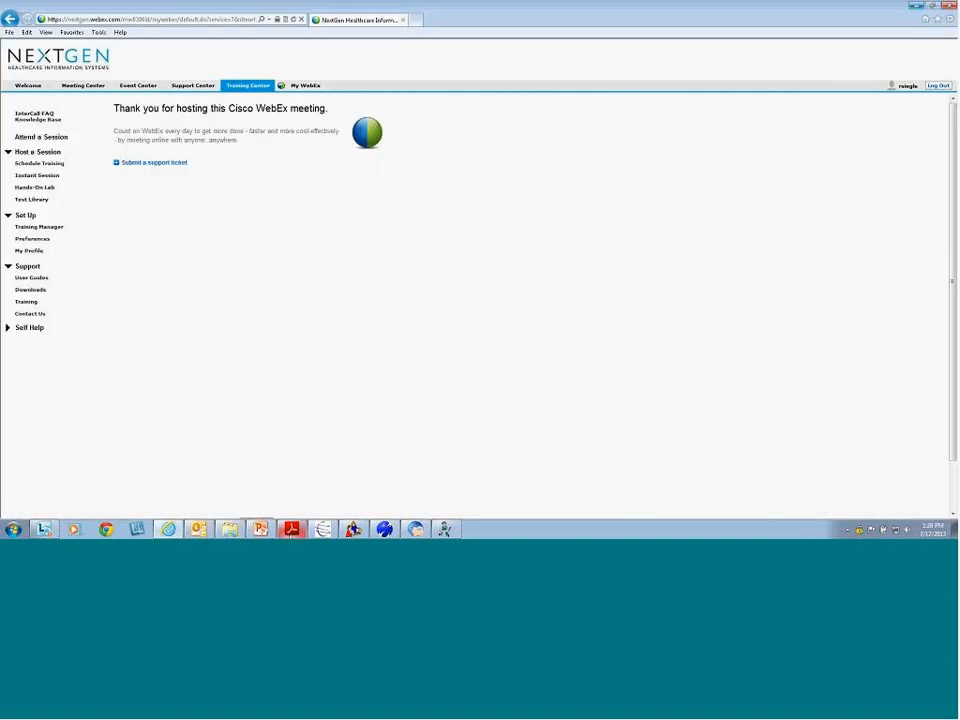
click(291, 529)
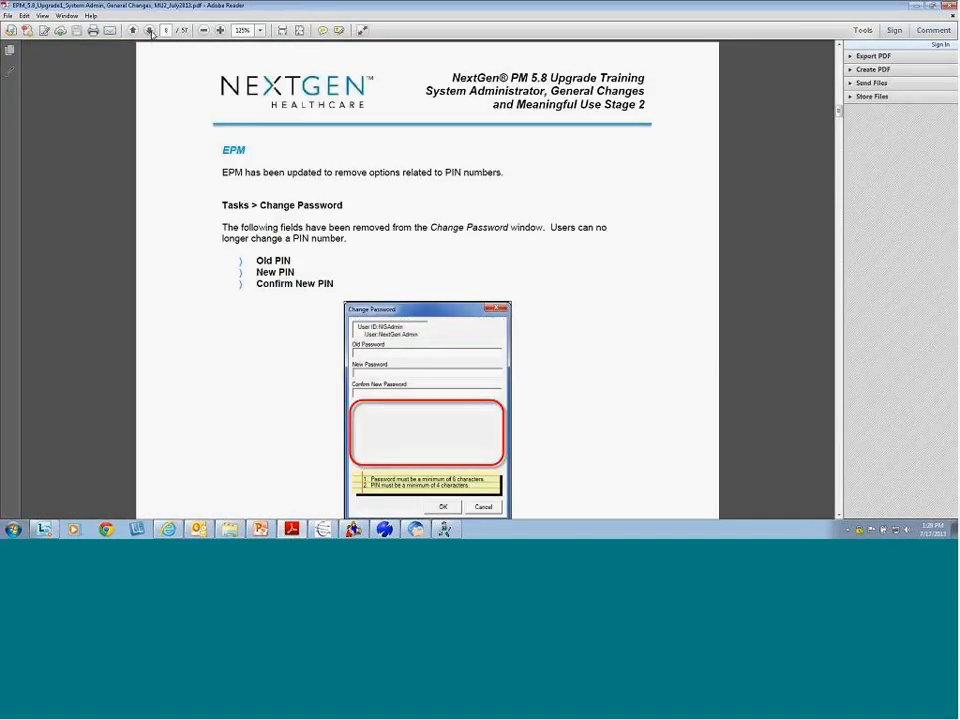
click(149, 31)
click(149, 31)
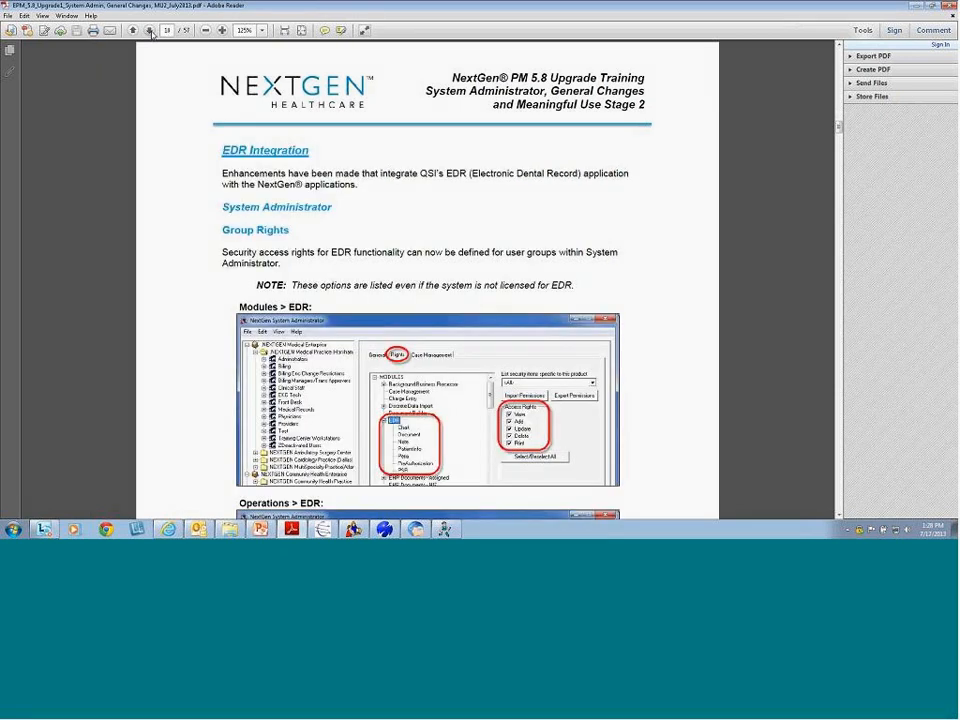
scroll(426, 216, down, 1)
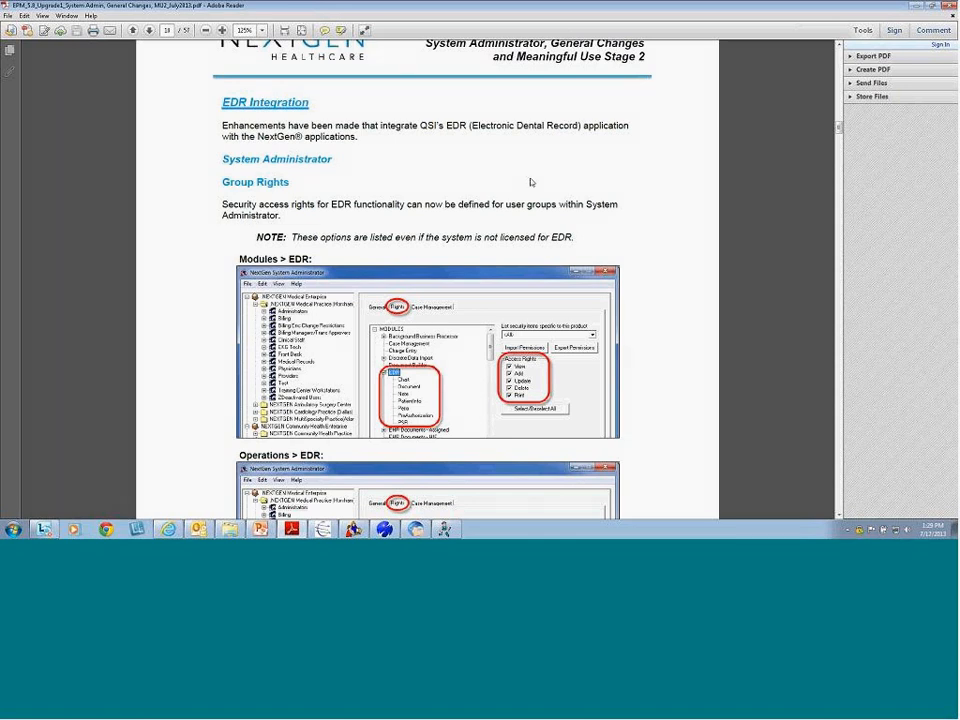
Minimize the guide, browser and EPM/EHR windows, then launch System Administrator from the Application Launcher
click(916, 7)
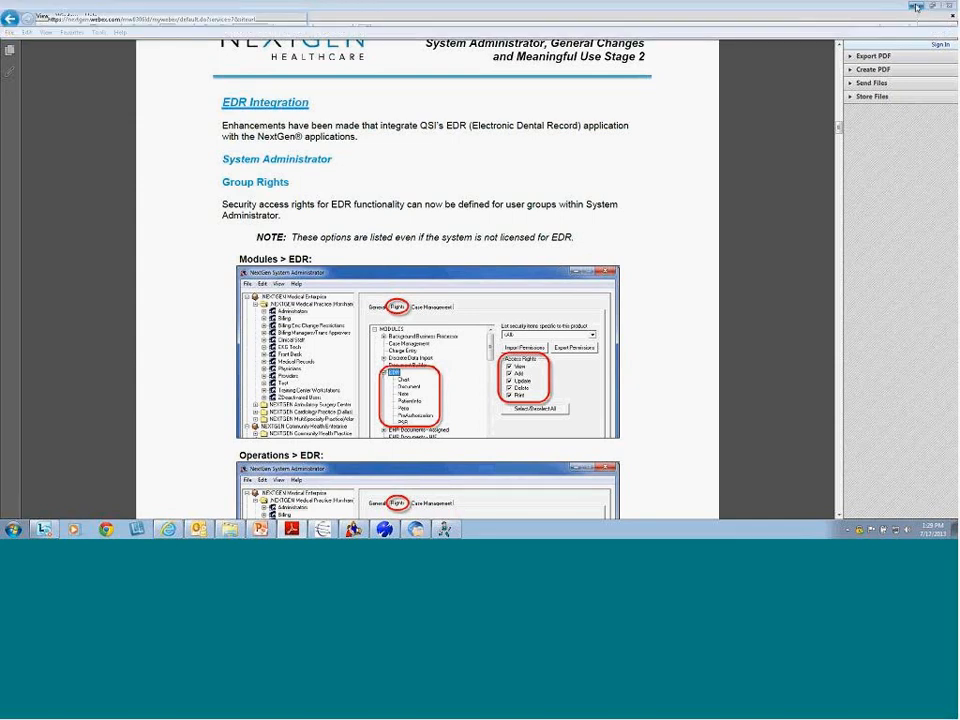
click(916, 6)
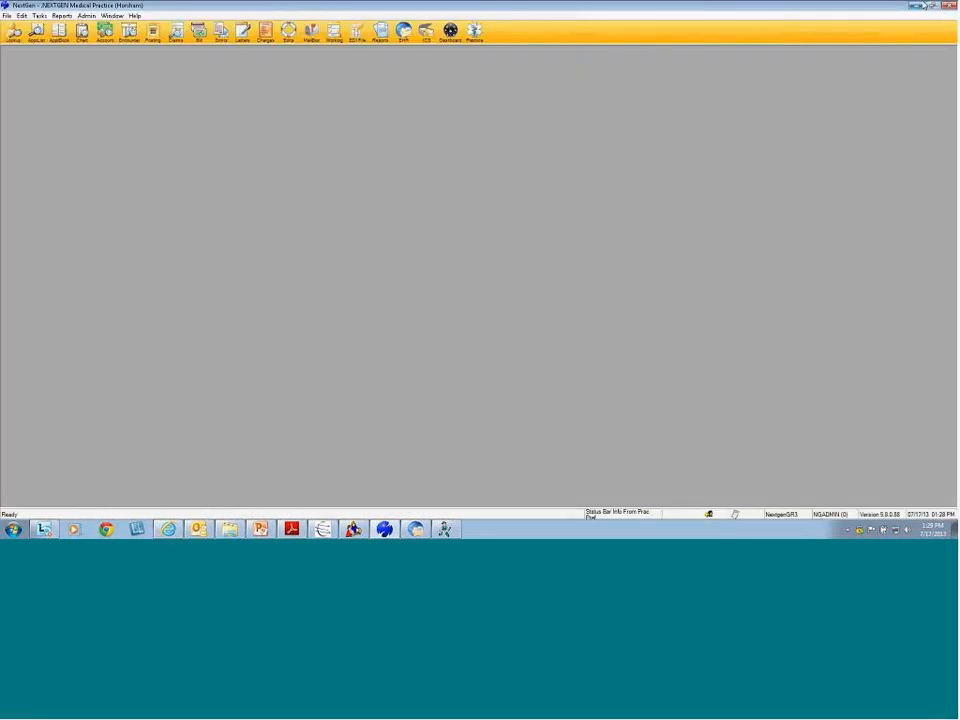
click(916, 6)
click(916, 6)
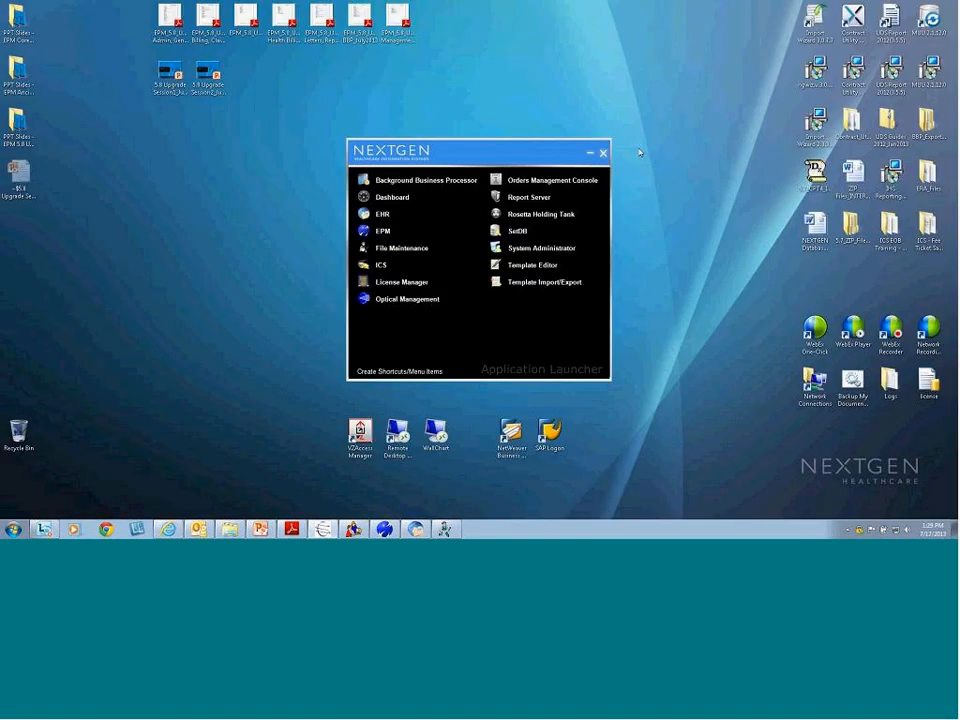
click(541, 247)
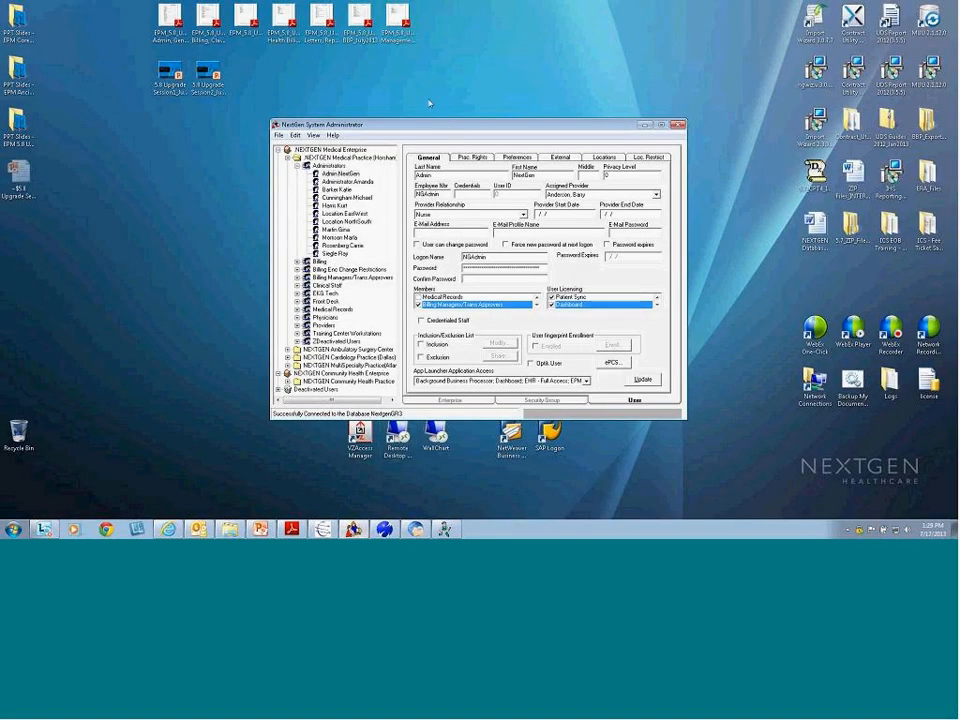
drag(448, 125, 428, 96)
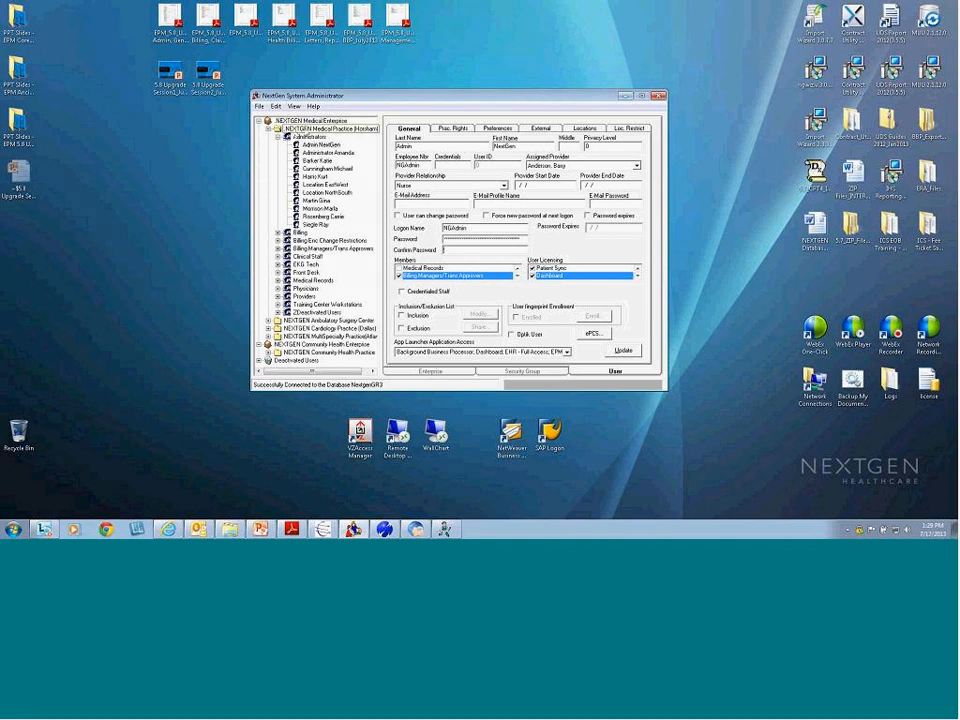
Select the Administrators group under the Horsham practice and show its Rights with MODULES expanded
click(305, 129)
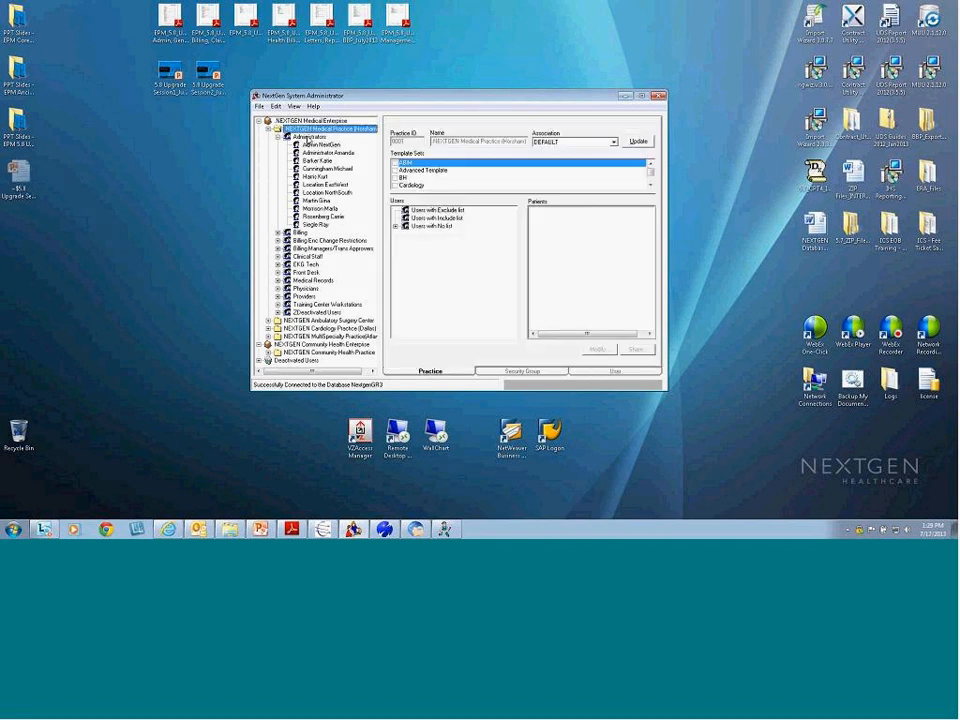
click(308, 136)
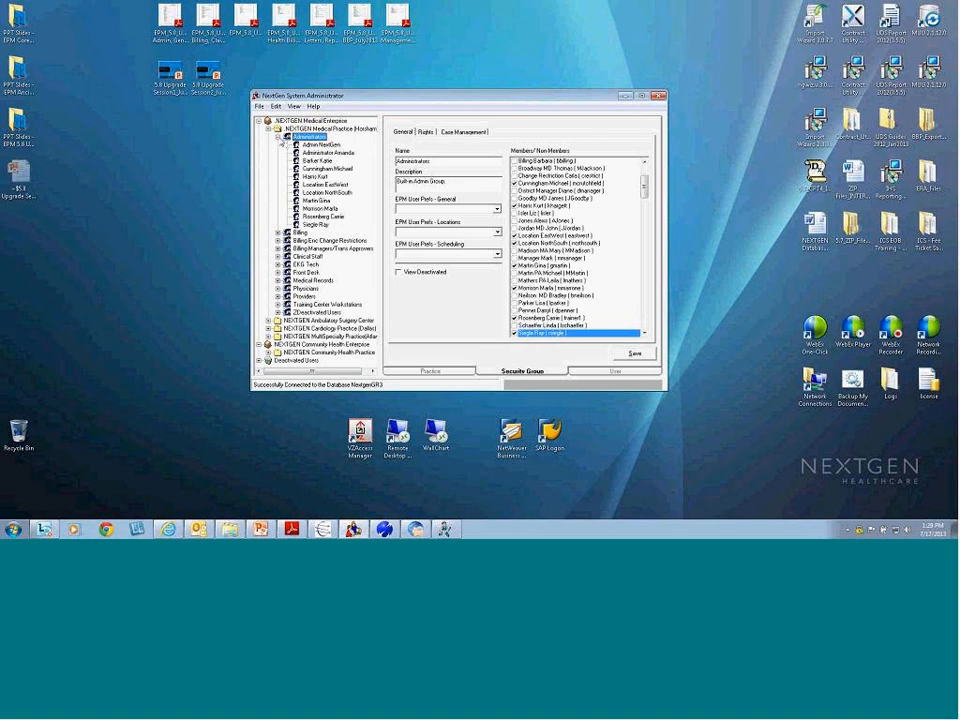
click(280, 137)
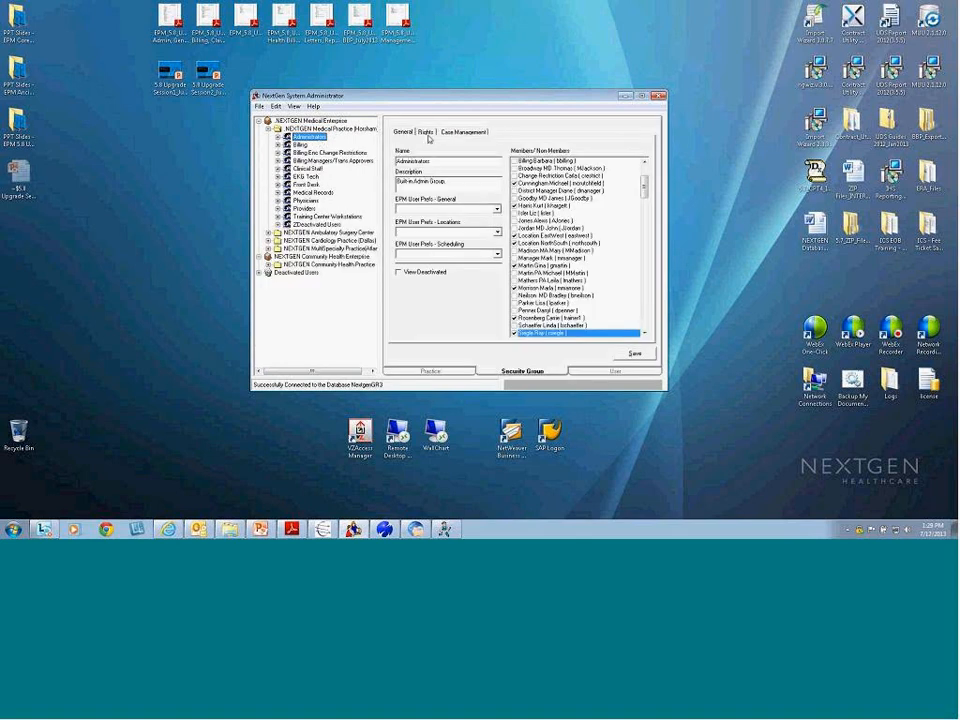
click(426, 133)
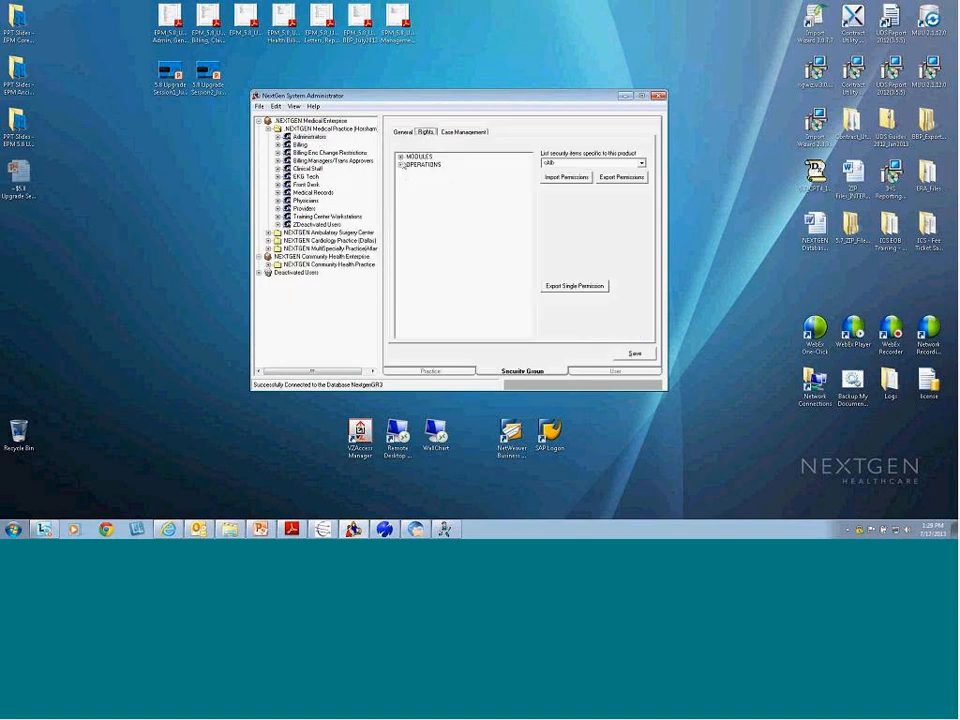
click(400, 157)
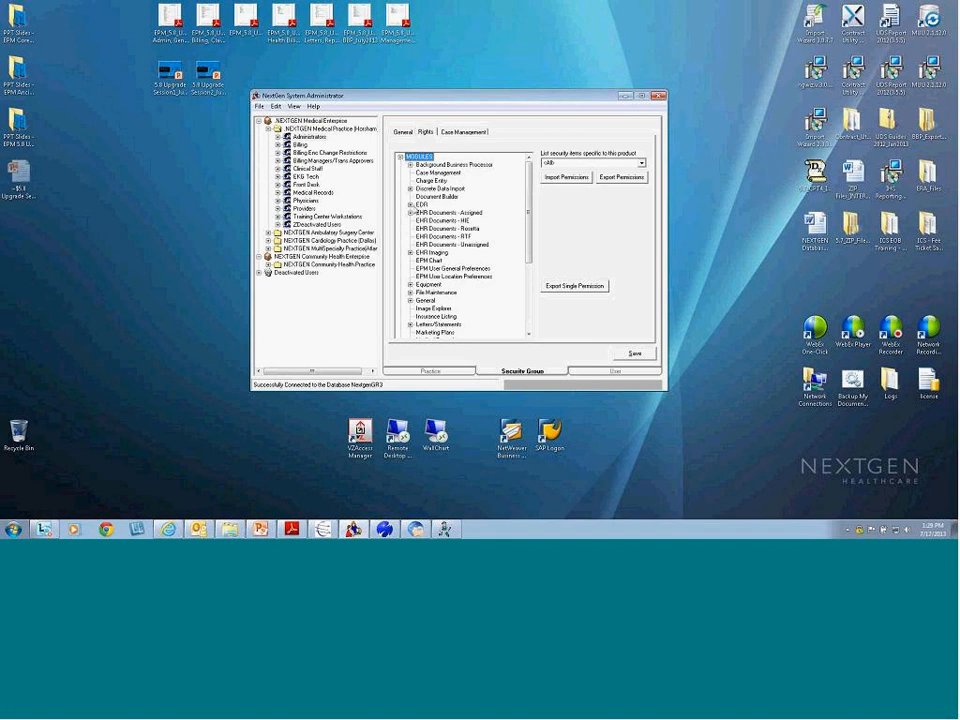
Expand EDR and compare access rights for the Document item and another EDR item
click(410, 204)
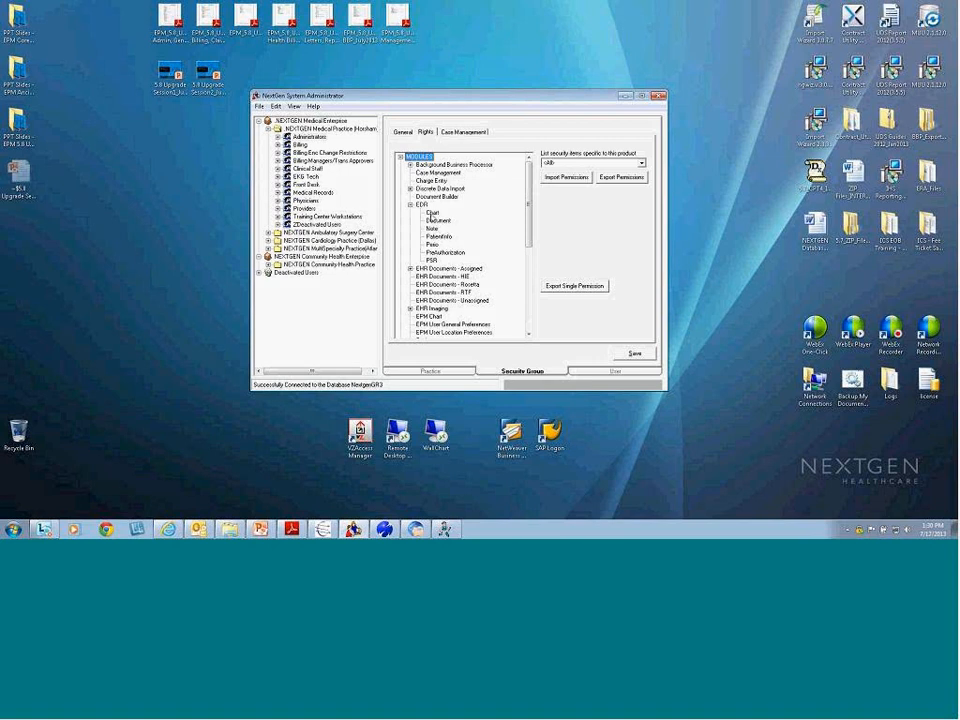
click(432, 220)
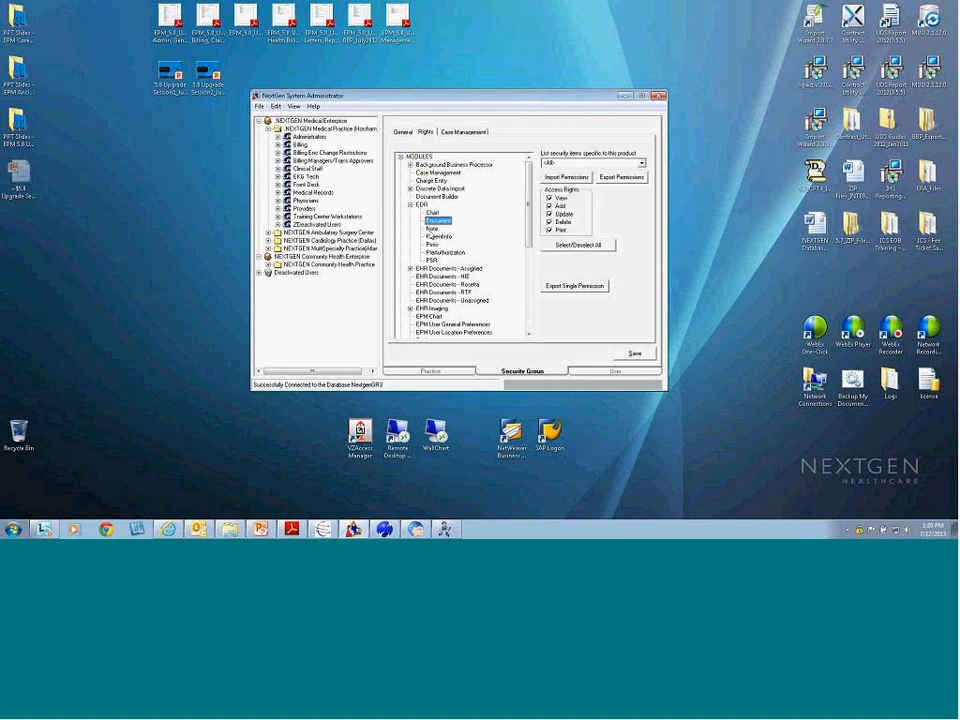
click(432, 244)
click(435, 221)
Review the Yes/No rights for EDR operations Edit Chart Fee, Edit Other Users Work and Preauthorization Submission
click(400, 157)
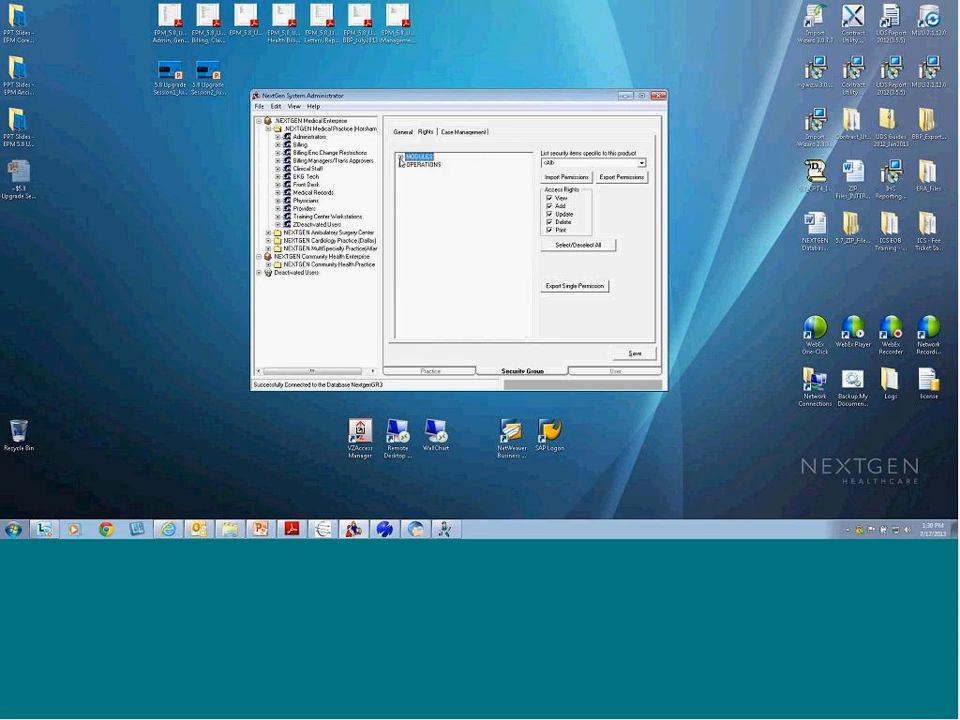
click(400, 165)
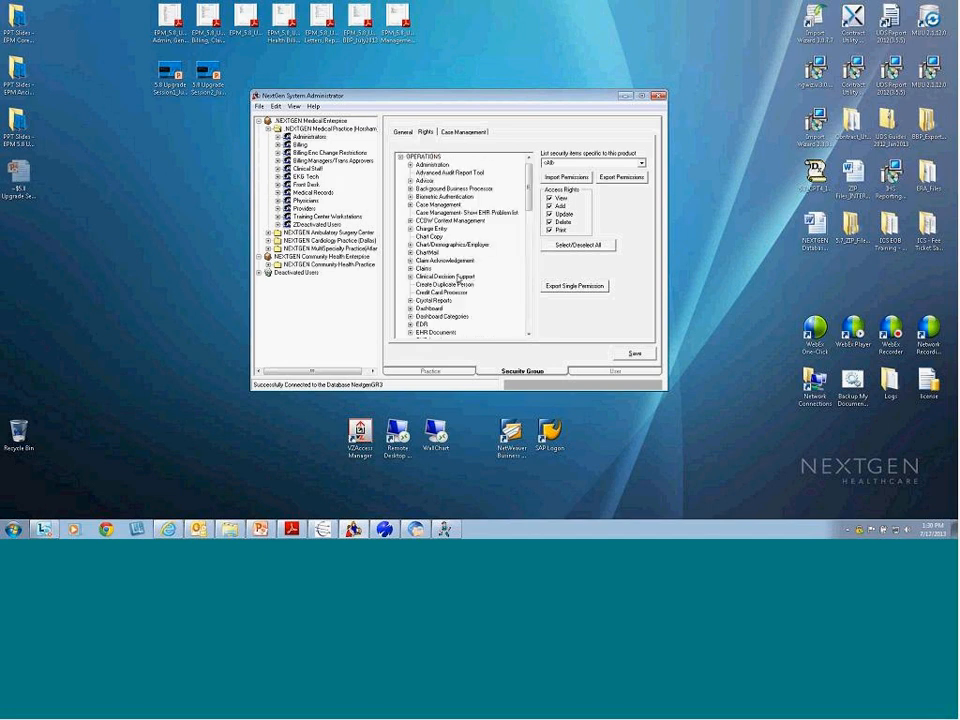
scroll(500, 233, down, 5)
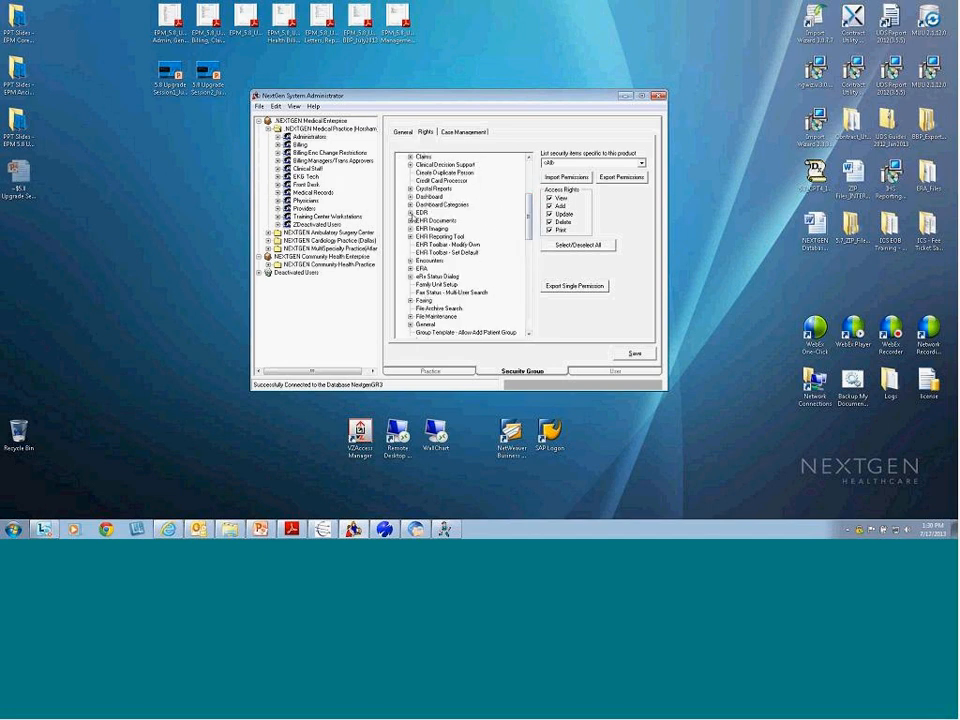
click(410, 212)
click(440, 220)
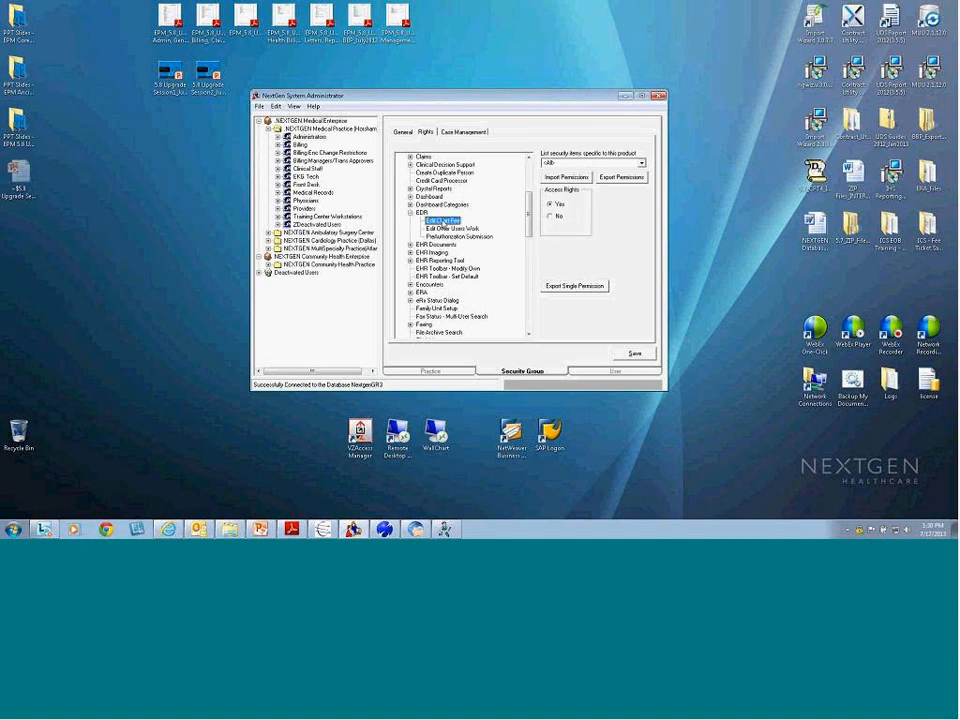
click(450, 229)
click(460, 237)
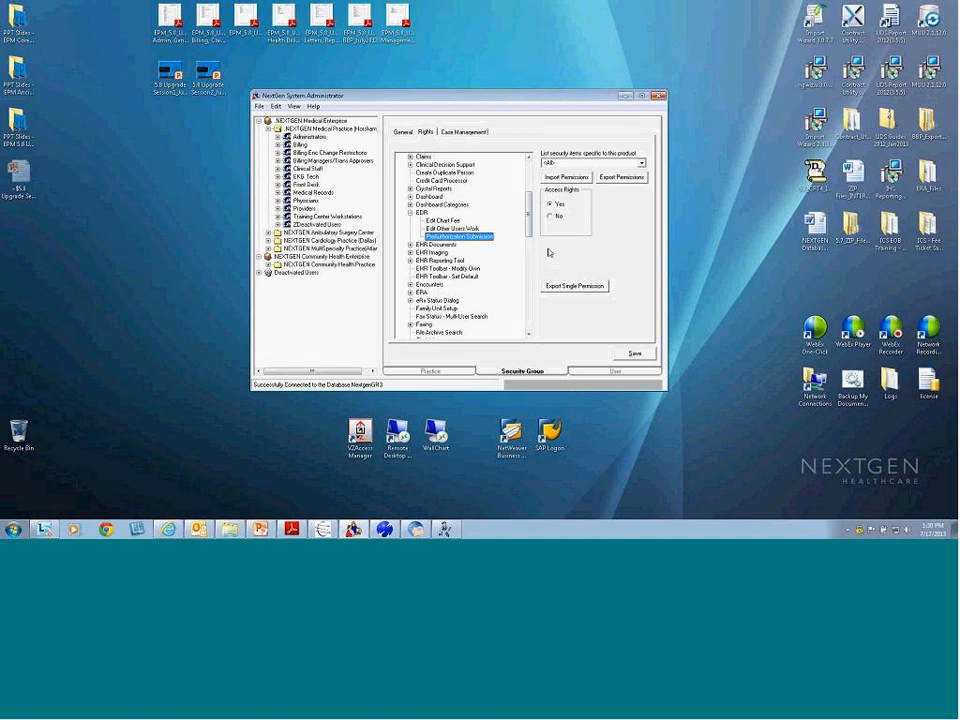
Collapse the EDR operations and Operations list, then re-expand the Modules list
key(Left)
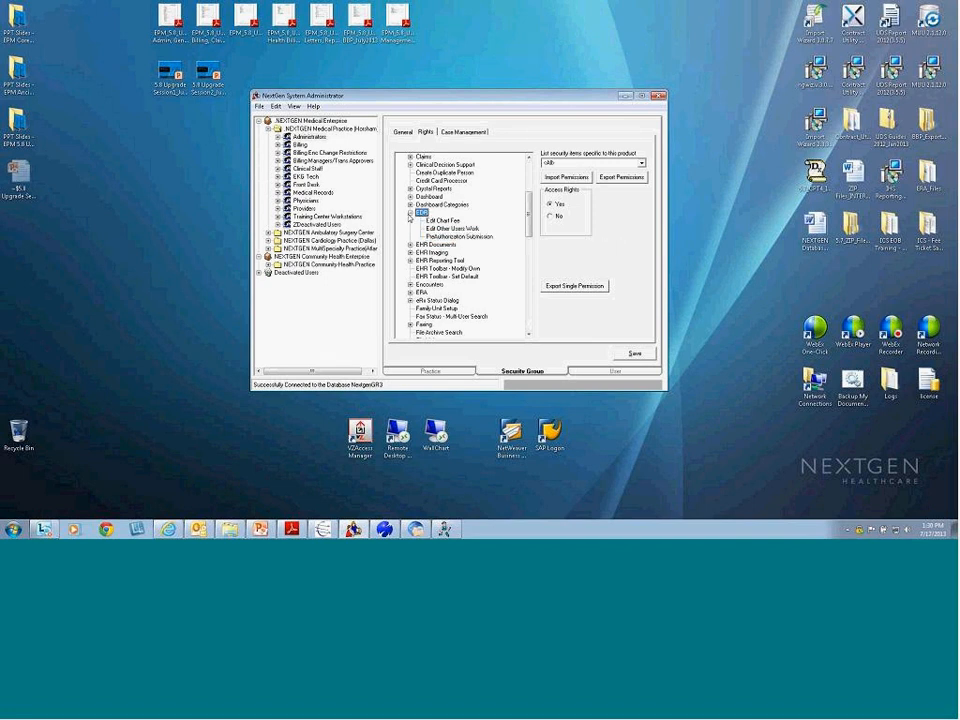
key(Left)
scroll(525, 251, up, 5)
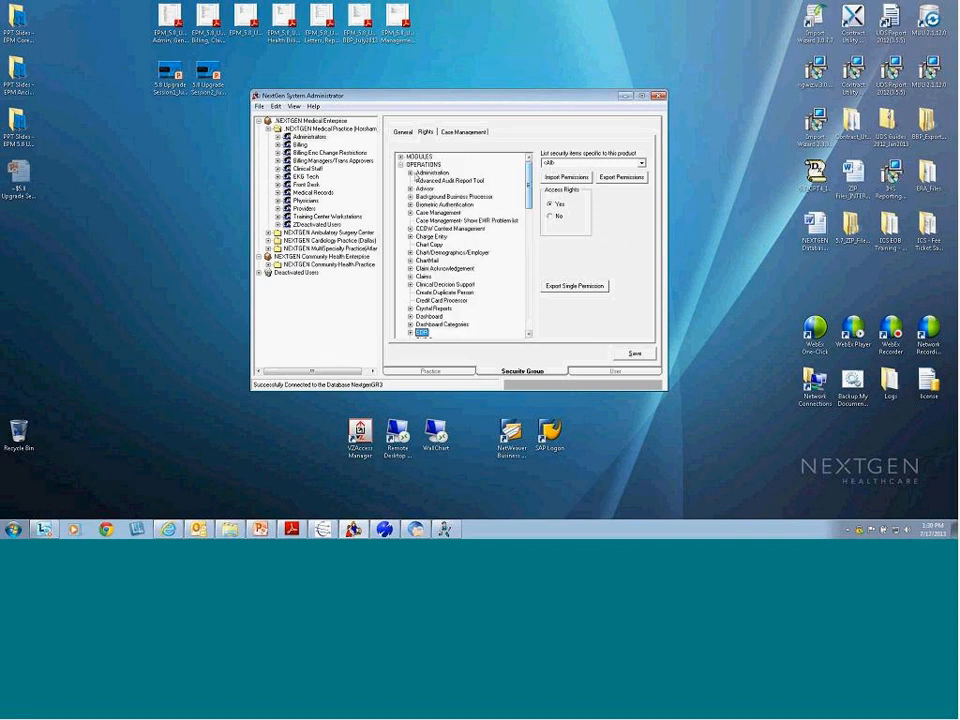
click(400, 164)
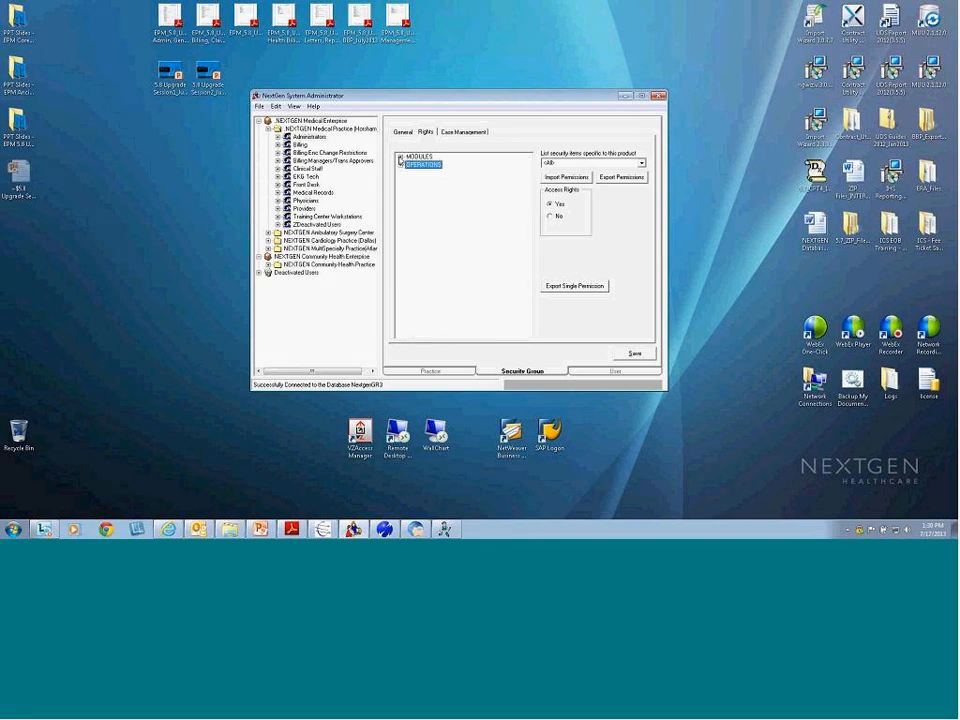
click(400, 157)
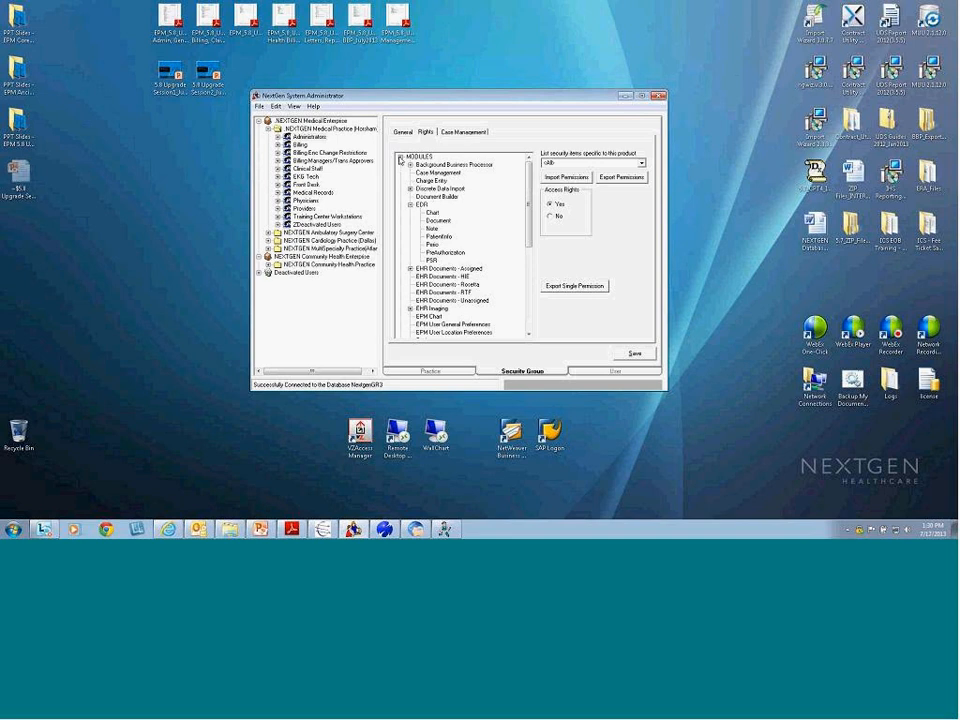
click(410, 205)
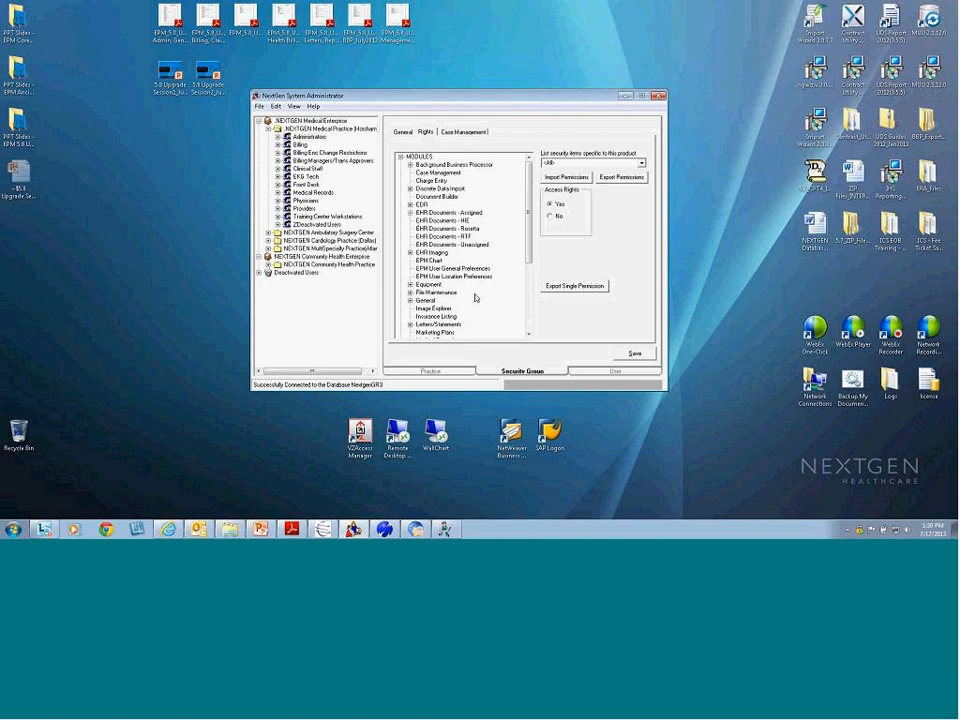
Expand EDR under Modules to show the Document item's View, Add, Update, Delete and Print rights
click(411, 205)
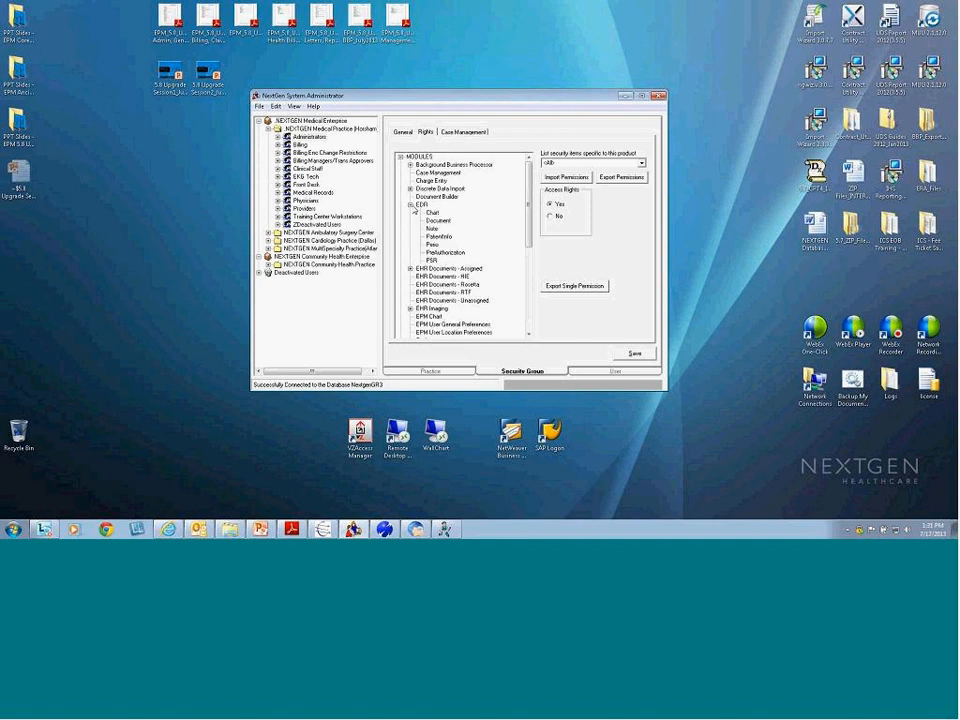
click(411, 205)
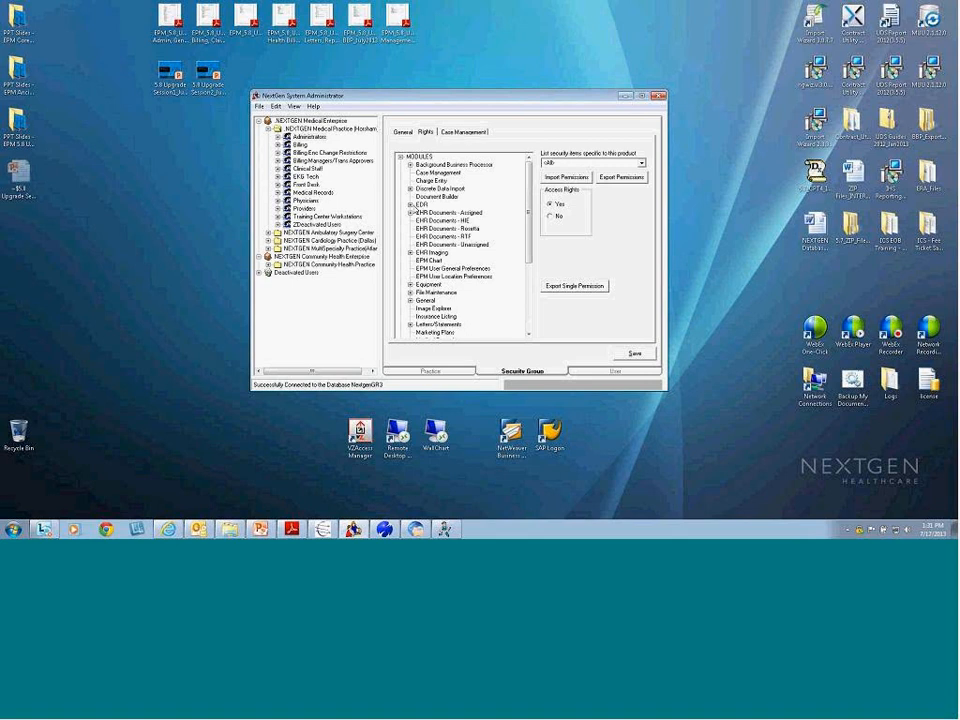
click(411, 205)
click(438, 220)
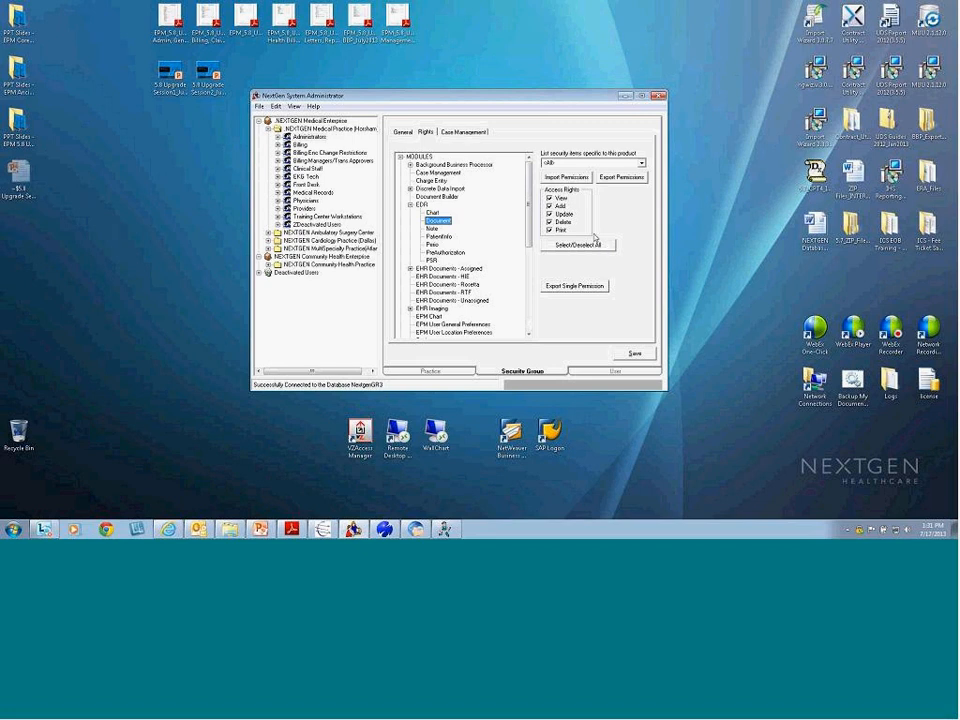
click(410, 205)
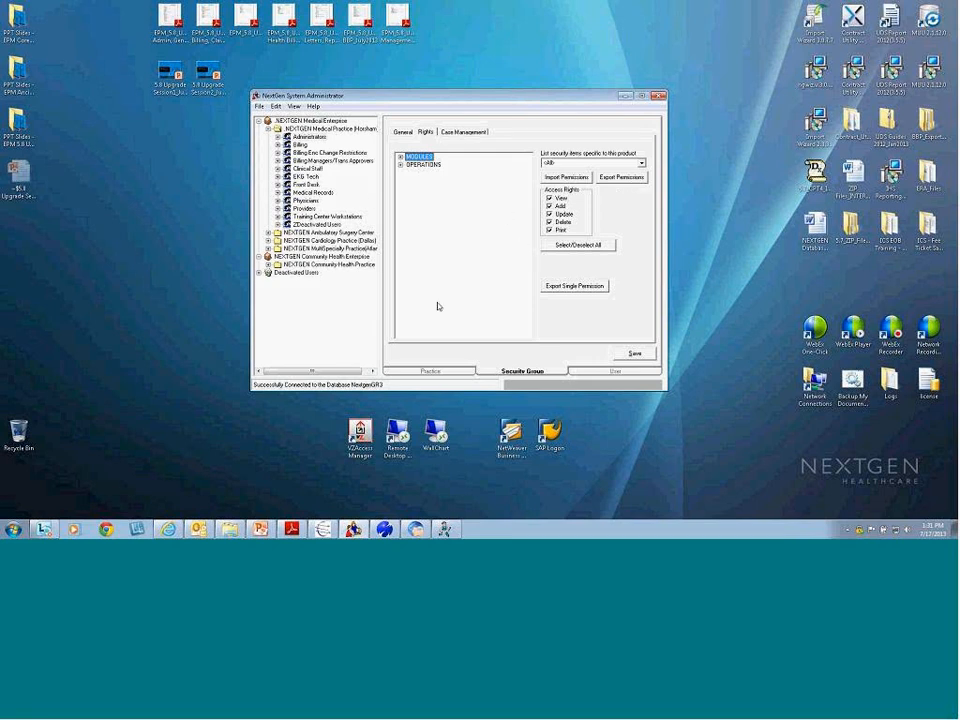
Filter security items to Optik and expand its Modules and Operations
click(642, 163)
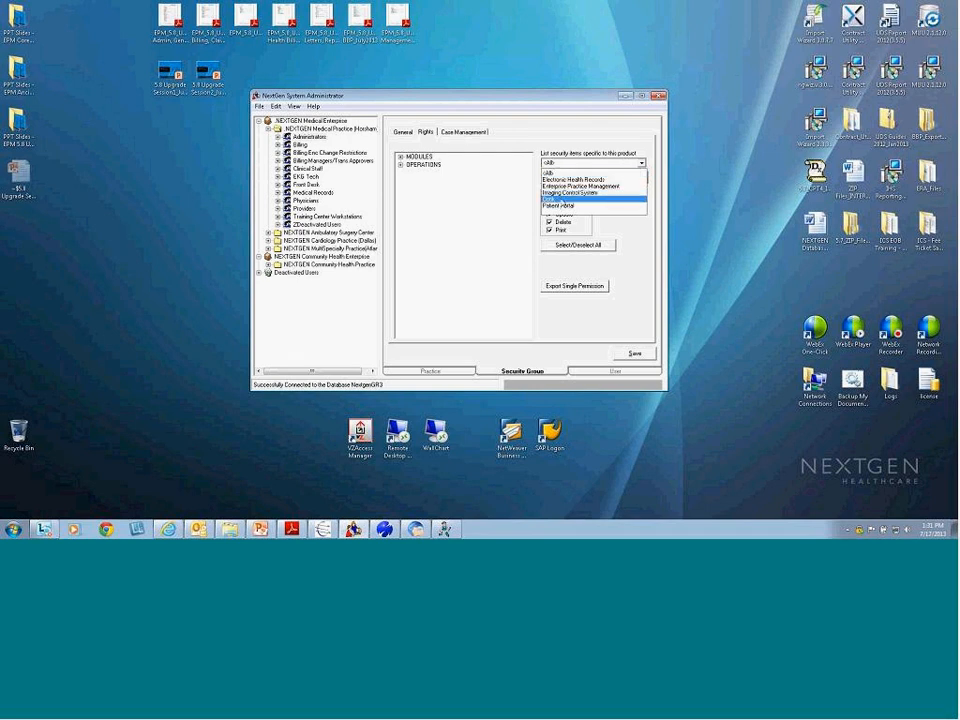
click(557, 199)
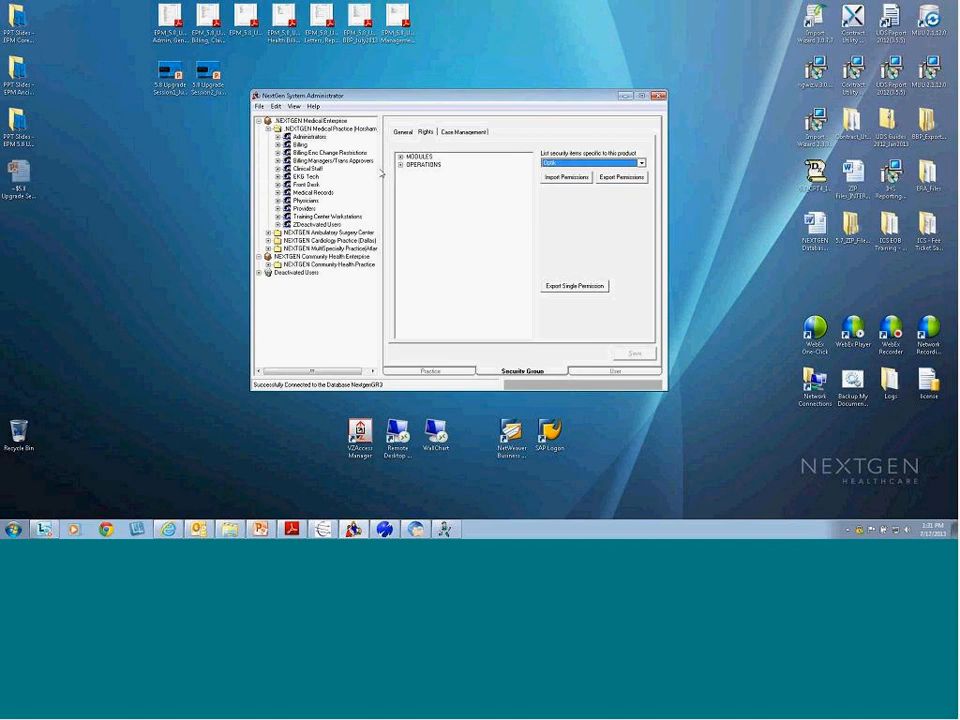
click(400, 157)
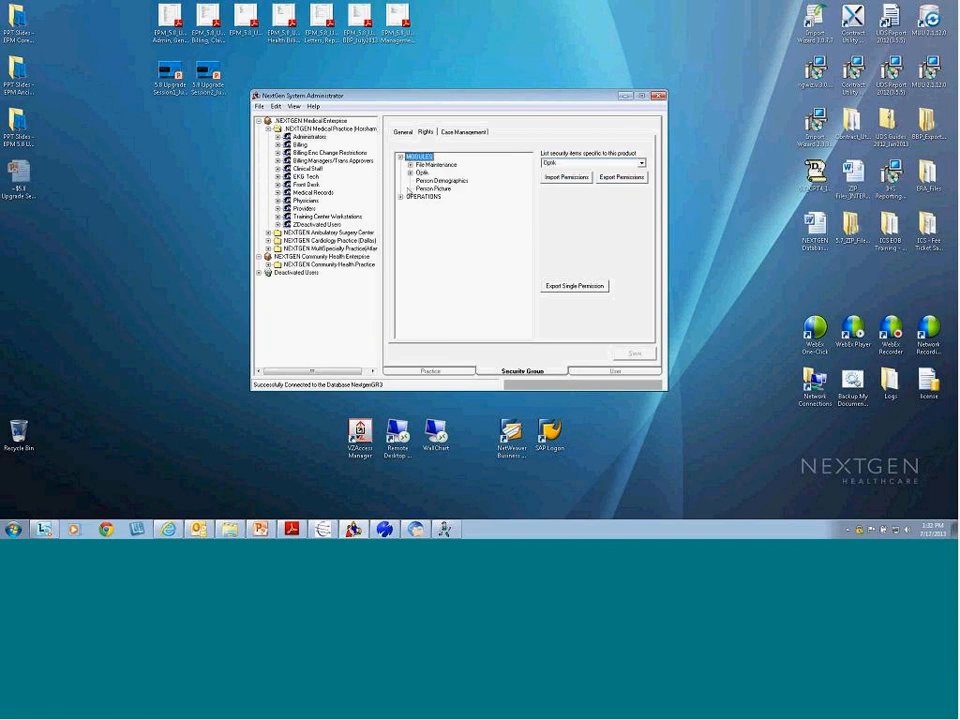
click(400, 197)
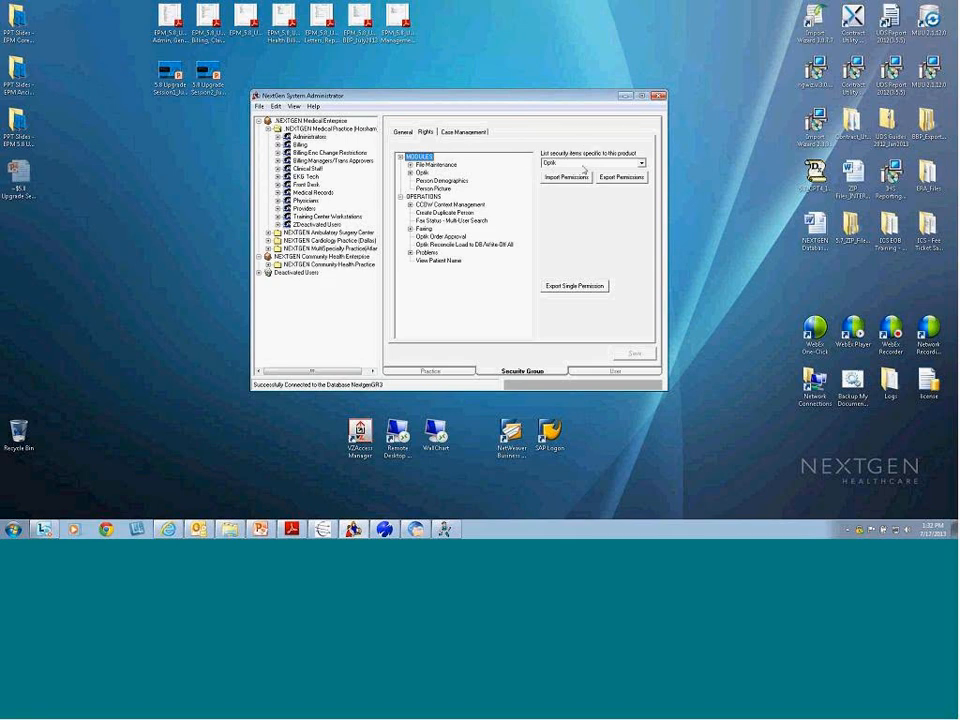
Filter security items to Electronic Health Records, then bring the upgrade guide PDF forward
click(642, 163)
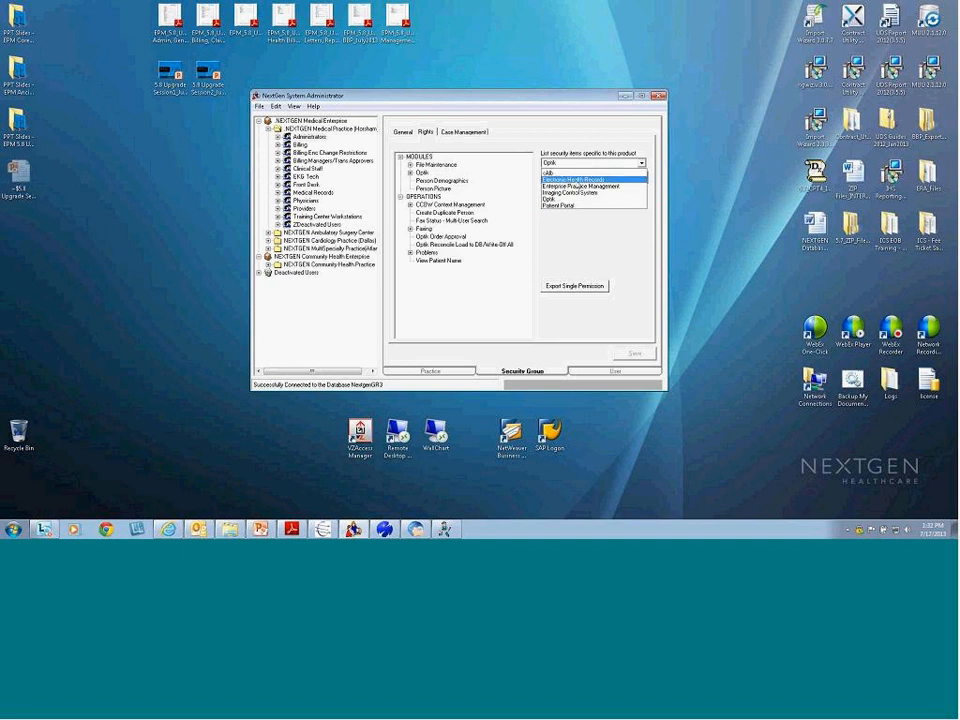
click(573, 179)
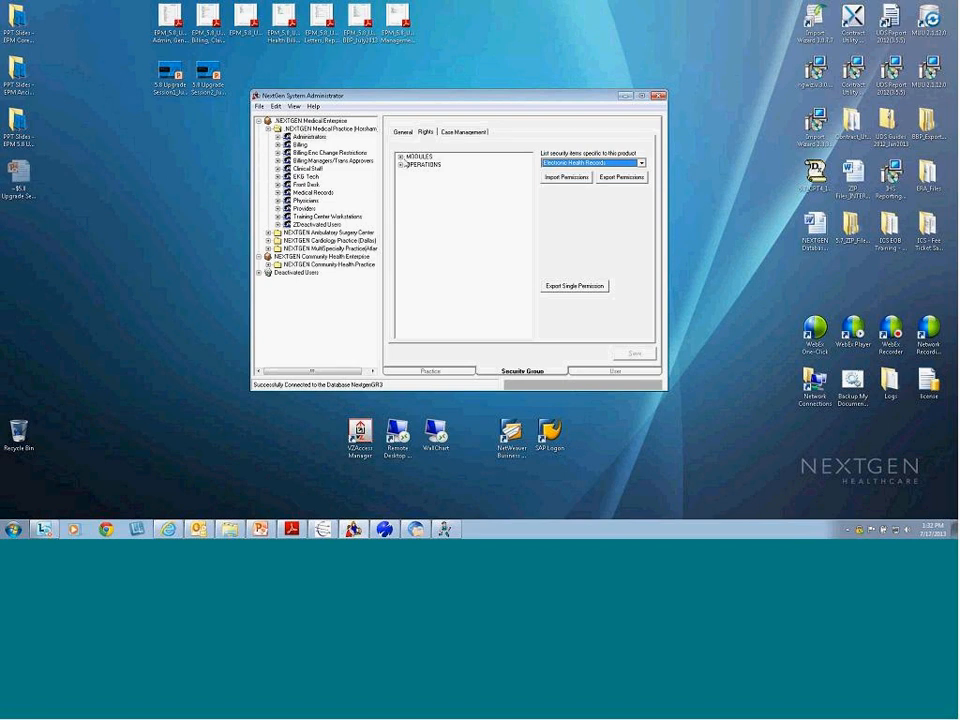
click(291, 529)
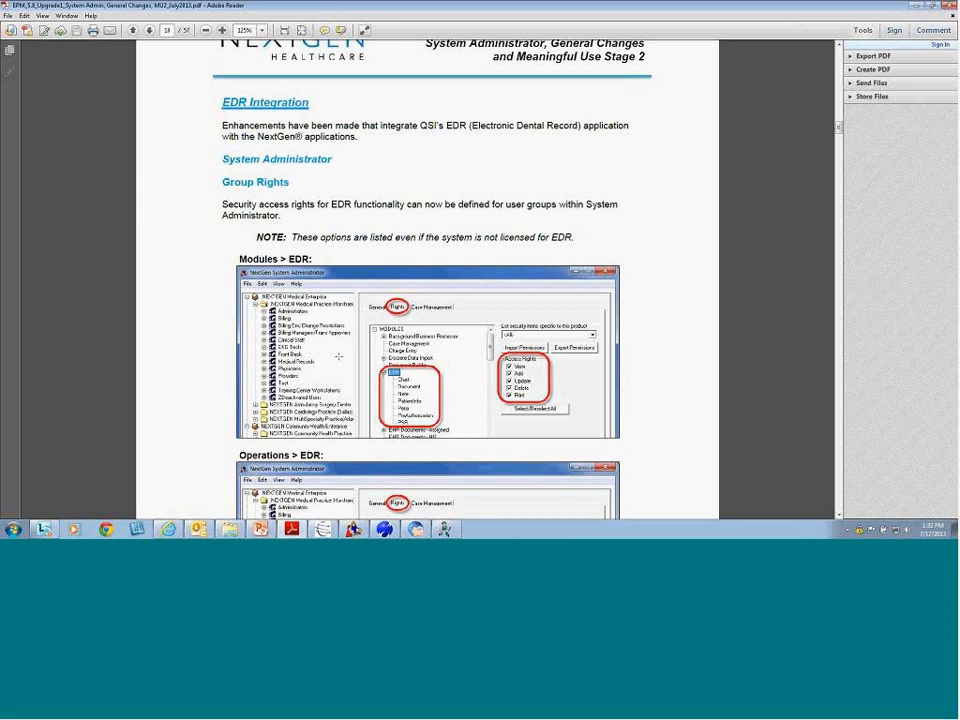
Advance the guide one page, then restore the System Administrator window in front
click(149, 31)
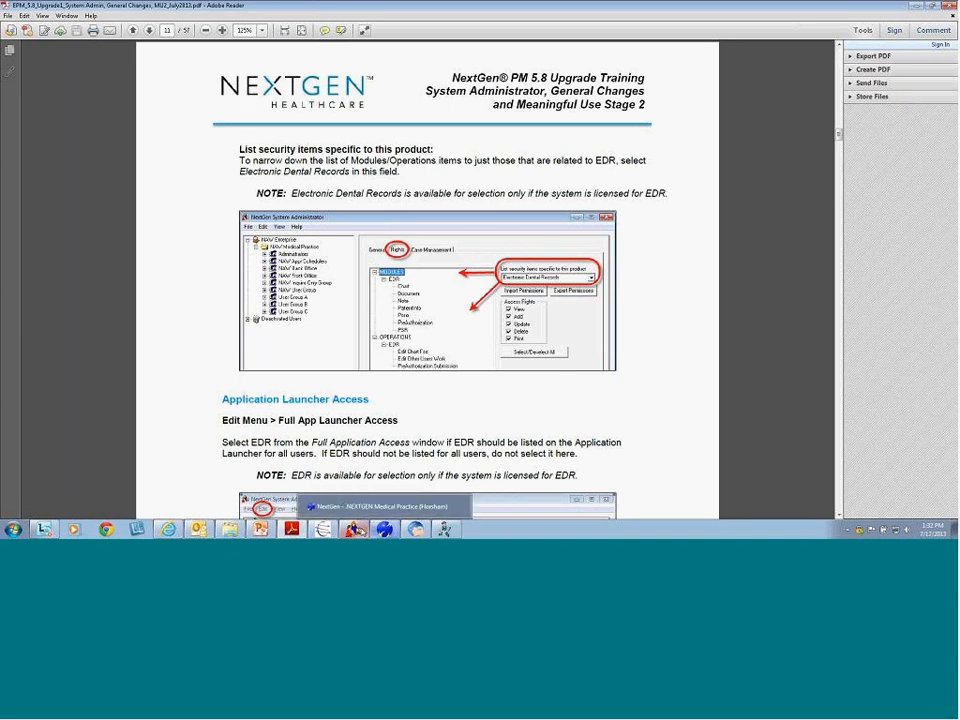
click(354, 529)
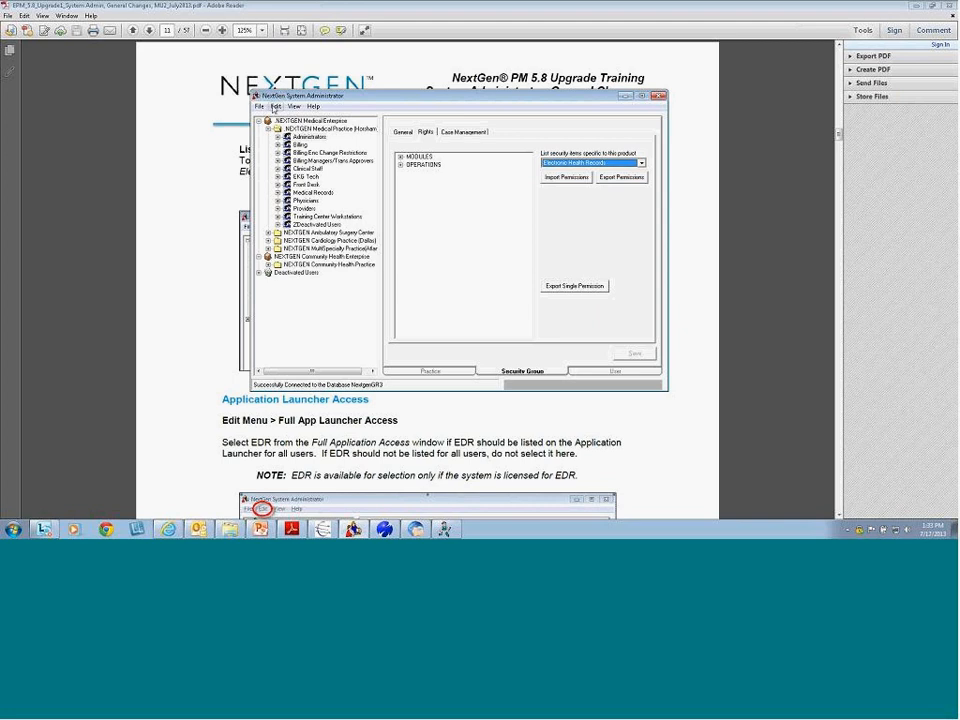
click(275, 106)
mouse_move(293, 106)
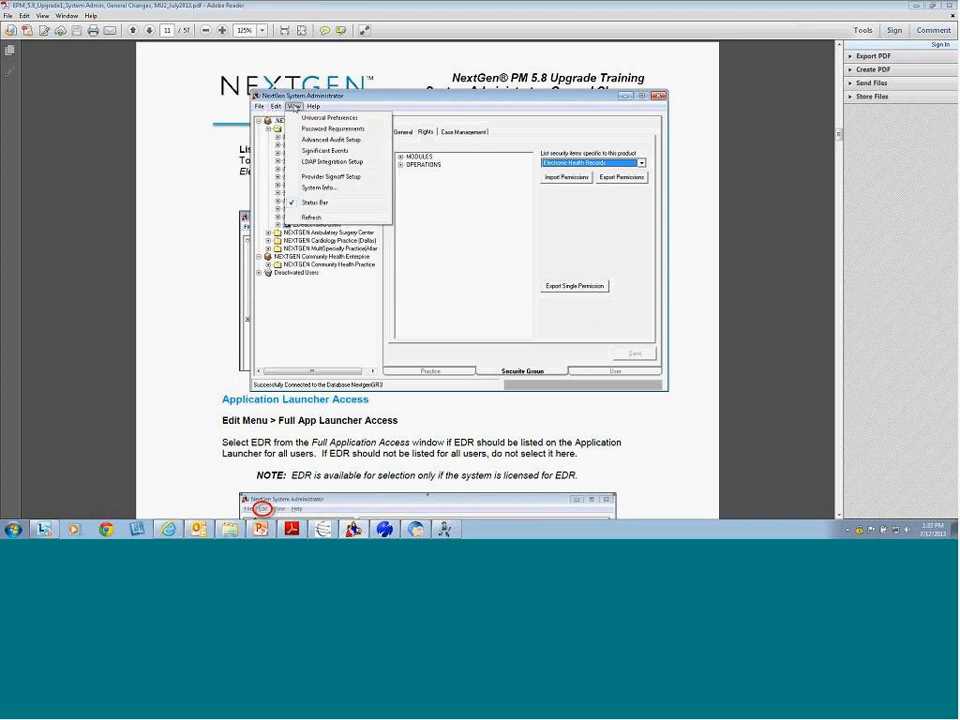
click(306, 129)
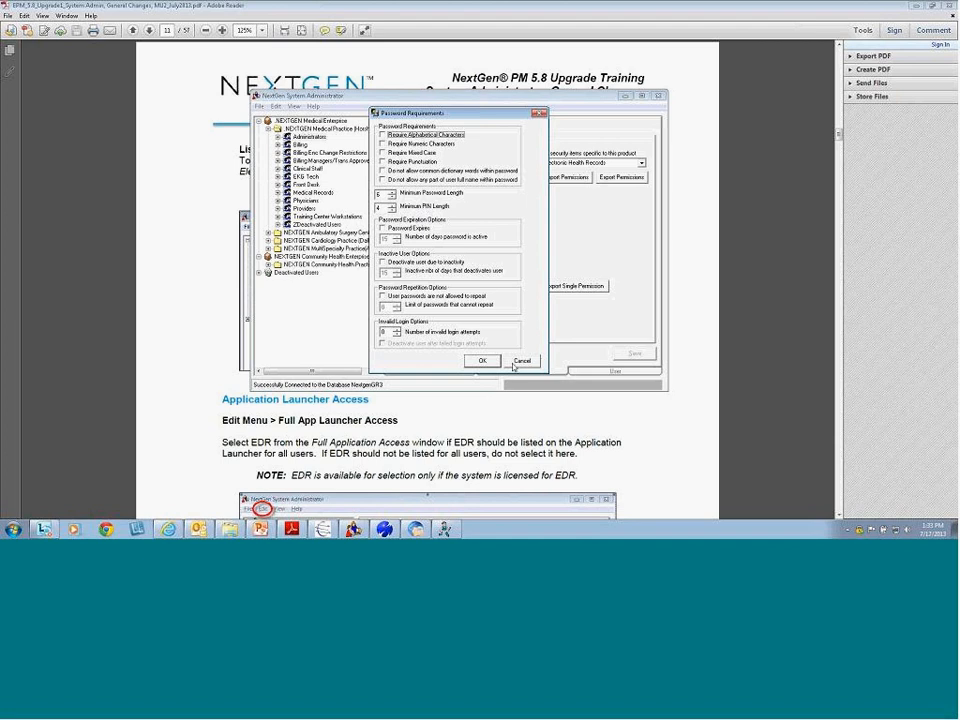
click(521, 361)
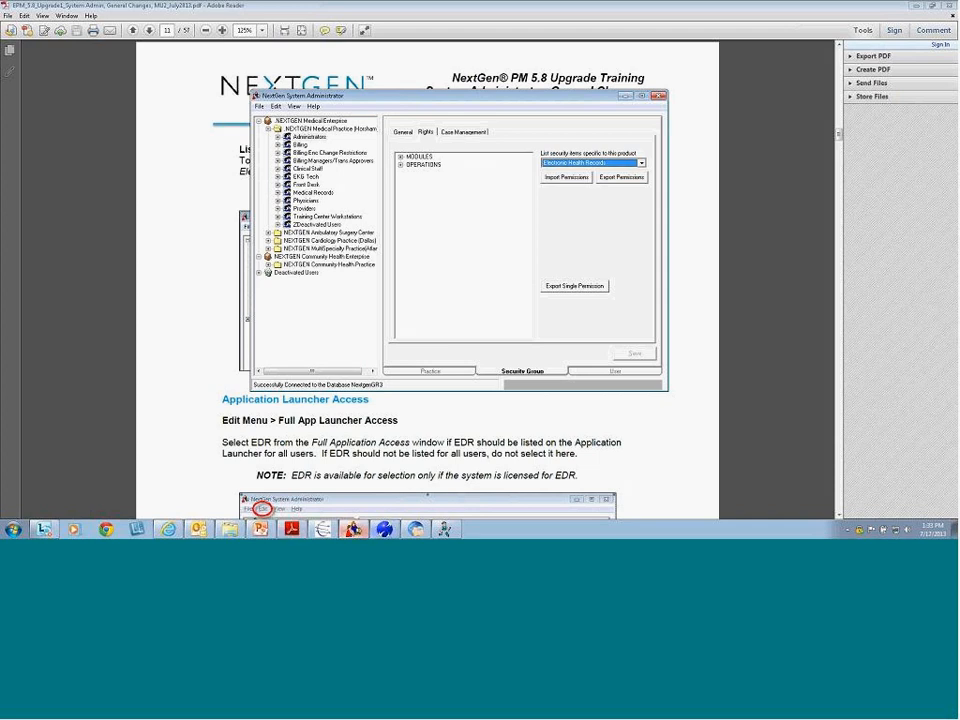
mouse_move(350, 530)
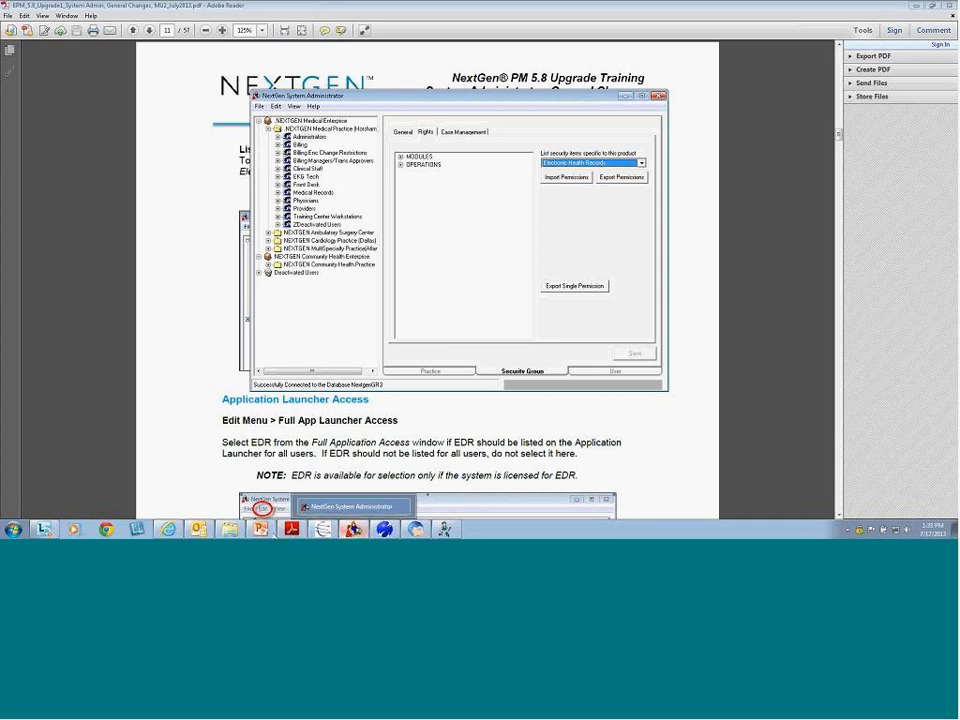
Read the guide's Application Launcher Access notes, then minimize both System Administrator and Adobe Reader
click(350, 530)
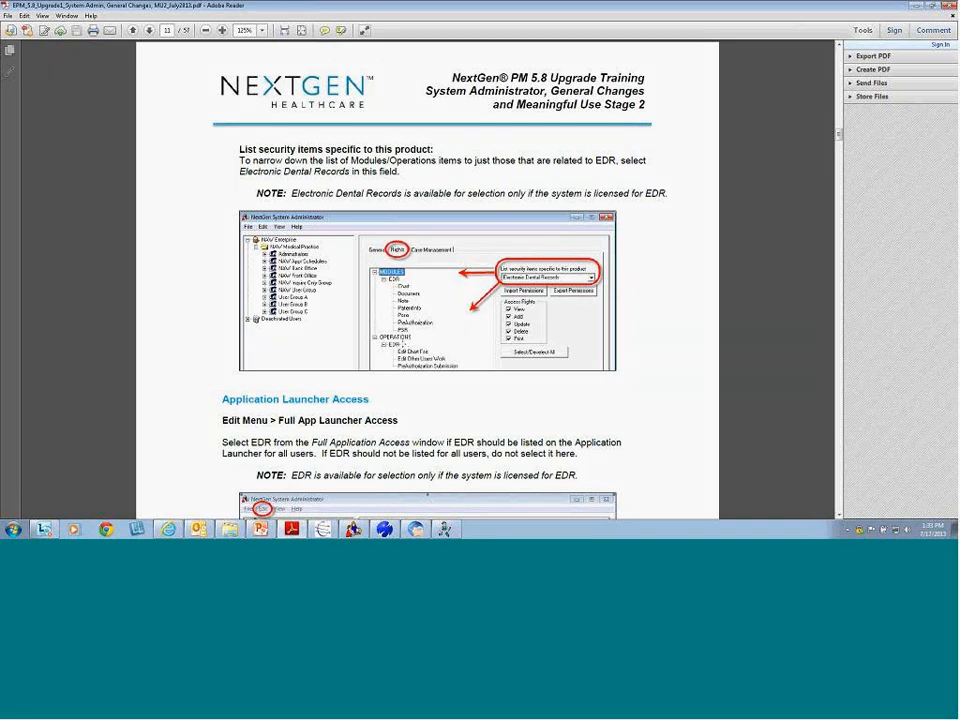
scroll(389, 345, down, 3)
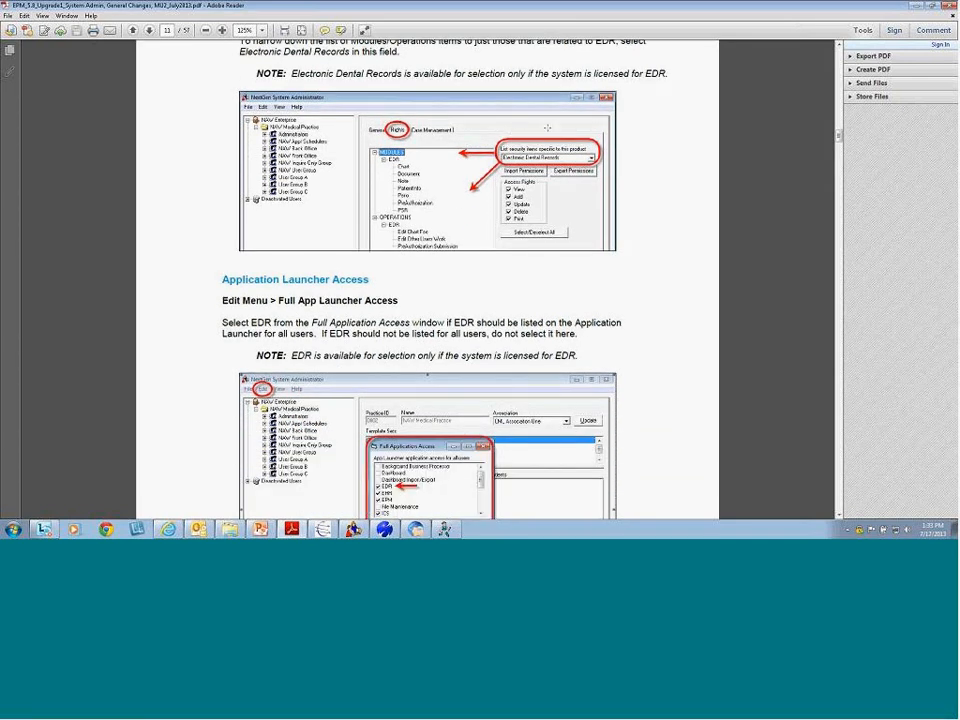
scroll(437, 300, down, 3)
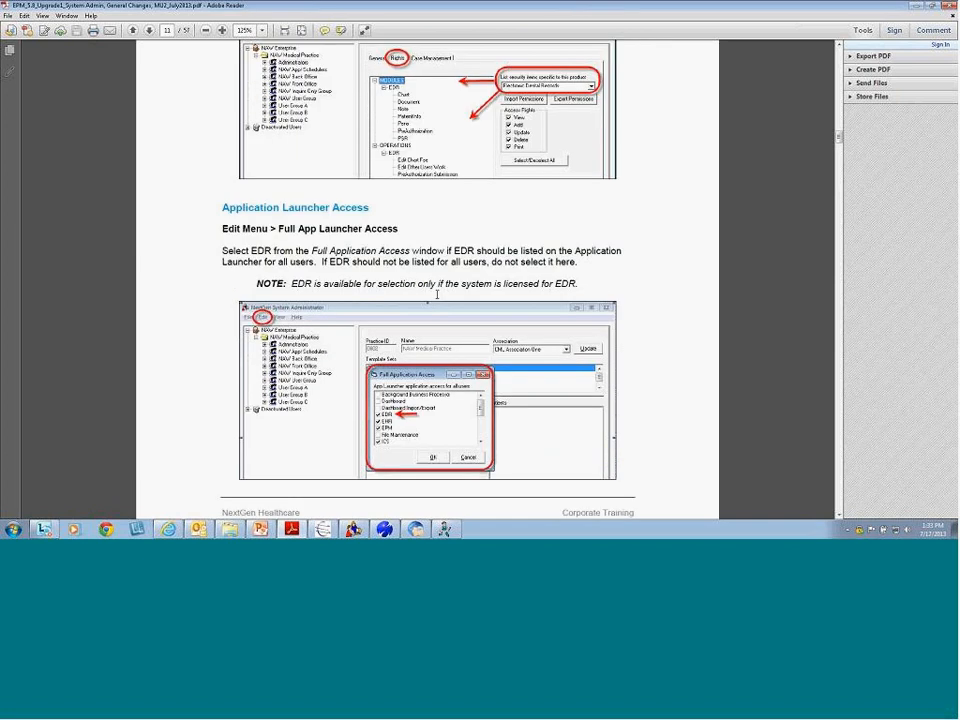
scroll(343, 232, down, 1)
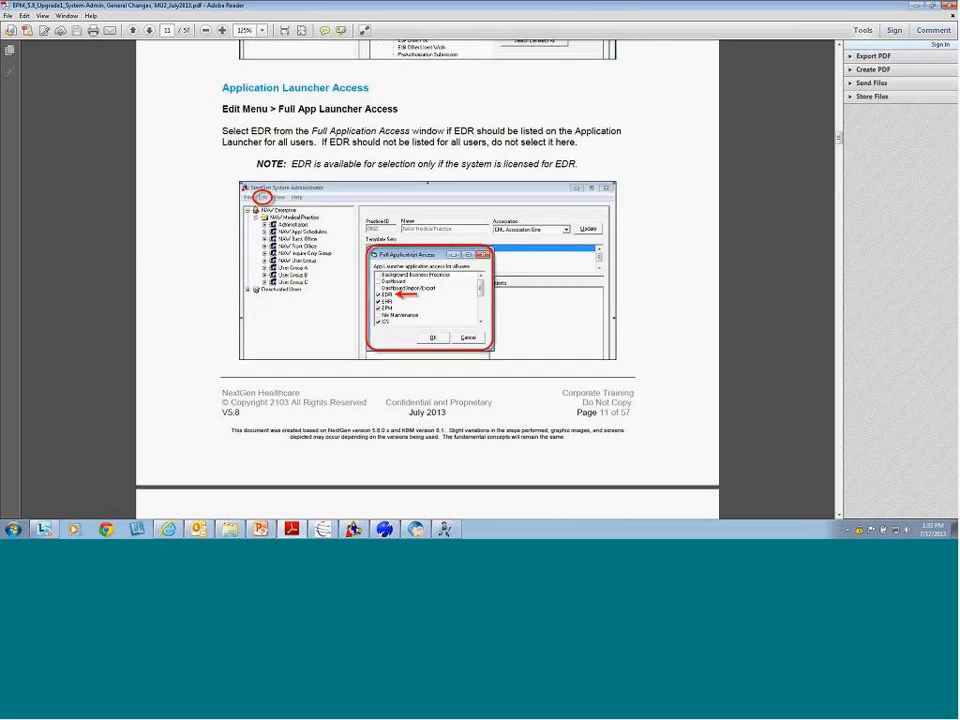
click(915, 7)
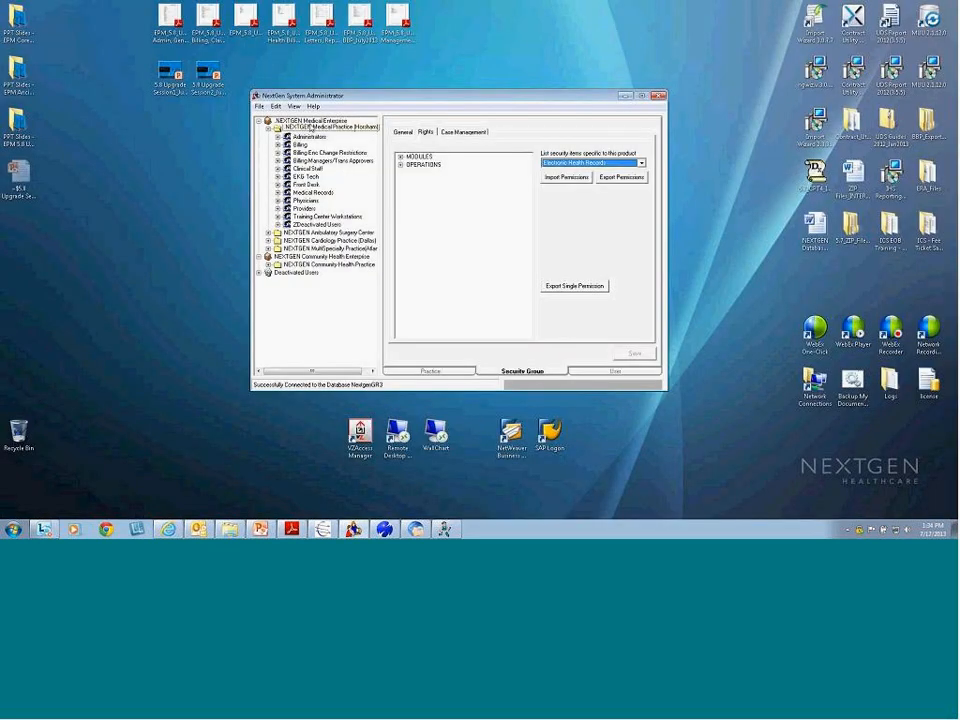
click(276, 106)
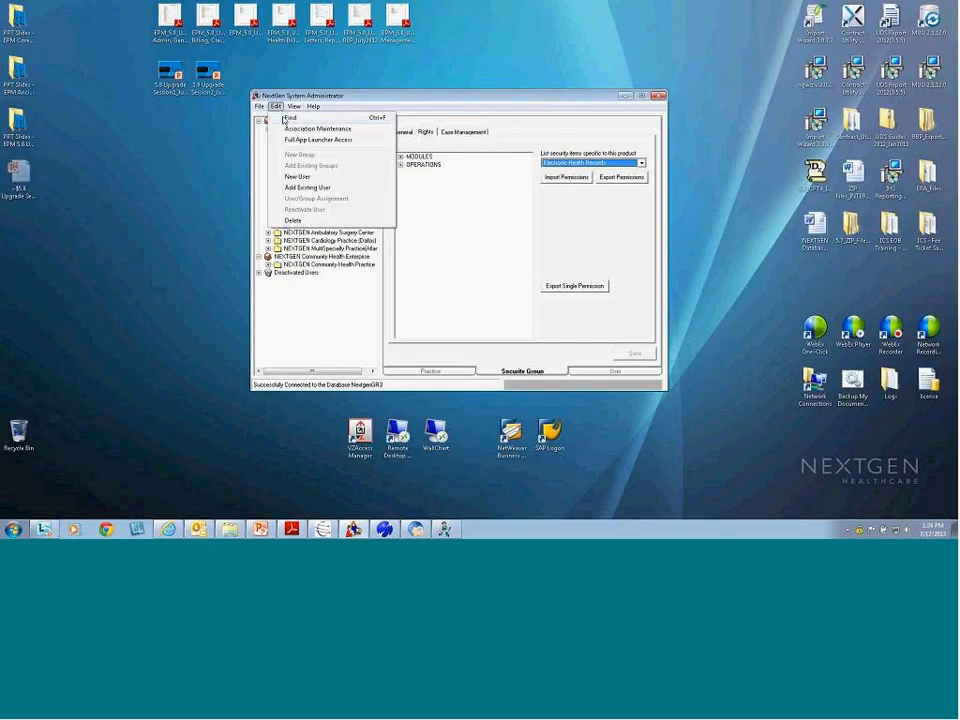
click(318, 140)
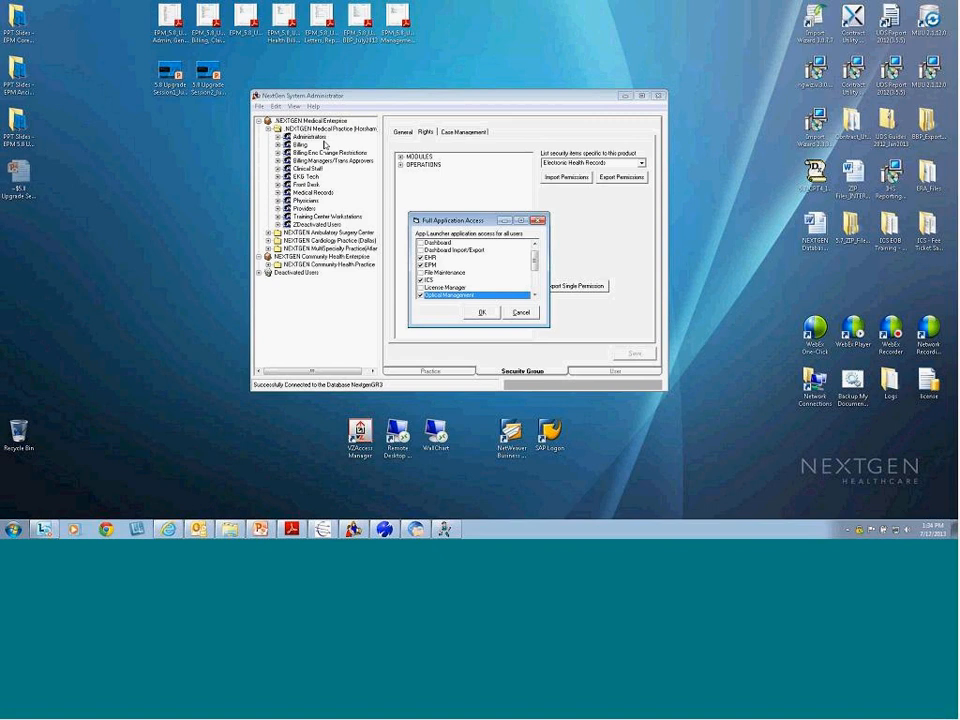
mouse_move(536, 256)
mouse_down()
mouse_move(533, 283)
mouse_move(536, 248)
mouse_move(534, 259)
mouse_up()
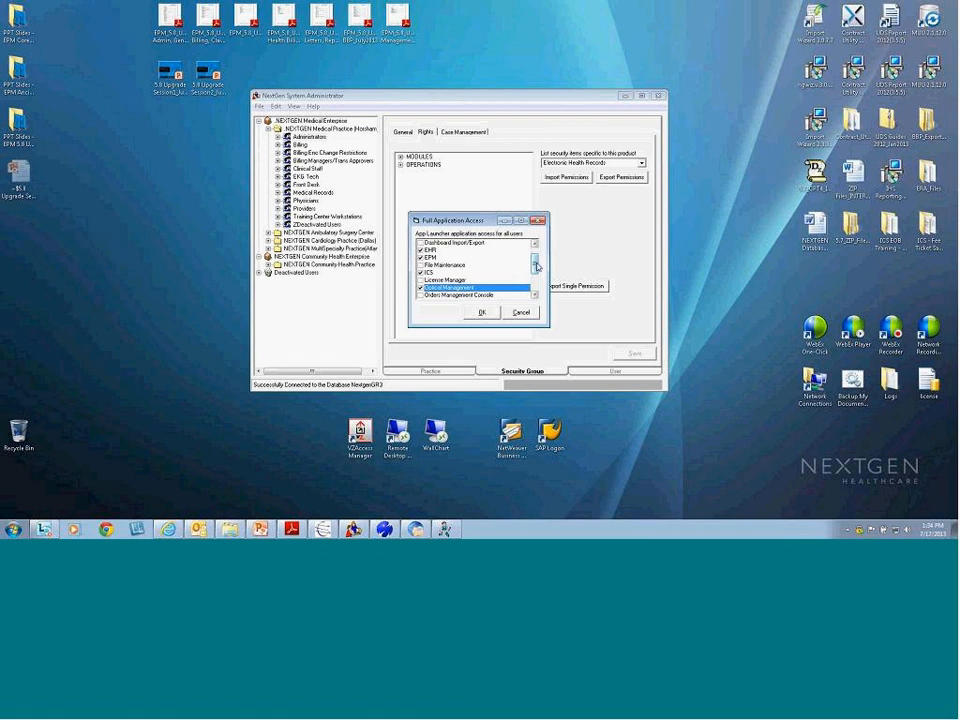
drag(537, 266, 536, 261)
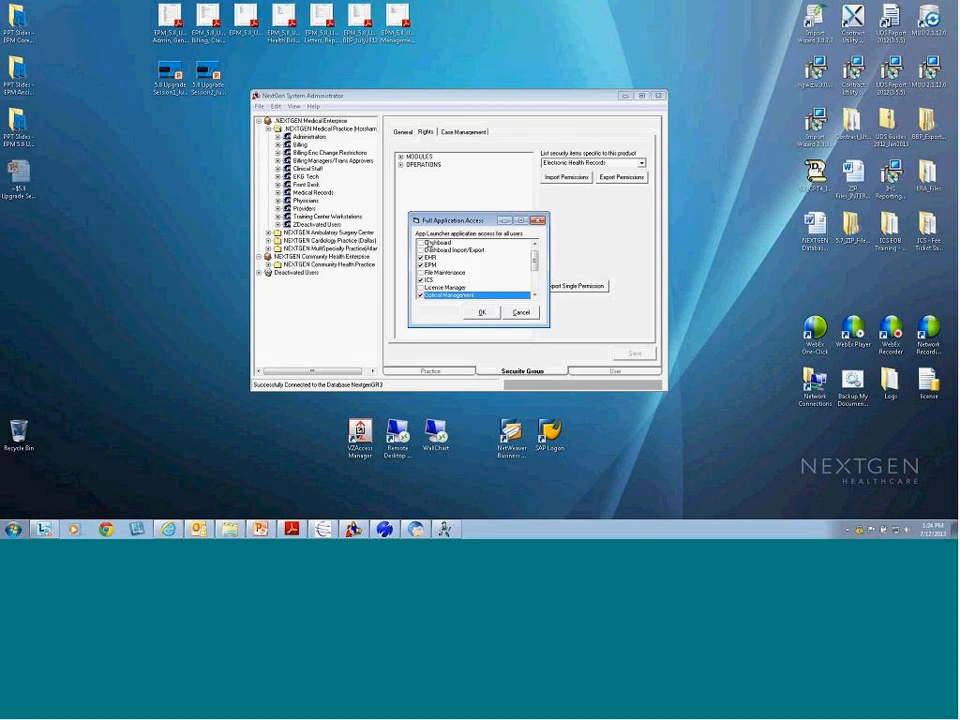
Check an administrator user's App Launcher Application Access options, then switch back to the guide
click(521, 313)
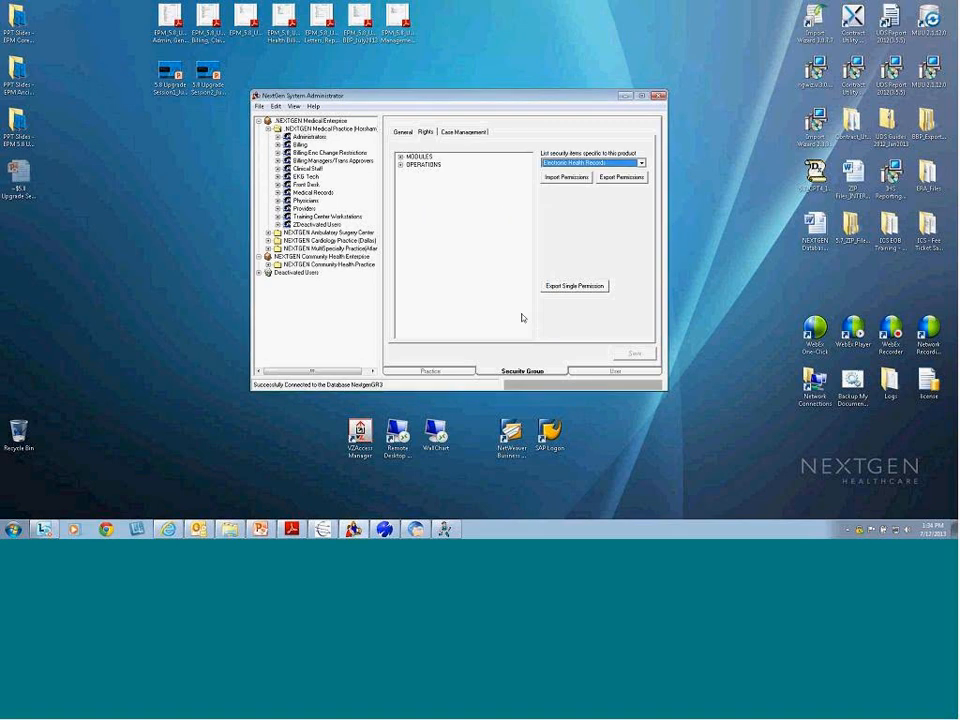
double_click(309, 136)
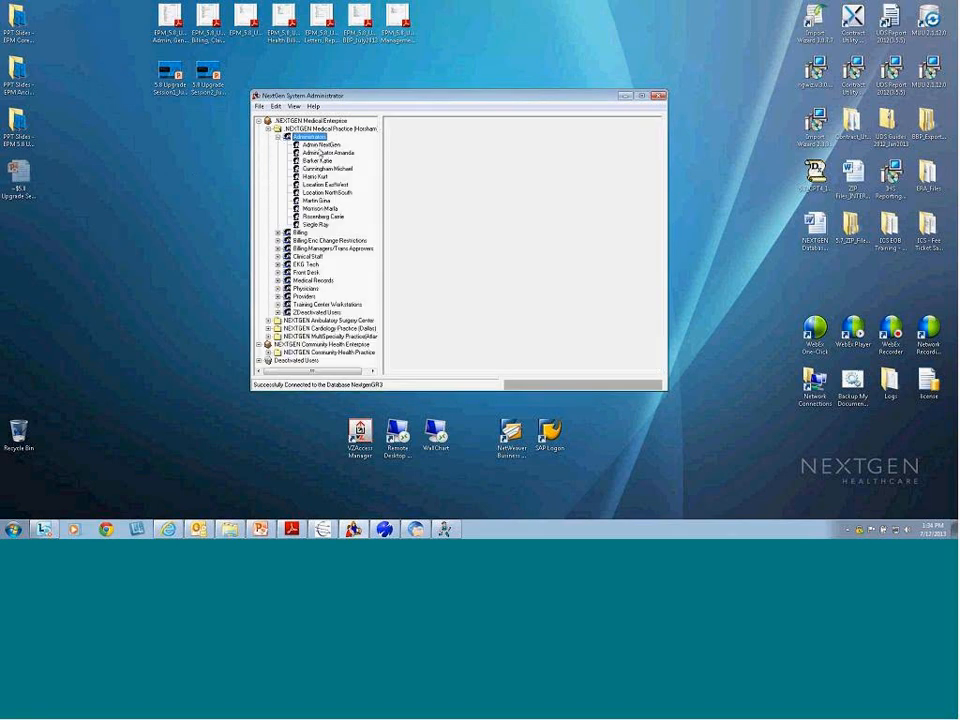
click(317, 161)
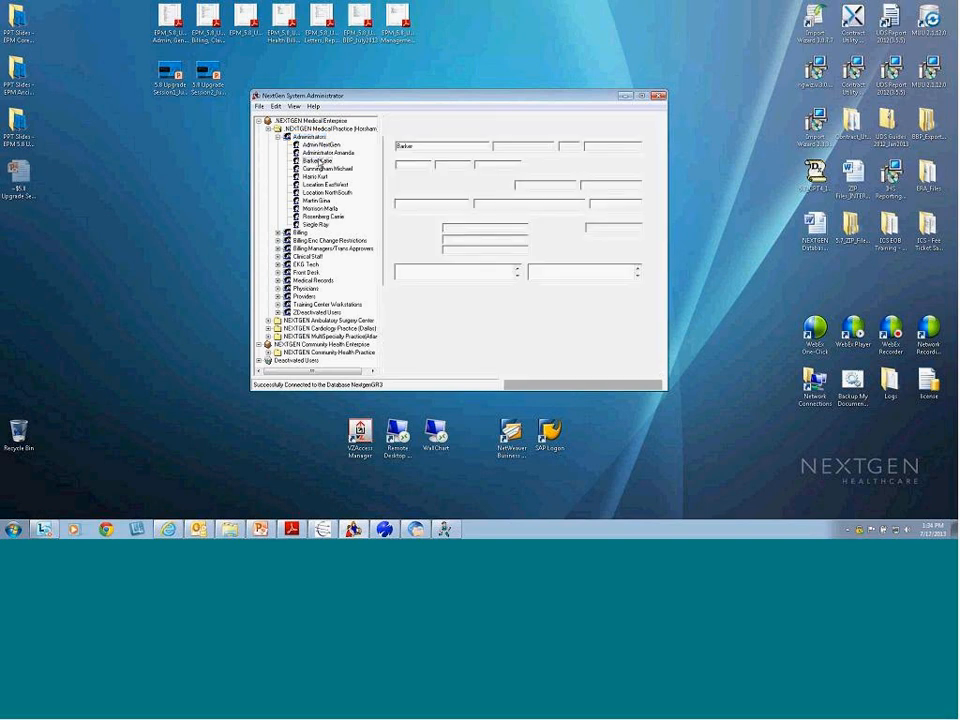
click(565, 352)
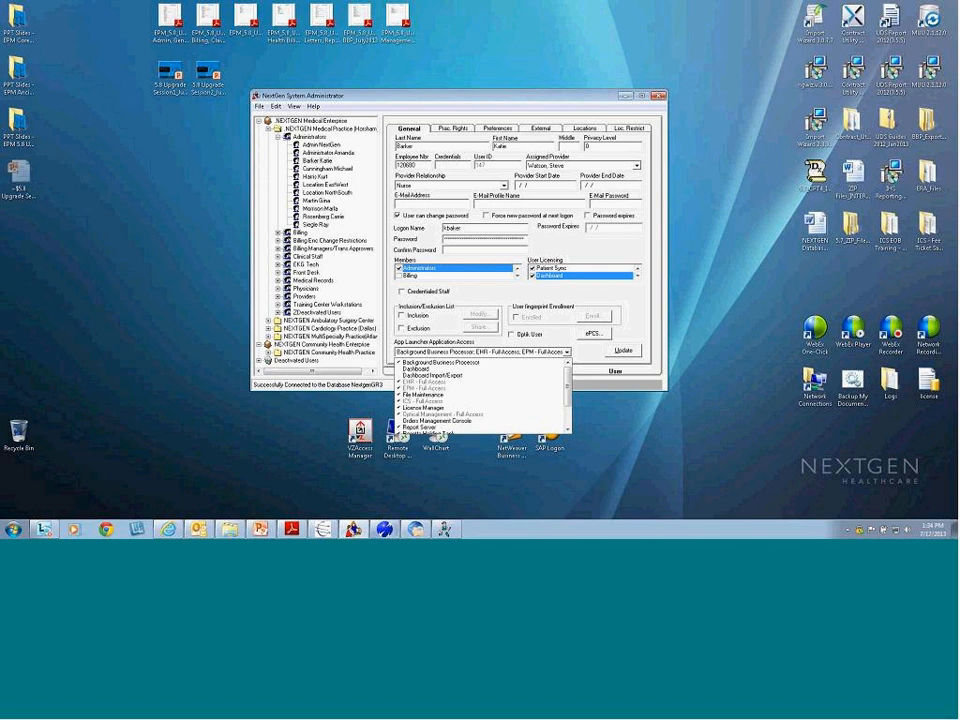
key(alt+Tab)
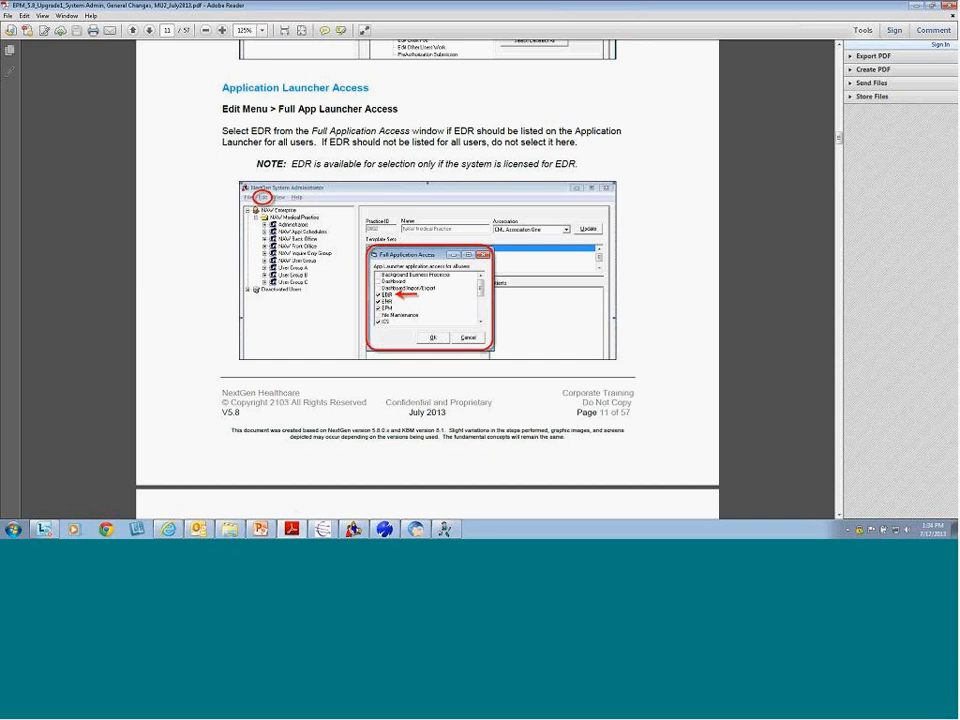
Scroll through page 12 to page 13's Application Launcher screenshot
scroll(310, 240, down, 15)
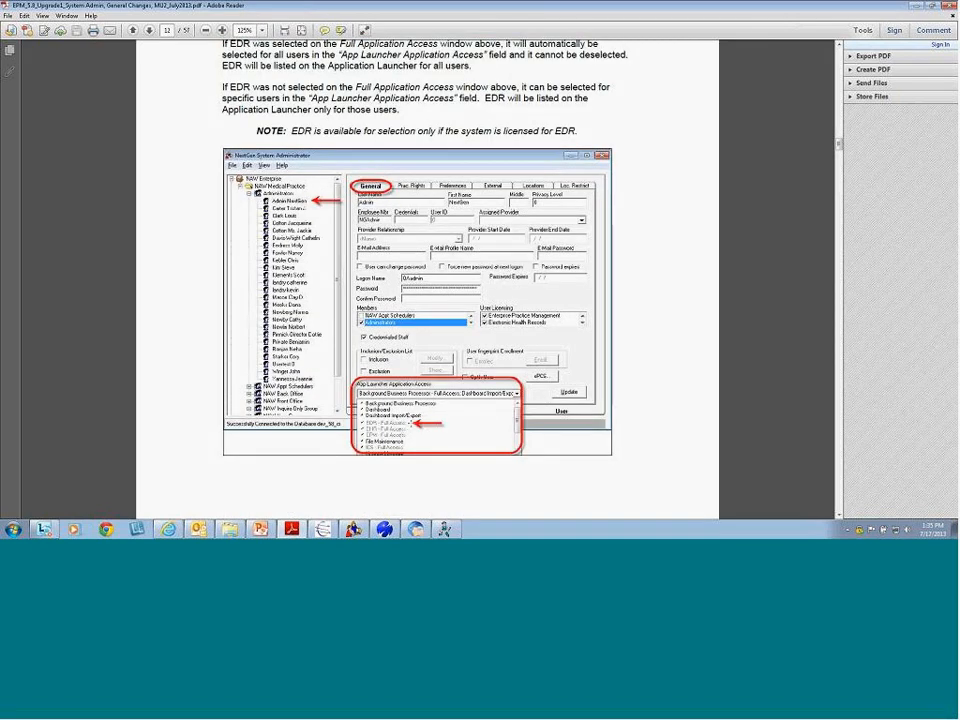
scroll(406, 419, down, 10)
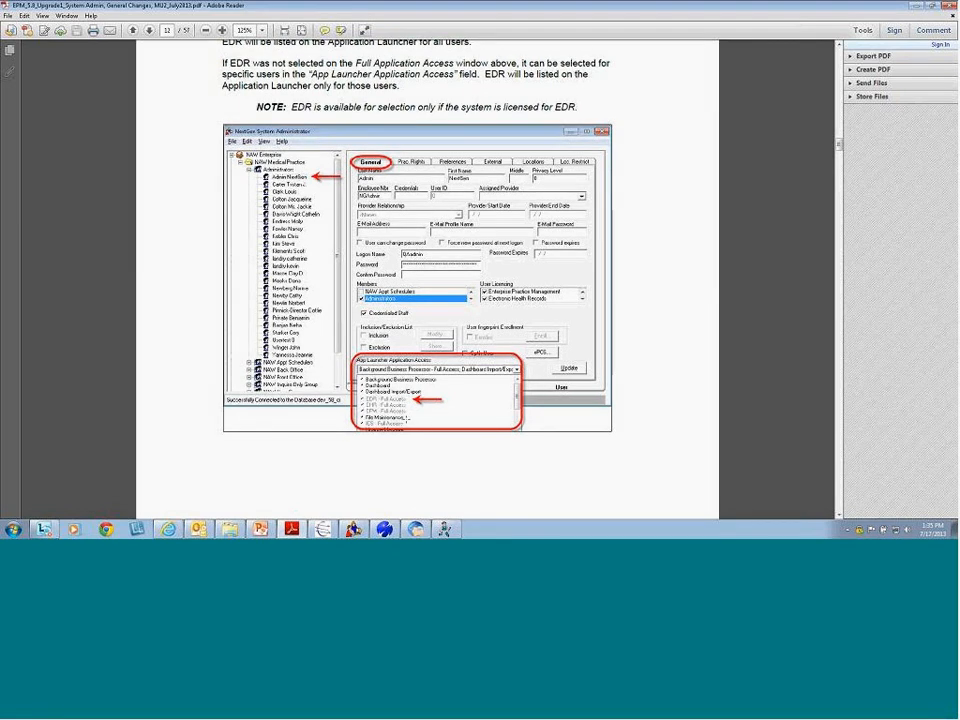
scroll(406, 419, down, 3)
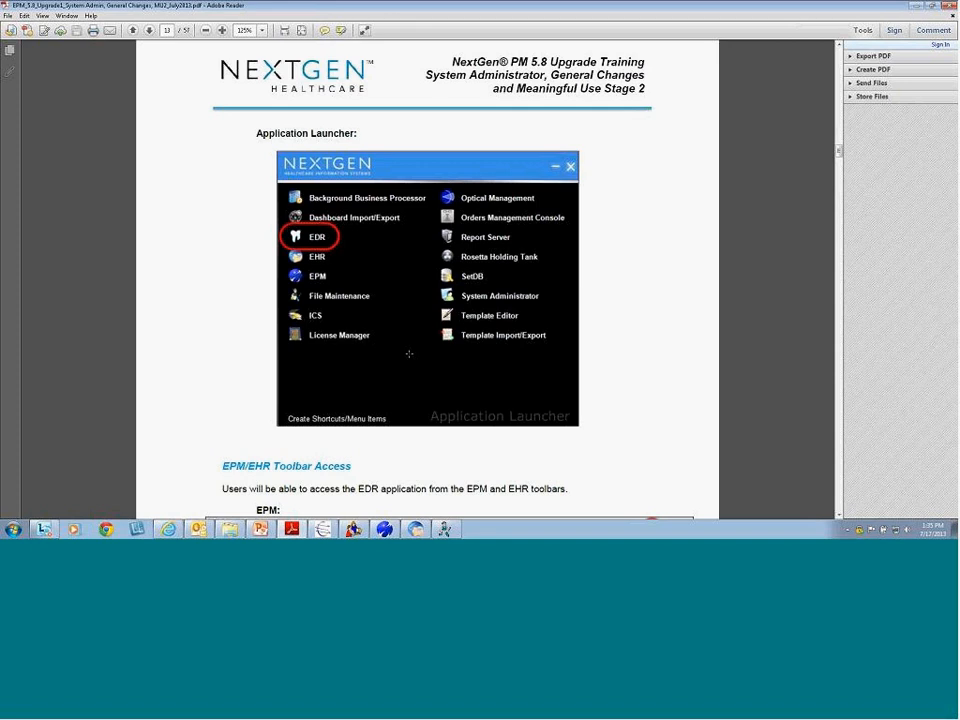
Read the EPM/EHR Toolbar Access notes through page 14's Patient Data Sheet, then minimize Adobe Reader
scroll(409, 354, down, 5)
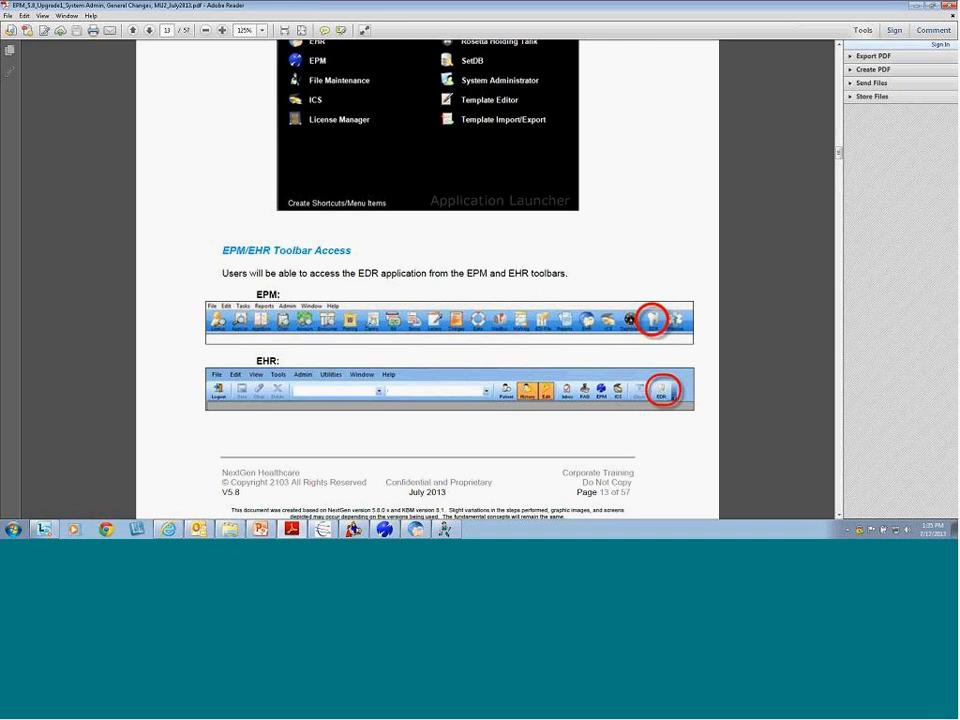
scroll(567, 408, down, 6)
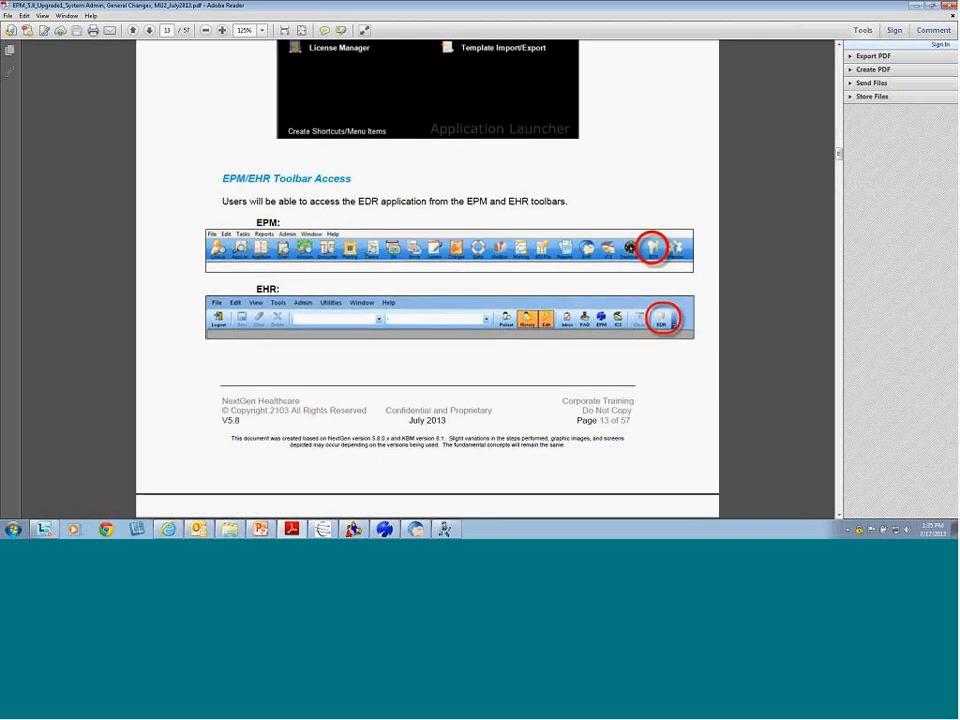
scroll(567, 411, up, 7)
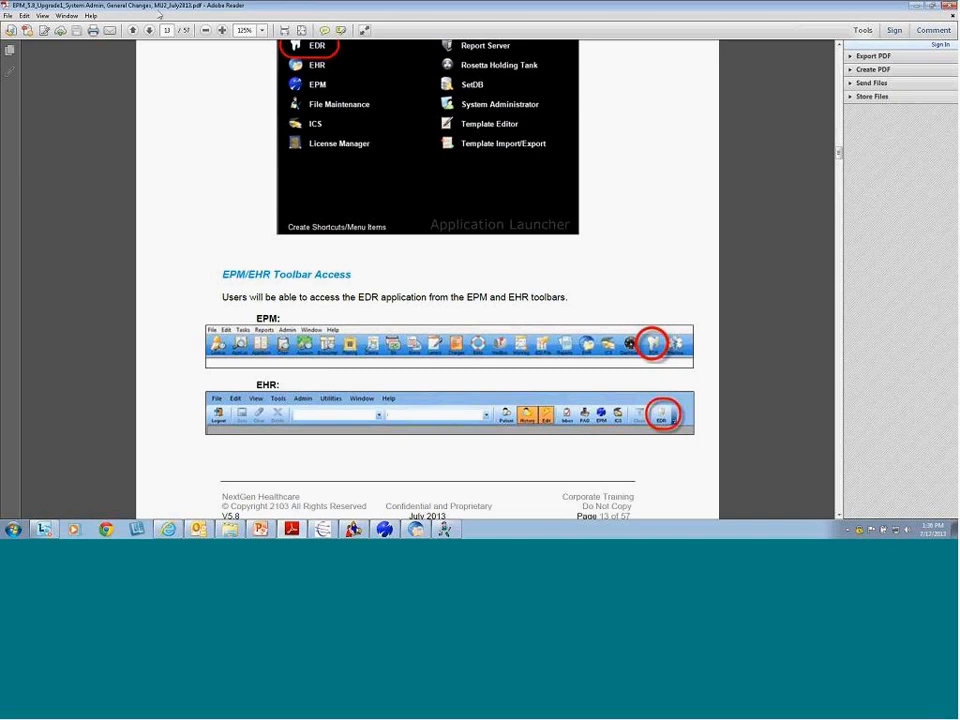
scroll(273, 266, down, 2)
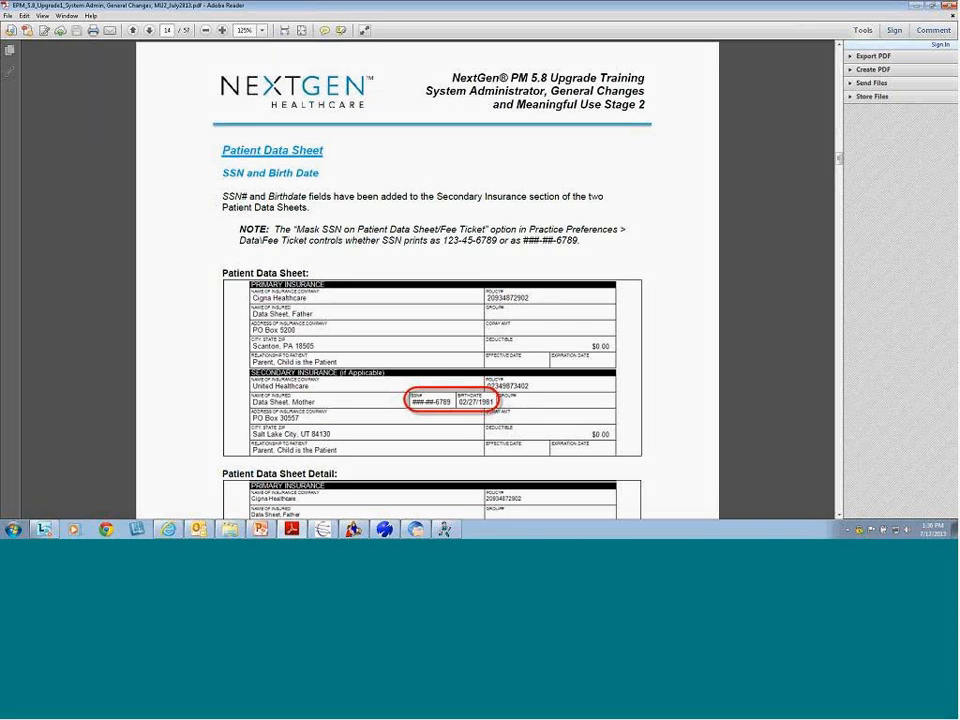
click(914, 8)
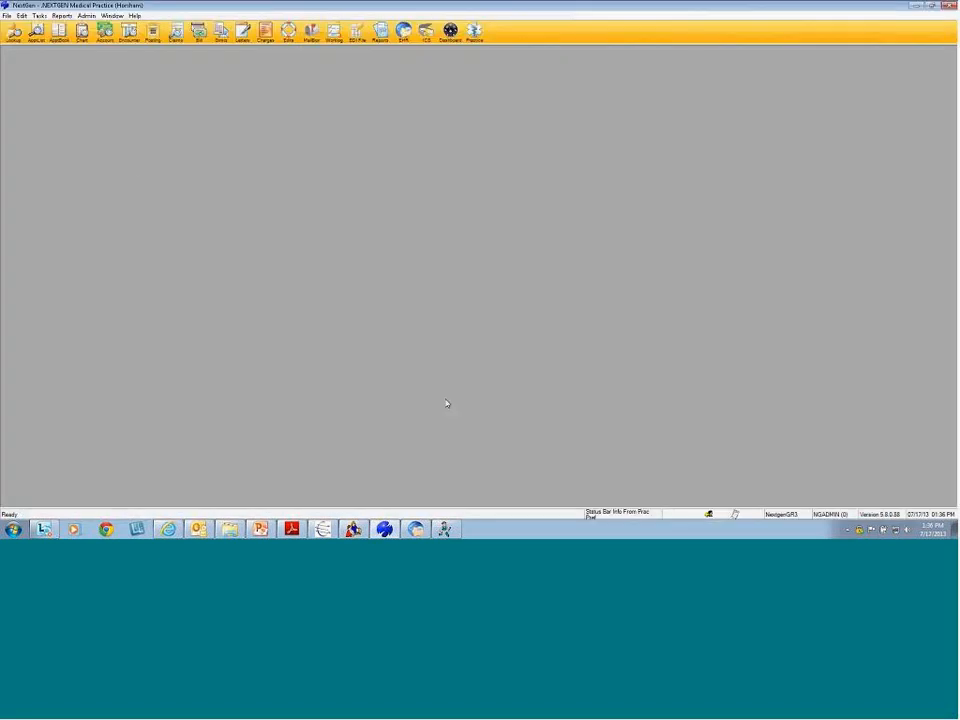
Look up and open the patient chart for encounter number 1059
click(79, 34)
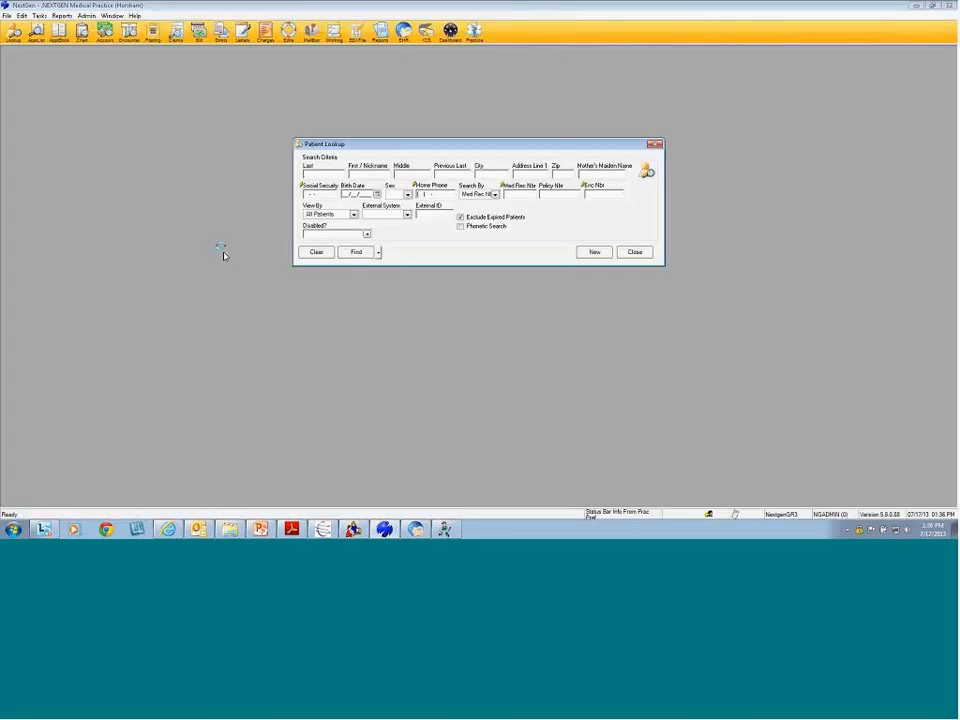
click(609, 192)
text(1059)
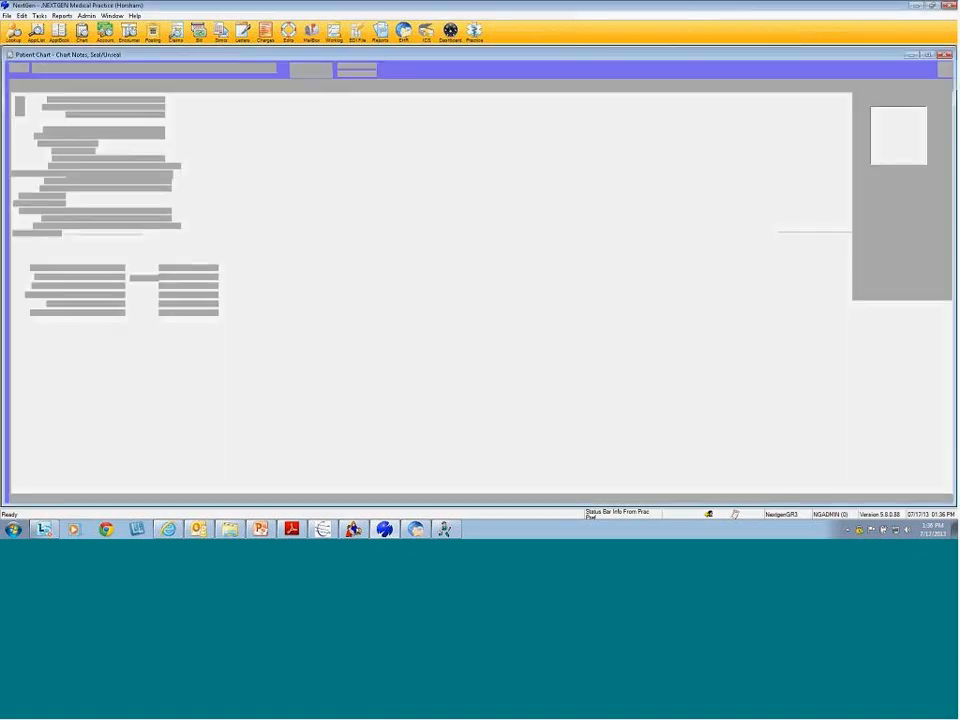
click(620, 217)
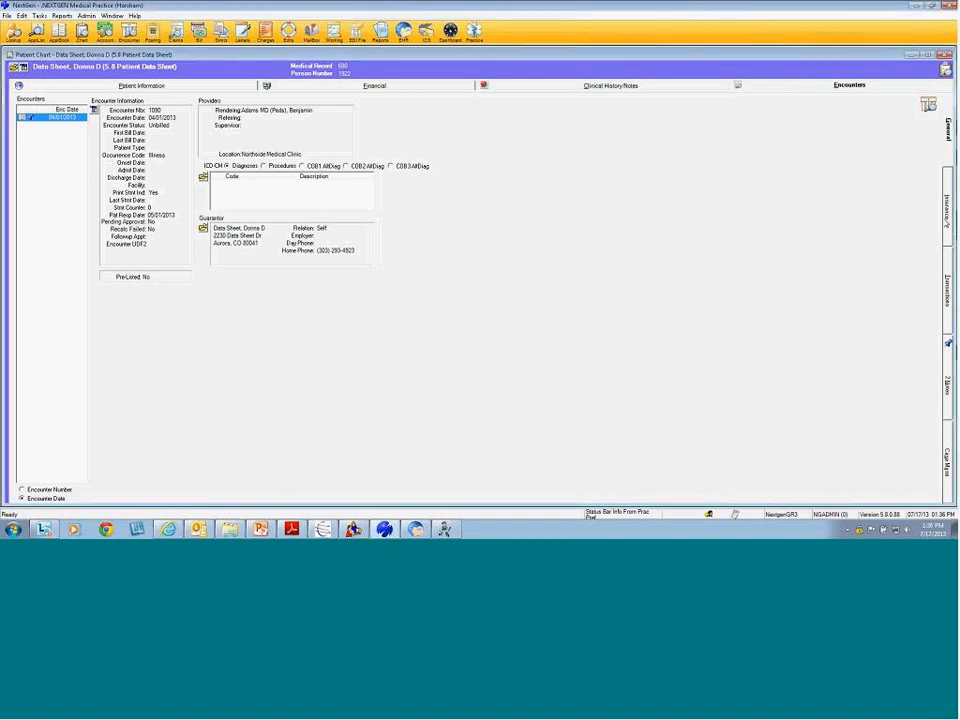
Show the encounter insurance, viewing United Healthcare then Medicaid policy details
click(947, 208)
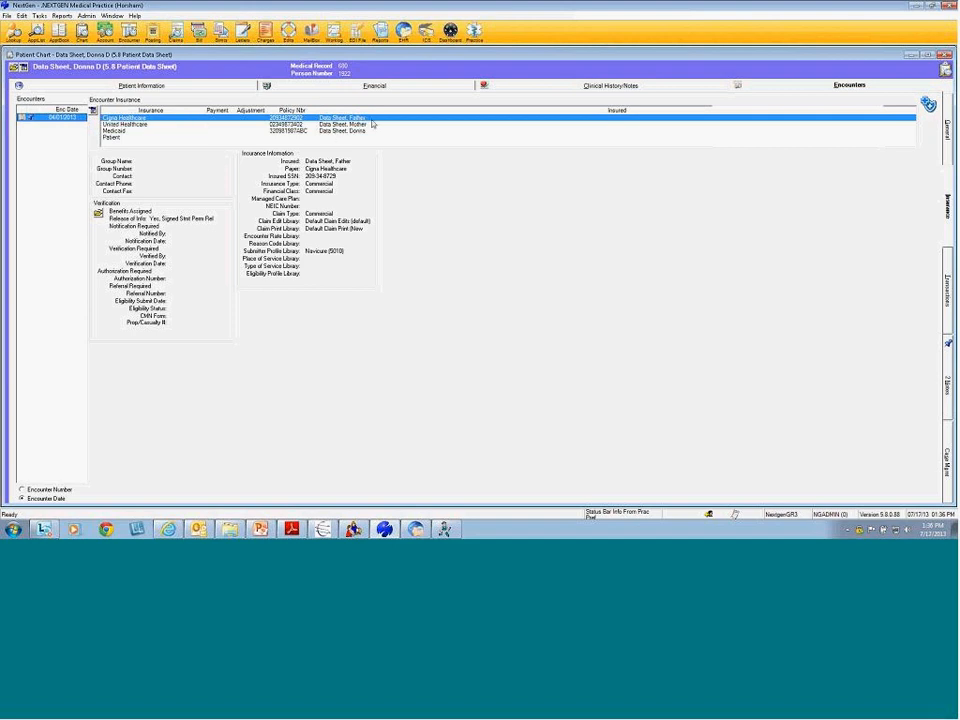
click(133, 125)
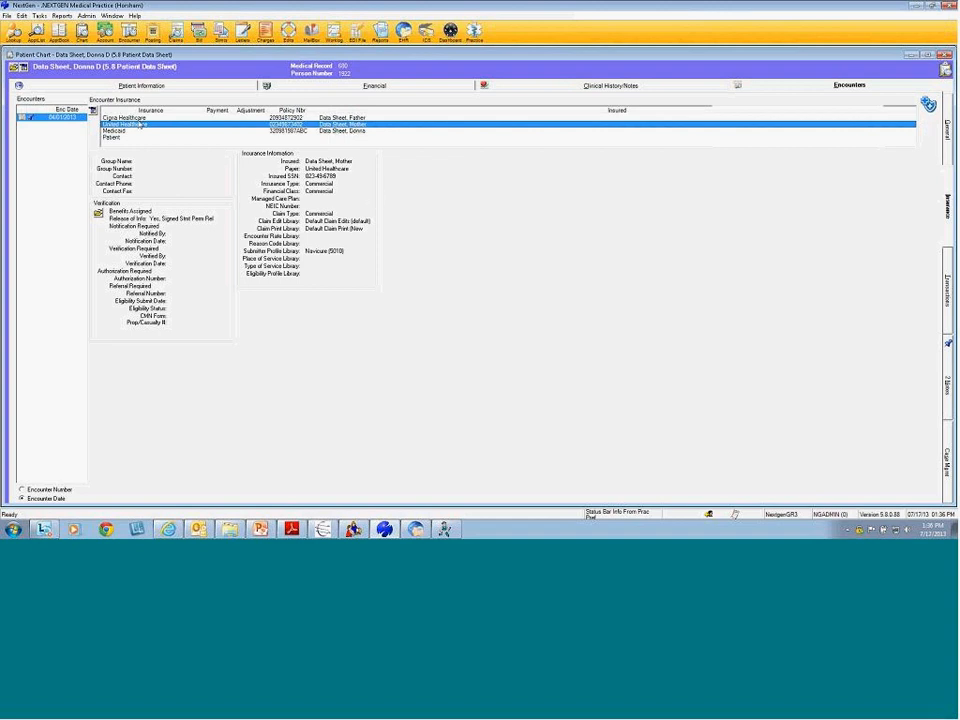
click(115, 131)
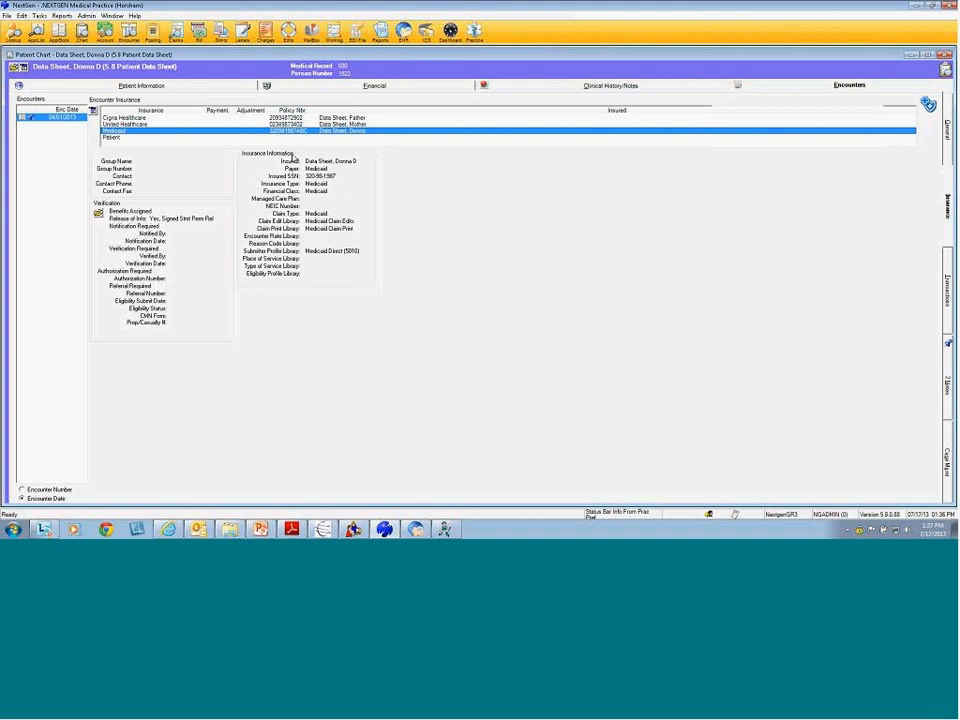
Generate the encounter's Patient Data Sheet, zoom the preview, and maximize it to full screen
right_click(66, 120)
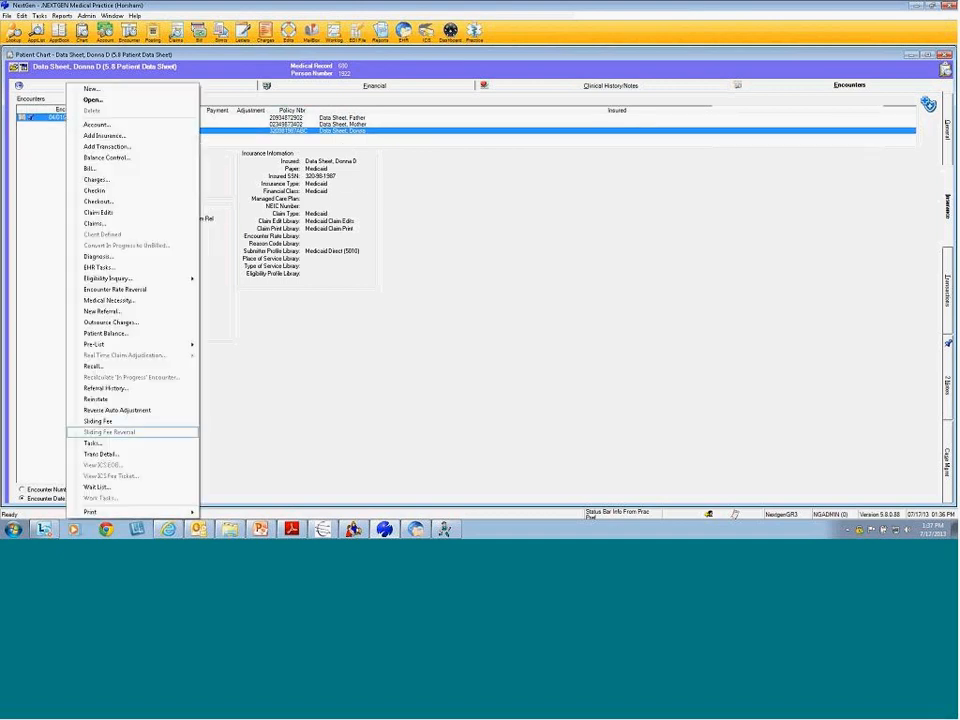
mouse_move(136, 515)
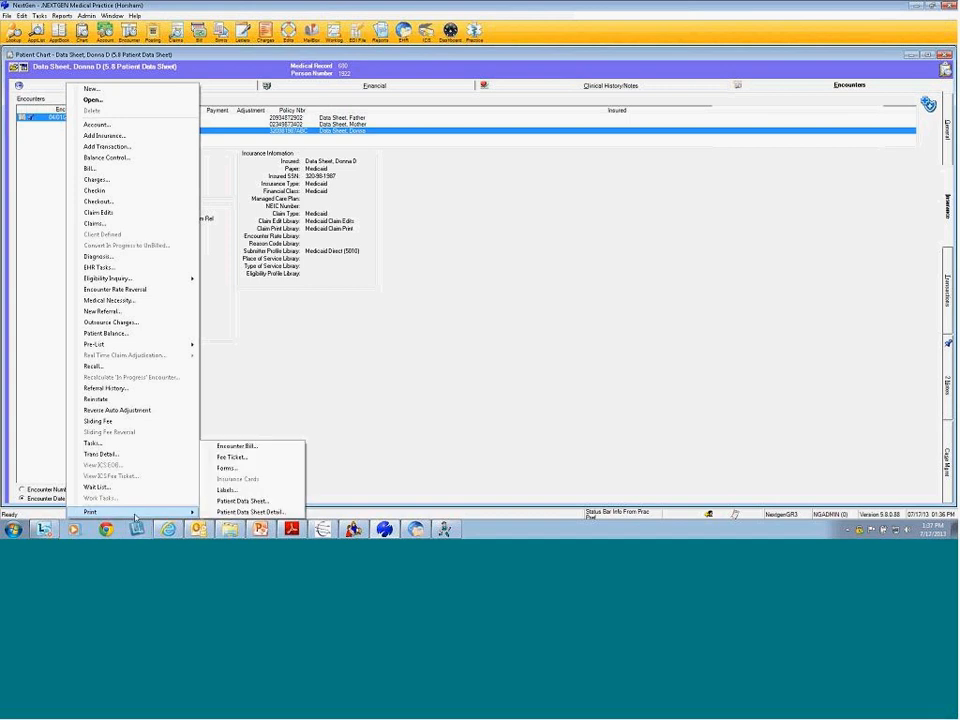
click(245, 501)
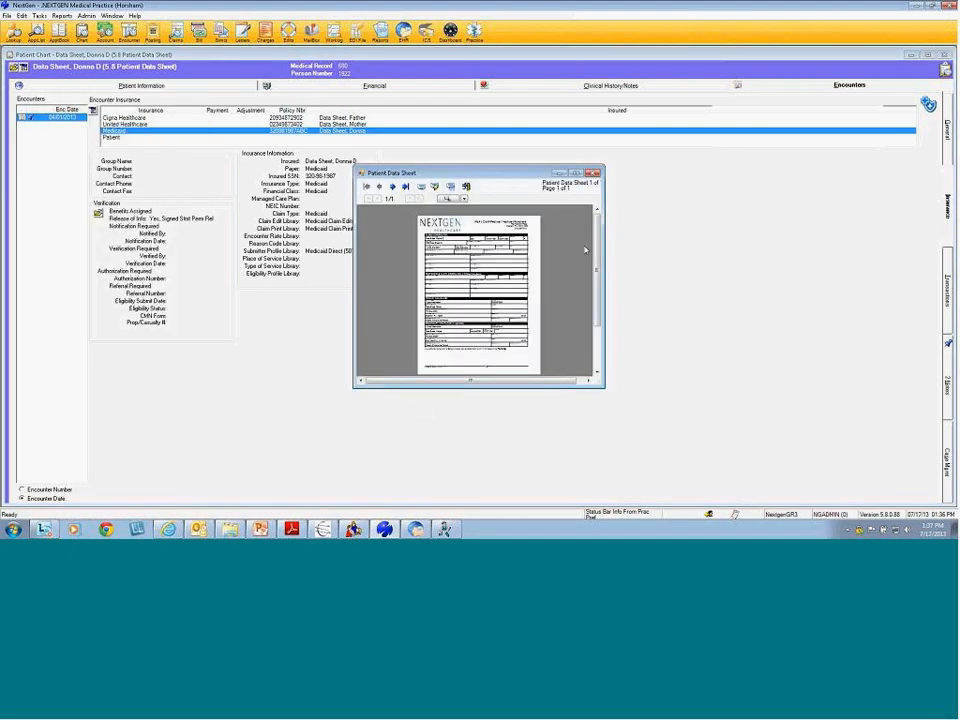
right_click(57, 117)
mouse_move(128, 511)
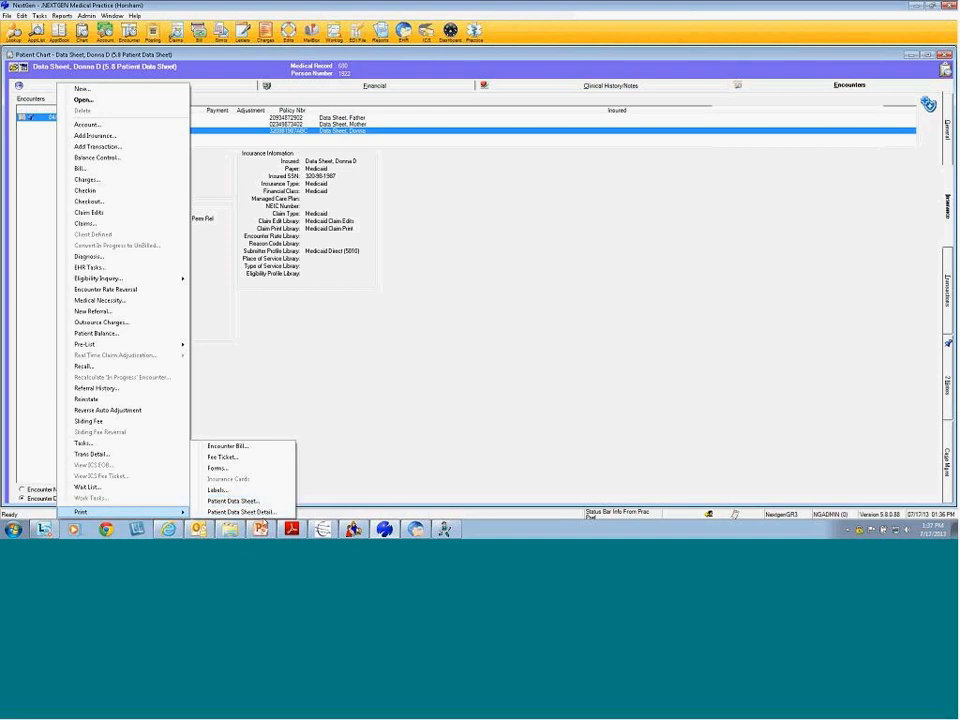
click(255, 502)
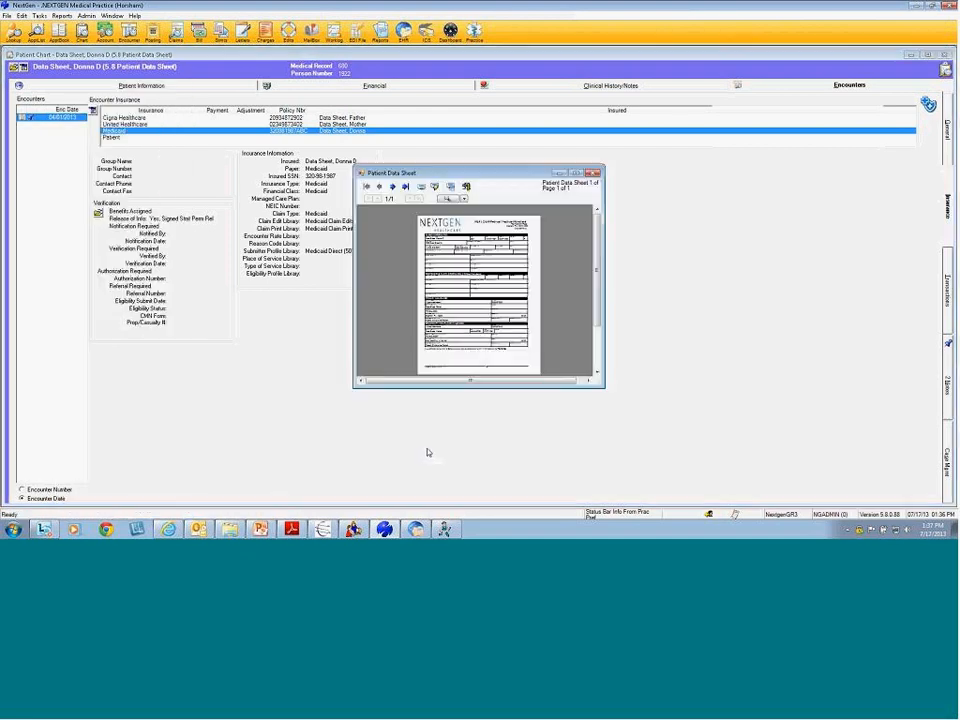
click(446, 198)
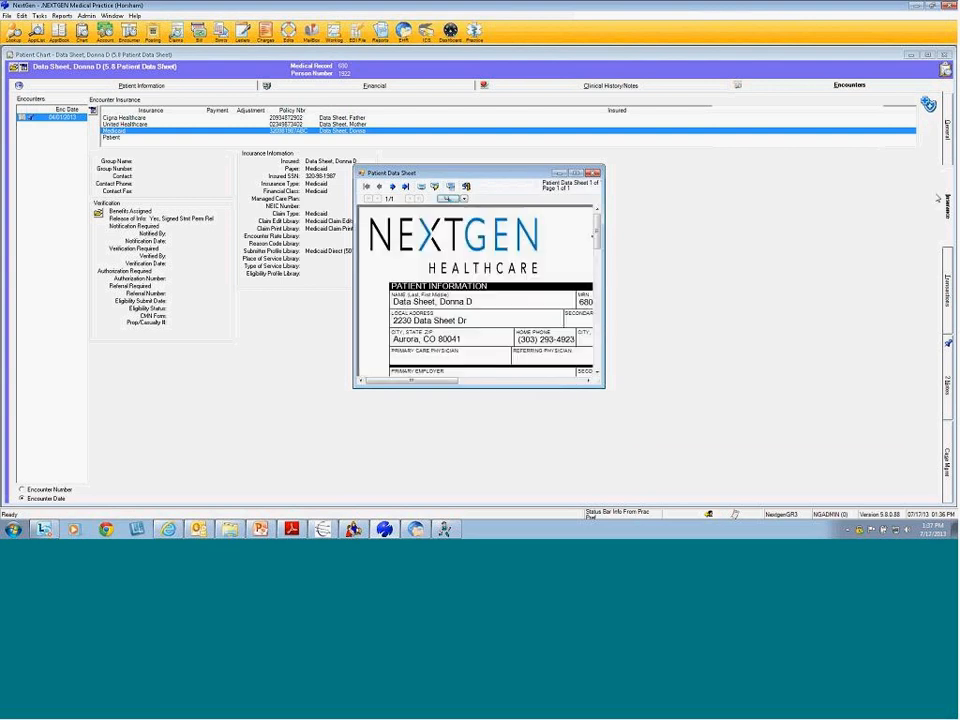
click(575, 174)
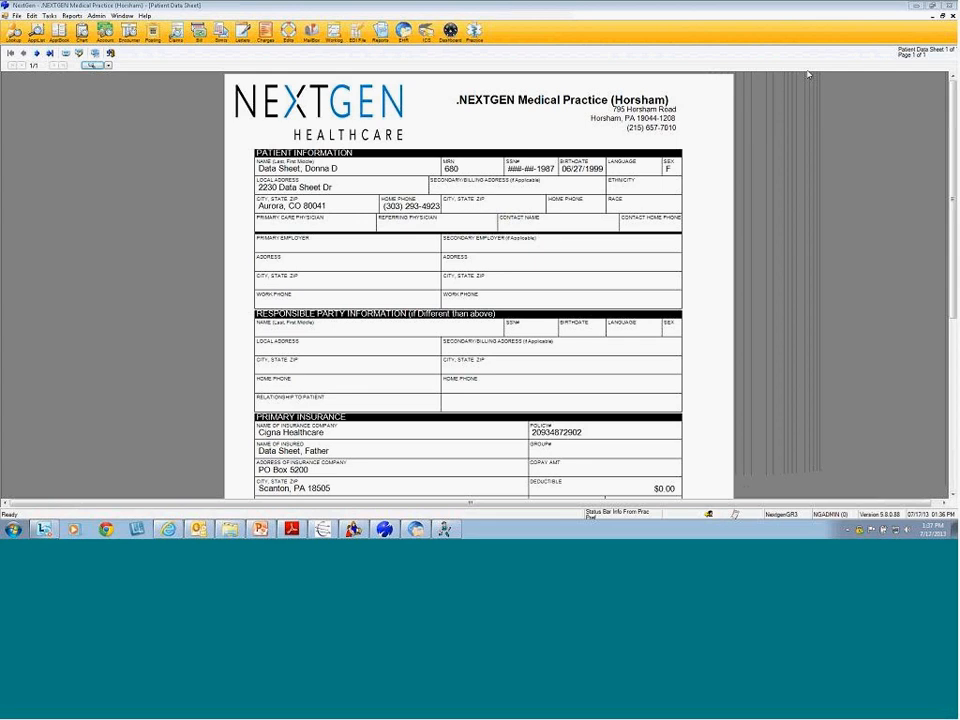
Scroll to the data sheet's 'Parent, Child is the Patient' insurance sections, then close the preview
scroll(628, 371, down, 3)
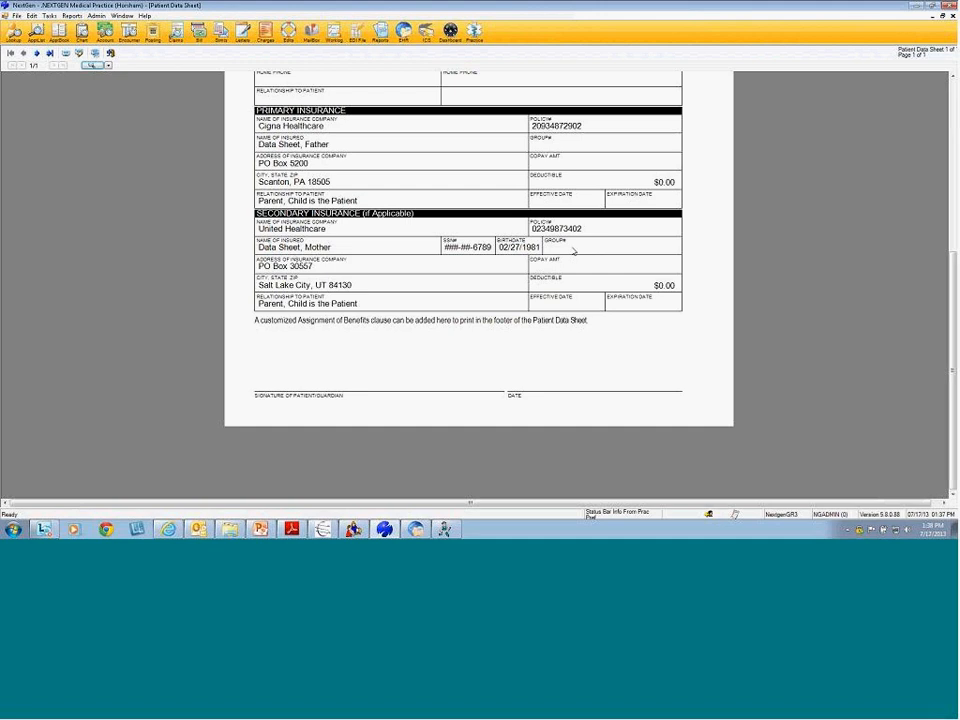
click(952, 16)
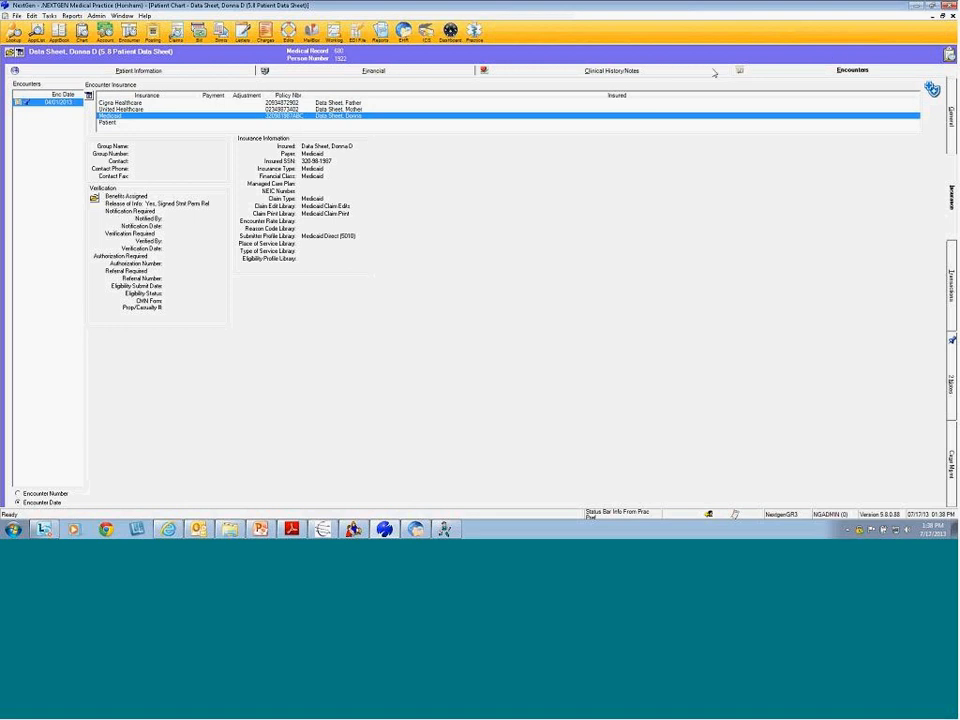
Replace the patient chart with Abbott MD's appointment book for the week of April 1, 2013
click(952, 16)
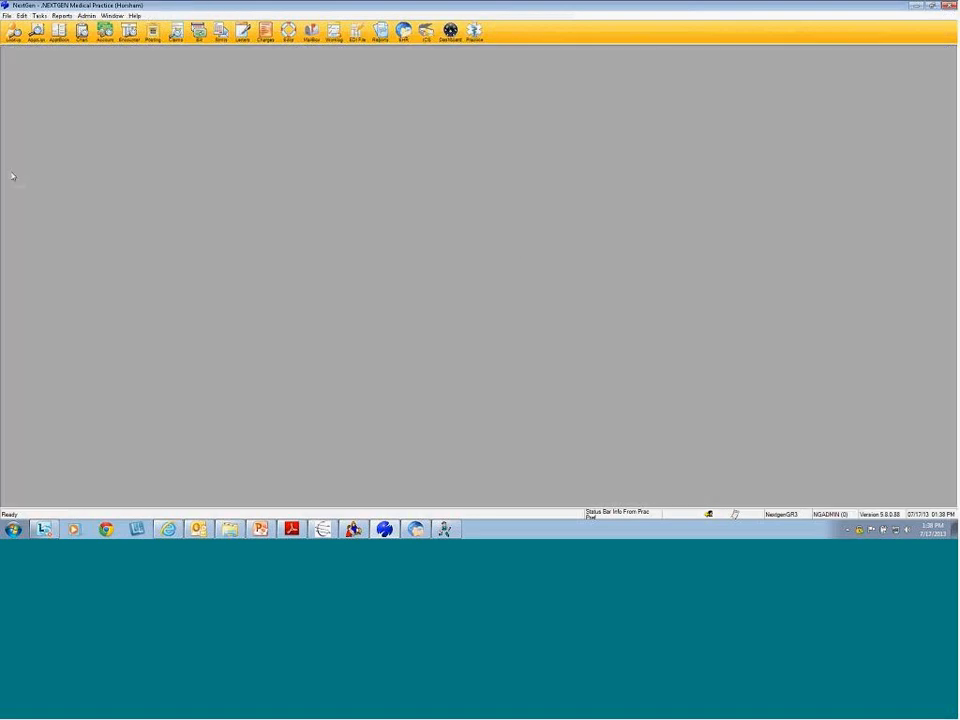
click(59, 31)
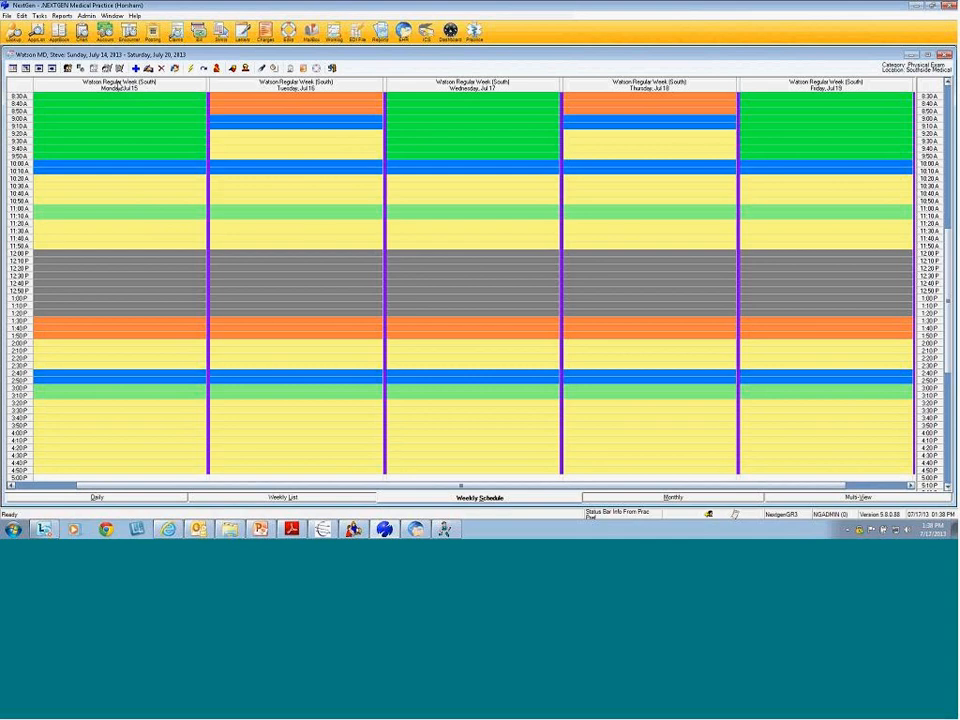
click(69, 70)
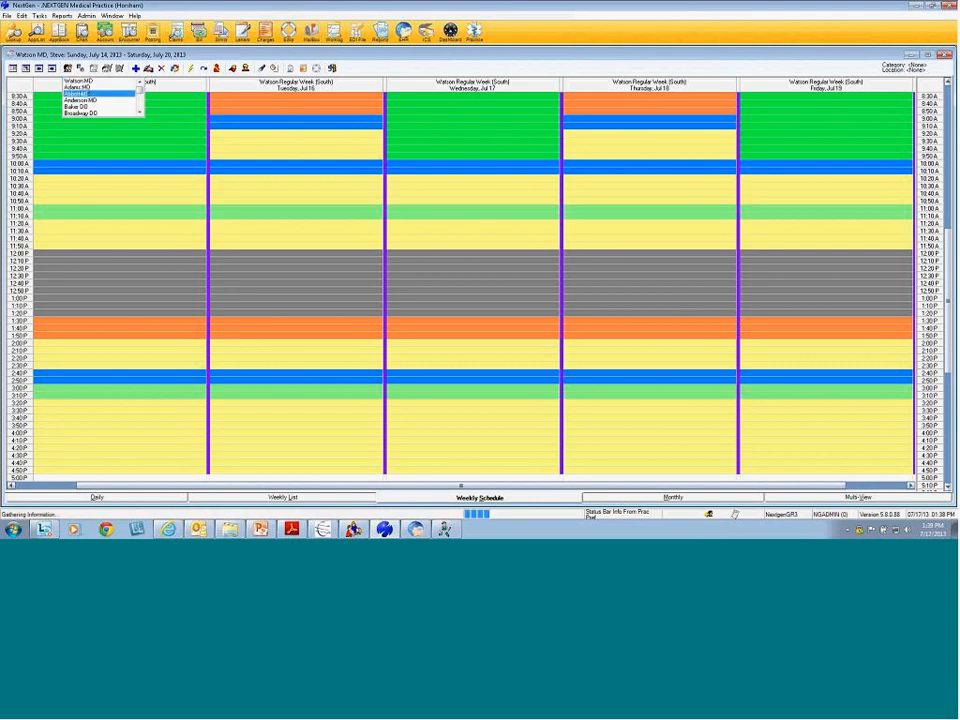
click(78, 93)
click(14, 91)
click(14, 91)
click(14, 91)
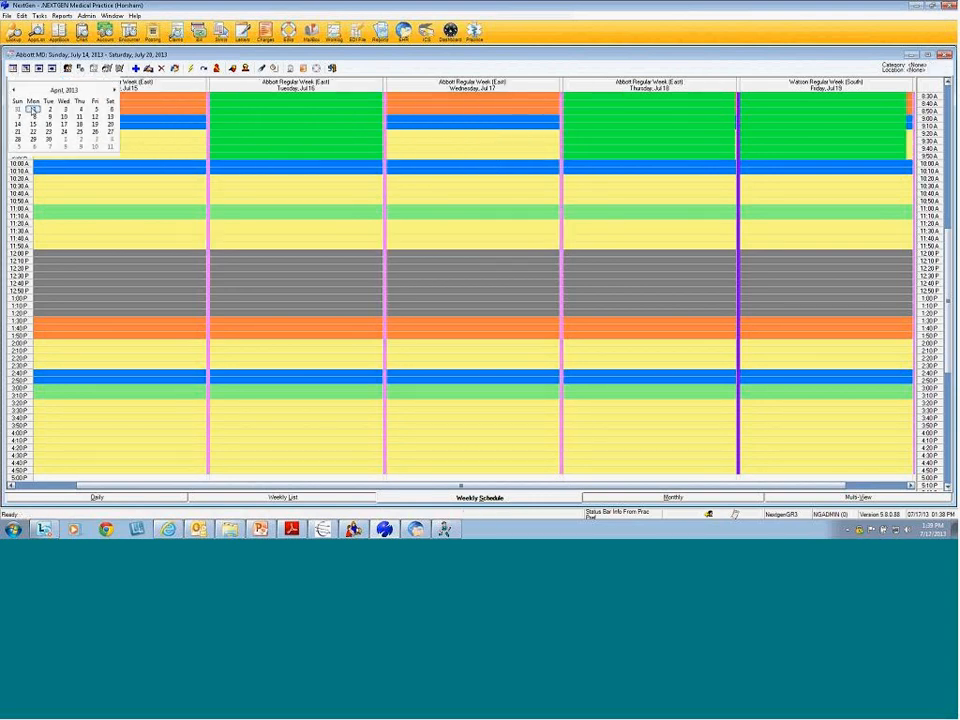
click(33, 108)
Open the 9:20 A appointment's details and close them without saving
mouse_move(171, 161)
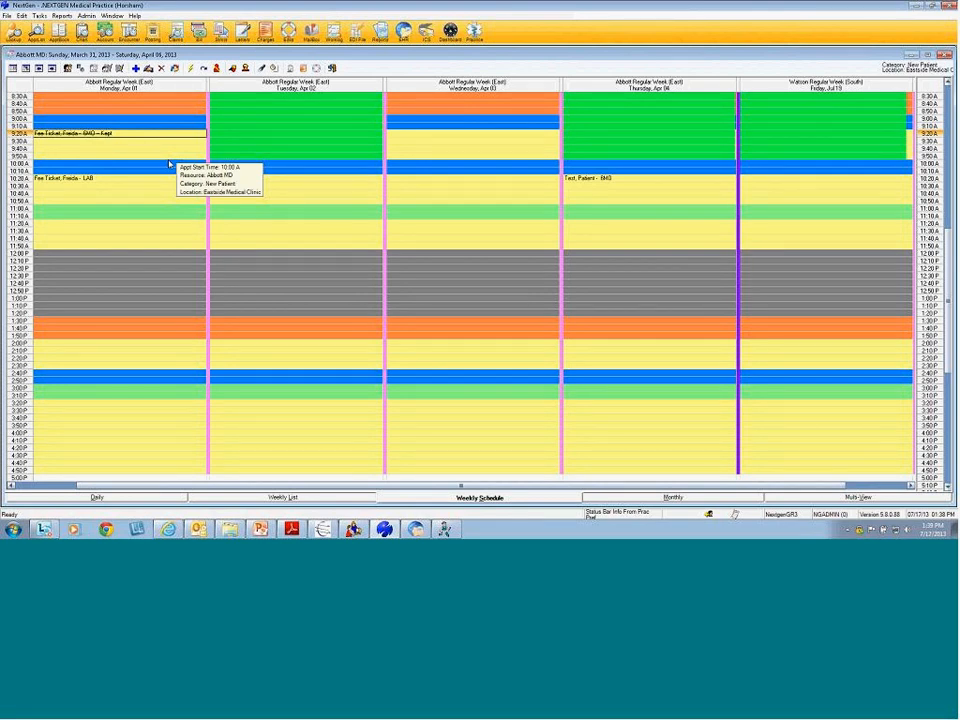
right_click(100, 138)
click(454, 332)
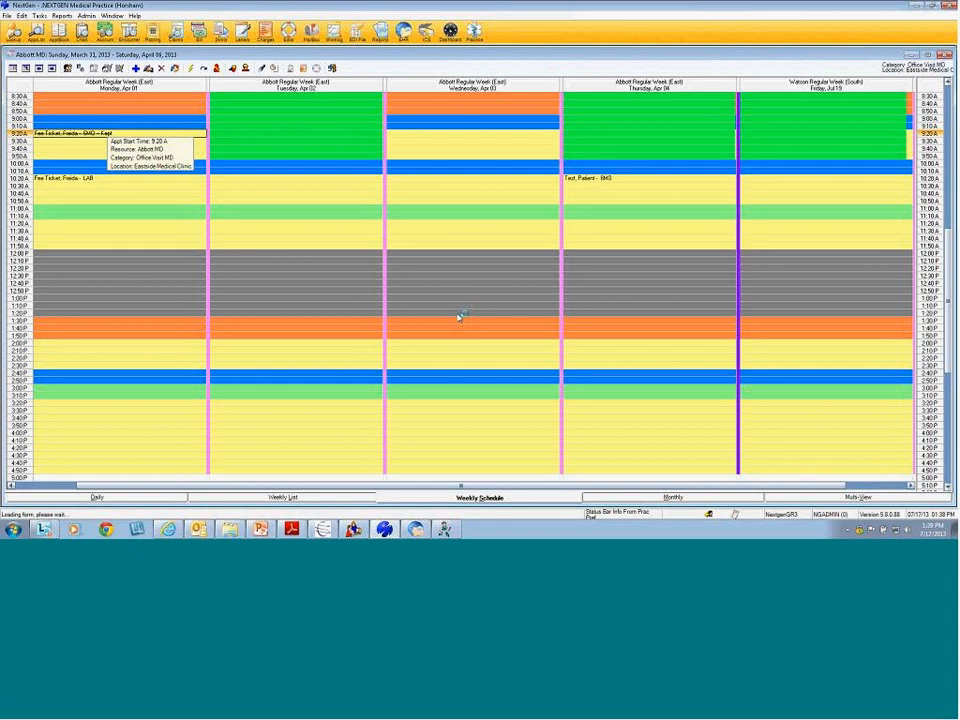
click(619, 228)
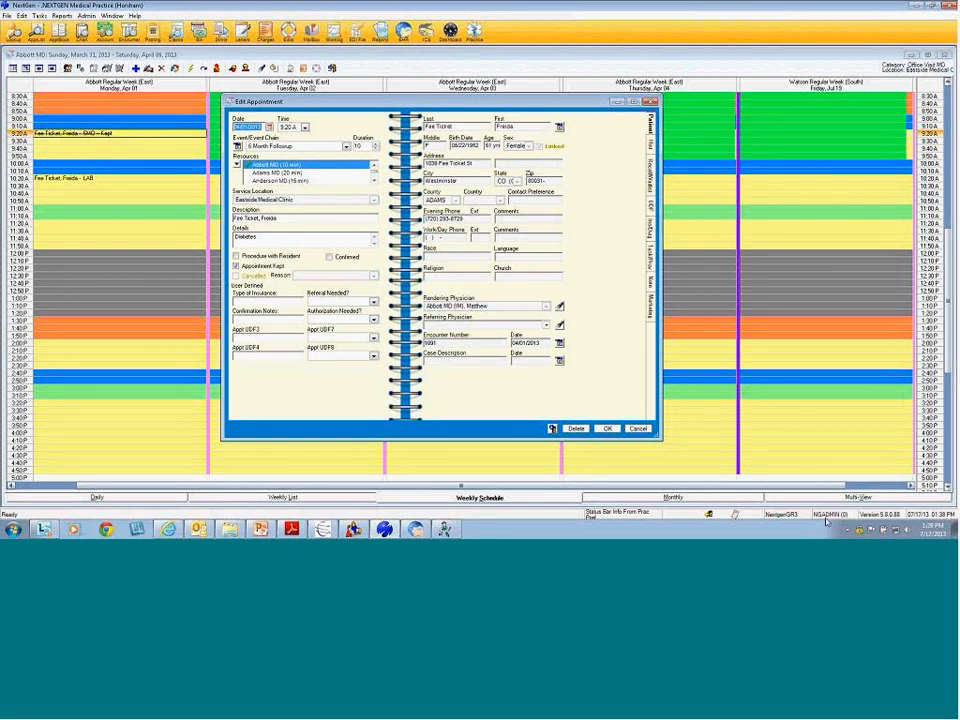
click(638, 429)
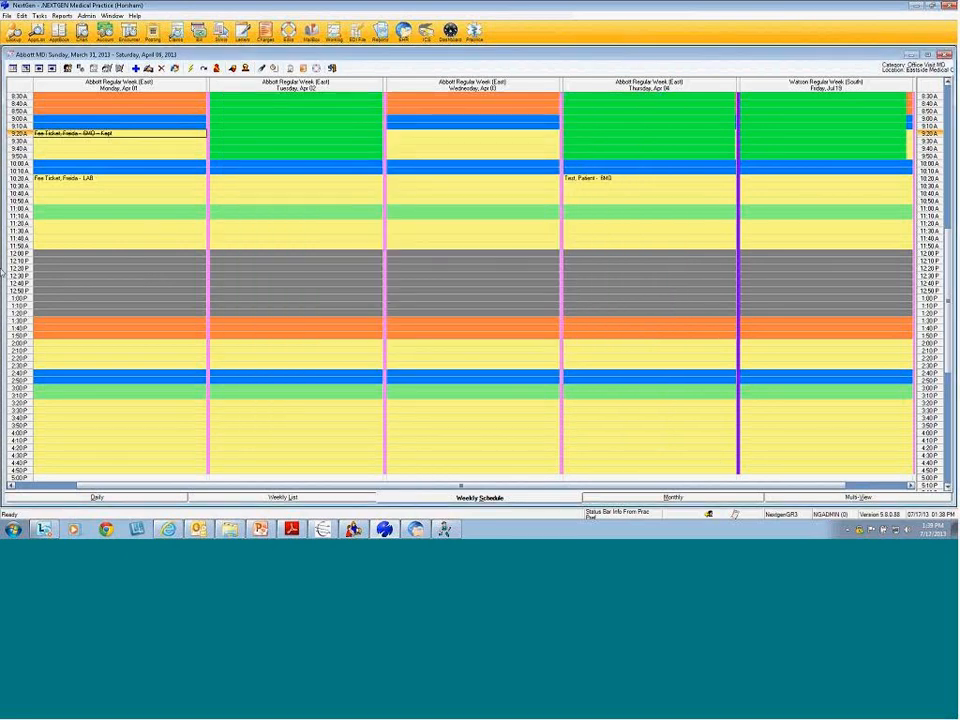
Preview the 9:20 A appointment's fee ticket, zoomed in and maximized to full screen
mouse_move(121, 137)
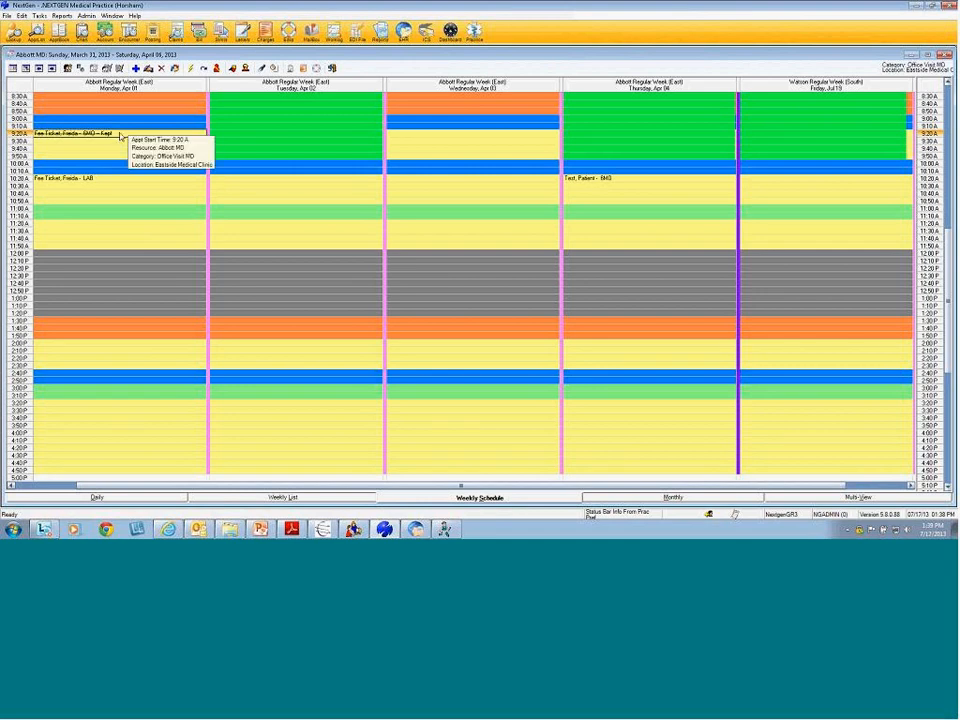
right_click(121, 136)
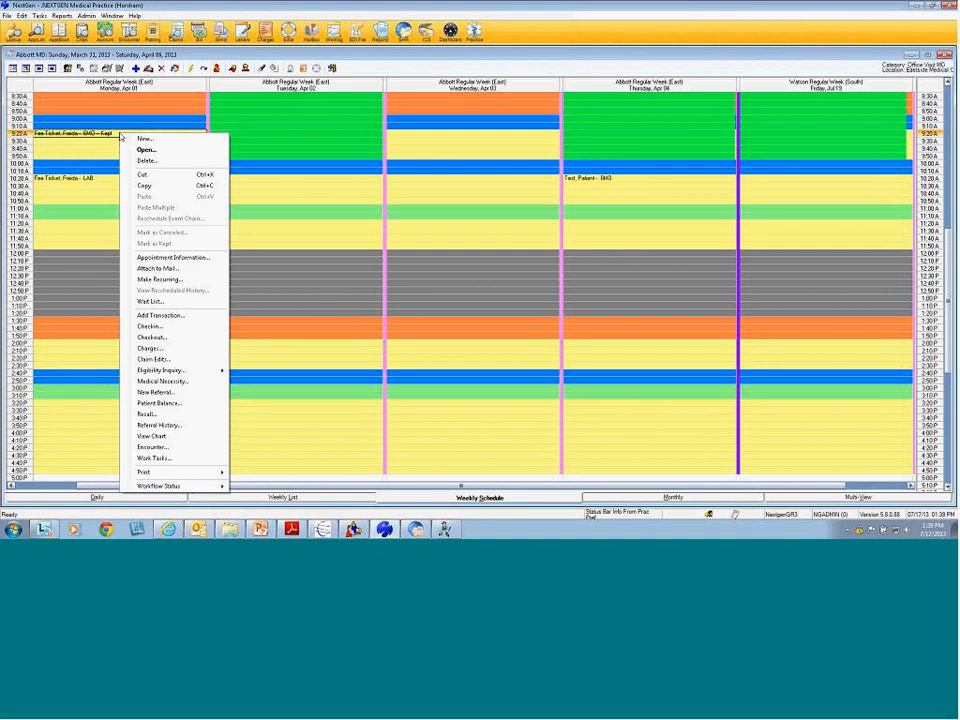
mouse_move(212, 471)
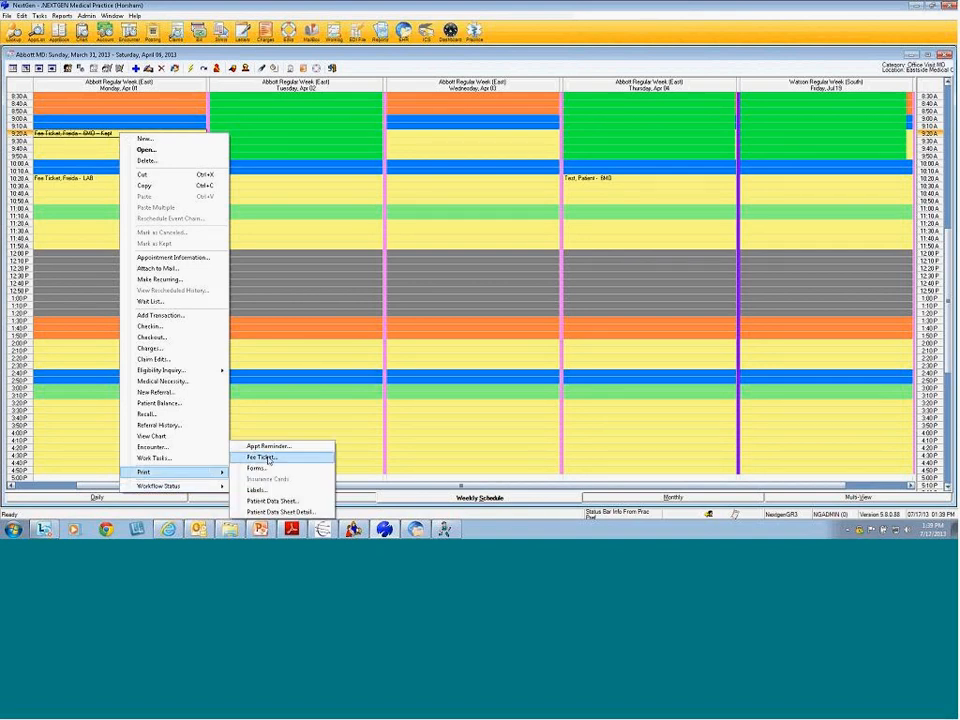
click(268, 457)
click(441, 294)
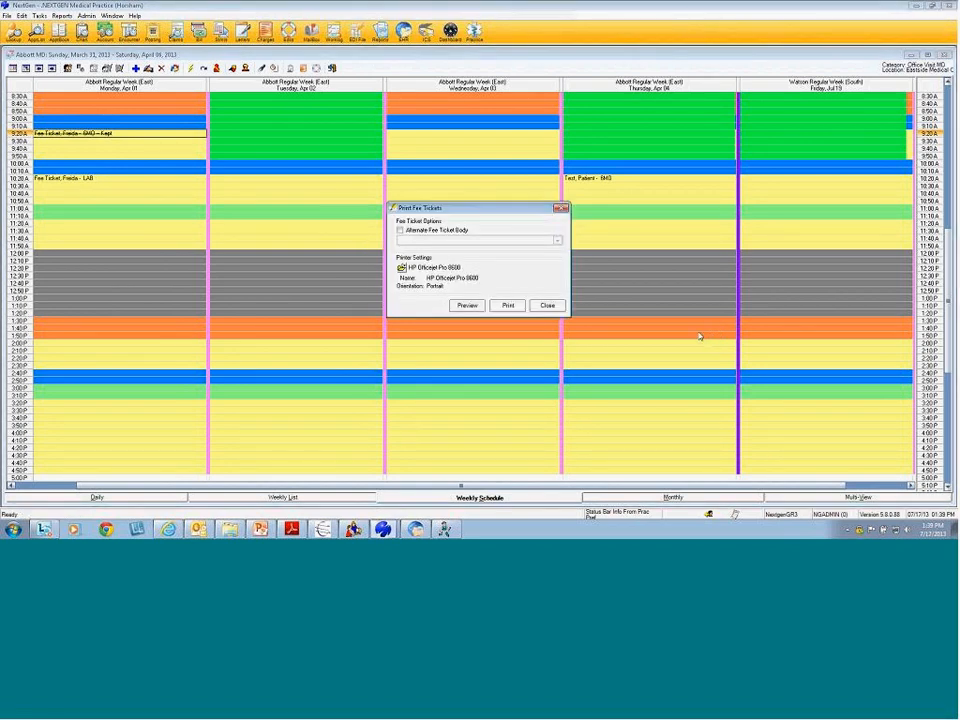
click(468, 306)
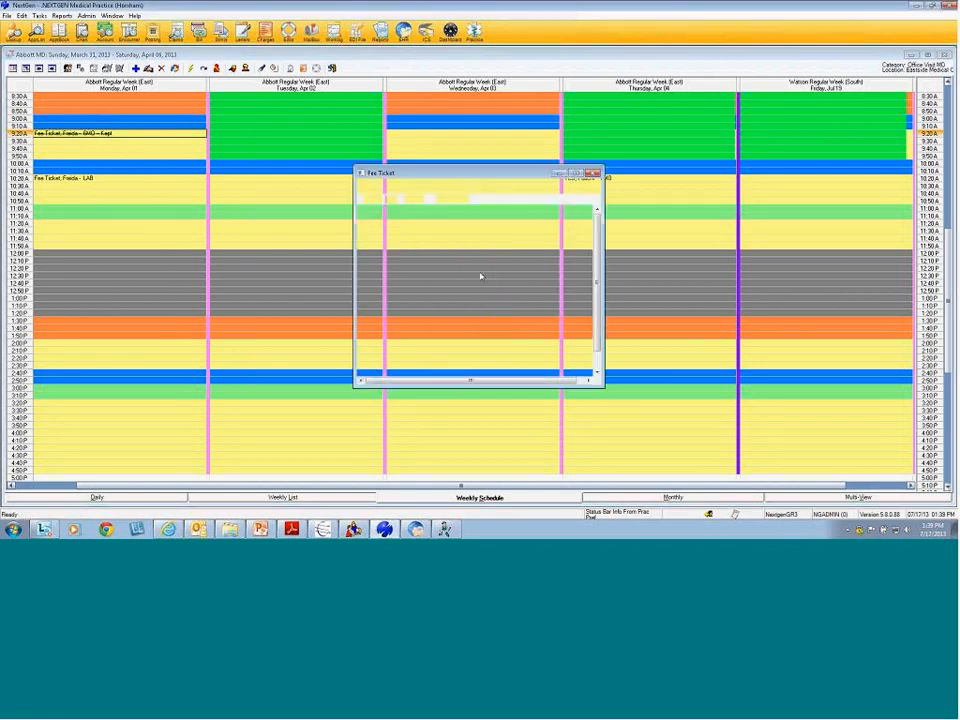
click(450, 199)
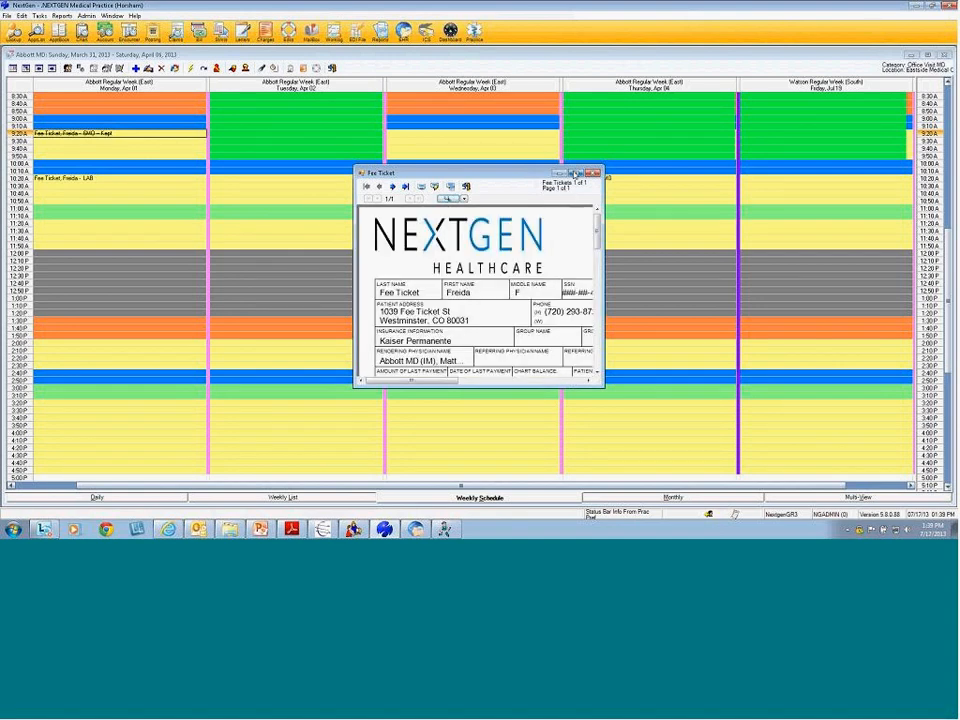
click(577, 174)
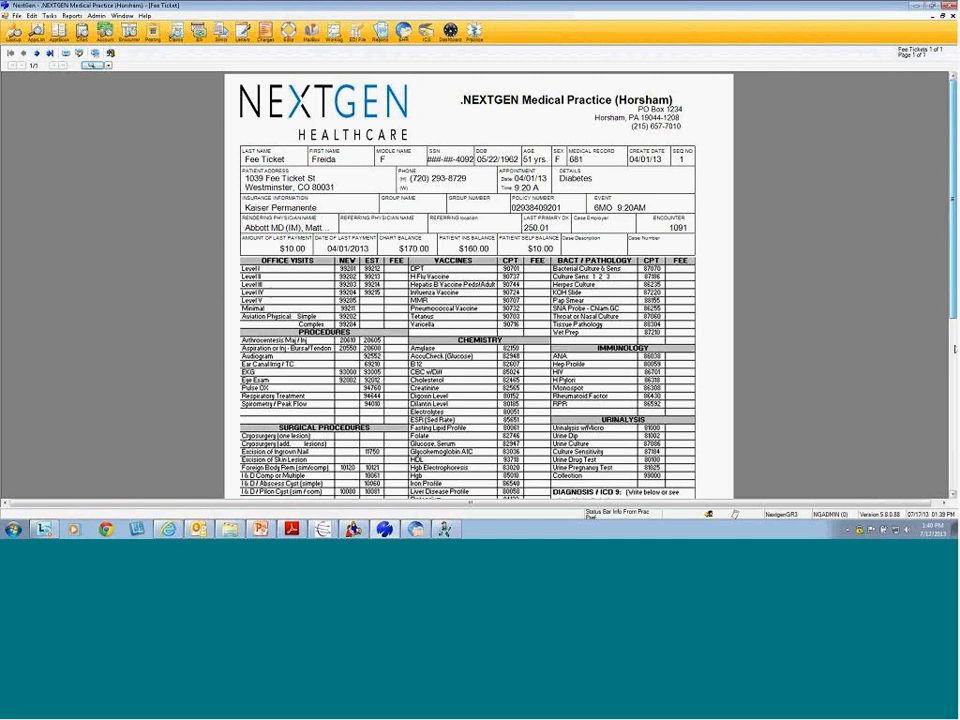
Review the footer (diagnoses 250.01, 401.9; $170.00 charges; $160.00 balance), then close the fee ticket
drag(953, 202, 953, 318)
scroll(444, 299, down, 3)
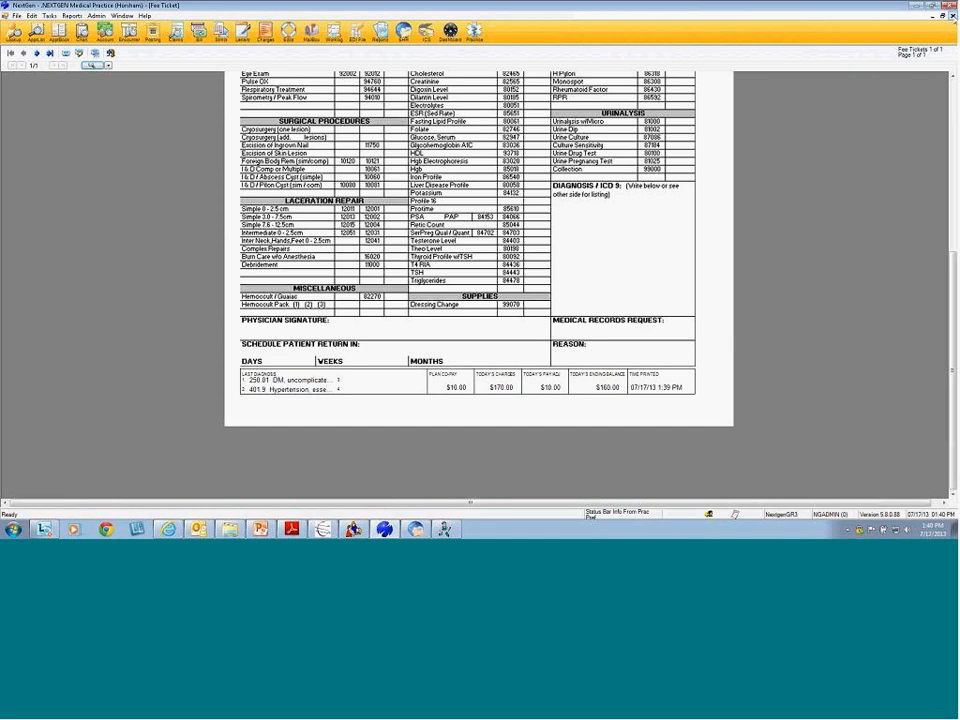
click(952, 16)
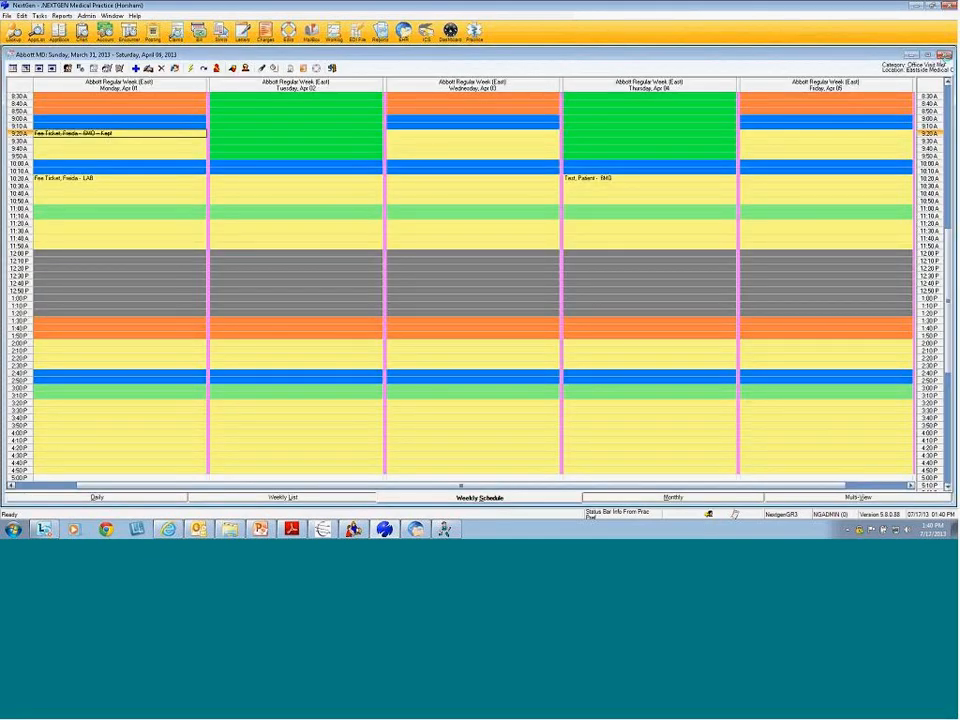
Close Abbott MD's weekly schedule and switch to NextGen File Maintenance
click(945, 55)
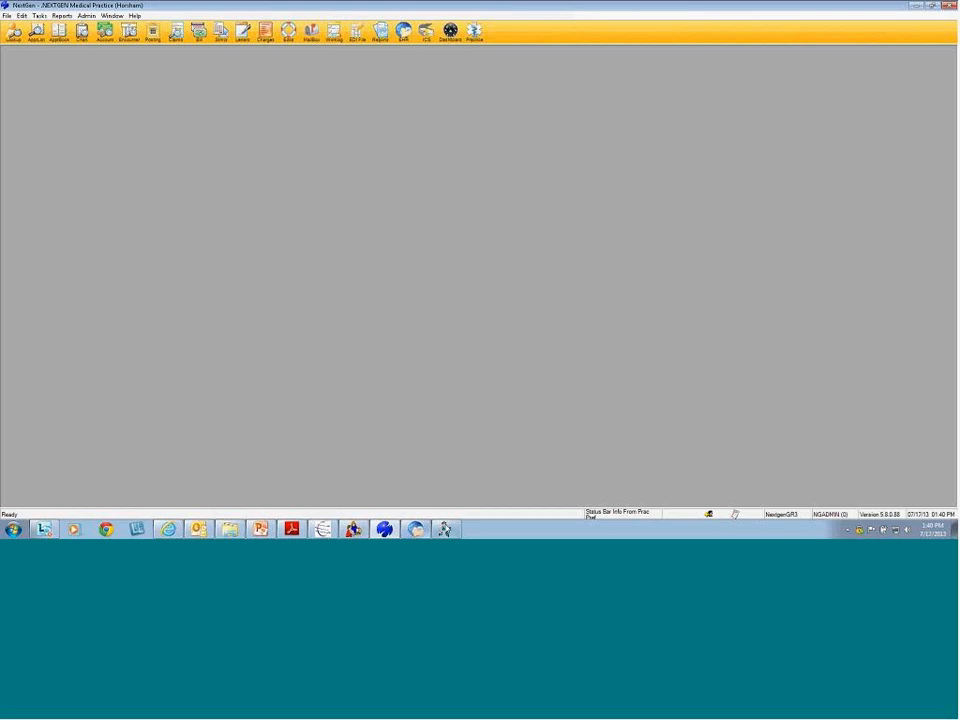
mouse_move(446, 529)
click(435, 505)
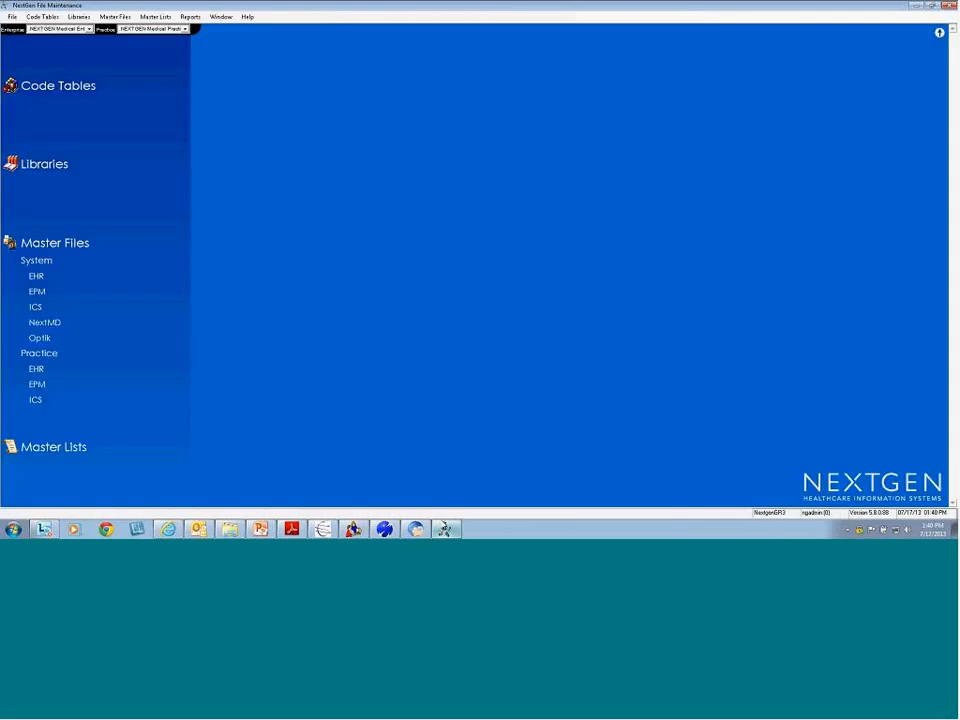
Load the Relationships code table and select the 'Parent, Child is the Patient' entry
click(54, 86)
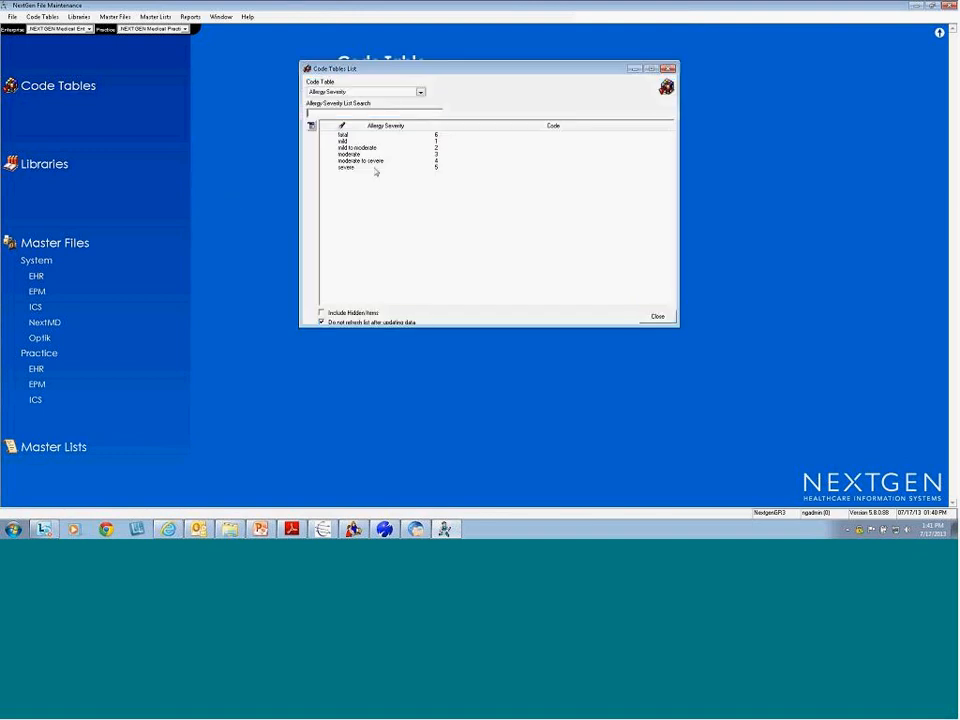
click(420, 93)
scroll(423, 101, down, 5)
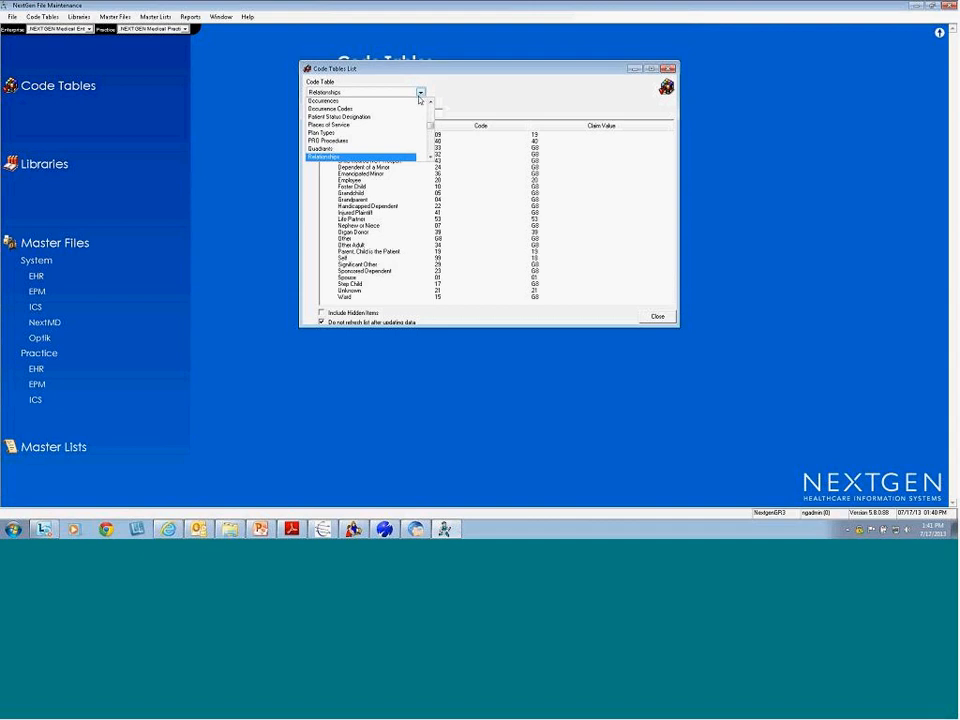
click(400, 156)
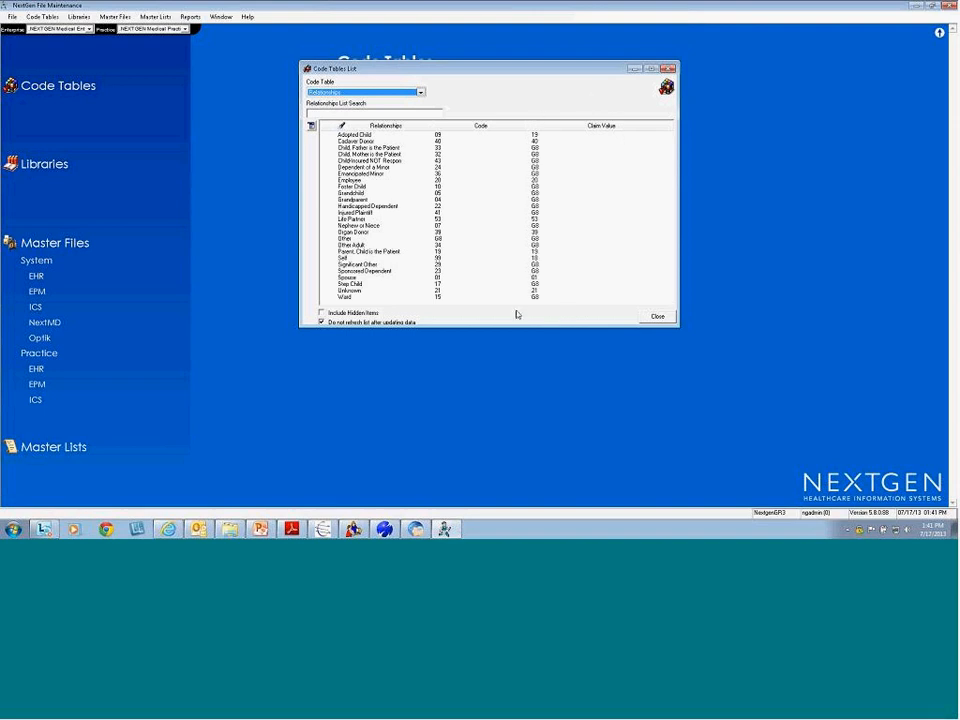
click(405, 251)
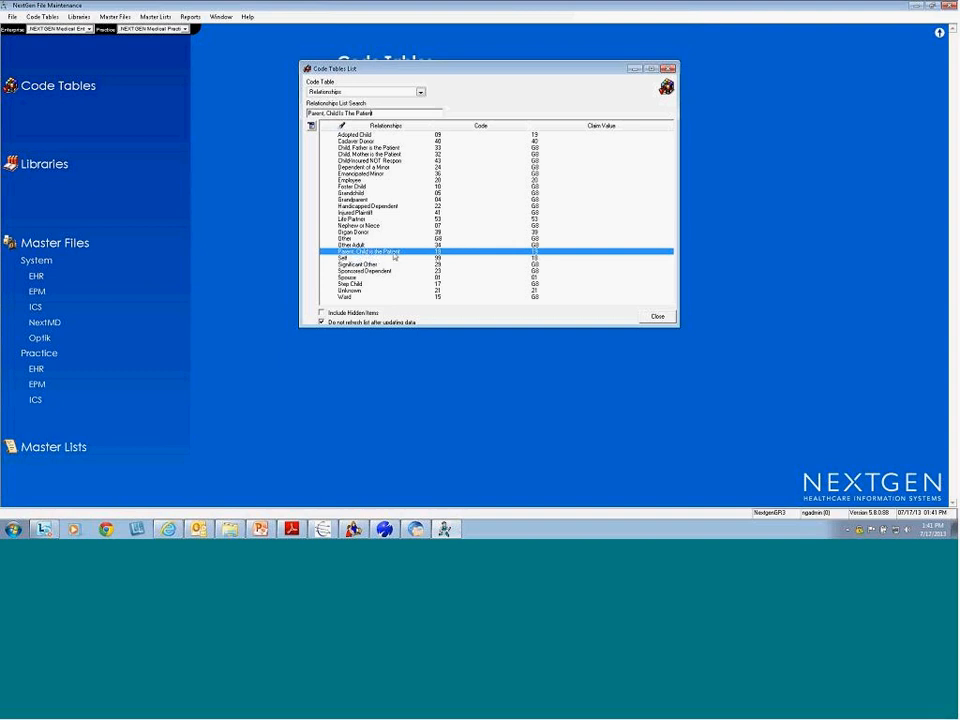
click(367, 254)
Close the code tables list and open the Relationship Codes (5.8) template from System EPM form templates
click(658, 317)
click(37, 292)
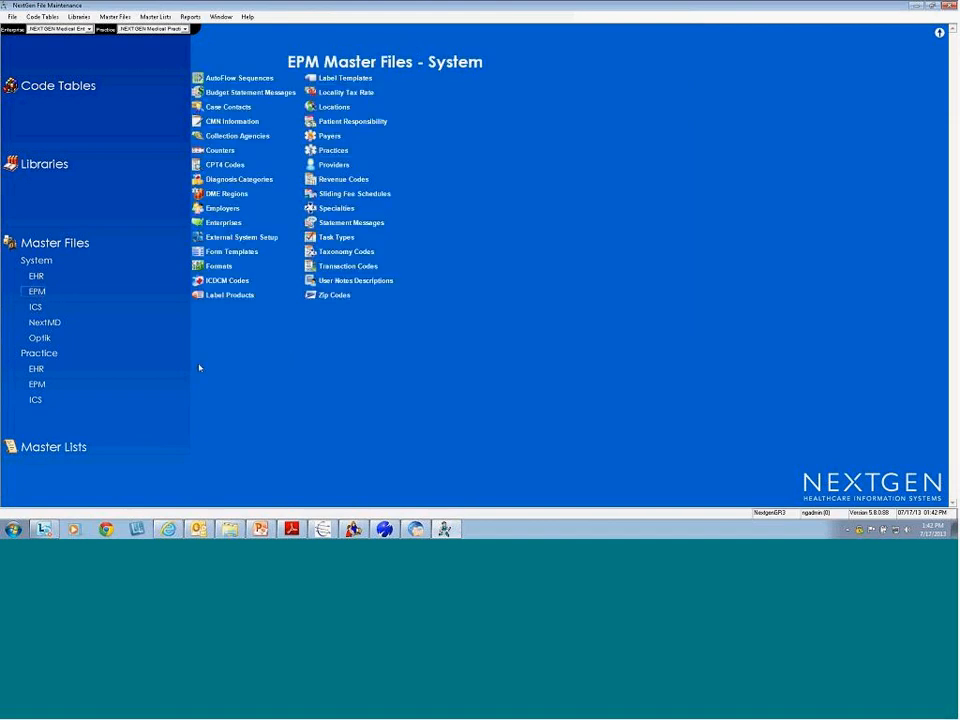
click(231, 252)
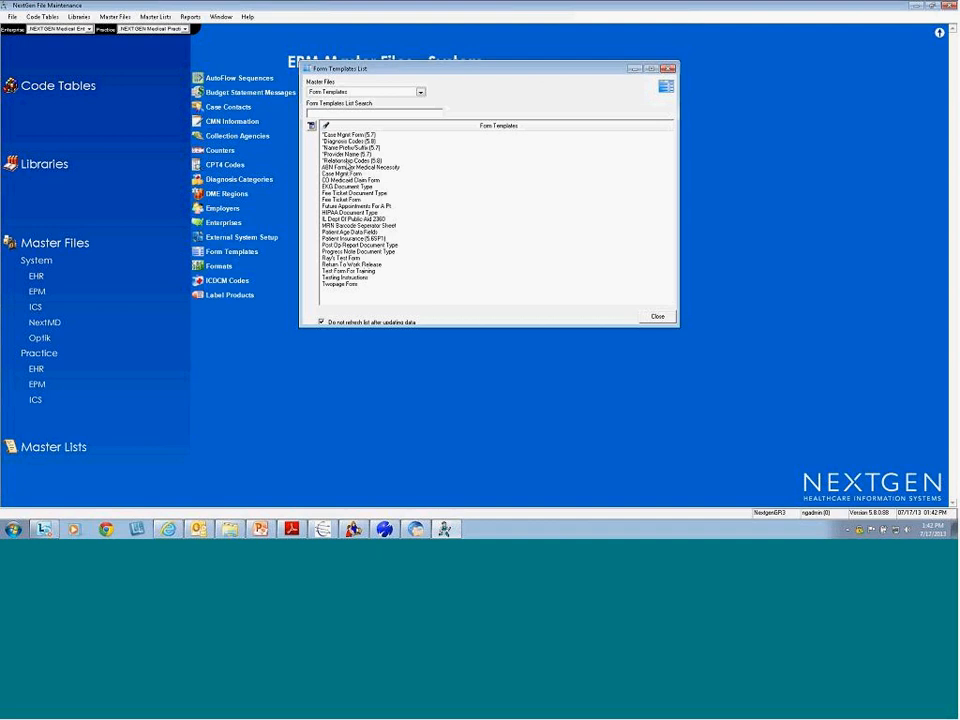
double_click(338, 160)
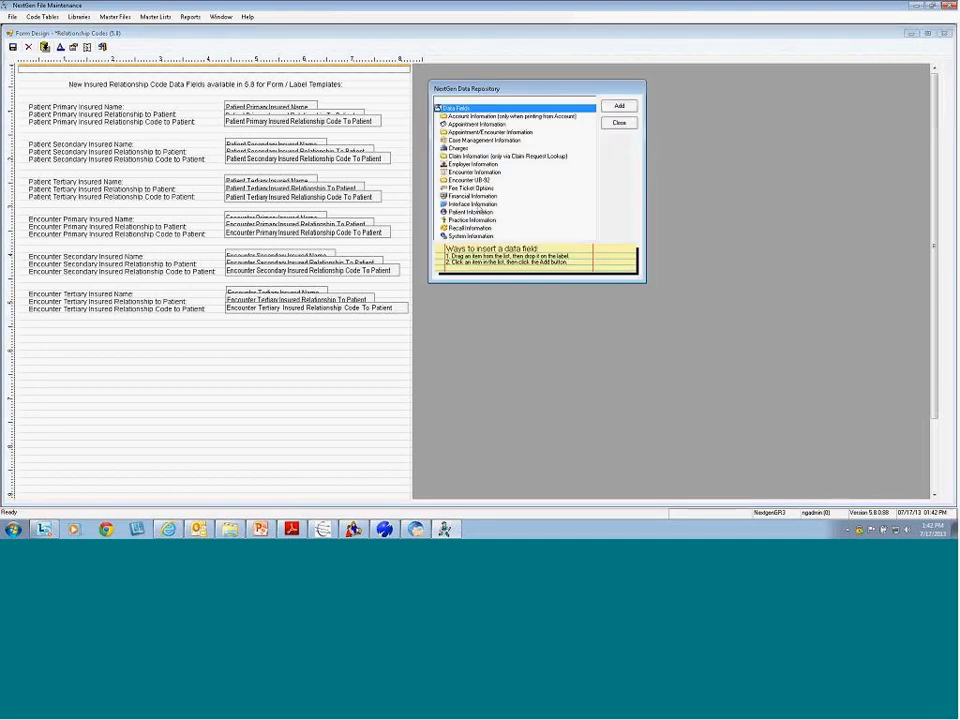
Expand Patient Information and point out its Primary, Secondary and Tertiary Insurance groups
double_click(472, 212)
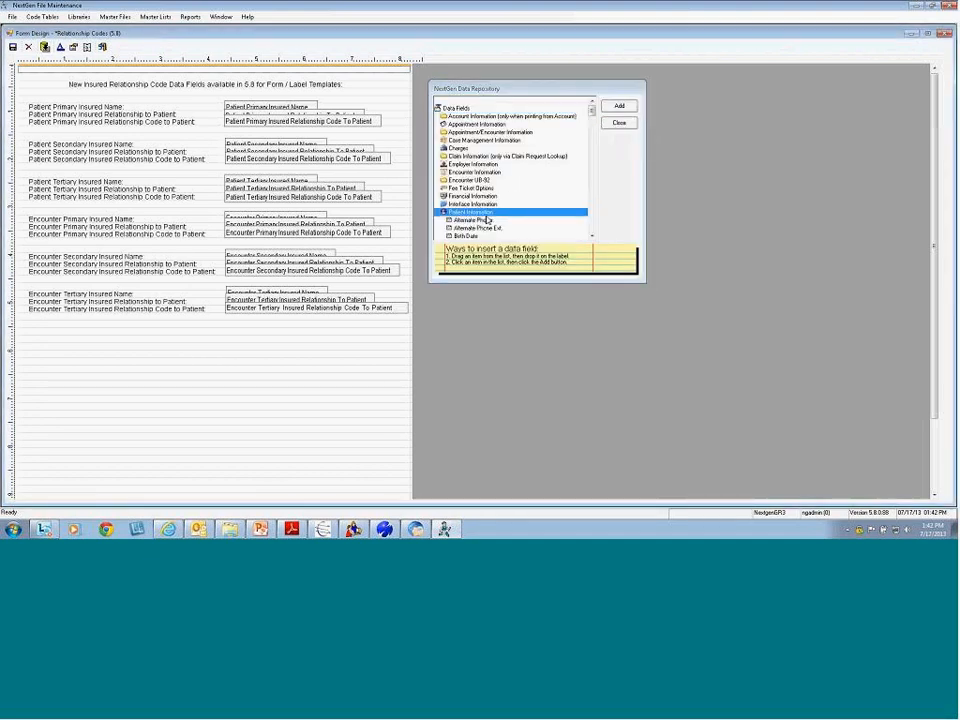
drag(591, 111, 582, 230)
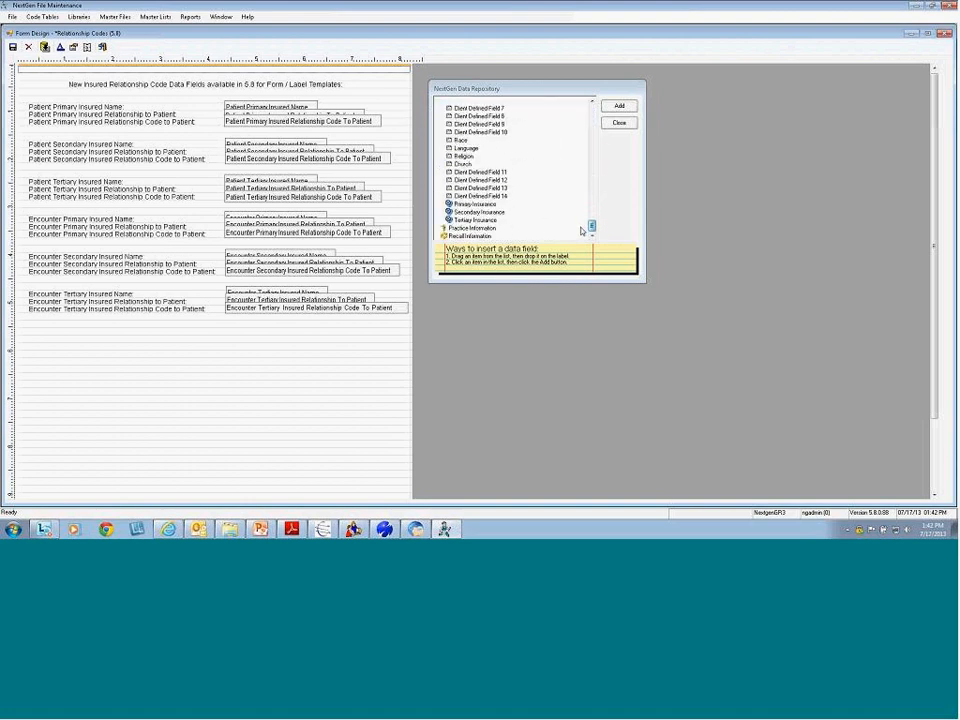
click(485, 212)
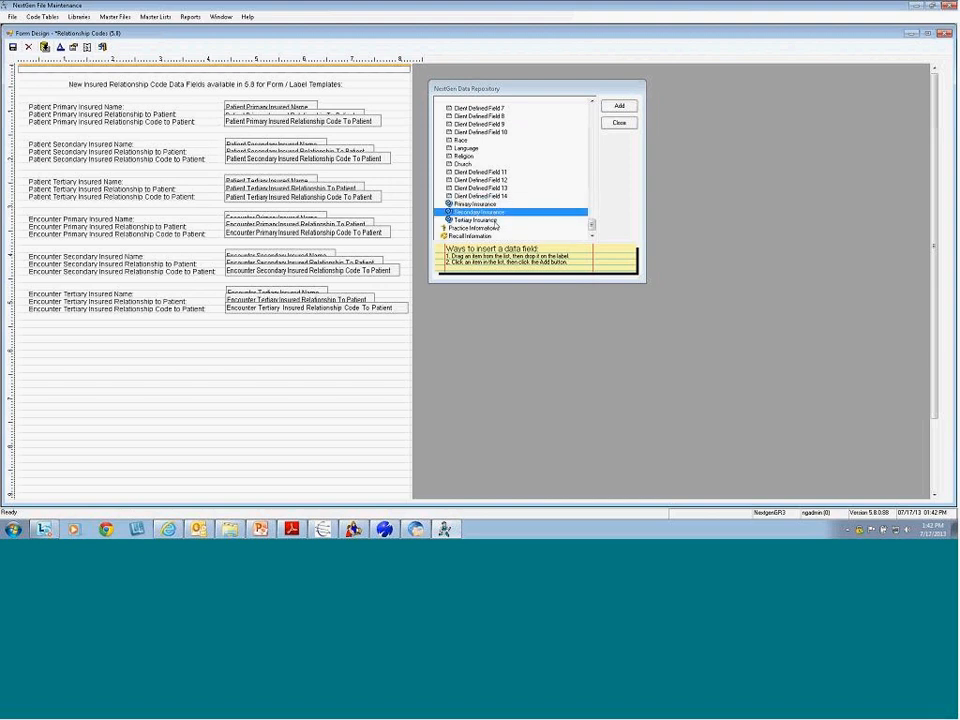
click(482, 220)
click(478, 204)
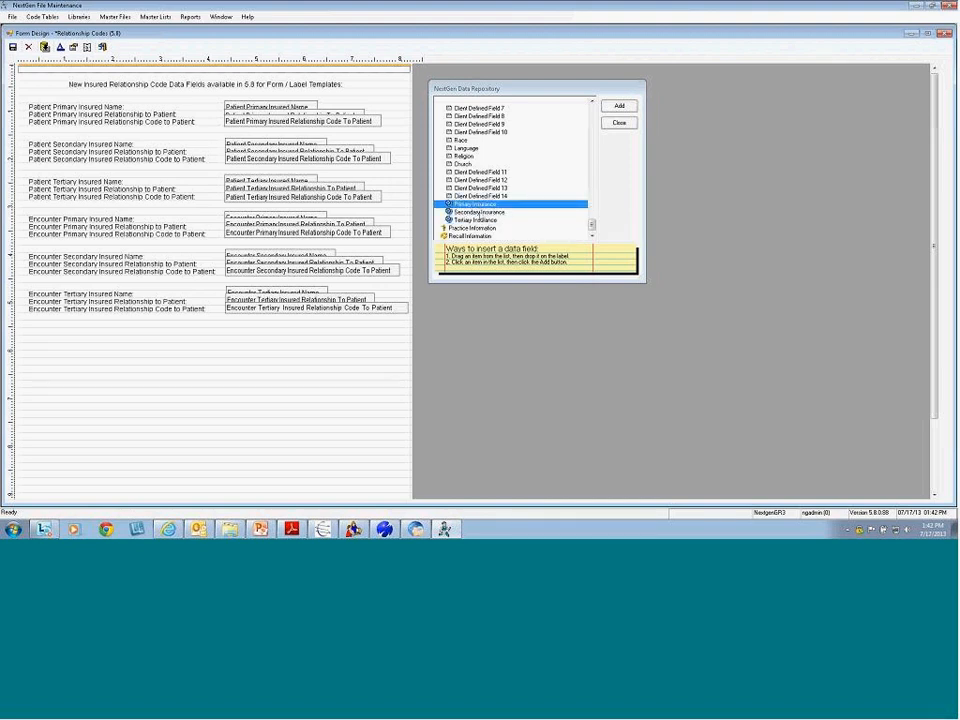
click(482, 212)
click(485, 220)
click(480, 205)
double_click(479, 205)
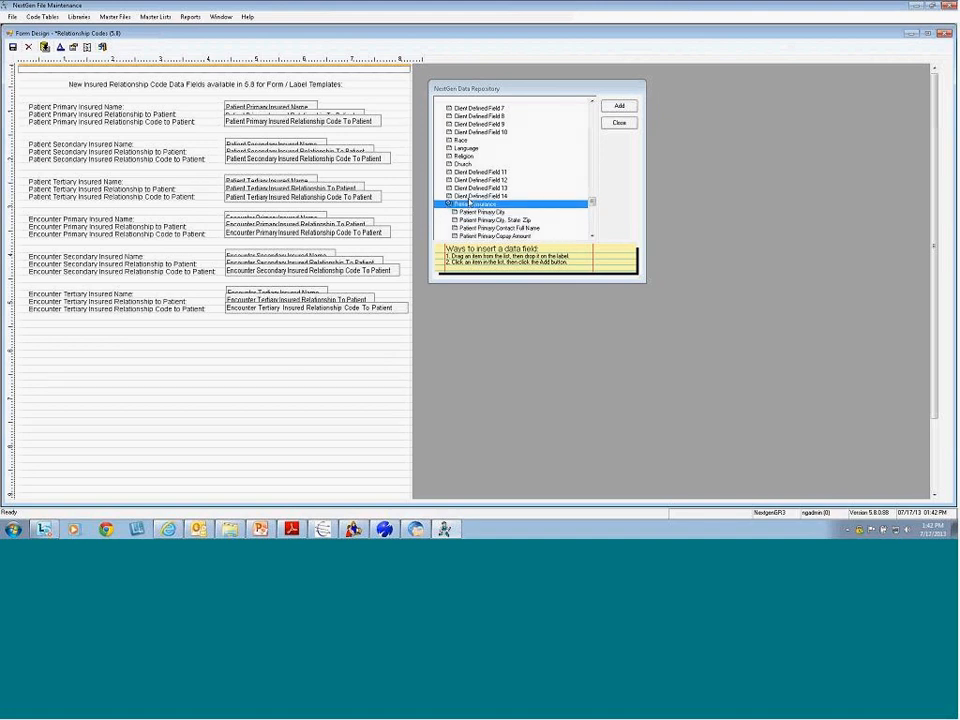
double_click(478, 205)
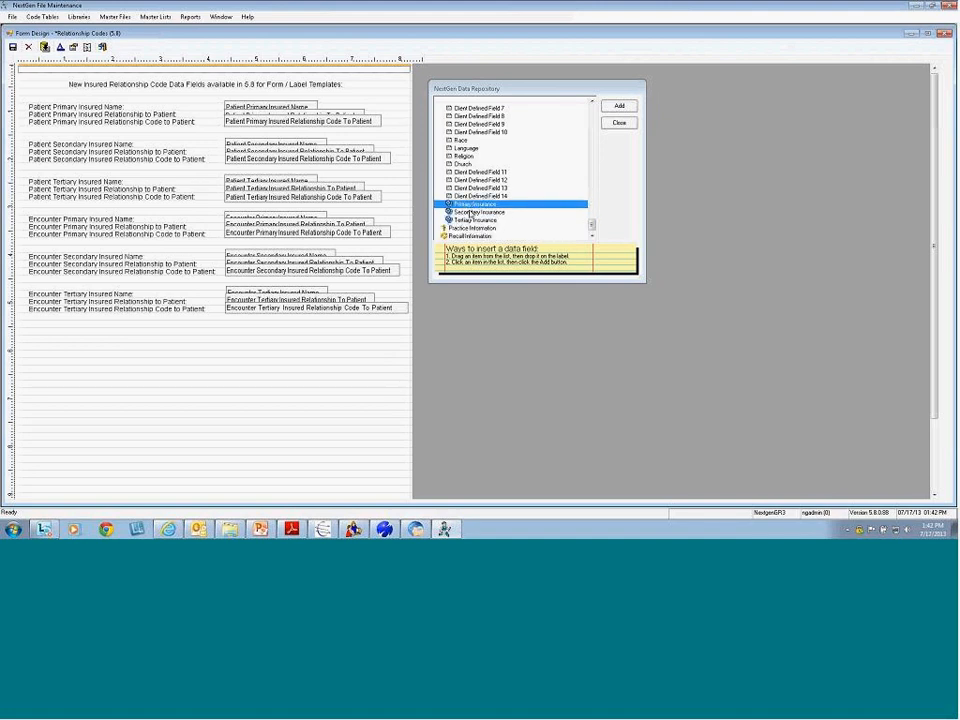
Select the Patient Primary, Secondary and Tertiary Insured Relationship Code fields on the form
click(276, 122)
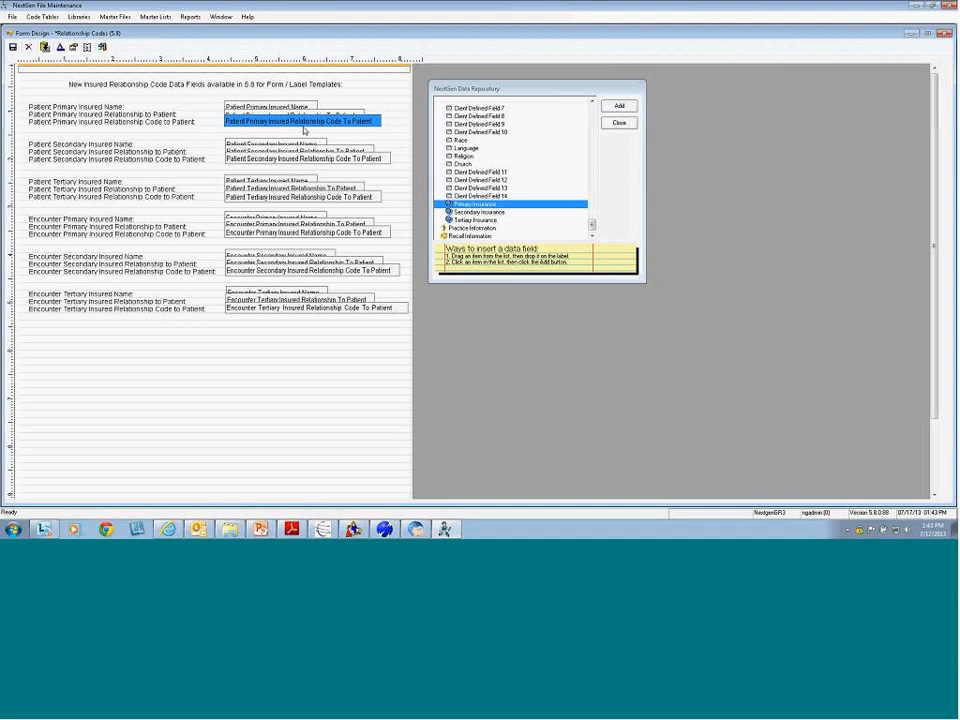
click(342, 158)
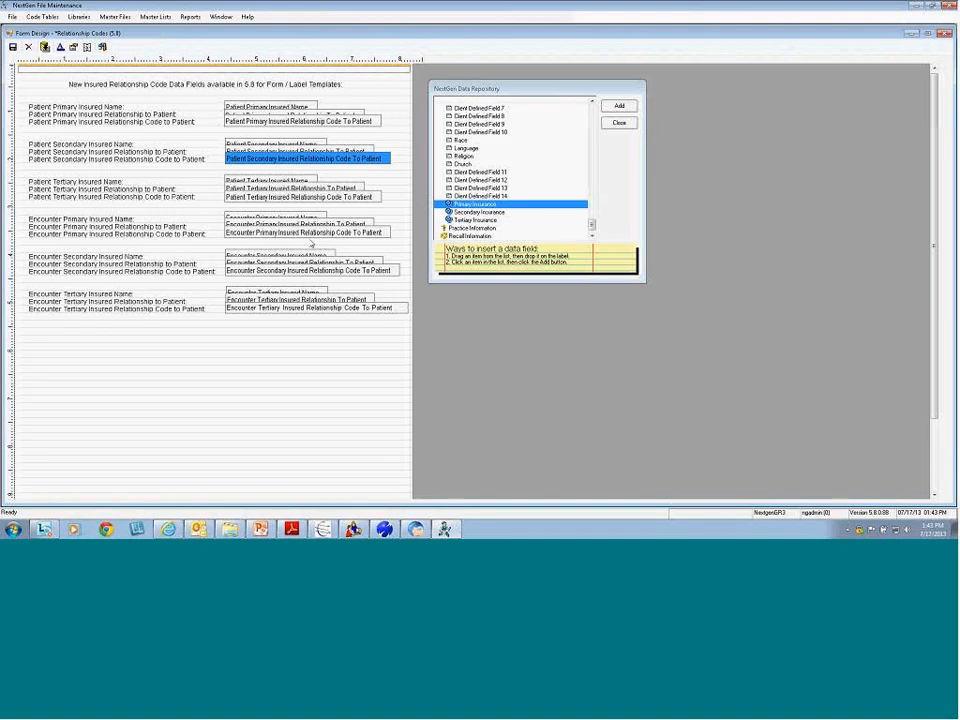
click(326, 197)
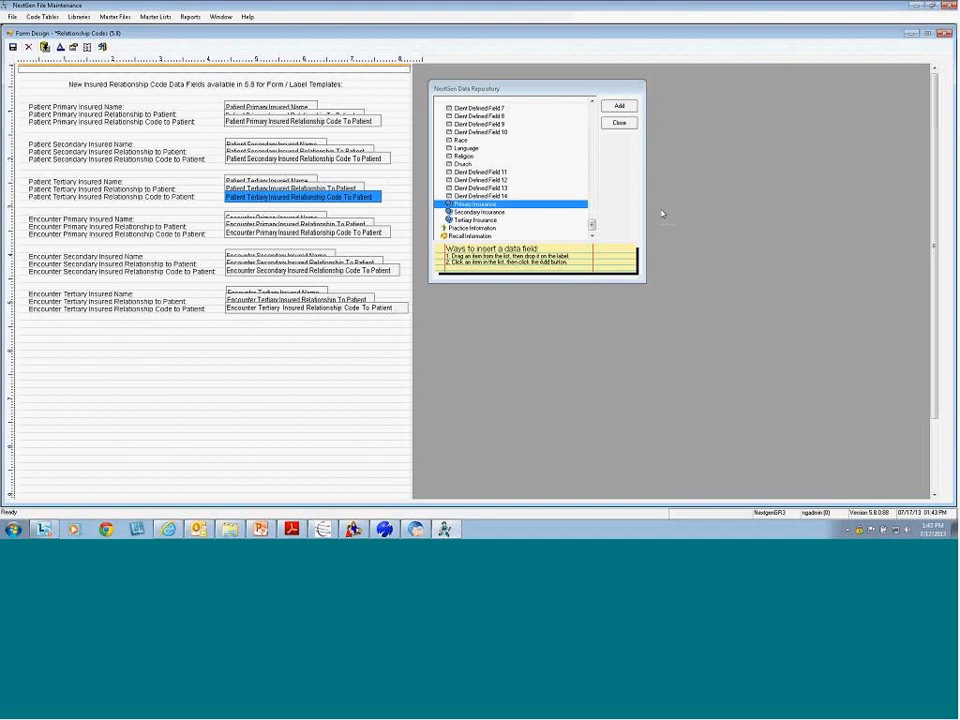
Collapse Patient Information, expand Encounter Information, and point out its Primary, Secondary, Tertiary groups
drag(592, 225, 592, 116)
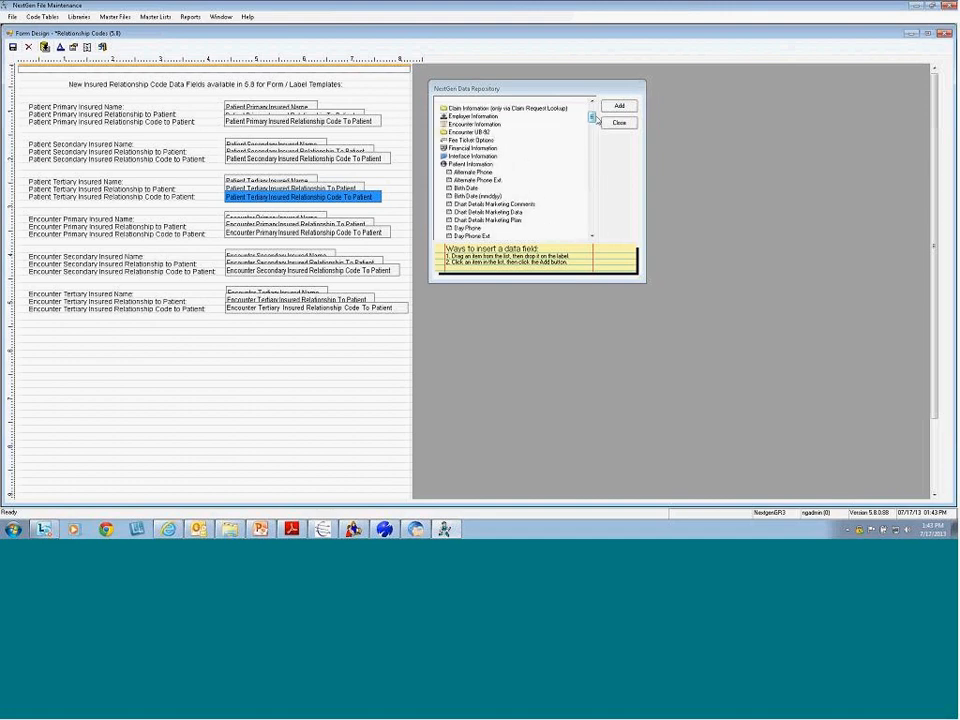
double_click(470, 163)
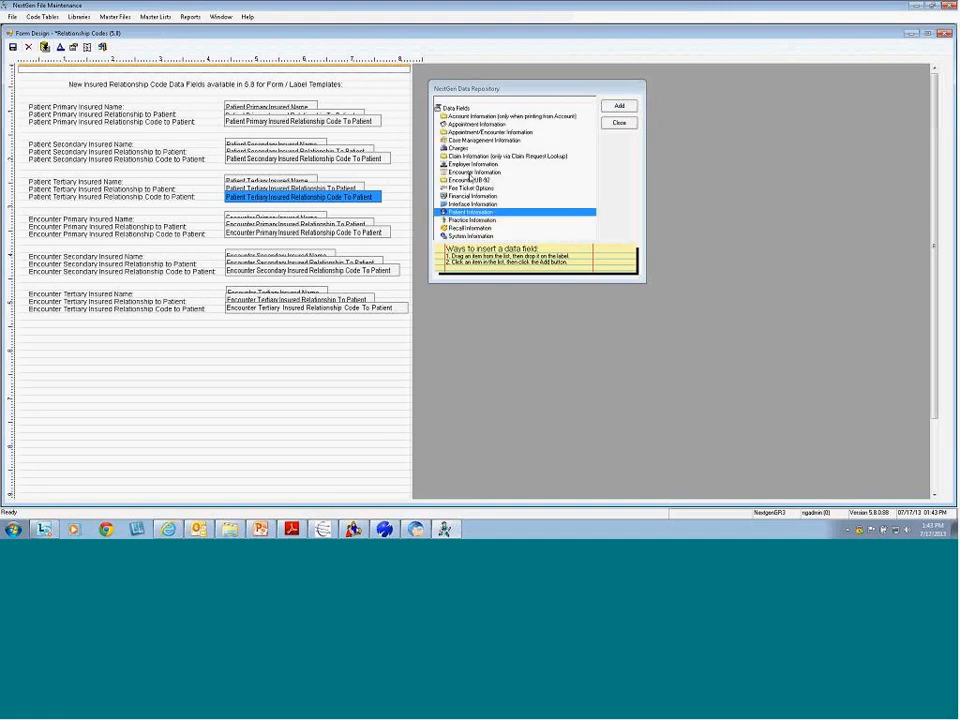
double_click(474, 172)
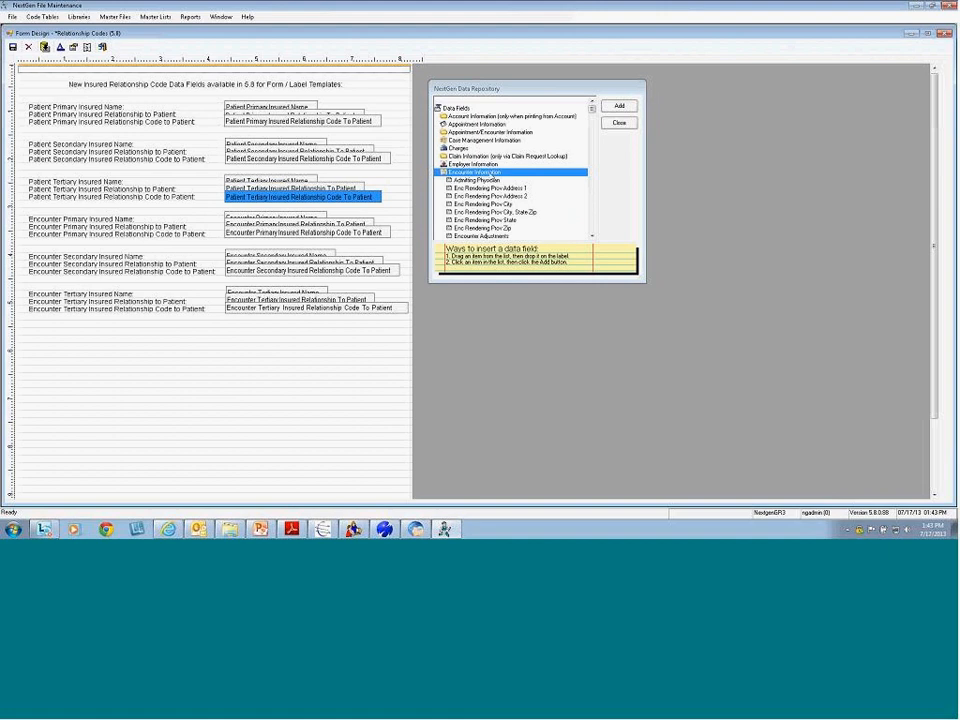
drag(592, 114, 592, 228)
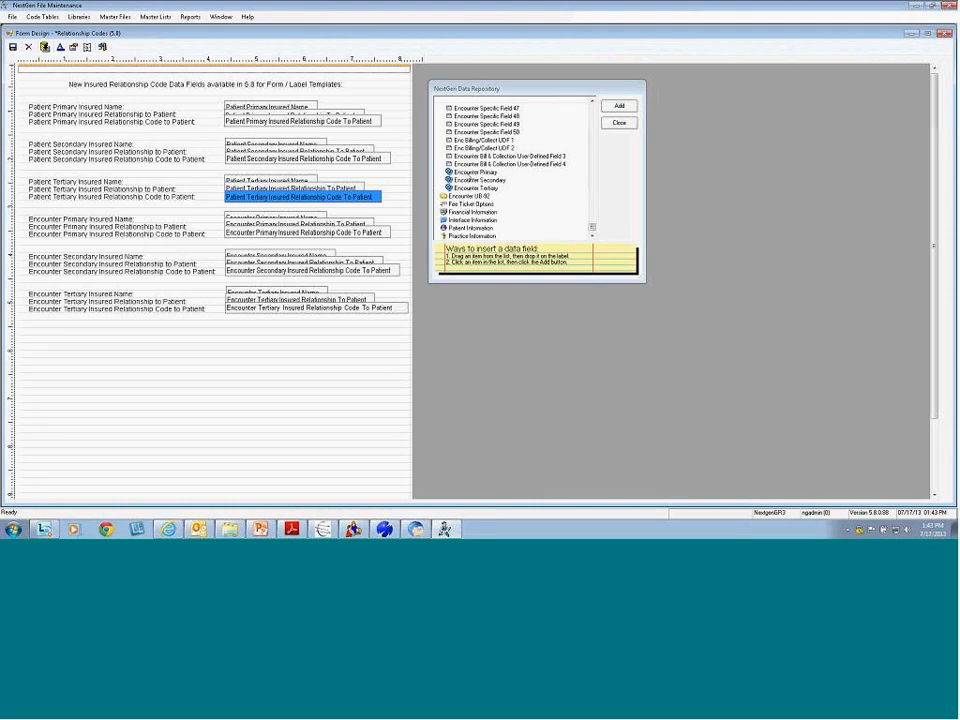
click(476, 172)
click(479, 181)
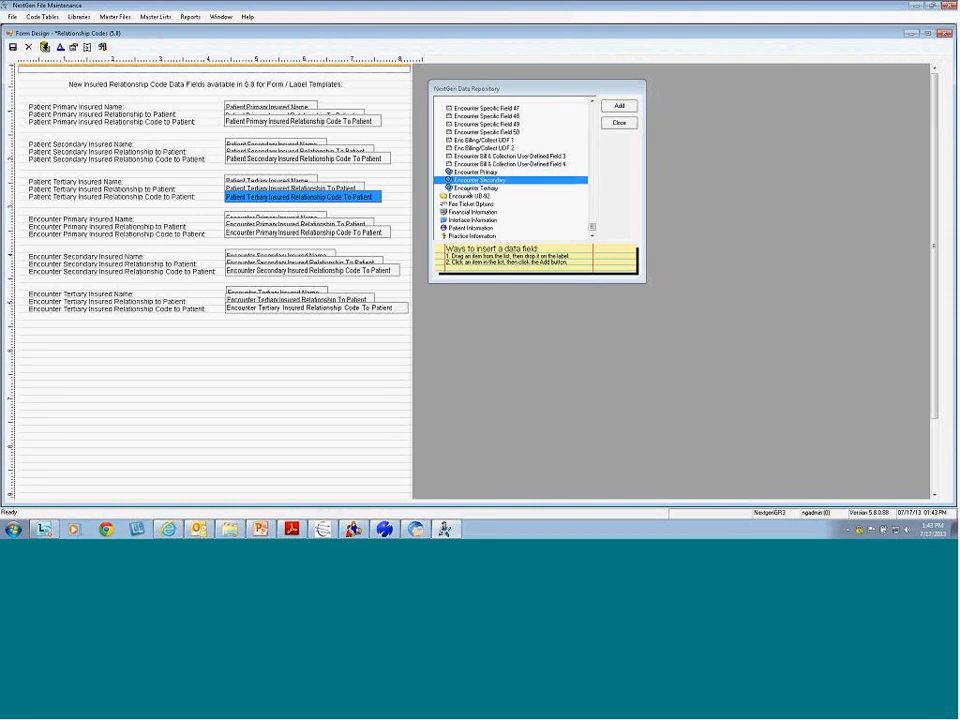
click(469, 188)
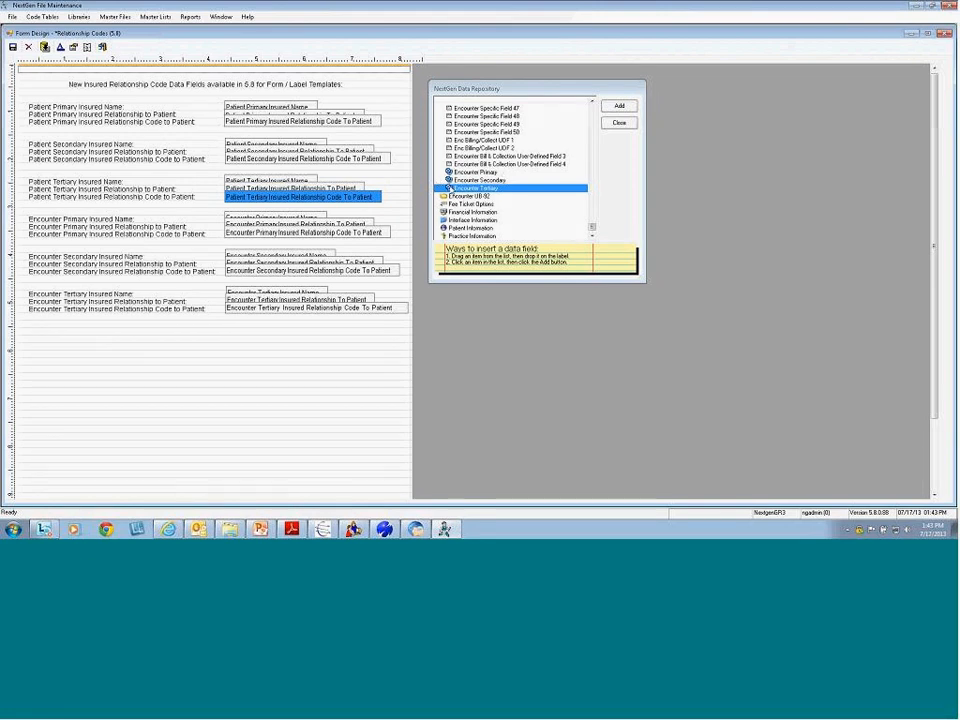
Select the Encounter, then all six Patient and Encounter, Insured Relationship Code fields on the form
click(272, 233)
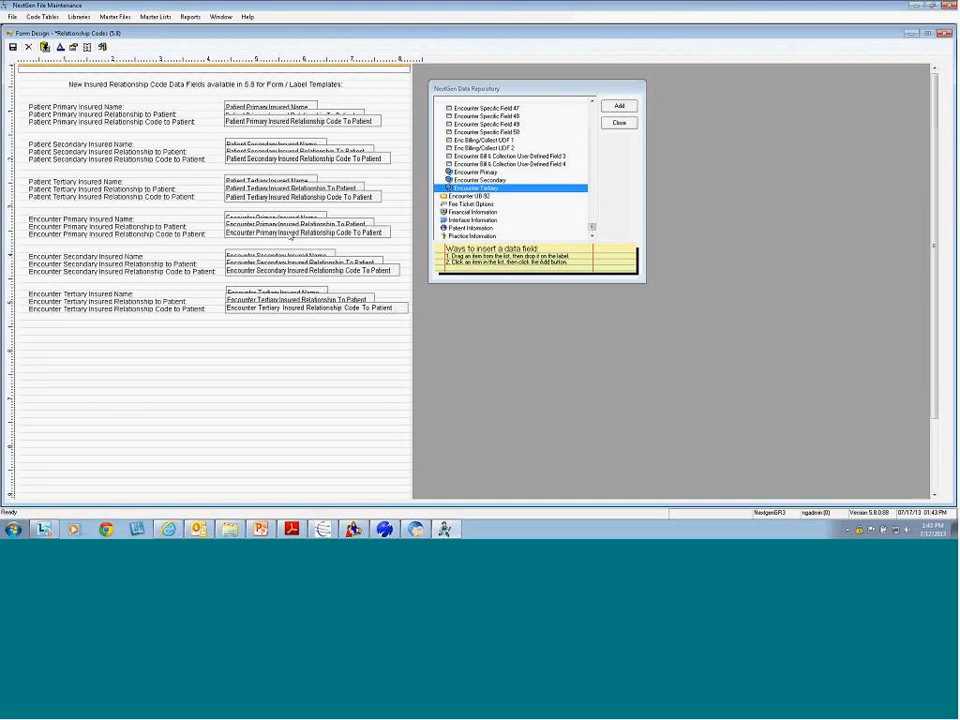
click(291, 272)
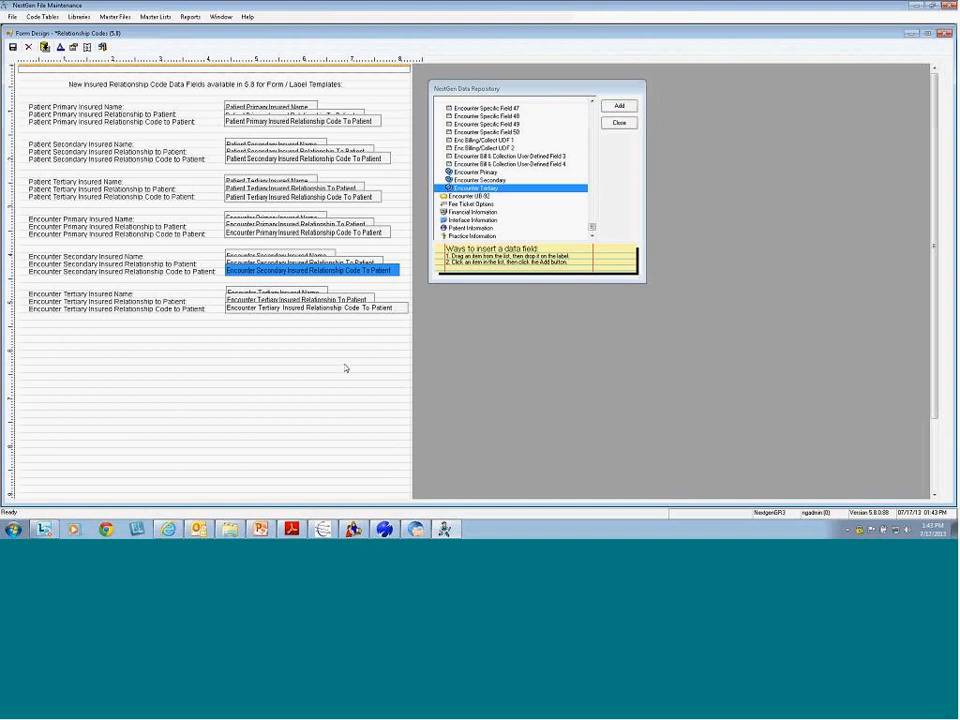
click(300, 308)
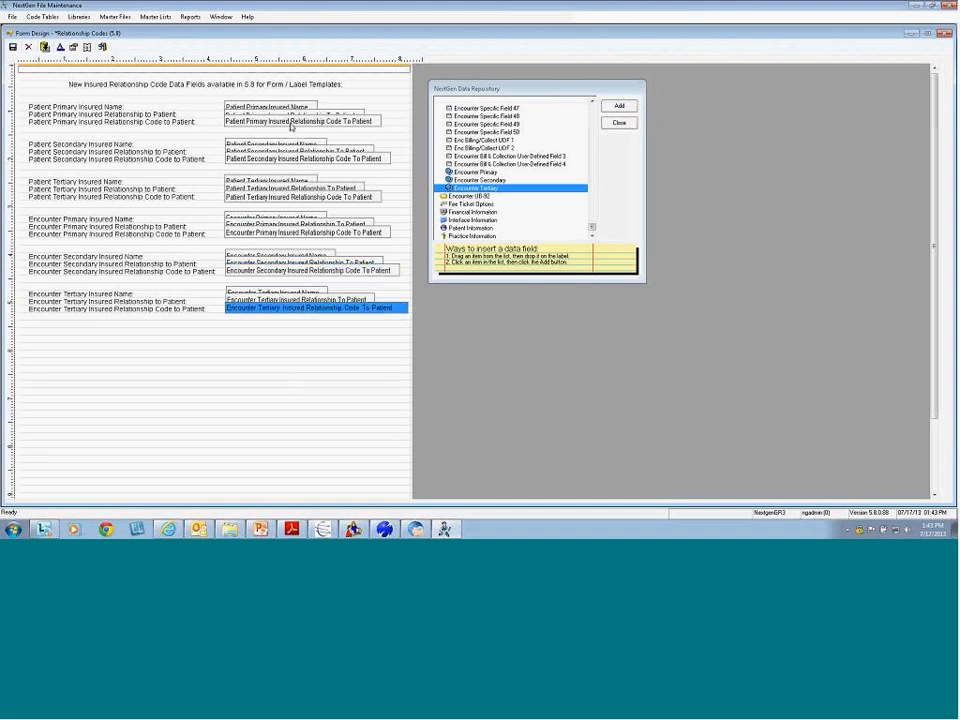
click(289, 121)
click(312, 157)
click(300, 197)
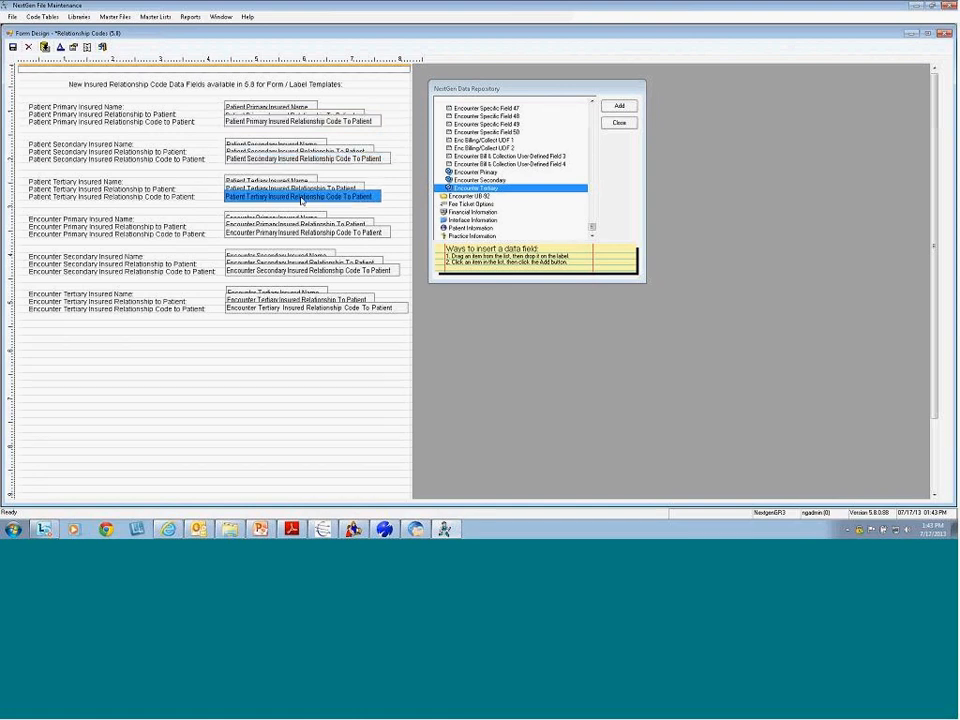
click(305, 233)
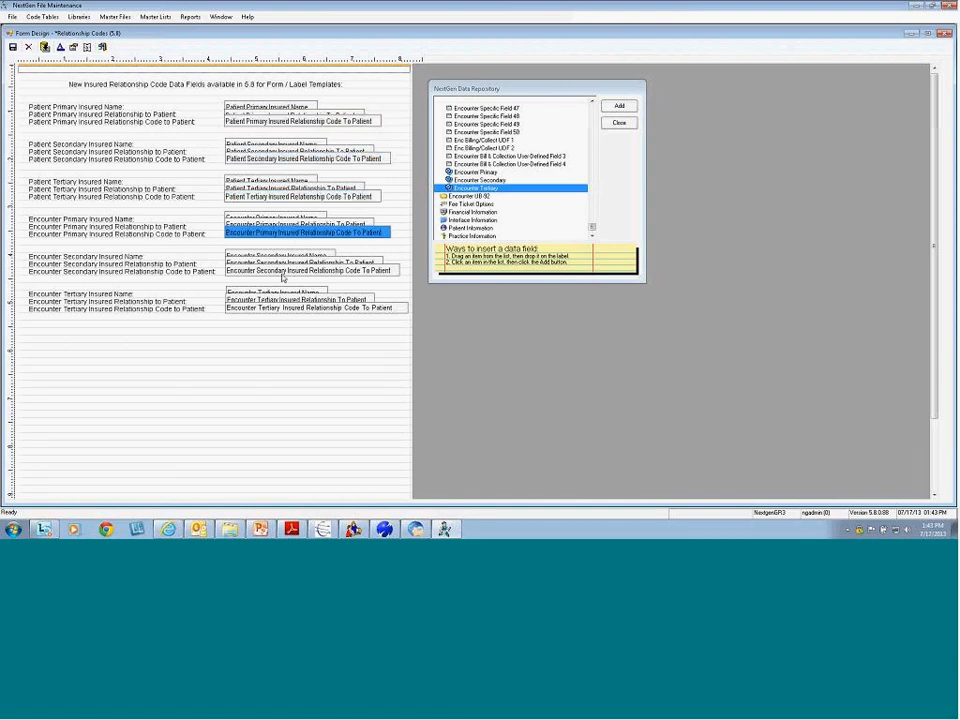
click(345, 270)
click(318, 307)
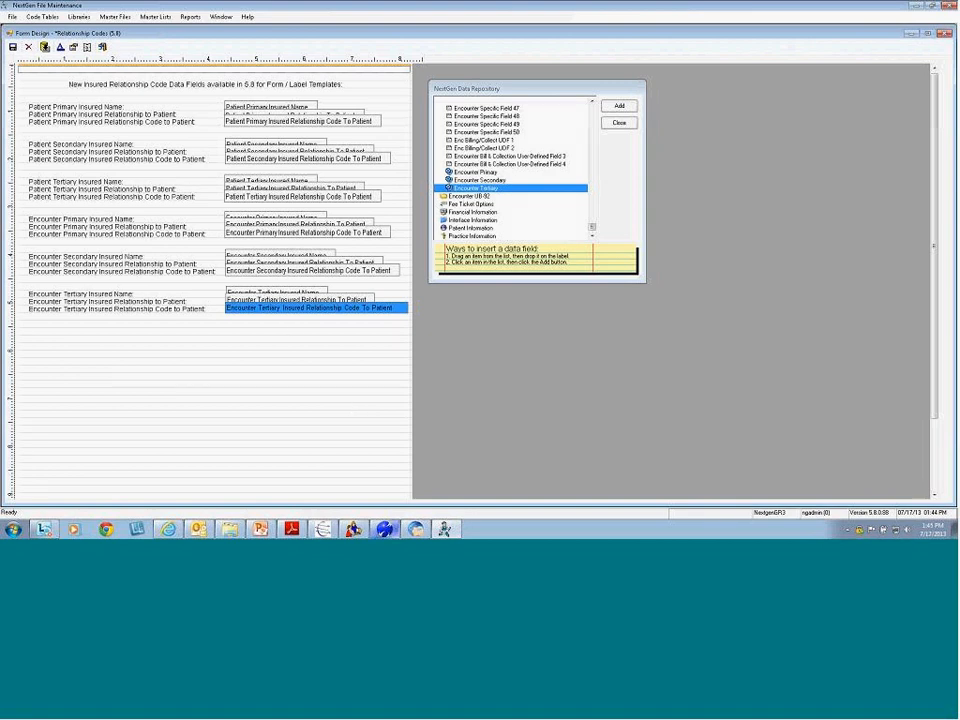
In NextGen PM, look up and open the patient chart for encounter number 1090
mouse_move(389, 533)
click(385, 528)
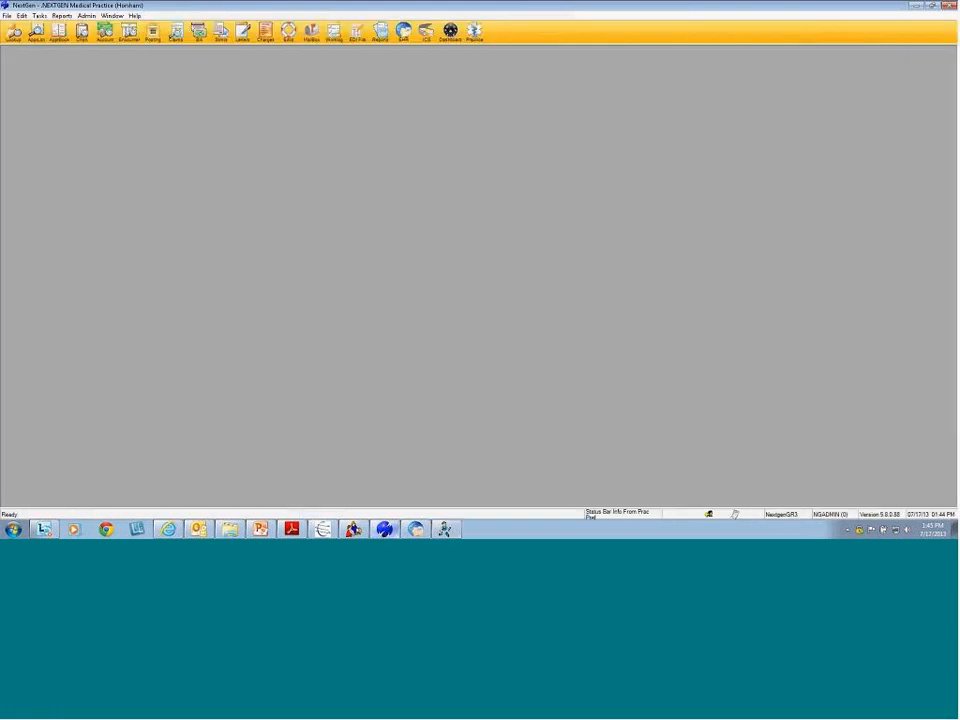
click(60, 30)
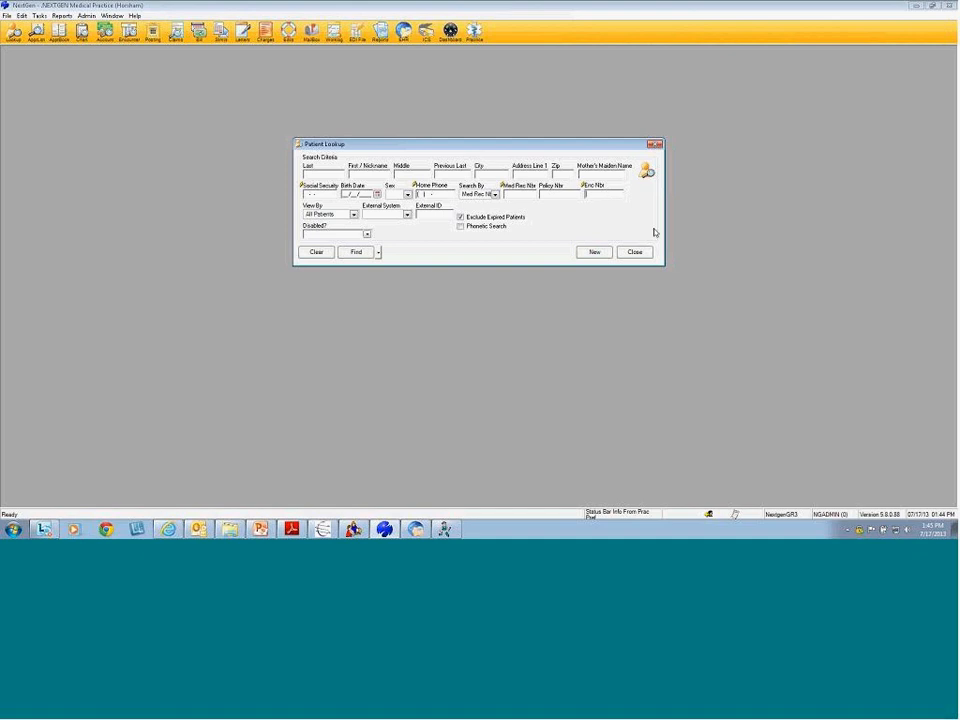
text(1090)
key(Return)
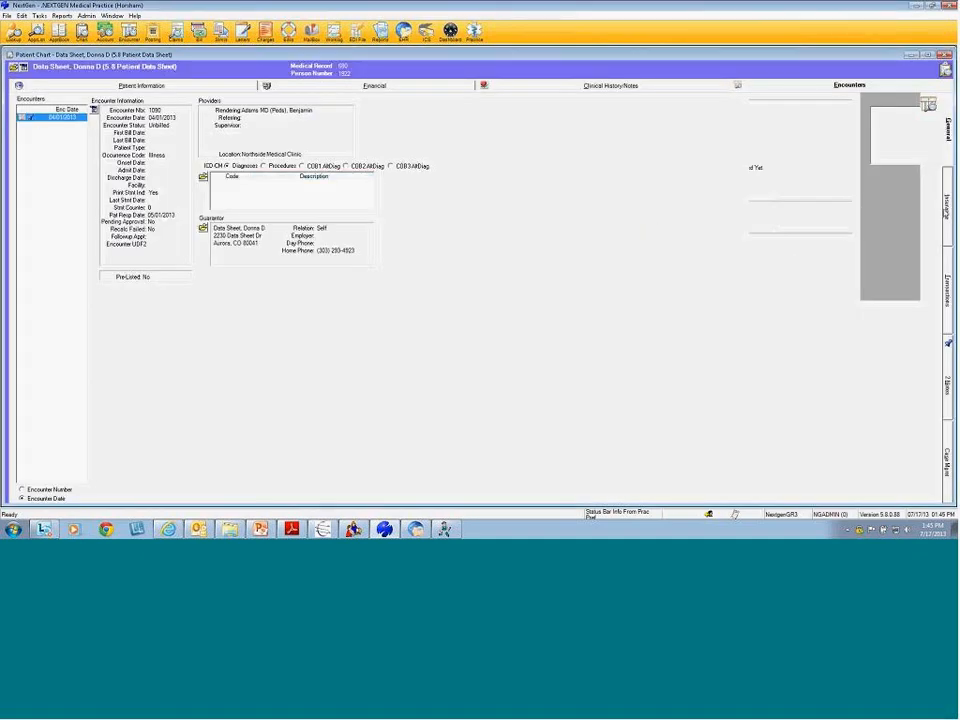
Show the encounter's insurance (Cigna, United Healthcare, Medicaid) and bring up its Print options
click(947, 205)
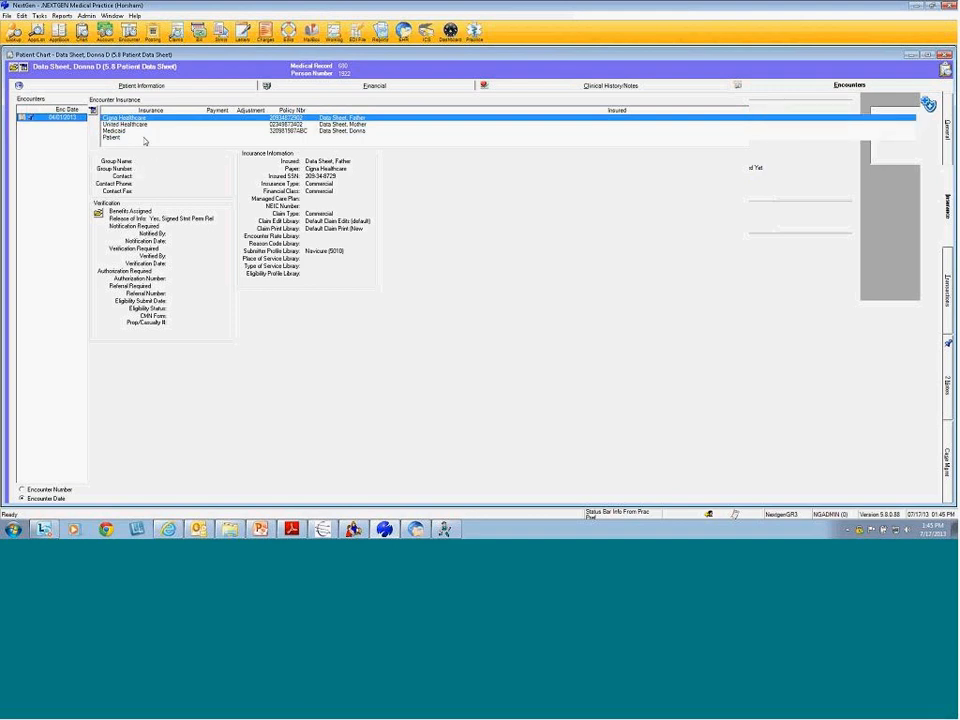
right_click(57, 117)
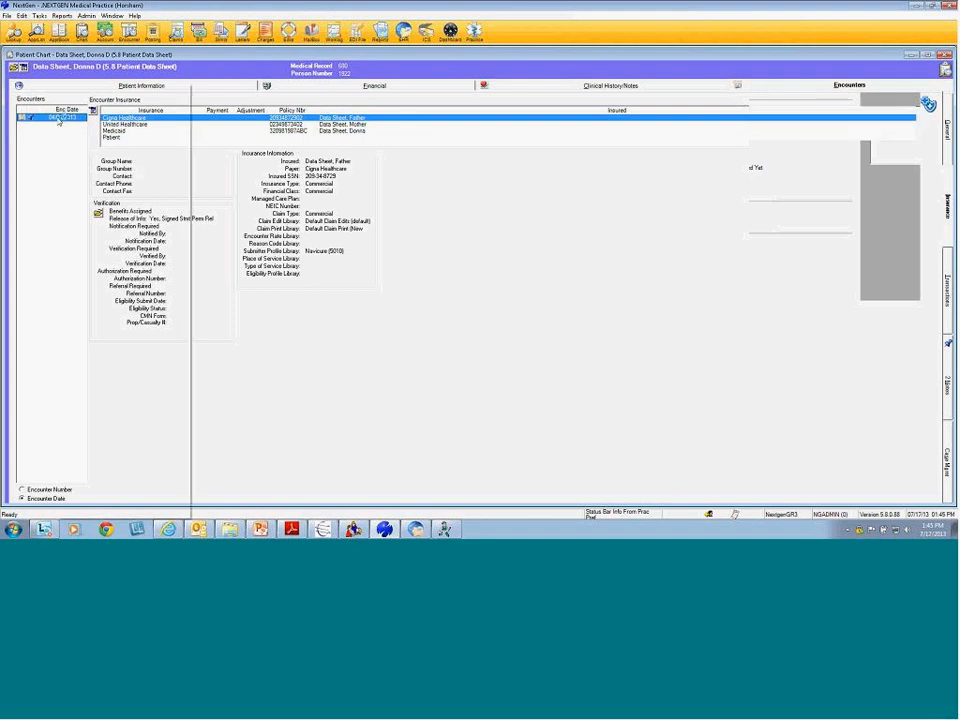
mouse_move(160, 511)
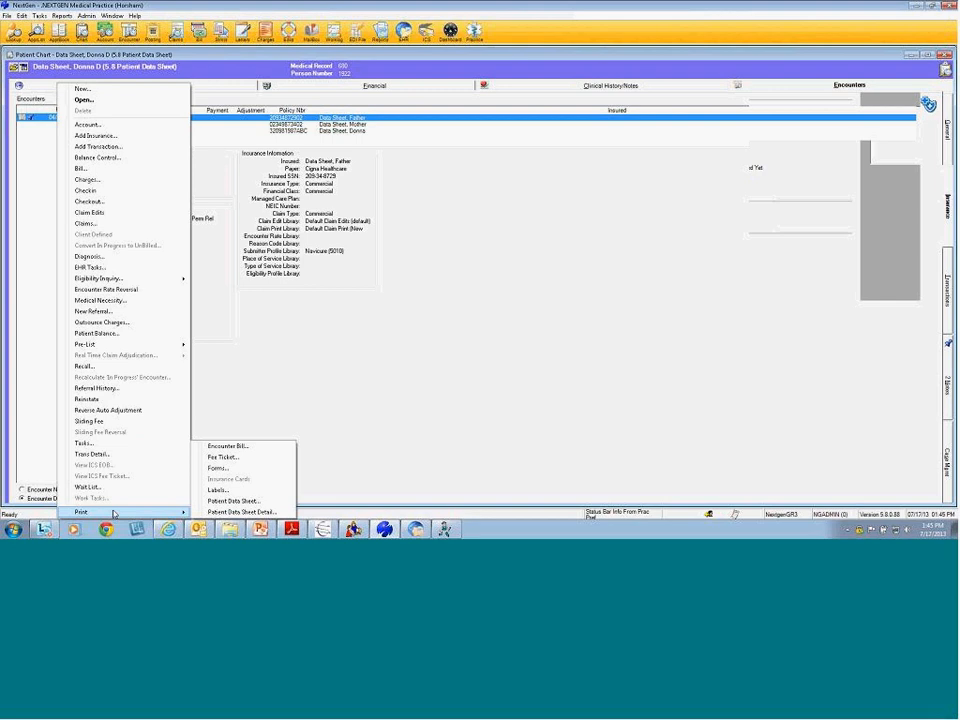
Preview the Relationship Codes (5.8) form for the encounter, maximized
click(238, 469)
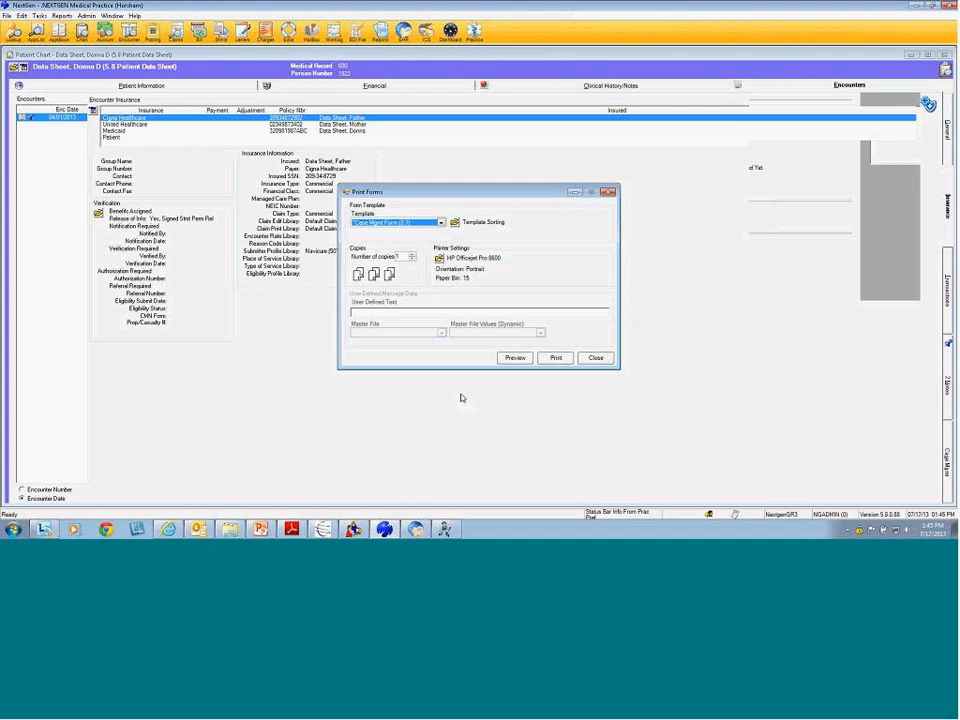
click(441, 222)
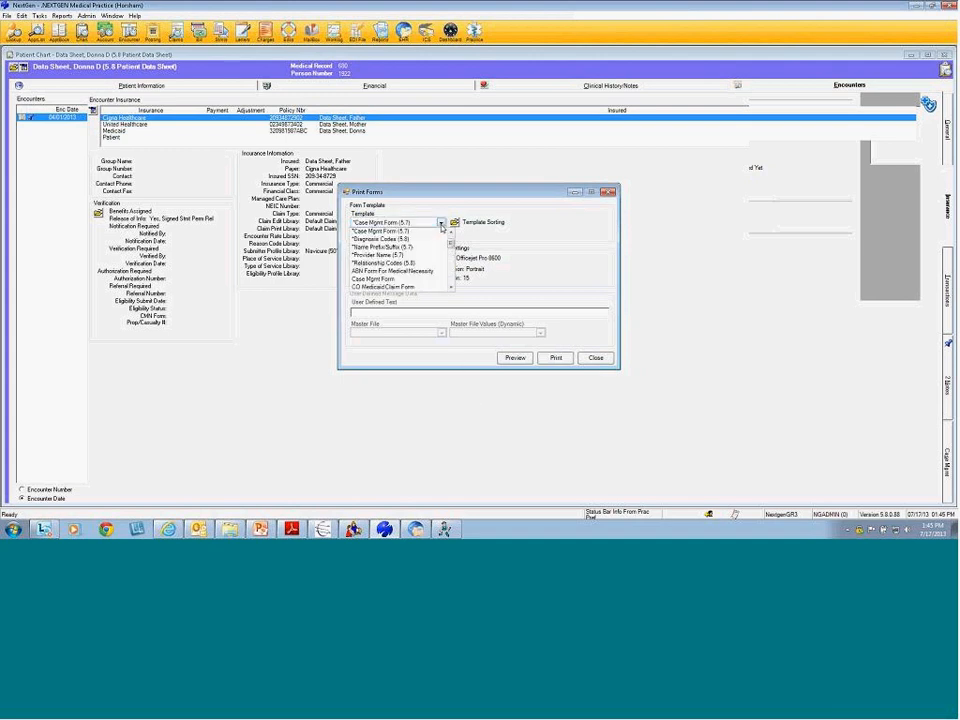
drag(450, 244, 450, 232)
click(409, 272)
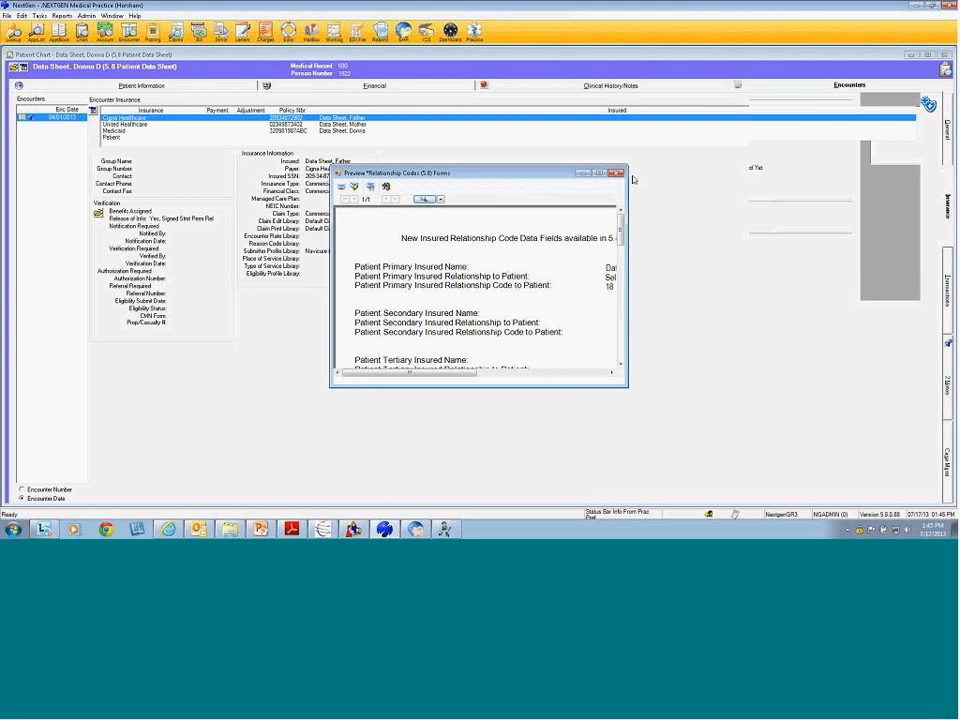
click(600, 173)
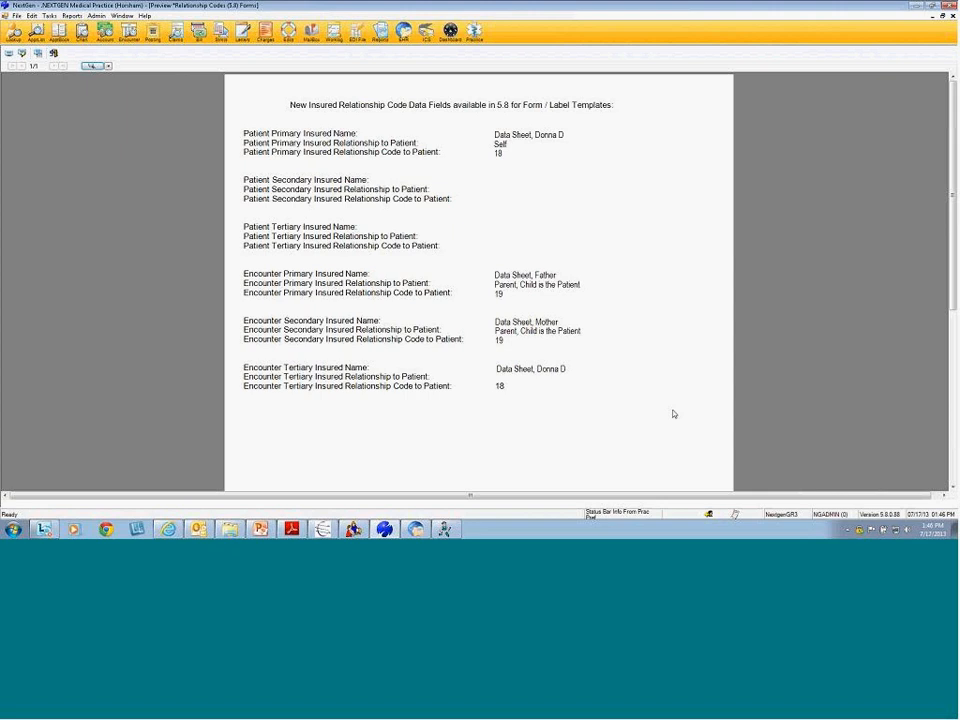
Close the form preview, the Print Forms dialog without printing, and the patient chart
click(952, 17)
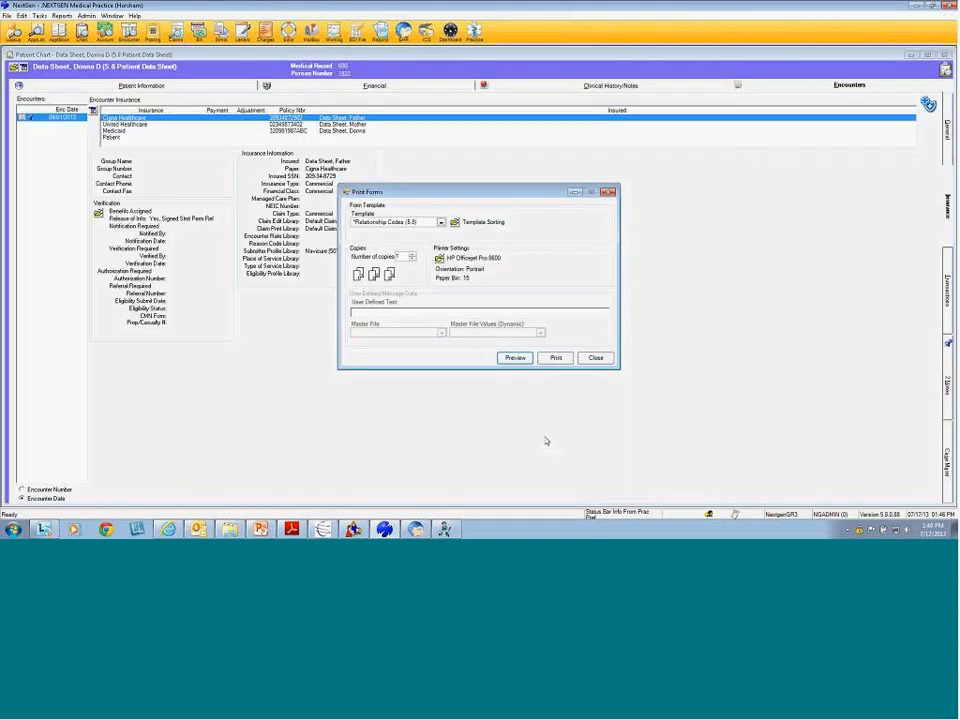
click(596, 358)
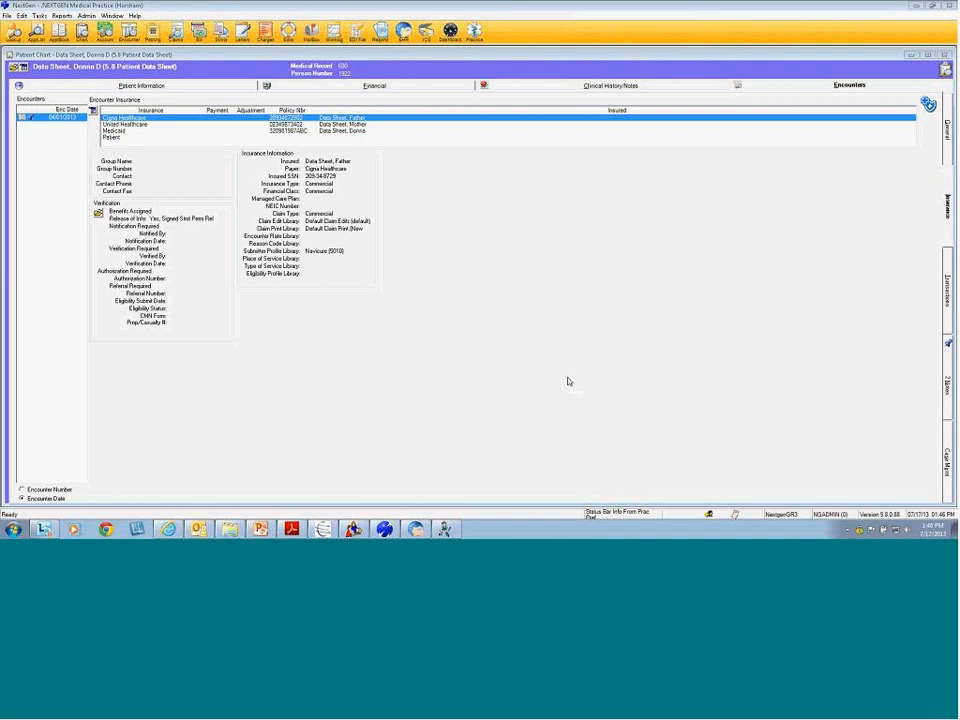
click(946, 54)
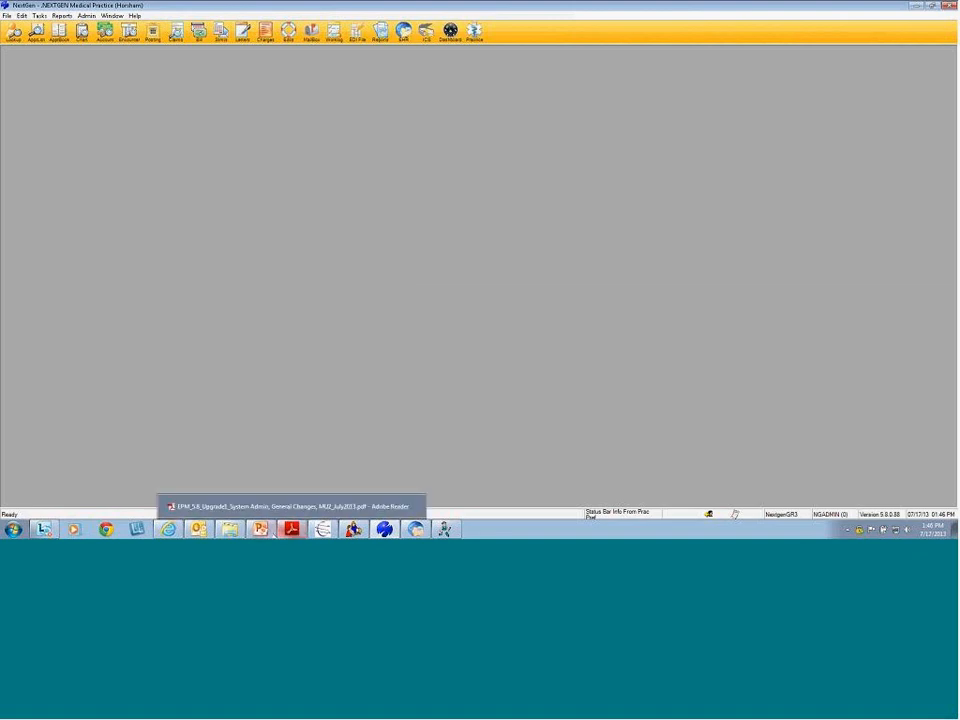
Bring the training PDF forward and page from 14 to 20, the Chart section's HIE Consent page
click(292, 530)
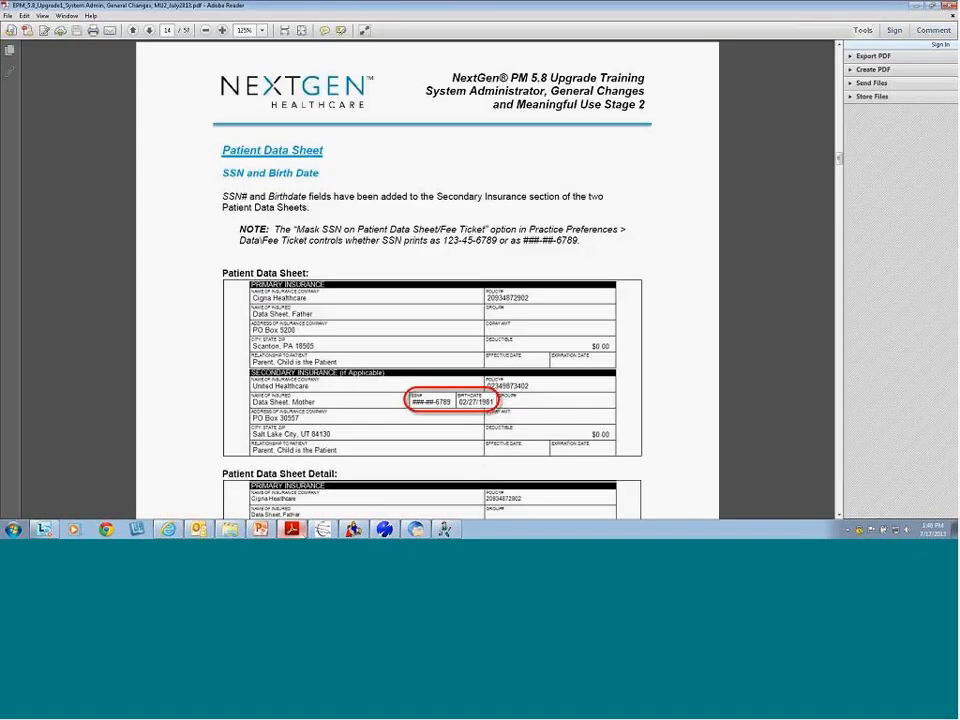
click(149, 30)
click(149, 30)
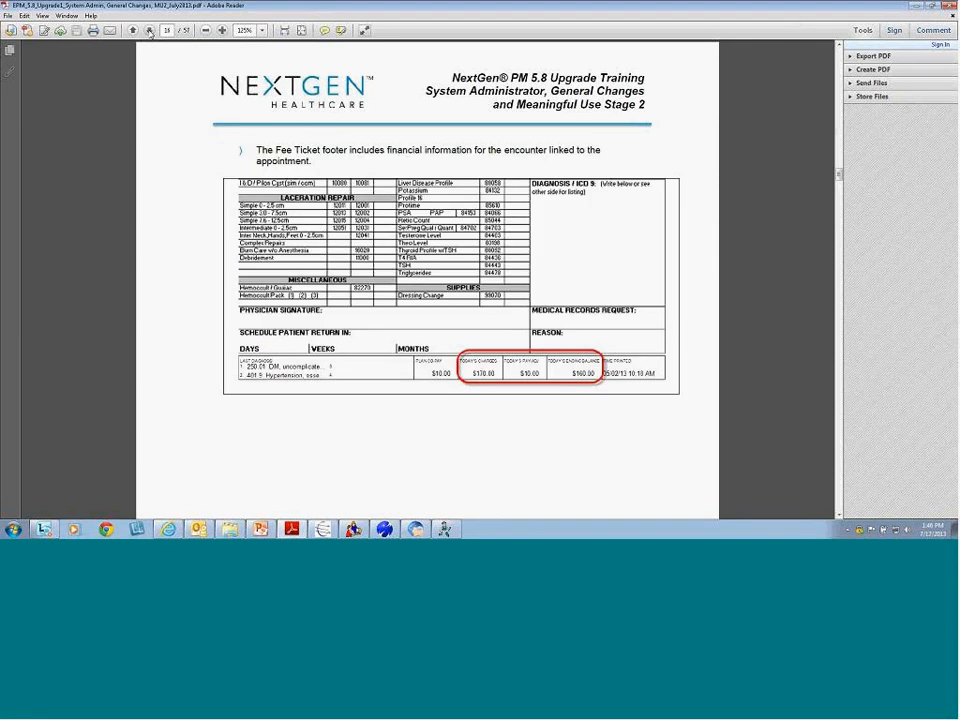
click(149, 30)
click(149, 30)
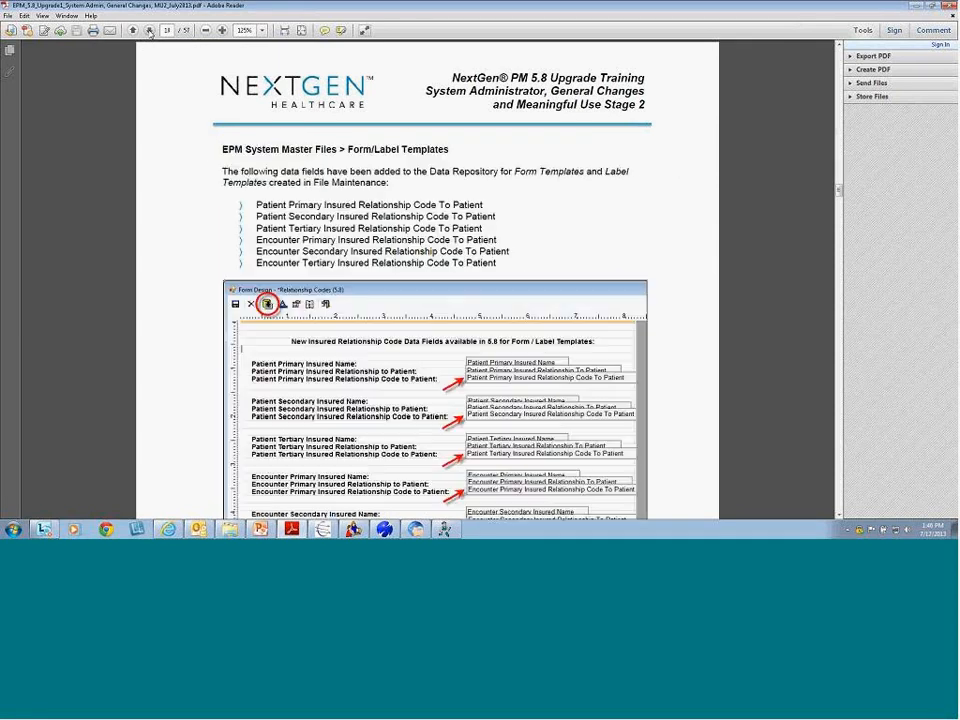
click(149, 30)
click(149, 30)
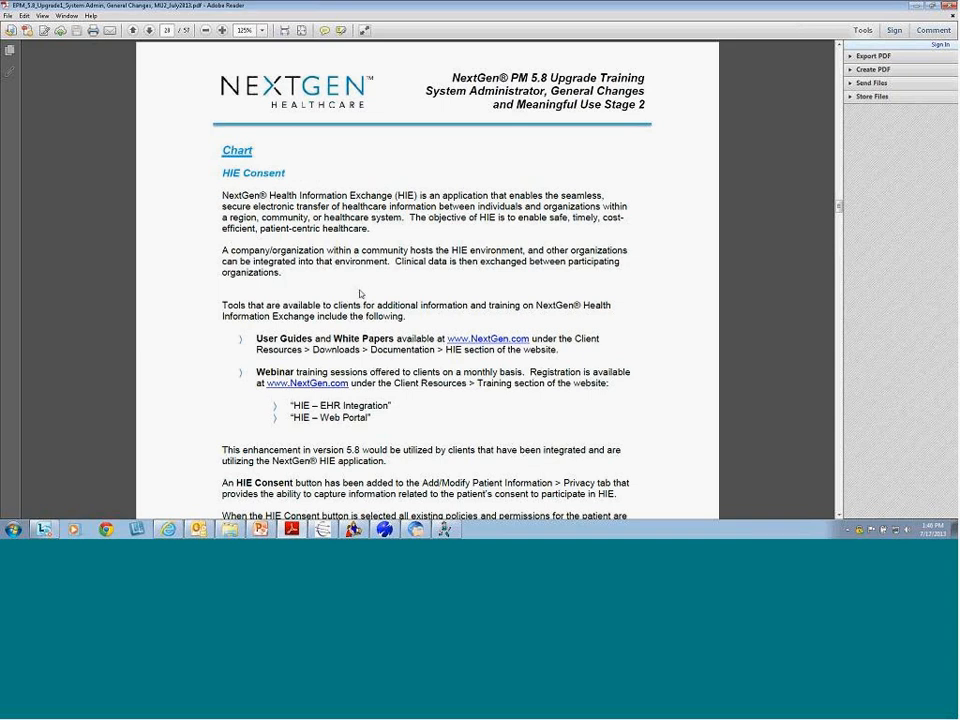
scroll(359, 296, down, 2)
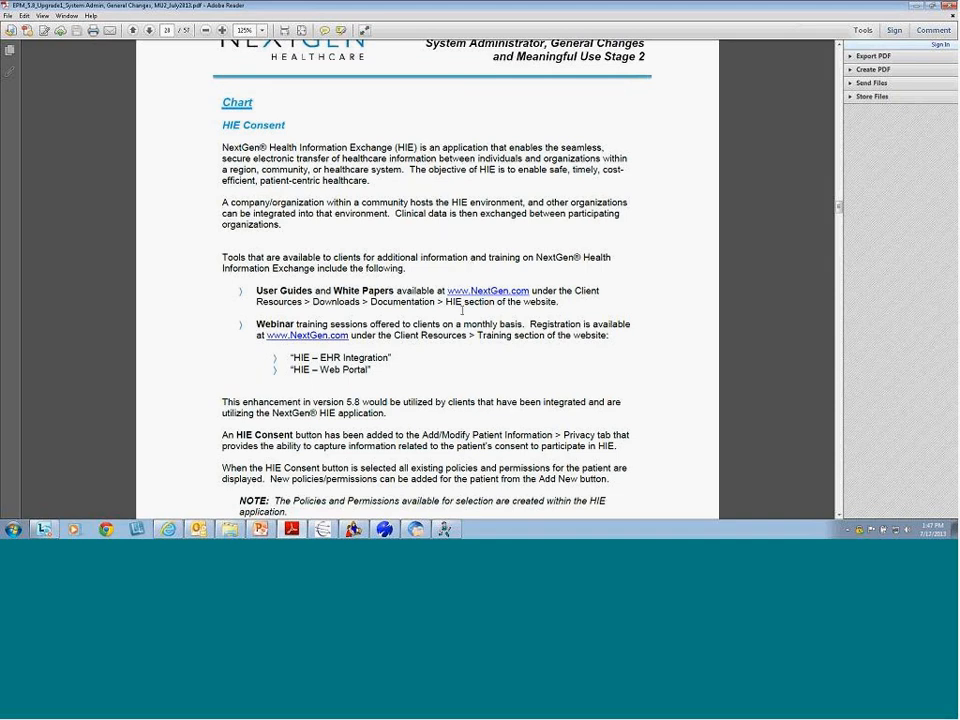
Highlight the User Guides, Webinar training and HIE bullet lines, then clear the highlight
drag(256, 291, 569, 307)
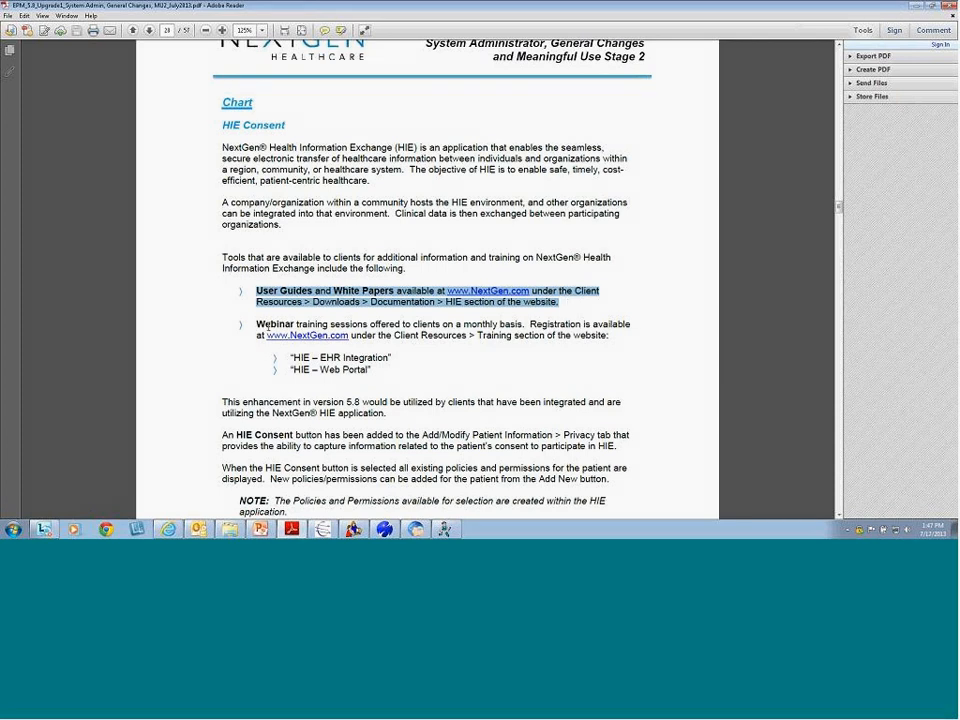
drag(257, 325, 373, 374)
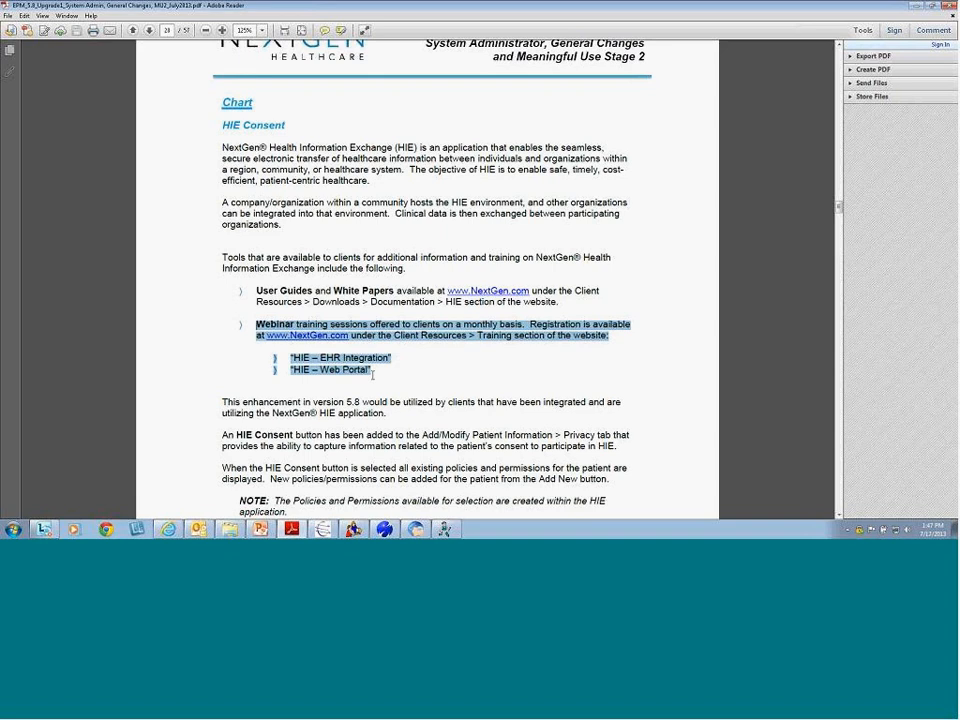
drag(372, 375, 285, 361)
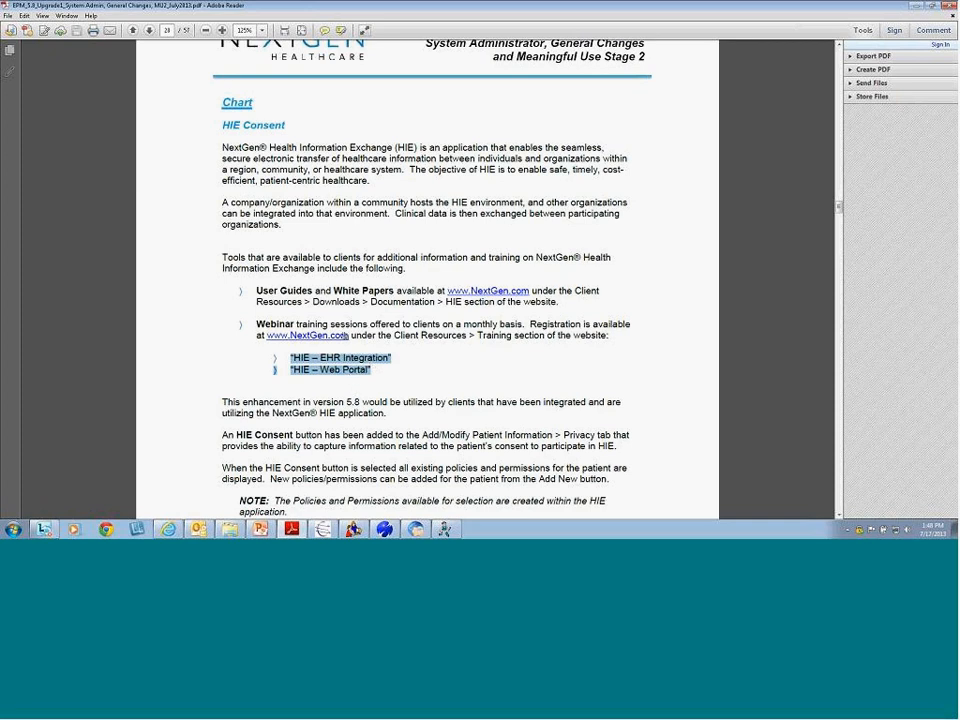
click(361, 391)
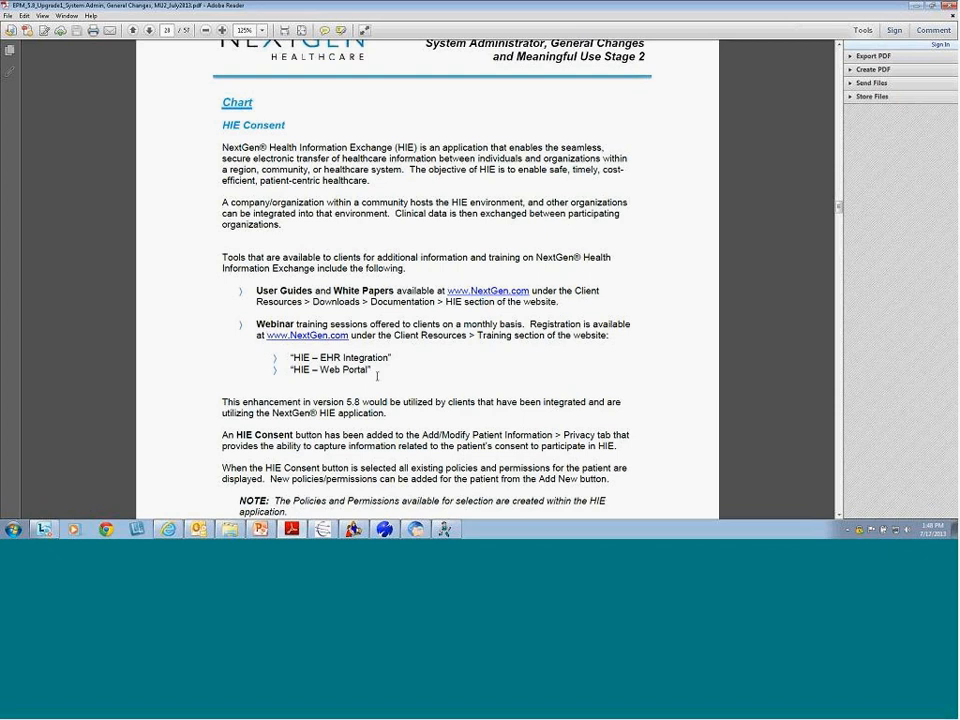
Scroll on to page 21's HIE Consent and Add HIE Consent window screenshot, highlighting 'HIE Consent'
scroll(392, 357, down, 5)
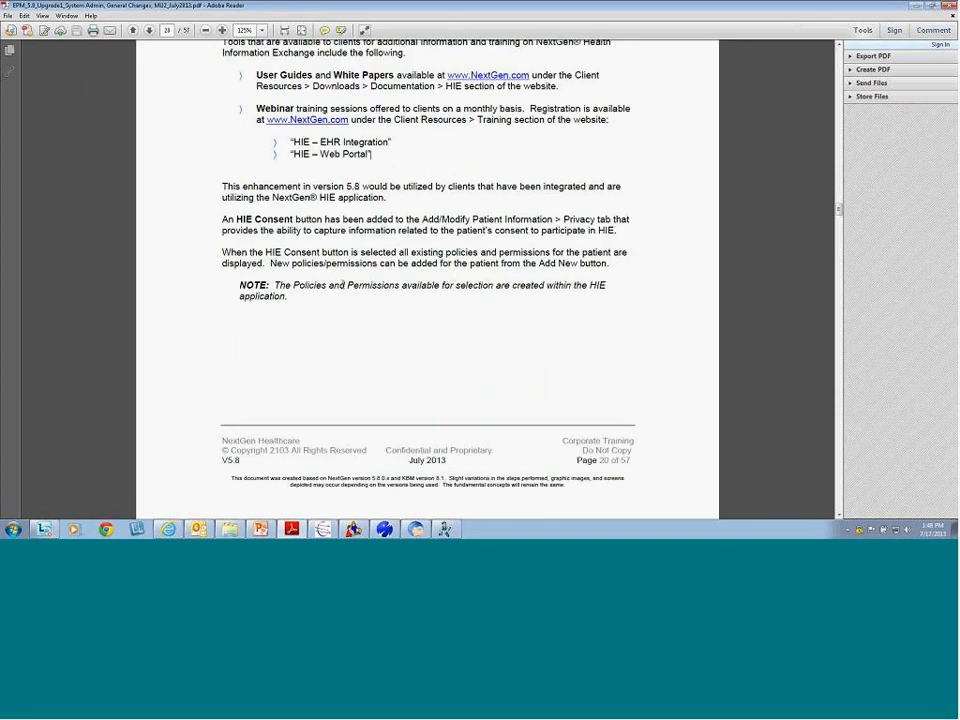
scroll(257, 209, down, 1)
drag(237, 195, 293, 196)
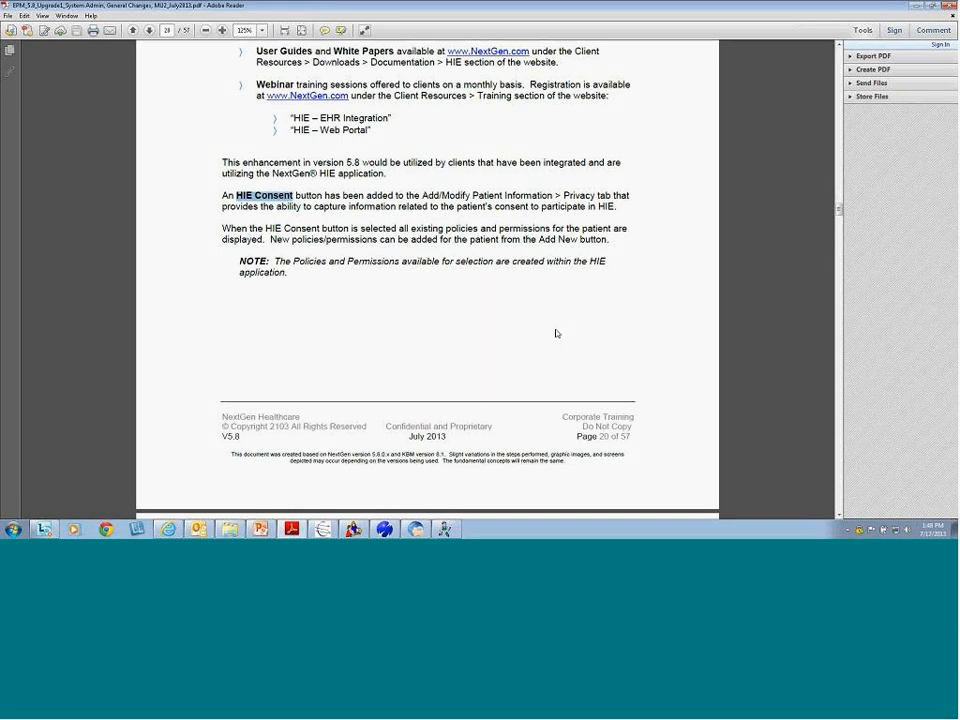
scroll(399, 360, down, 8)
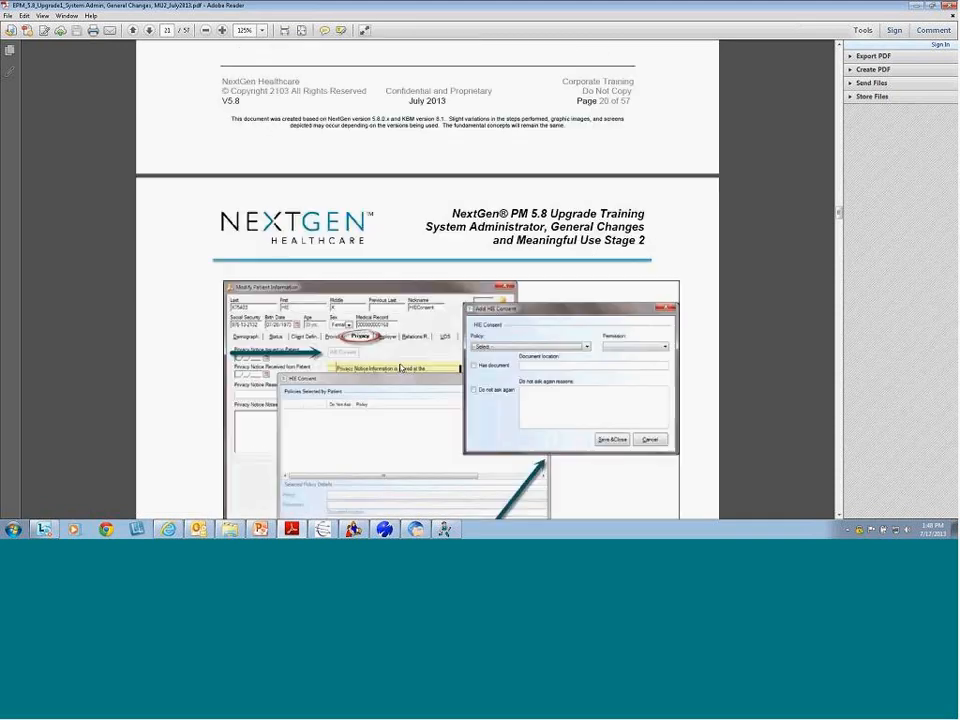
scroll(400, 363, down, 3)
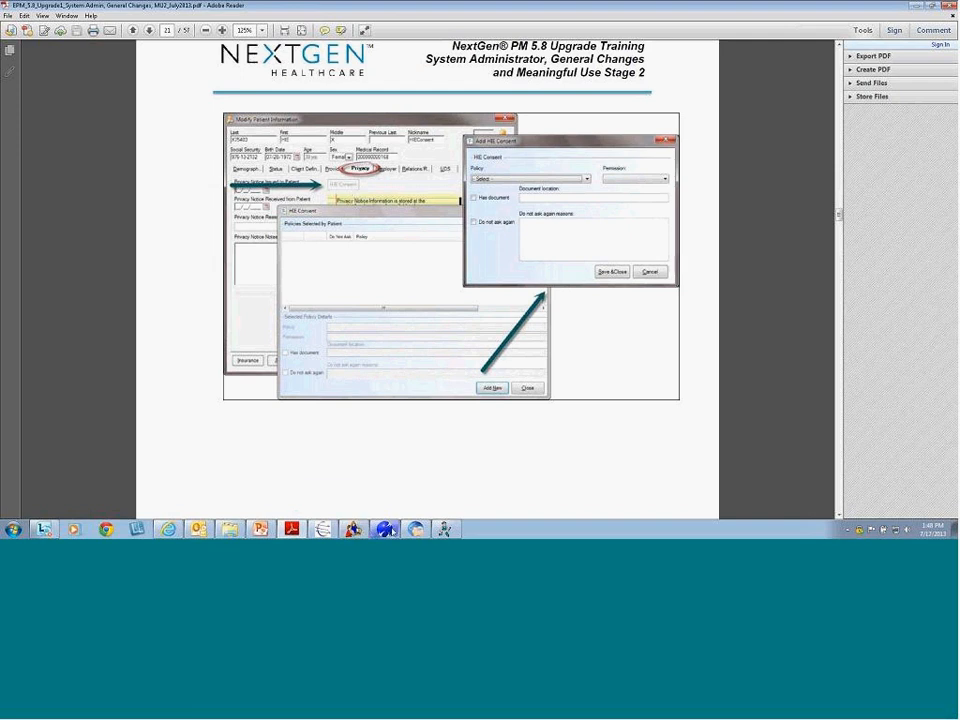
mouse_move(392, 531)
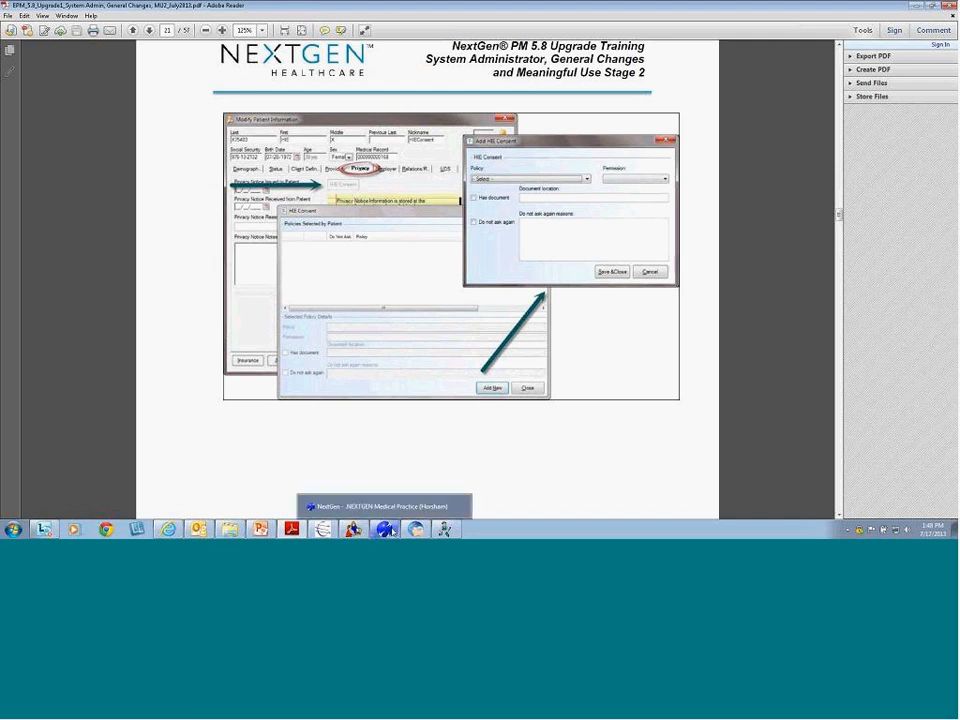
Back in NextGen PM, open the test patient's chart by searching their medical record number
click(388, 530)
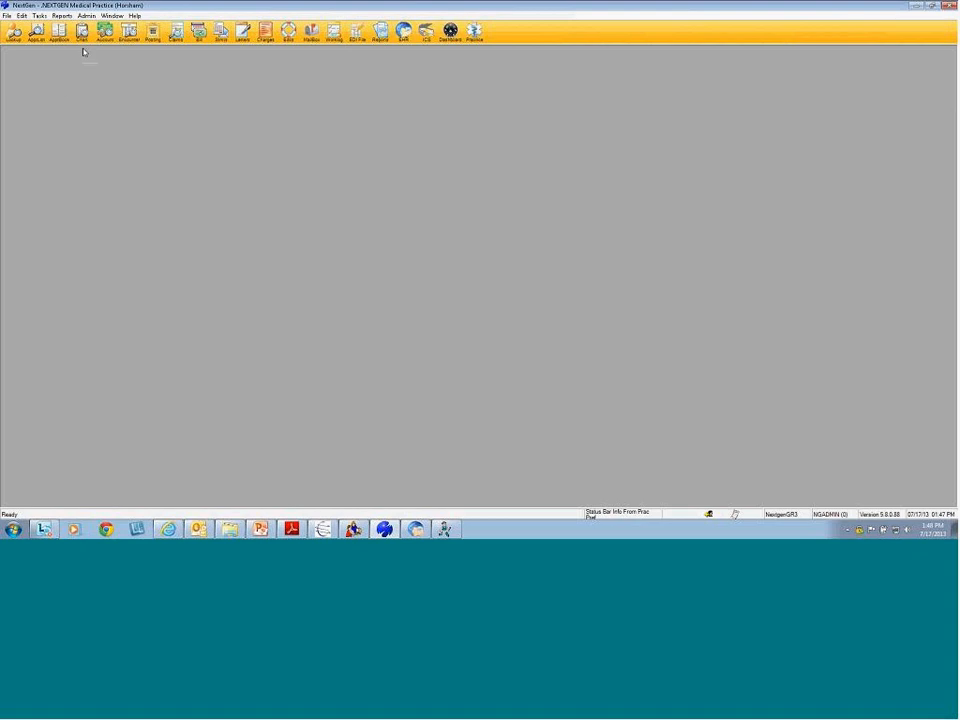
click(78, 32)
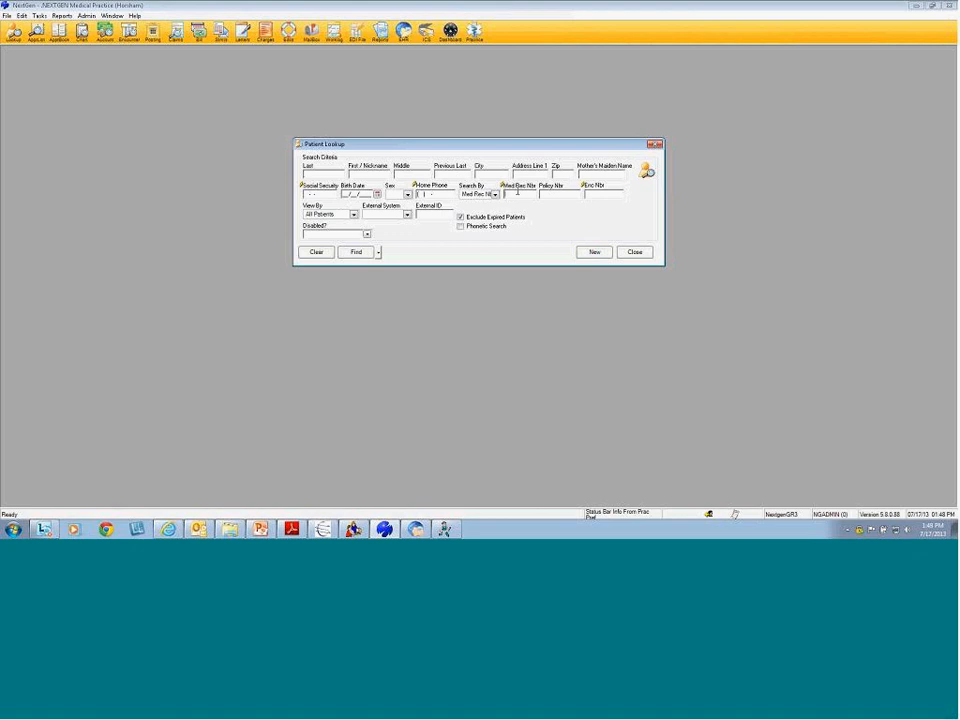
click(537, 194)
text(680)
key(Return)
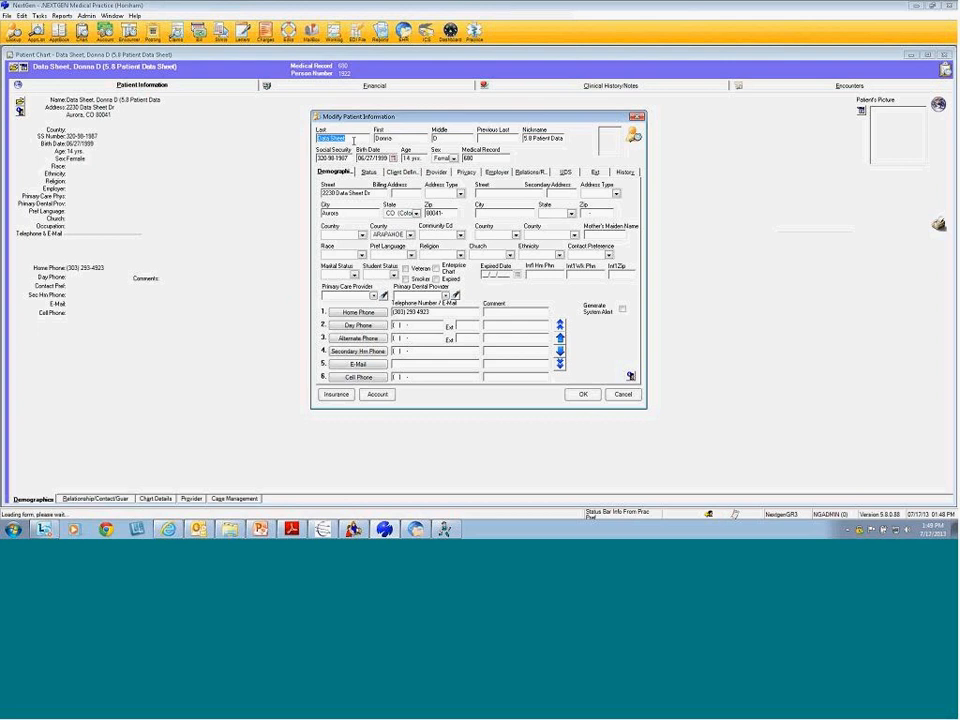
Show the patient's Privacy tab (notice issued 04/01/2013) and compare it with the PDF's HIE consent slides
click(465, 173)
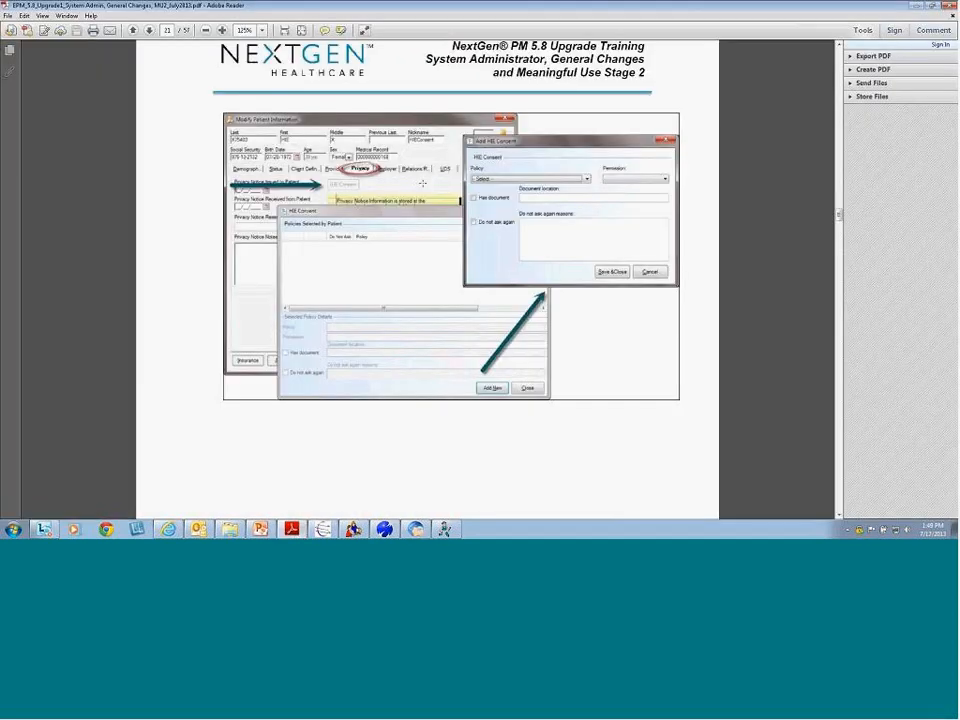
click(322, 529)
scroll(405, 489, down, 15)
scroll(421, 439, down, 8)
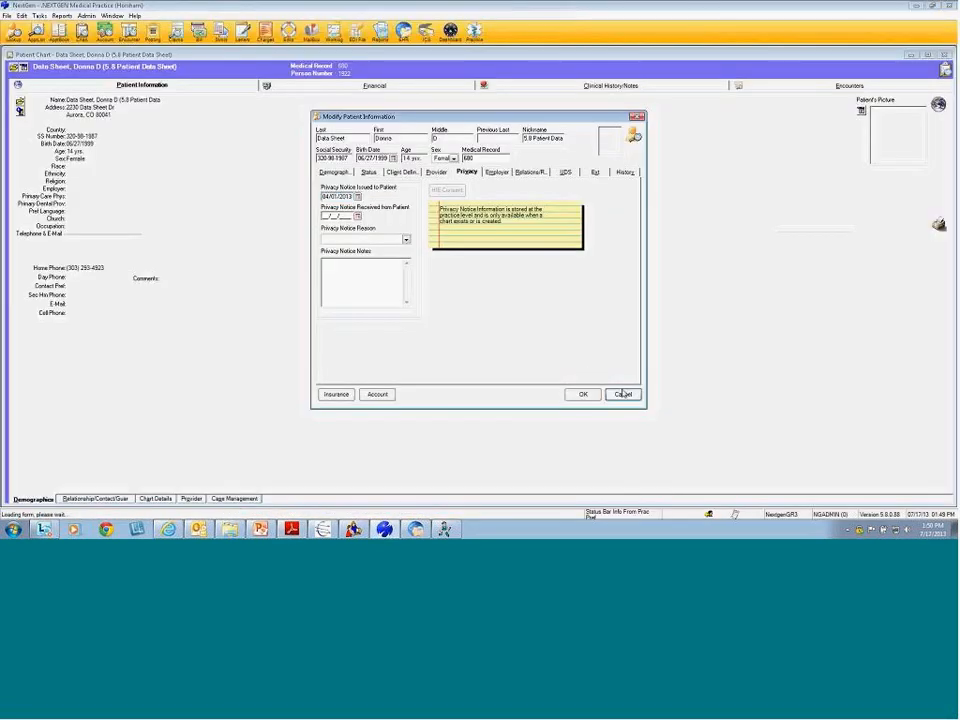
Discard the patient information edits, minimize the chart, and switch to NextGen File Maintenance
click(622, 394)
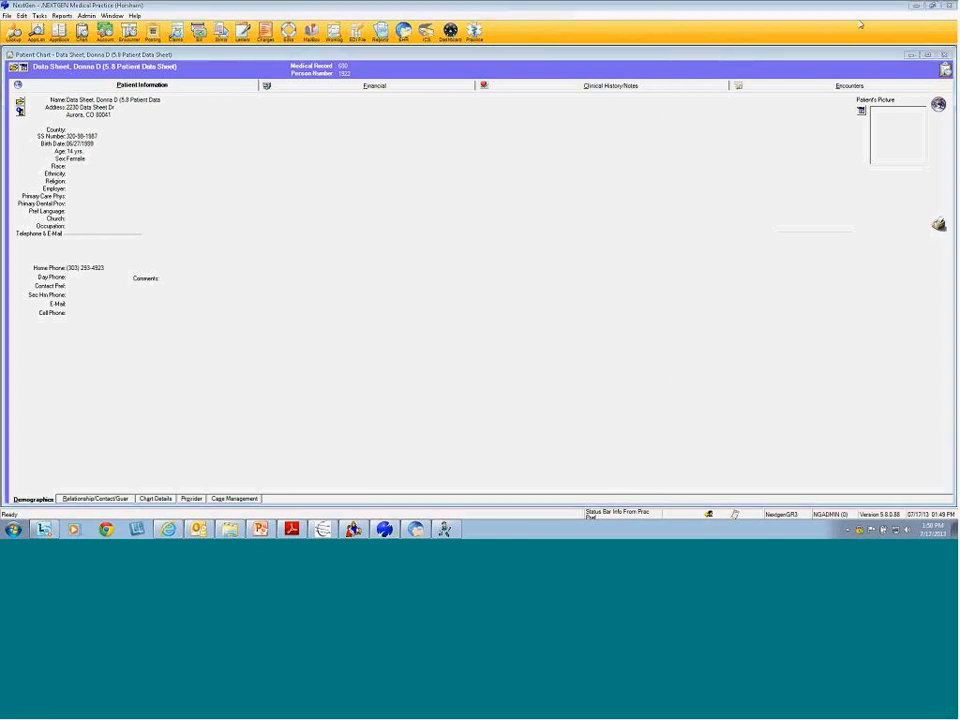
click(911, 55)
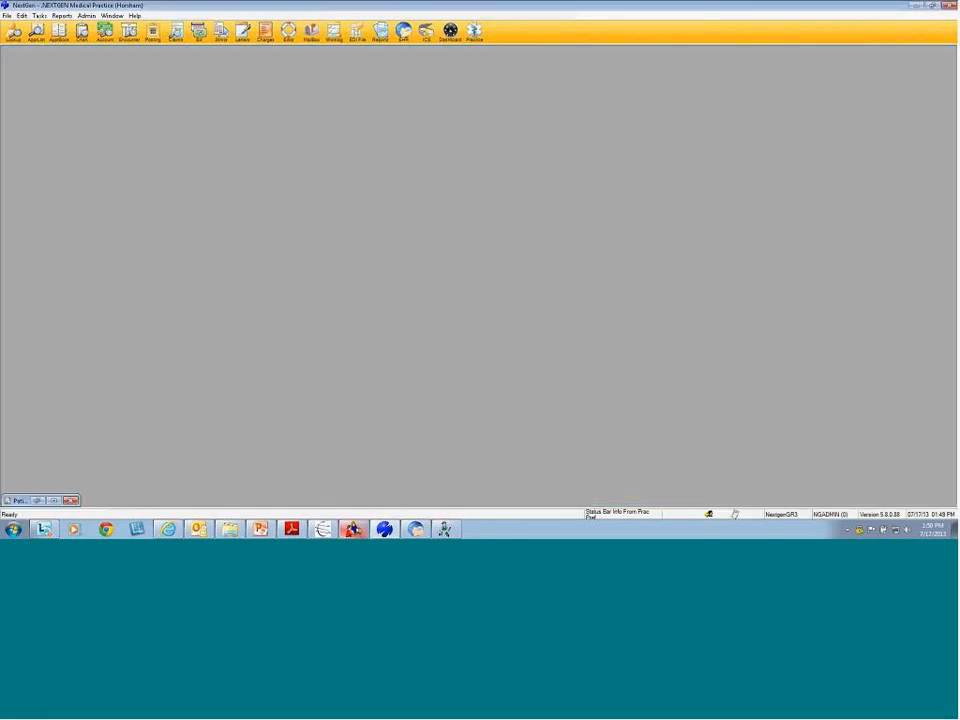
mouse_move(355, 527)
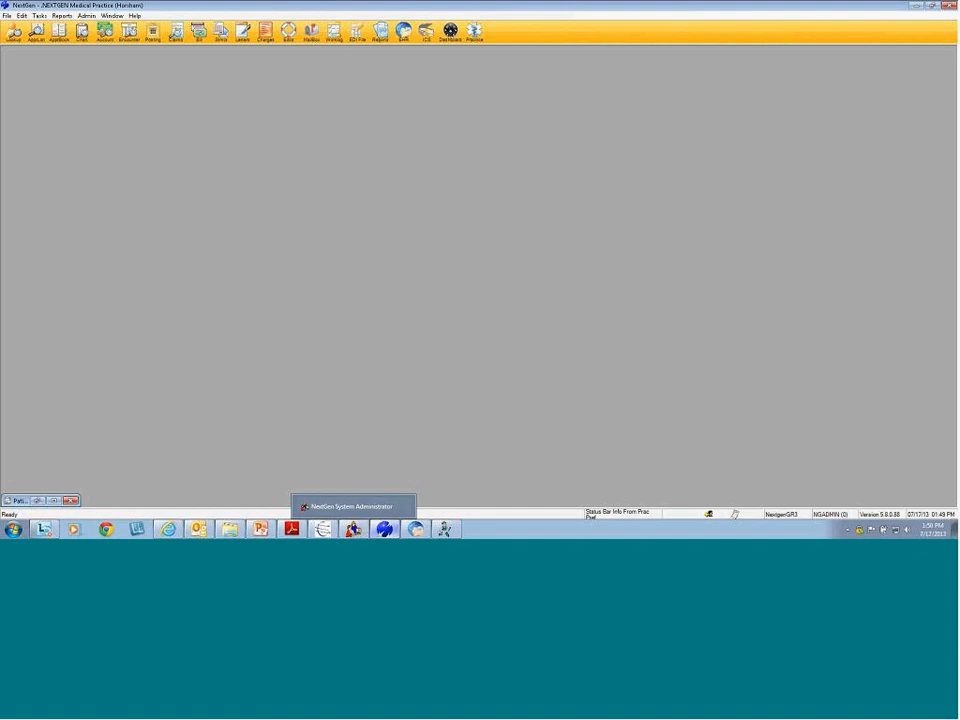
mouse_move(385, 528)
click(383, 506)
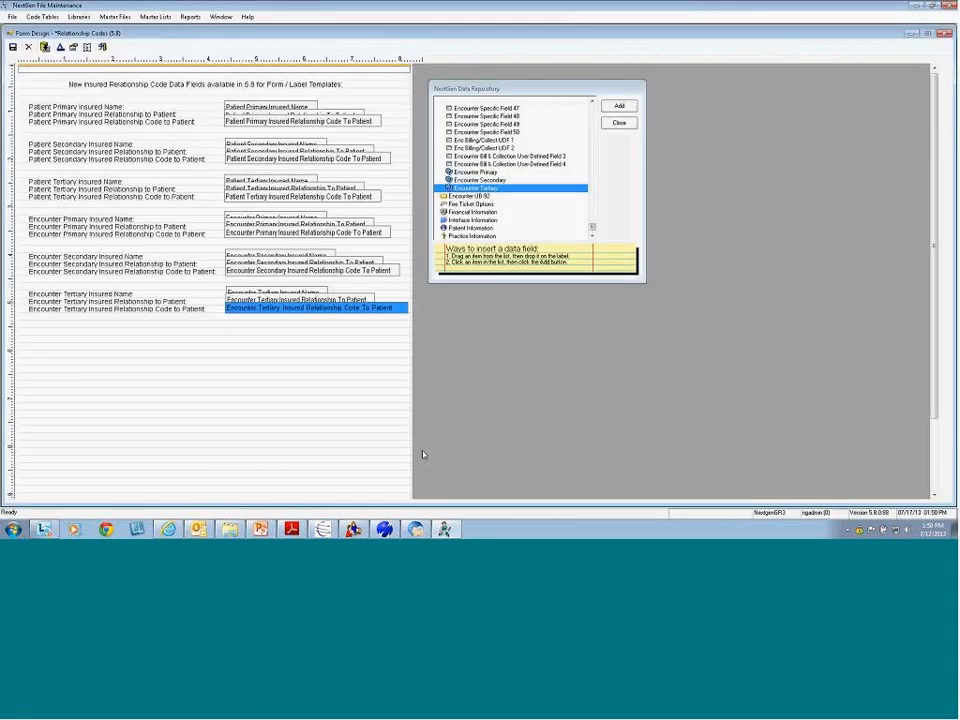
Close the data repository and the Relationship Codes form design without saving changes
click(619, 123)
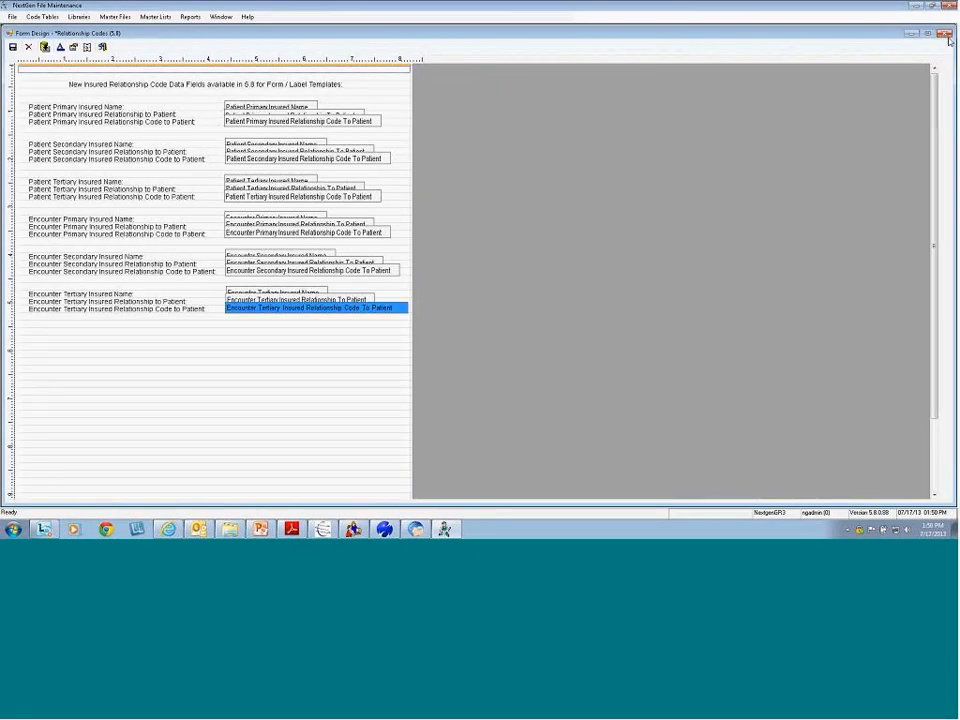
click(944, 33)
click(488, 298)
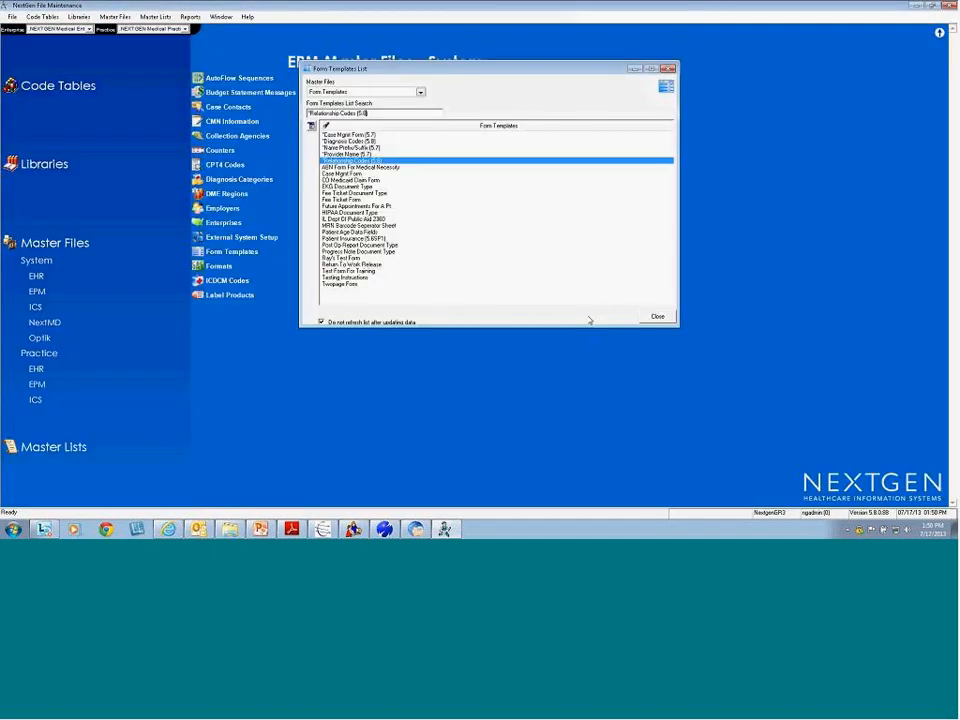
Close the Form Templates List and open the Horsham practice's Preferences at its Alerts settings
click(657, 258)
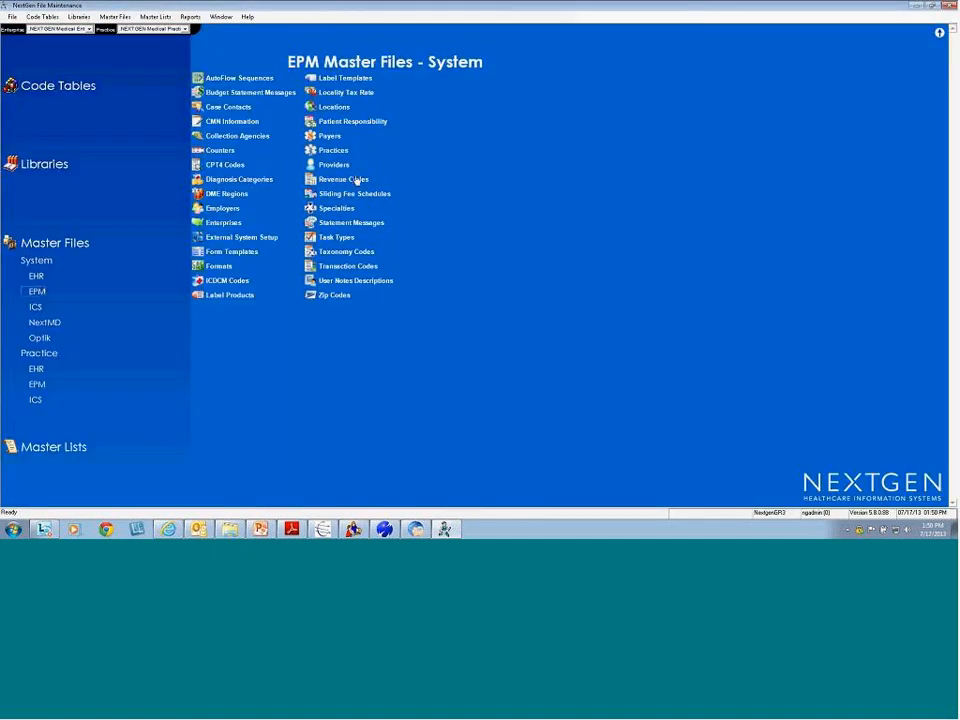
click(331, 150)
double_click(385, 134)
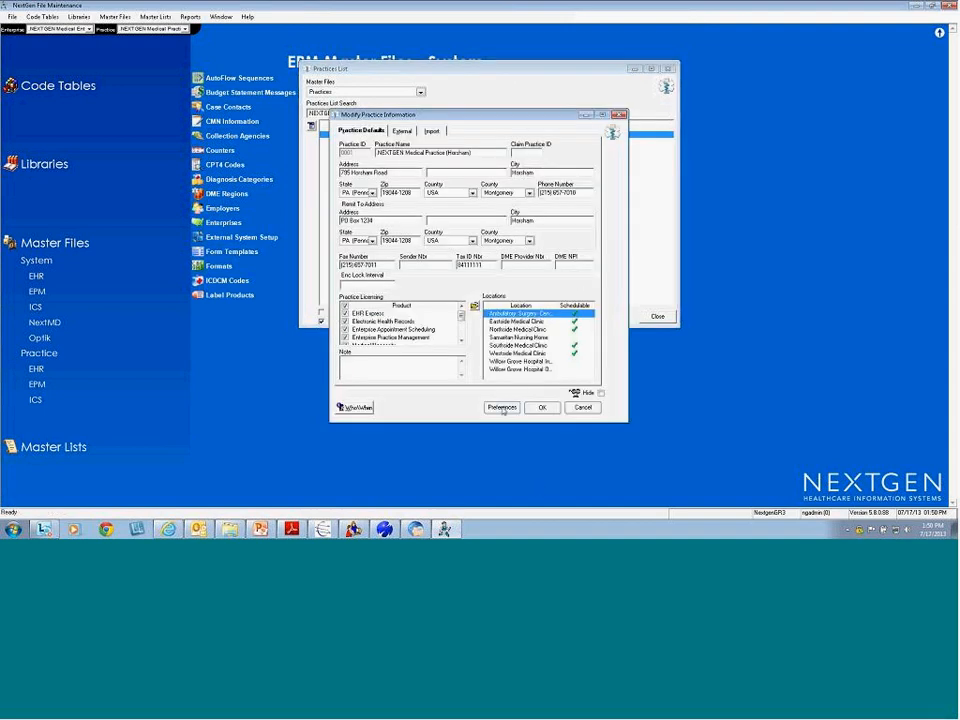
click(502, 407)
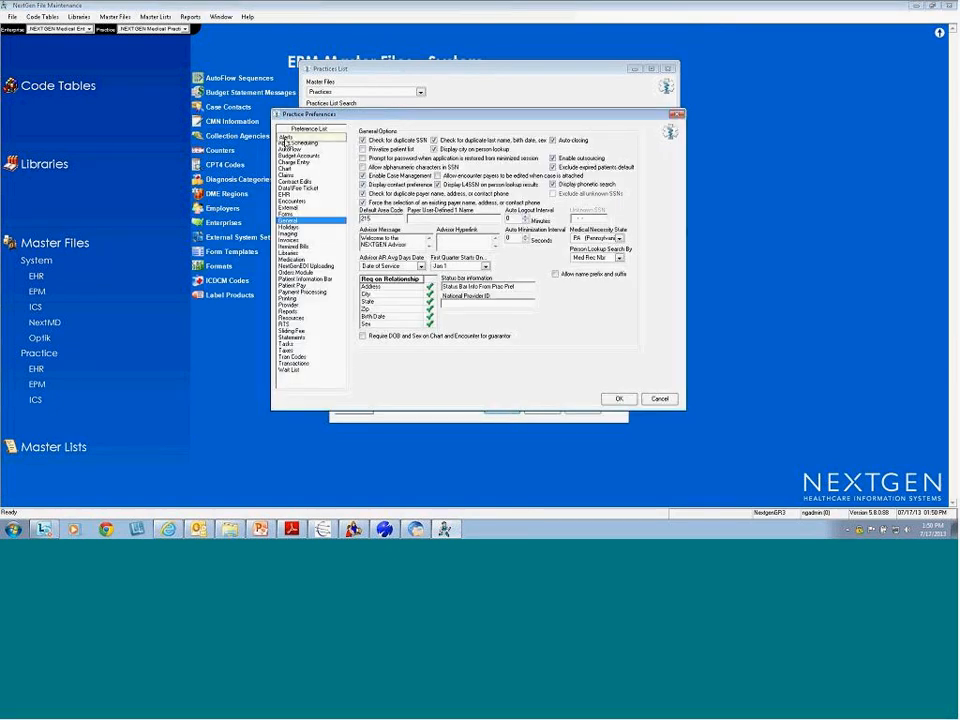
click(285, 137)
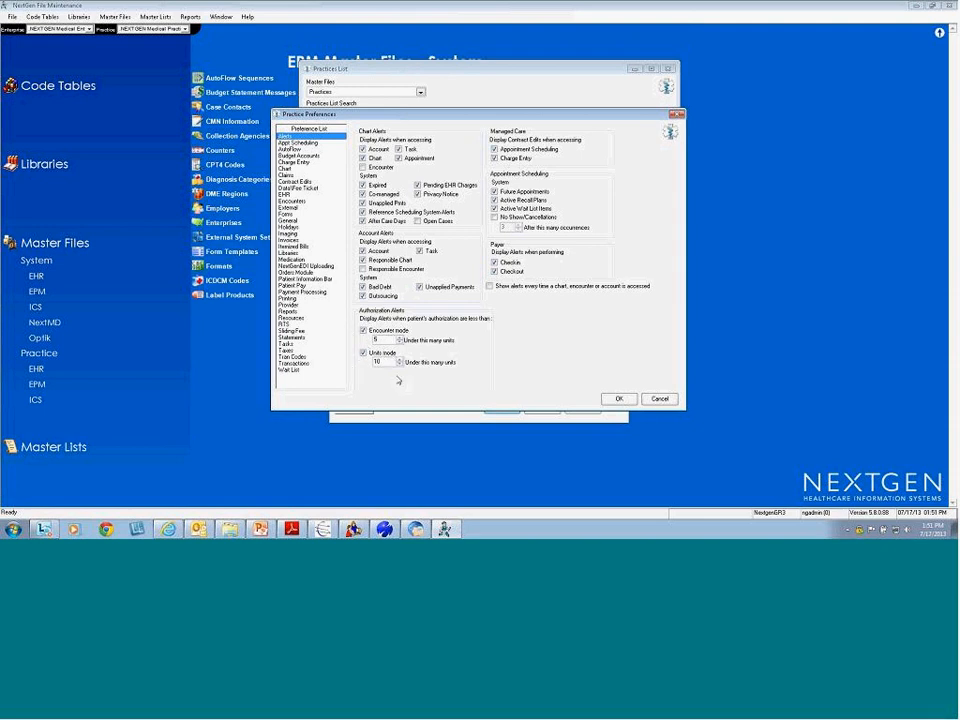
click(363, 333)
click(363, 333)
click(363, 333)
click(364, 353)
click(364, 353)
click(363, 330)
click(364, 353)
Confirm the practice dialogs, then open the test patient's chart at encounter 1109, dismissing its alerts
click(617, 398)
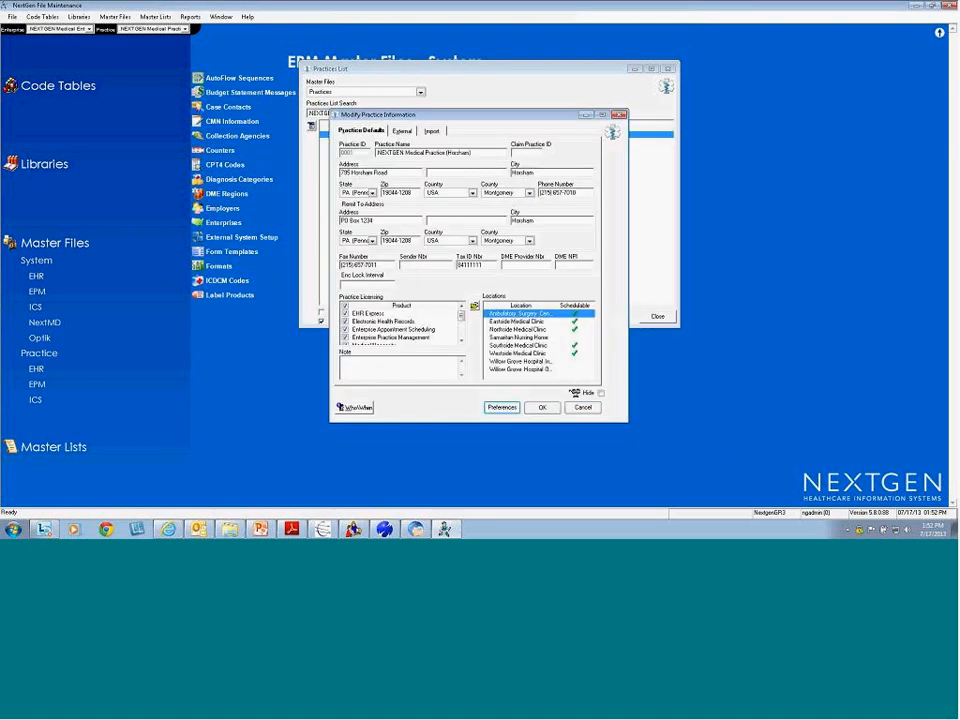
click(542, 410)
click(384, 529)
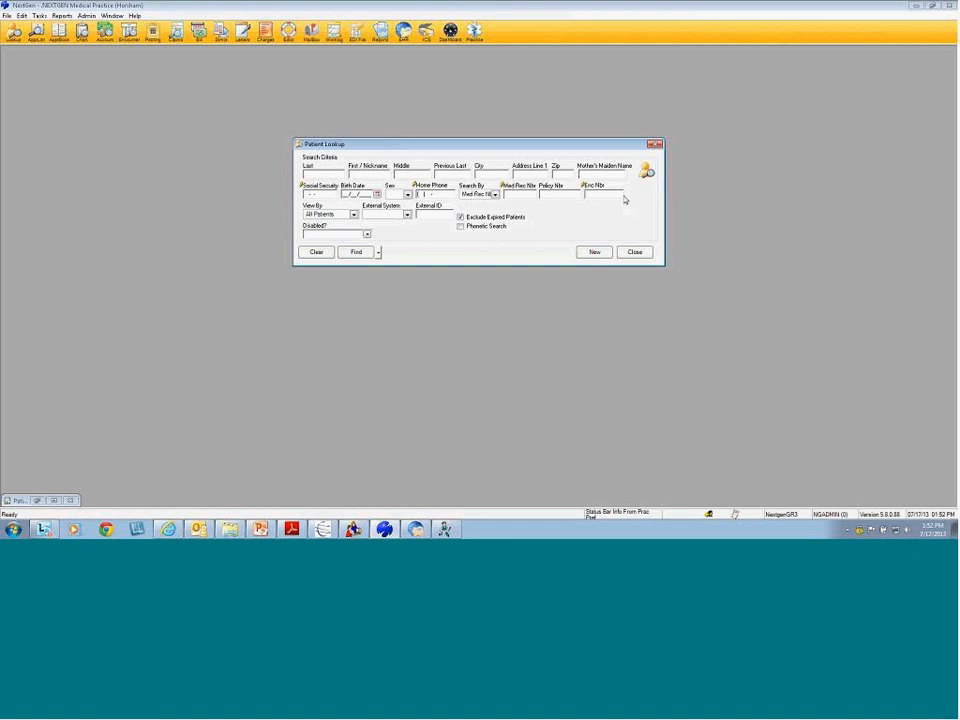
text(1109)
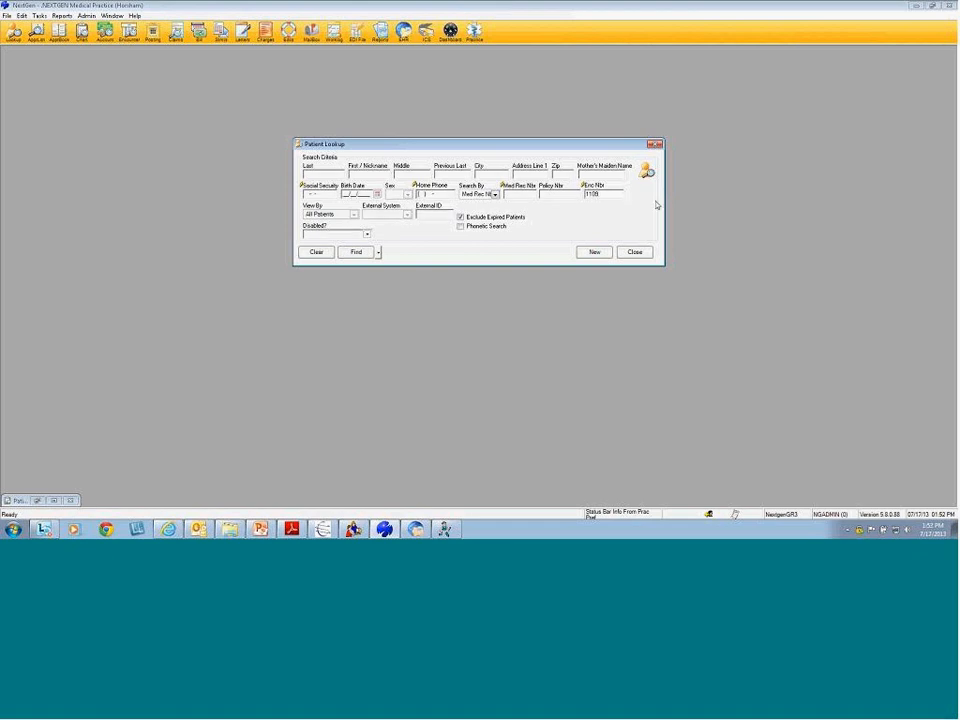
click(356, 252)
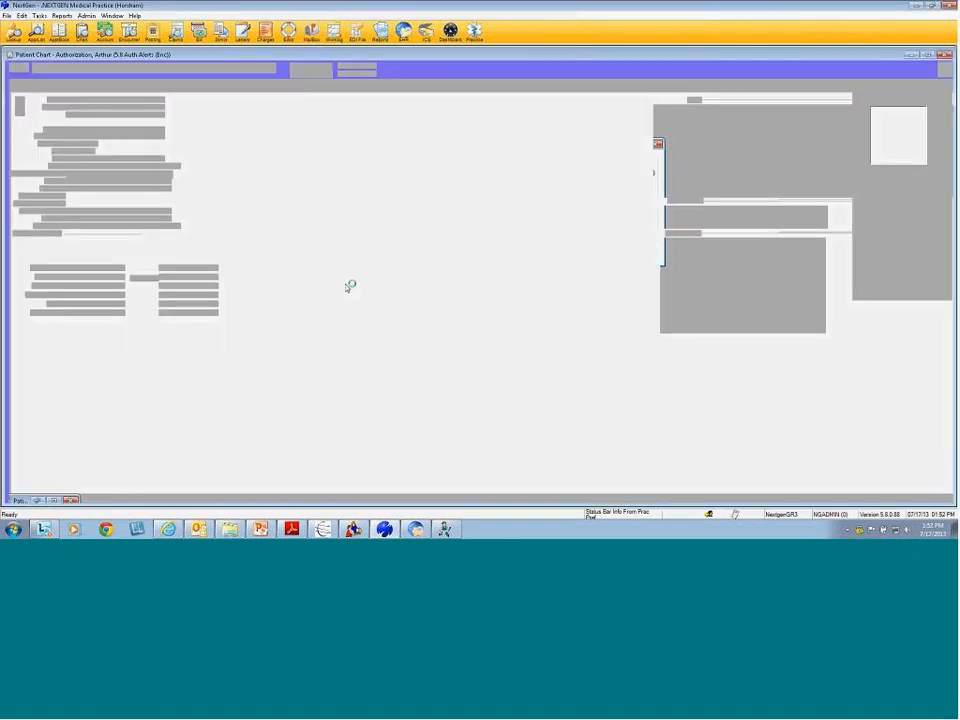
click(619, 227)
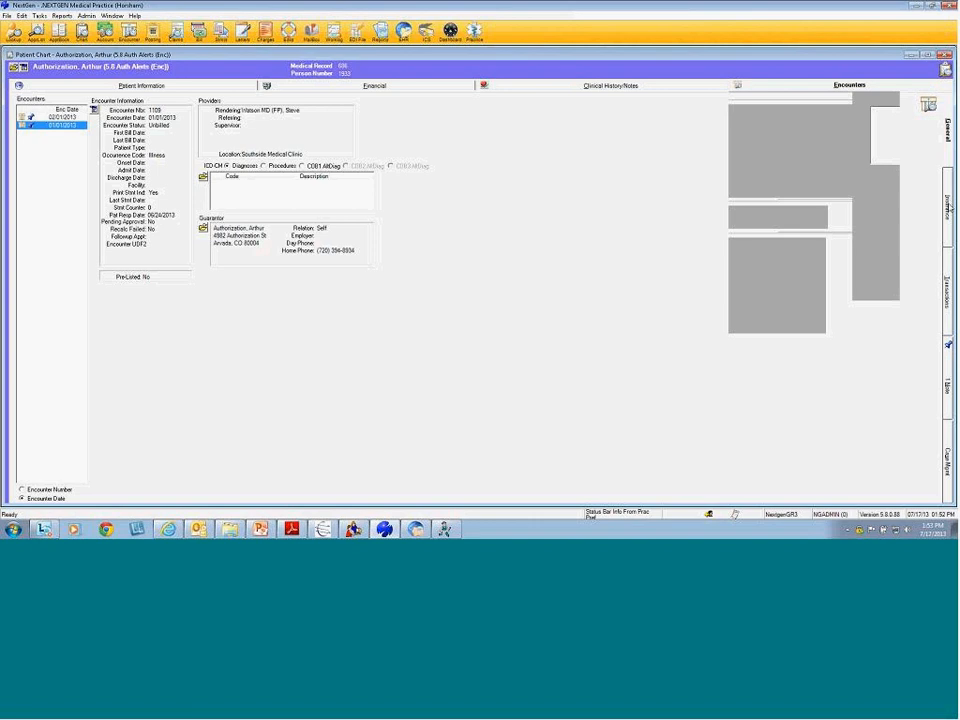
Review the United Healthcare authorization (6 encounters, 1 used, 5 left), then cancel back to the authorization list
click(947, 207)
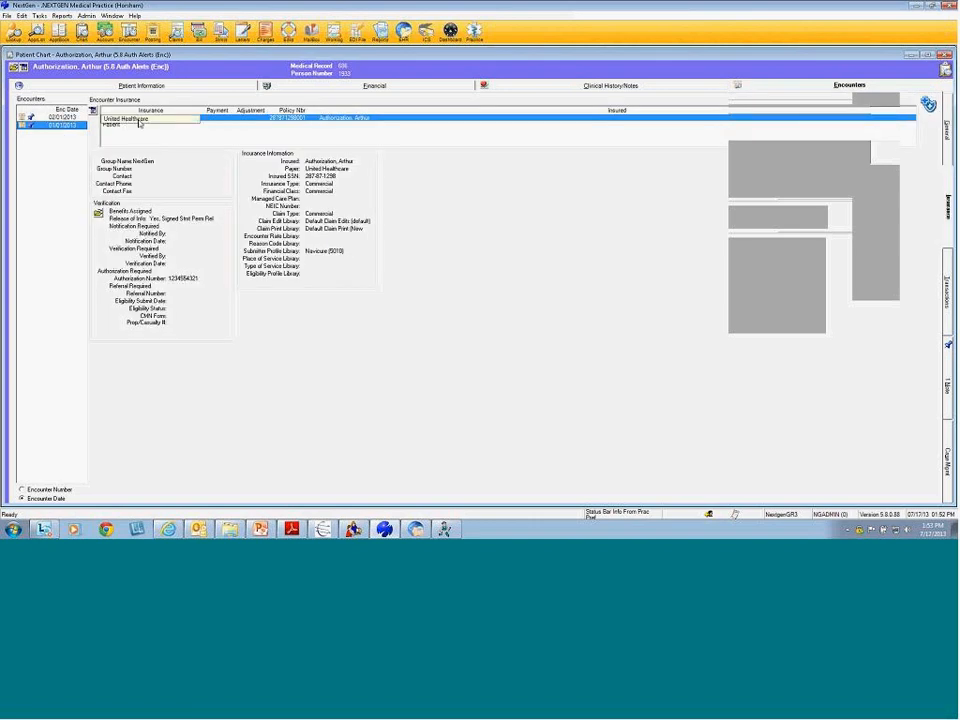
right_click(176, 121)
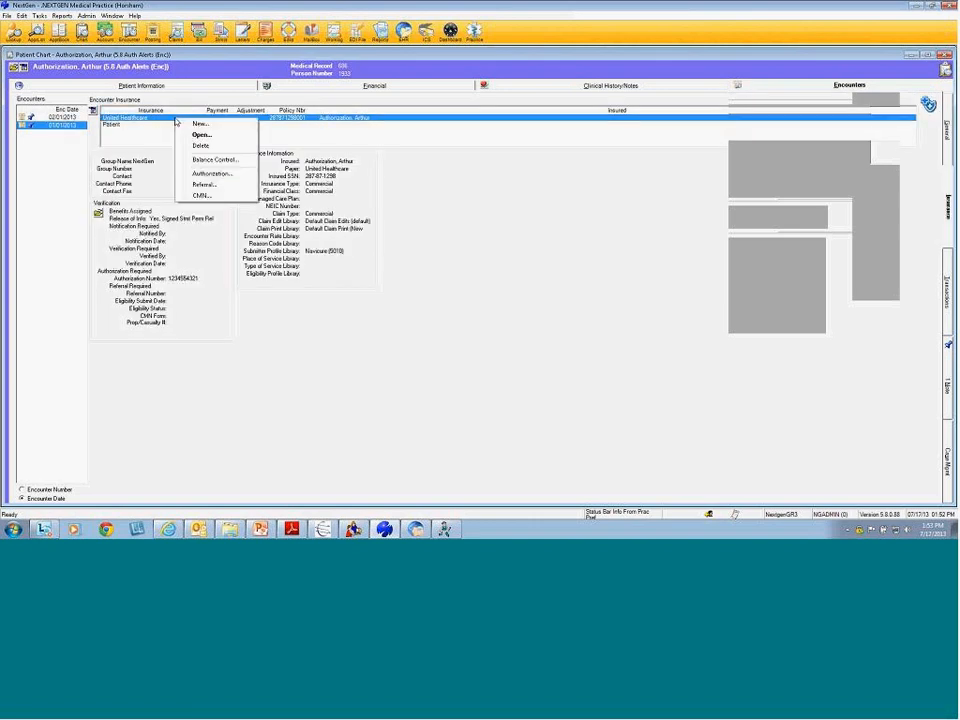
click(226, 174)
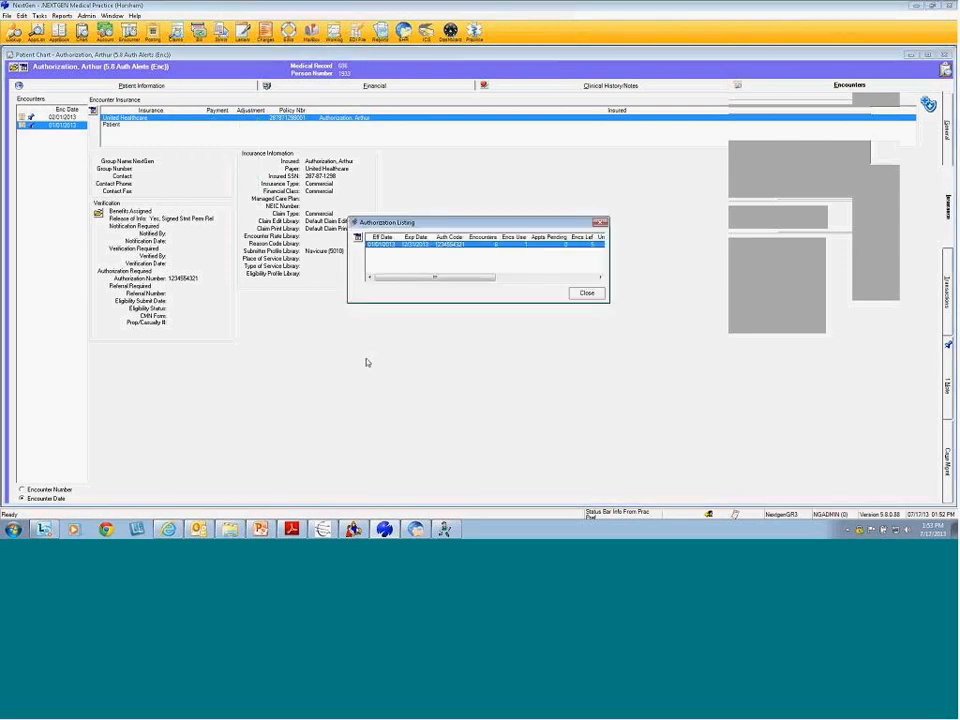
right_click(424, 247)
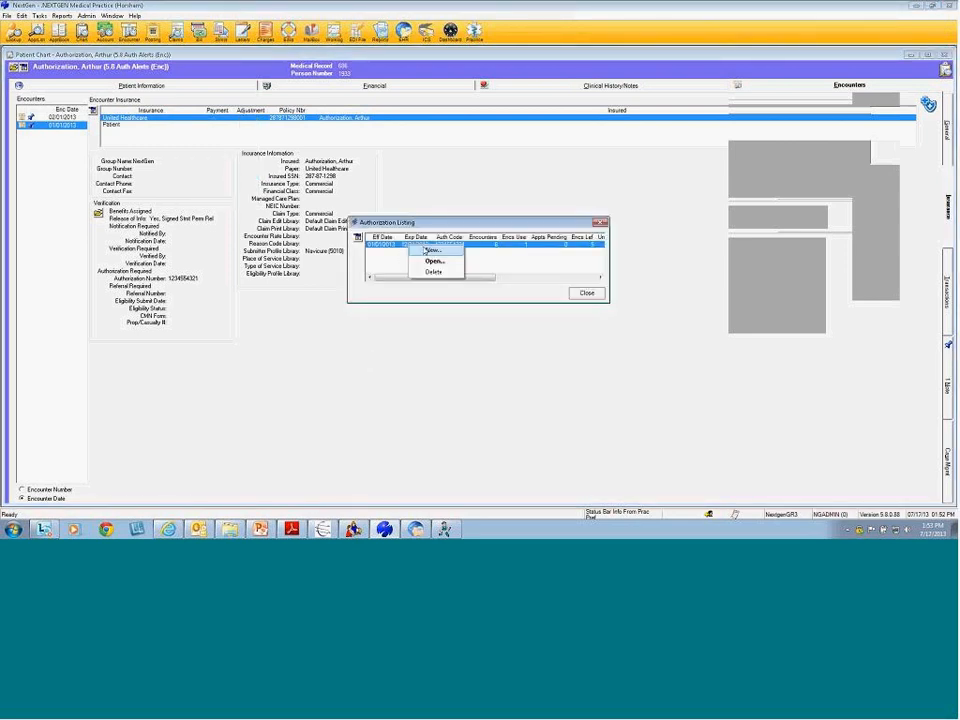
click(433, 260)
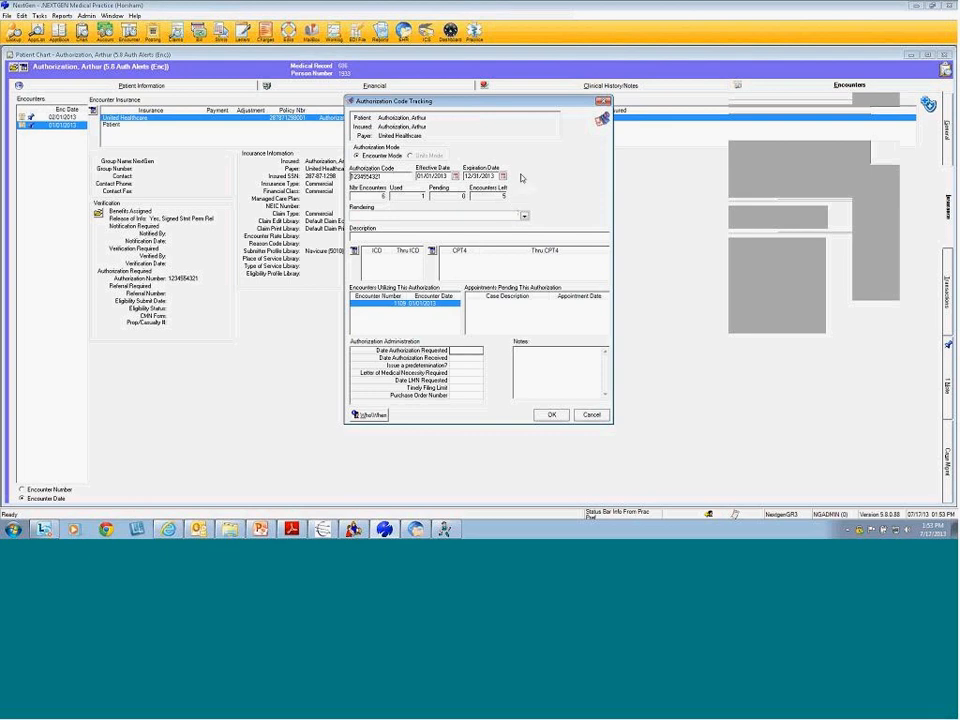
click(591, 414)
Add United Healthcare as the 02/01/2013 encounter's insurance and dismiss the low-encounters authorization alert
click(588, 293)
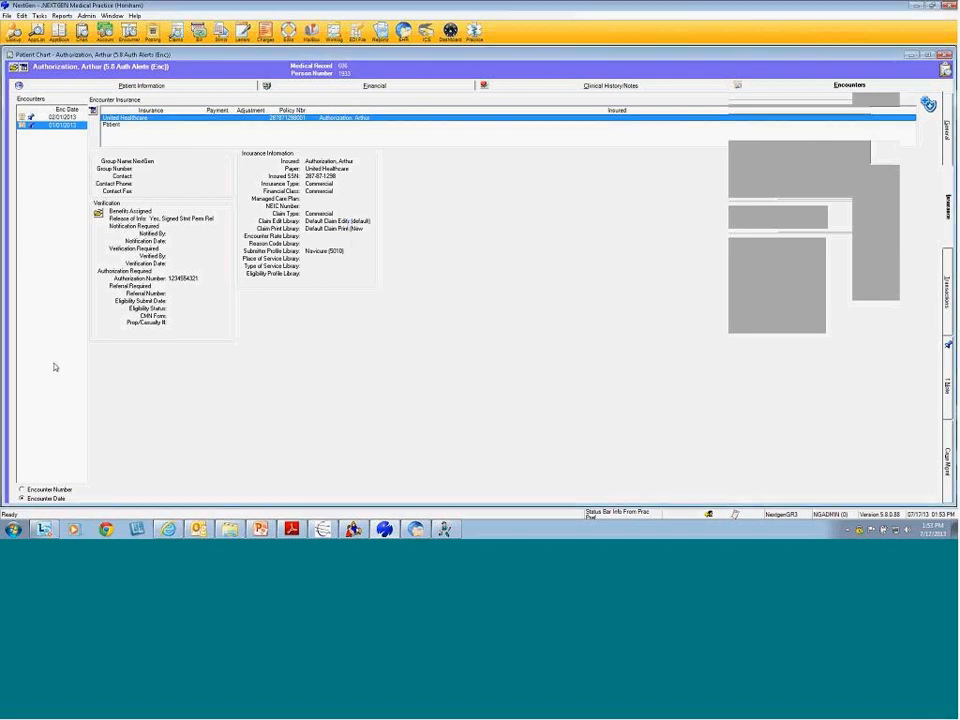
click(72, 118)
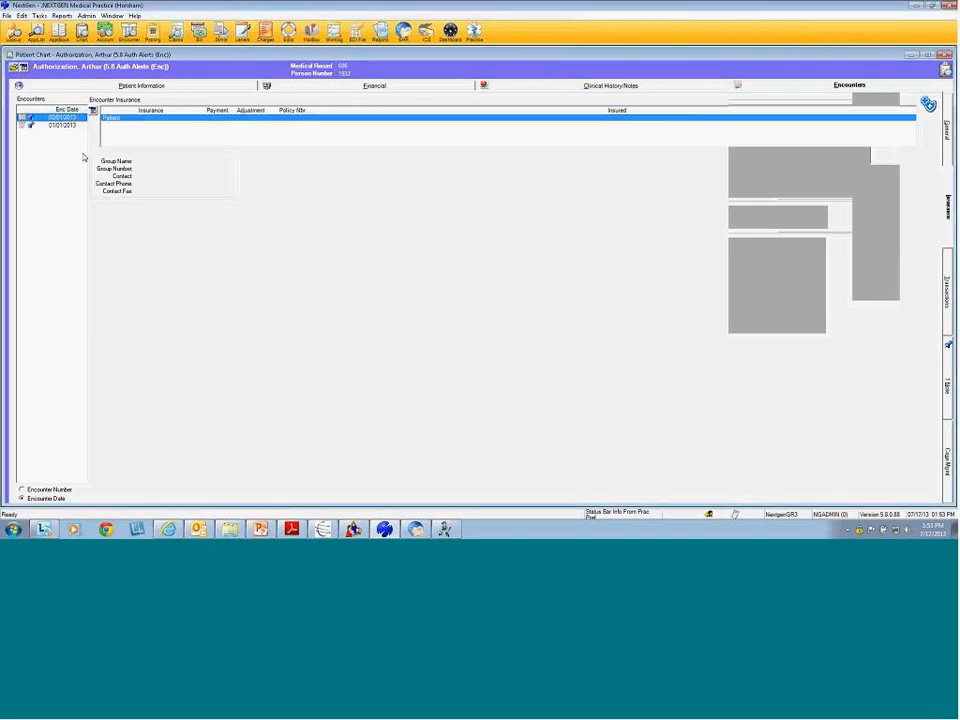
right_click(146, 120)
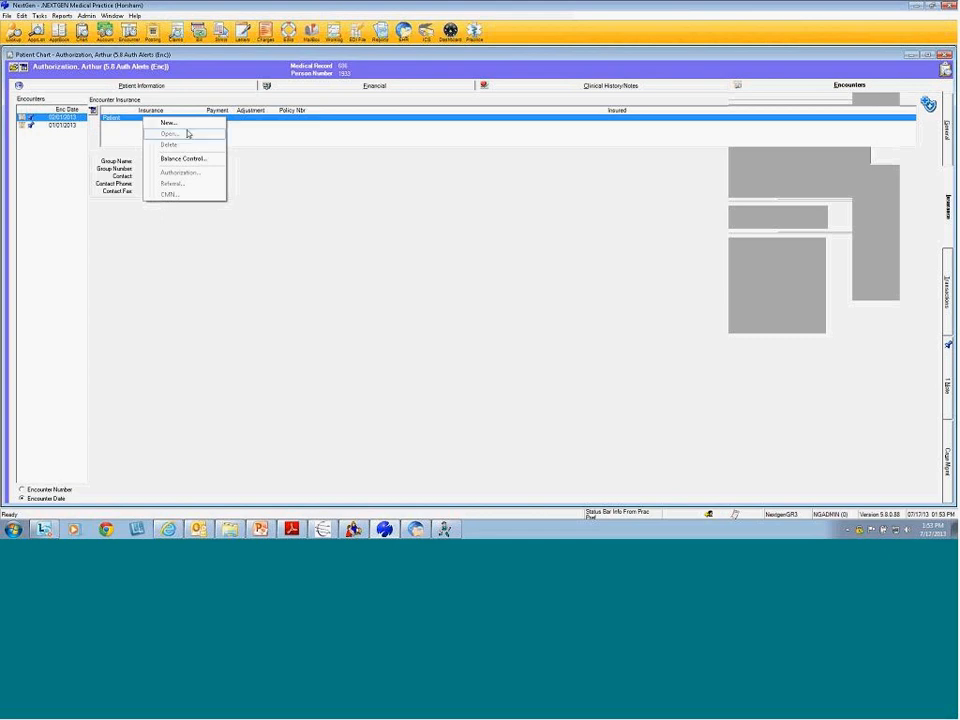
click(172, 123)
click(364, 223)
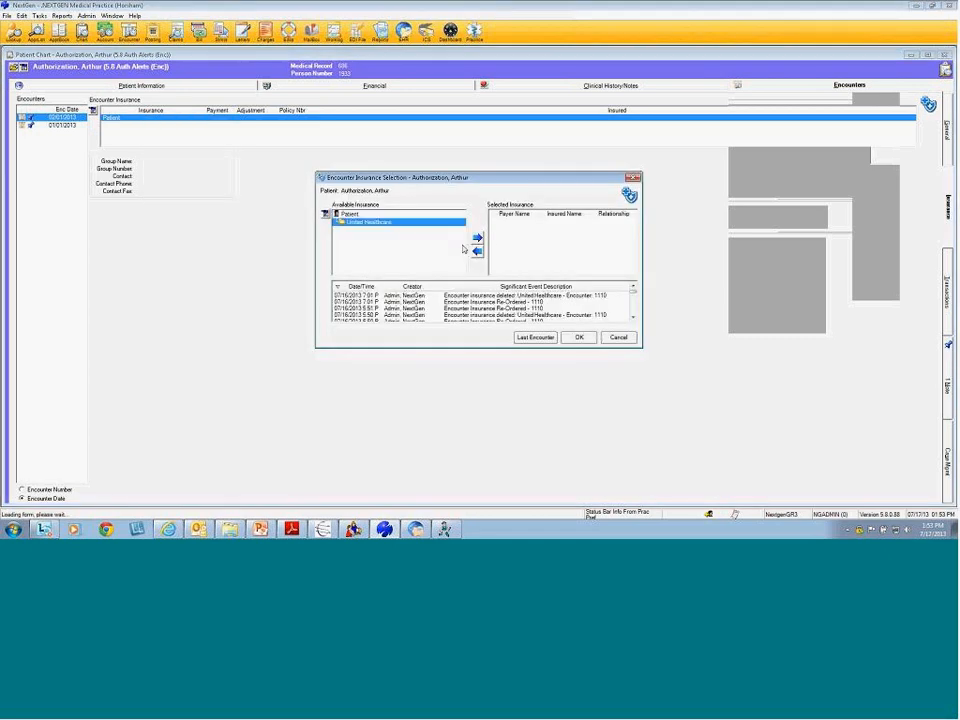
click(477, 237)
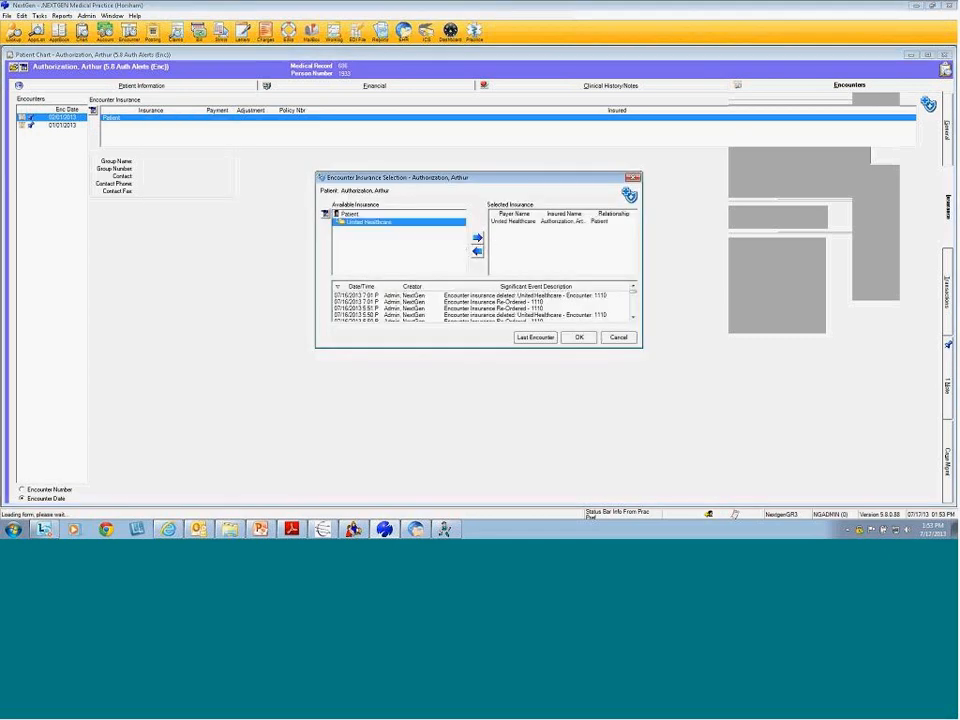
click(578, 338)
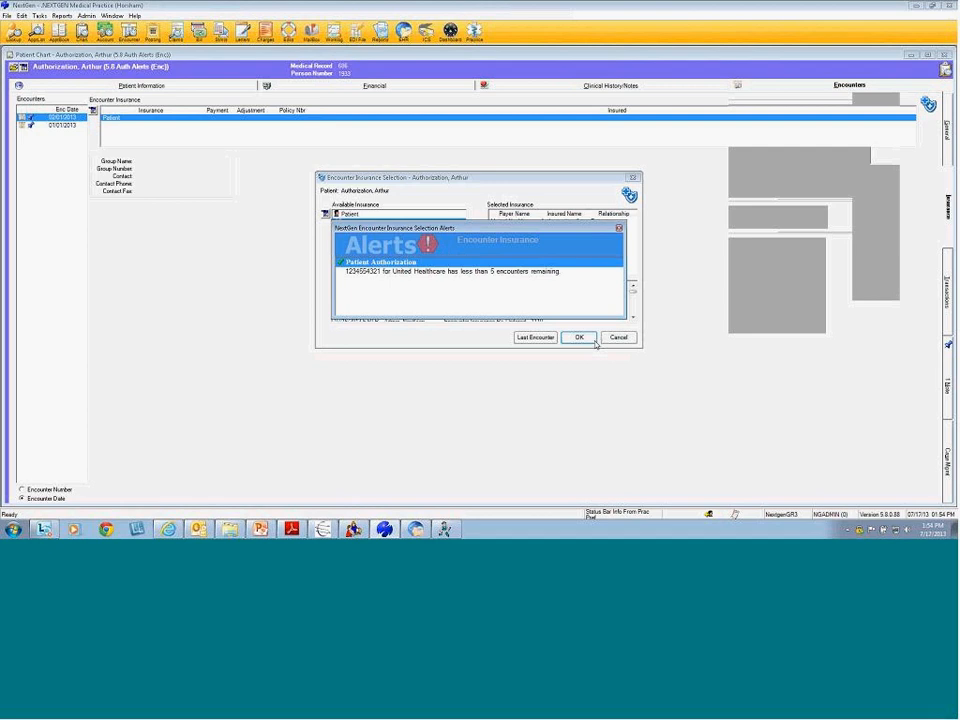
click(594, 339)
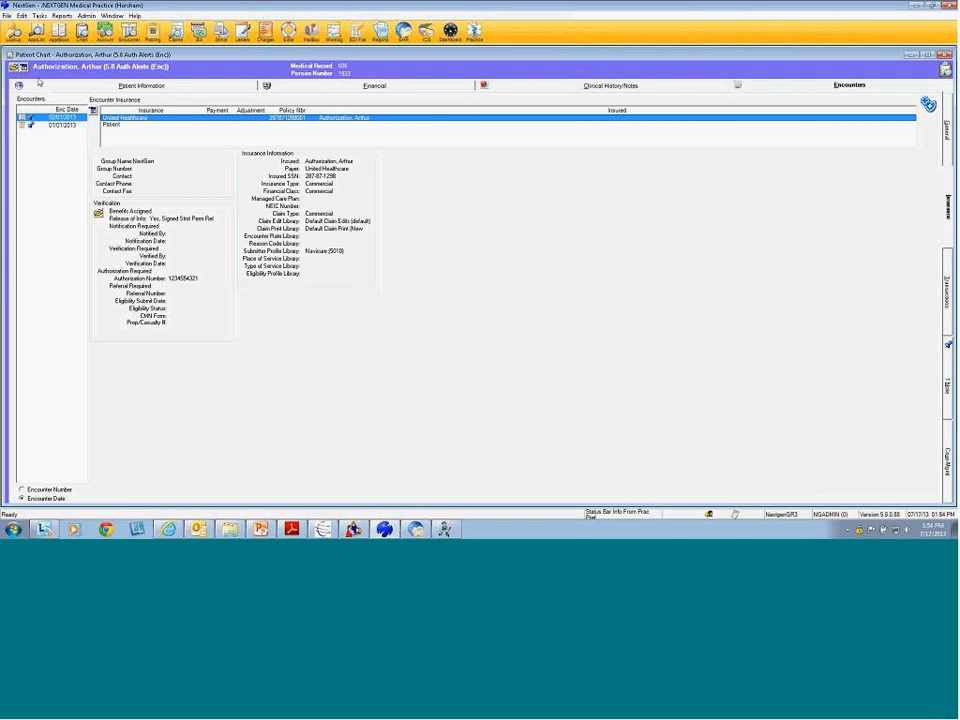
Look up and open the patient chart for encounter number 1115
click(20, 67)
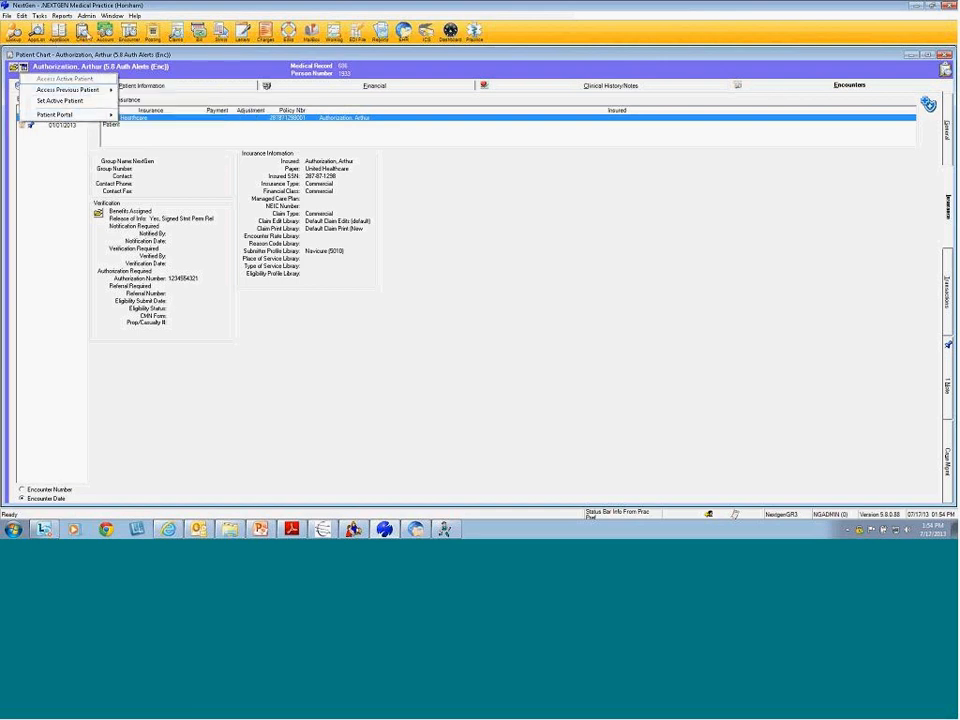
click(66, 28)
click(604, 194)
text(1115)
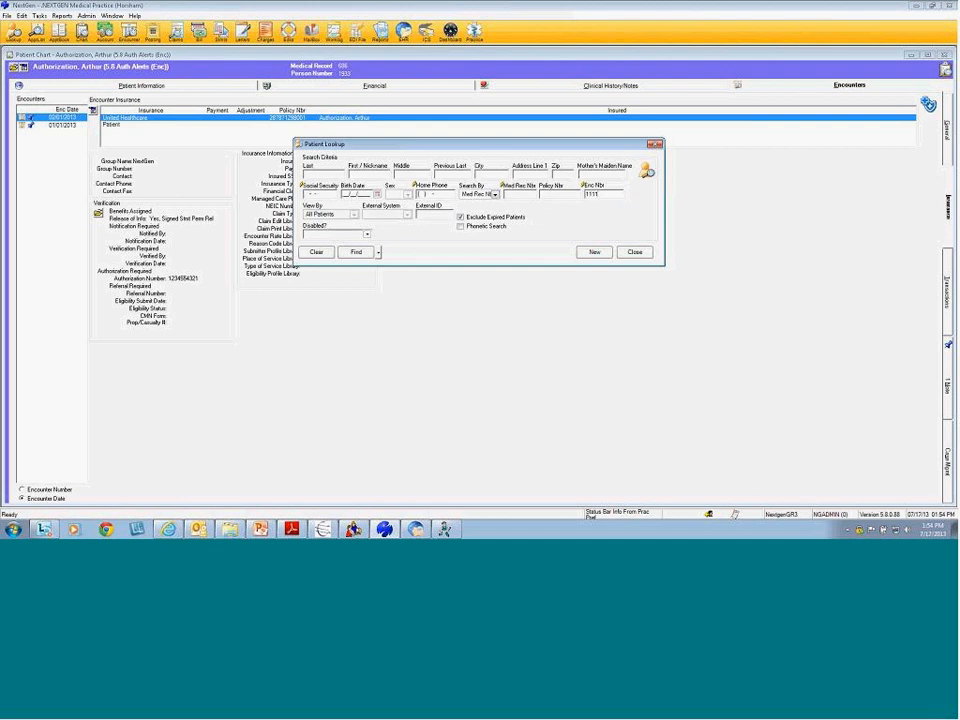
key(Return)
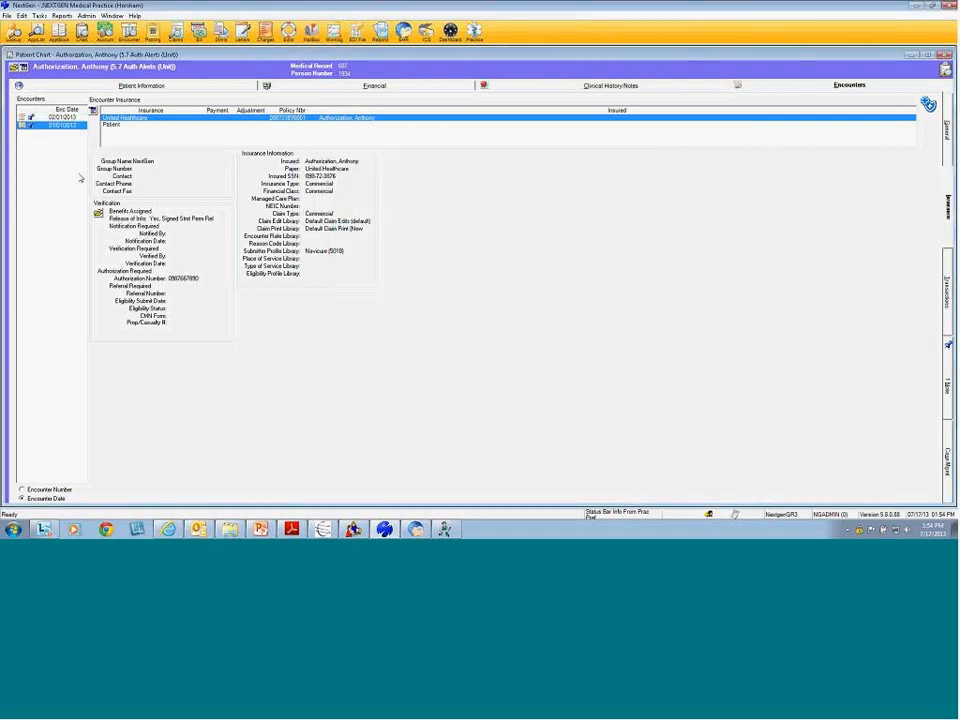
List the authorizations for the 01/01/2013 encounter's United Healthcare insurance and open the listed authorization's options
click(56, 130)
right_click(178, 121)
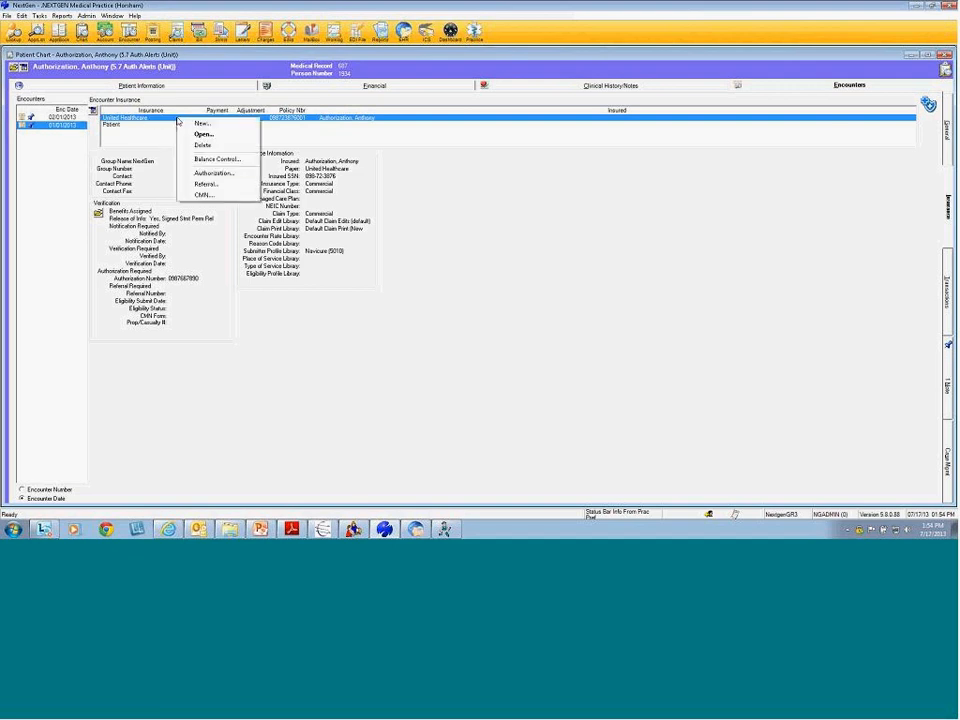
click(239, 177)
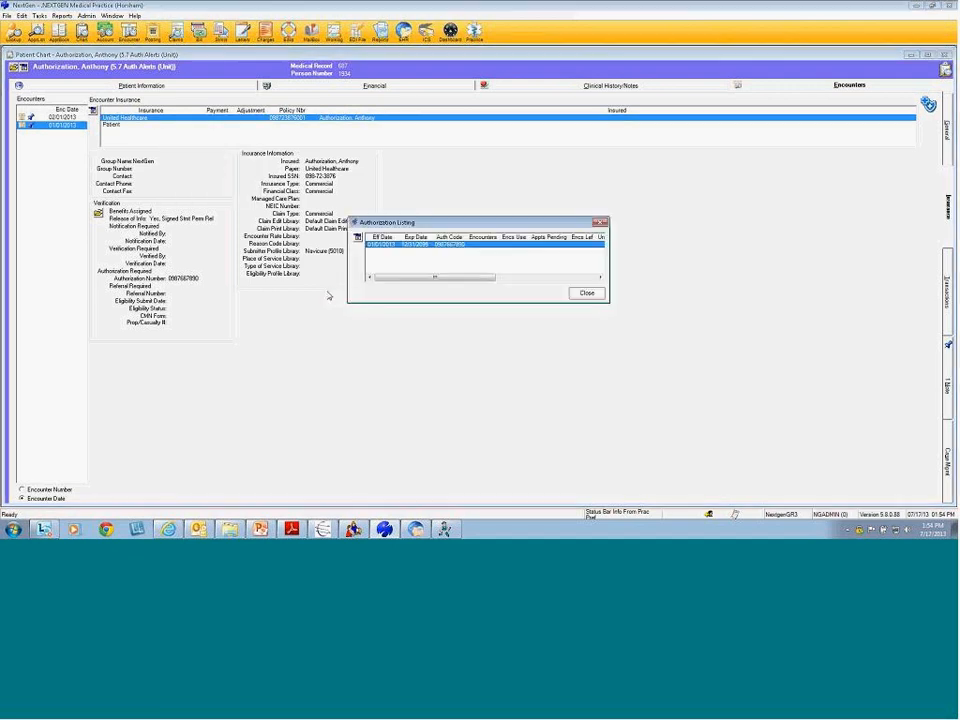
right_click(447, 247)
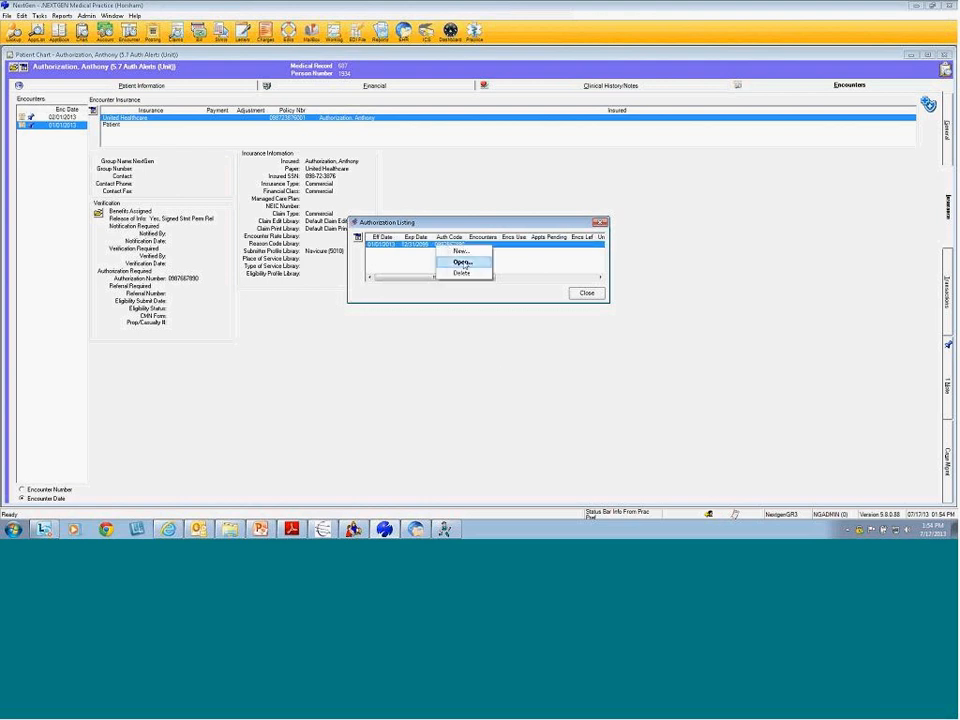
View the authorization's code tracking with widened CPT4 and Nbr Units columns, then close tracking and listing
click(462, 261)
drag(455, 251, 487, 251)
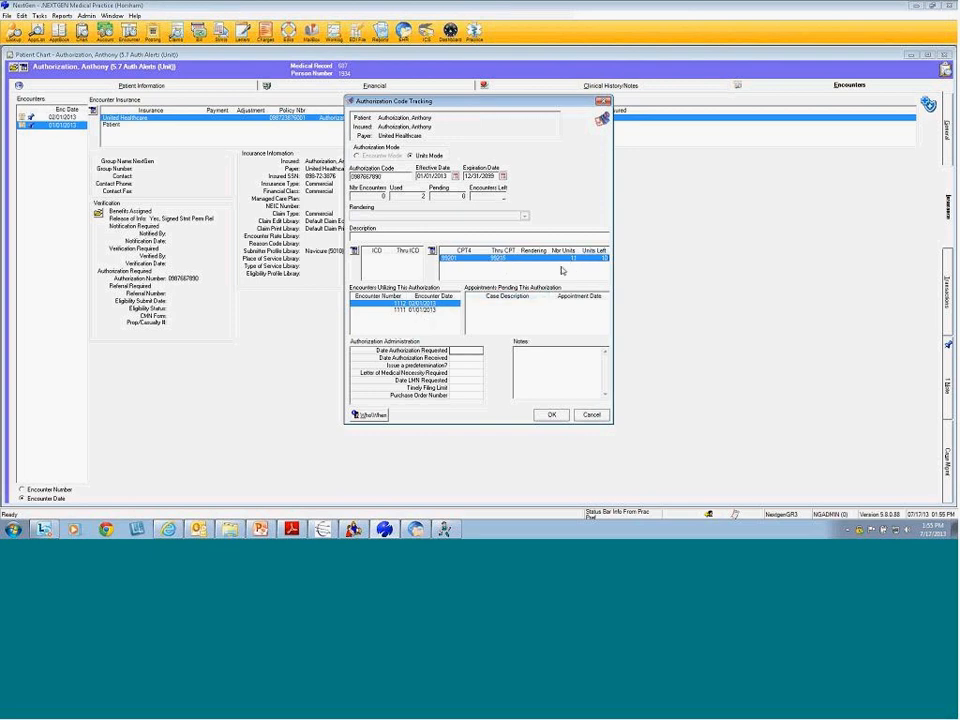
drag(579, 250, 585, 250)
click(591, 414)
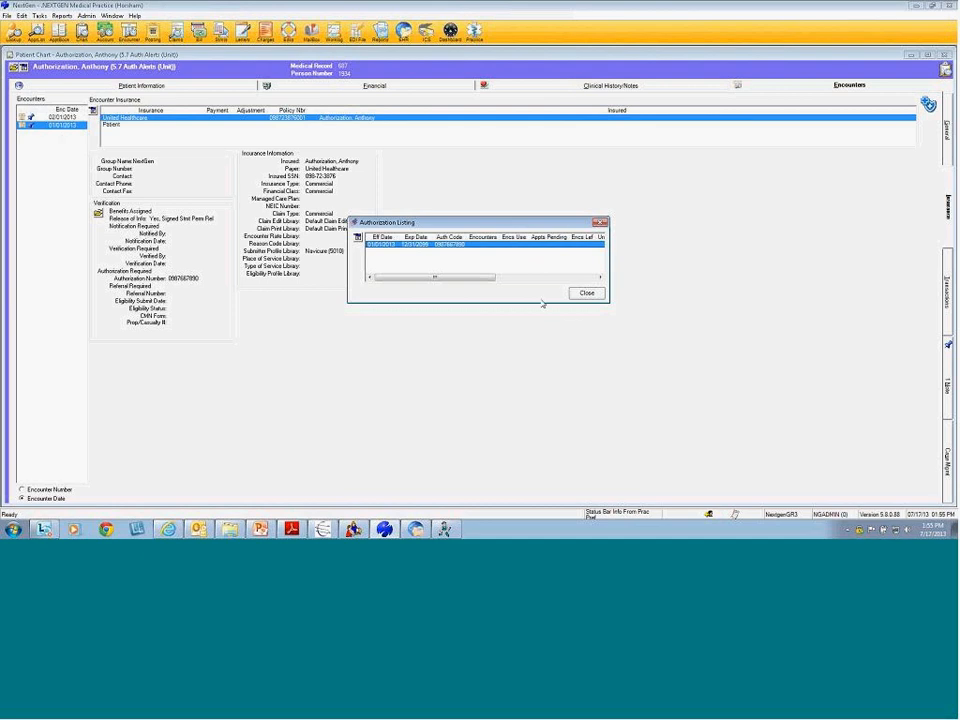
click(587, 292)
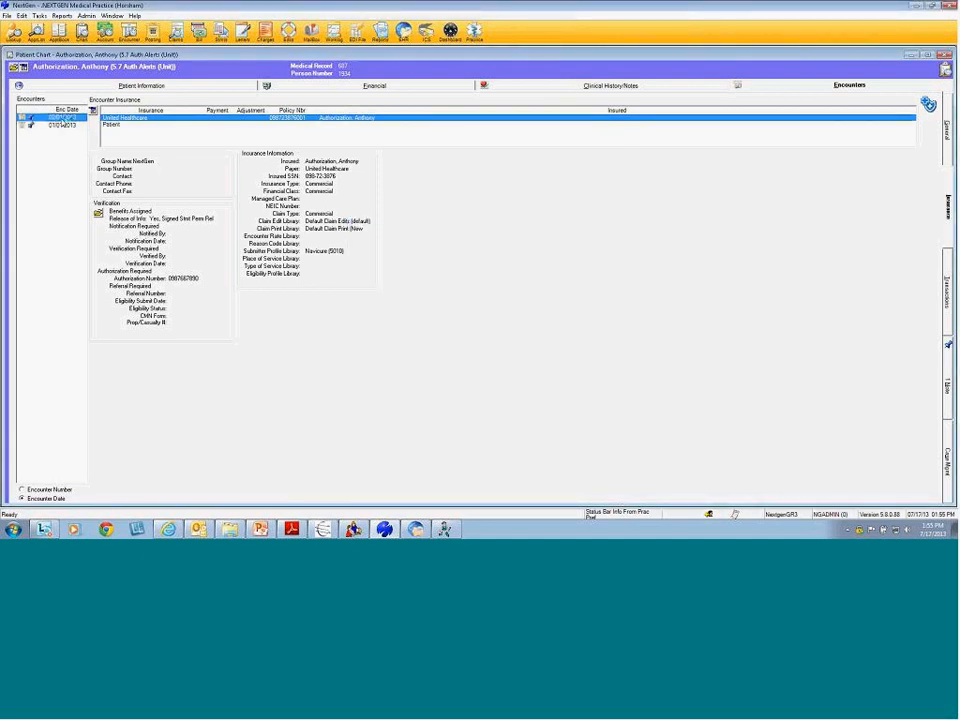
Post a 99214 charge on the 02/01/2013 encounter and save it past the low-units alert
right_click(62, 119)
click(139, 187)
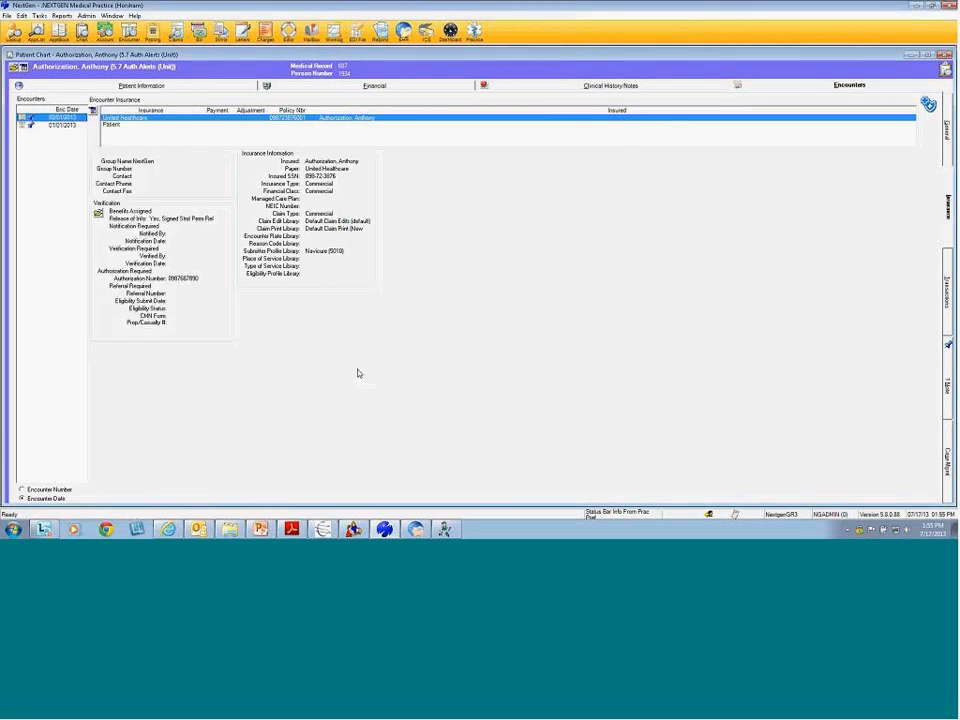
click(24, 184)
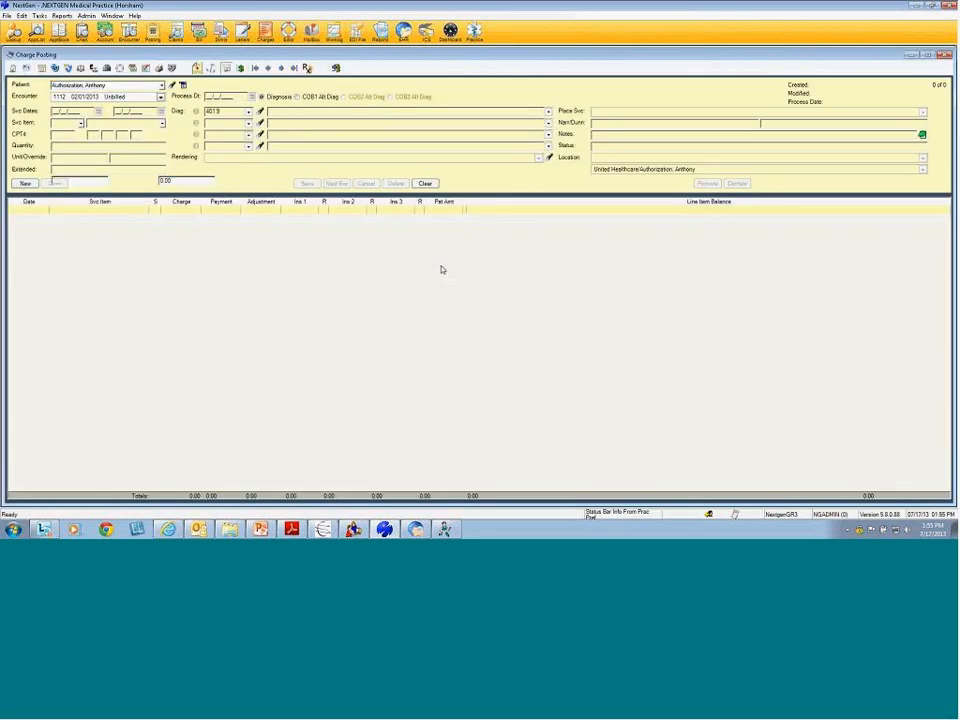
text(99214)
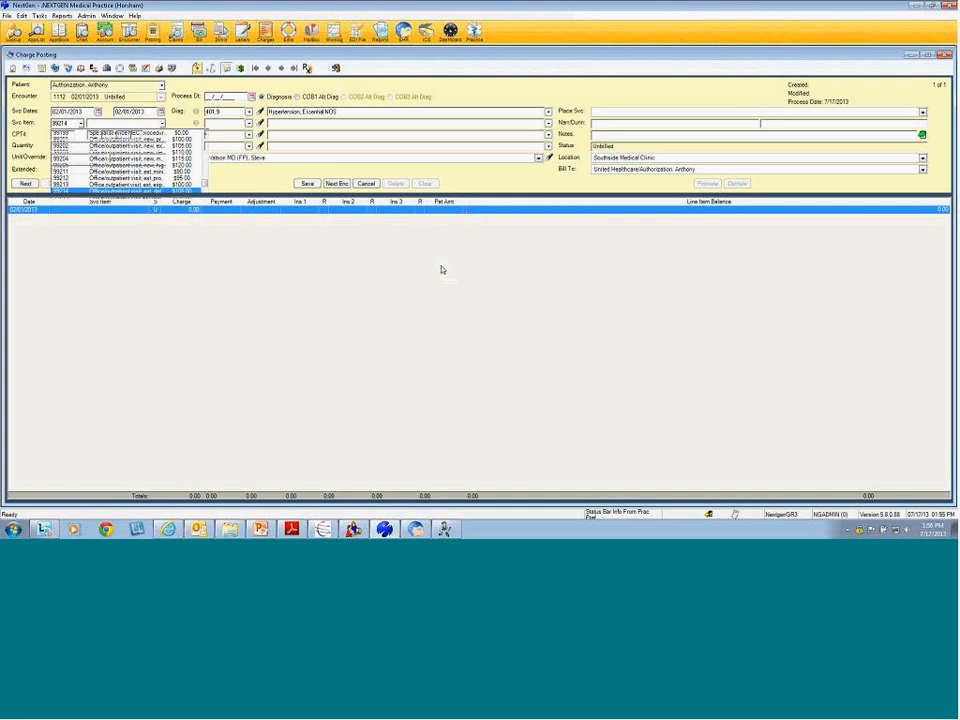
key(Tab)
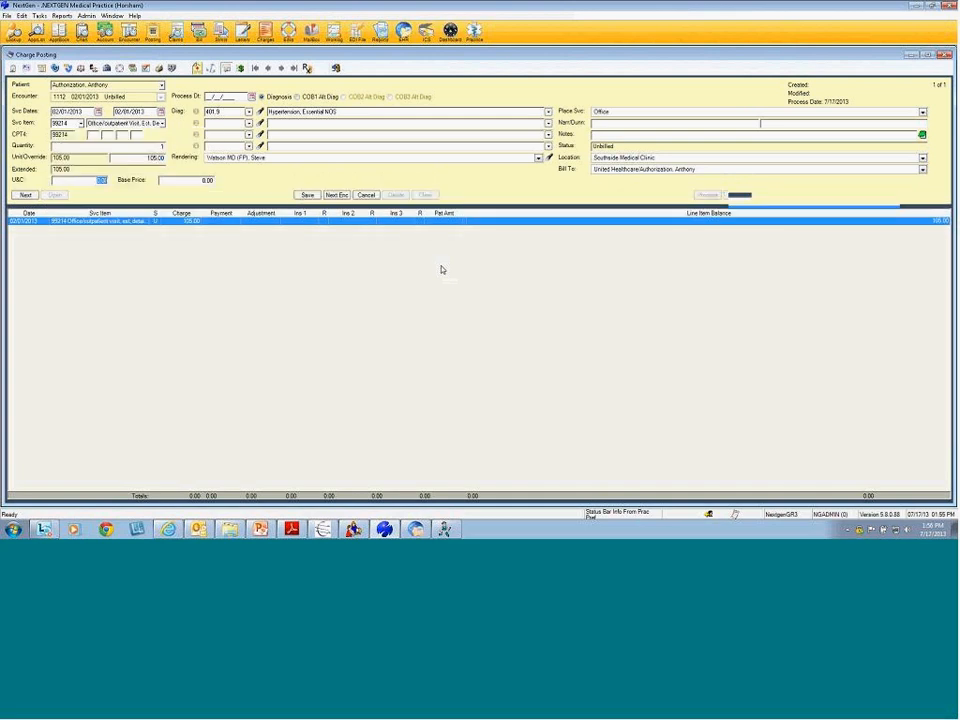
click(308, 195)
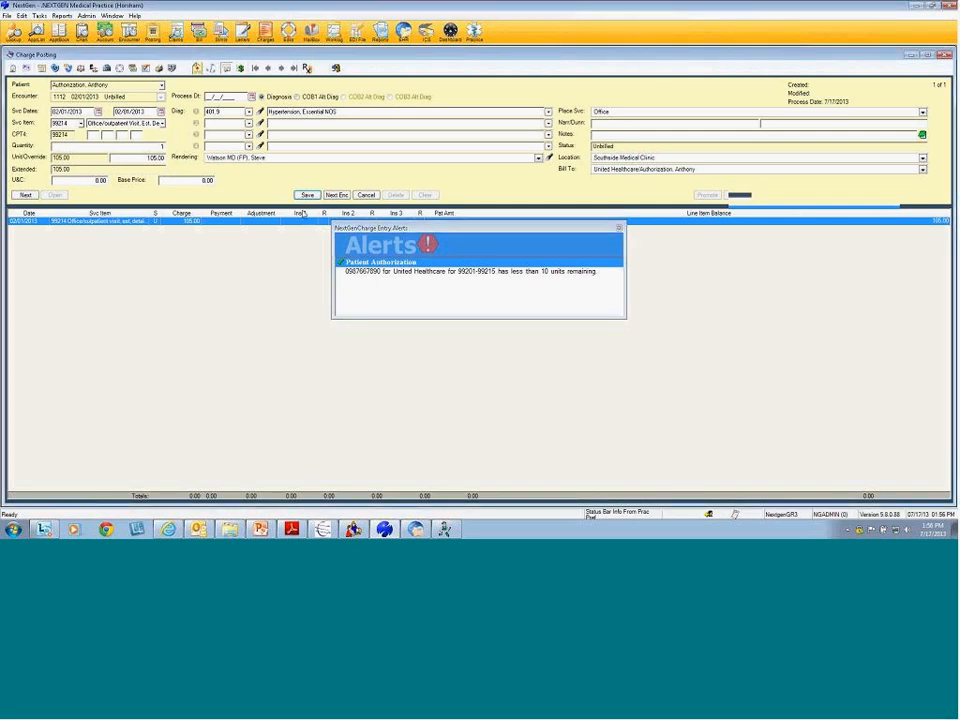
key(Return)
click(86, 16)
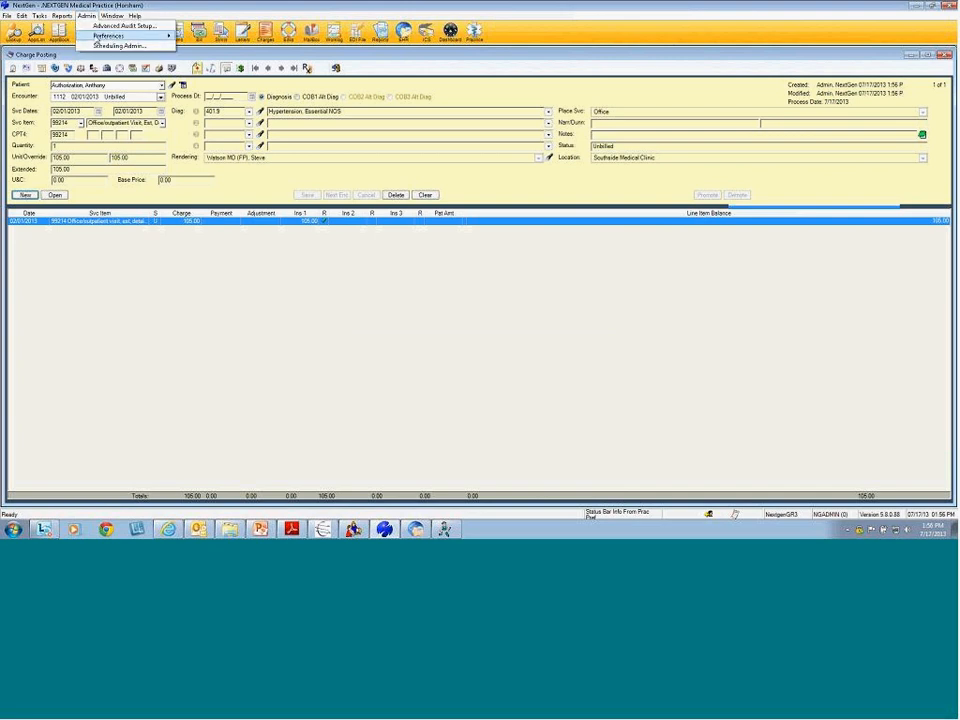
mouse_move(110, 35)
click(205, 47)
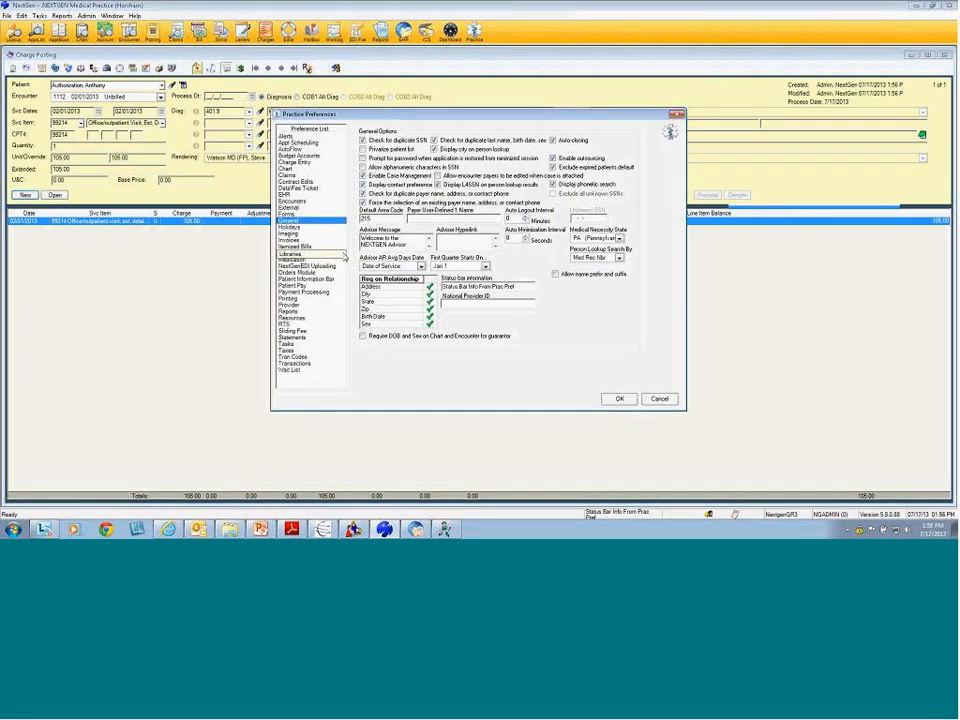
click(295, 136)
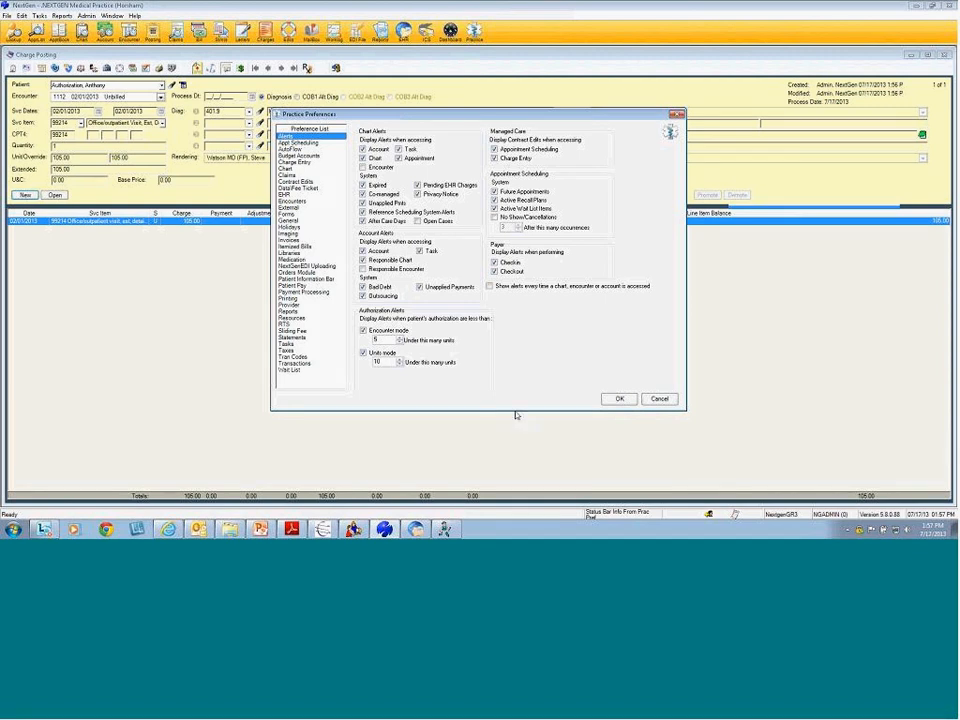
click(659, 400)
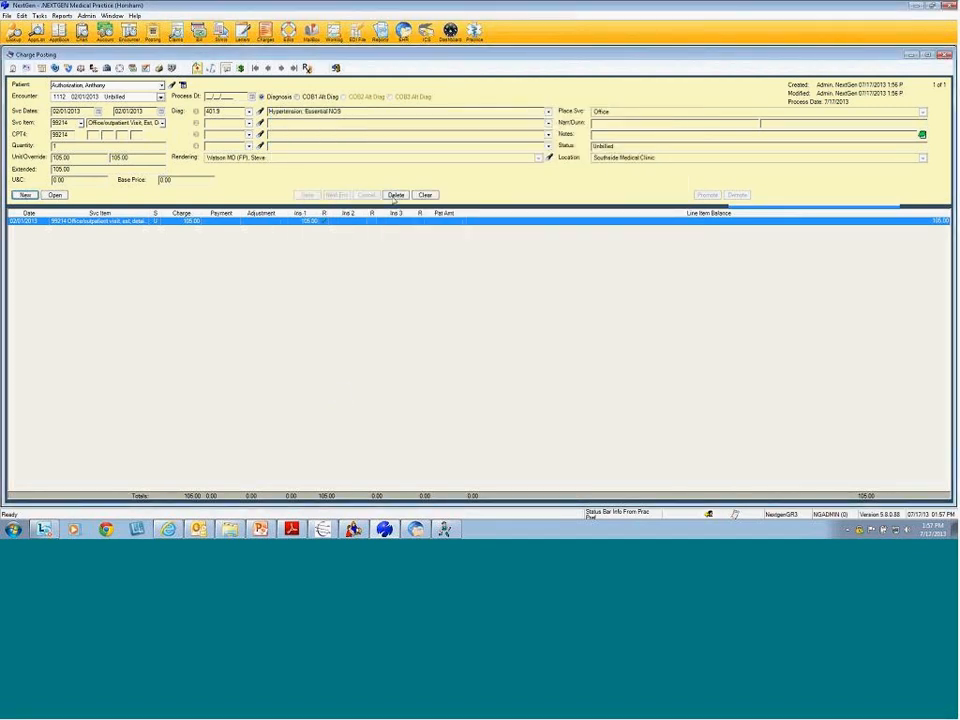
Delete the 99214 charge, then close Charge Posting and the patient chart
click(396, 195)
click(468, 299)
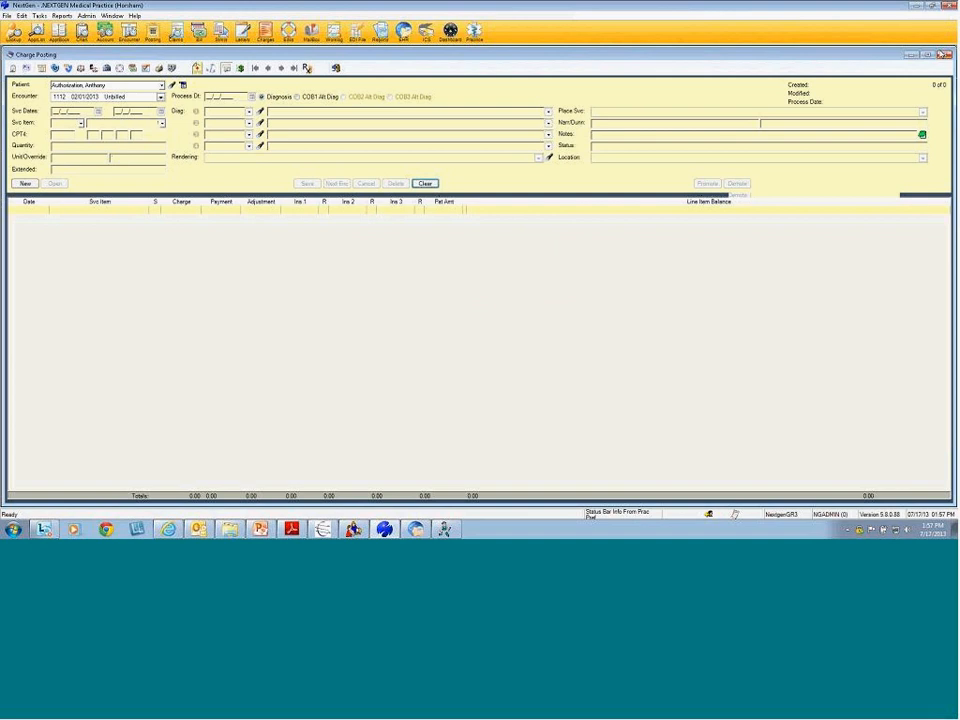
click(944, 56)
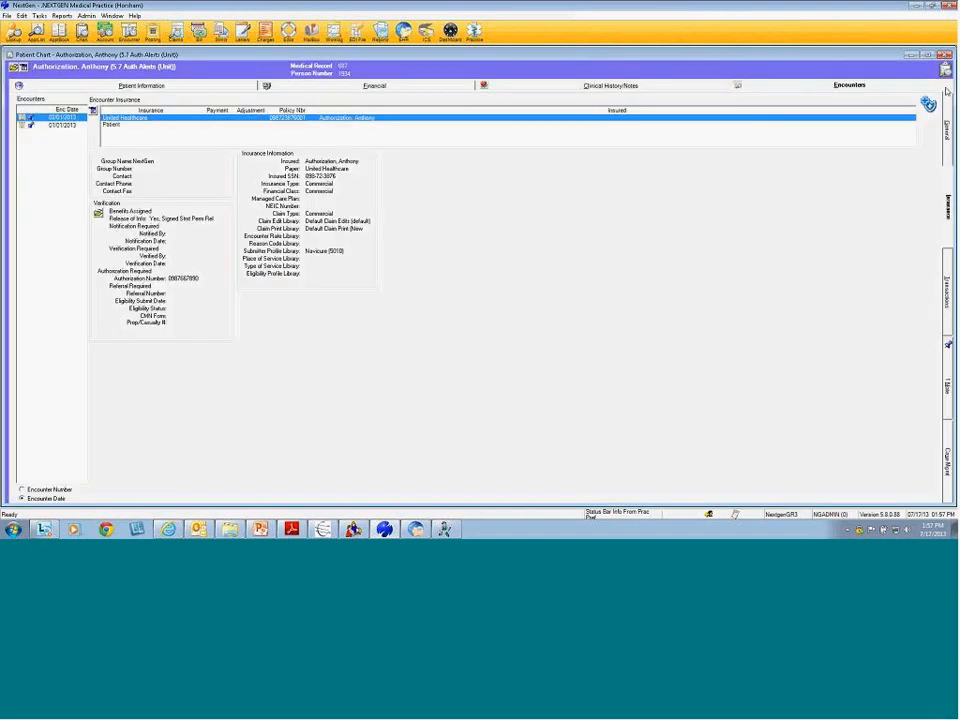
click(944, 55)
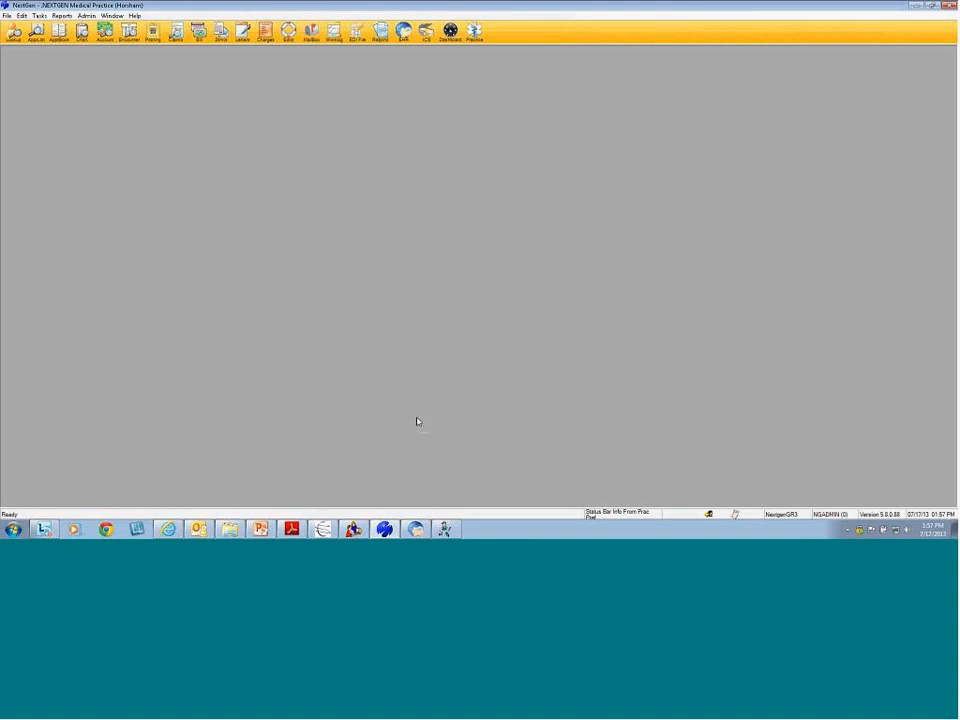
Page the training guide PDF forward to Meaningful Use Stage 2 race selection, then minimize it
click(291, 529)
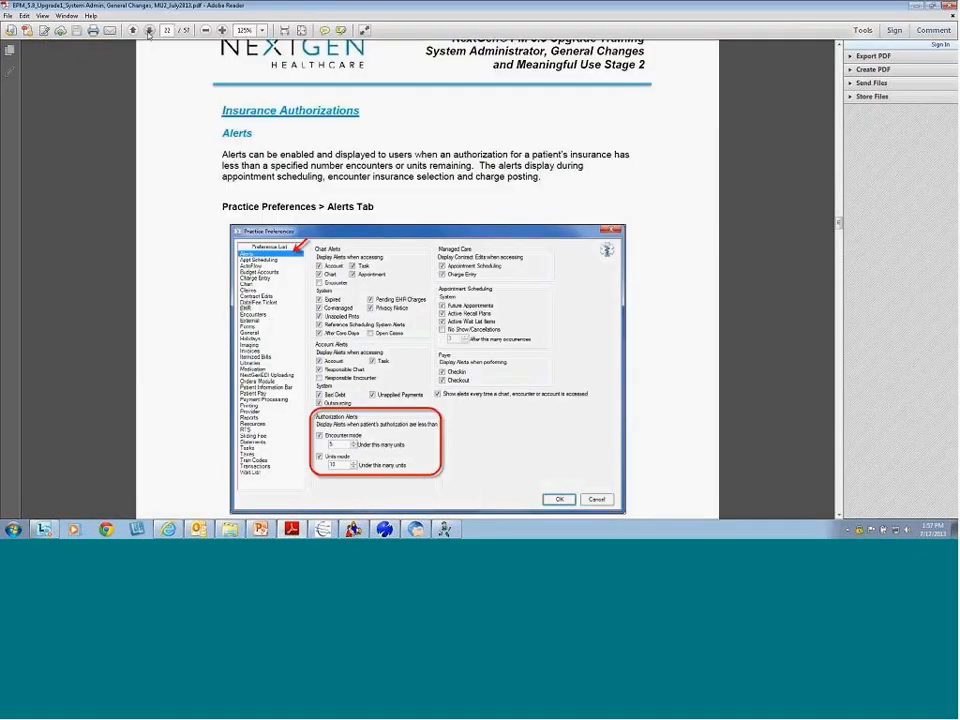
click(149, 31)
click(149, 31)
click(149, 31)
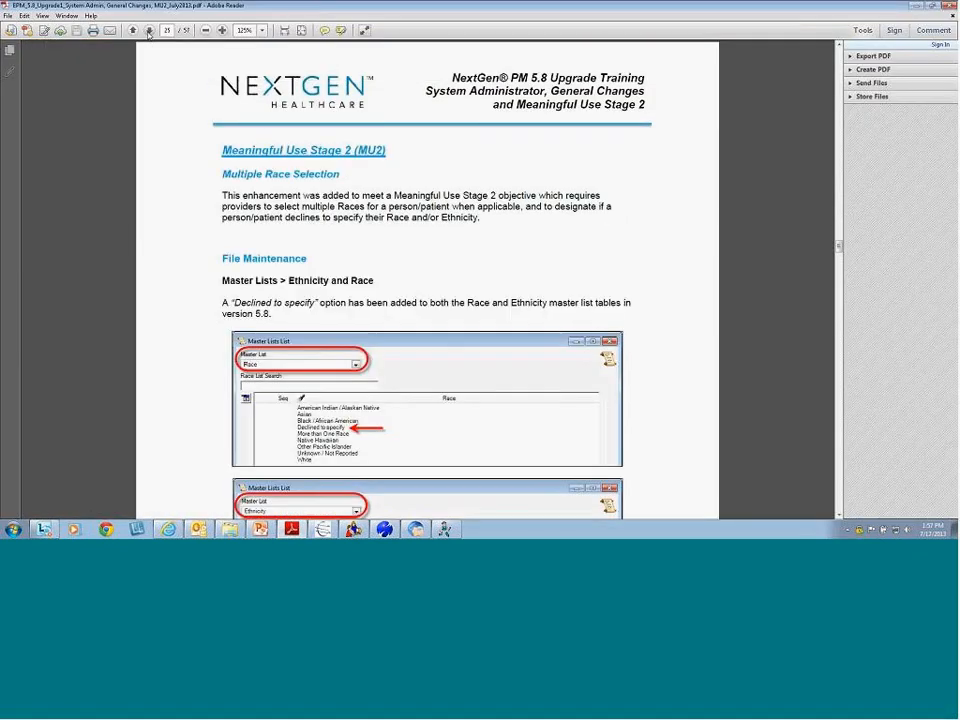
scroll(371, 261, down, 1)
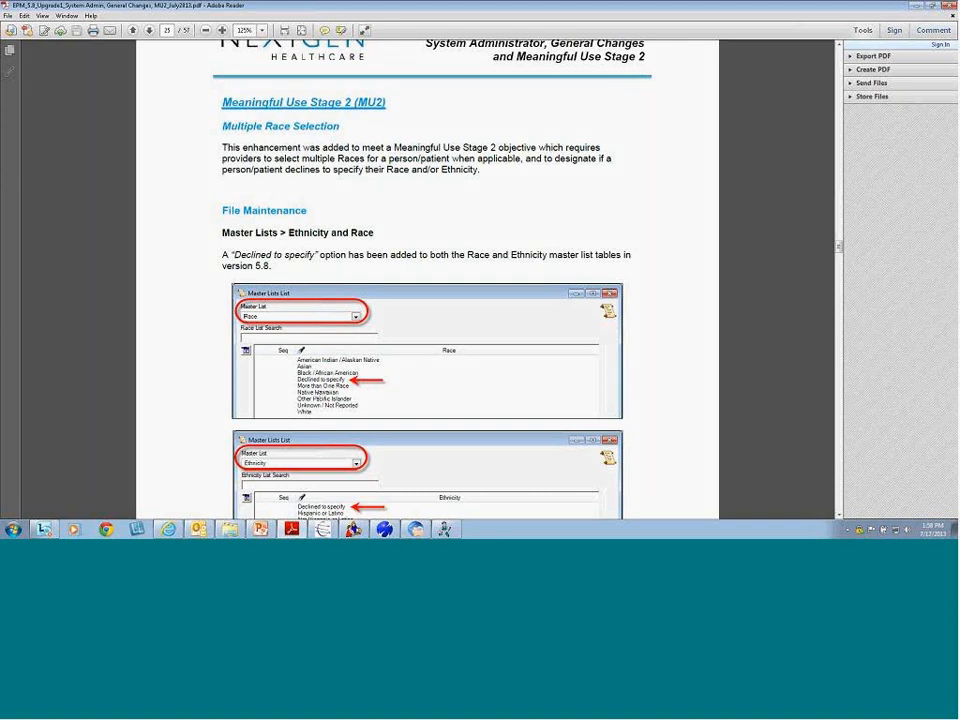
click(916, 6)
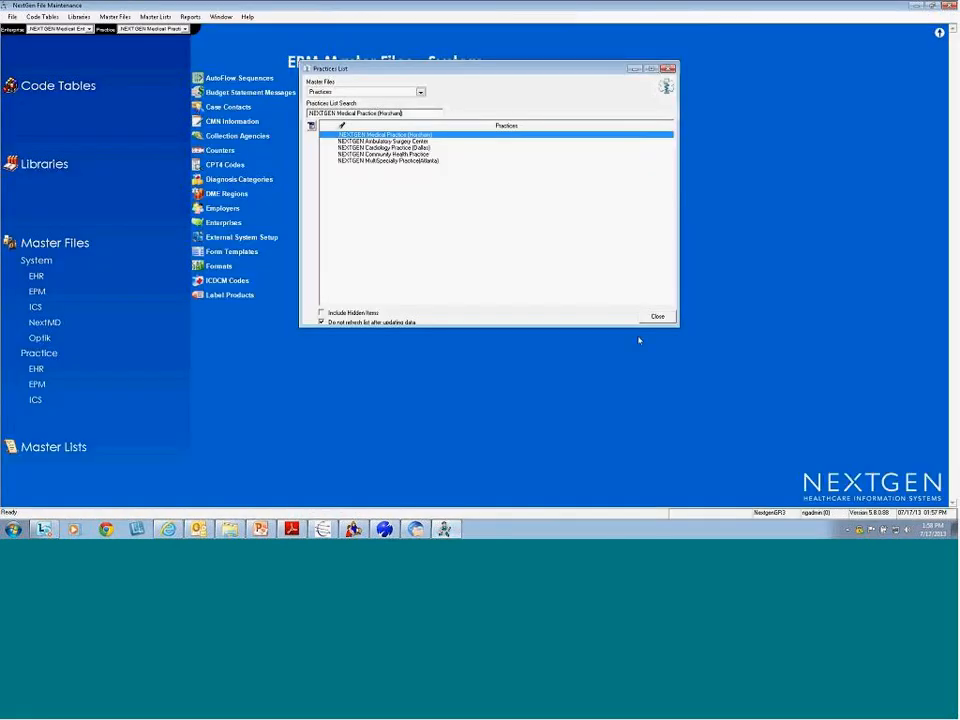
Load the Race master list and select its Declined to specify entry
click(657, 316)
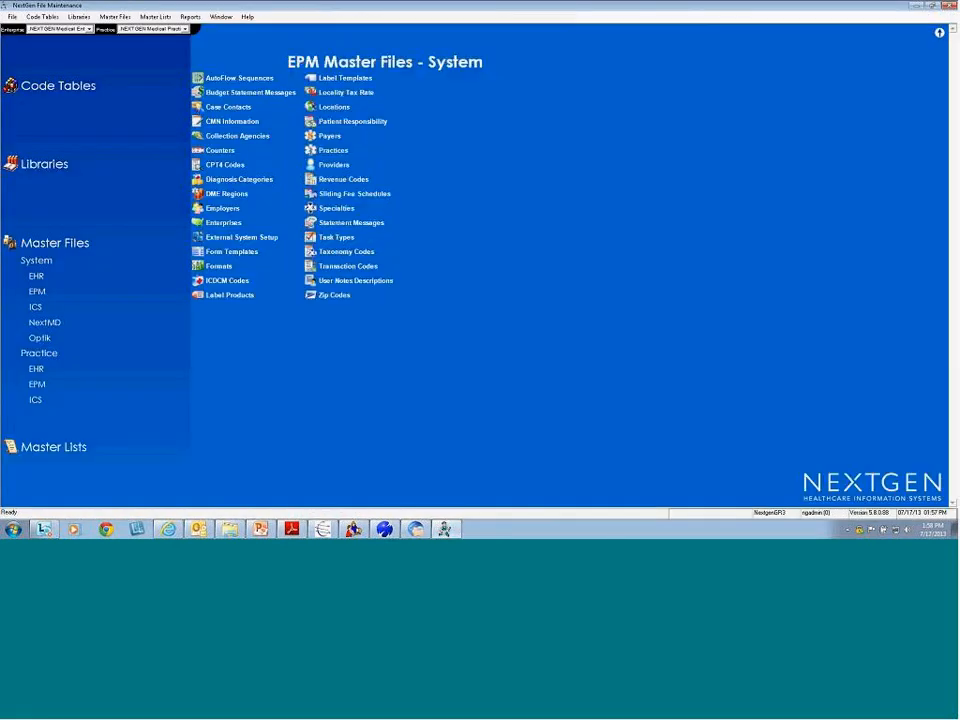
click(70, 448)
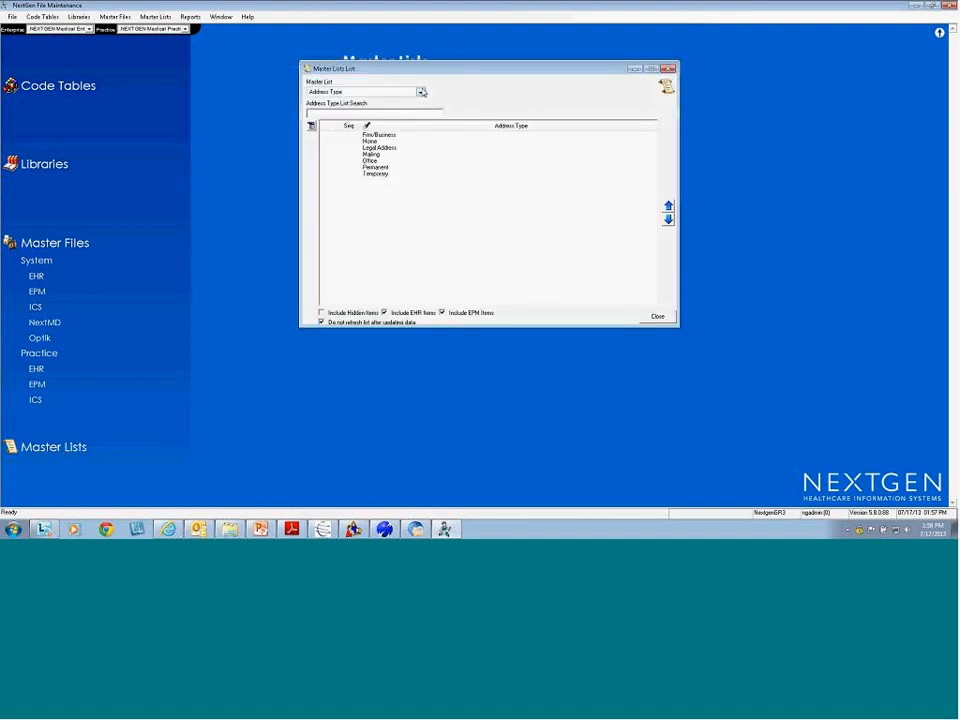
click(421, 92)
key(r)
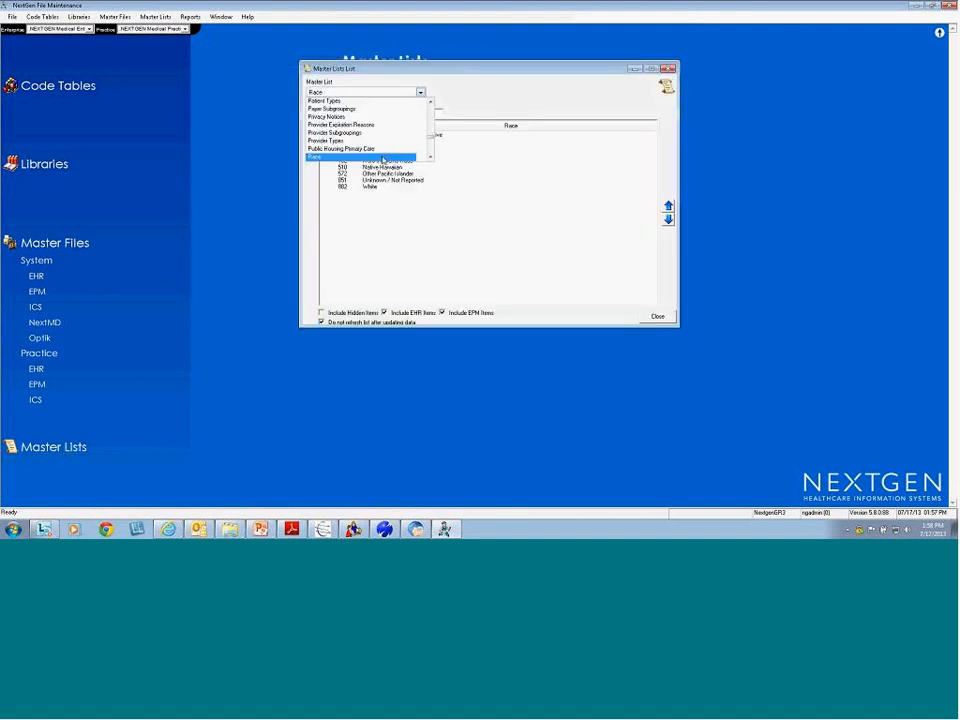
click(380, 157)
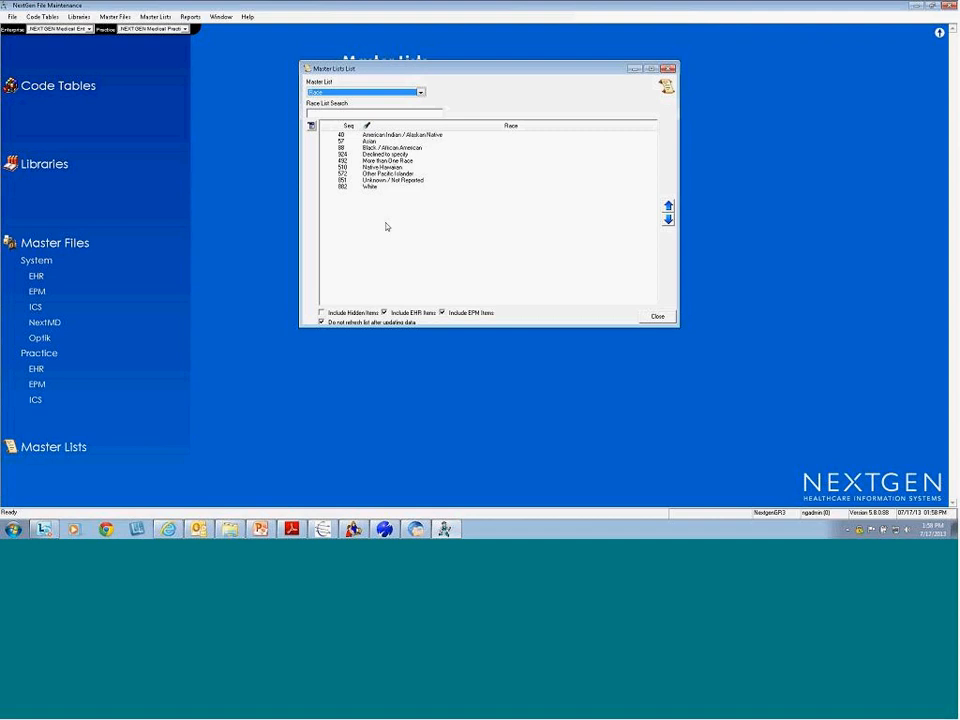
click(397, 155)
click(397, 156)
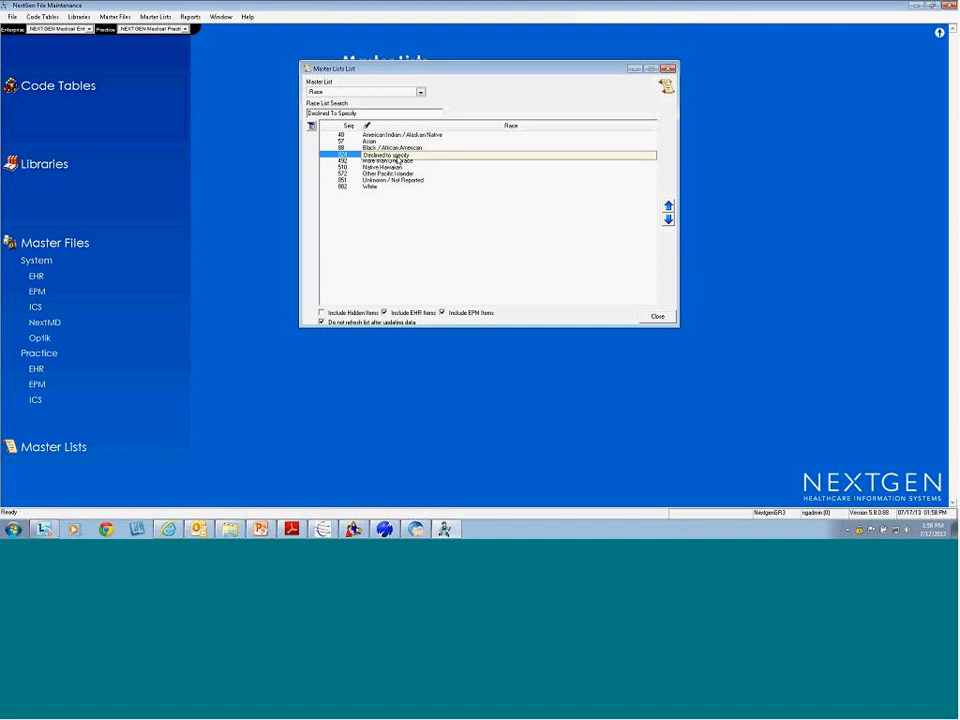
key(Return)
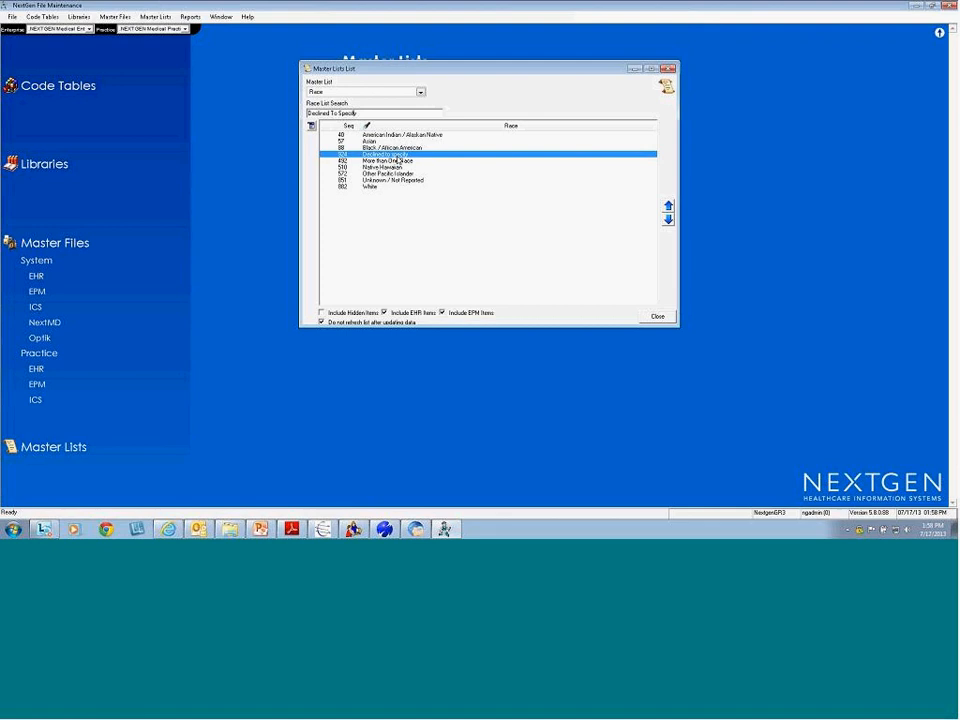
Load the Ethnicity master list and select its Declined to specify entry
click(420, 91)
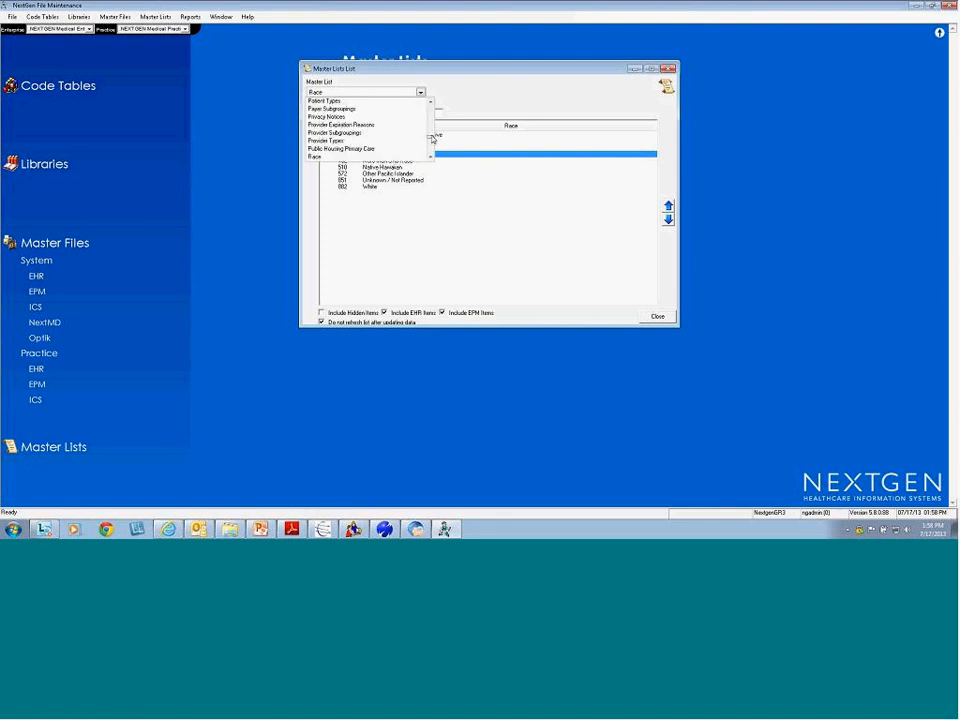
key(e)
key(Return)
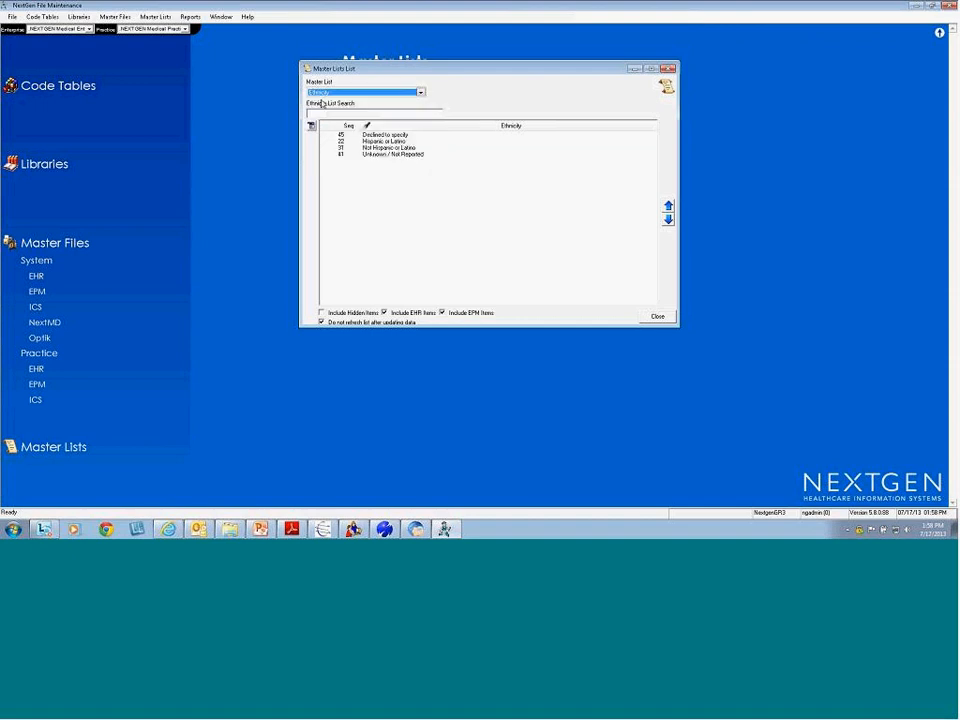
click(388, 136)
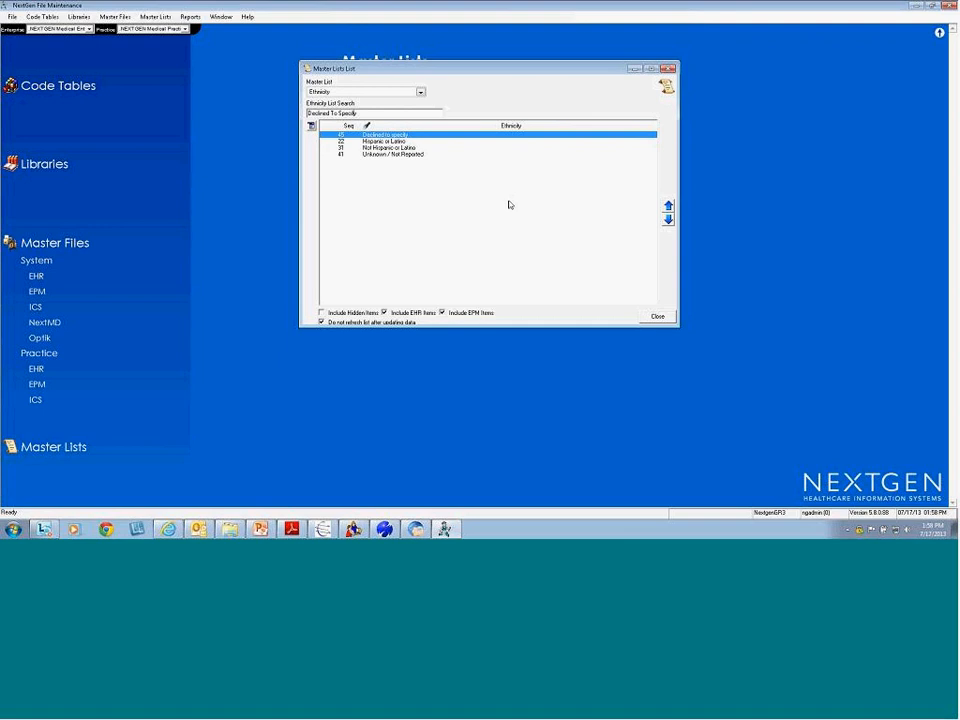
Check the Language master list's Declined to specify entry, then close master lists
click(421, 92)
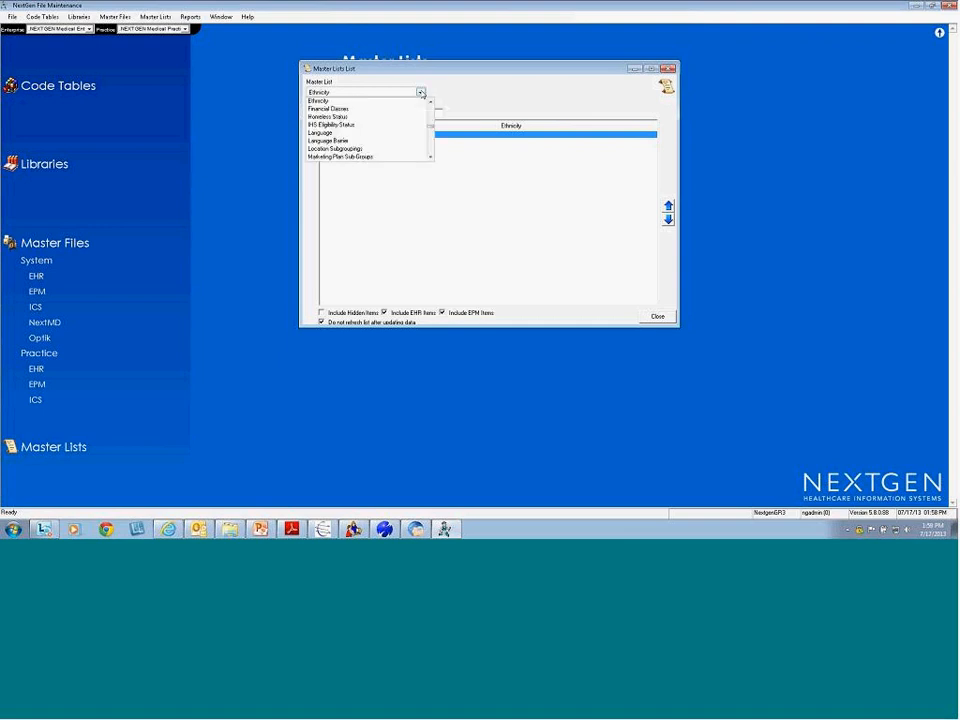
key(l)
click(341, 134)
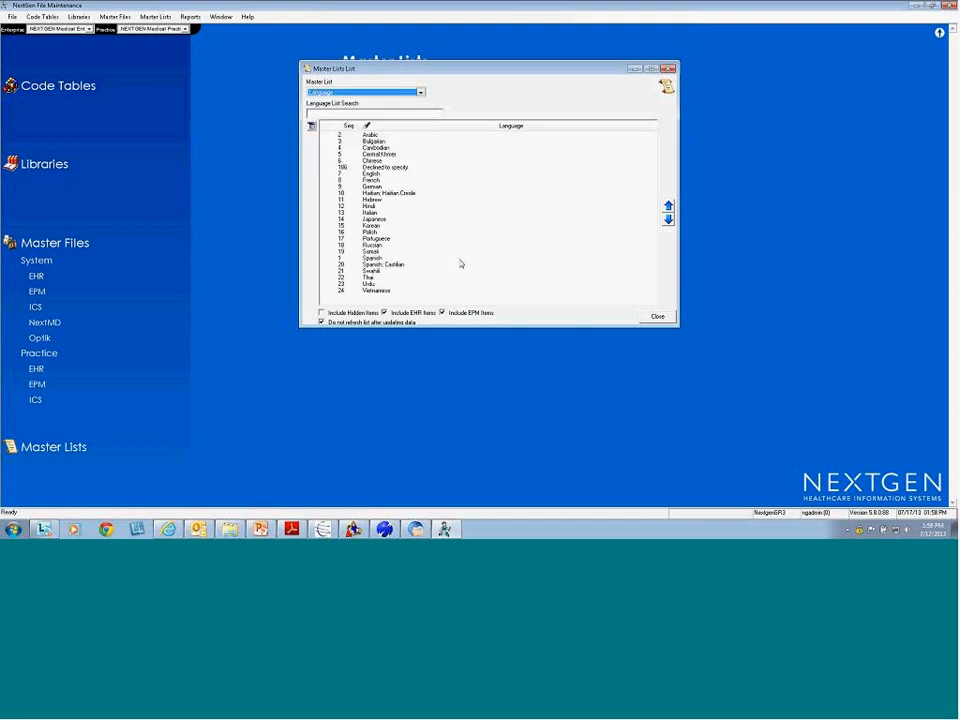
click(390, 167)
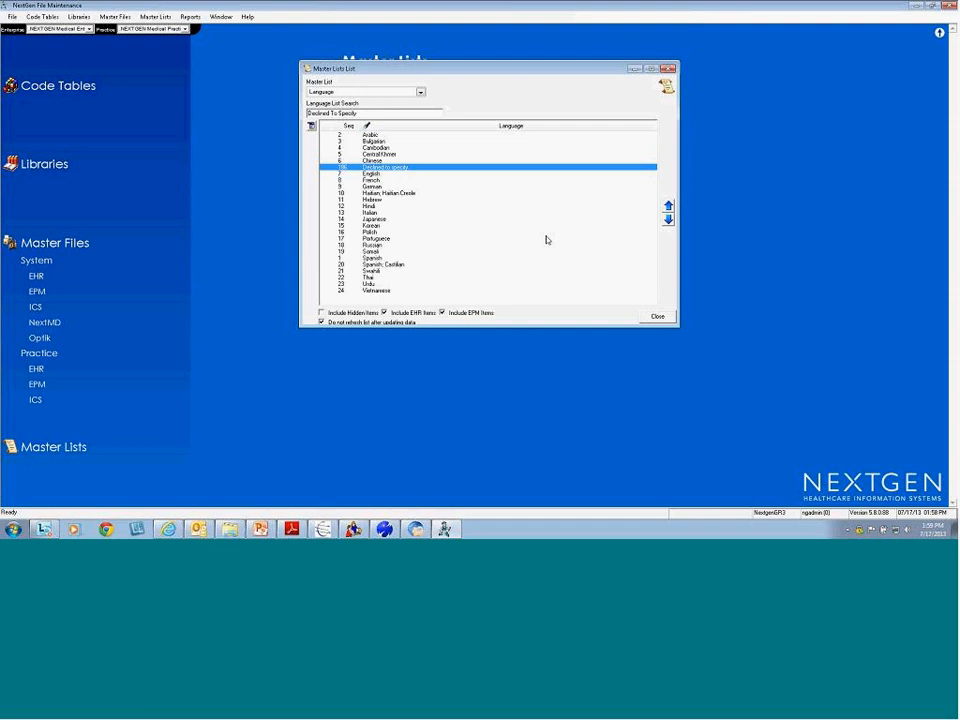
click(654, 317)
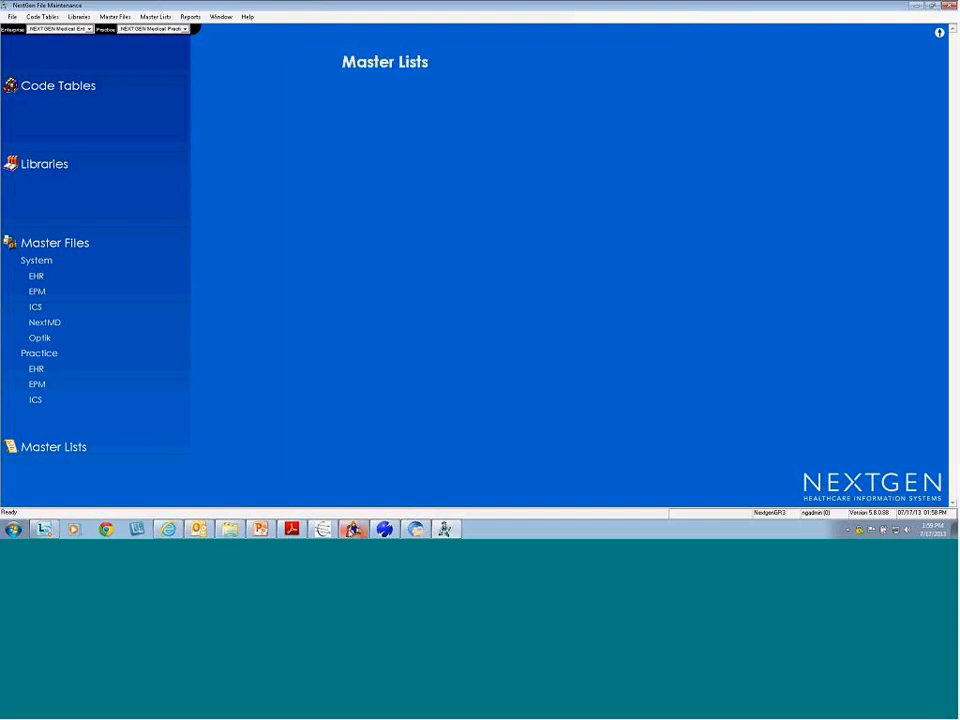
click(384, 528)
Open the chart for medical record number 678 and dismiss its patient alerts
click(82, 32)
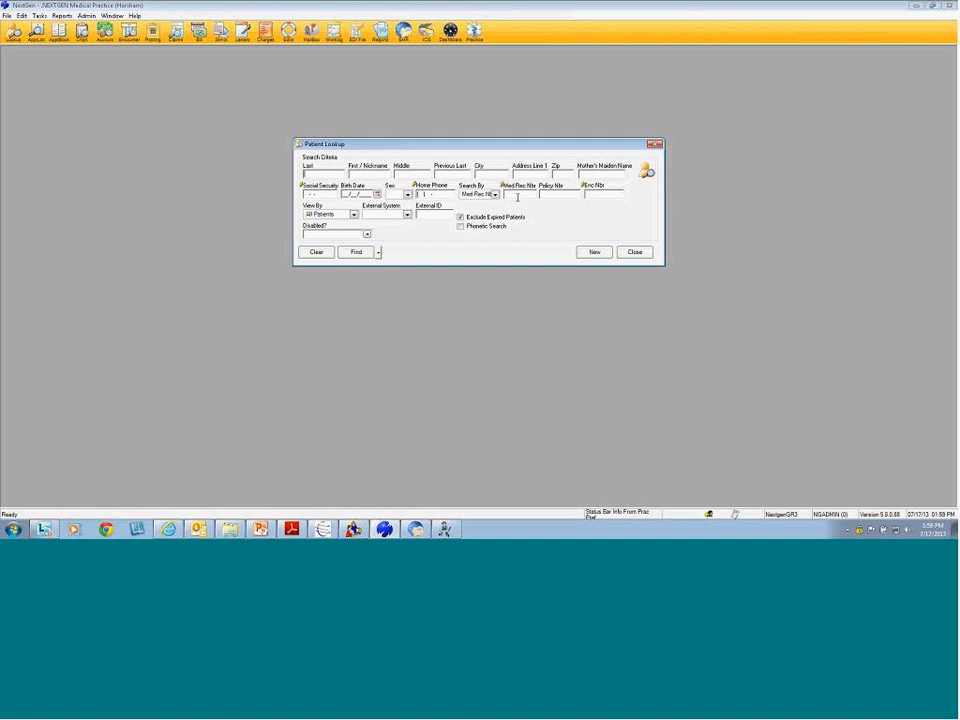
click(509, 193)
text(678)
key(Return)
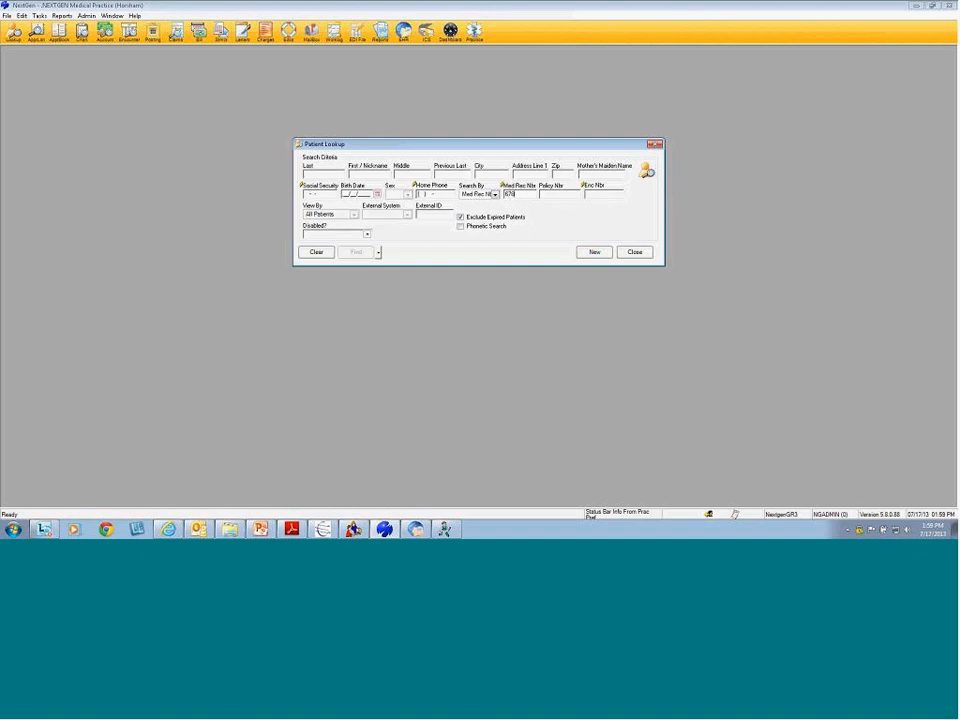
click(619, 229)
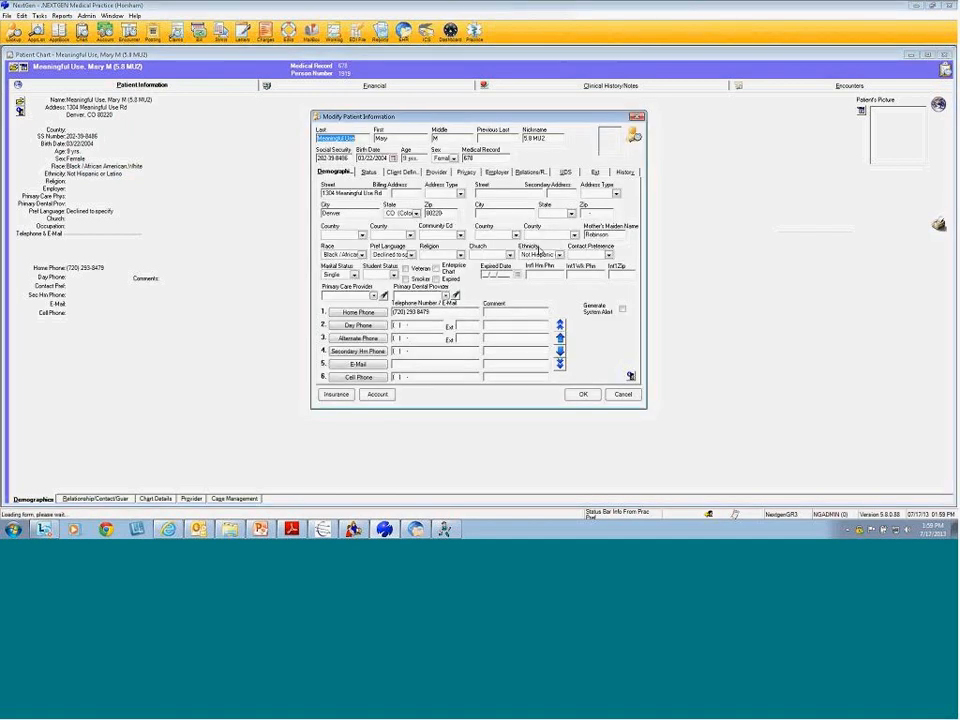
Keep ethnicity Not Hispanic or Latino, set preferred language to Declined to specify, and show race options
click(559, 255)
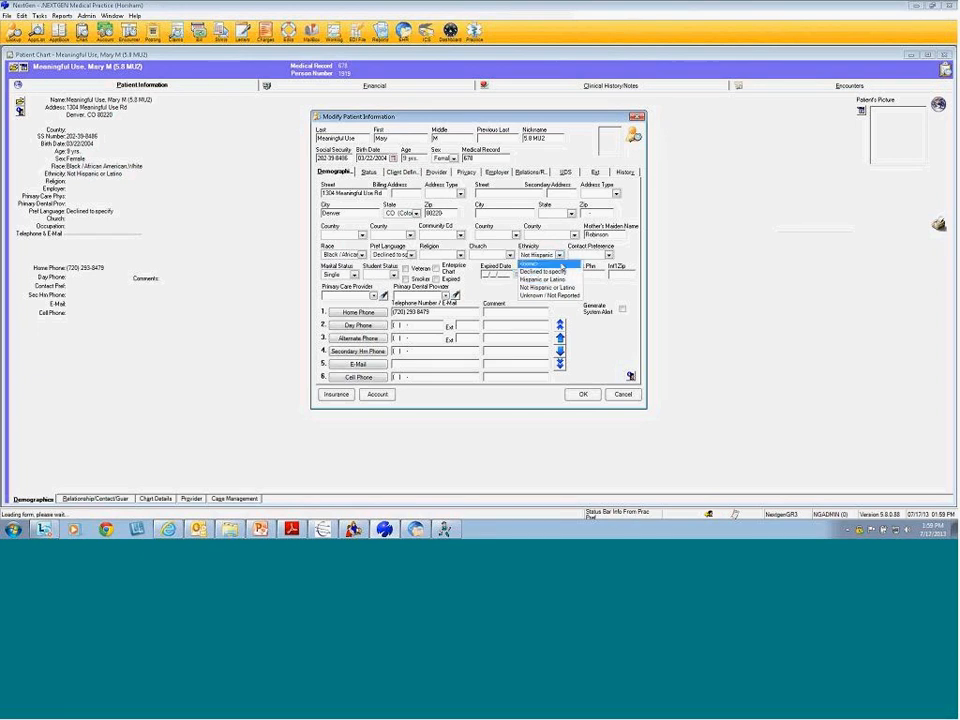
click(546, 288)
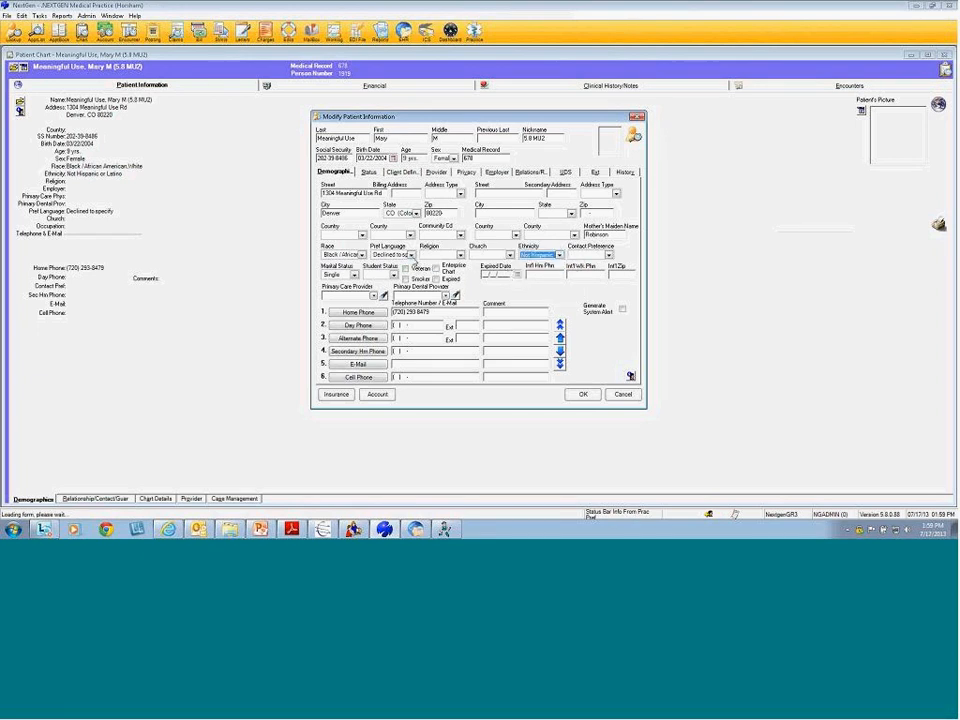
click(410, 255)
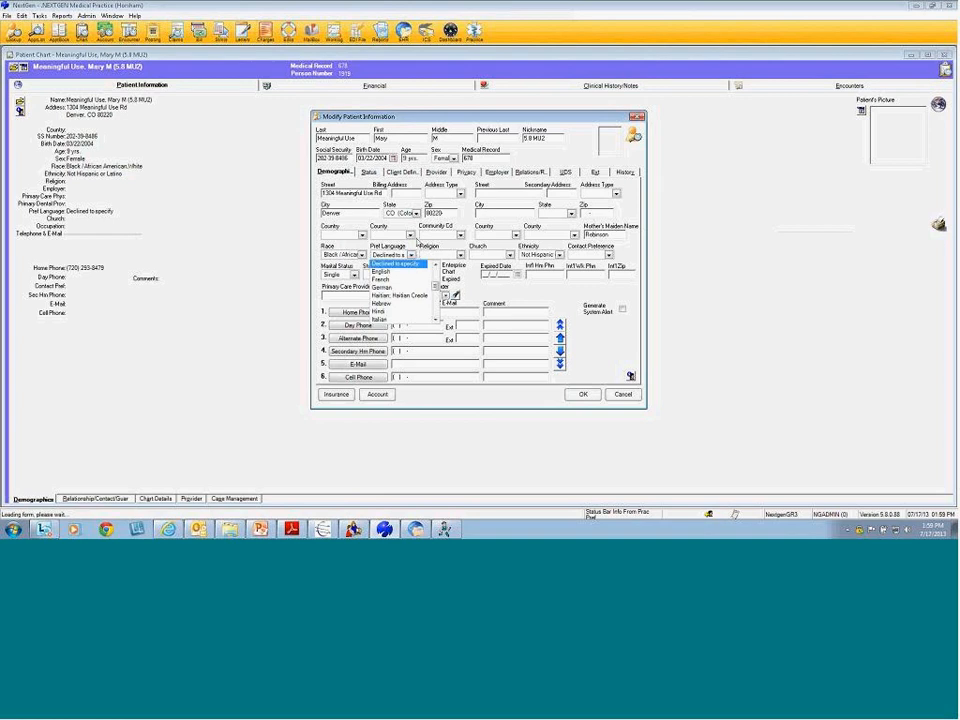
click(412, 265)
click(362, 255)
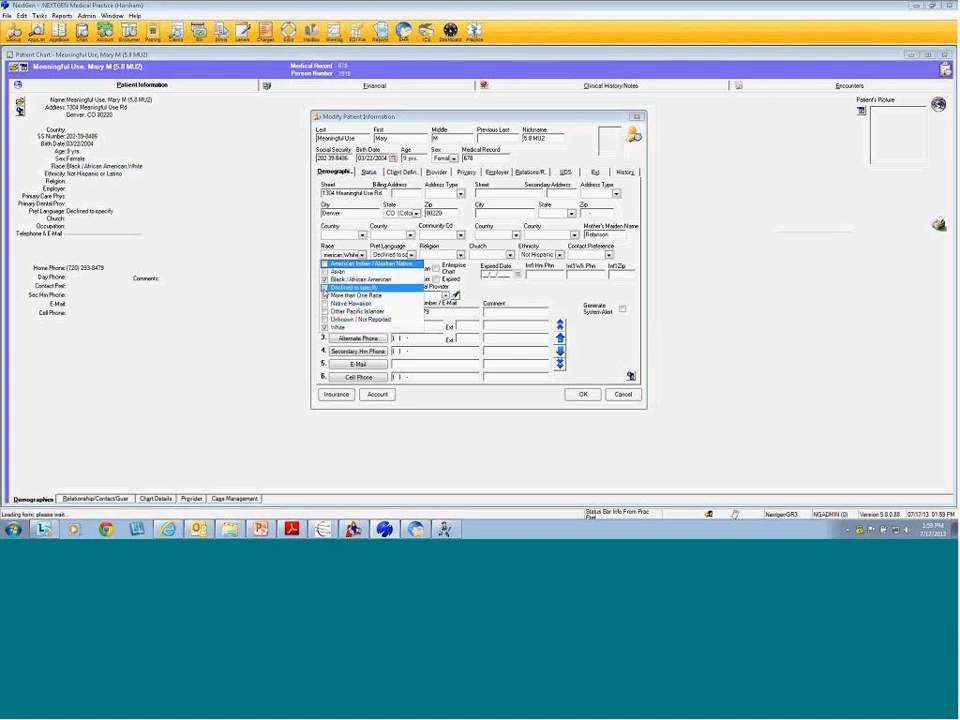
Set the patient's race to Black/African American and White
click(324, 288)
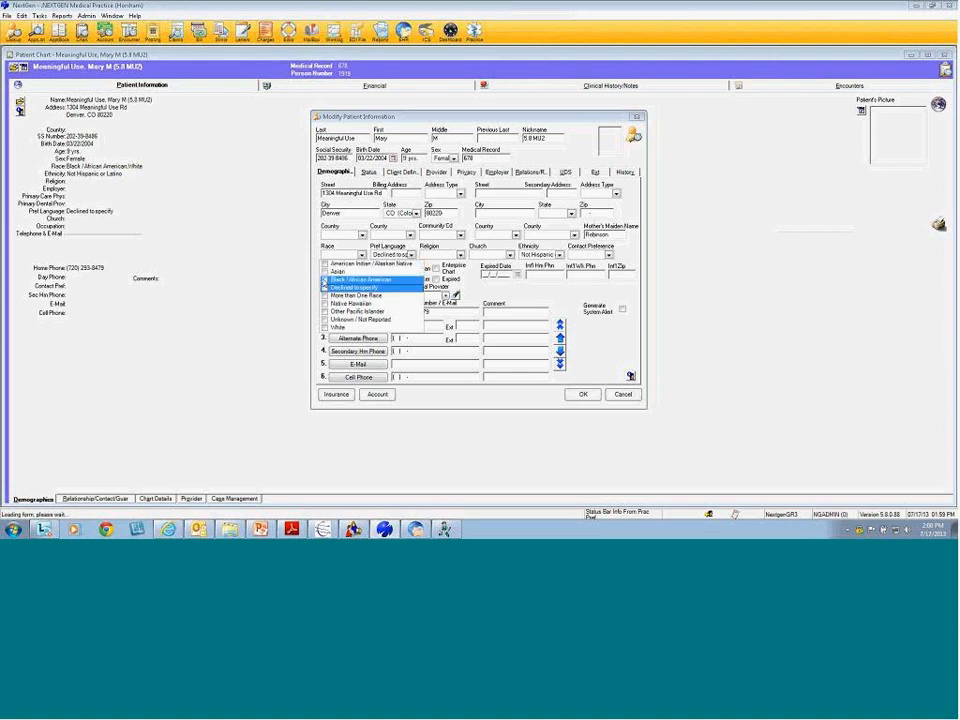
click(324, 279)
click(324, 328)
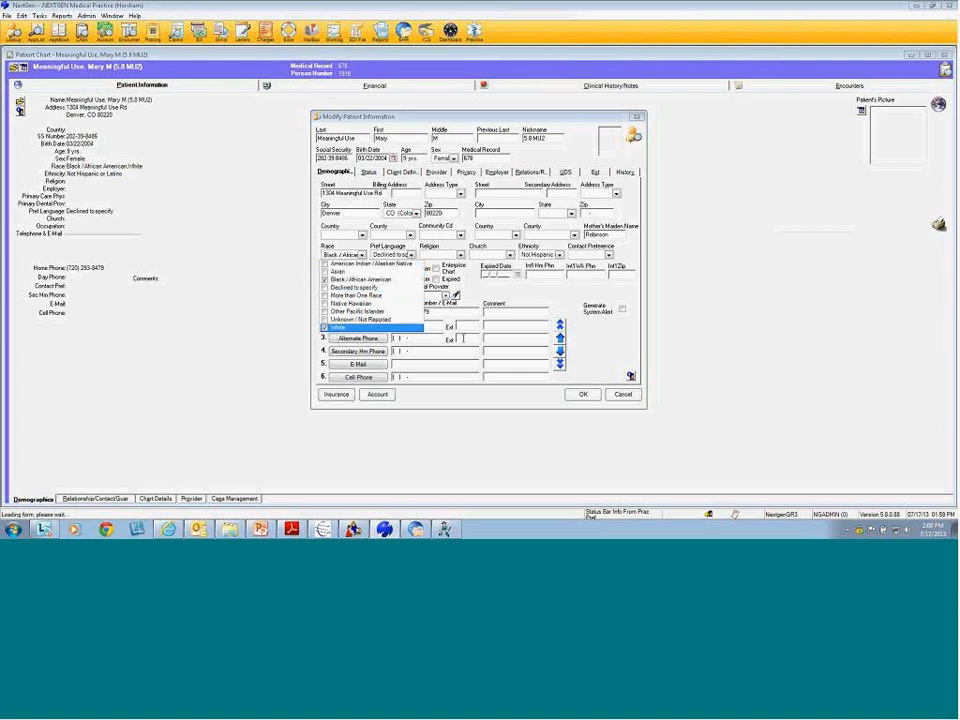
click(481, 293)
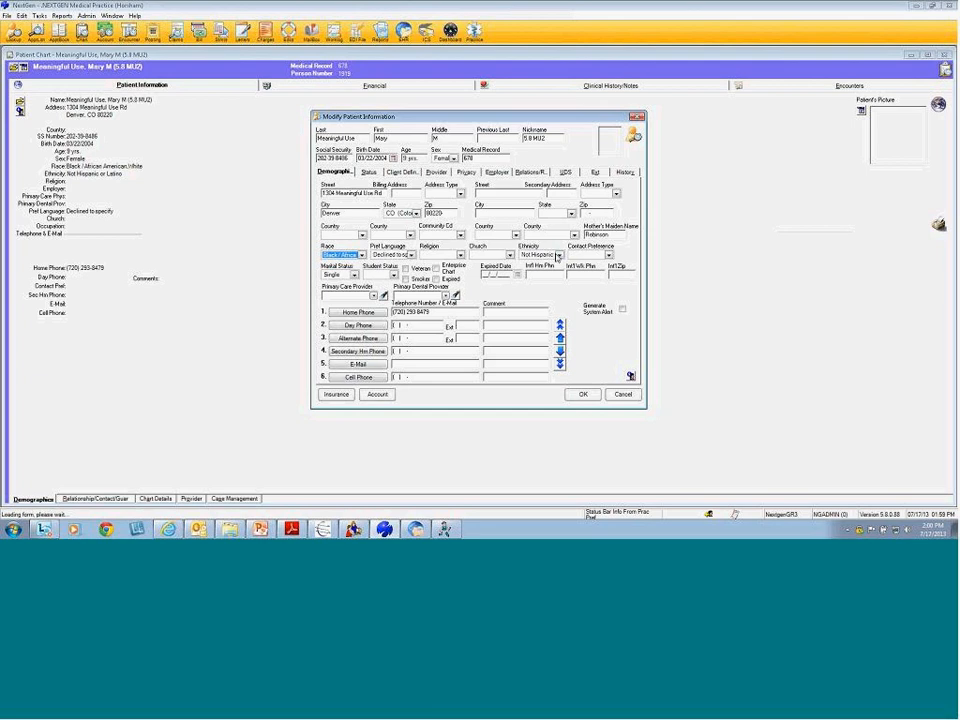
Choose the ethnicity, set preferred language to Declined to specify, and save the demographics
click(559, 255)
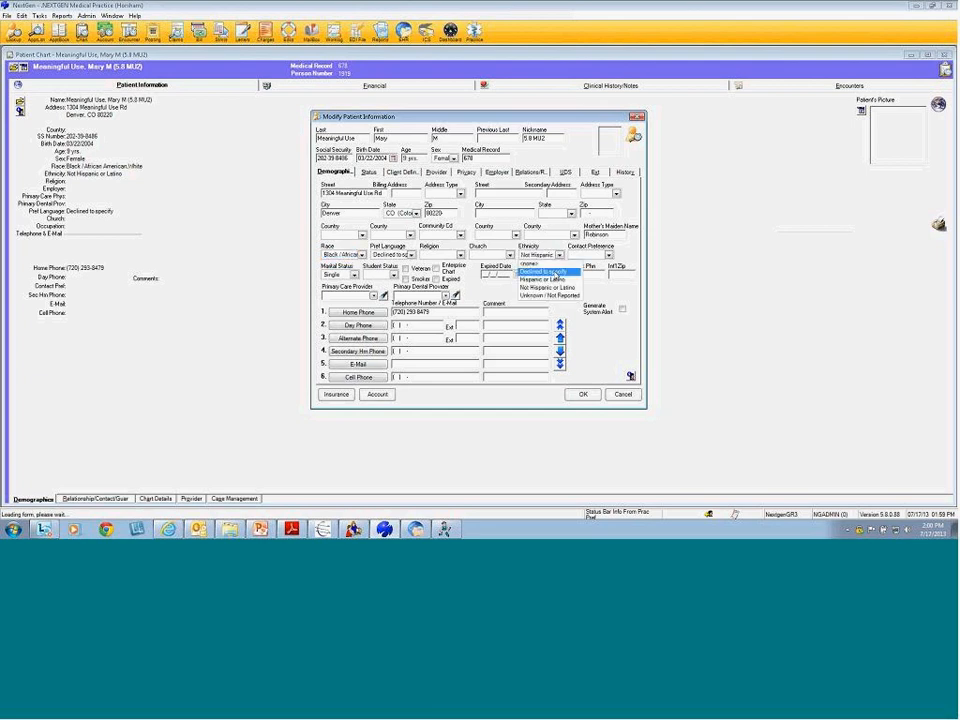
click(553, 274)
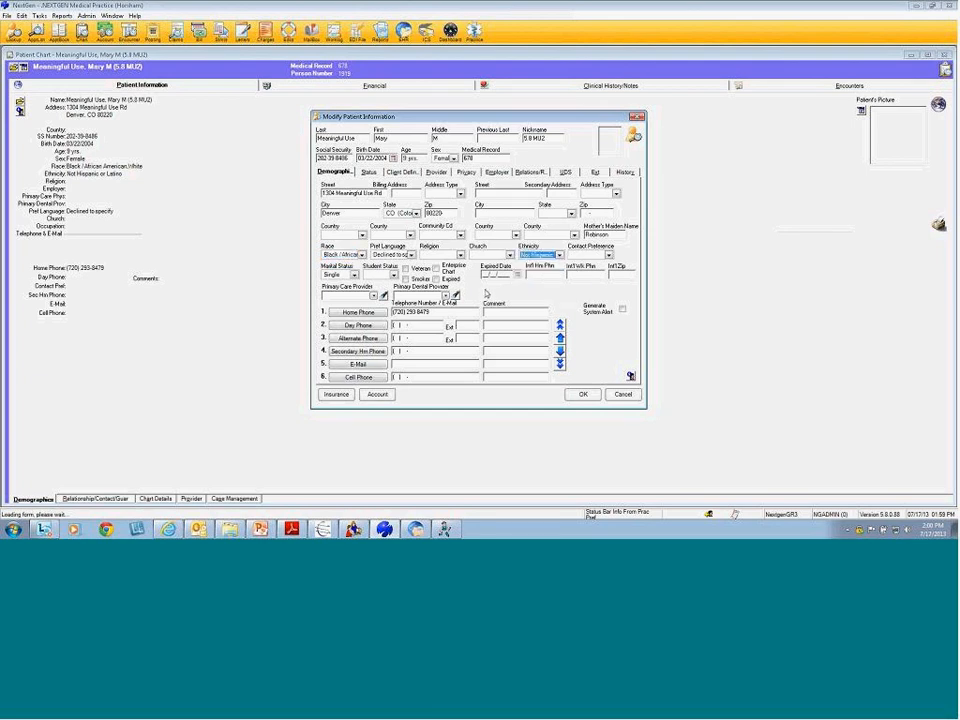
click(411, 256)
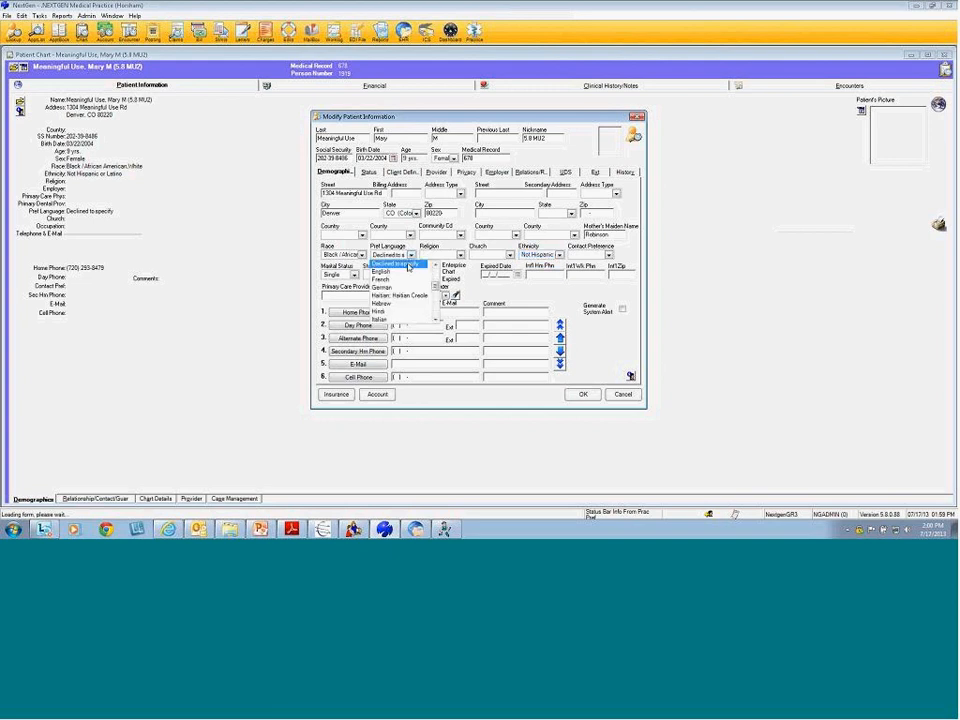
click(407, 264)
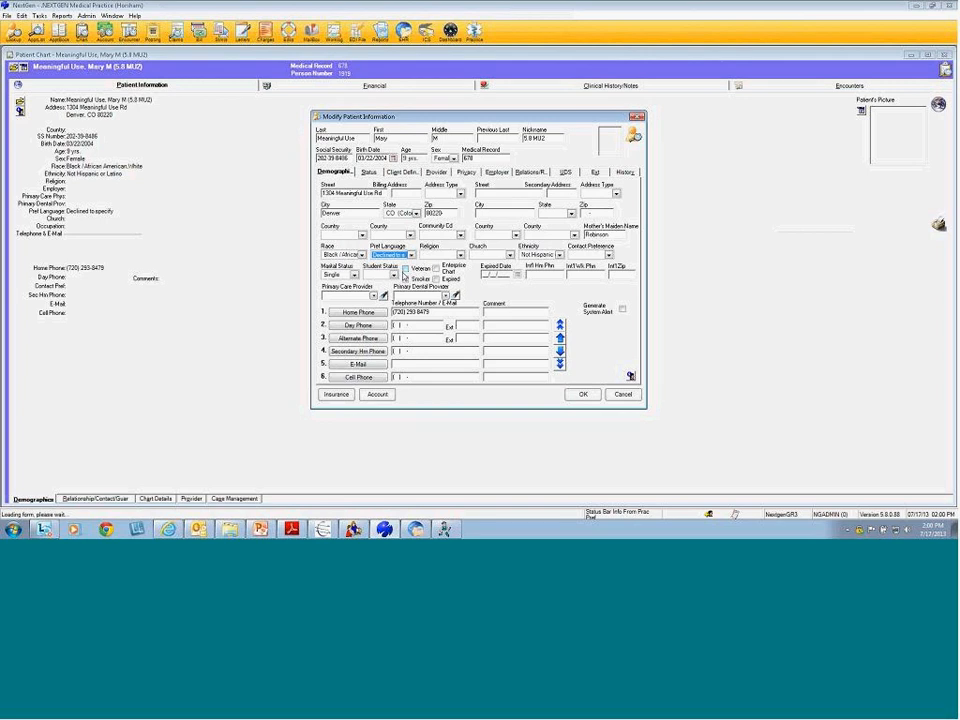
click(588, 395)
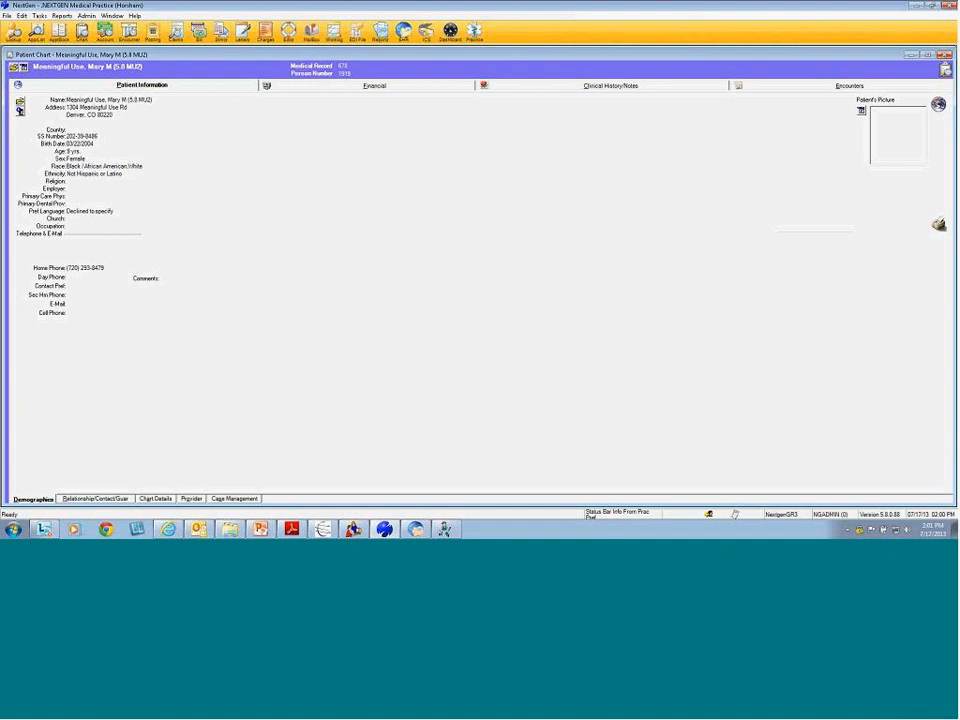
Run the 5.8 MU2 Patient Chart Demographics memorized report with autosized columns, then close it
click(945, 55)
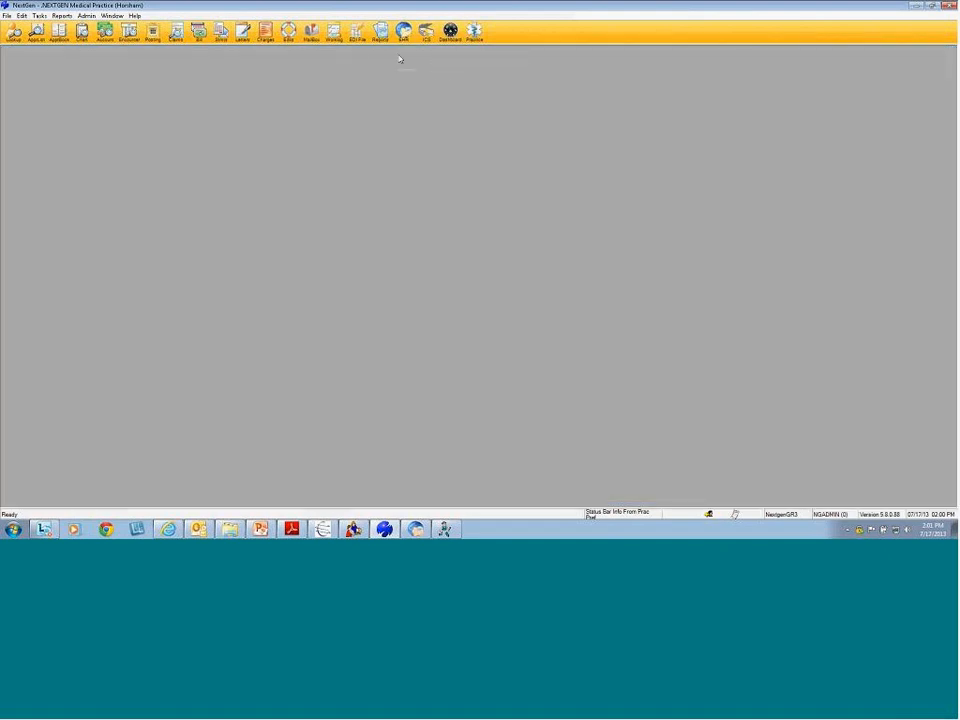
click(380, 32)
drag(645, 334, 642, 359)
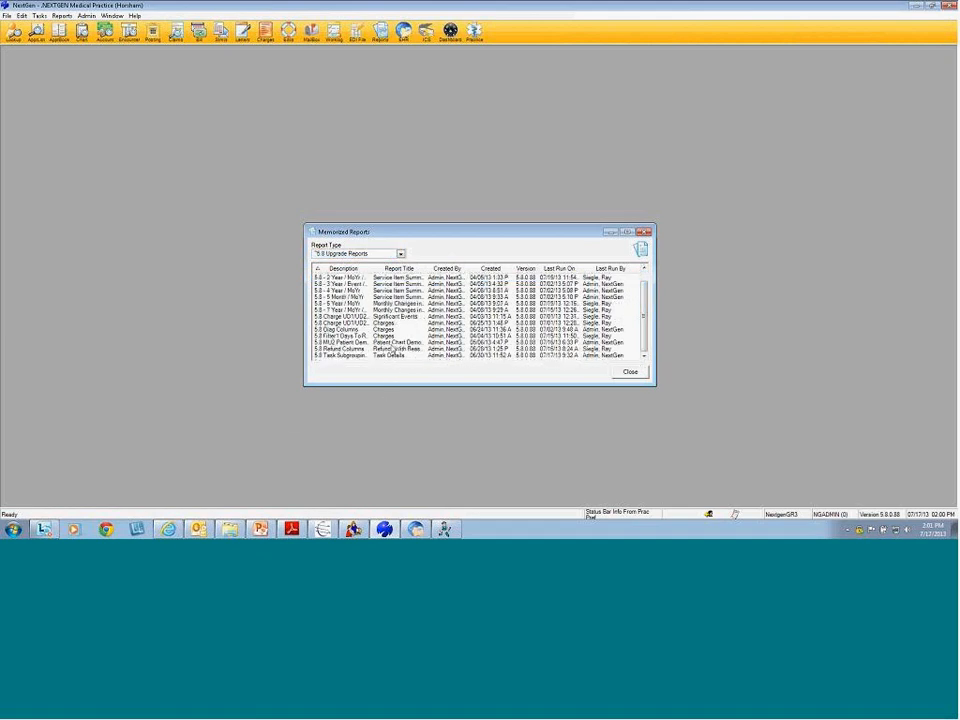
click(420, 342)
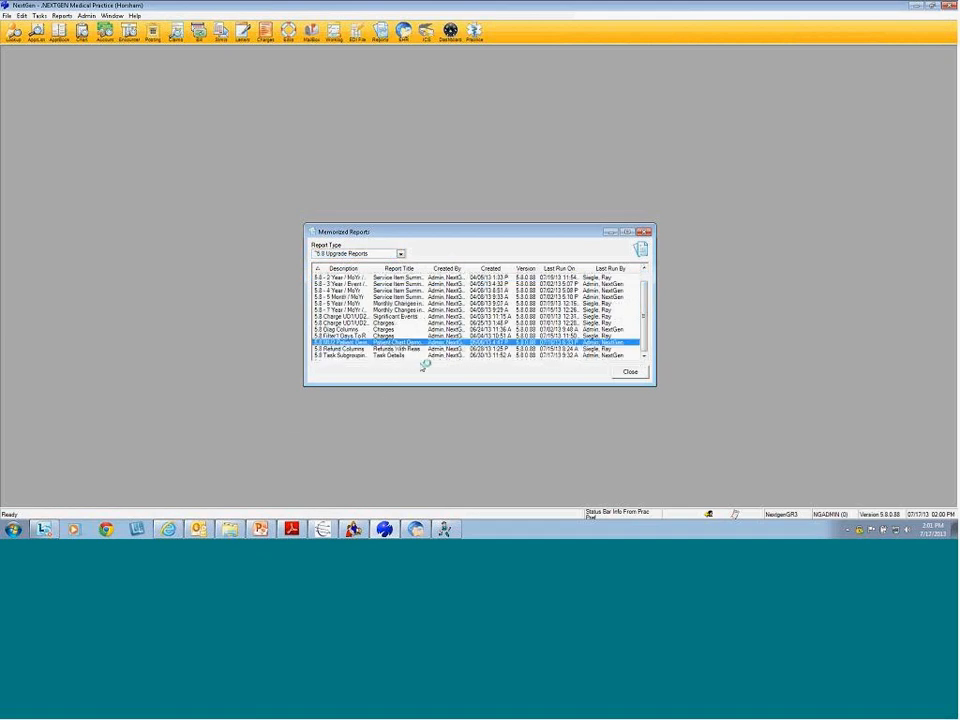
click(579, 380)
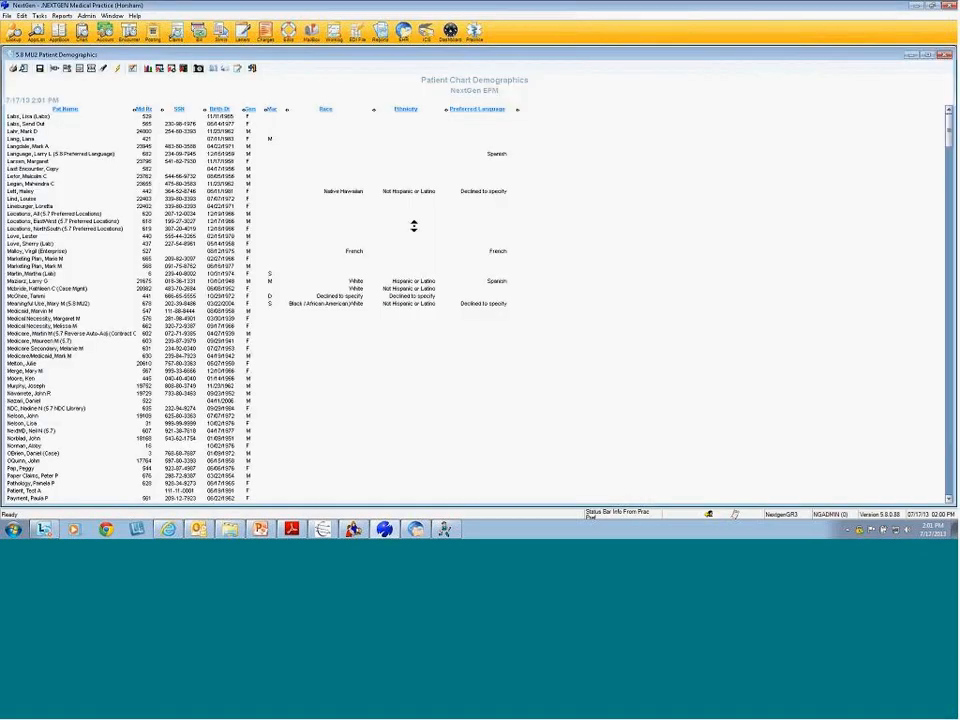
click(91, 72)
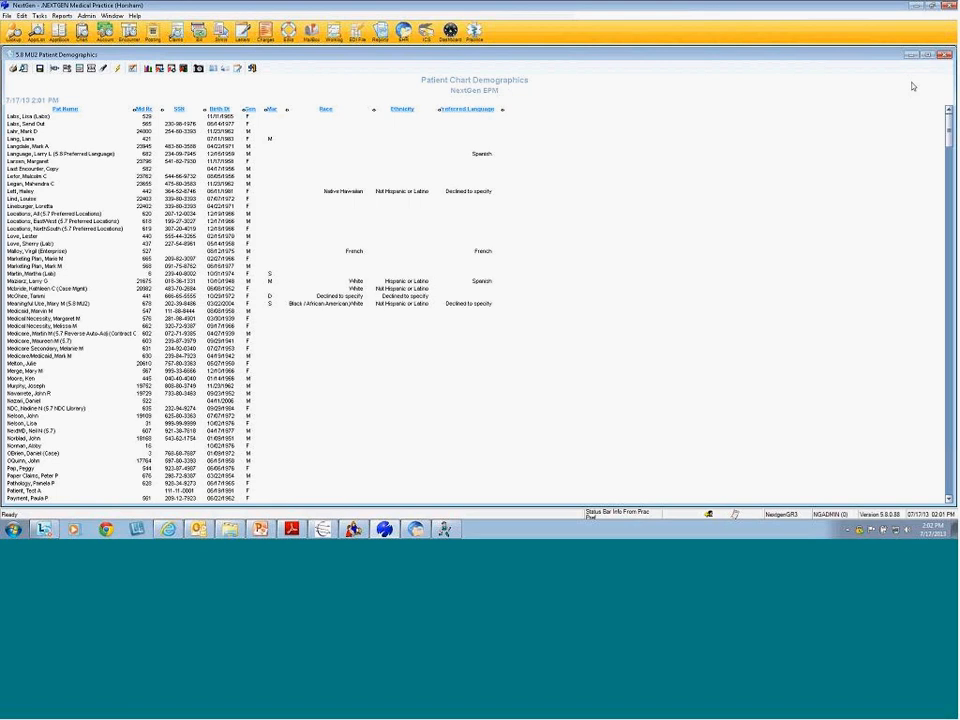
click(944, 54)
Close Memorized Reports without saving, then page the PDF guide forward six pages to Birth Mother's Full Name
click(488, 297)
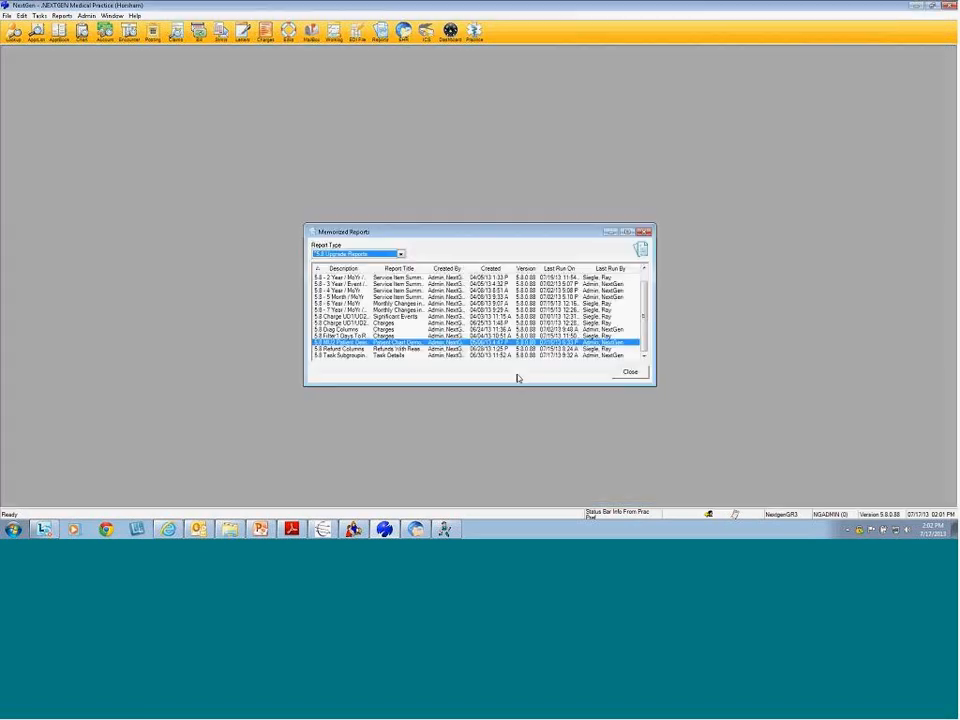
click(622, 377)
click(292, 529)
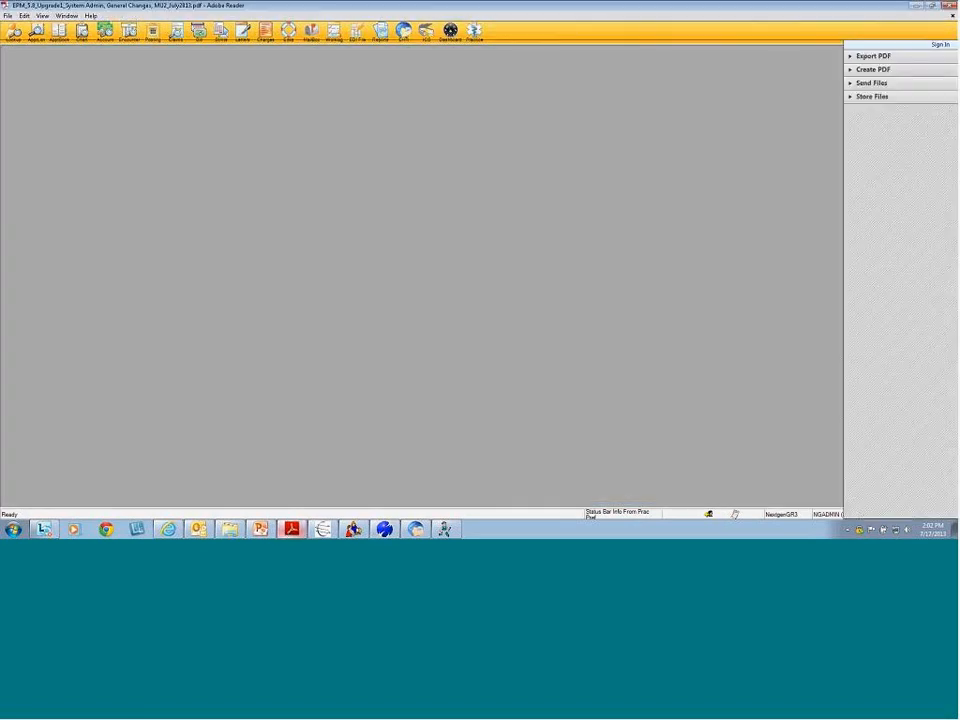
click(149, 31)
click(149, 31)
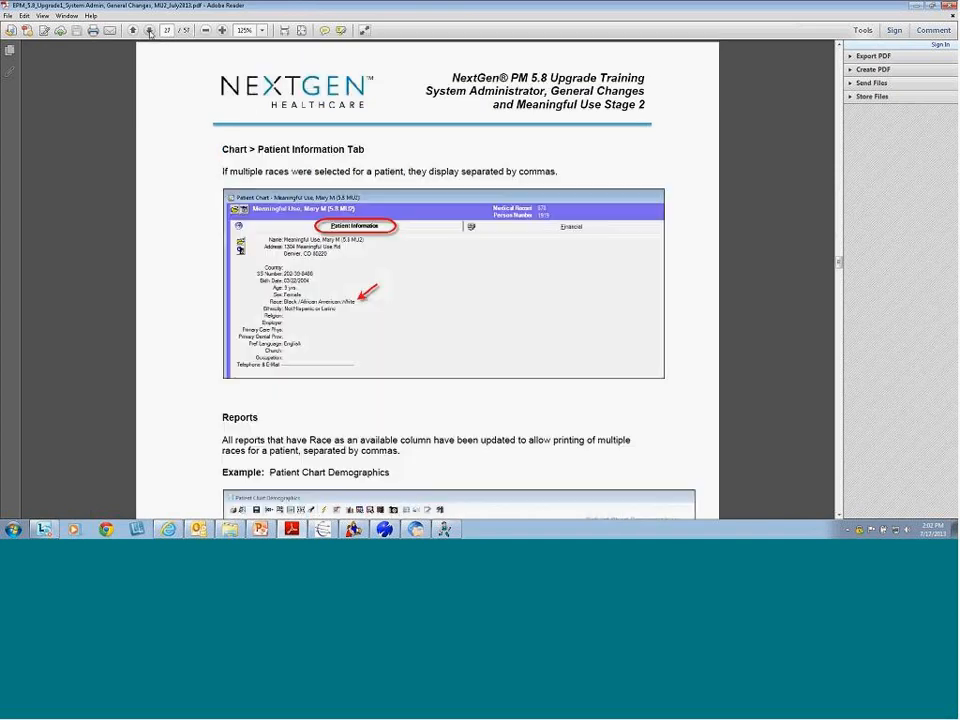
click(149, 31)
click(149, 31)
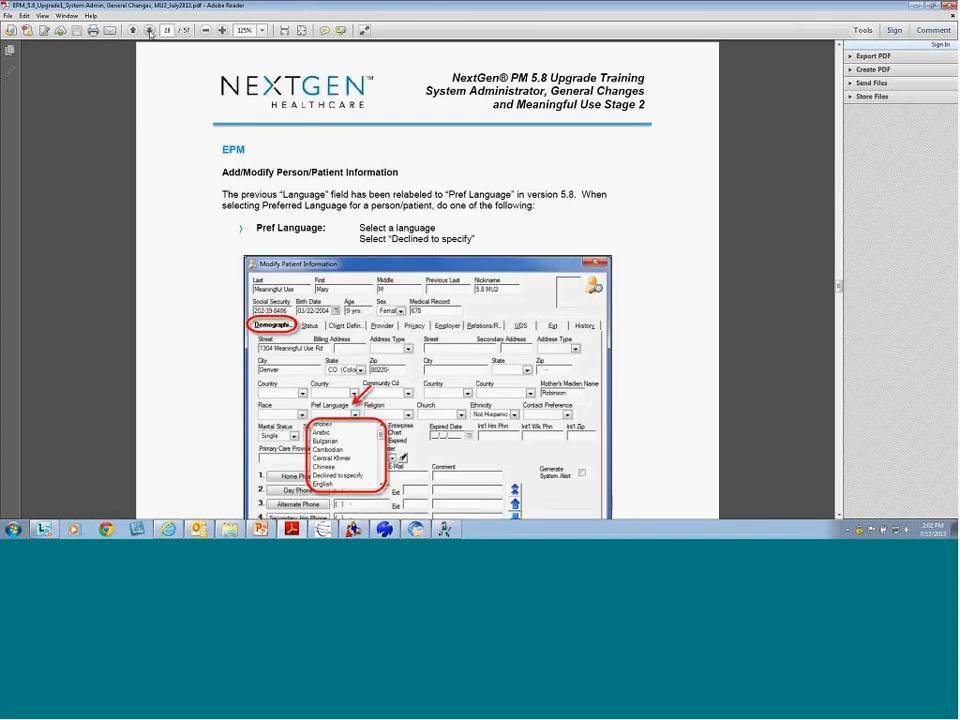
click(149, 31)
click(149, 31)
click(149, 31)
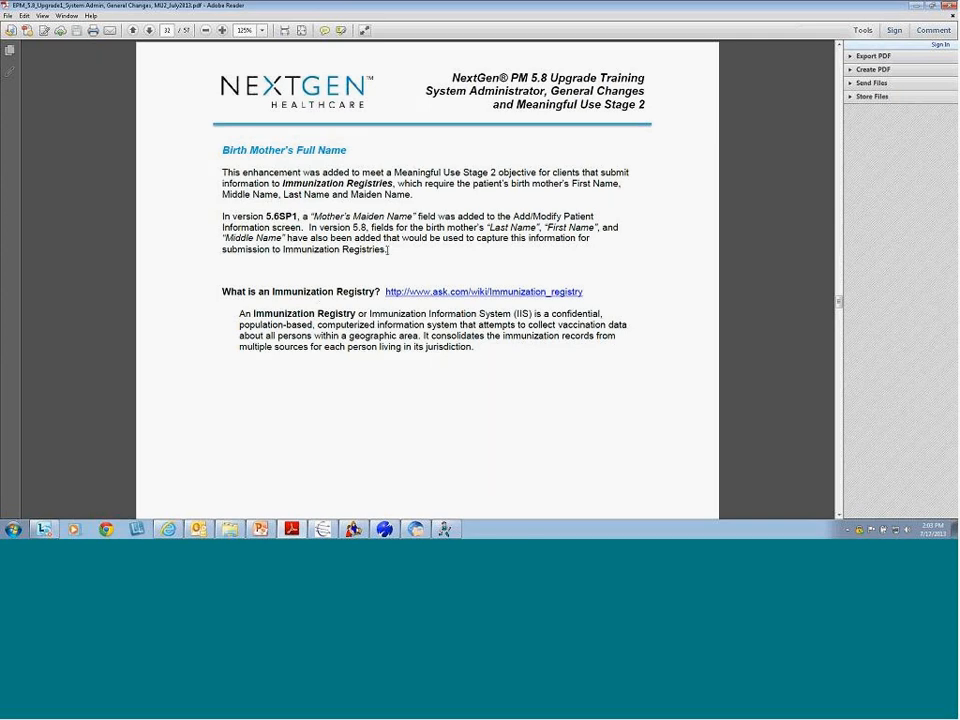
Highlight the Birth Mother's Full Name heading, the registry explanation, and the 5.6SP1 Mother's Maiden Name mention
drag(225, 150, 345, 158)
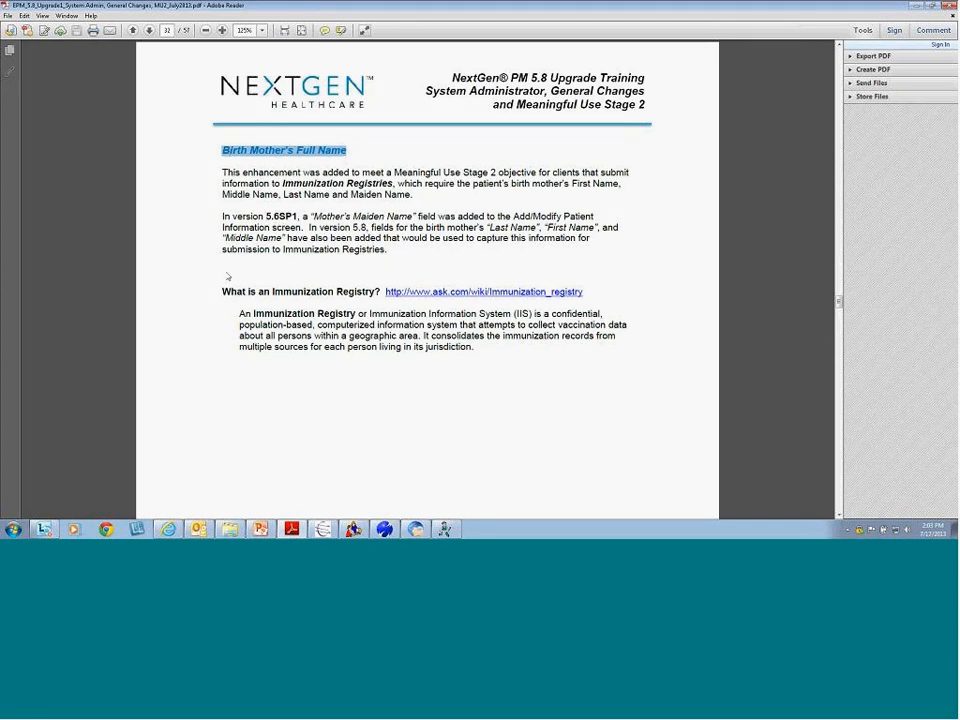
drag(221, 291, 495, 349)
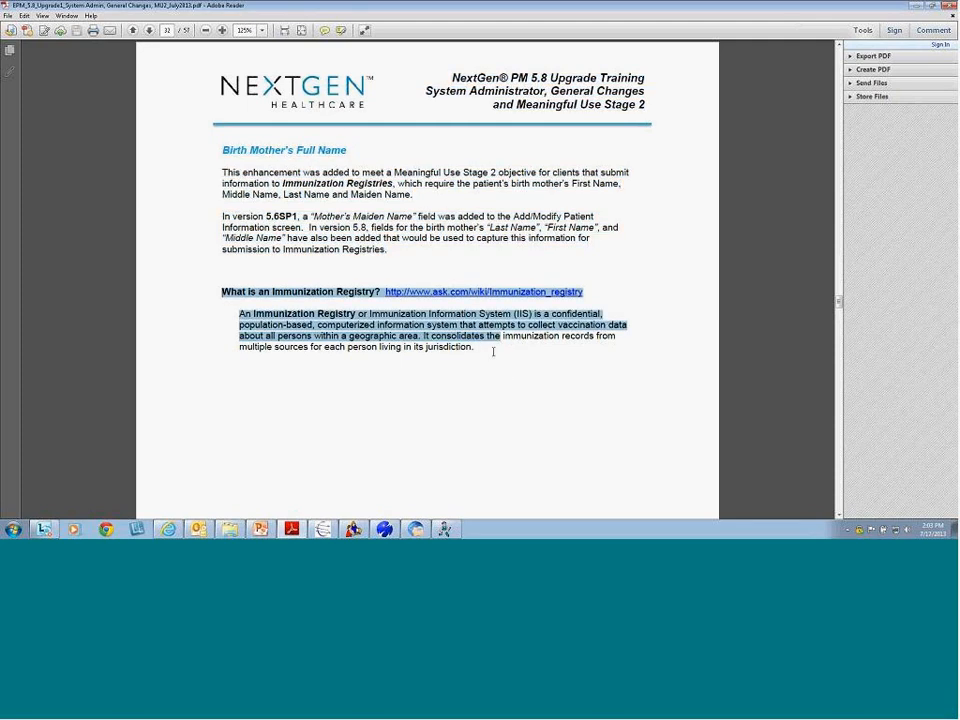
click(335, 305)
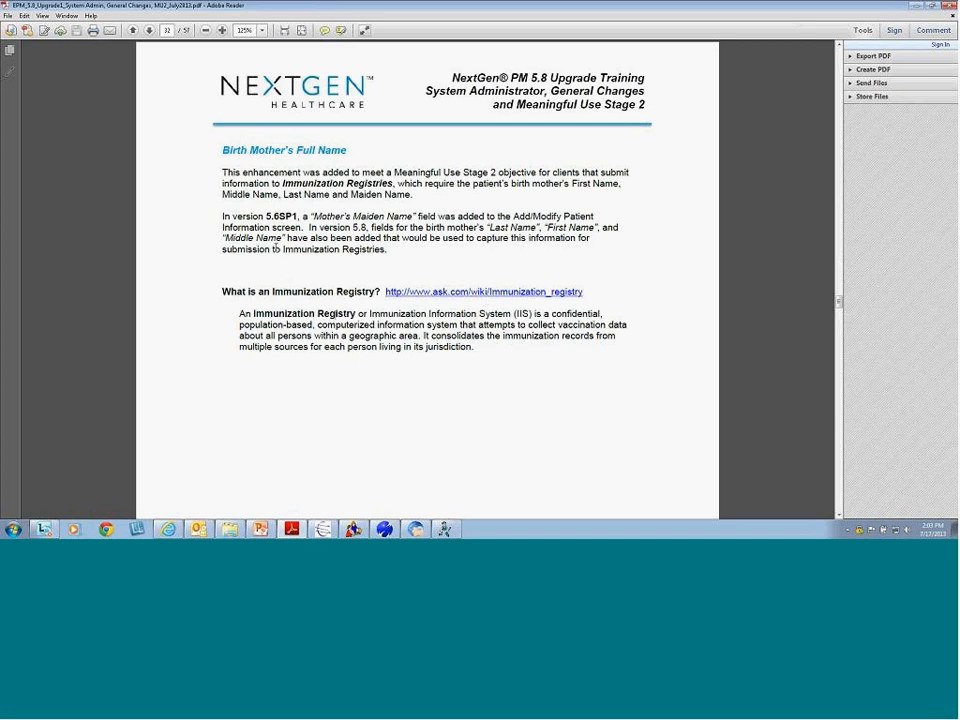
drag(265, 216, 302, 216)
drag(313, 216, 416, 216)
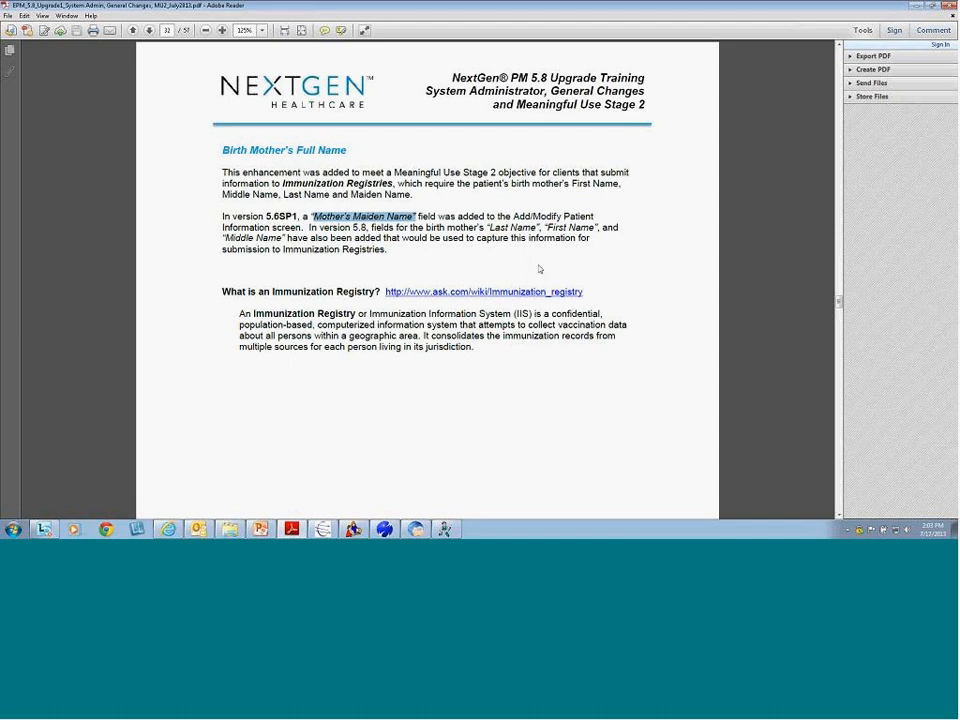
mouse_move(415, 529)
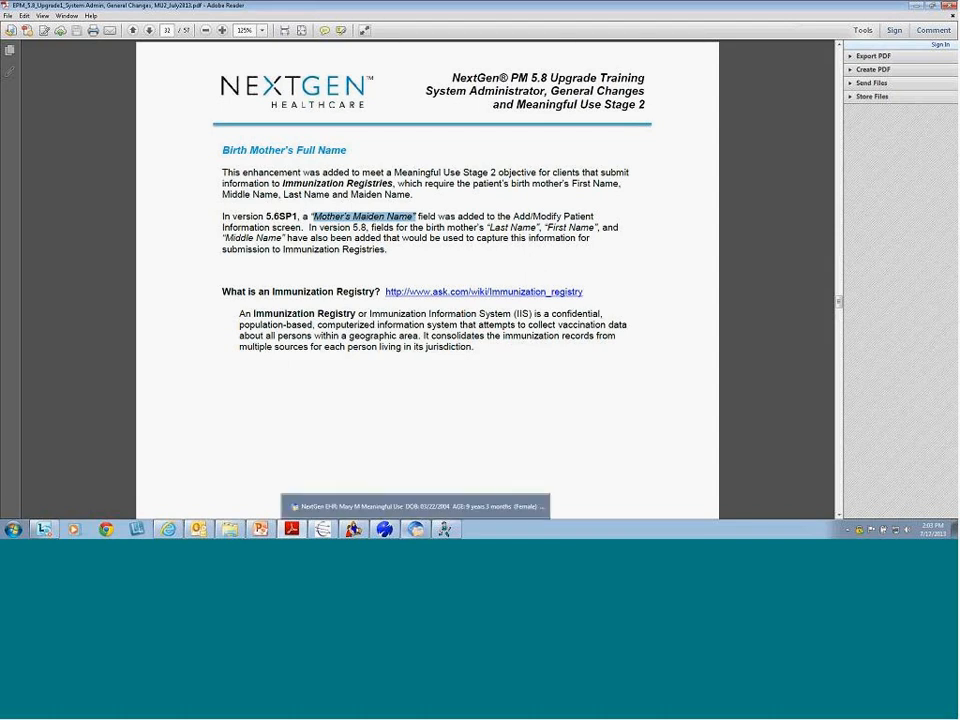
click(430, 503)
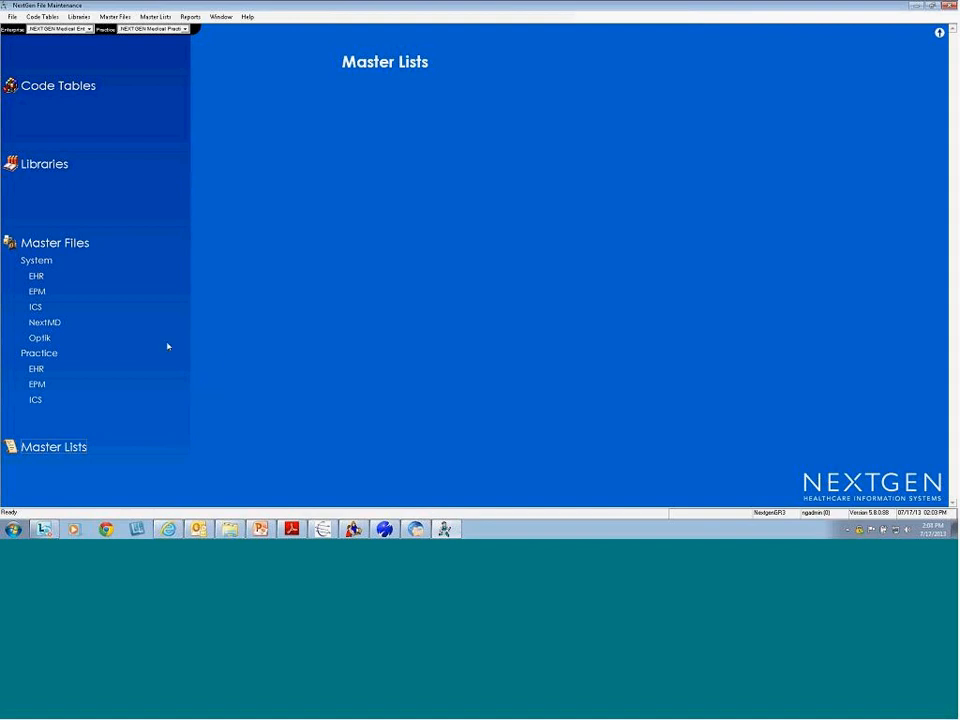
Uncheck 'Birth Mother's full name on Relations Tab' in NEXTGEN Medical Enterprise's preferences and confirm with OK twice
click(35, 294)
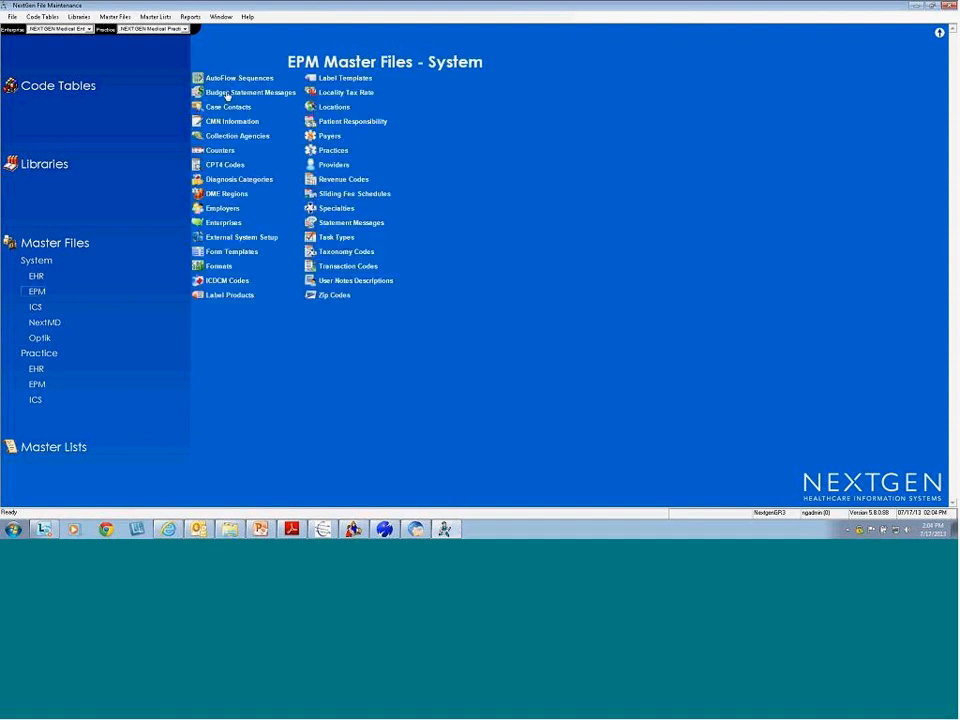
click(222, 222)
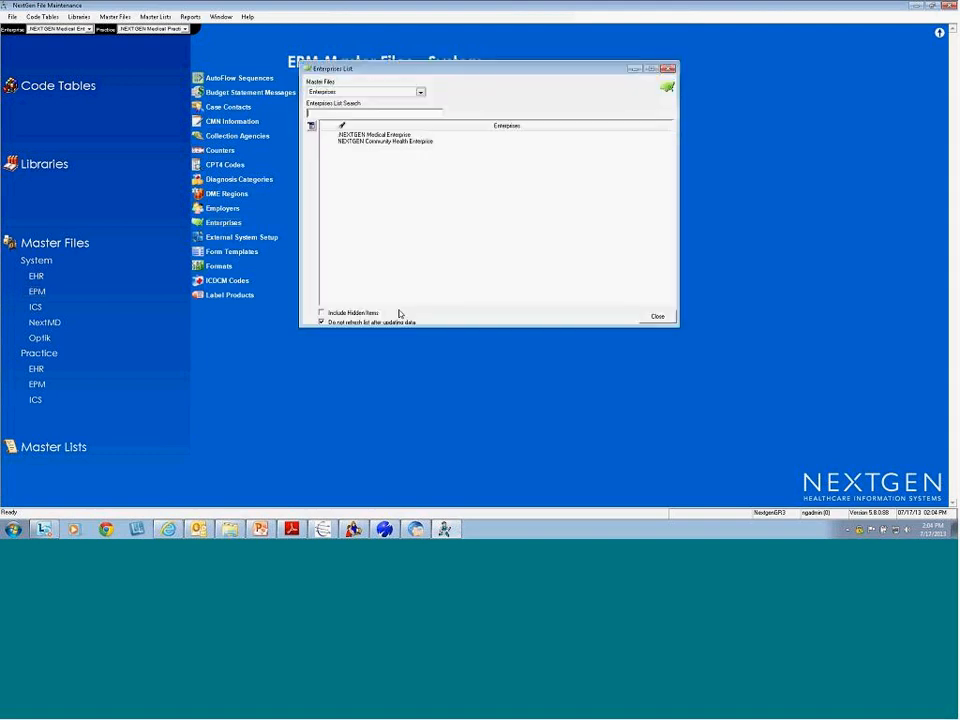
double_click(404, 135)
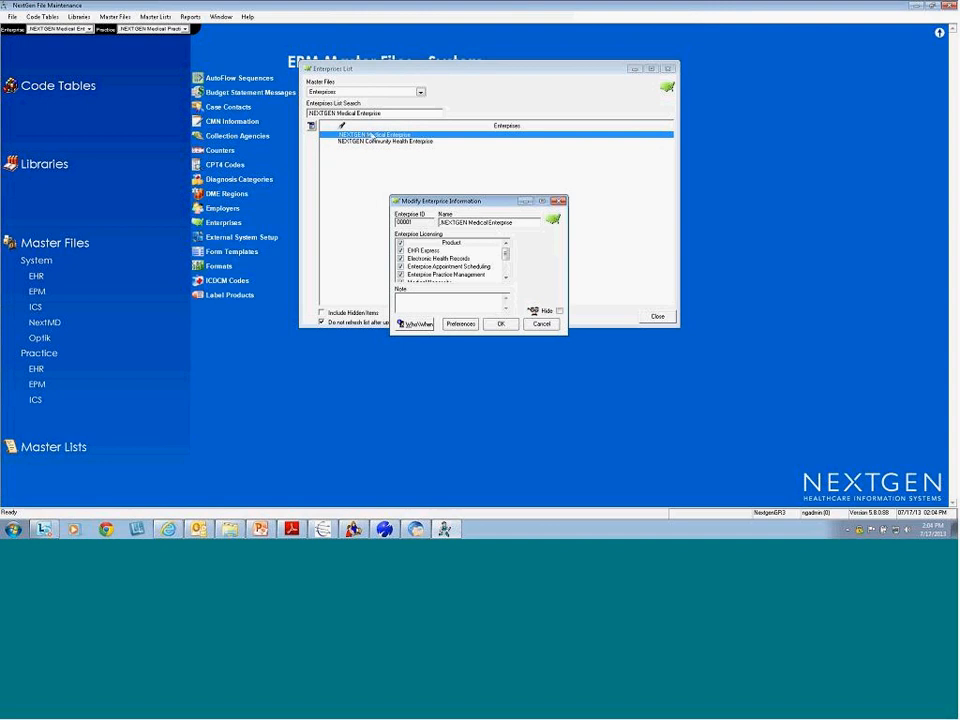
click(460, 325)
click(334, 348)
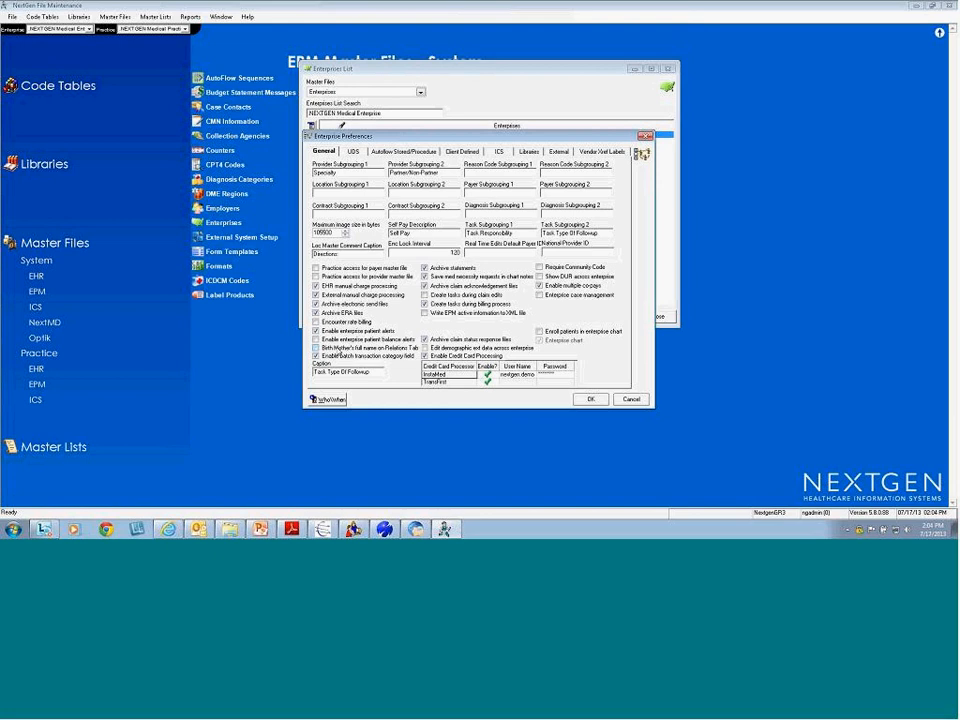
click(317, 348)
click(407, 352)
click(593, 401)
click(500, 324)
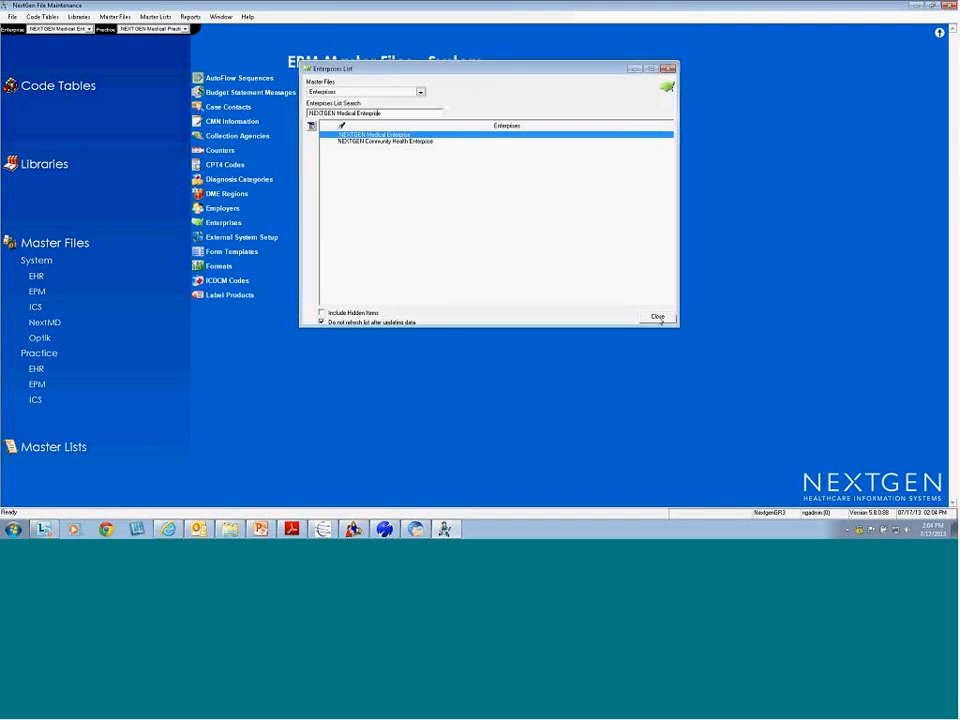
click(657, 316)
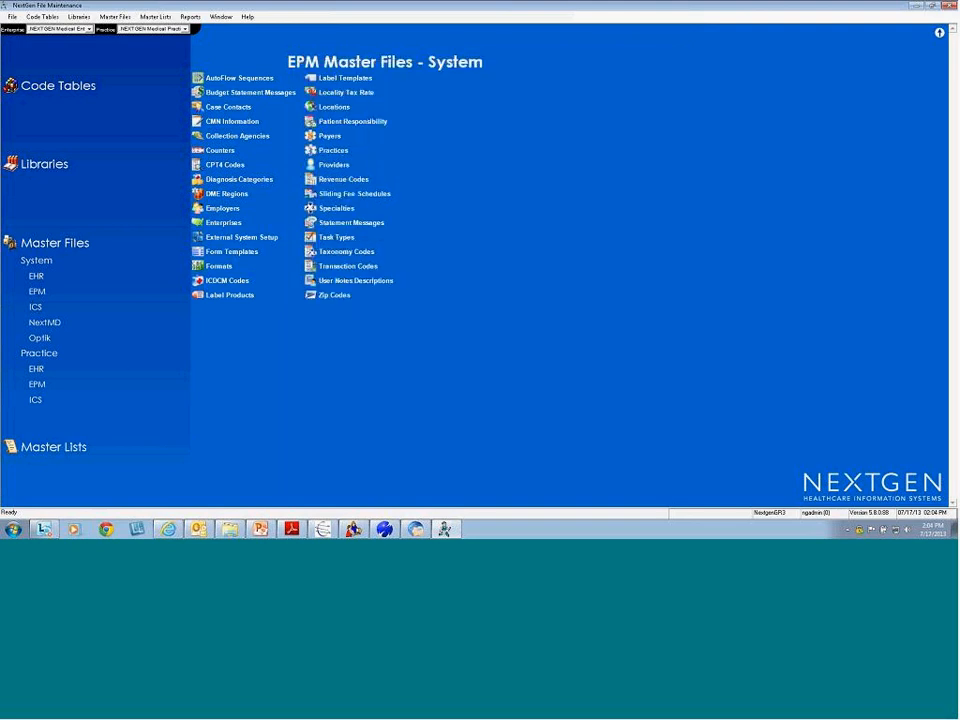
View the Chart preferences of NEXTGEN Medical Practice (Horsham), then close them and the Practices list
click(33, 295)
click(333, 151)
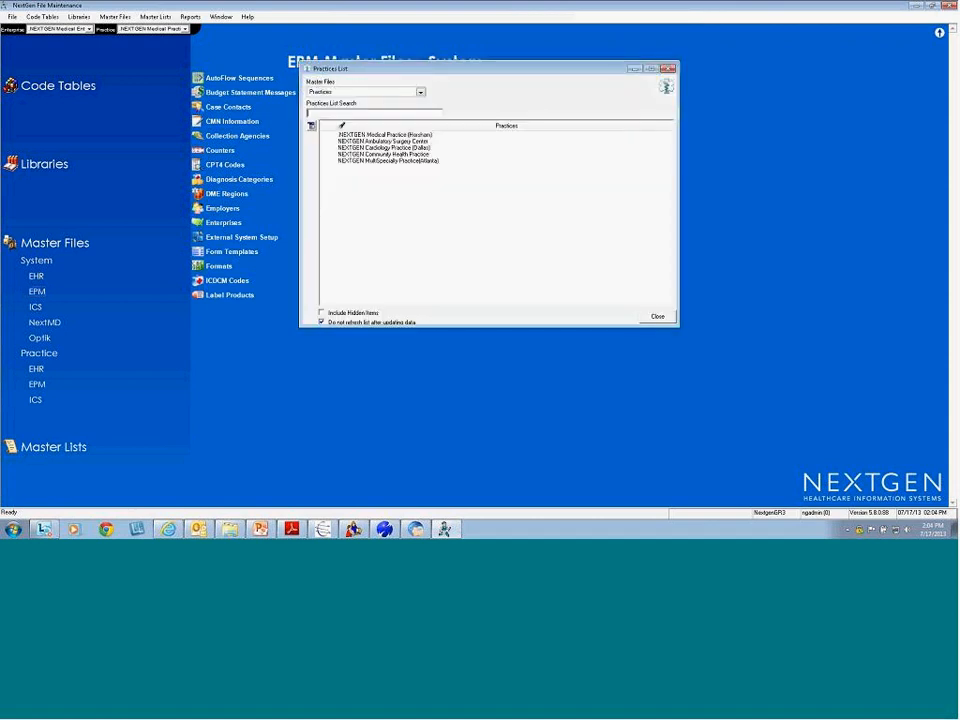
double_click(510, 134)
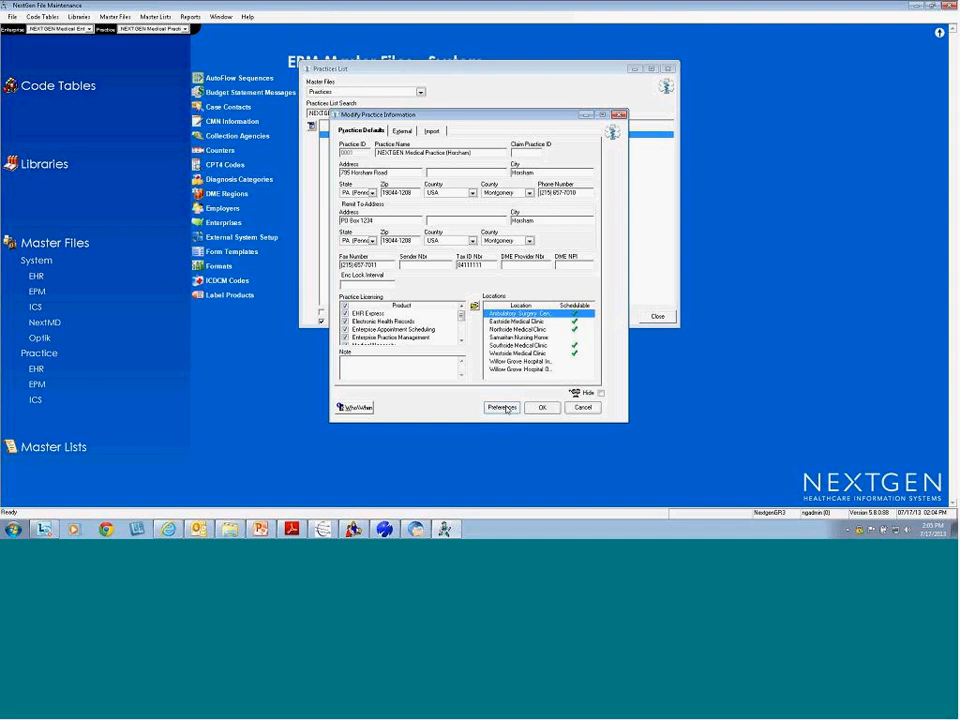
click(502, 406)
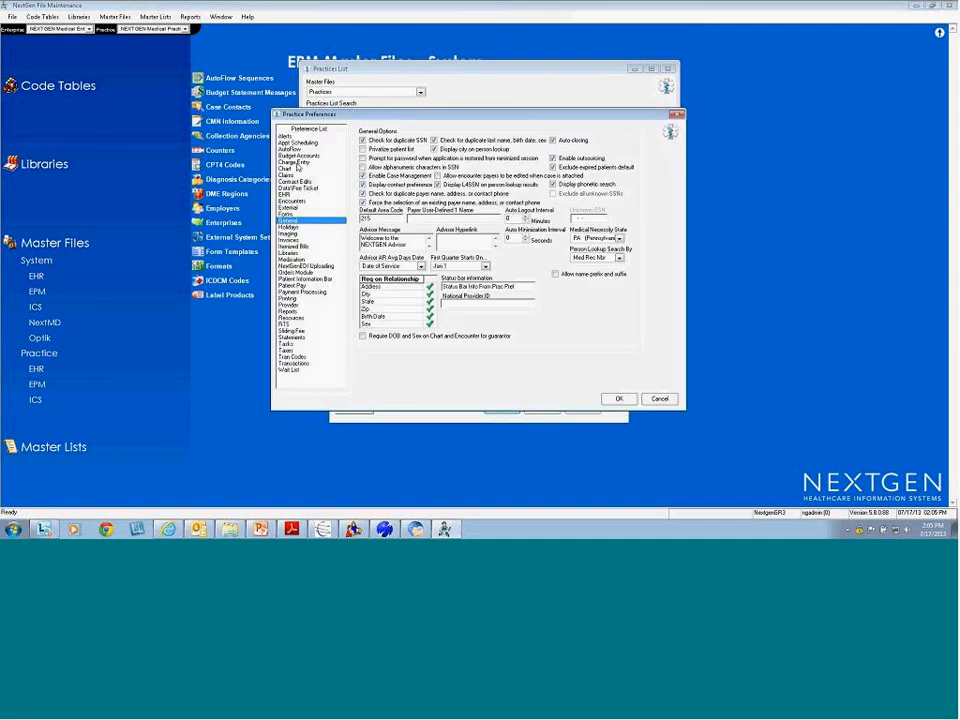
click(290, 169)
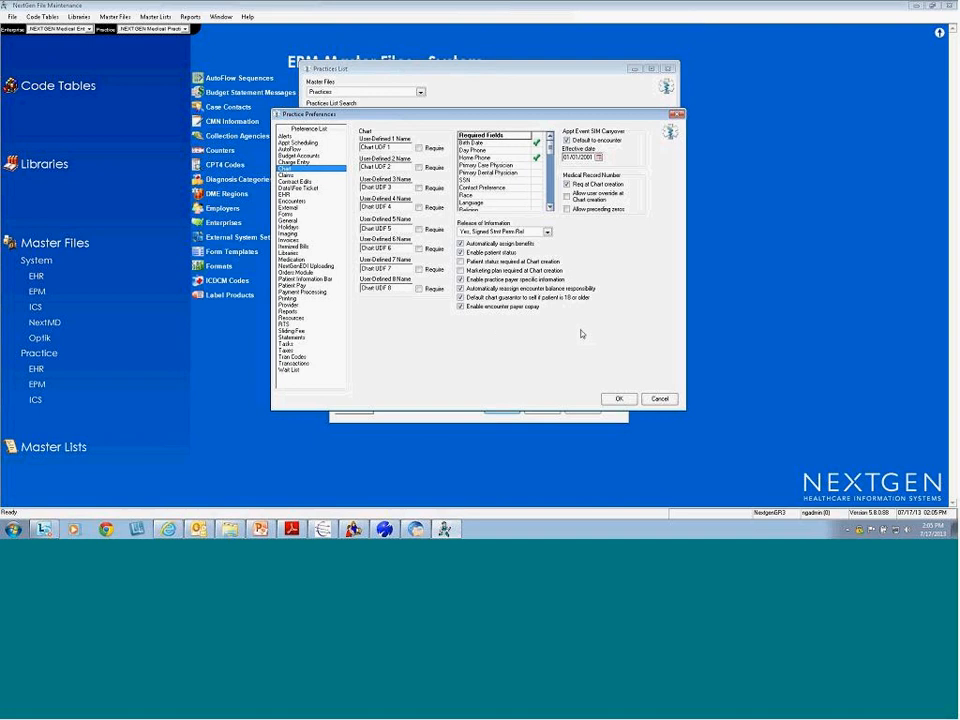
click(618, 398)
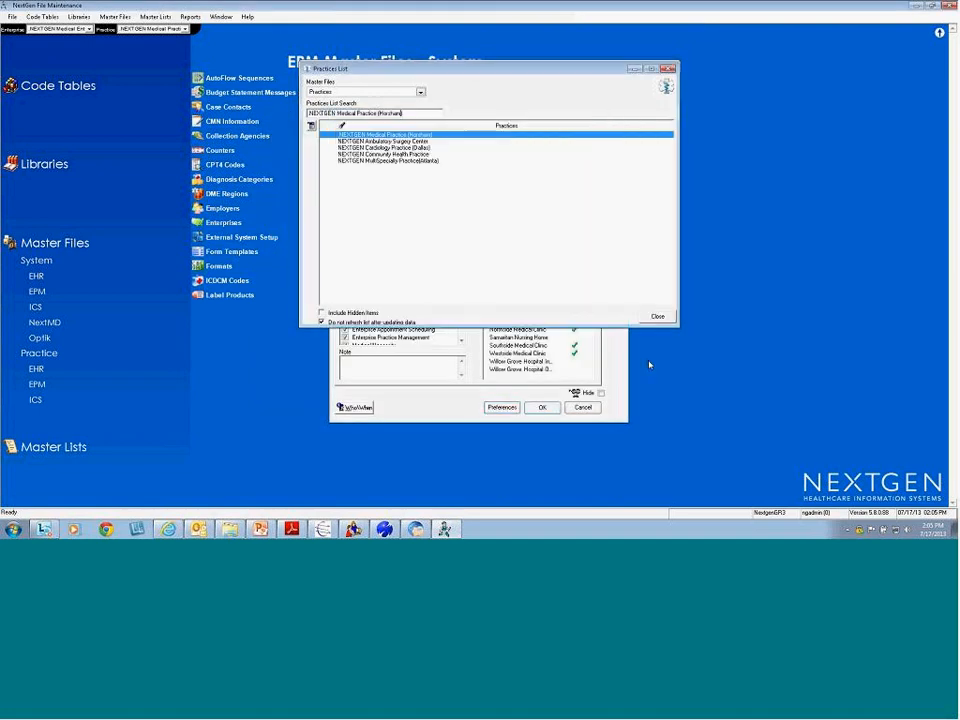
click(659, 317)
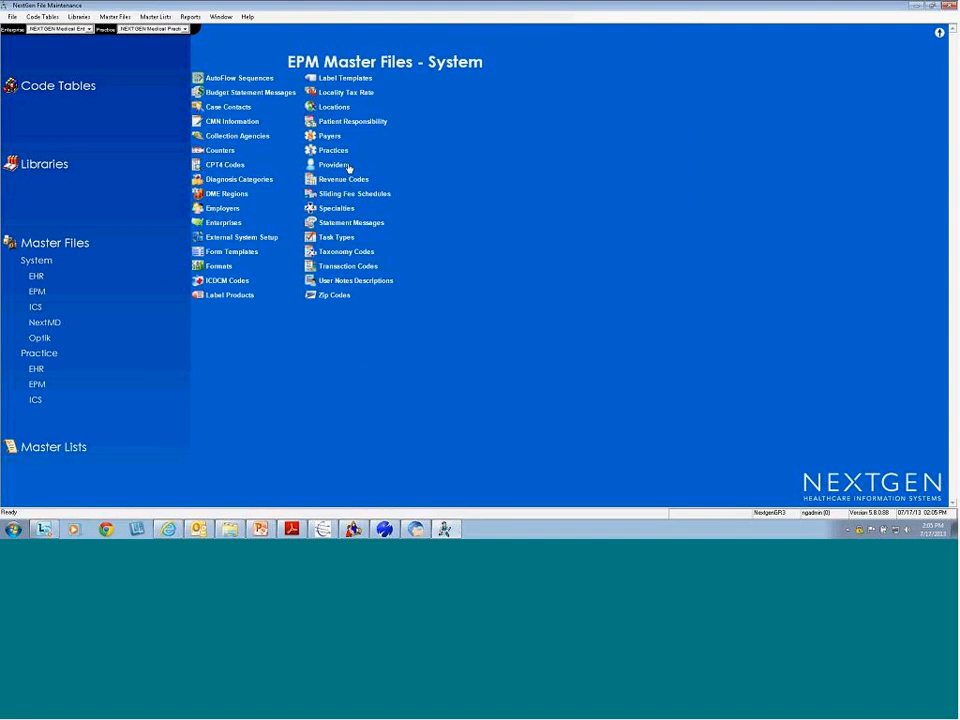
Reopen NEXTGEN Medical Enterprise's preferences to check them, then close the record and Enterprises list
click(226, 222)
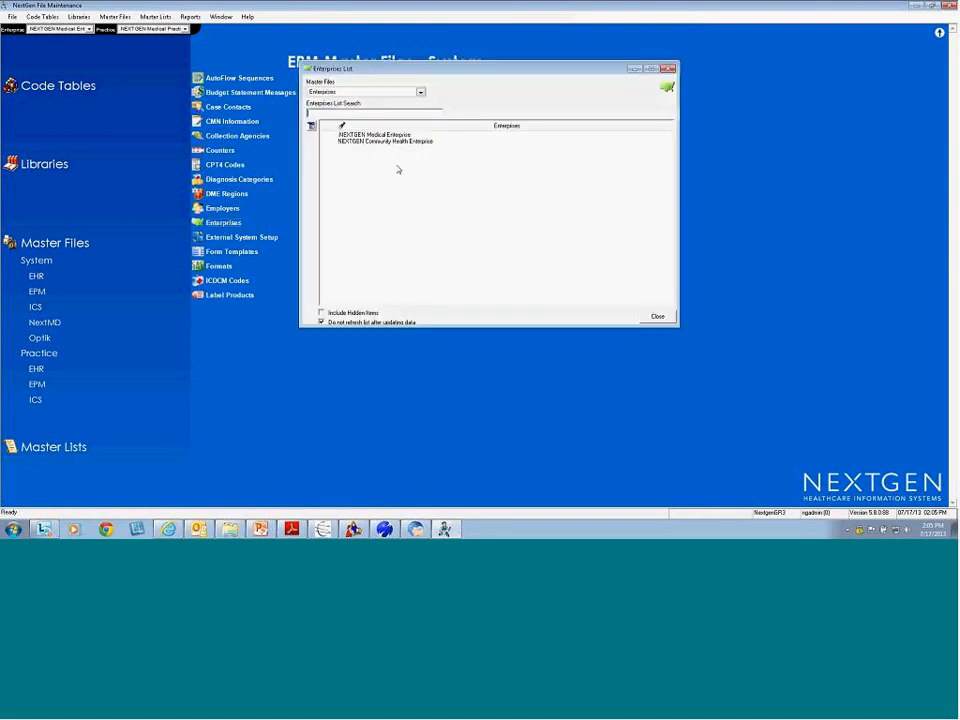
double_click(375, 134)
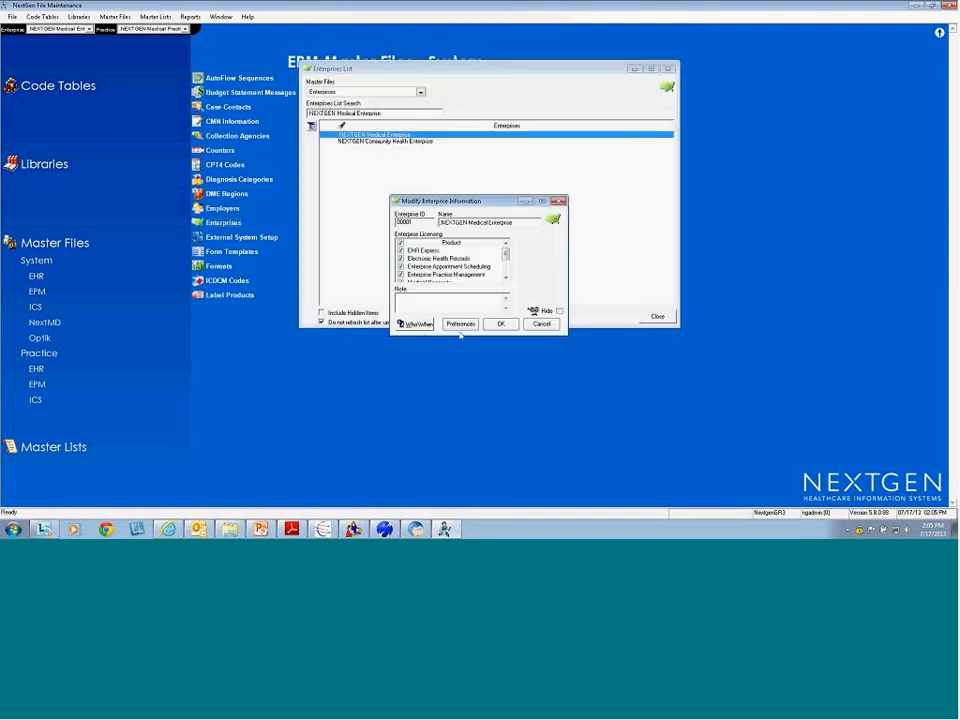
click(460, 324)
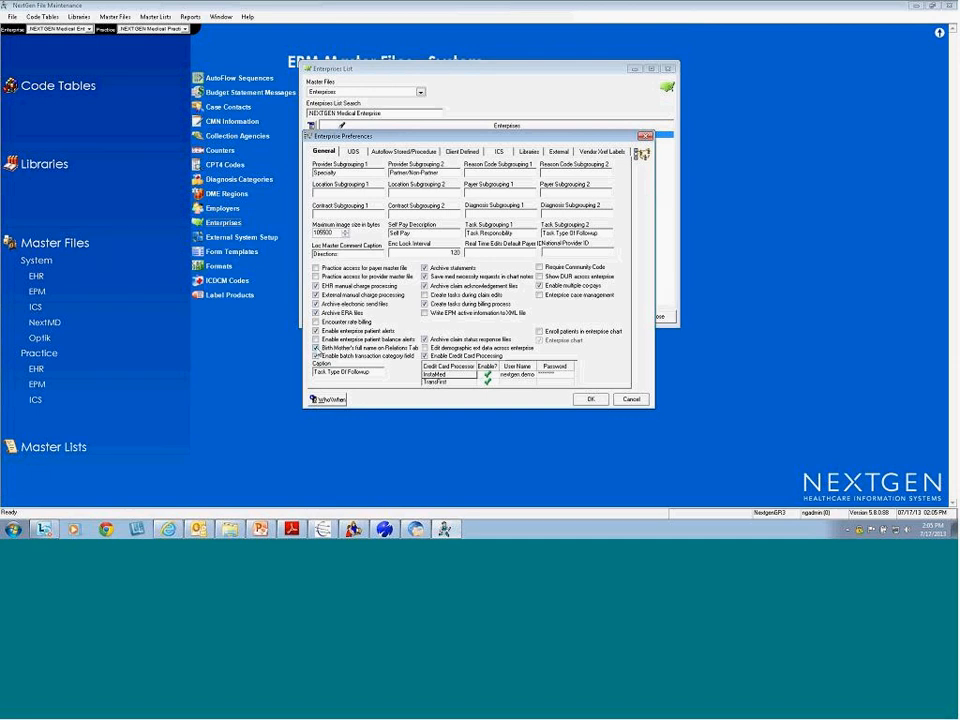
click(594, 401)
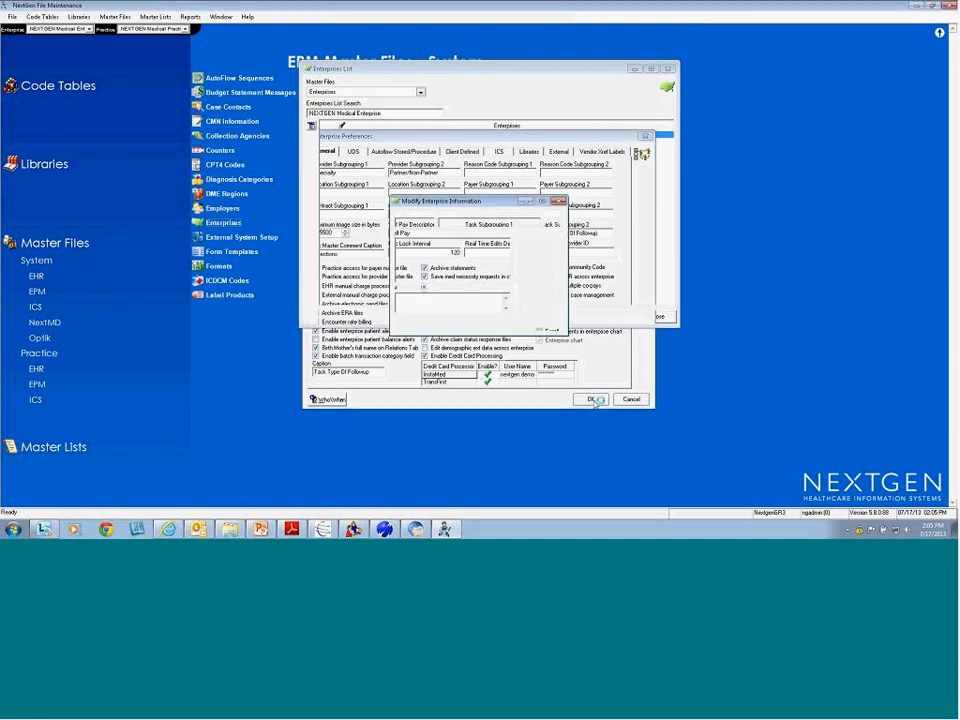
click(505, 327)
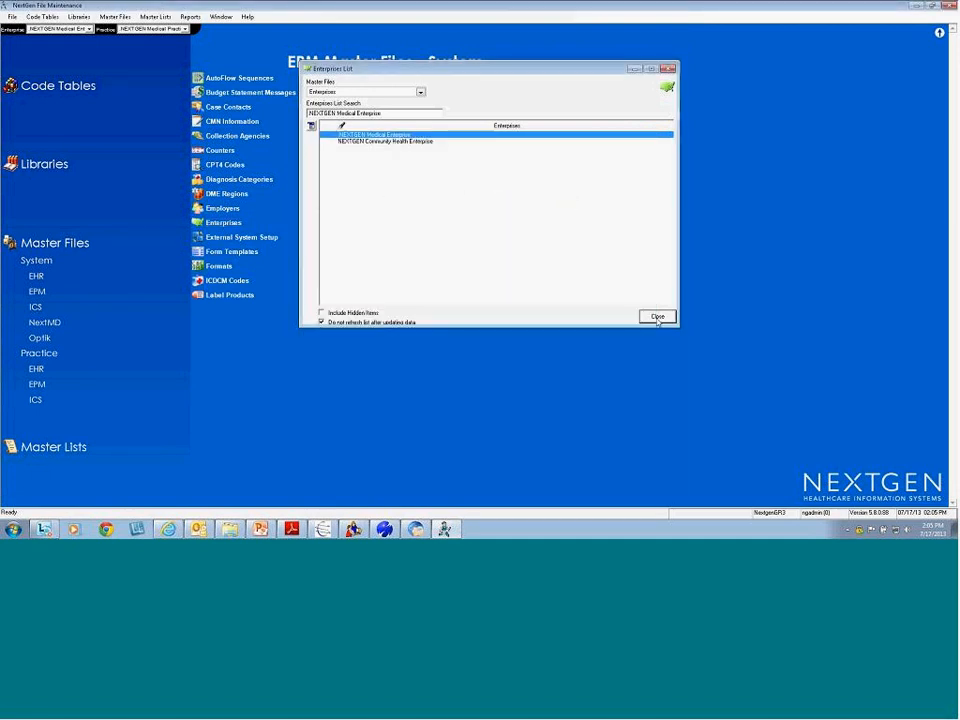
click(657, 316)
In Horsham's Chart preferences, check 'Birth Mother's full name on Relations Tab' and confirm twice
click(336, 151)
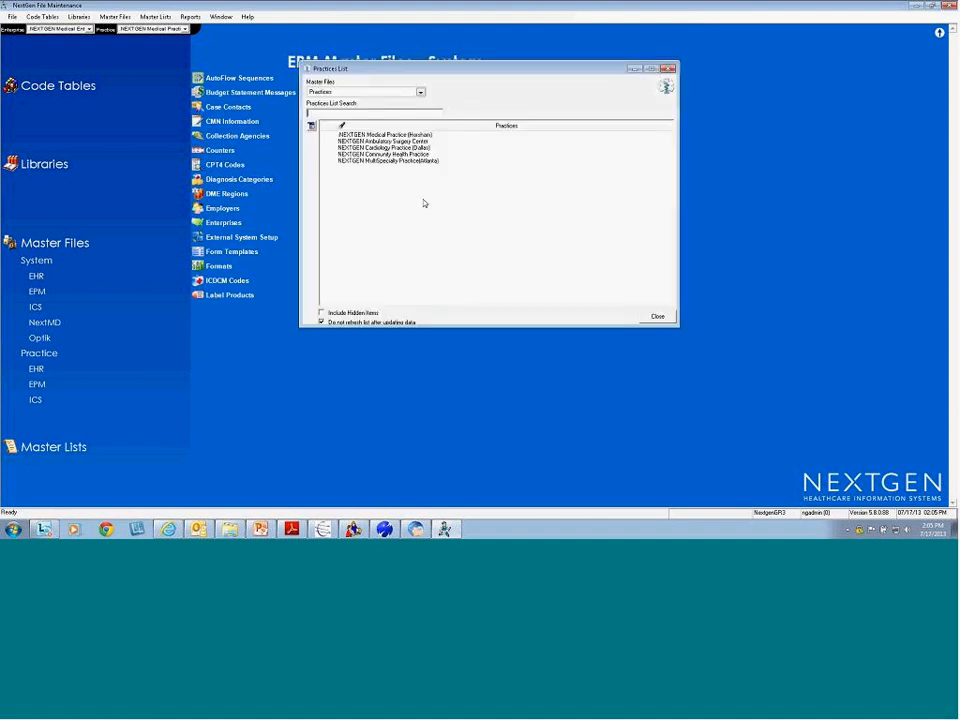
double_click(375, 136)
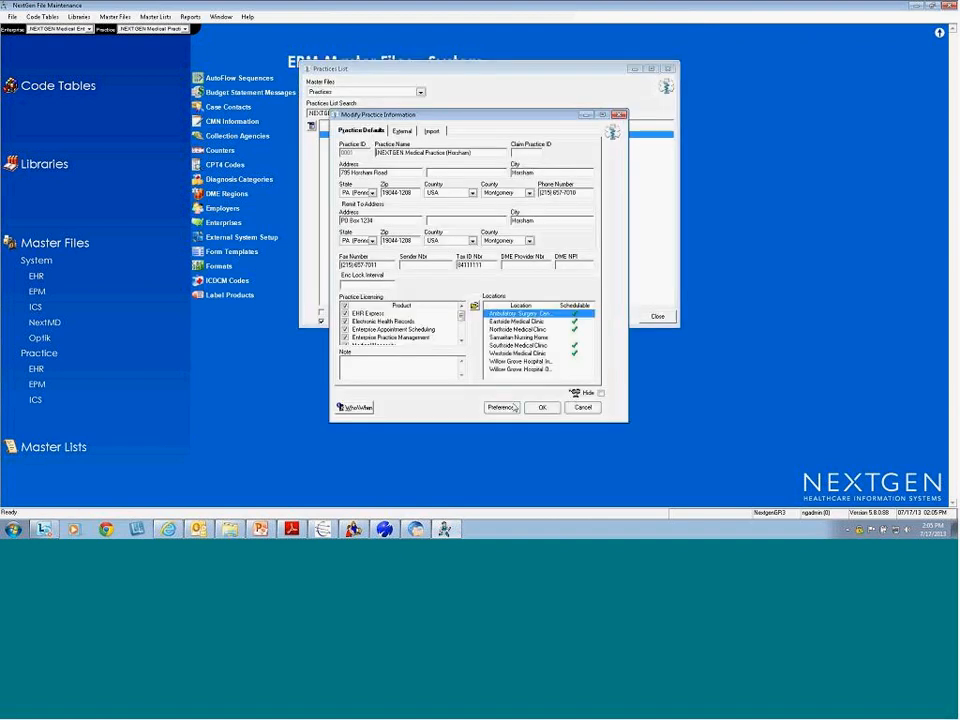
click(504, 408)
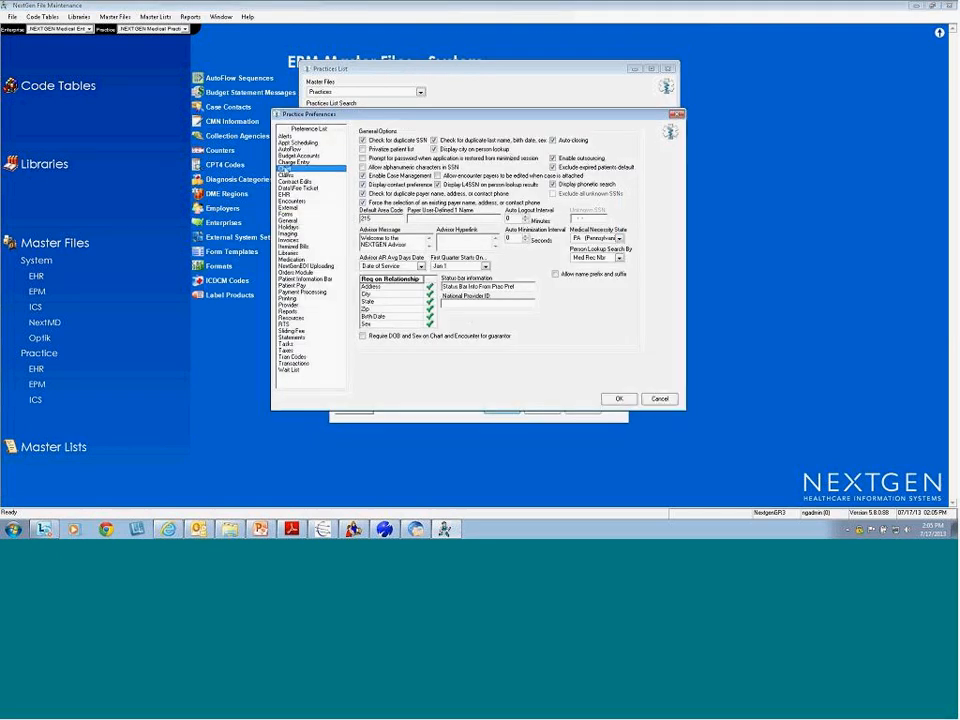
click(288, 168)
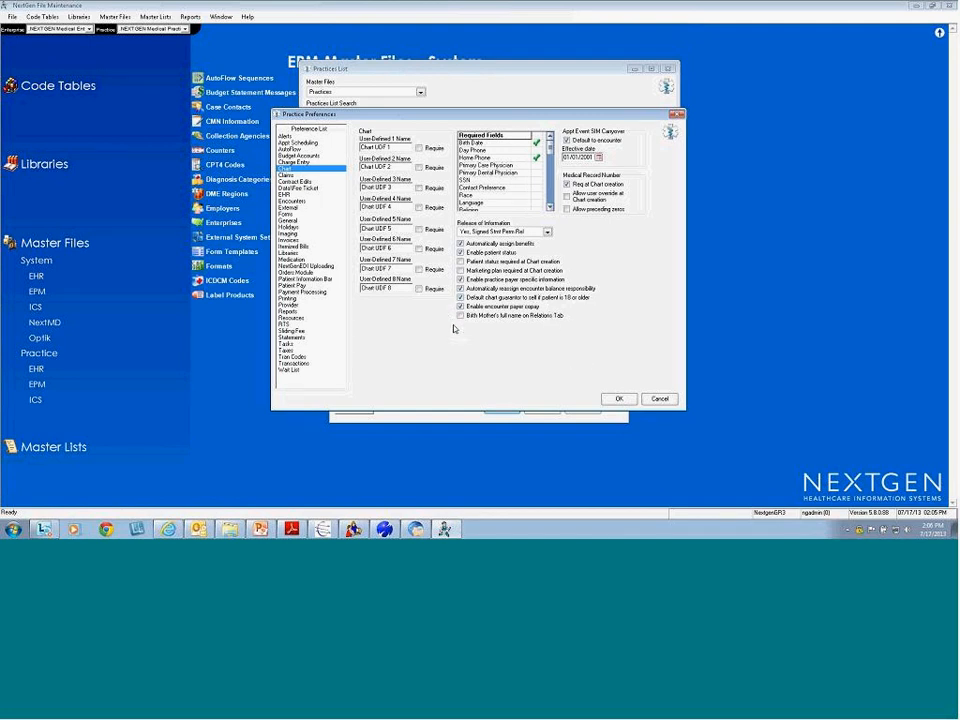
click(461, 316)
click(617, 400)
click(540, 409)
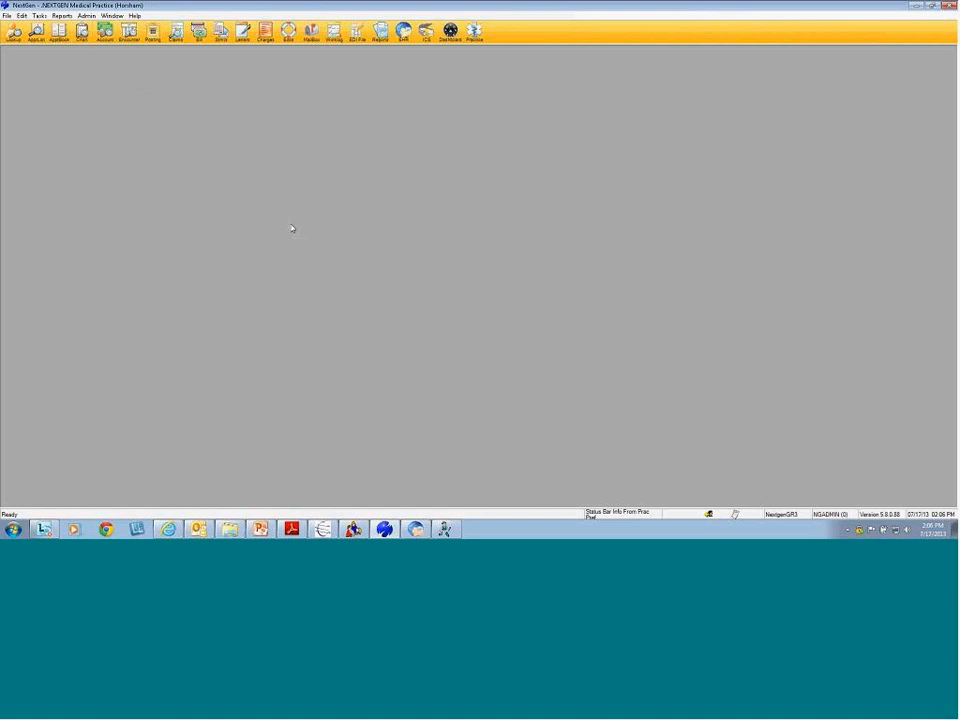
Open the recent Meaningful Use test patient via Access Previous Patient and view the Relations tab
click(378, 252)
mouse_move(420, 272)
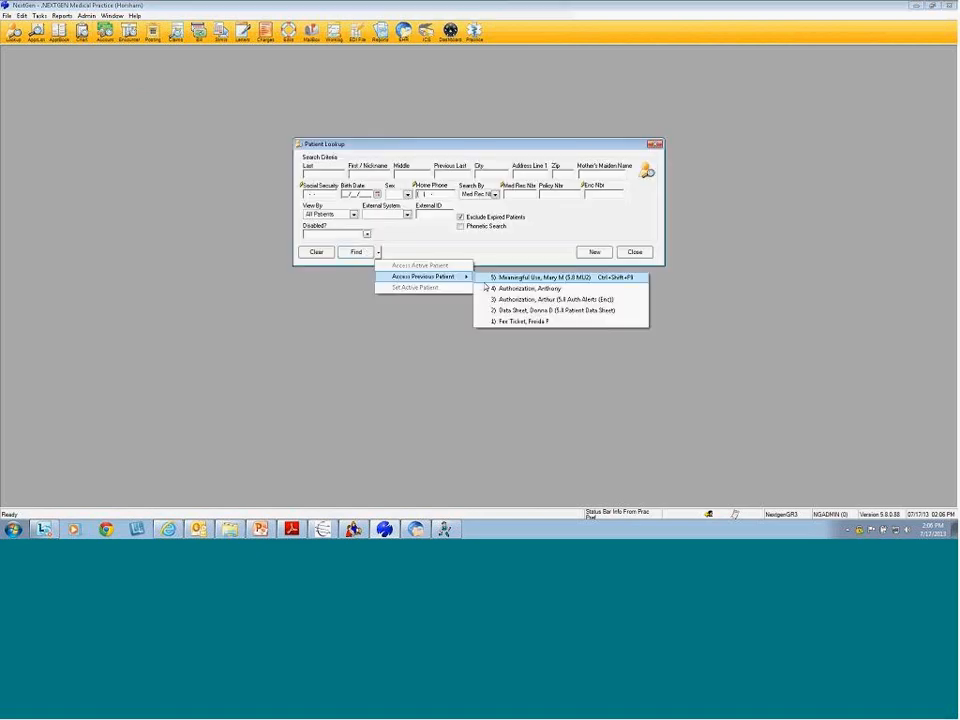
click(520, 276)
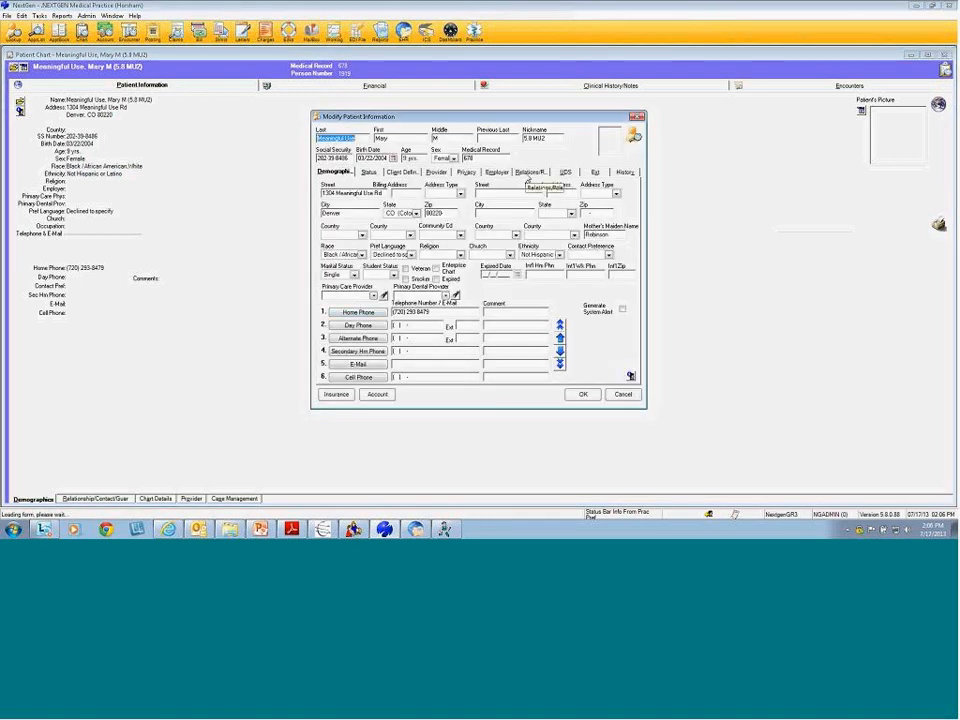
click(530, 172)
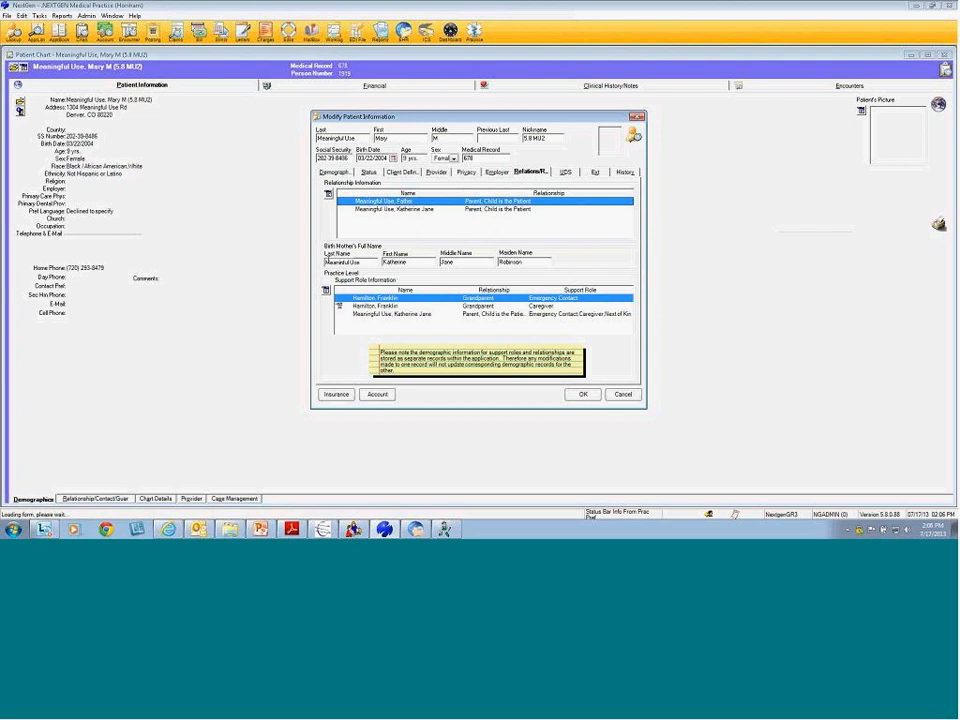
Point out the birth mother's name fields, then the Demographics tab's Mother's Maiden Name
drag(372, 263, 249, 268)
key(Tab)
key(Tab)
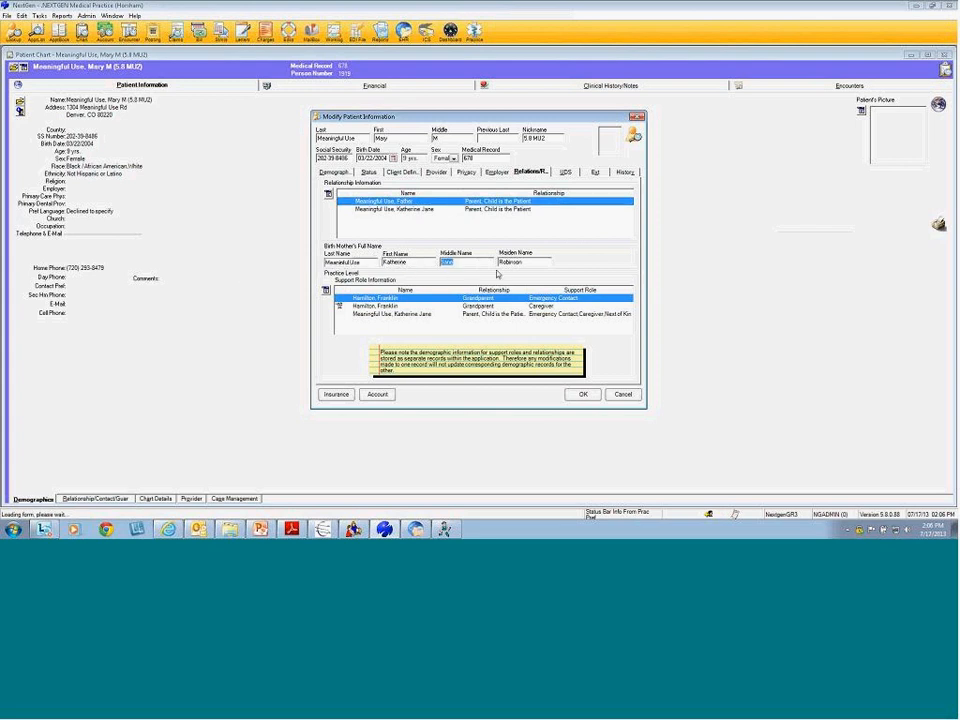
key(Tab)
click(544, 262)
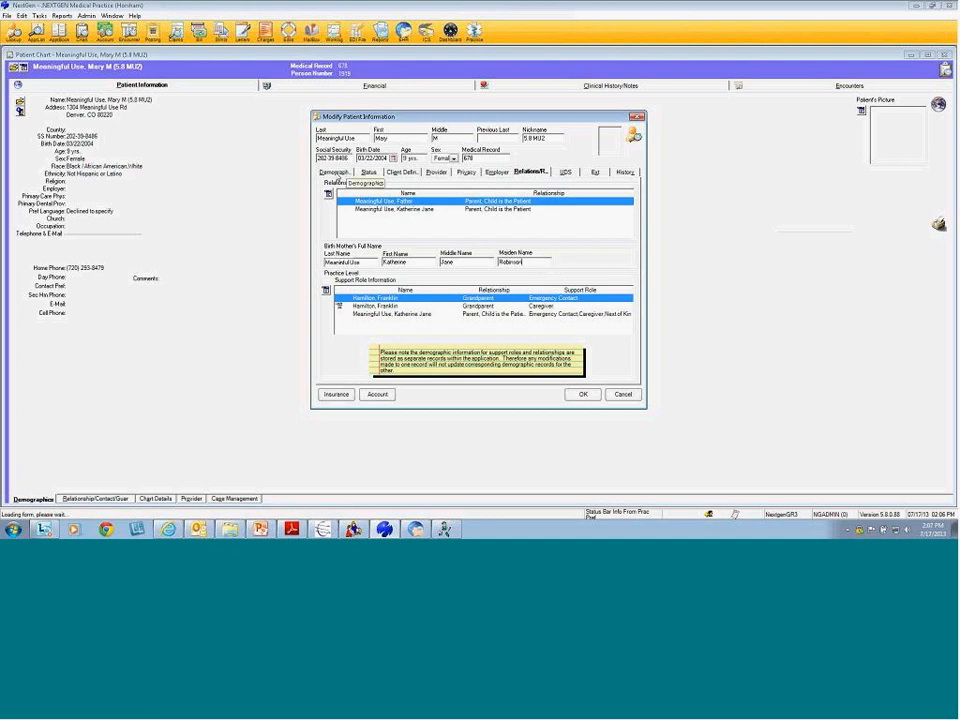
click(336, 173)
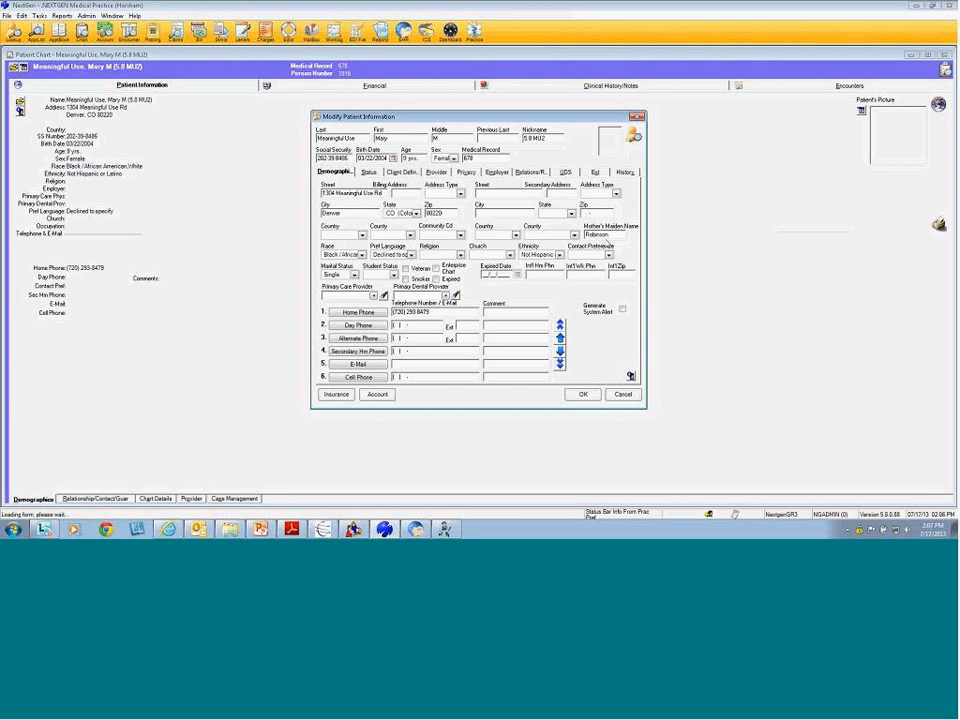
double_click(616, 234)
click(617, 235)
Append '00' to the birth mother's maiden name and check whether Demographics' Mother's Maiden Name changes
click(533, 173)
drag(537, 263, 447, 267)
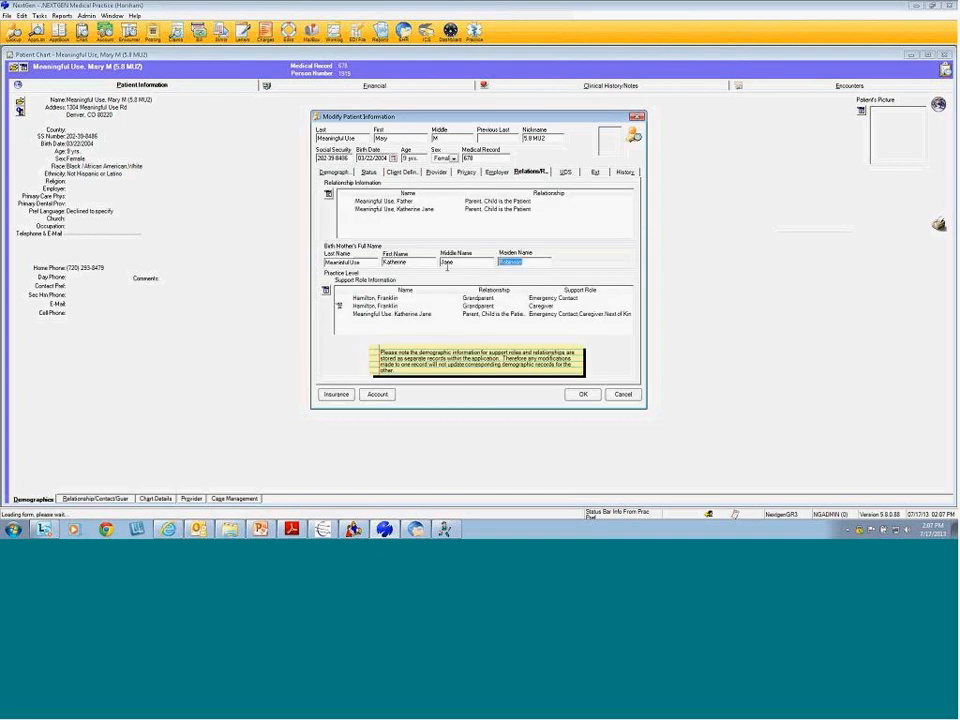
click(327, 173)
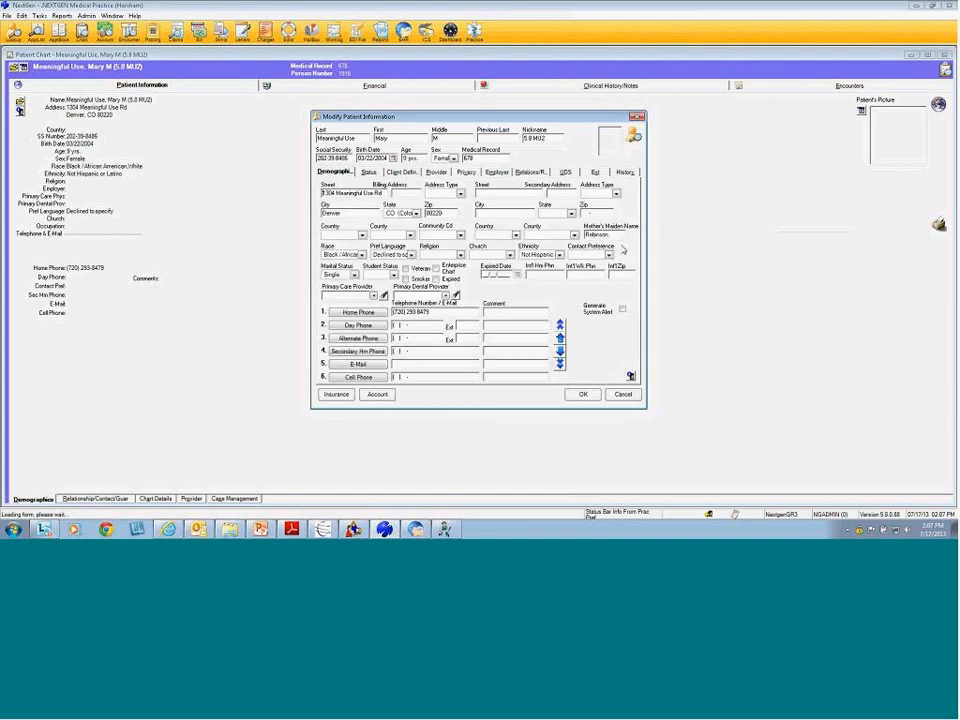
drag(615, 235, 448, 176)
click(533, 176)
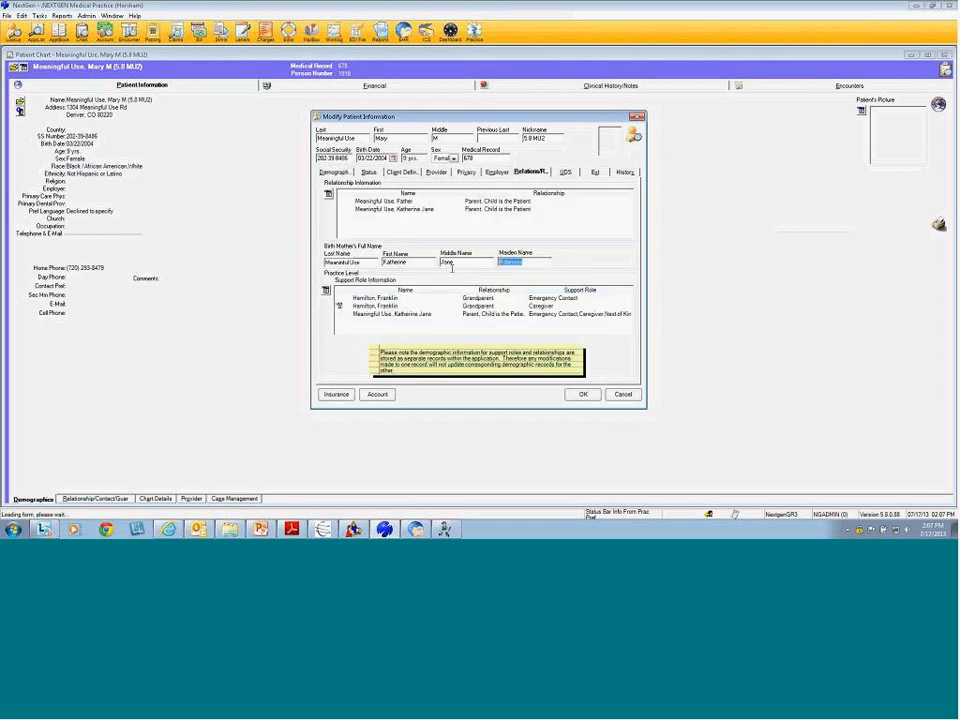
click(540, 263)
text(00)
click(333, 172)
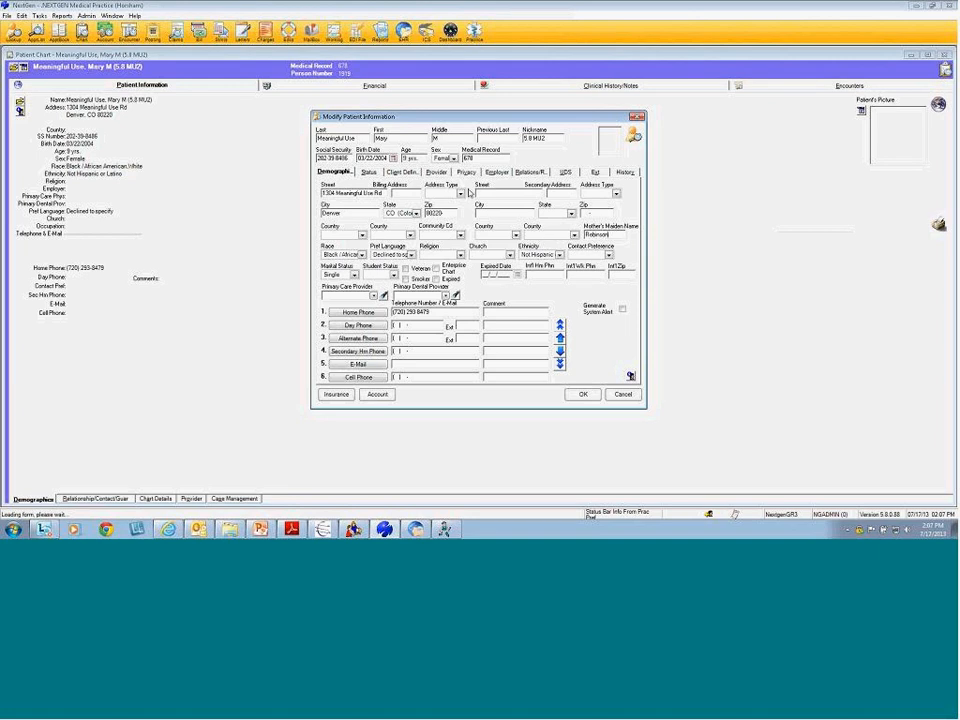
On Relations, step through the birth mother's middle, last and first name fields
click(528, 172)
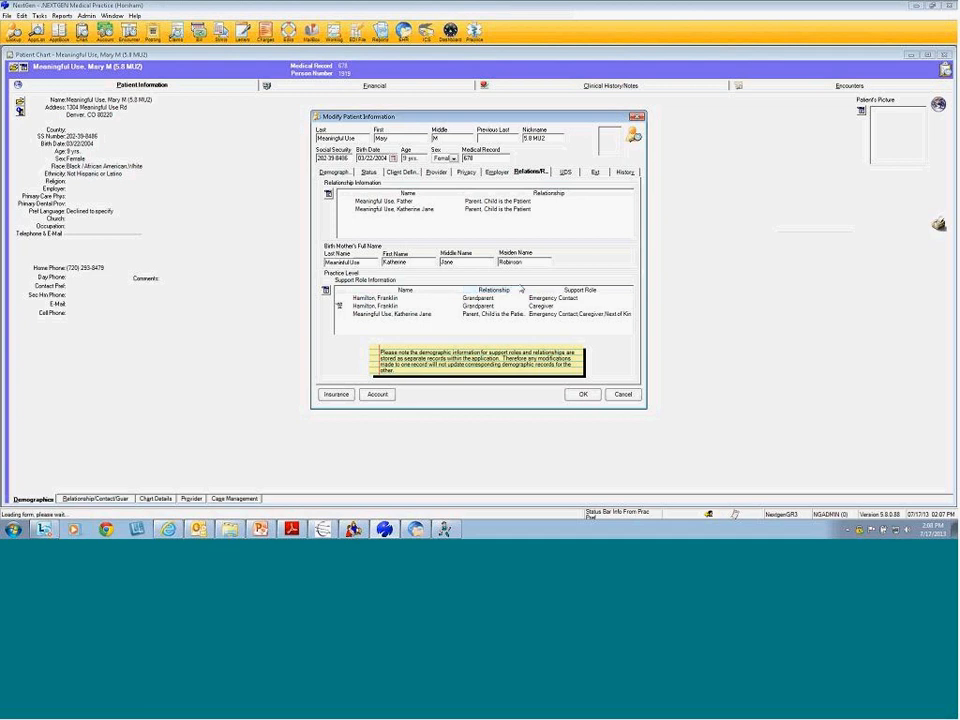
double_click(464, 262)
click(368, 264)
key(Tab)
key(Tab)
key(Tab)
Discard the patient record changes and page the training PDF forward to Patient Status Designation
click(622, 394)
click(488, 297)
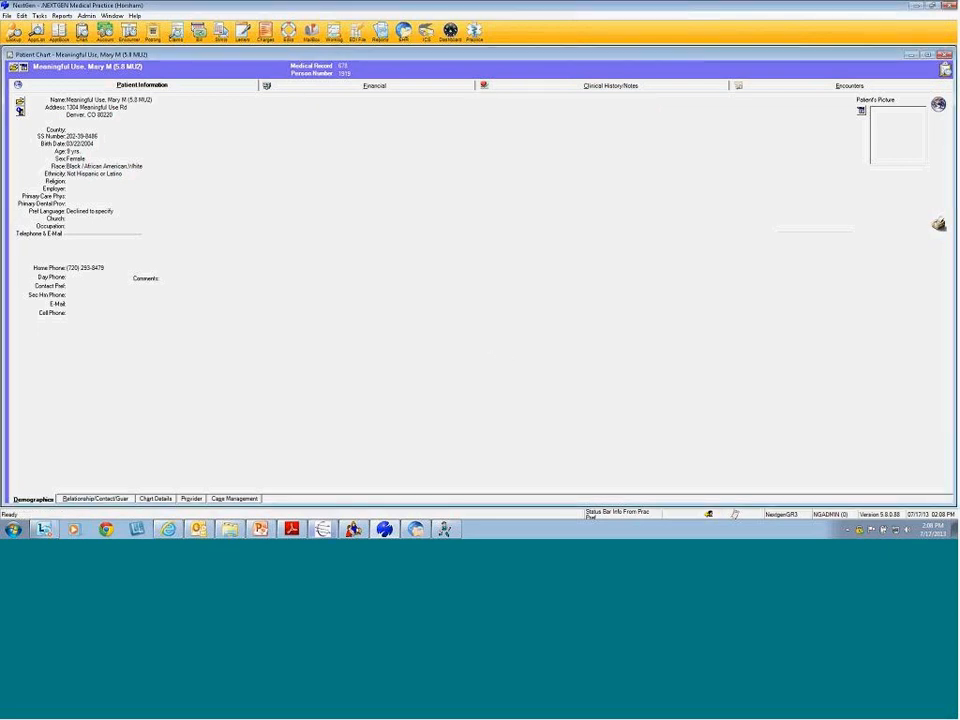
click(291, 529)
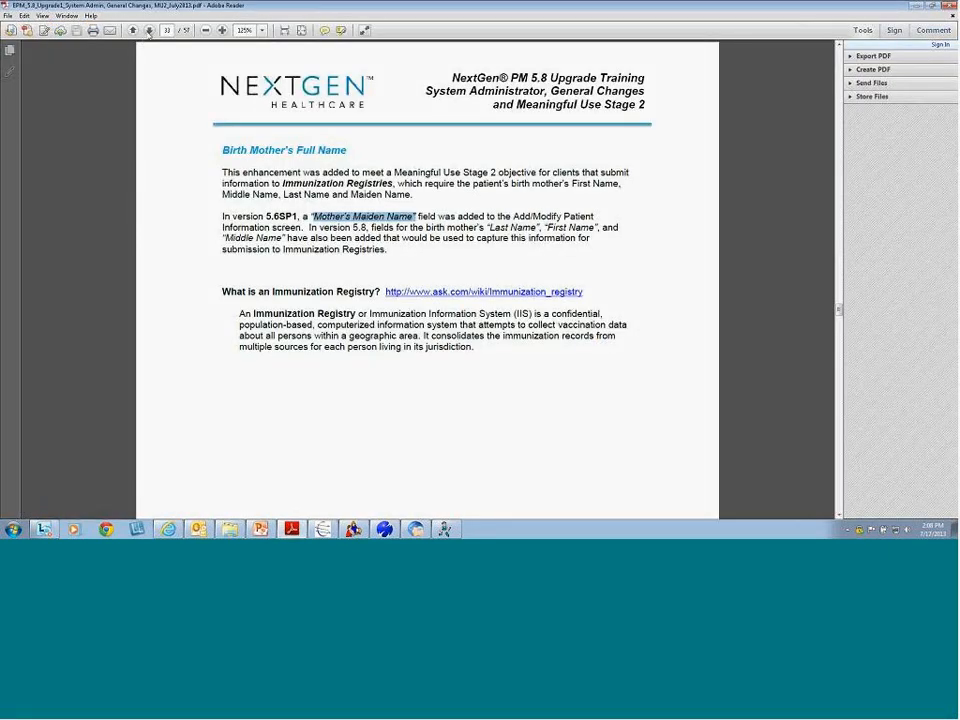
click(149, 31)
click(149, 31)
click(149, 31)
click(149, 31)
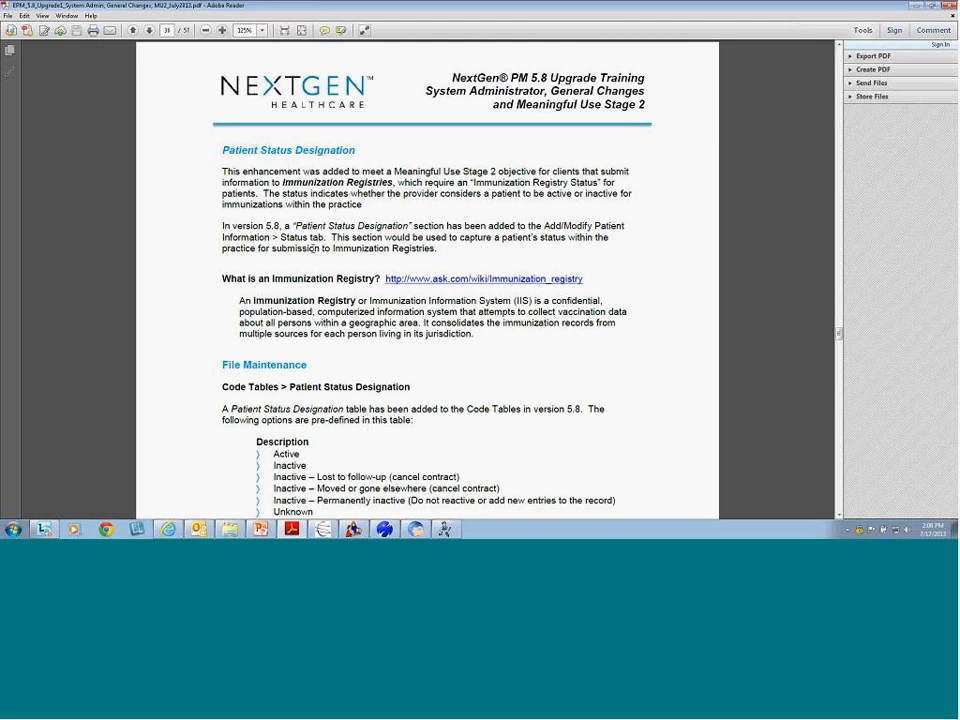
drag(291, 226, 406, 224)
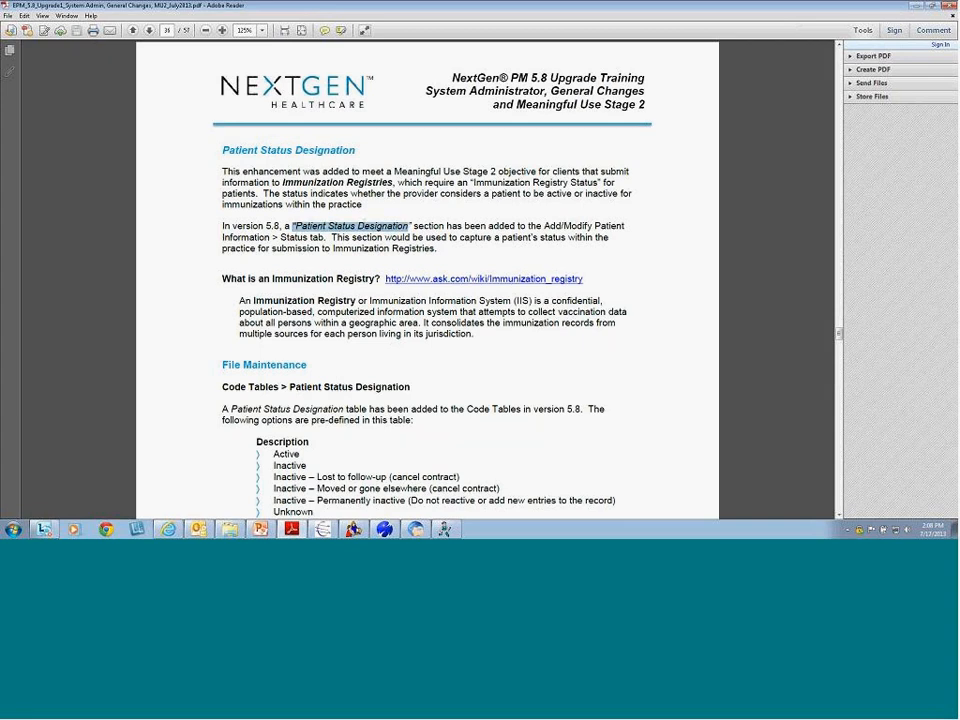
drag(283, 184, 396, 186)
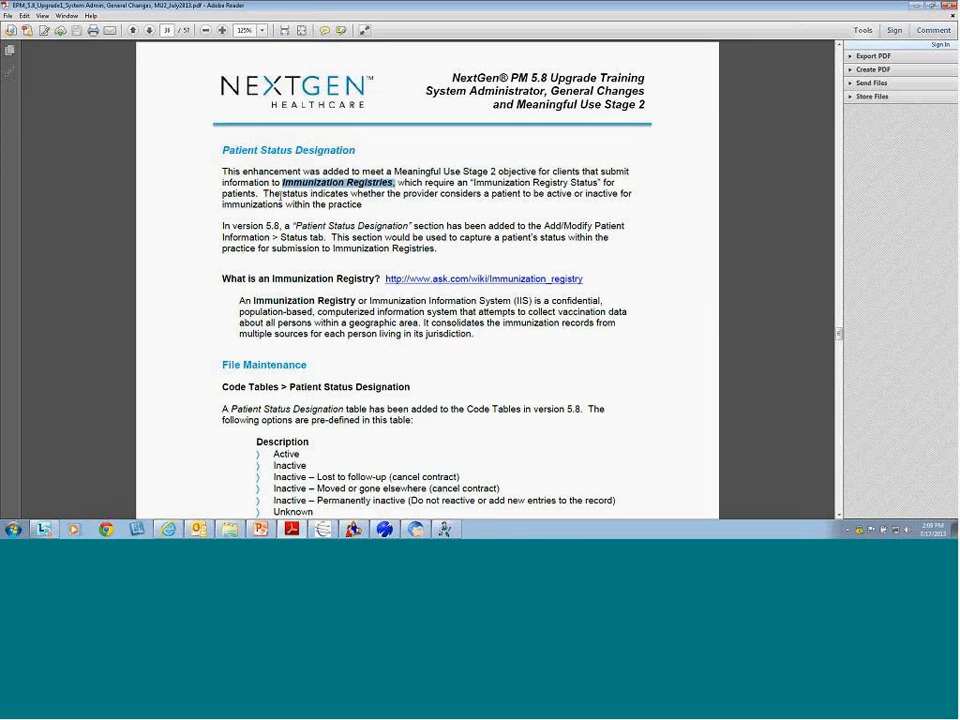
drag(282, 193, 363, 206)
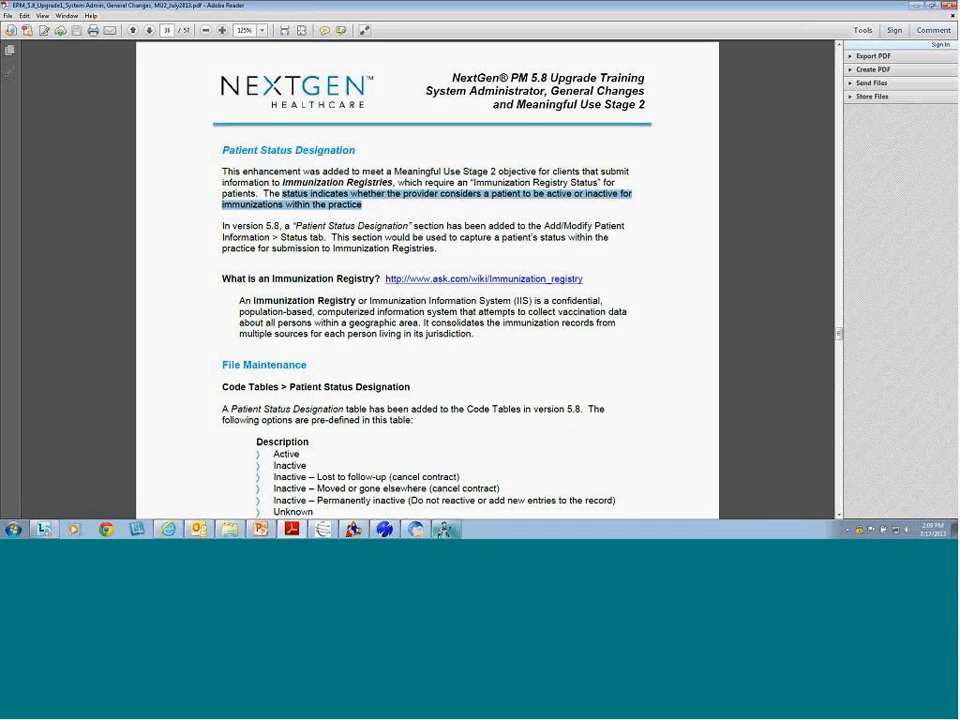
click(445, 529)
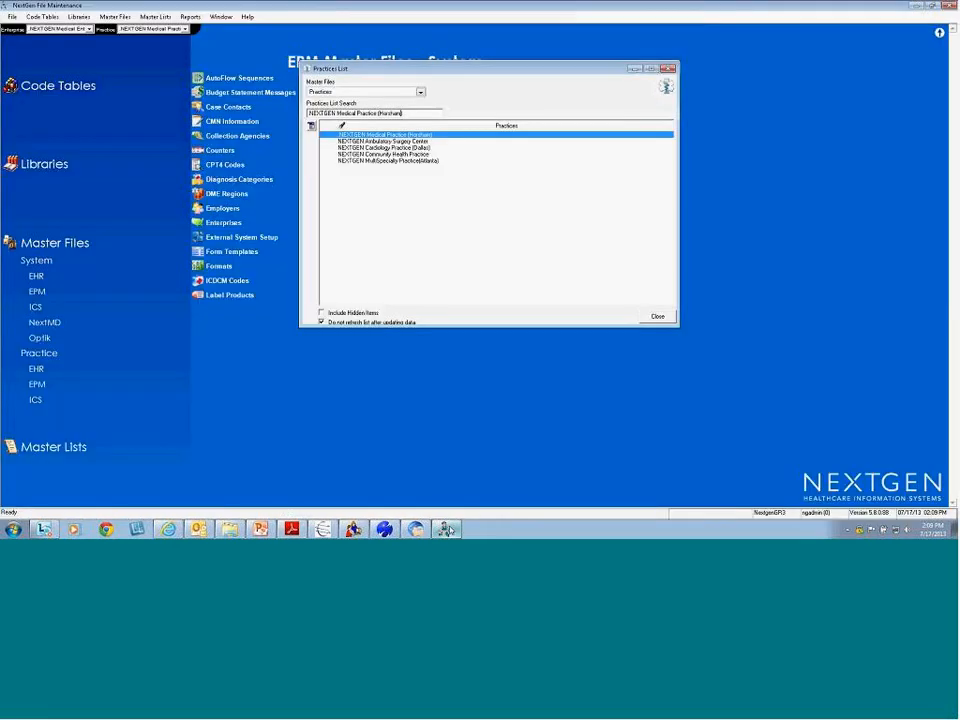
Open the Patient Status Designation code table and widen its column to show full entry names
click(657, 317)
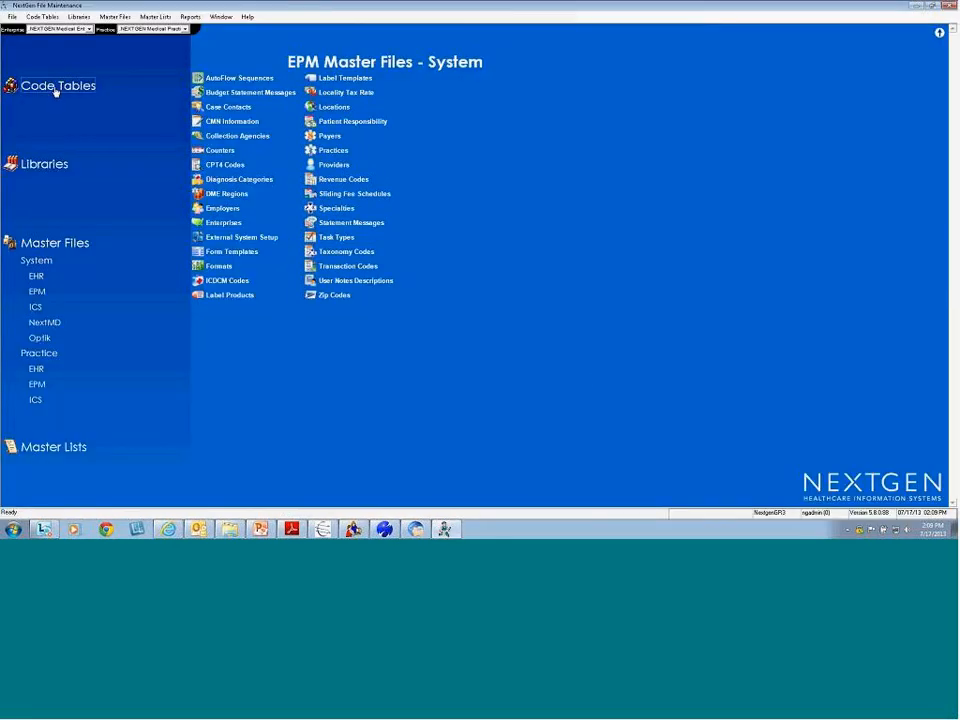
click(55, 90)
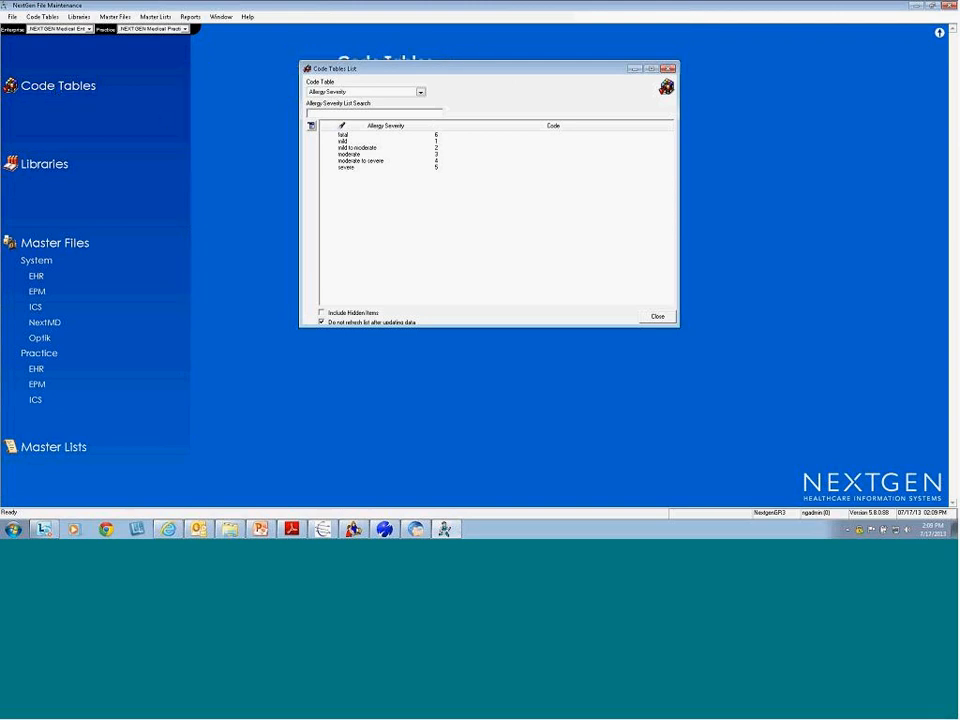
click(421, 92)
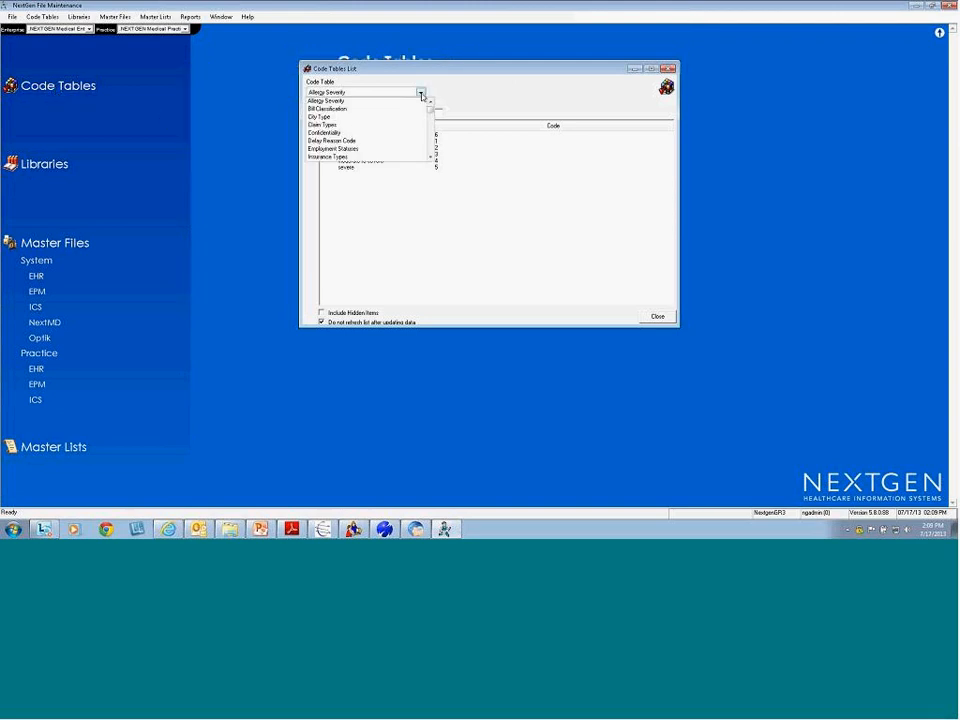
key(p)
click(386, 157)
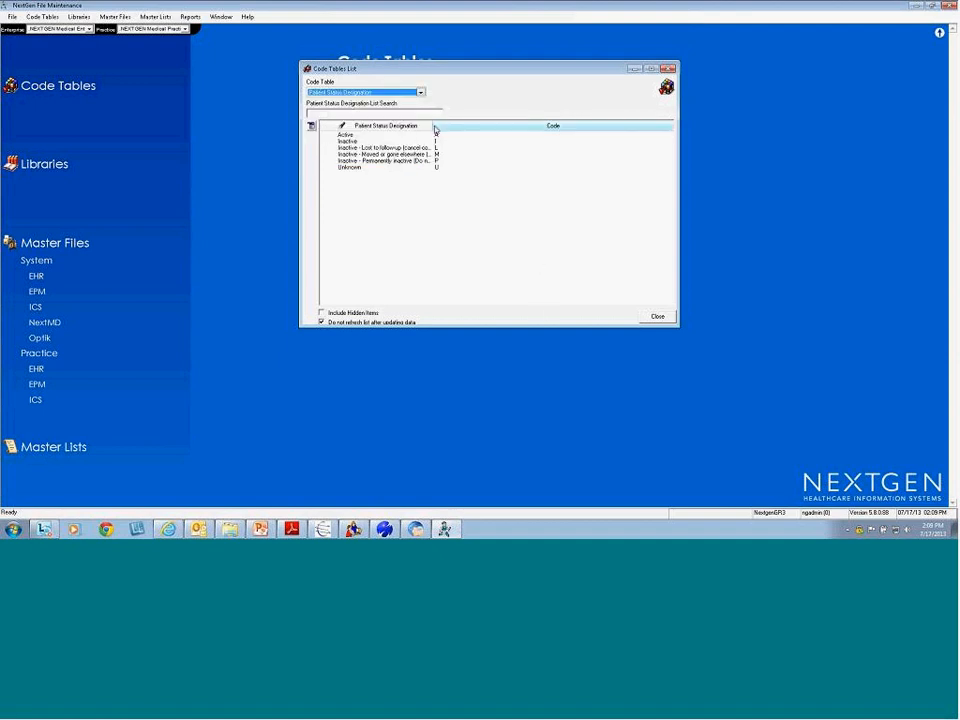
double_click(431, 125)
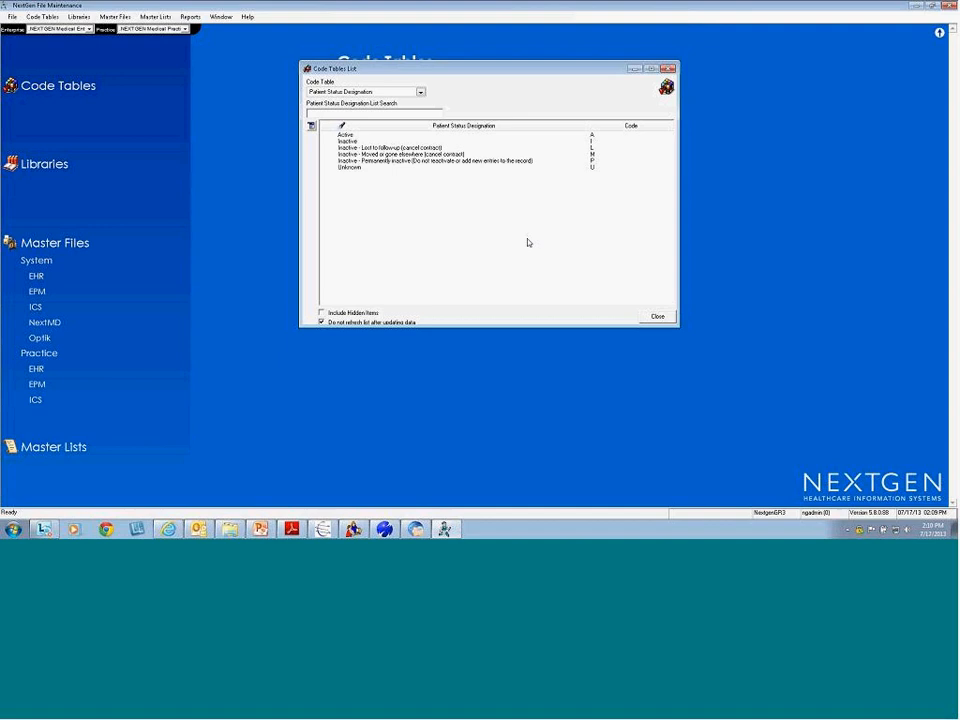
right_click(408, 214)
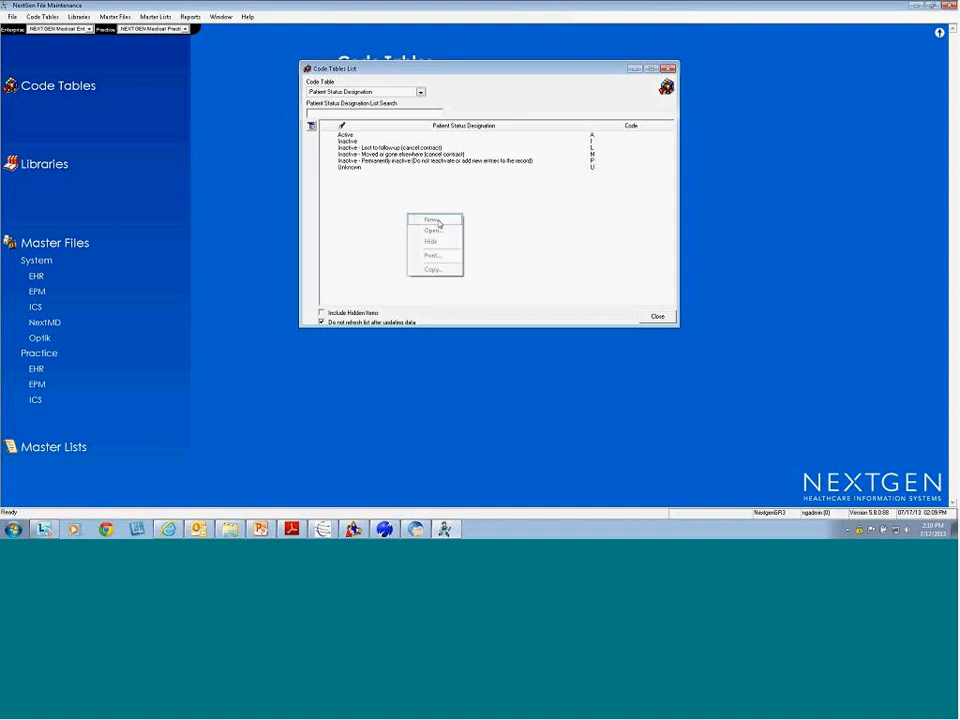
click(424, 194)
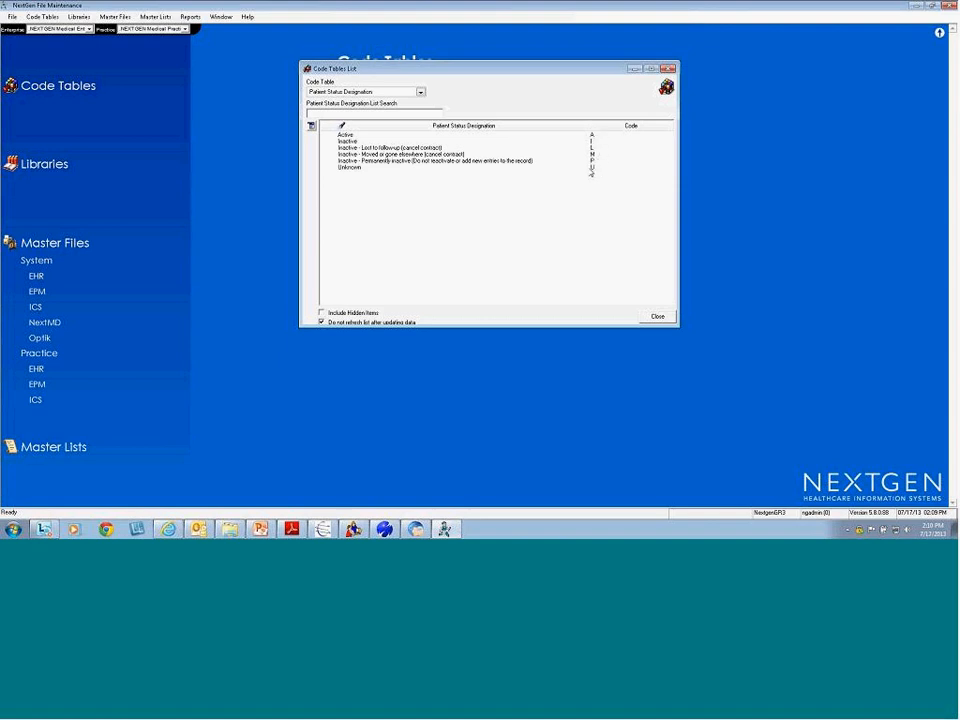
Walk through the Lost to follow-up, Moved or gone elsewhere, Permanently inactive, Unknown and Inactive entries
click(353, 147)
click(364, 161)
click(353, 167)
key(Up)
key(Up)
key(Up)
key(Up)
key(Up)
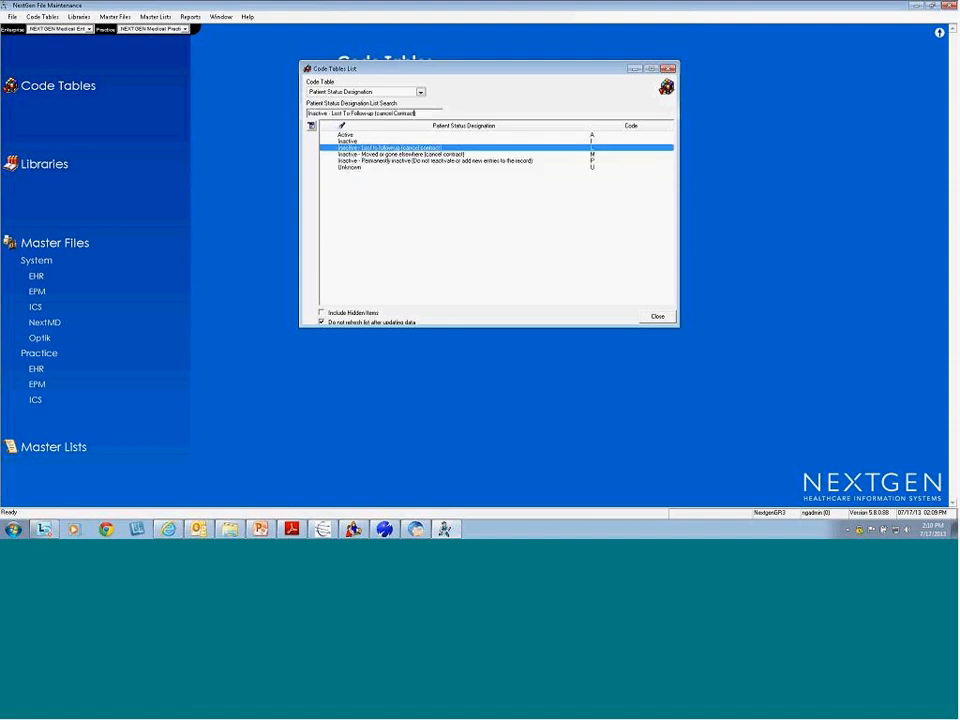
click(592, 147)
click(592, 161)
click(592, 168)
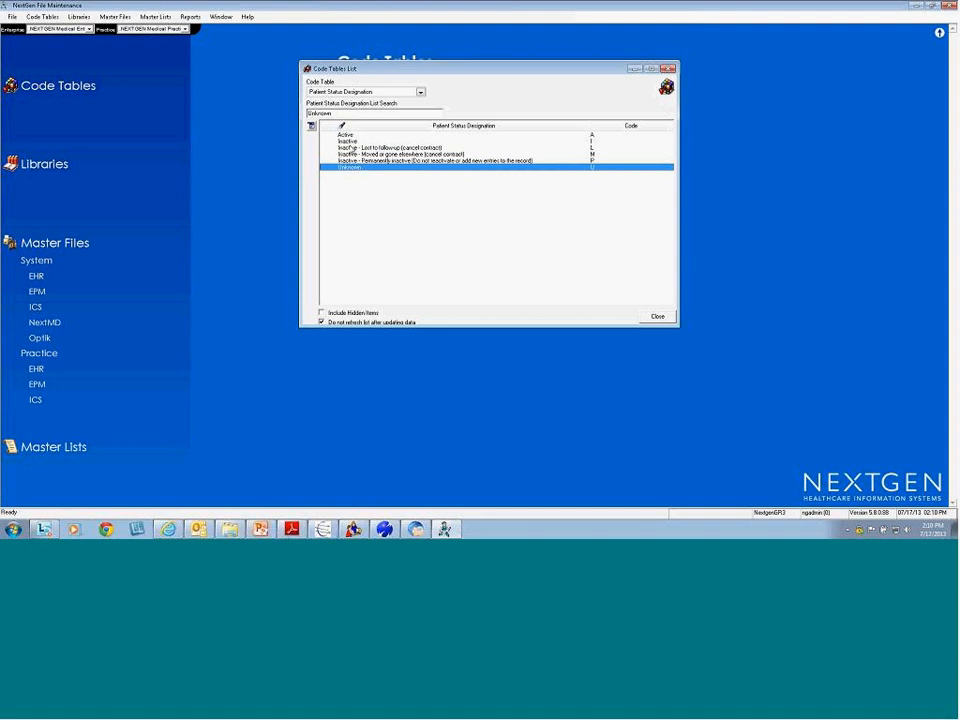
click(340, 147)
click(350, 154)
click(346, 161)
click(353, 141)
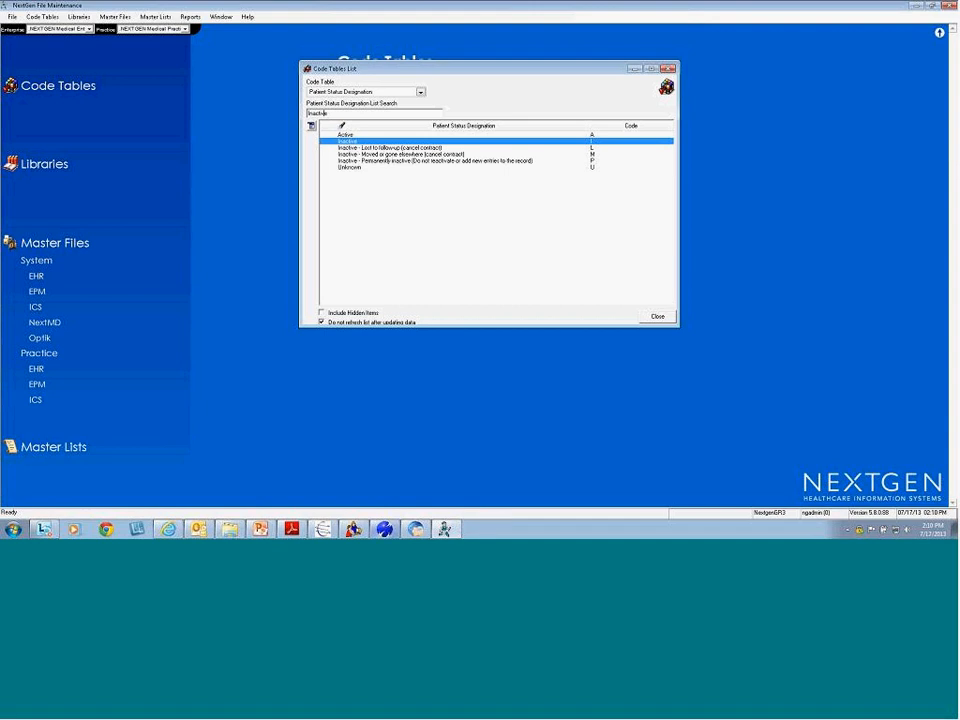
key(alt+Tab)
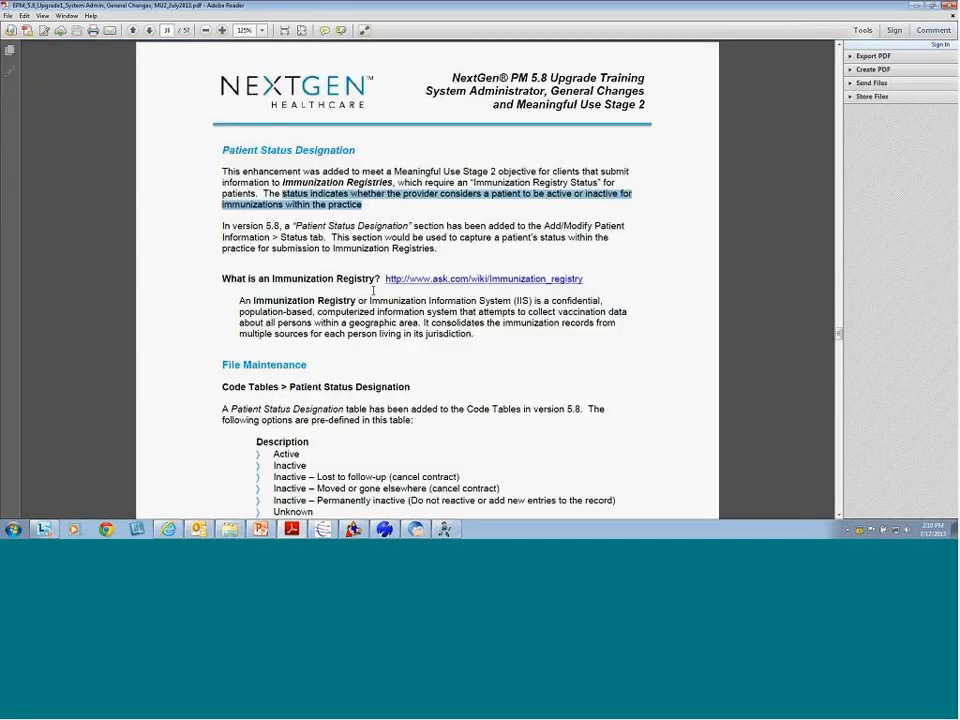
Advance the PDF a page and scroll down to the Fig. 3 patient status diagram
click(150, 30)
scroll(387, 319, down, 2)
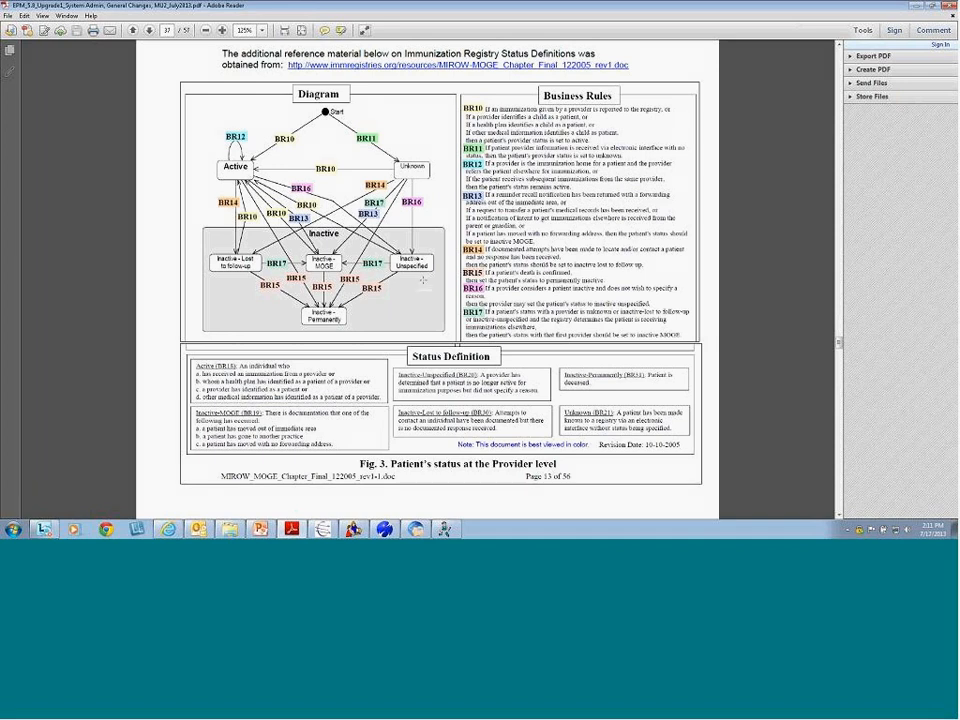
click(498, 358)
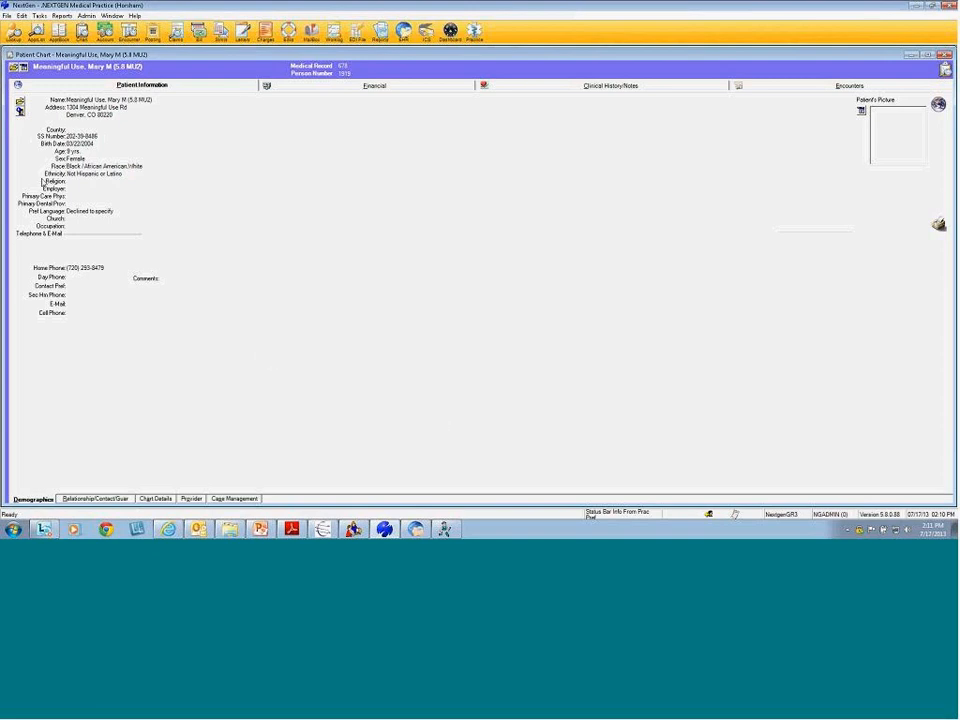
Open the test patient's Status tab, check the Change Reason list, and bring up the designation entry actions
click(20, 108)
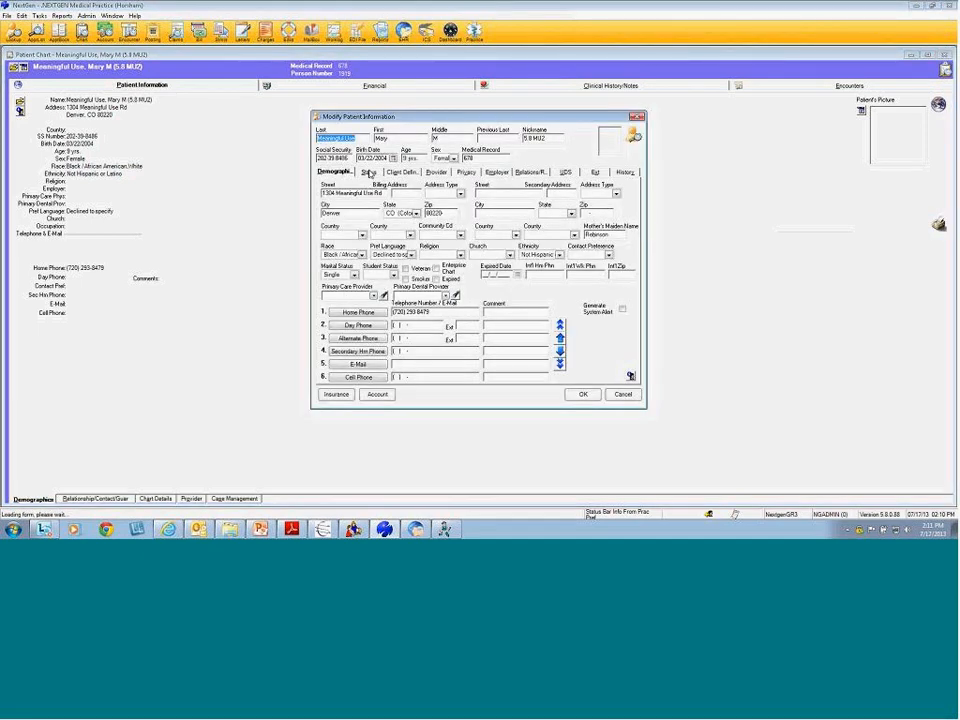
click(368, 172)
click(380, 213)
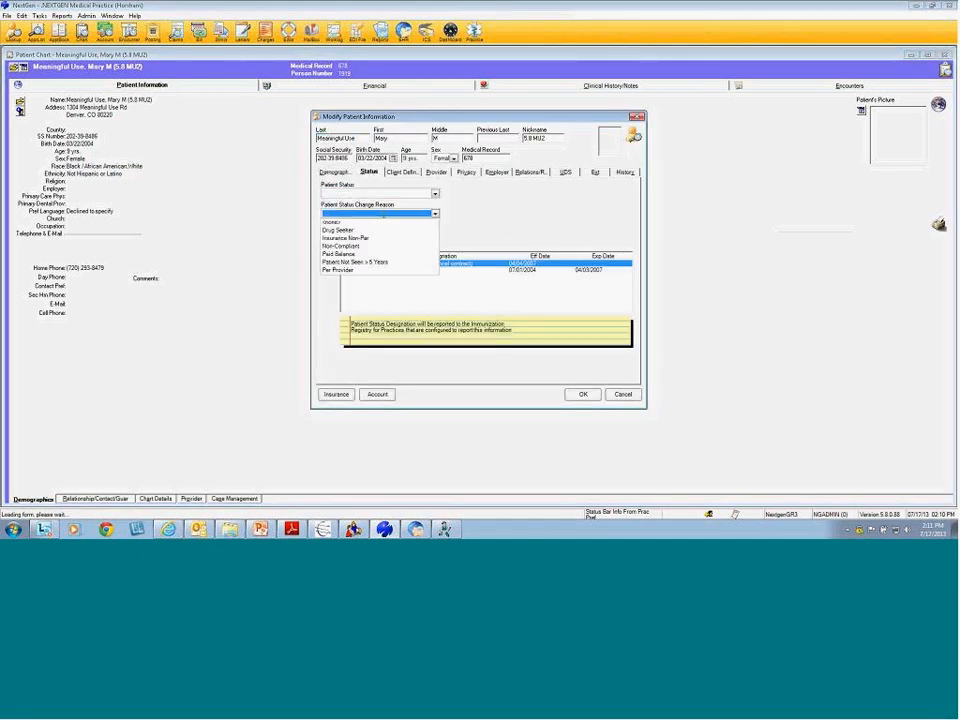
click(386, 195)
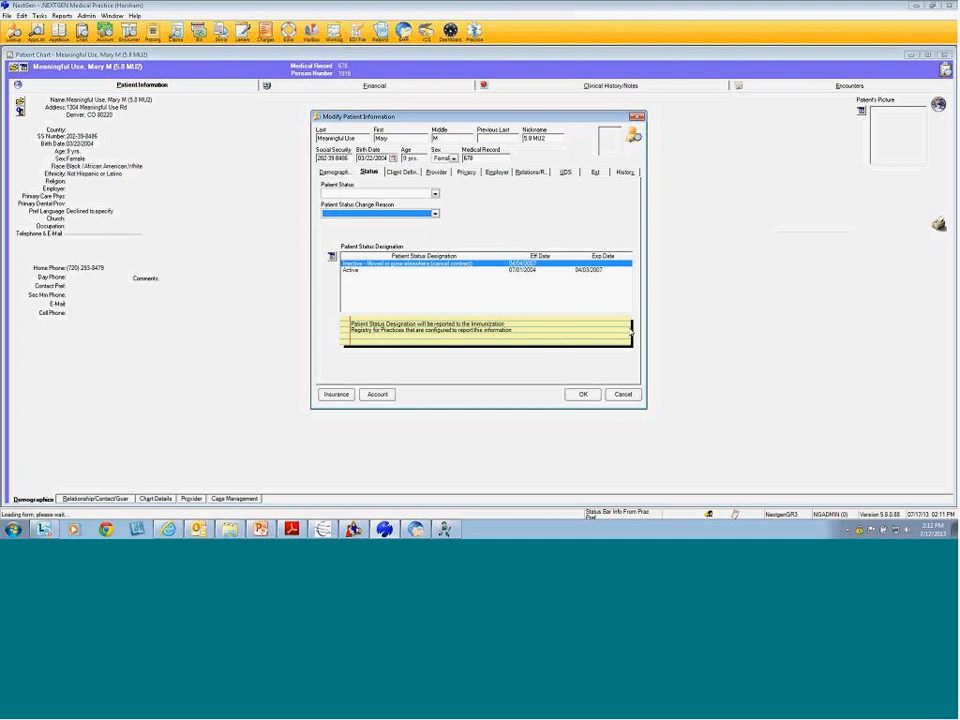
click(331, 257)
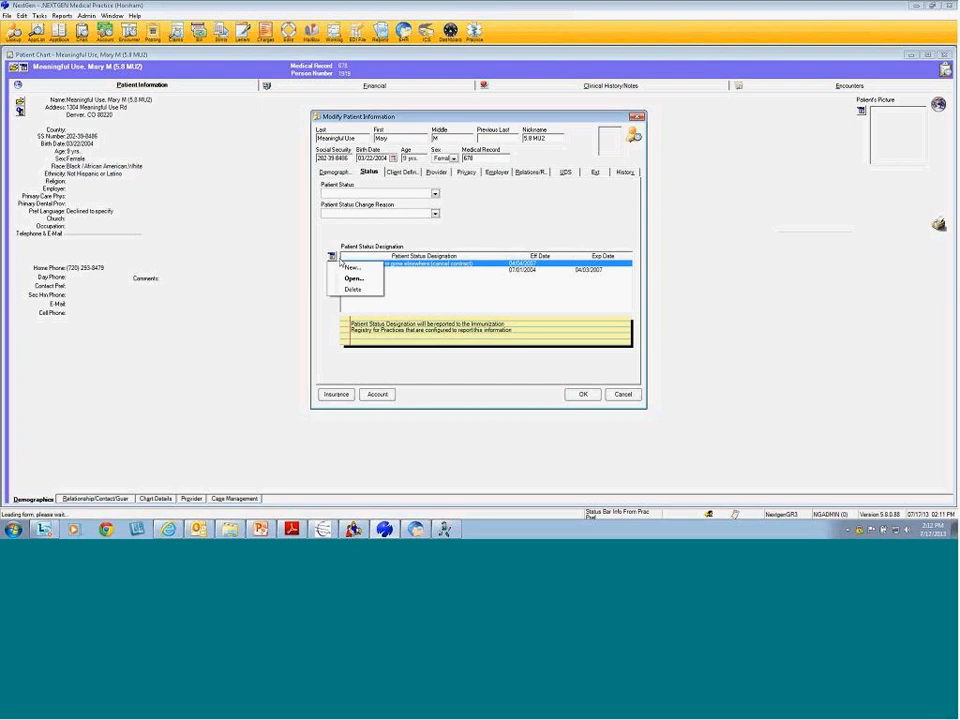
click(351, 267)
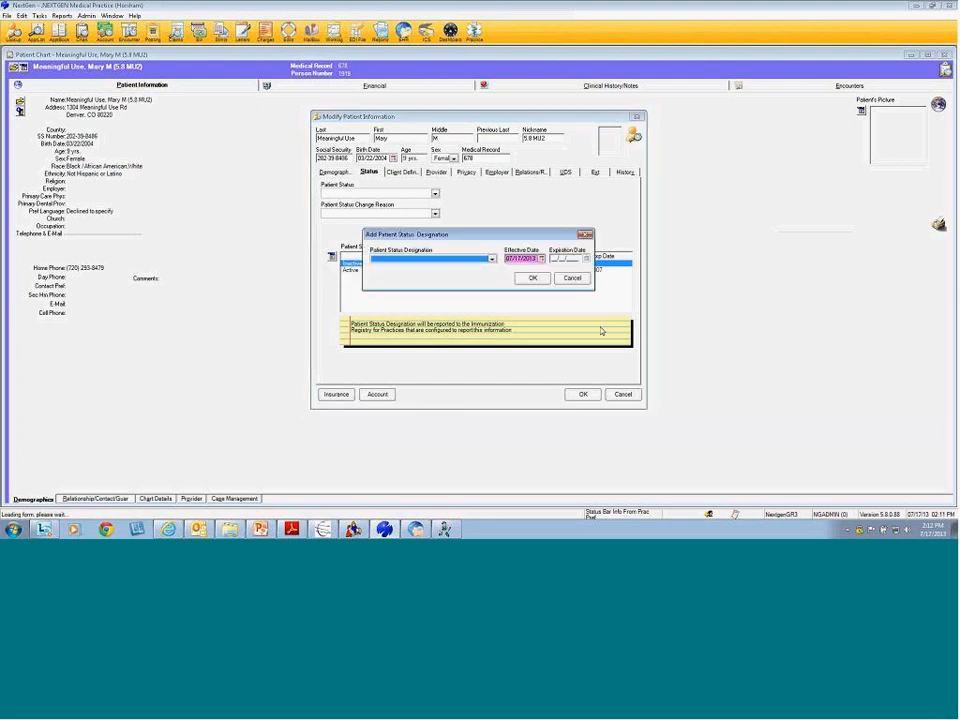
click(491, 259)
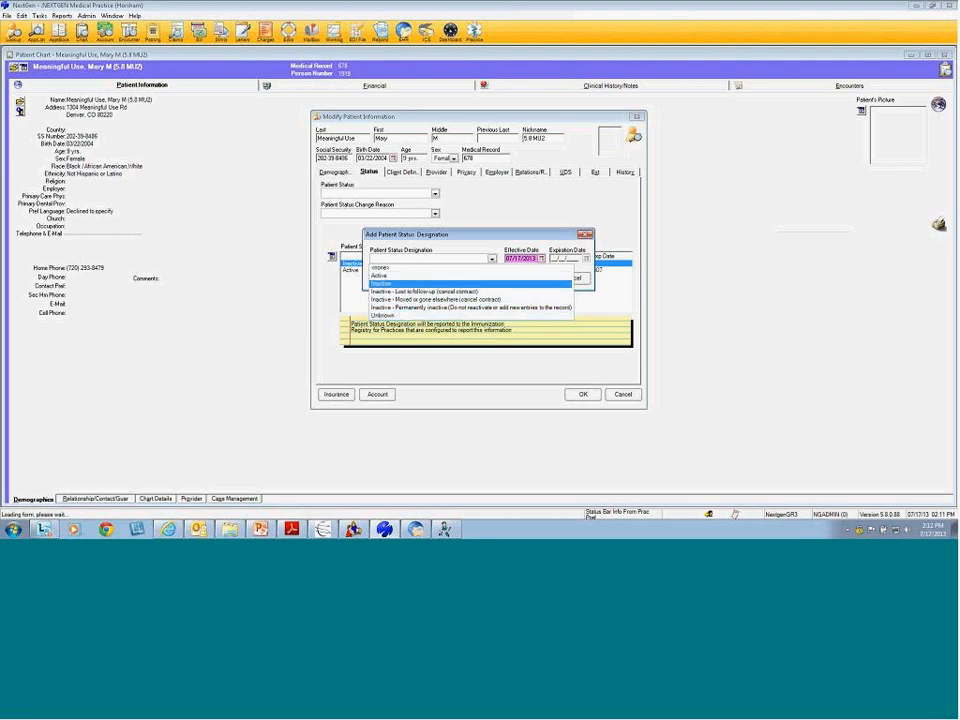
click(393, 286)
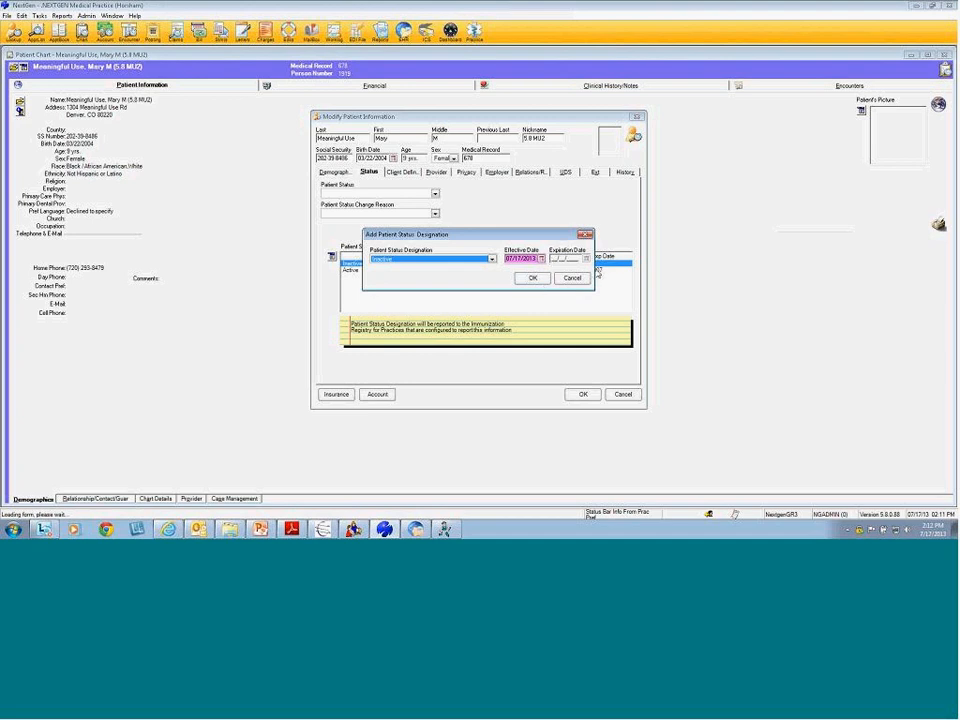
click(572, 279)
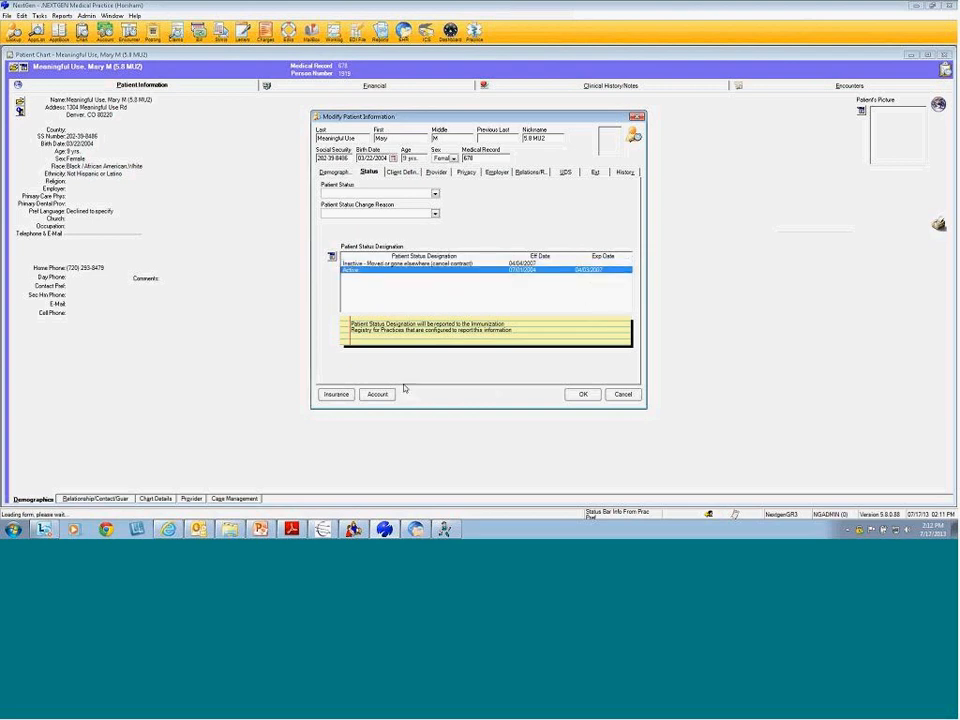
click(373, 271)
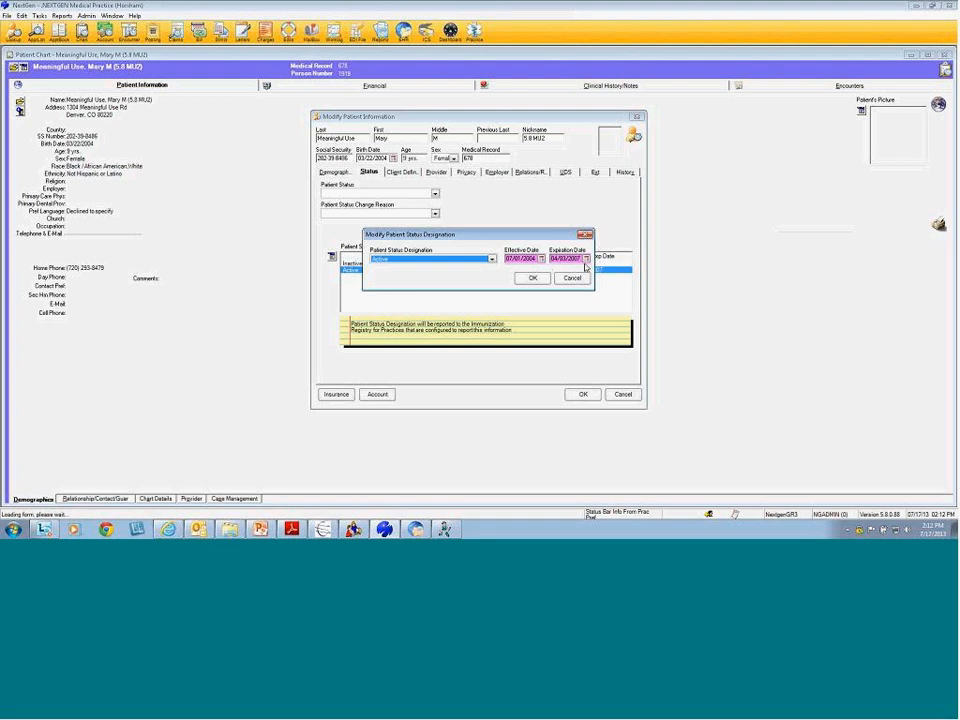
click(585, 262)
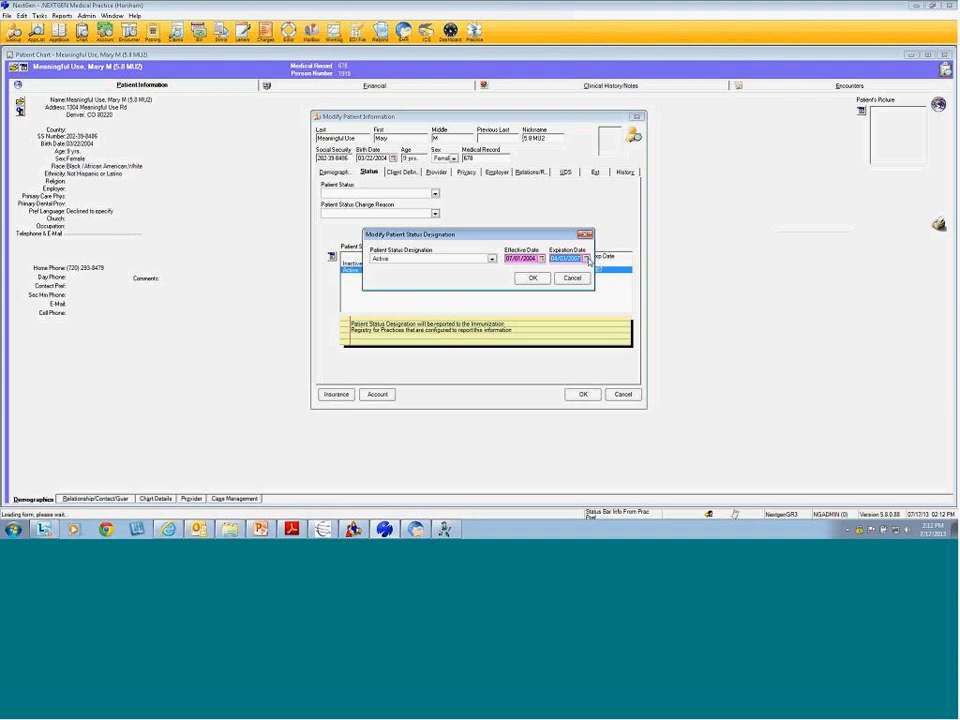
click(587, 259)
click(587, 259)
click(566, 279)
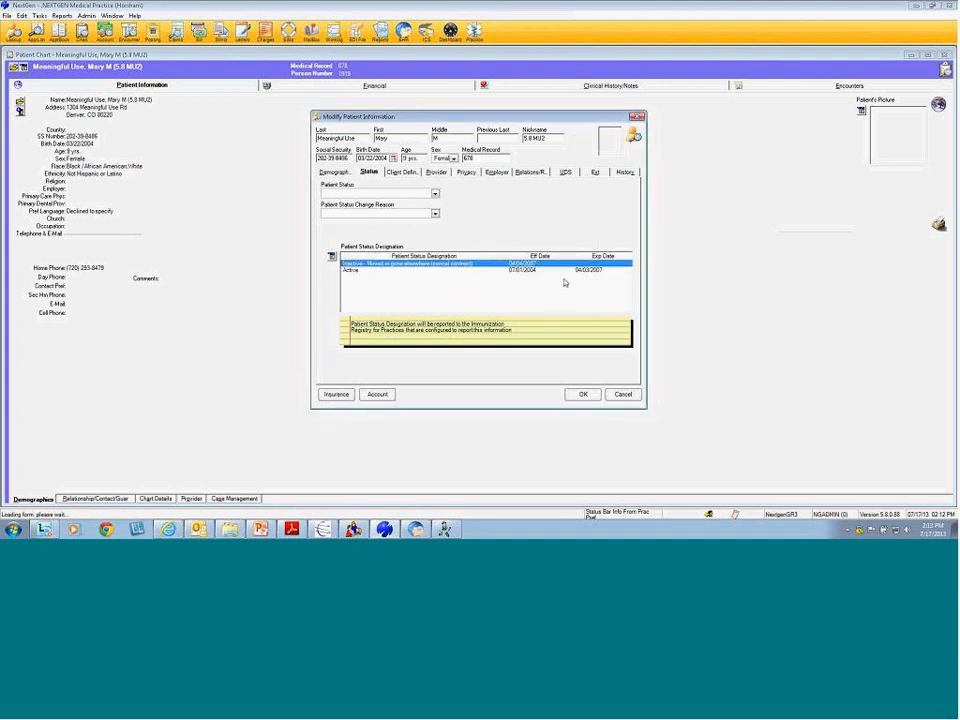
double_click(372, 264)
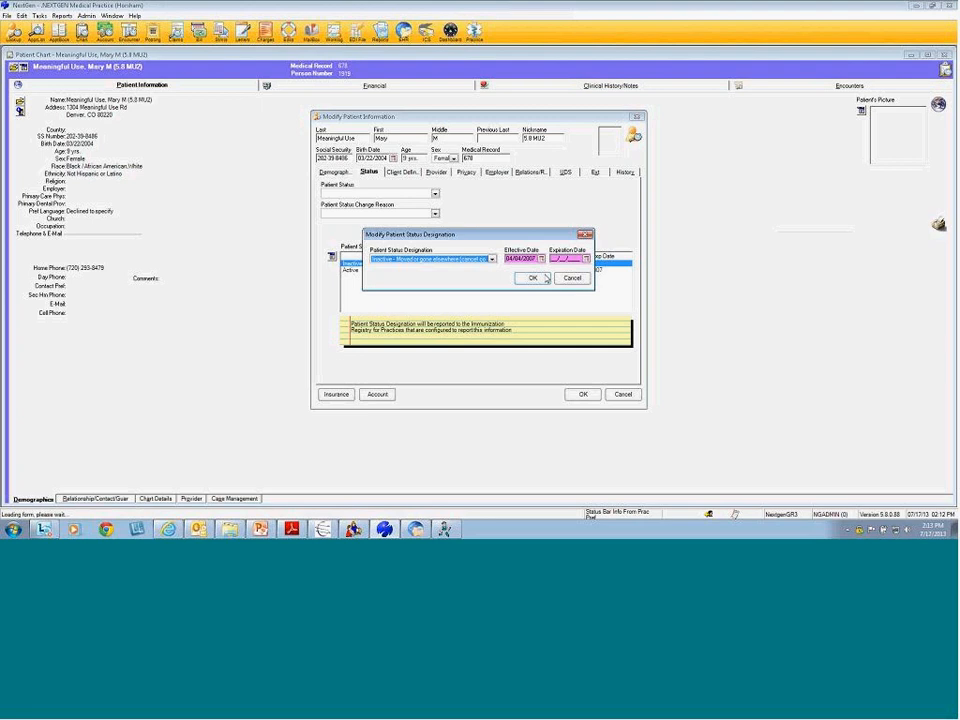
click(543, 277)
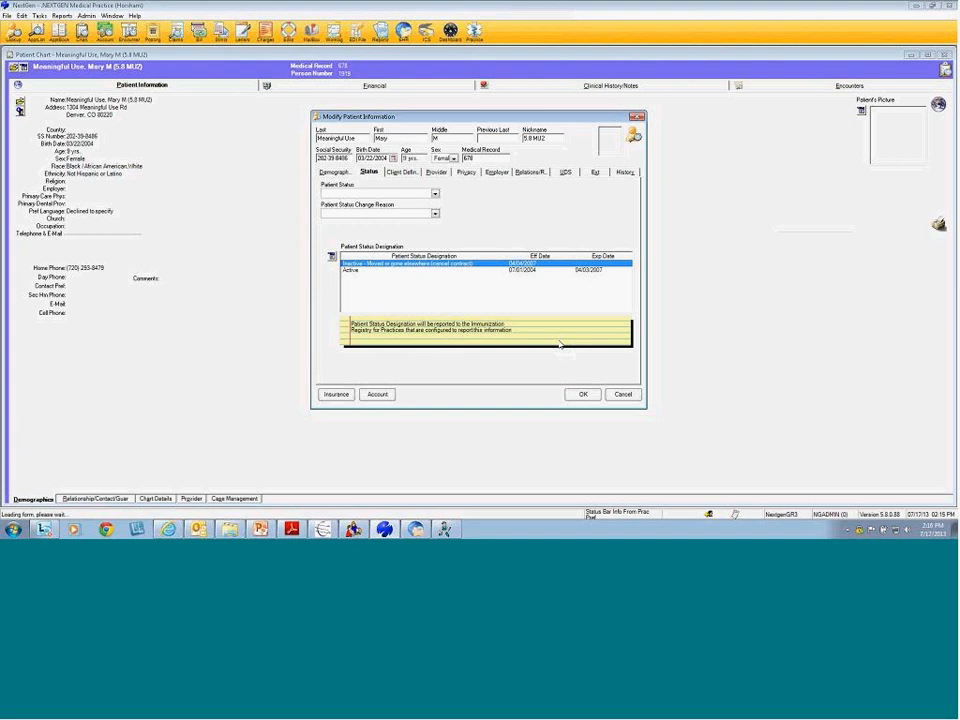
Cancel Modify Patient Information without saving and bring the upgrade PDF to the front
click(621, 392)
click(491, 299)
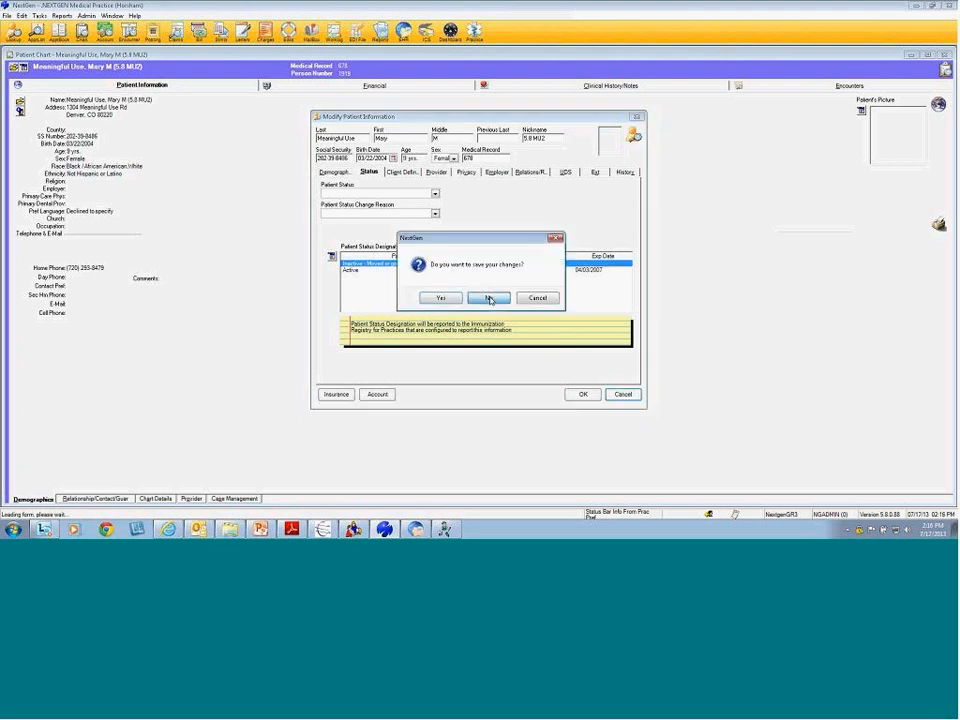
click(292, 529)
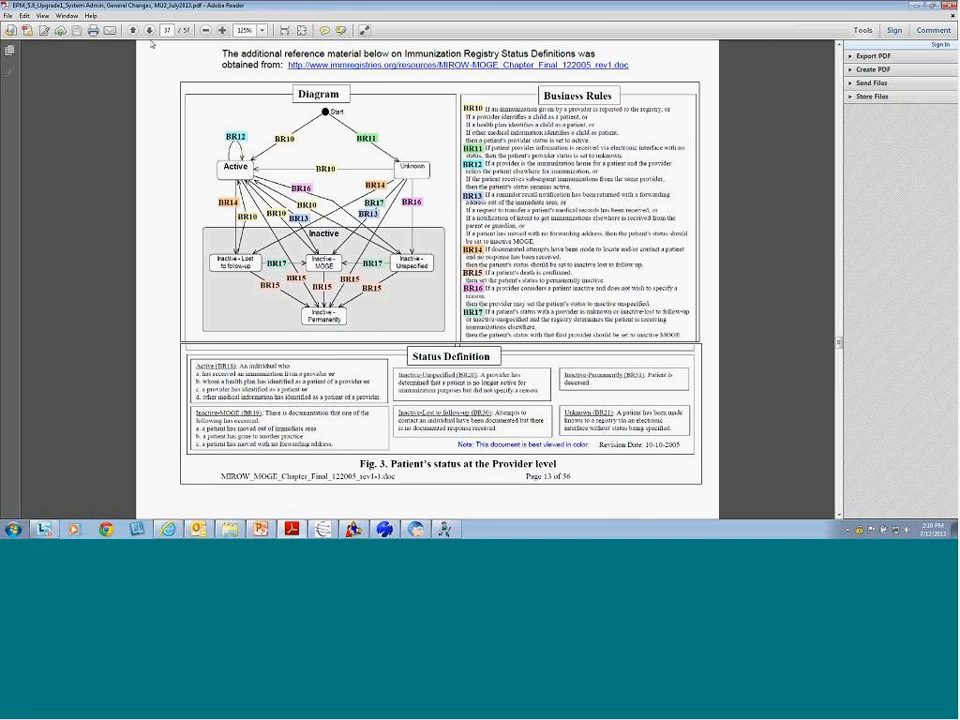
Page ahead three pages to the guide's Location Designation section
click(149, 30)
click(149, 30)
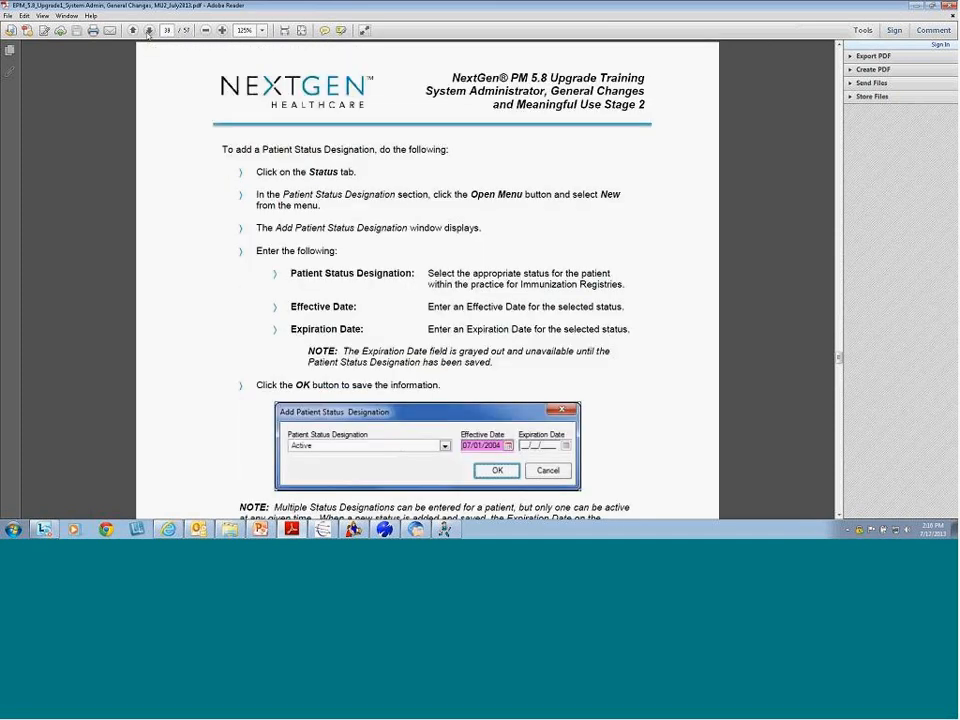
click(149, 30)
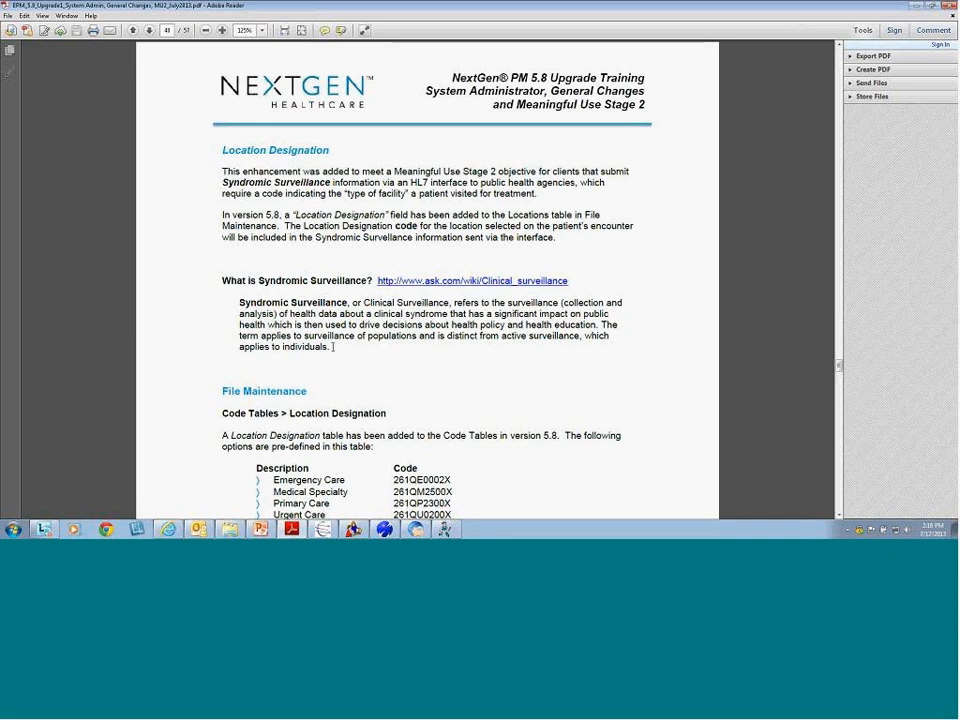
Highlight 'type of facility', Syndromic Surveillance and the Location Designation intro, then return to NextGen
drag(345, 191, 409, 201)
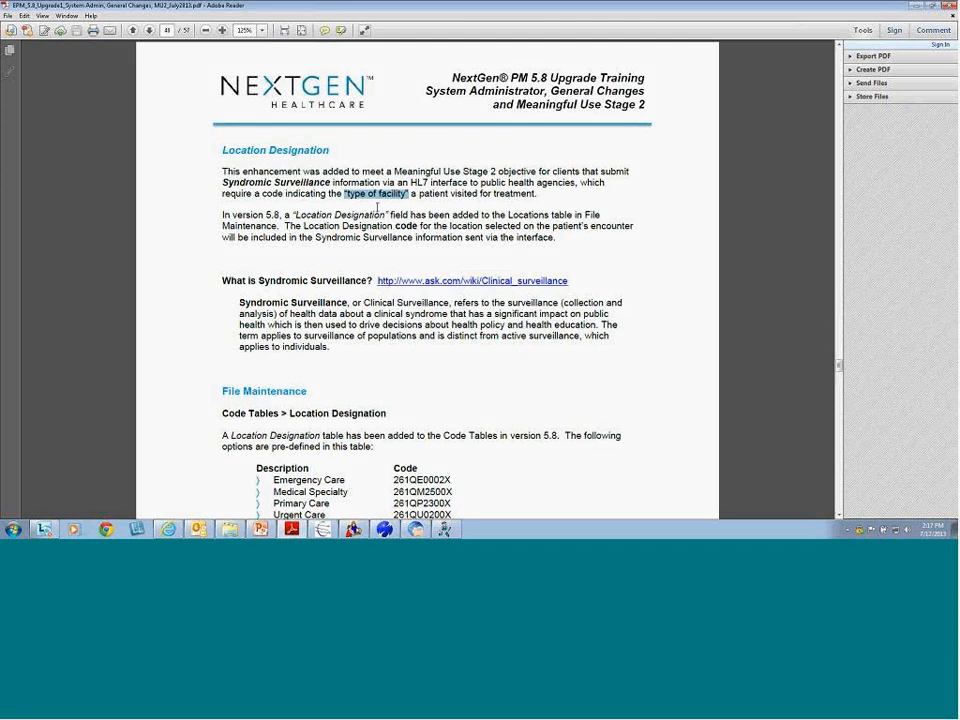
drag(220, 182, 380, 184)
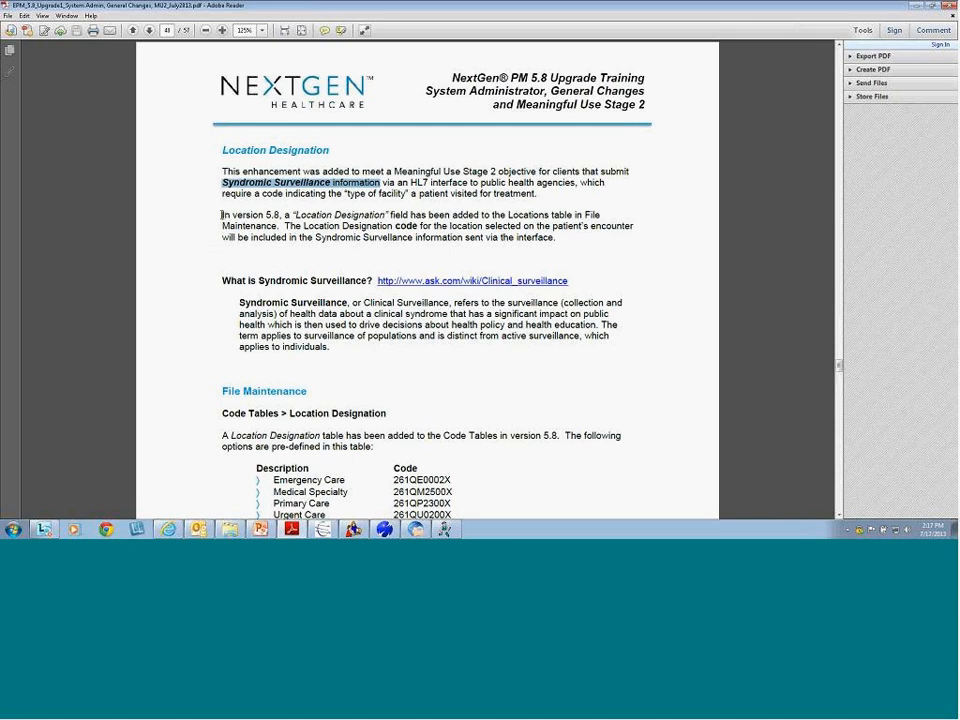
drag(222, 215, 332, 216)
click(915, 6)
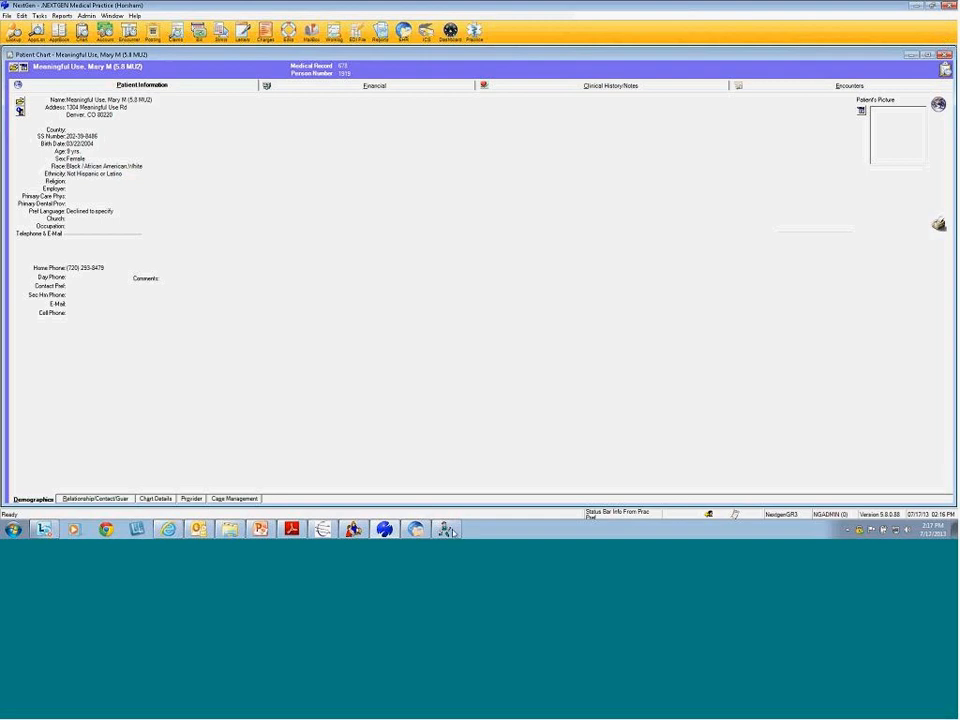
click(446, 529)
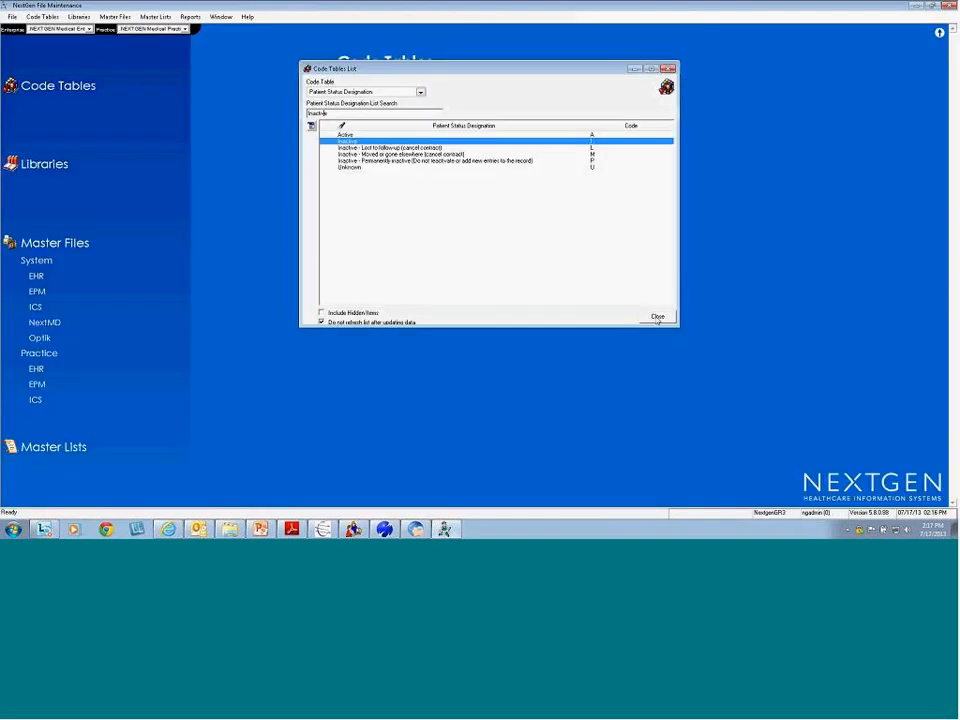
Close the Code Tables list and open the System EPM Locations list
click(657, 317)
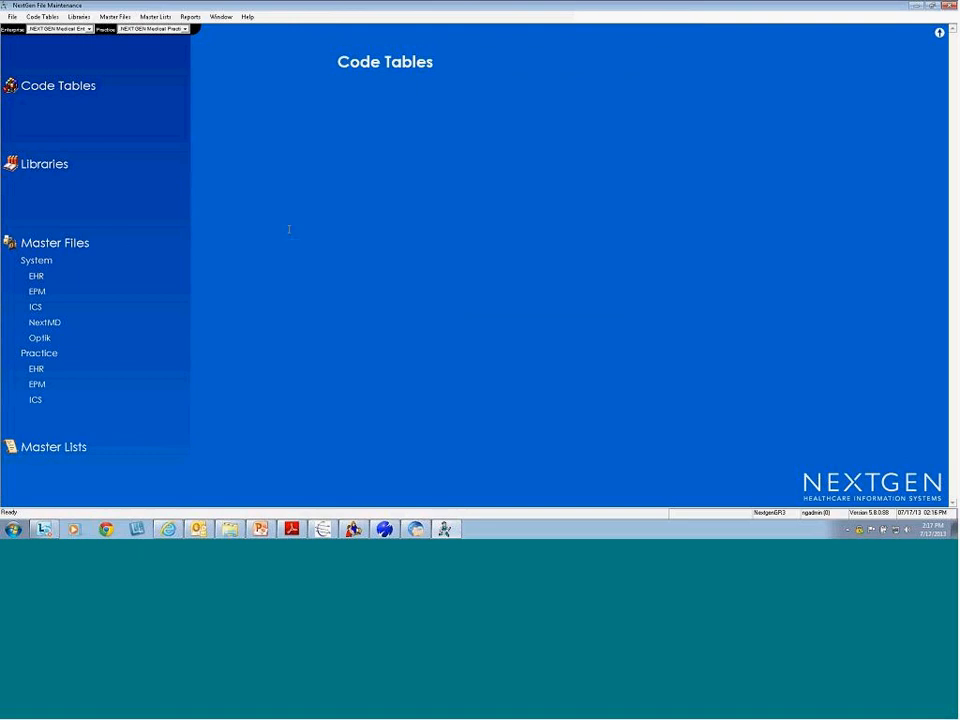
click(36, 291)
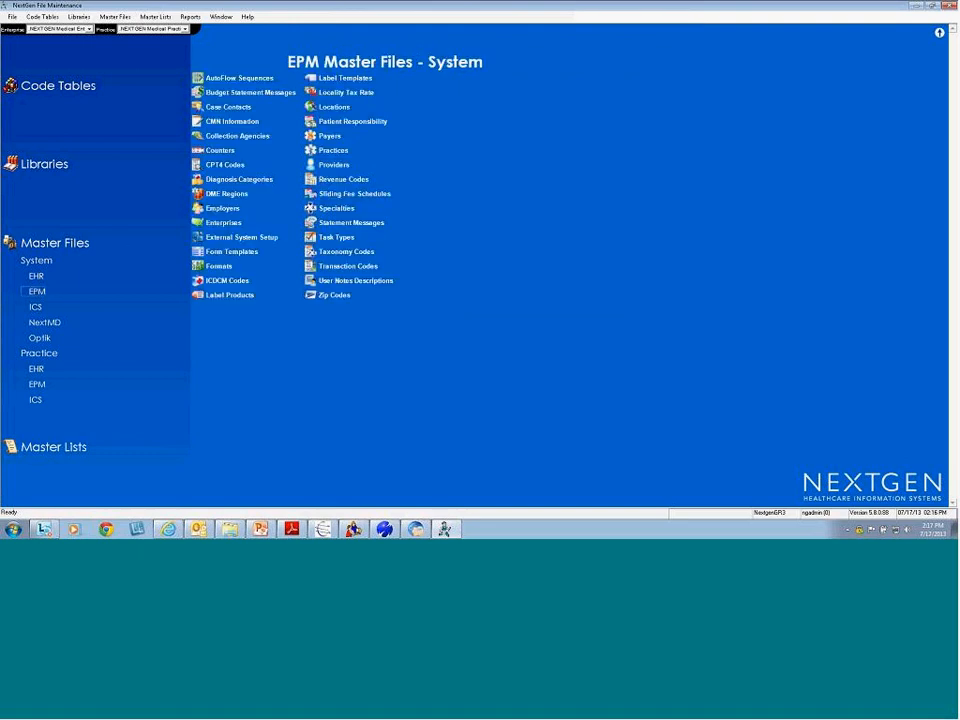
click(331, 107)
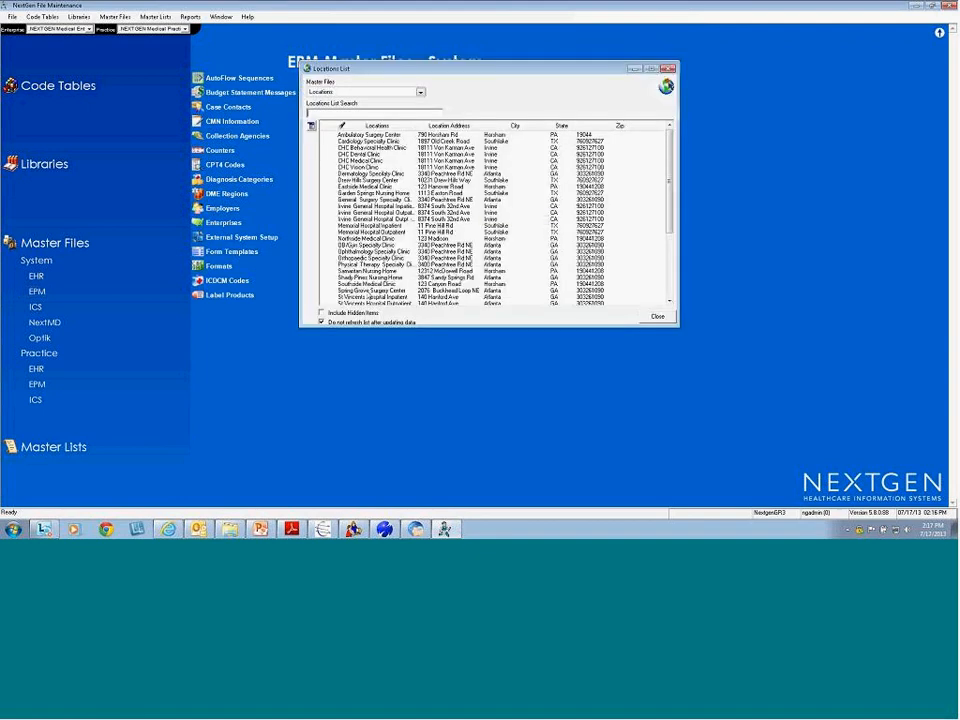
Inspect Southside Medical Clinic's location details, close them unchanged, and open Code Tables
click(362, 286)
double_click(362, 286)
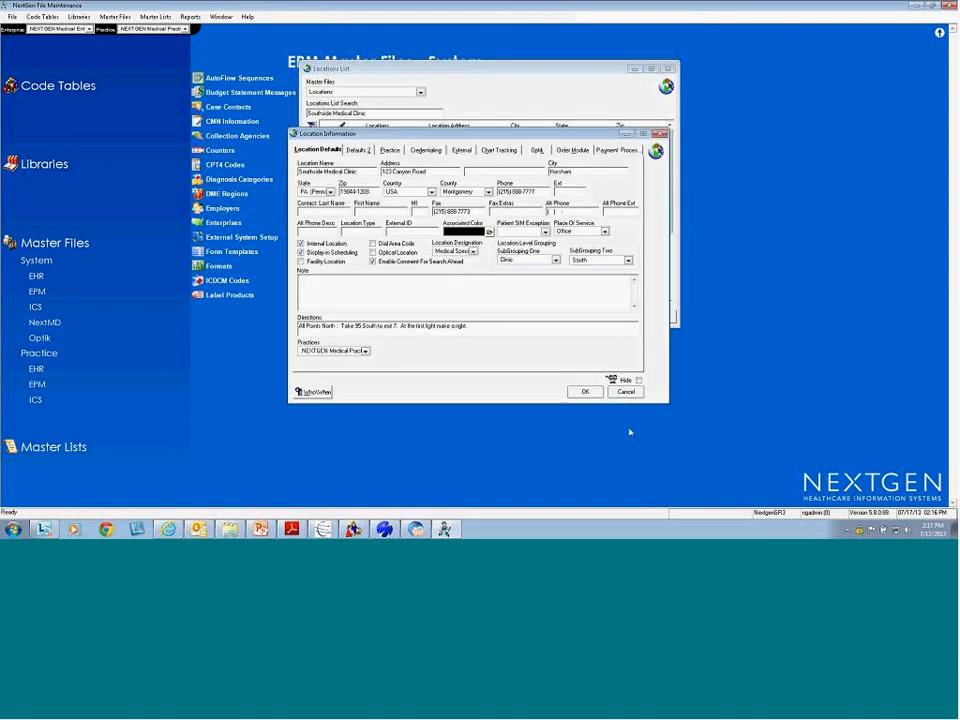
click(625, 391)
click(656, 317)
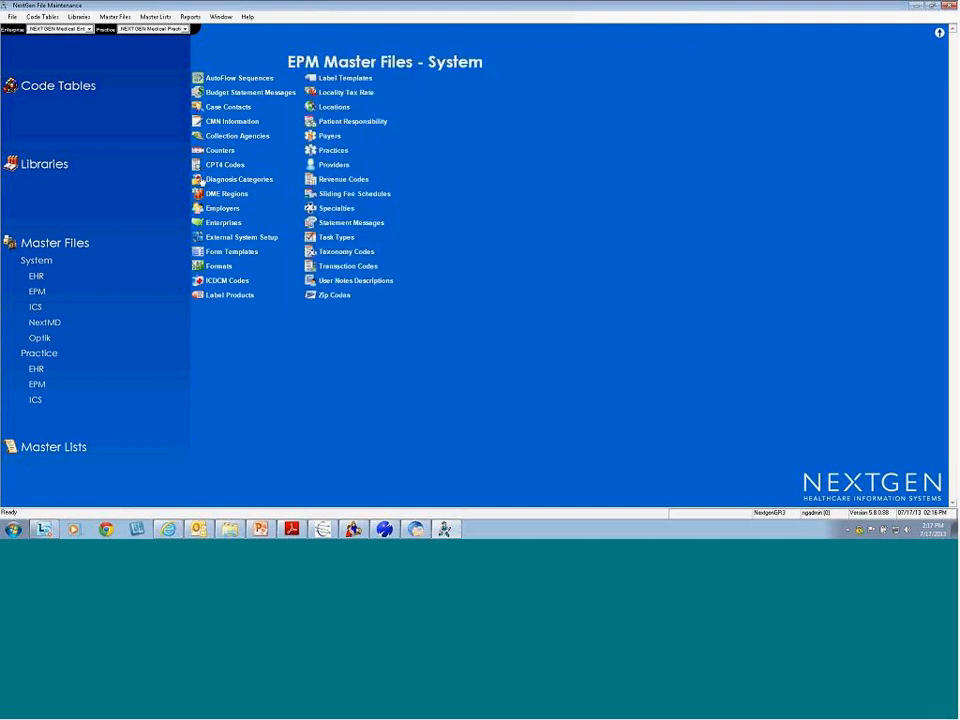
click(51, 88)
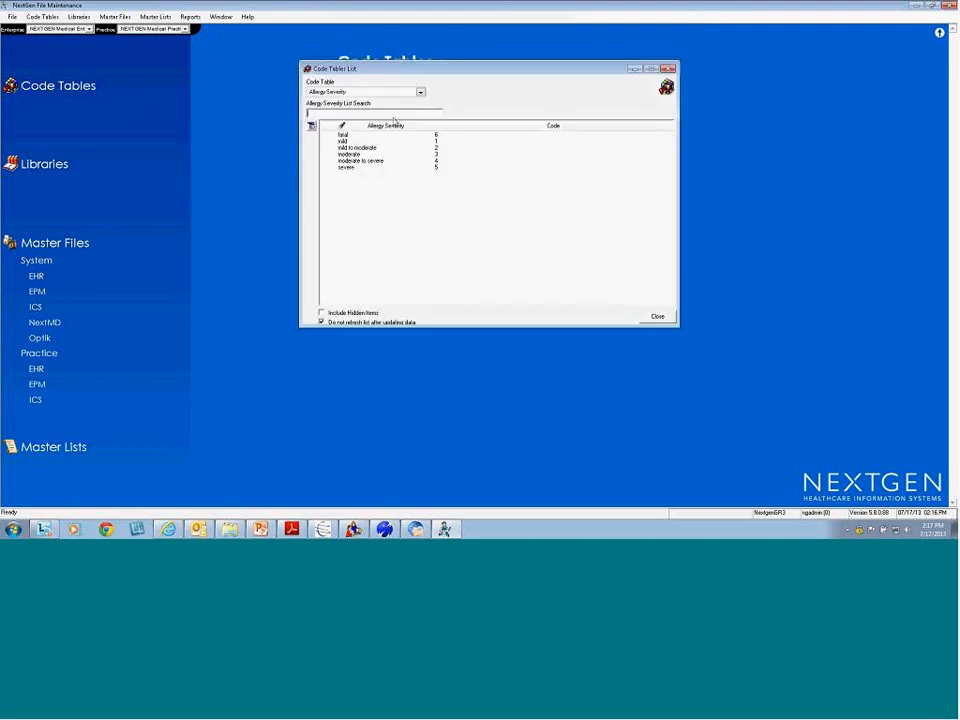
Display the Location Designation codes (Emergency Care, Medical Specialty, Primary Care, Urgent Care), then close the list
click(420, 92)
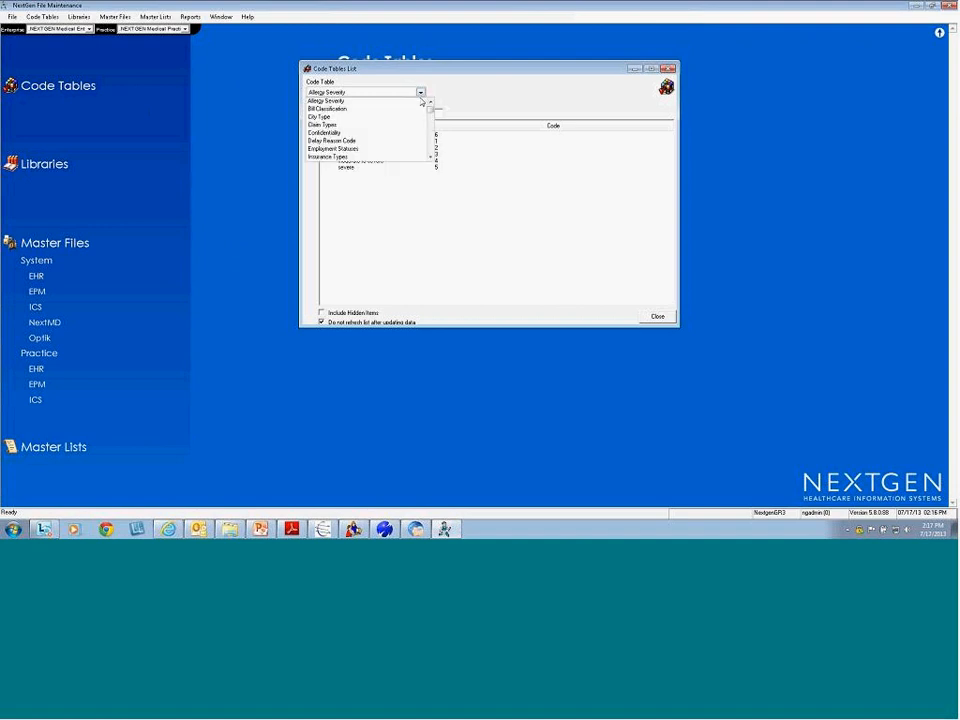
key(l)
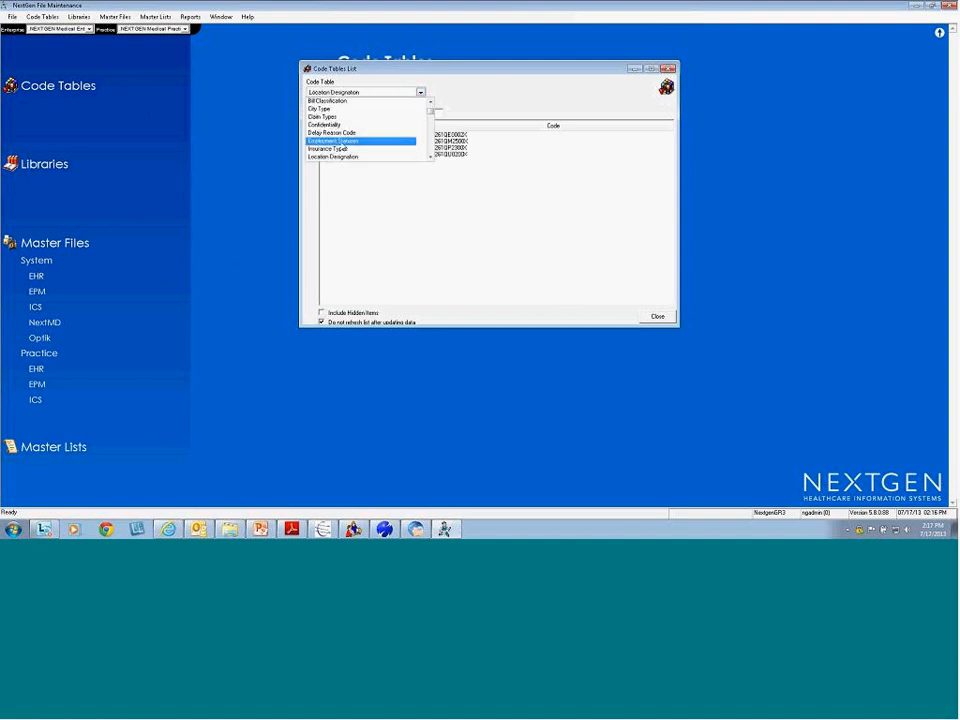
click(359, 158)
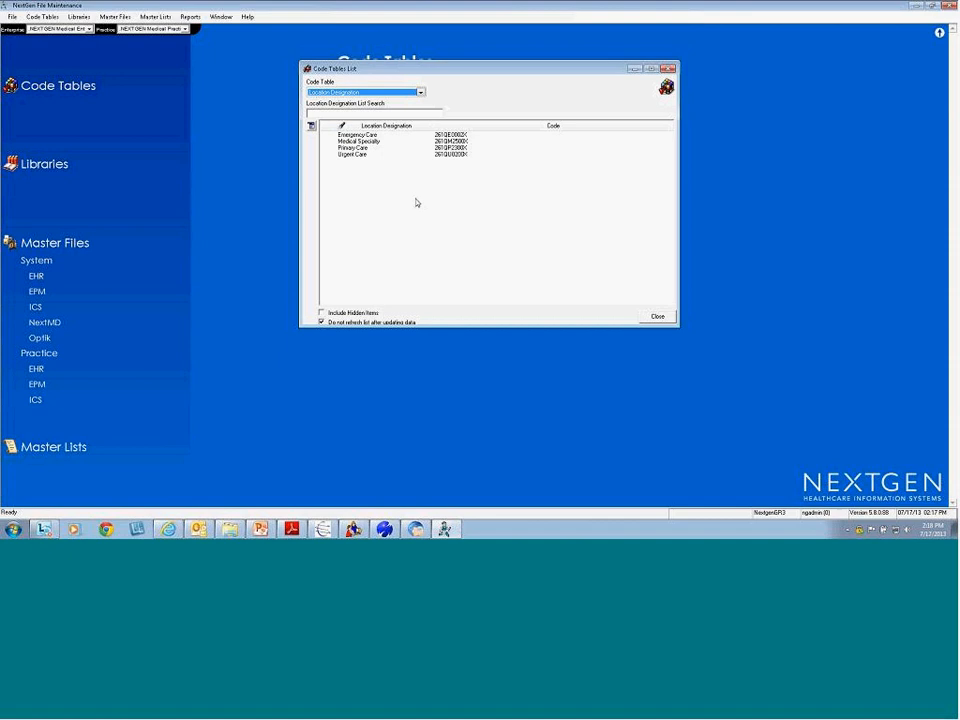
right_click(417, 202)
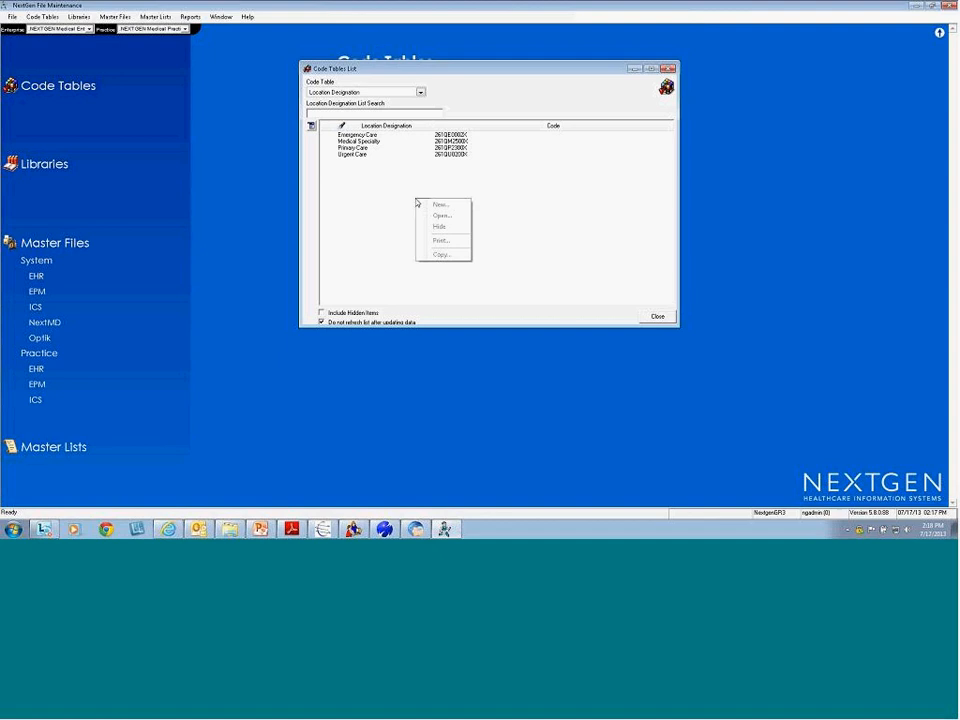
key(Escape)
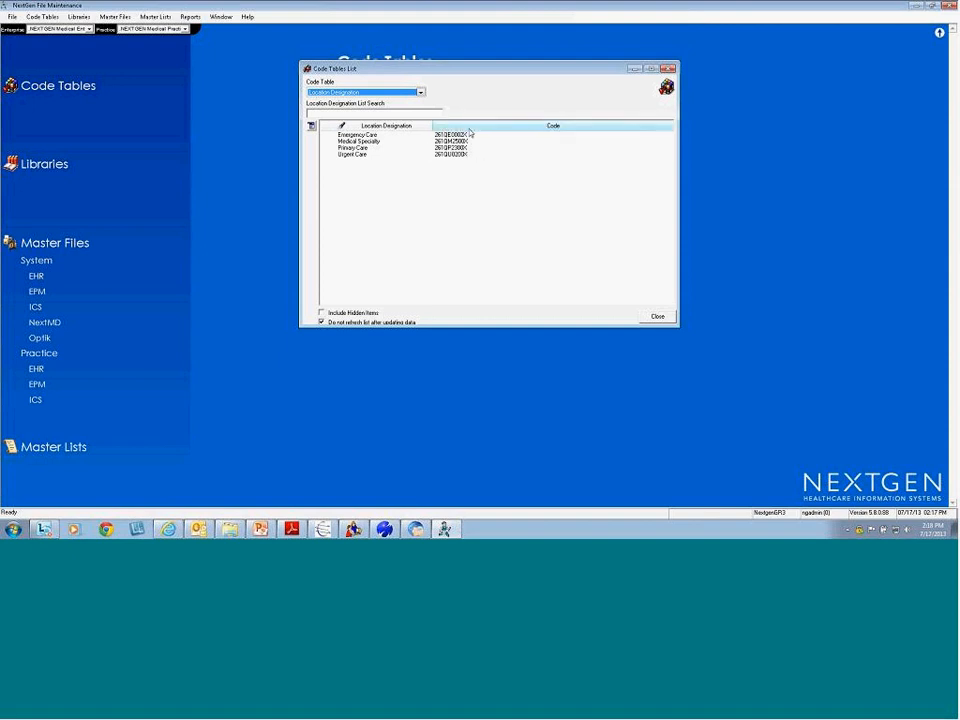
click(354, 148)
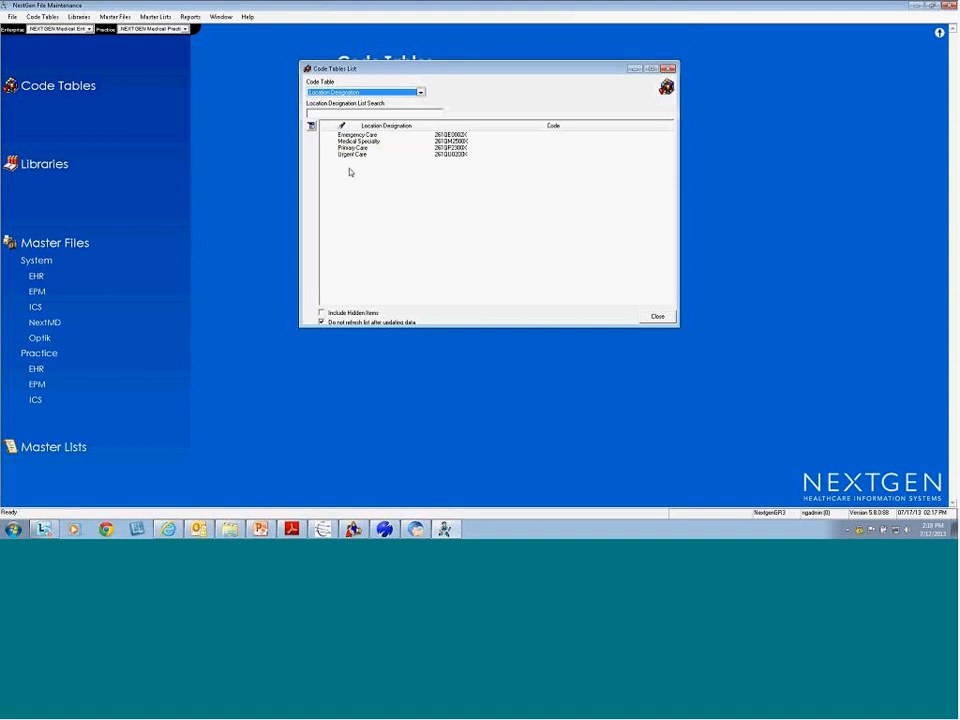
click(648, 319)
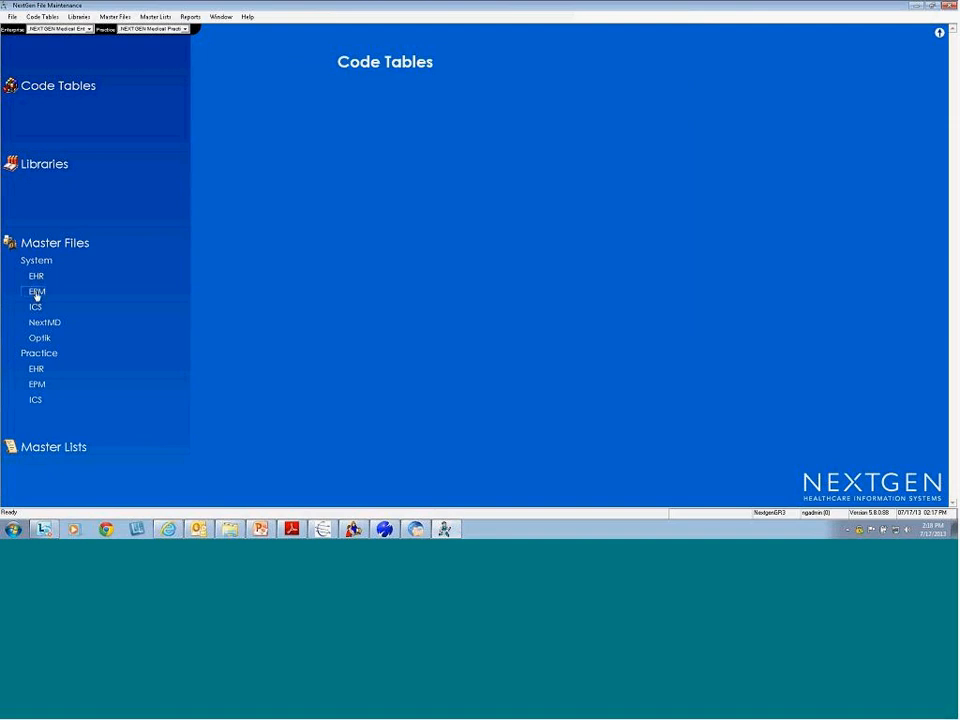
Set Southside Medical Clinic's Location Designation to Medical Specialty and switch back to Reader
click(37, 291)
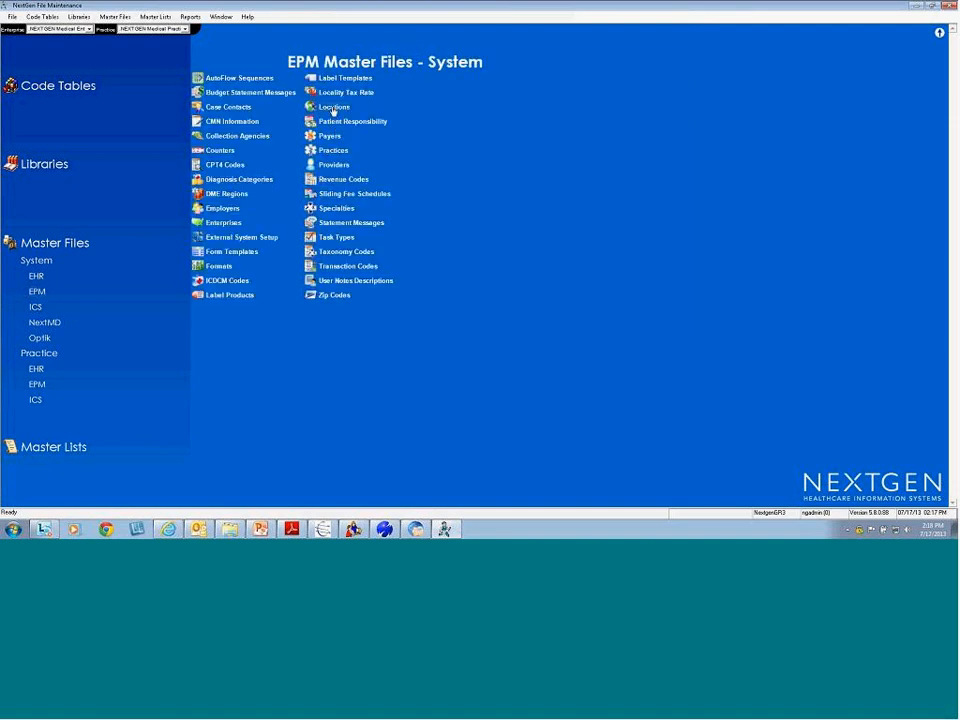
click(330, 107)
double_click(542, 284)
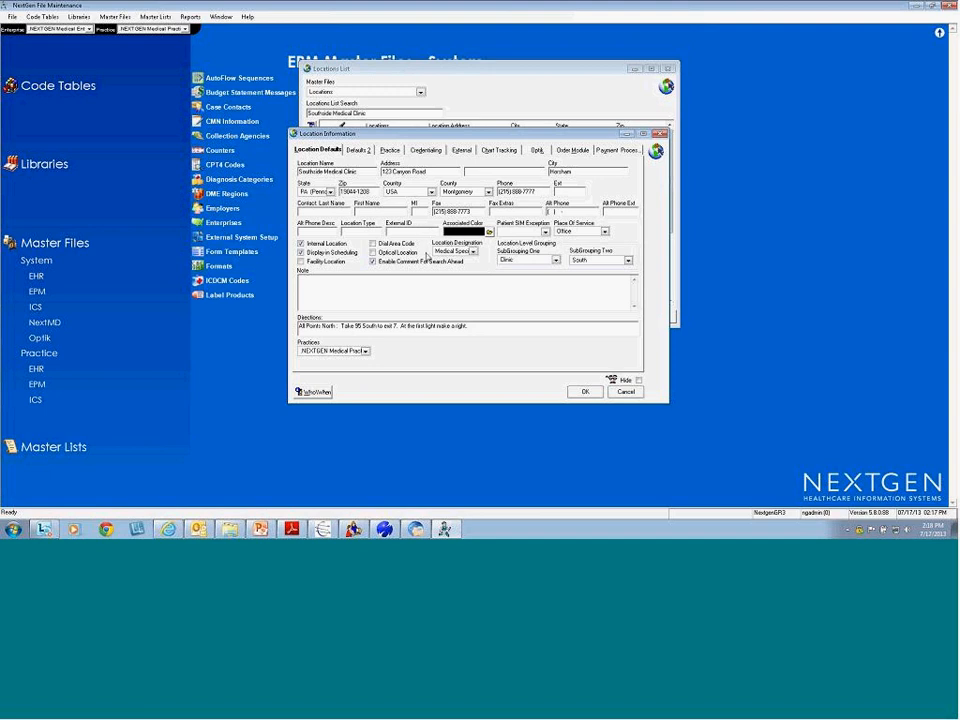
click(473, 251)
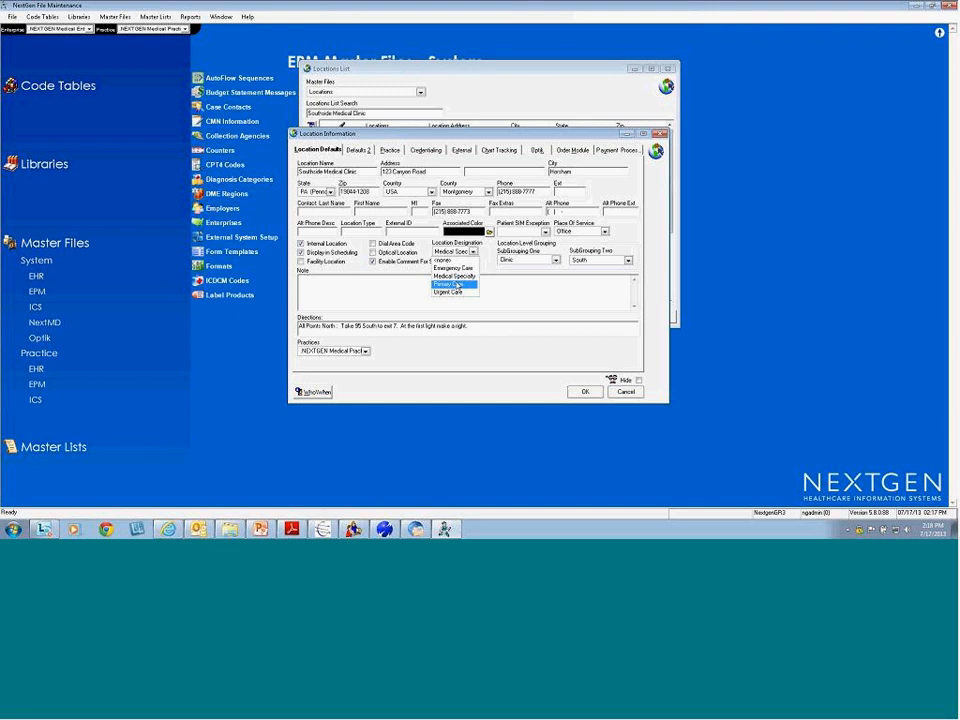
click(453, 276)
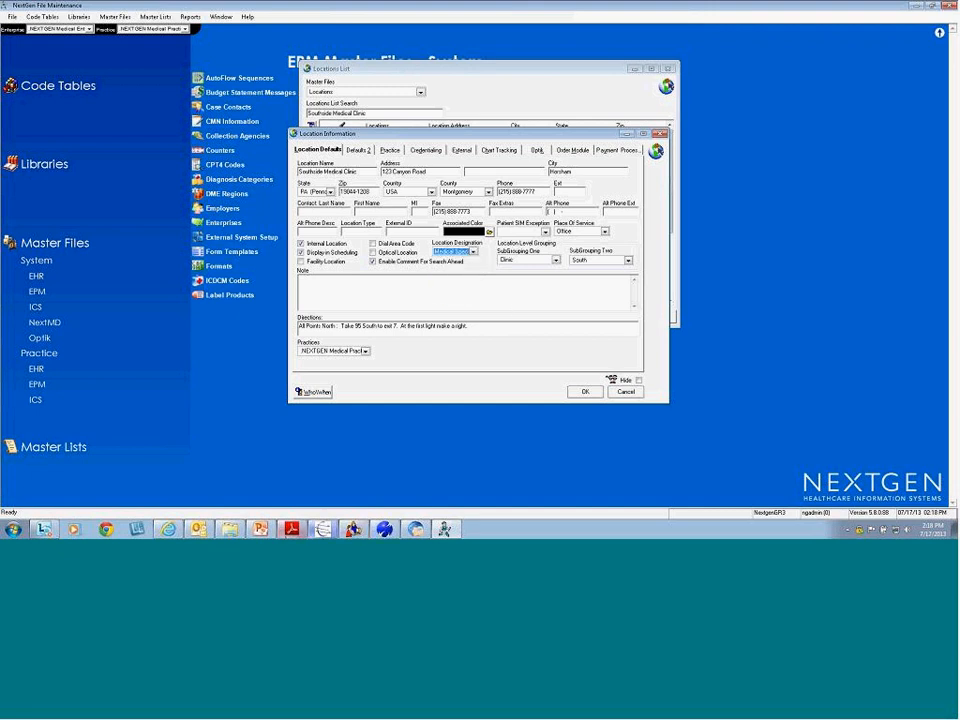
key(alt+Tab)
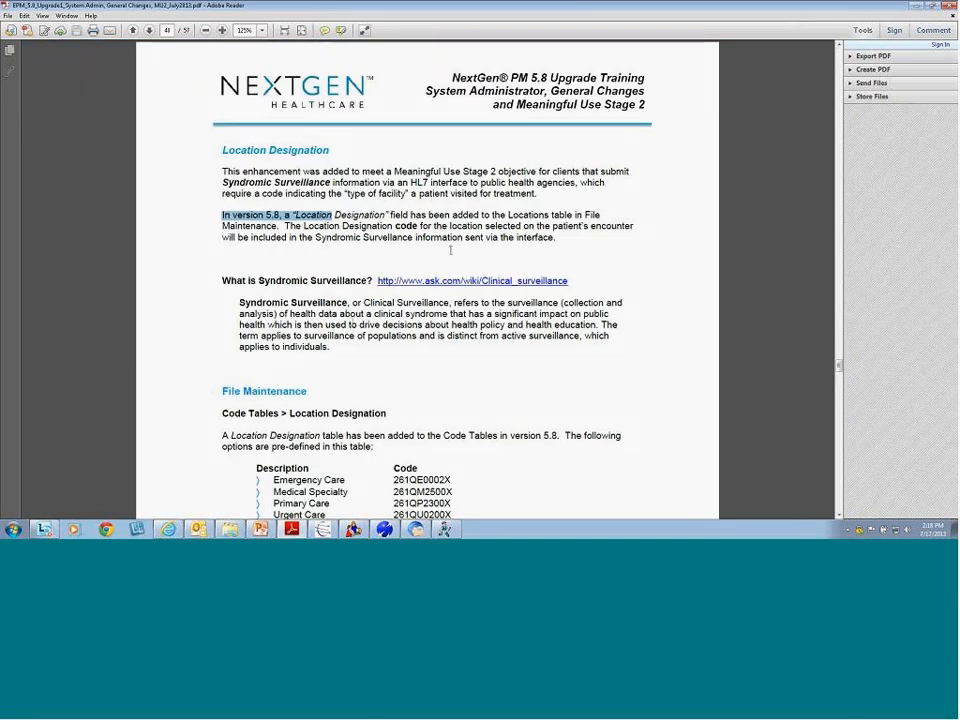
Highlight the Syndromic Surveillance term, its 'What is' question and definition paragraph
click(399, 250)
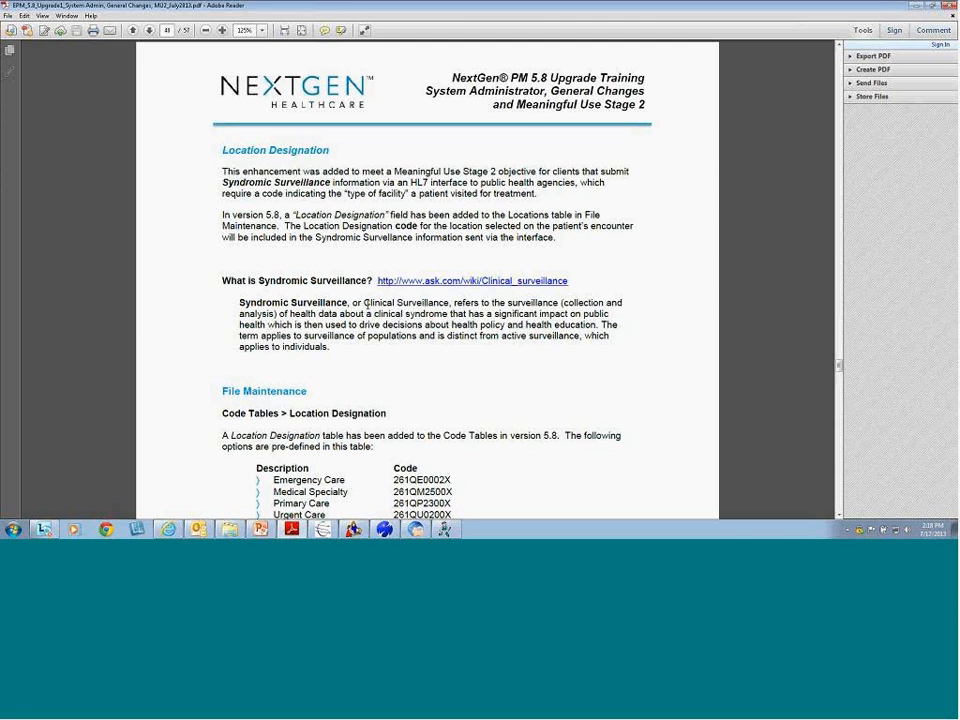
drag(330, 186, 220, 185)
drag(221, 281, 366, 286)
drag(239, 302, 335, 348)
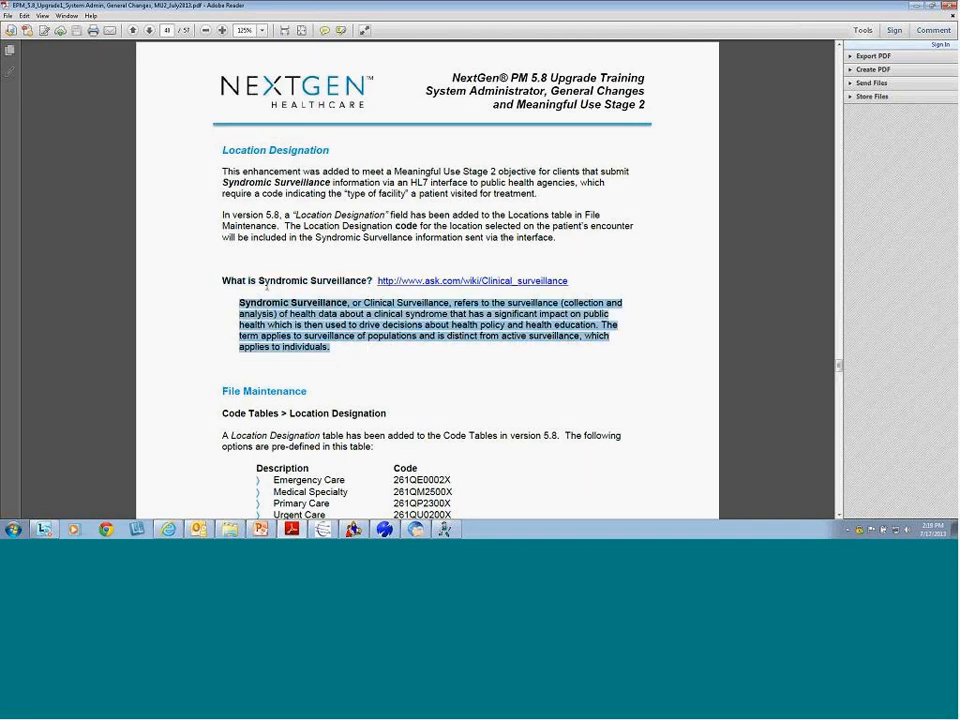
click(285, 292)
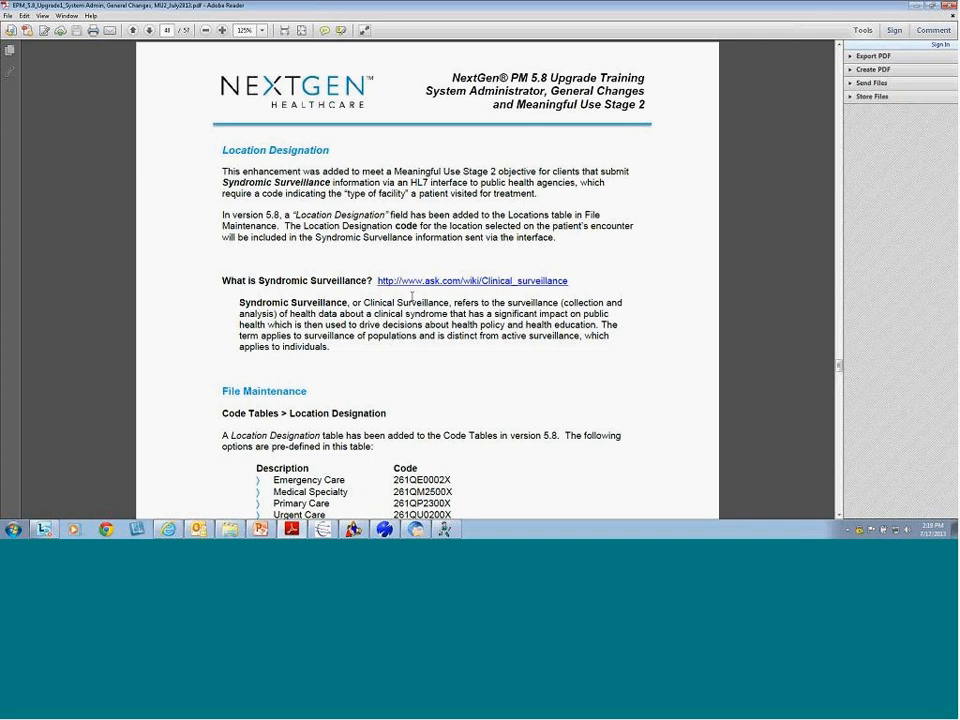
Scroll down past the Location Designation screenshot to the end of page 41
scroll(257, 305, down, 3)
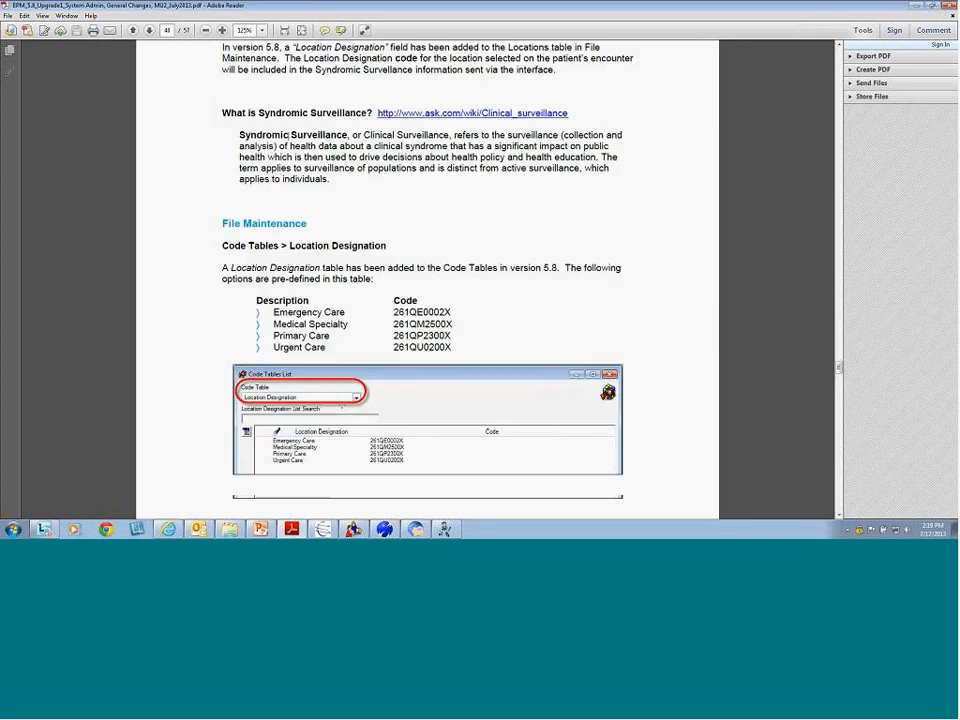
scroll(290, 134, down, 7)
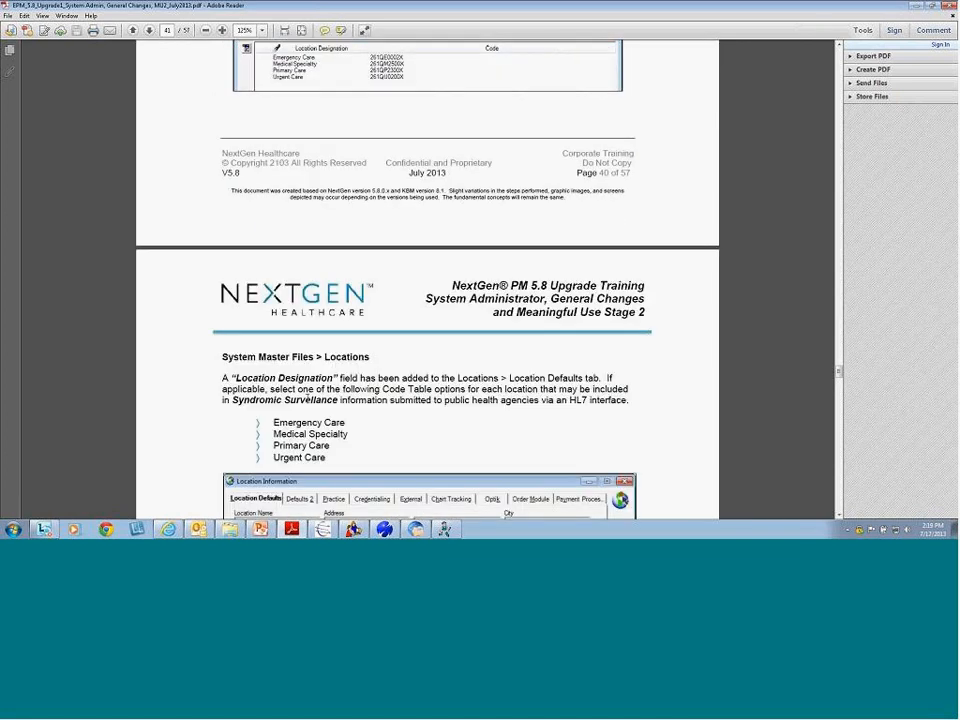
scroll(427, 300, down, 4)
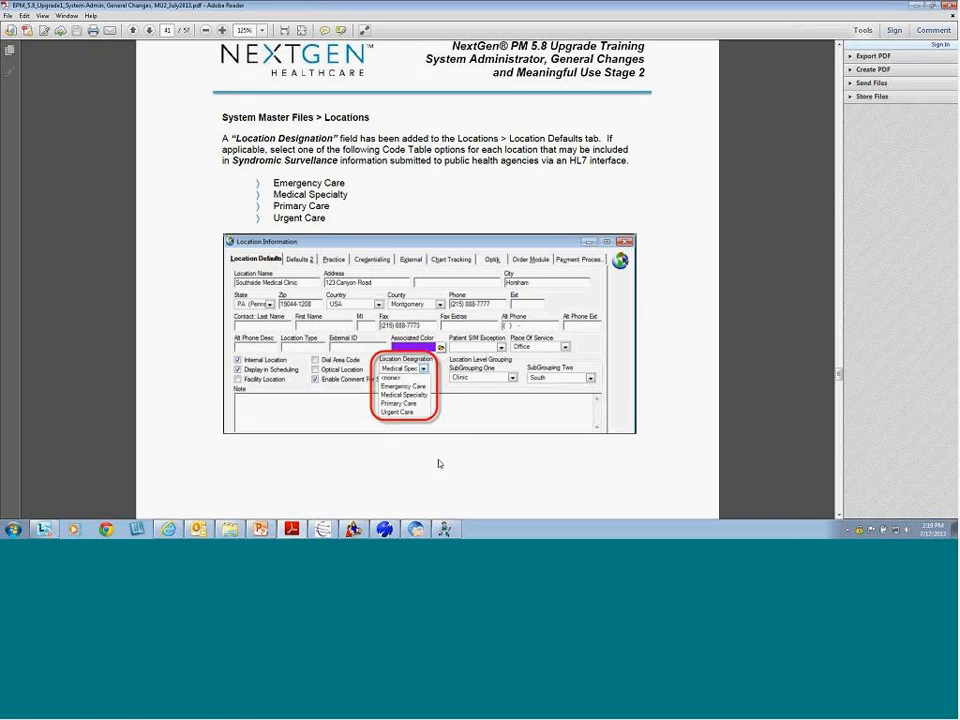
scroll(439, 464, down, 15)
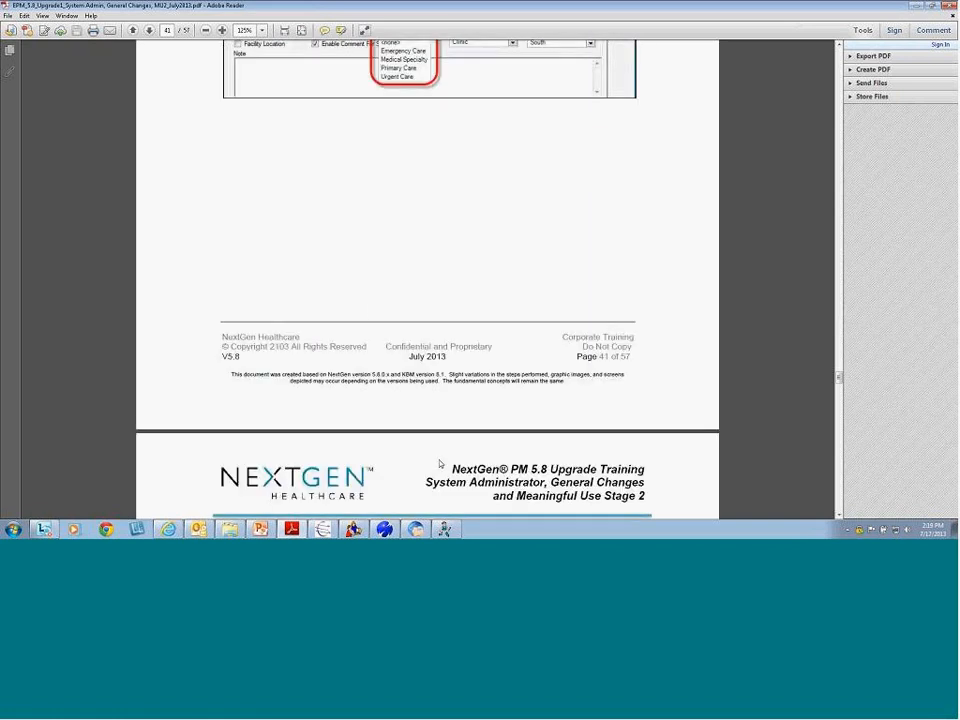
Scroll to page 42's Support Roles and highlight Caregiver, Emergency Contact and Next of Kin
scroll(439, 464, down, 3)
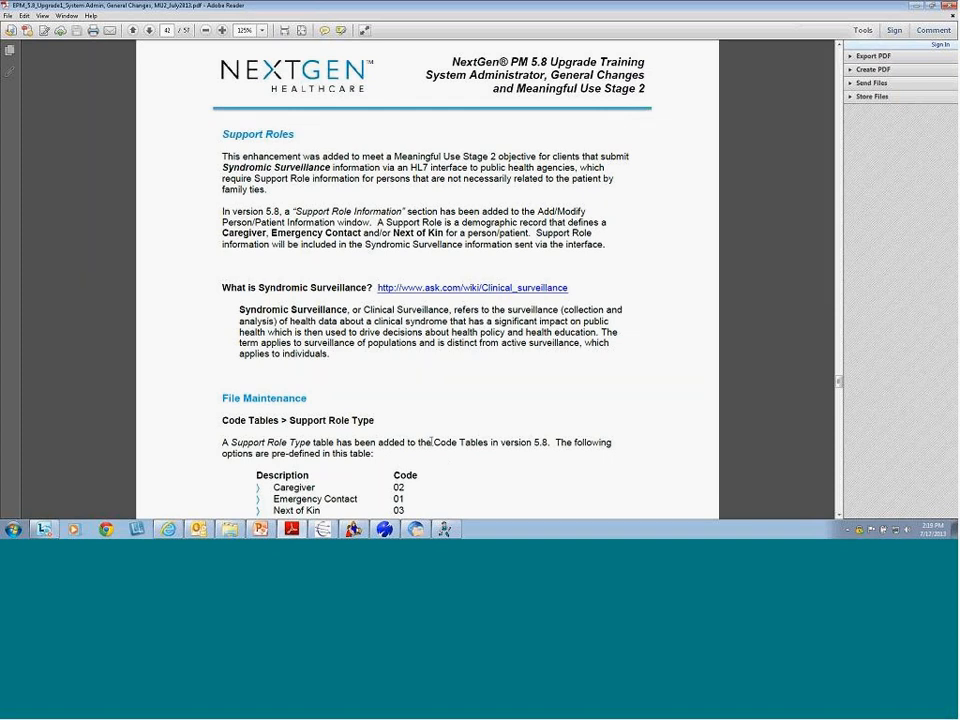
drag(222, 233, 443, 233)
drag(218, 233, 325, 233)
drag(393, 233, 443, 233)
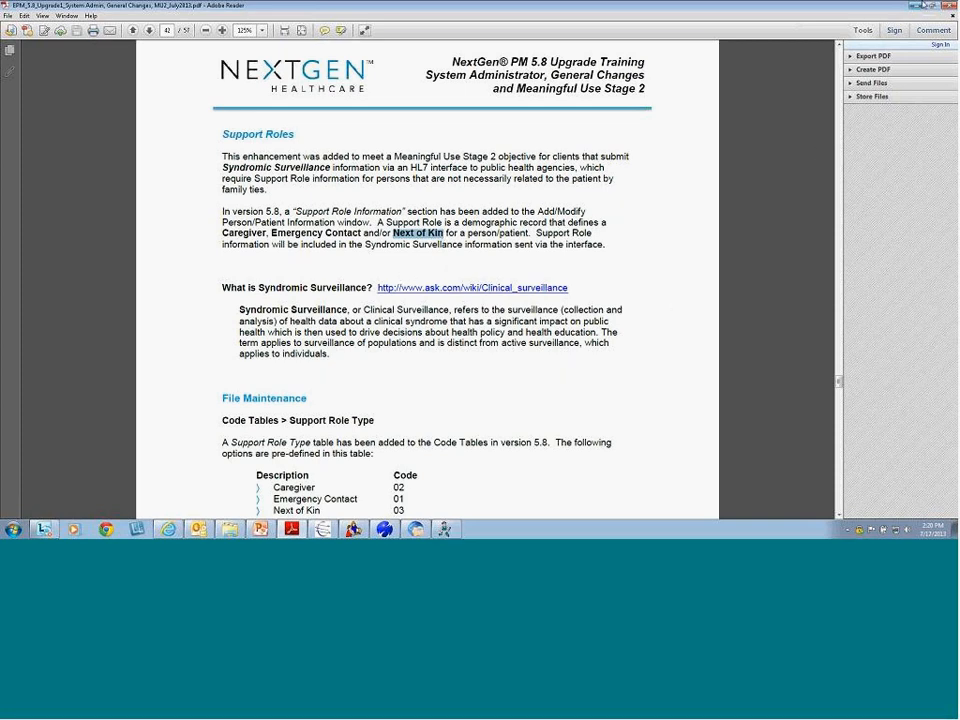
Minimize Reader, close the Location Information dialog and Locations list, and open Code Tables
click(915, 6)
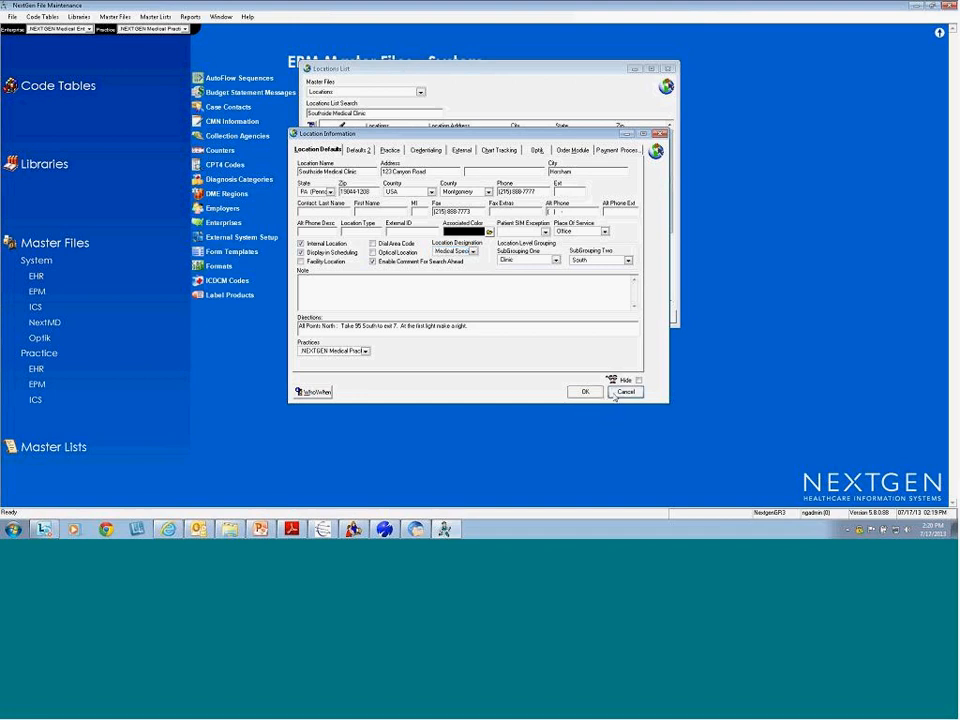
click(620, 392)
click(658, 256)
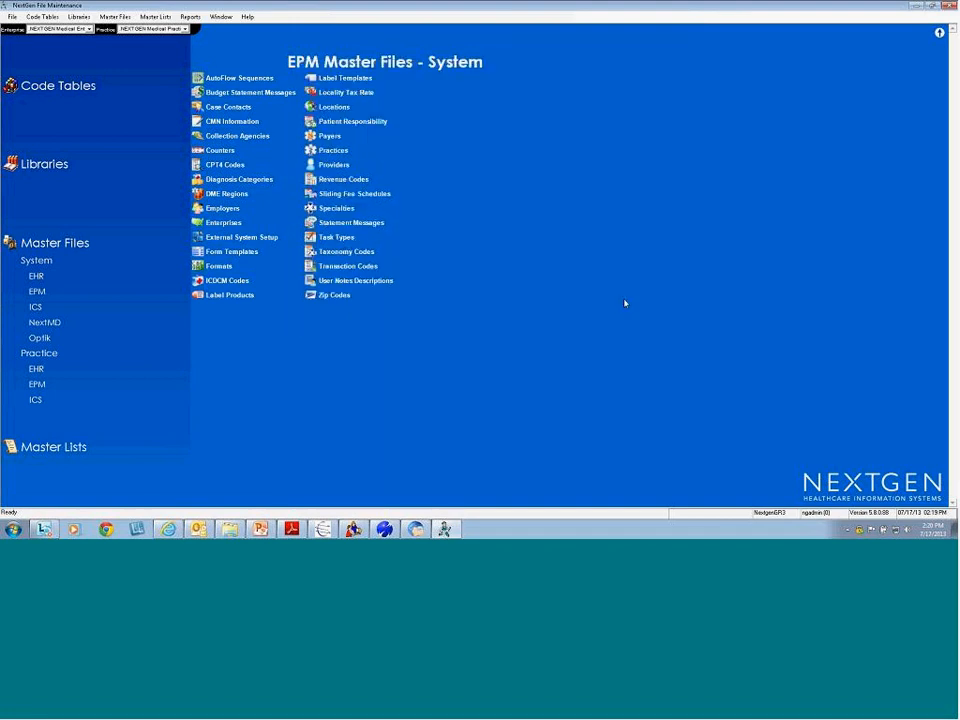
click(59, 86)
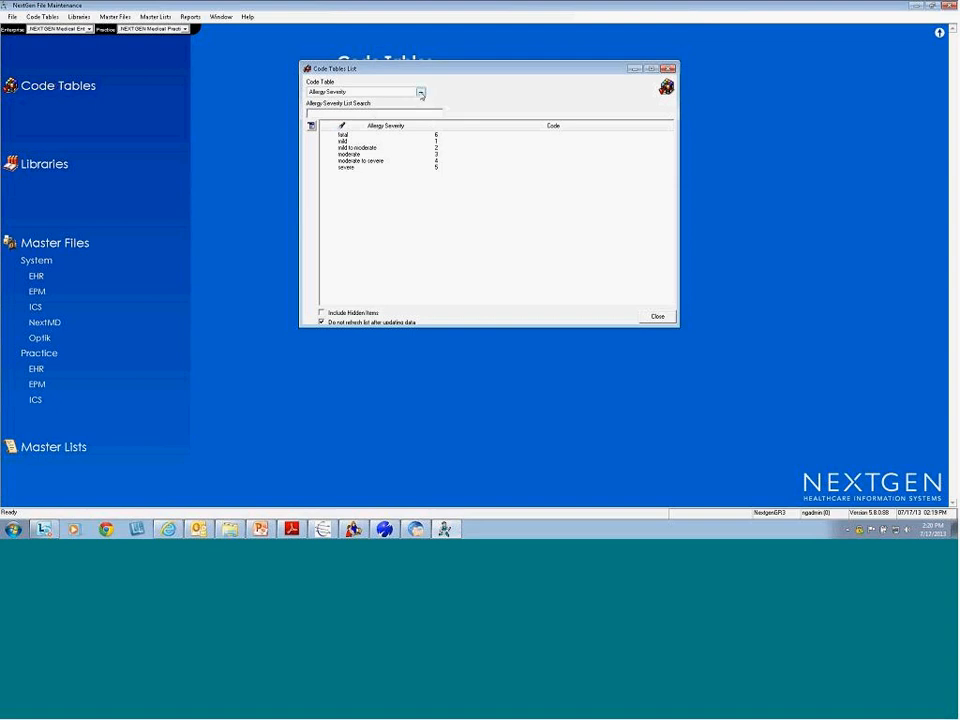
Show the Support Role Type code table, then reopen the table list at Relationships
click(421, 92)
key(s)
click(431, 160)
click(431, 160)
click(431, 160)
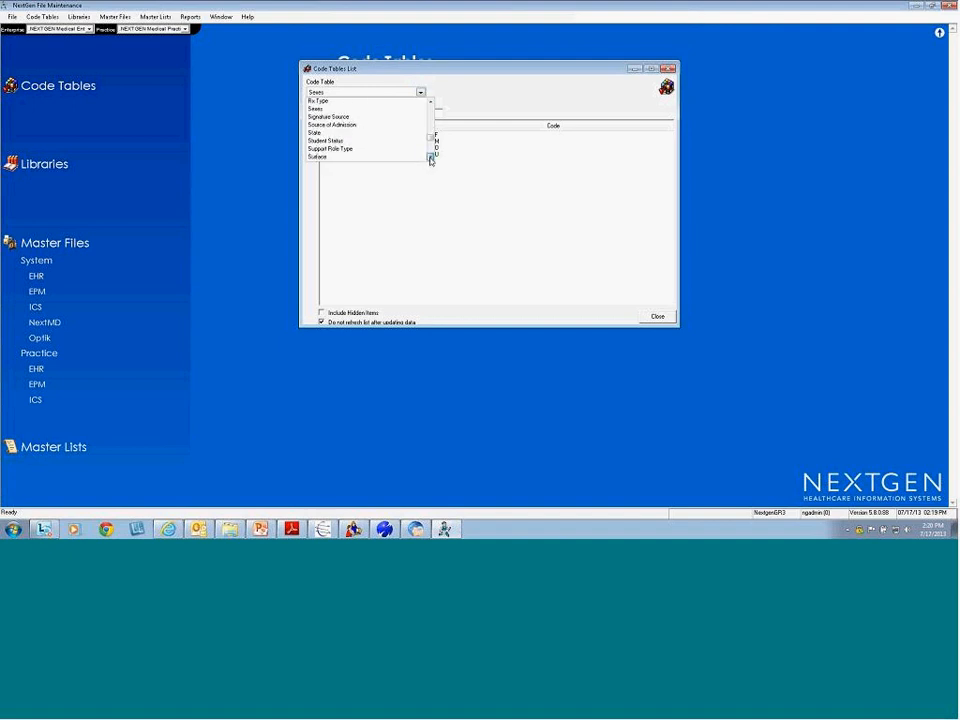
click(356, 150)
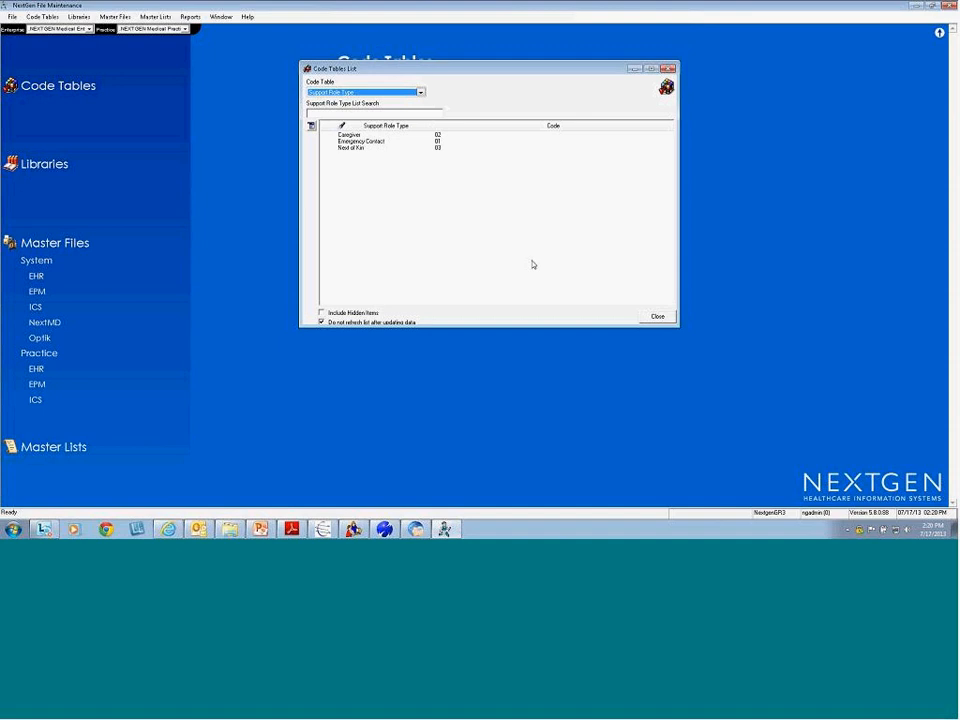
click(421, 92)
key(r)
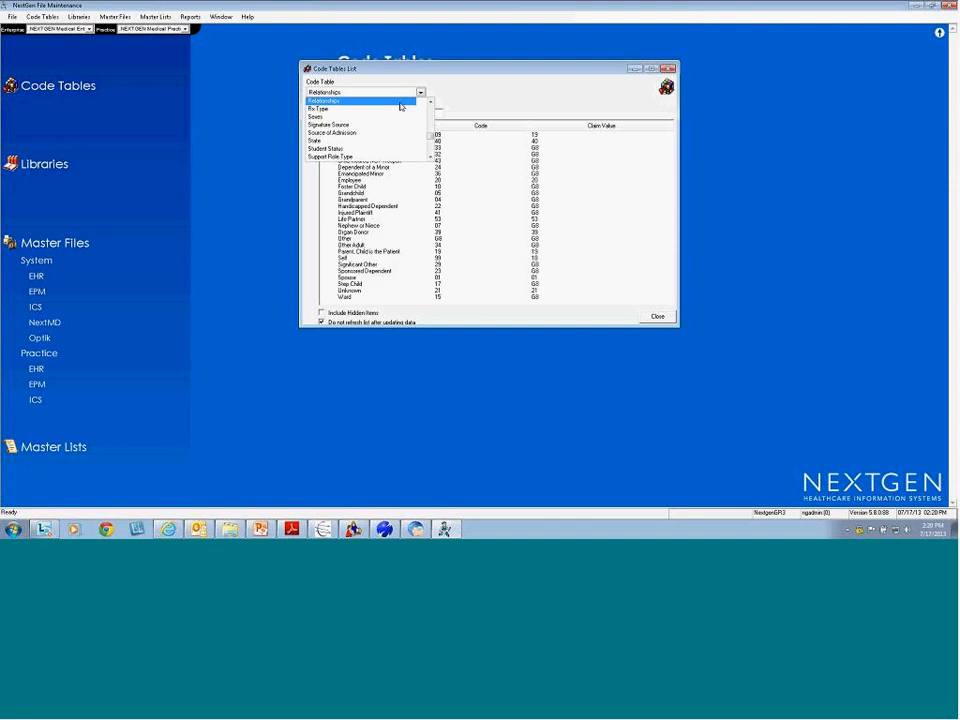
Show the Relationships code table, search it for Life Partner, and return to the PDF
click(406, 102)
text(Life Partne)
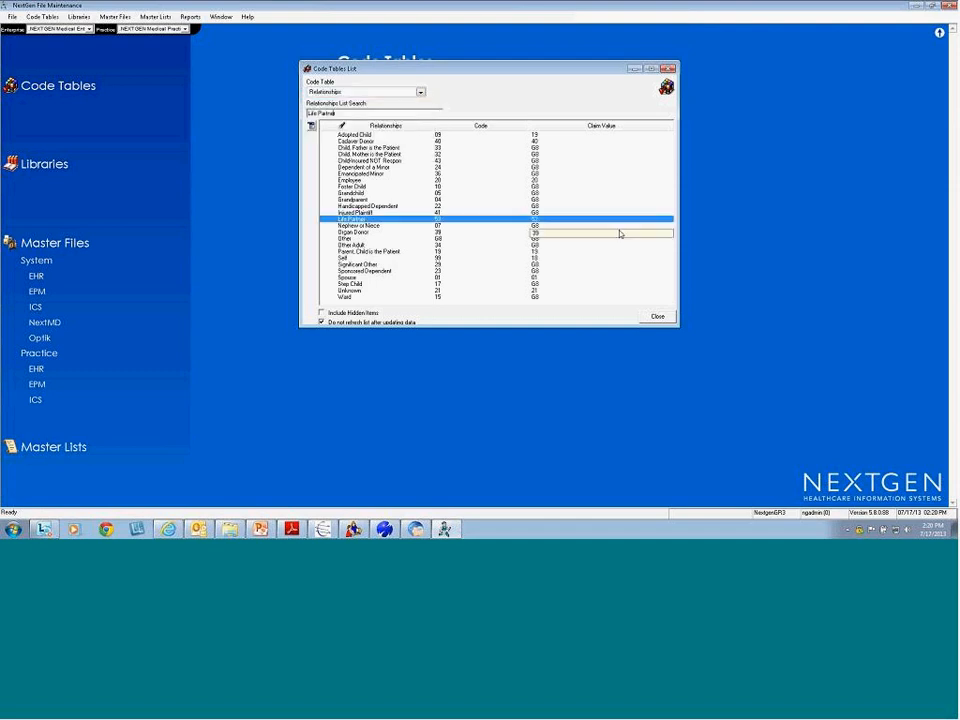
text(r)
click(875, 484)
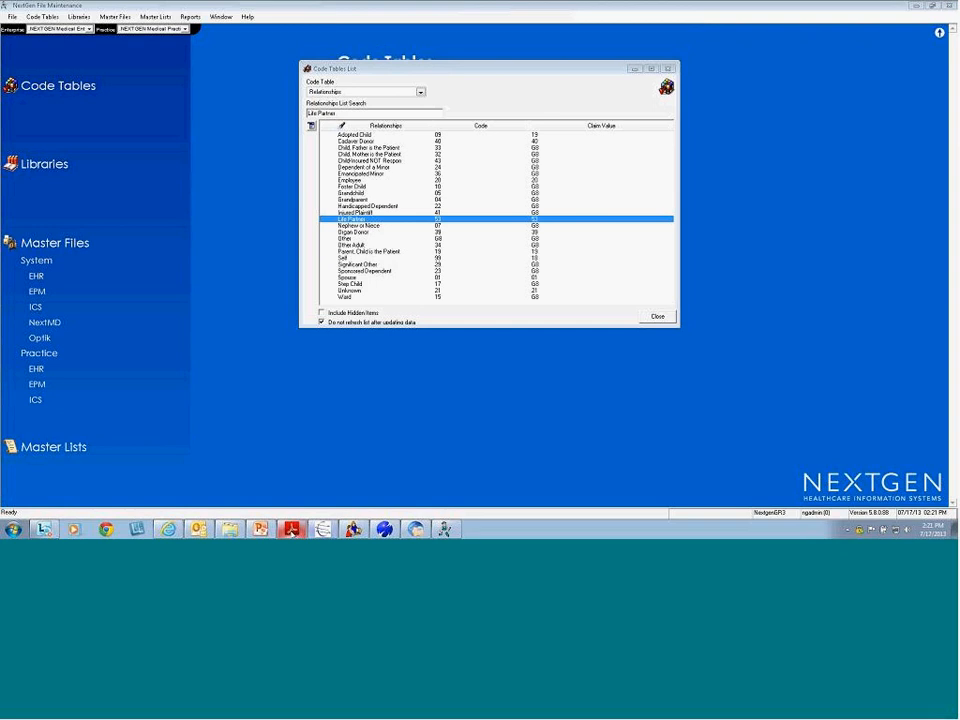
click(291, 528)
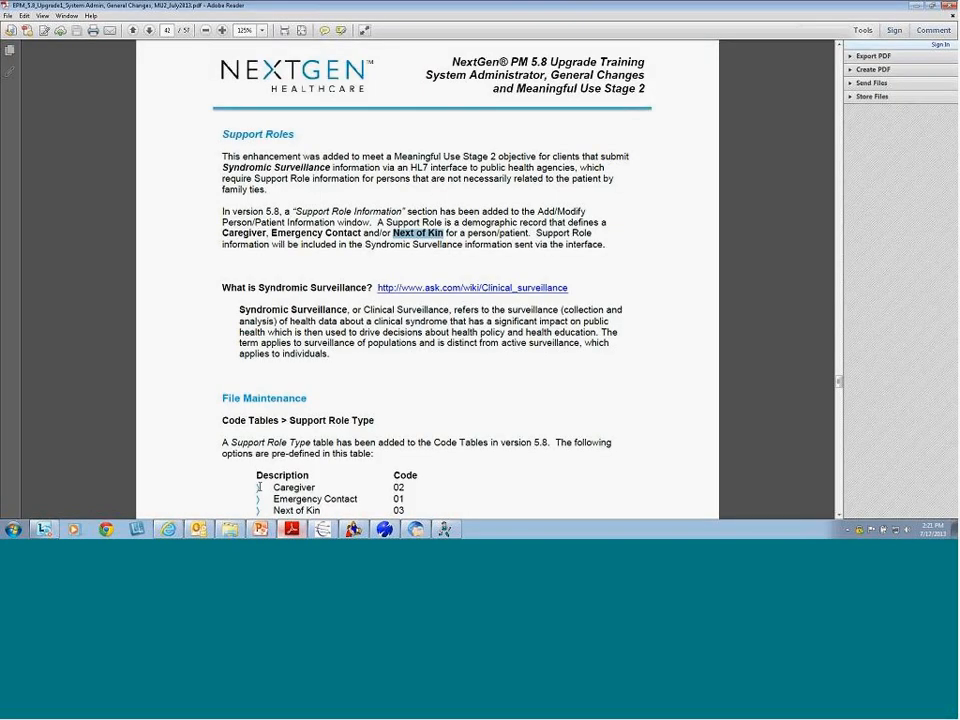
Advance to page 43 and highlight the table of new relationship codes 100–115
click(149, 31)
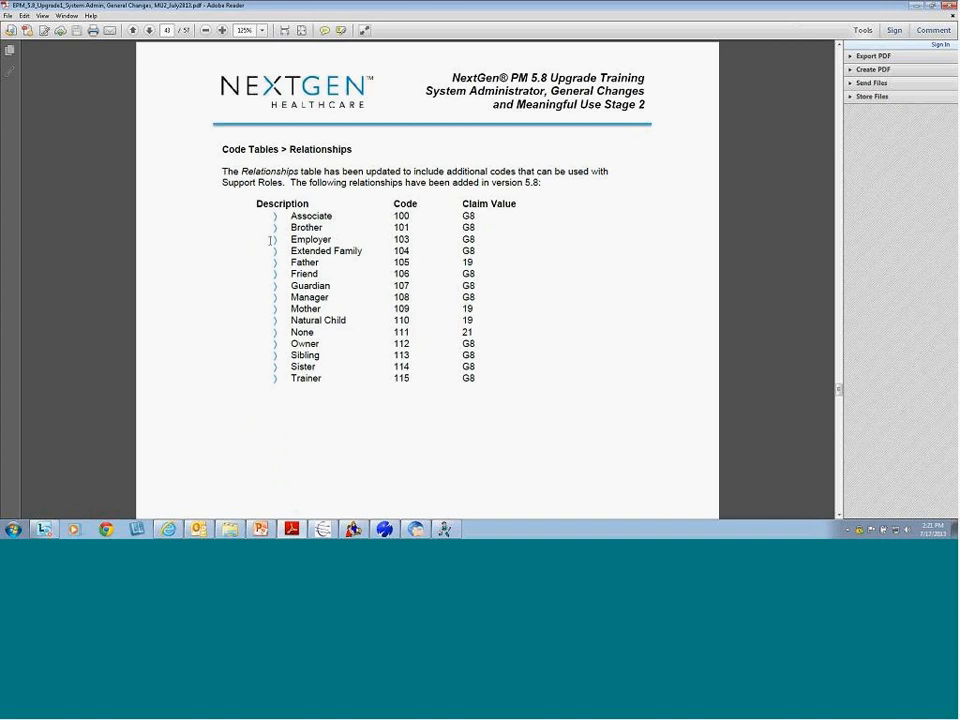
drag(286, 216, 475, 385)
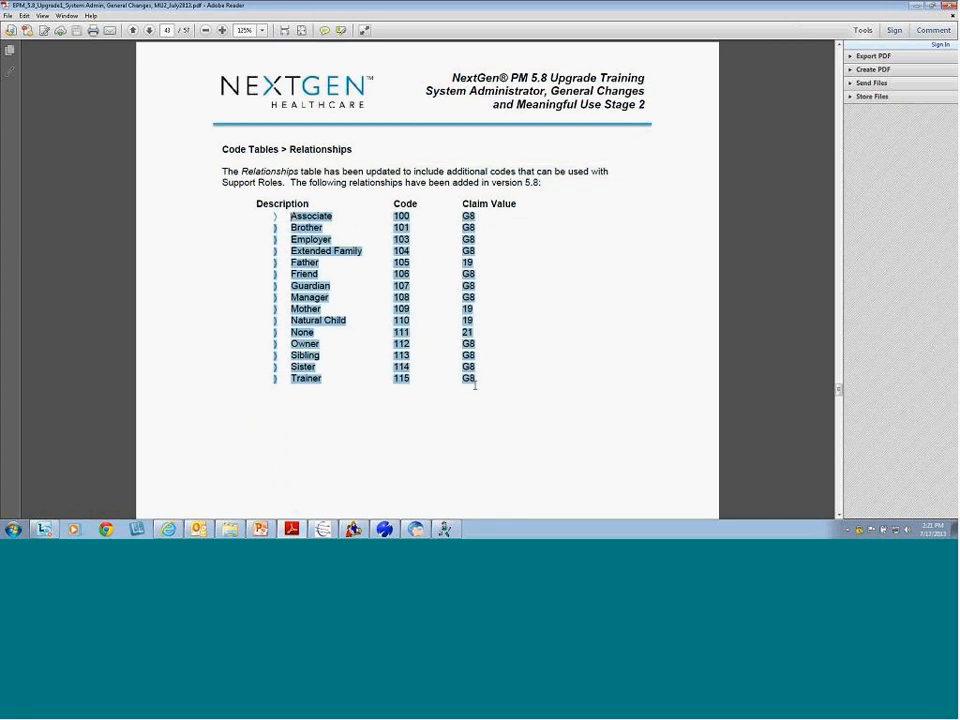
click(274, 400)
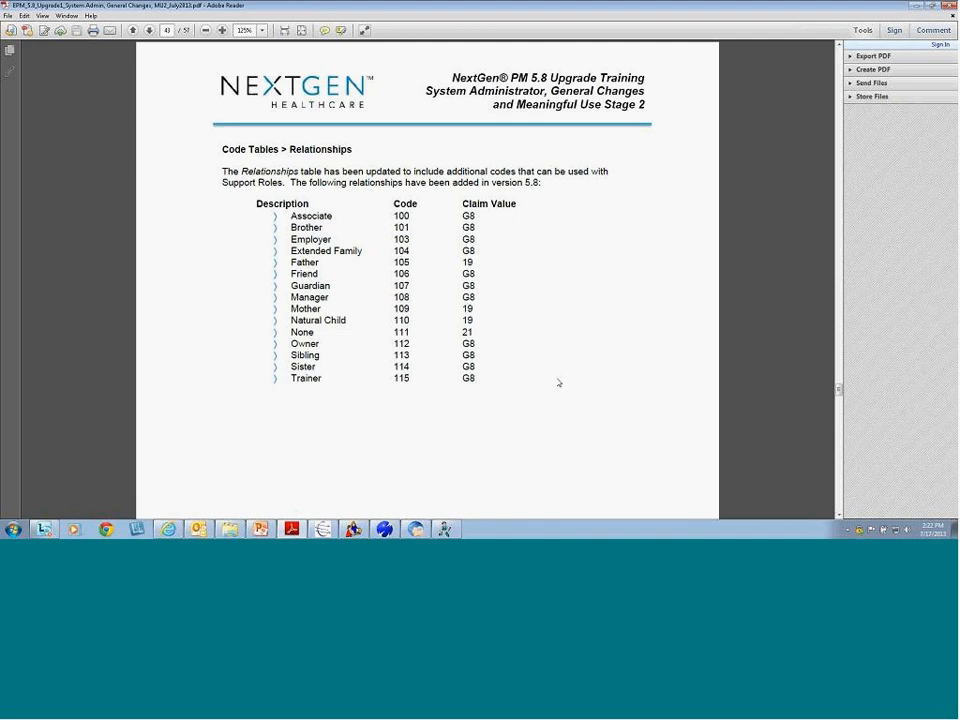
Highlight the Friend, Brother, Sister and Trainer entries, then switch back to the NextGen chart
double_click(304, 273)
double_click(306, 227)
mouse_move(324, 362)
mouse_down()
mouse_move(276, 367)
mouse_move(328, 369)
mouse_up()
double_click(322, 378)
click(330, 379)
double_click(322, 378)
mouse_move(445, 530)
key(alt+Tab)
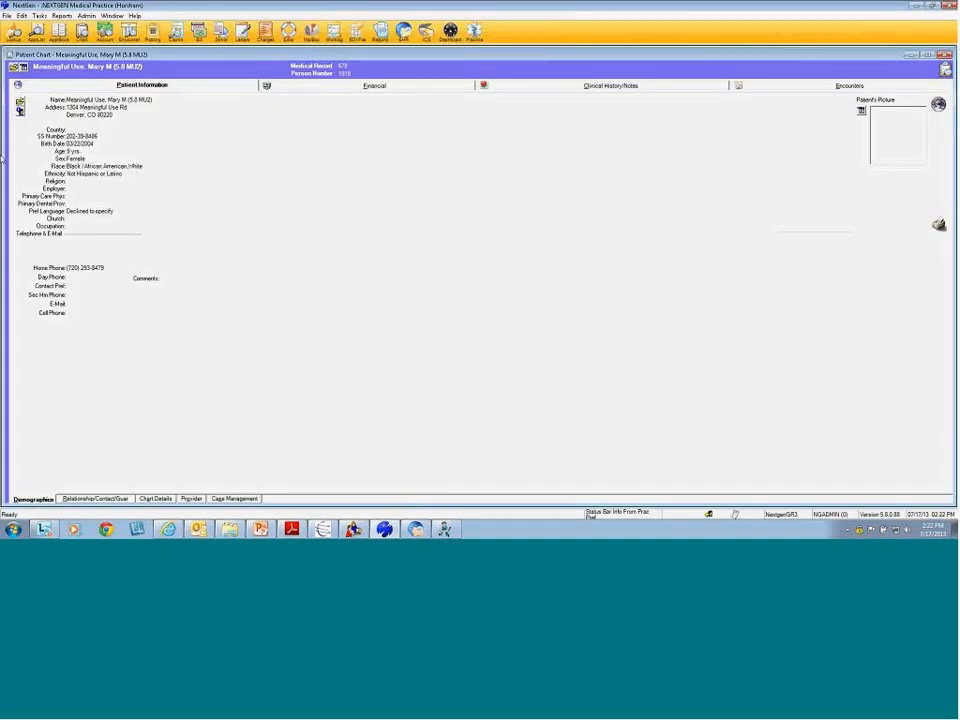
Check the Relationship/Contact/Guar tab, then reopen Modify Patient Information on its Relationships page
click(20, 108)
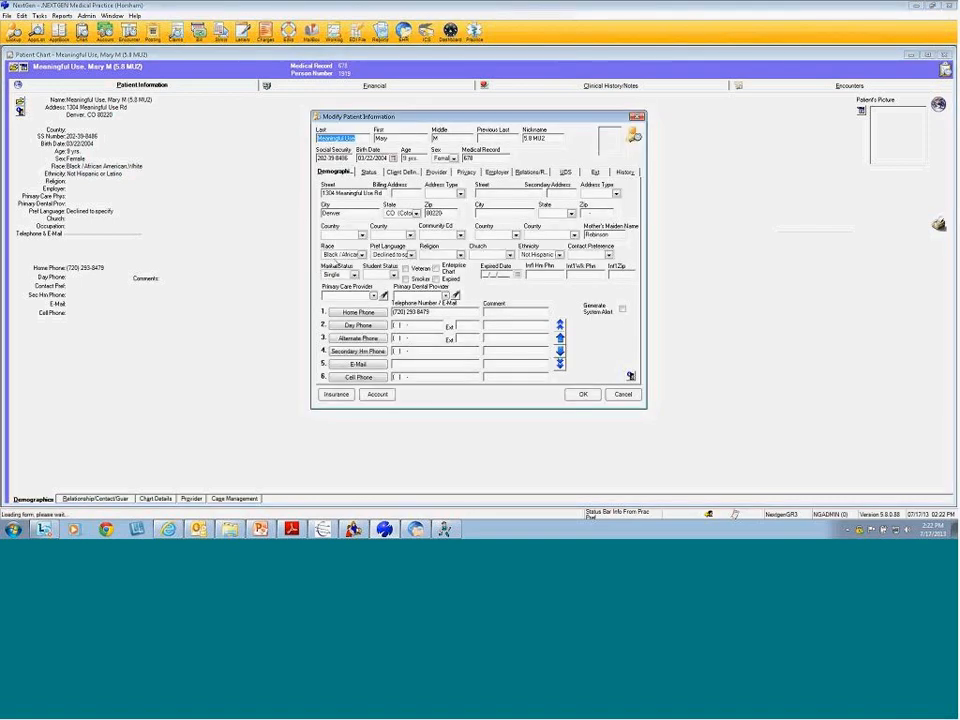
click(619, 395)
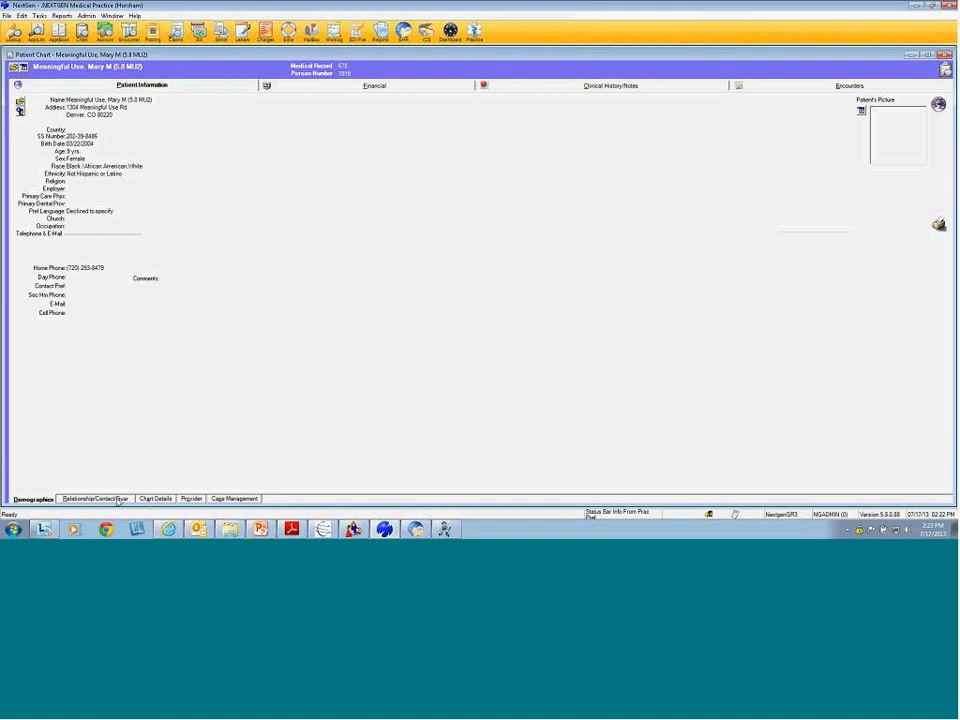
click(116, 500)
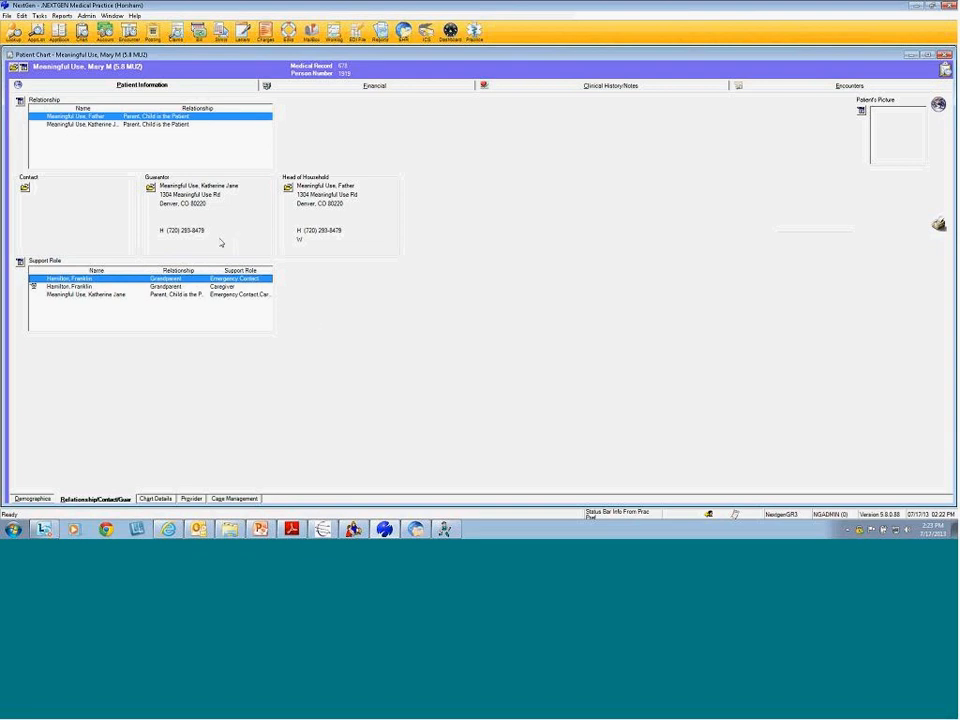
click(33, 499)
click(19, 101)
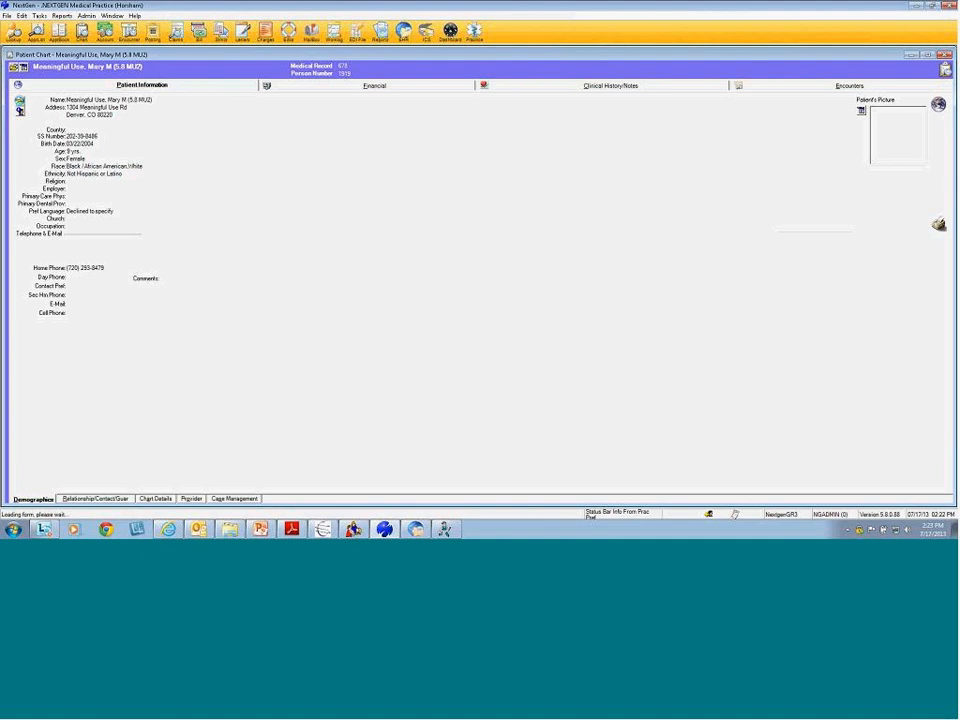
click(528, 173)
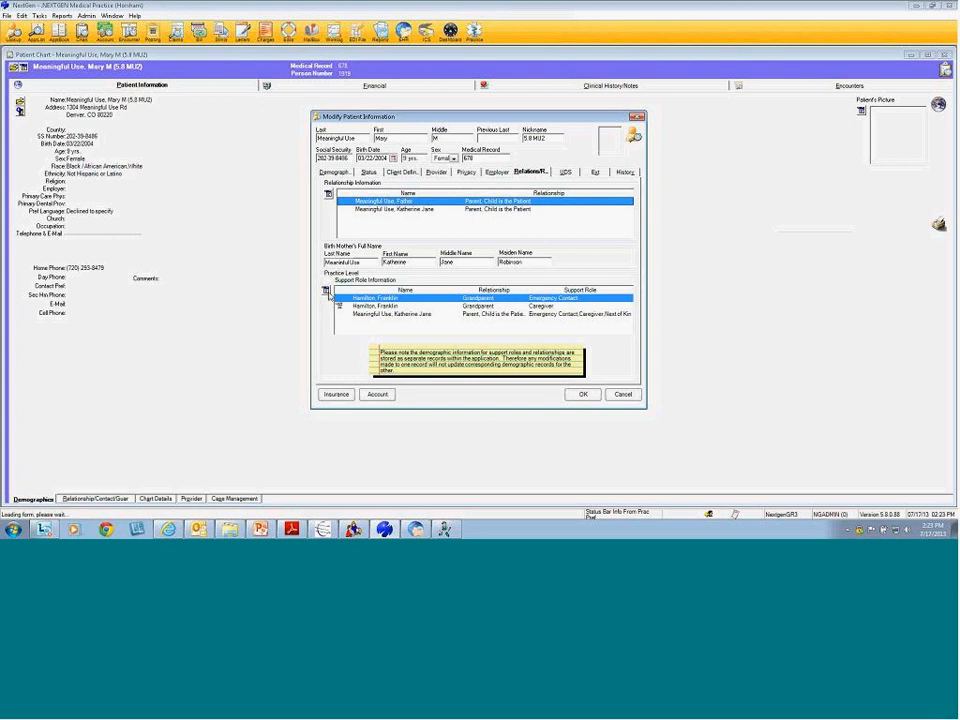
Start a new support-role contact and browse its relationship choices
click(325, 291)
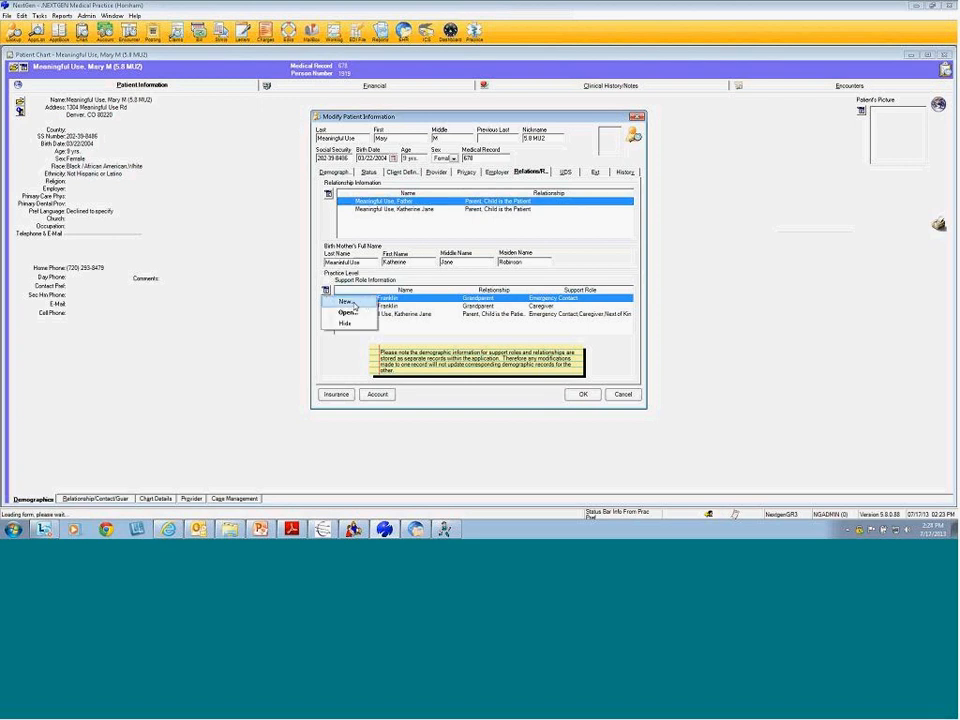
click(345, 302)
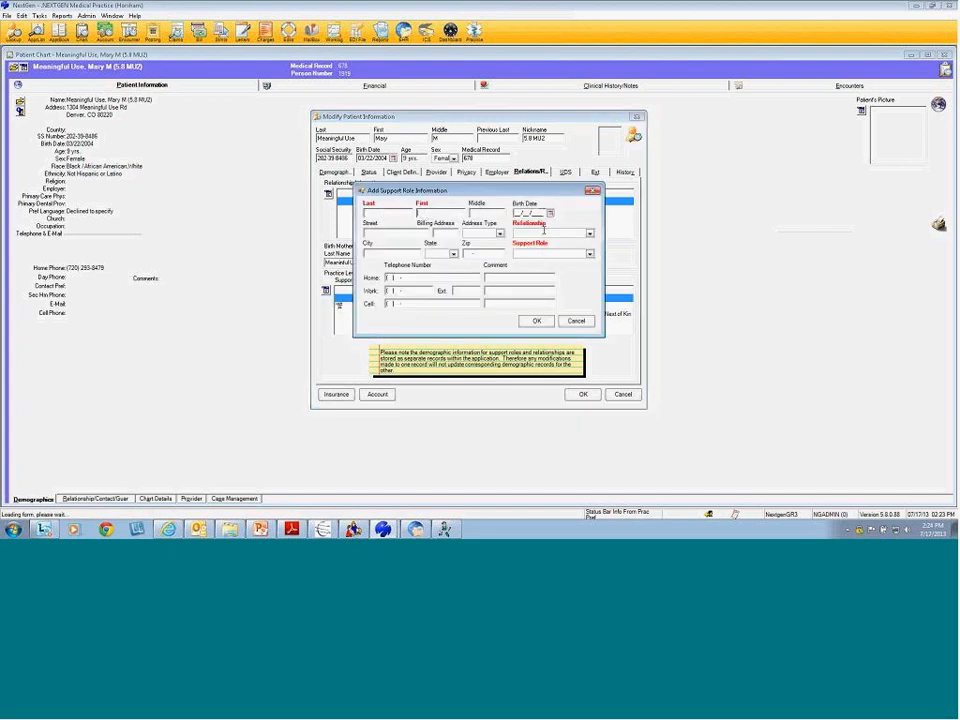
click(590, 234)
scroll(599, 256, down, 3)
scroll(599, 256, up, 3)
scroll(599, 256, down, 4)
scroll(599, 260, down, 5)
scroll(599, 262, up, 9)
scroll(599, 267, down, 2)
scroll(599, 267, up, 3)
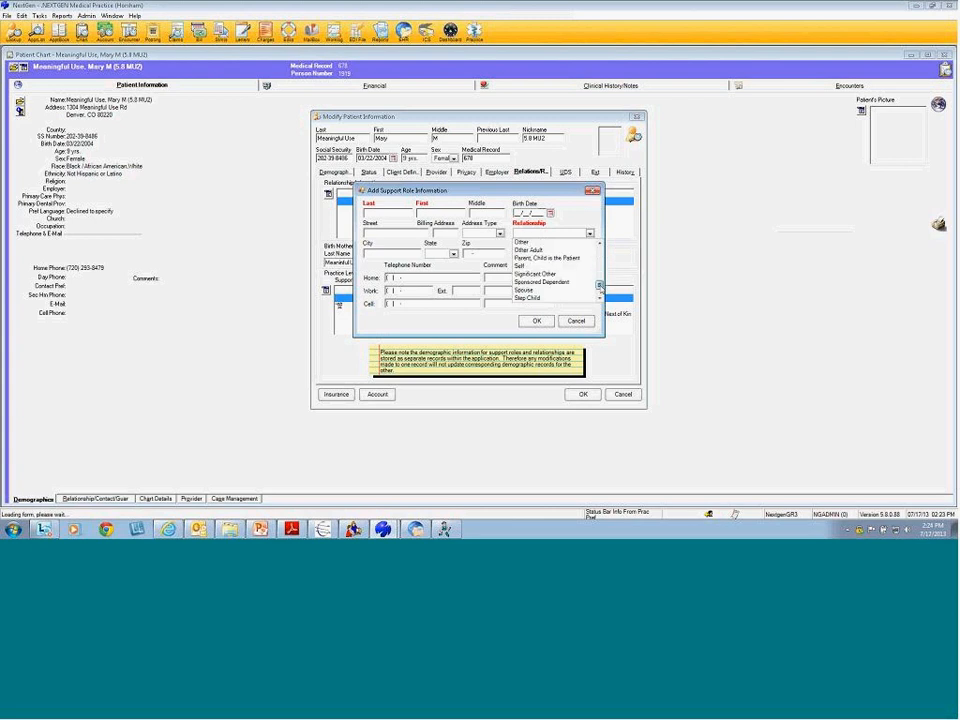
Tick Caregiver, Next of Kin and Emergency Contact as roles, then cancel the new contact
click(566, 223)
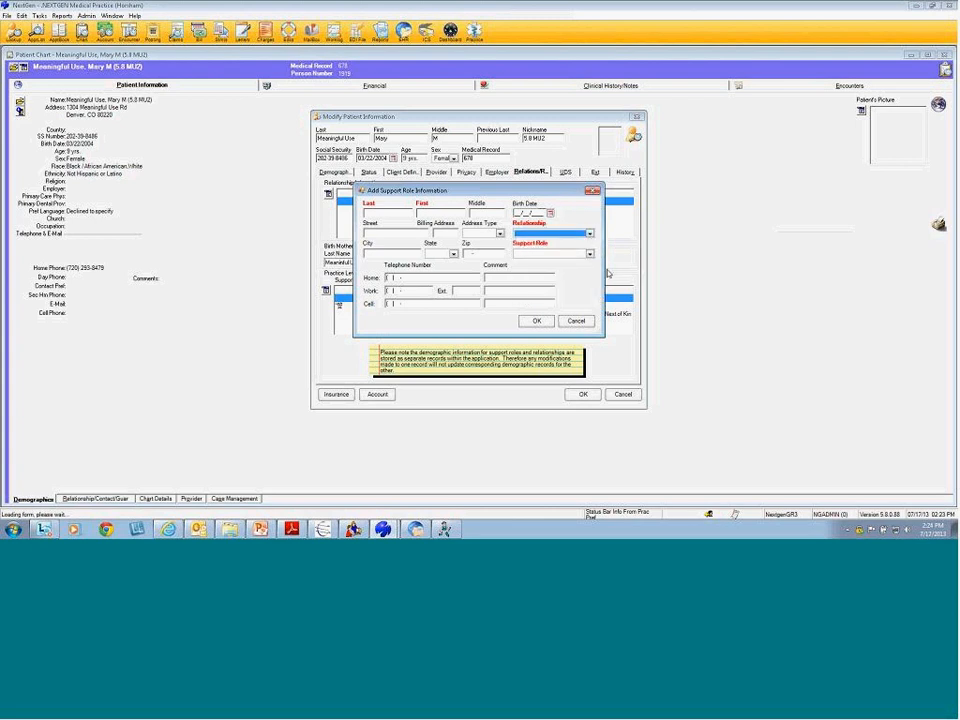
click(590, 256)
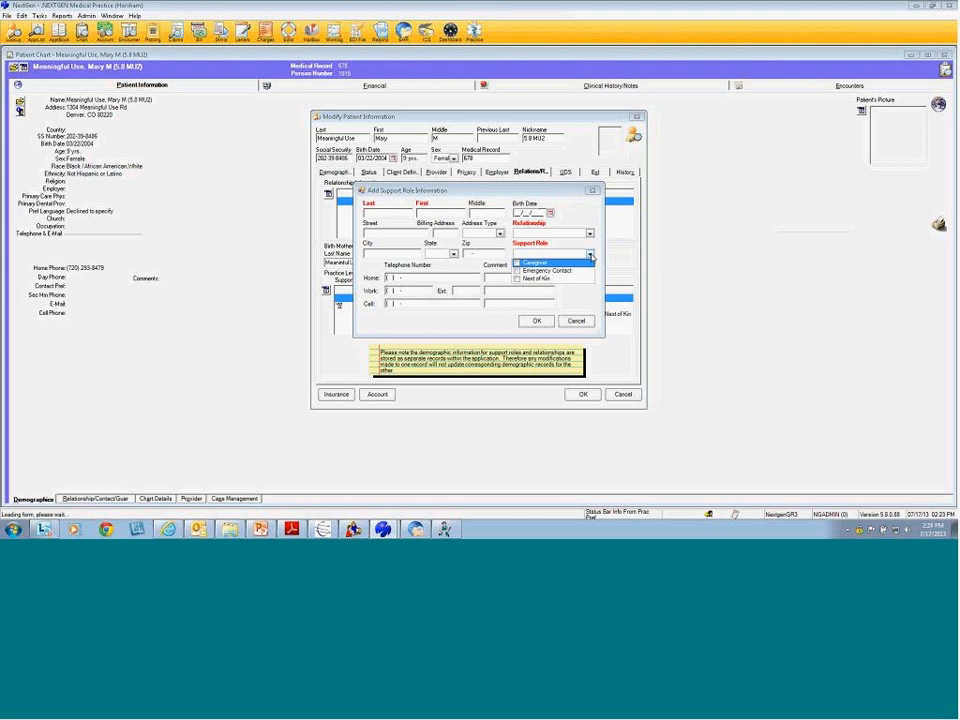
click(517, 262)
click(519, 280)
click(518, 271)
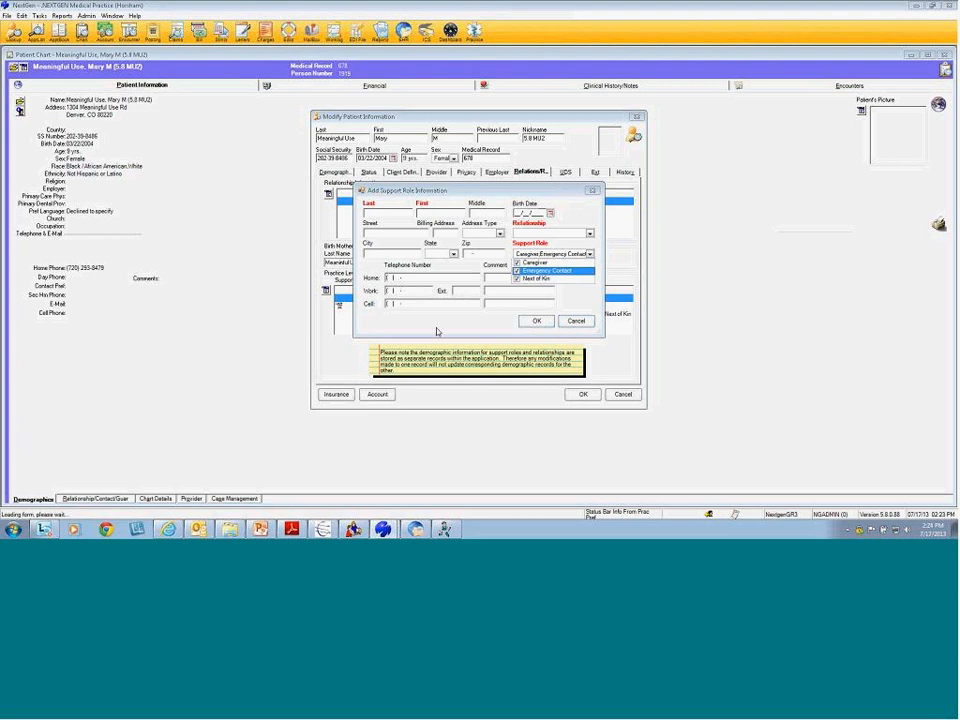
click(492, 289)
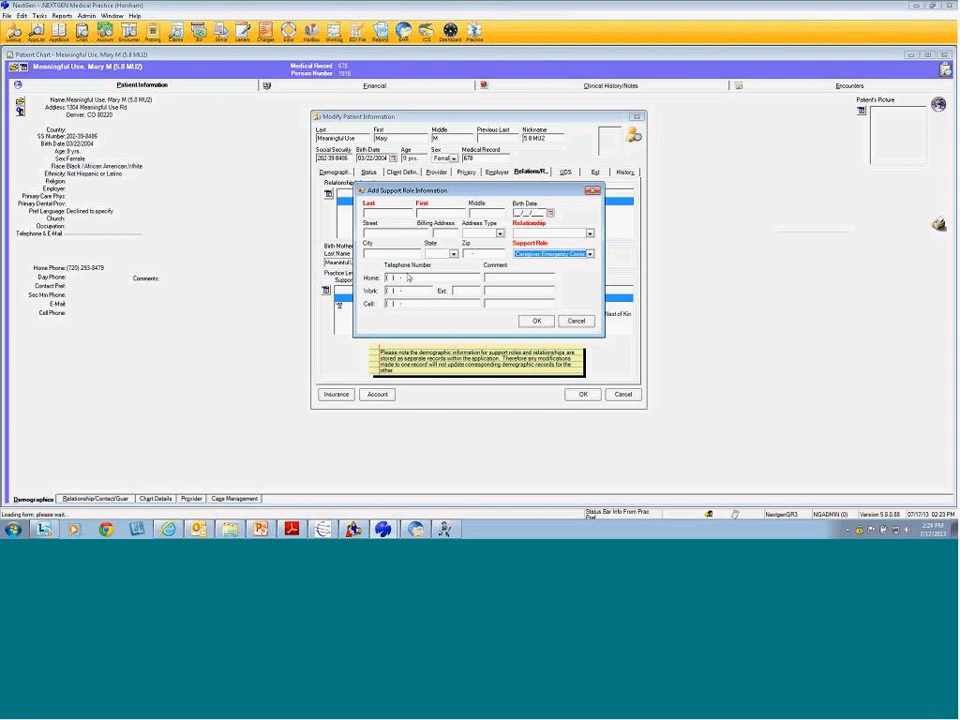
click(576, 323)
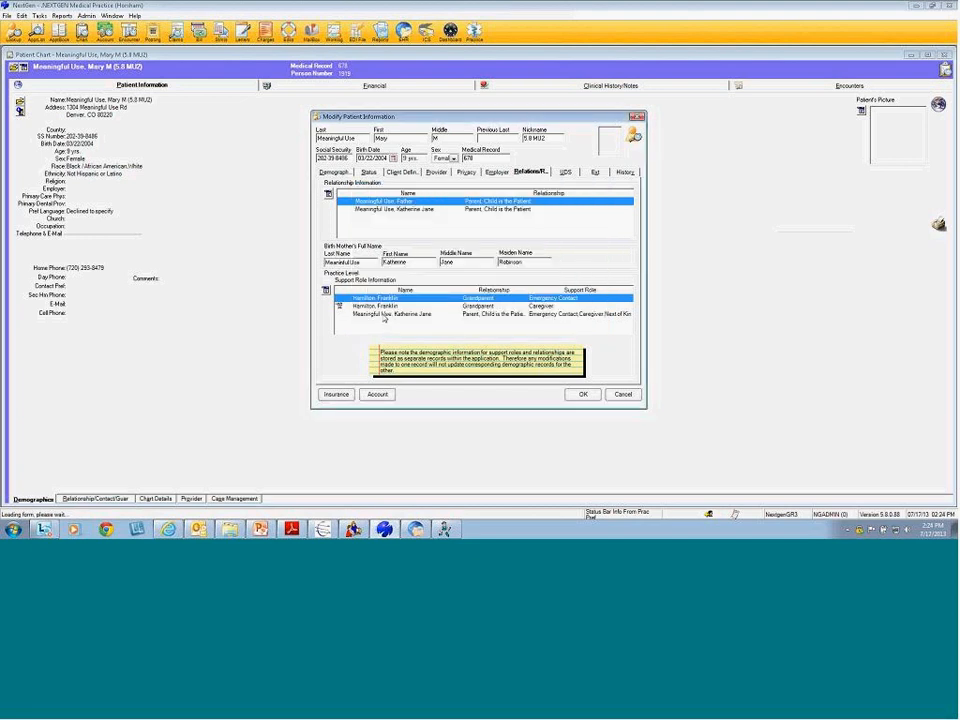
double_click(383, 316)
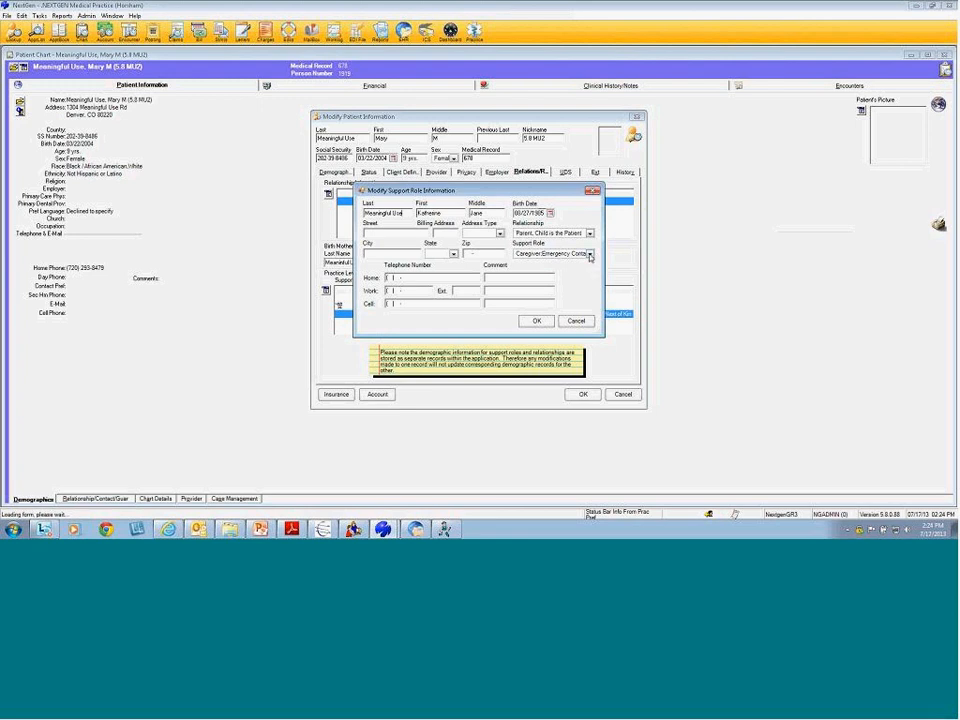
click(590, 255)
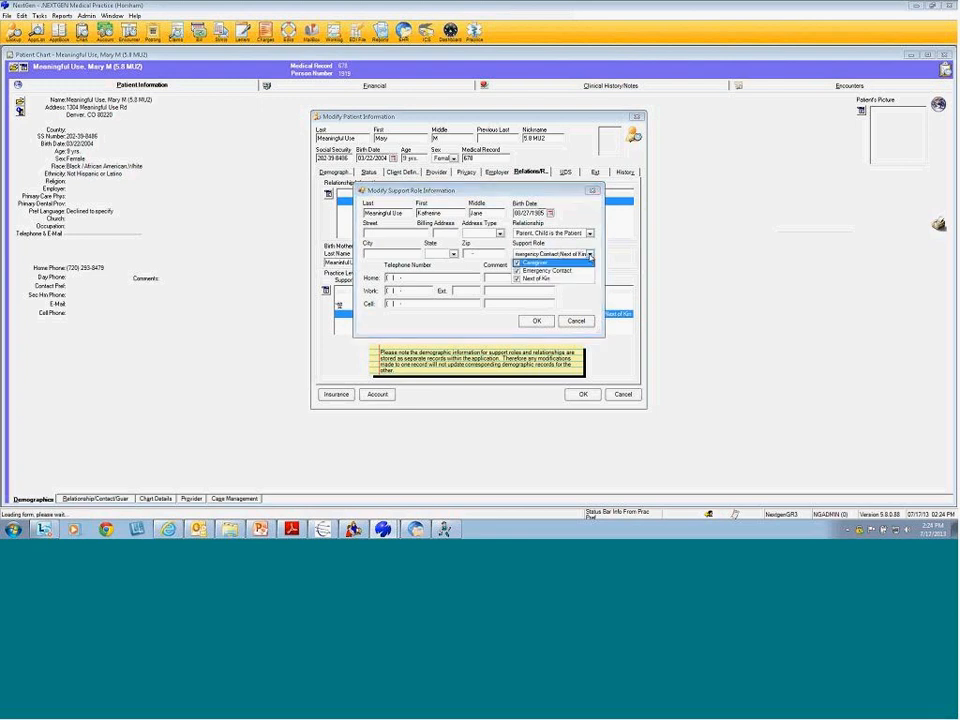
click(567, 305)
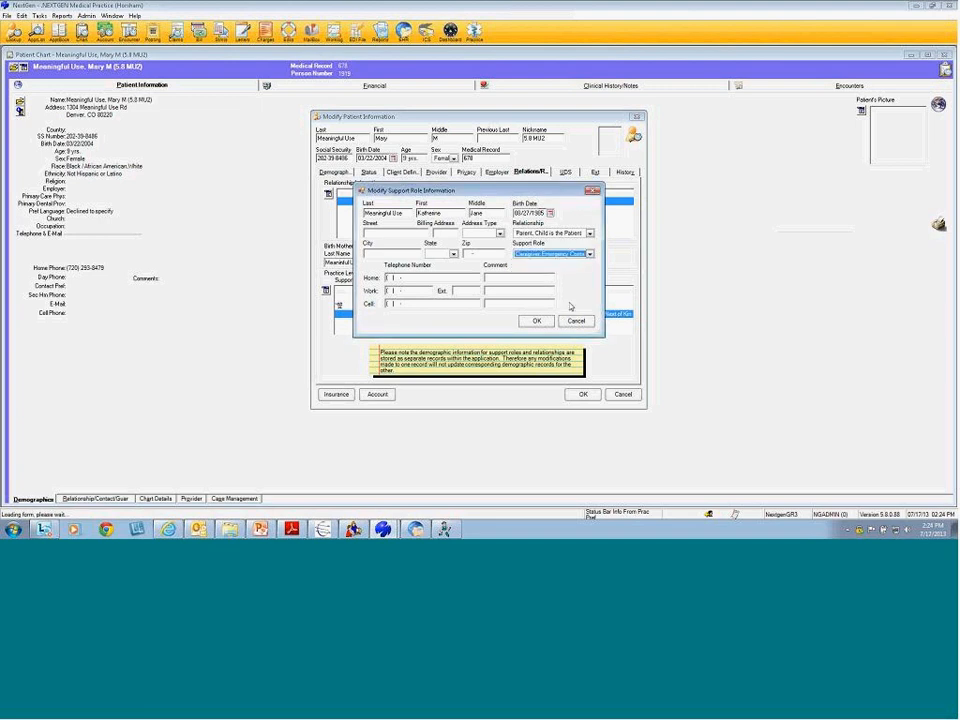
click(576, 321)
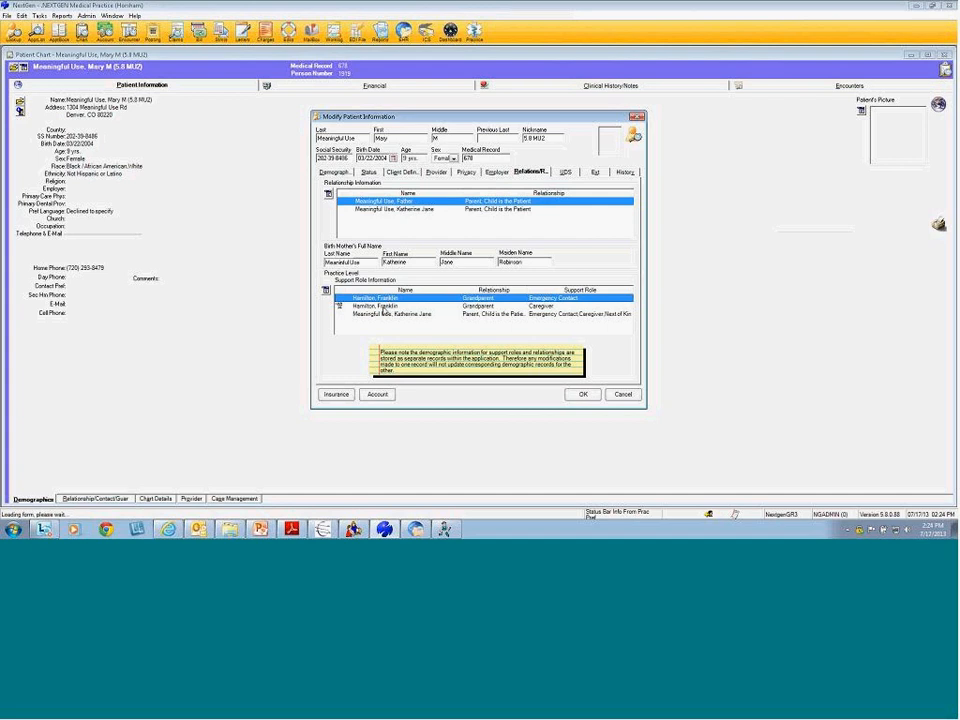
click(387, 306)
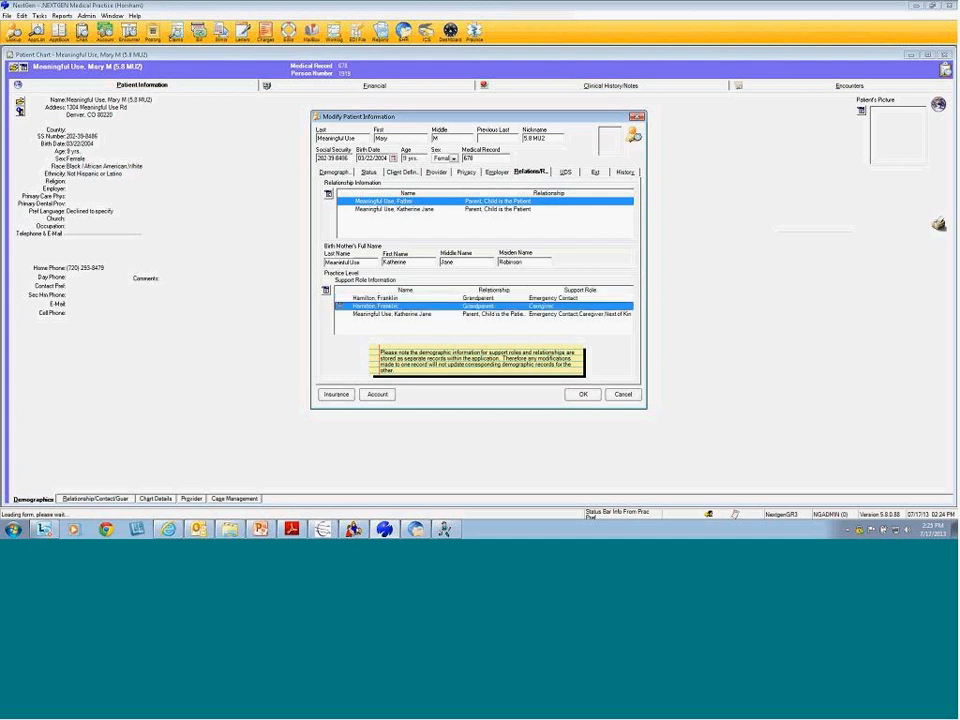
right_click(380, 310)
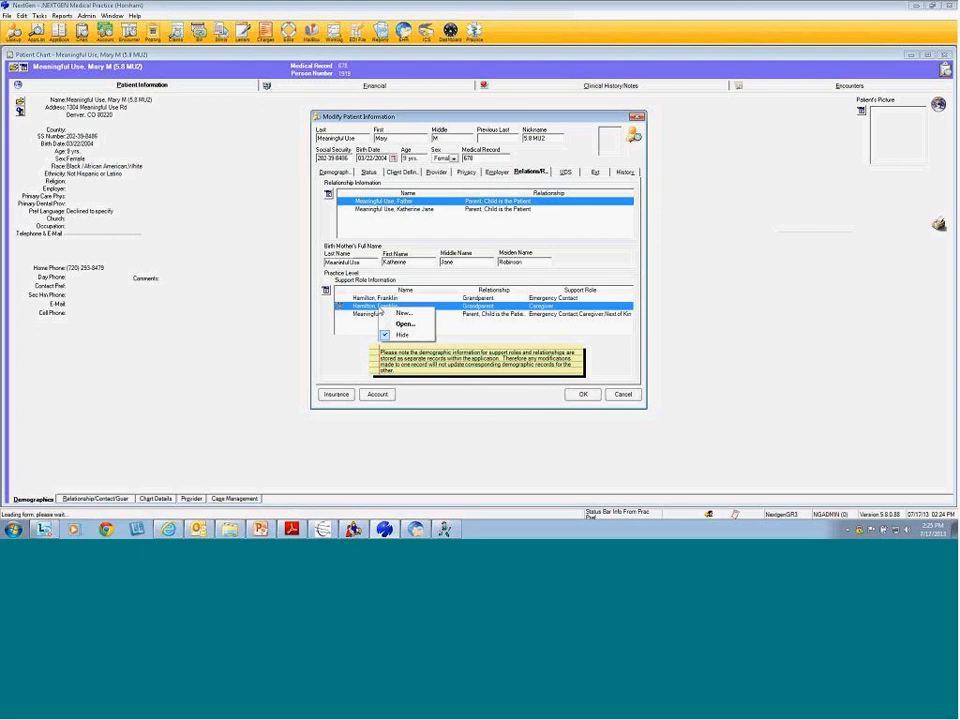
click(368, 309)
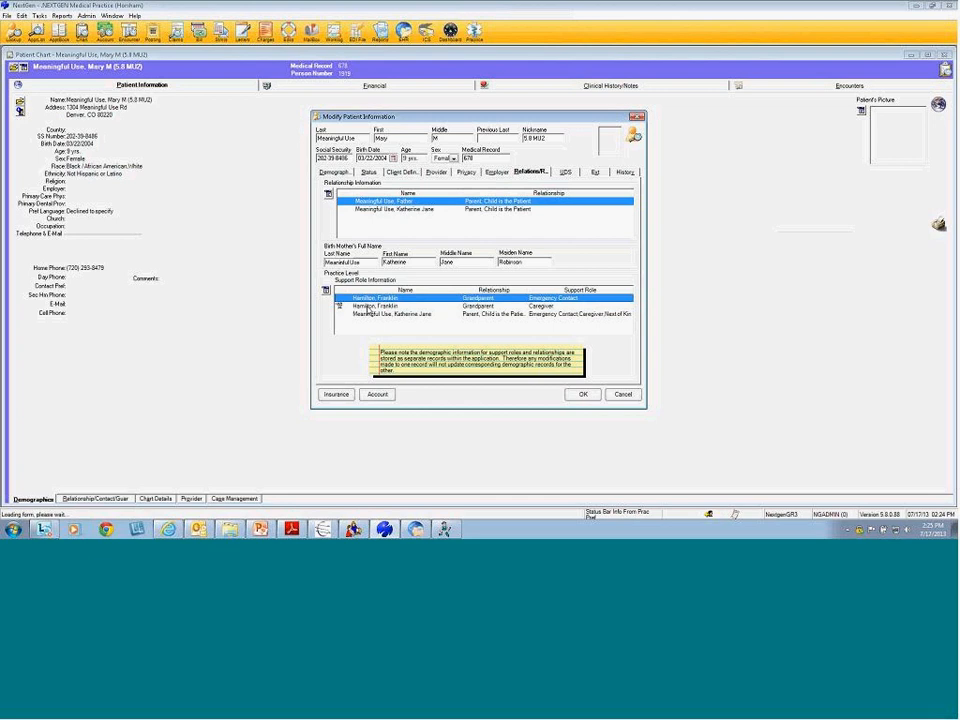
click(374, 306)
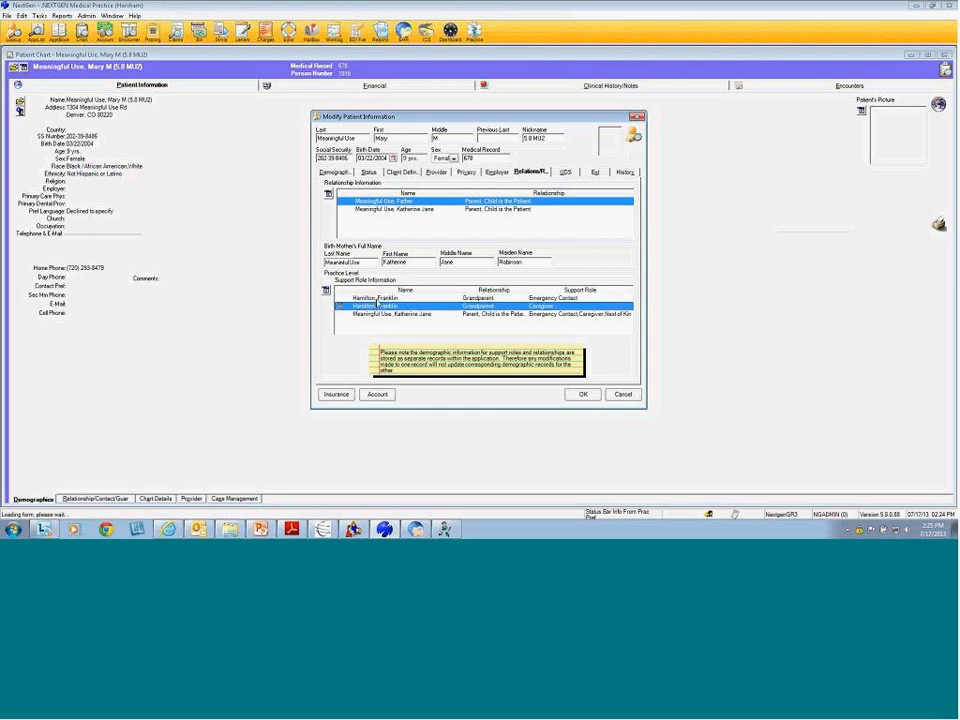
click(375, 299)
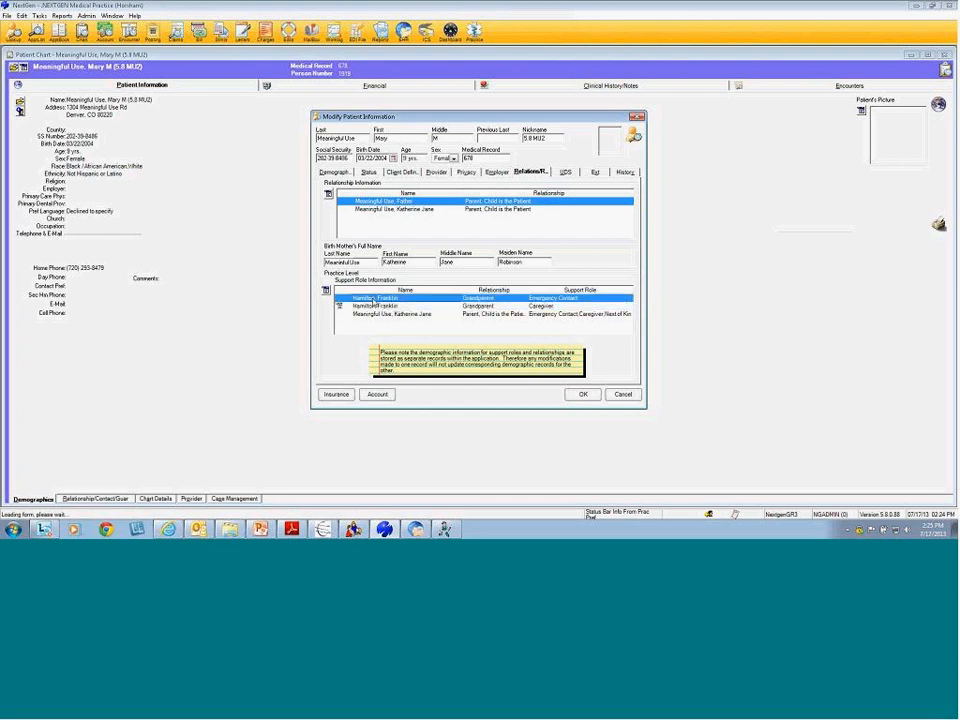
double_click(375, 299)
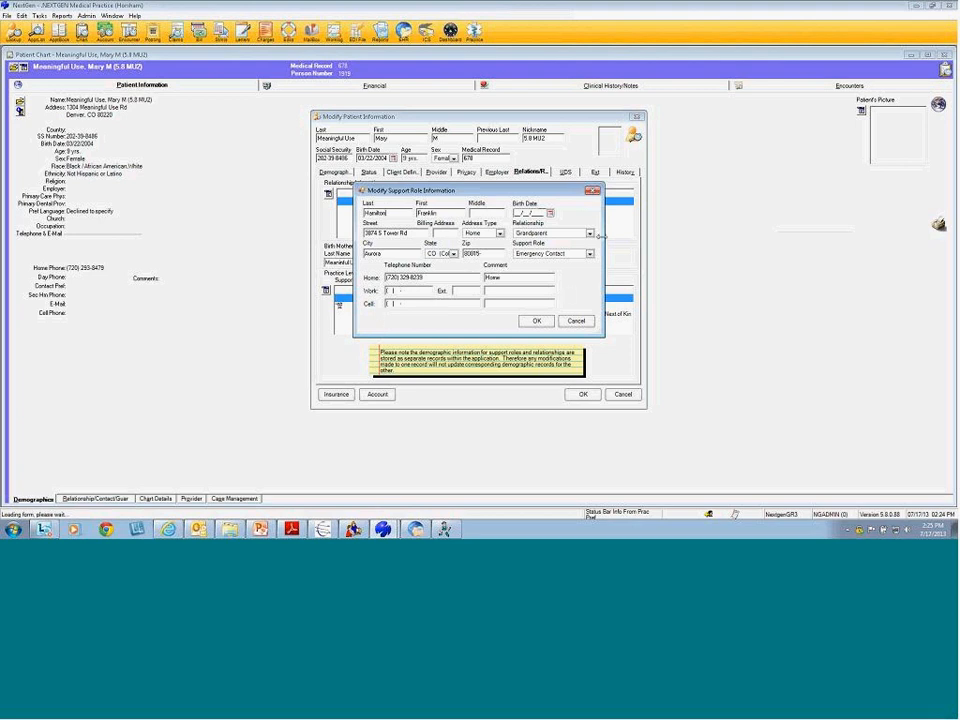
click(590, 233)
click(590, 233)
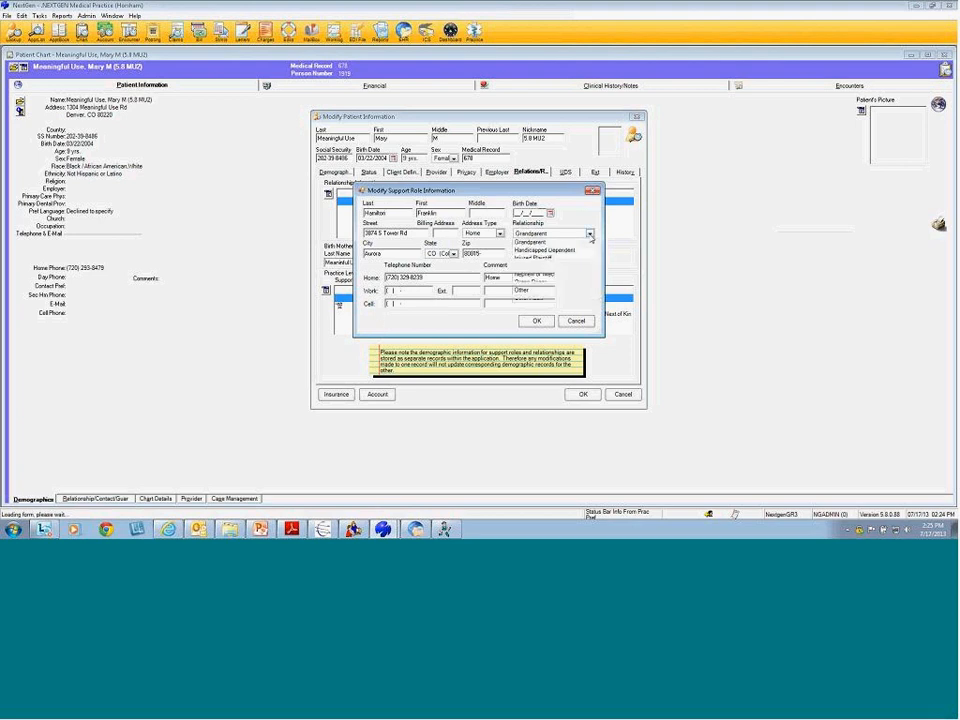
click(590, 254)
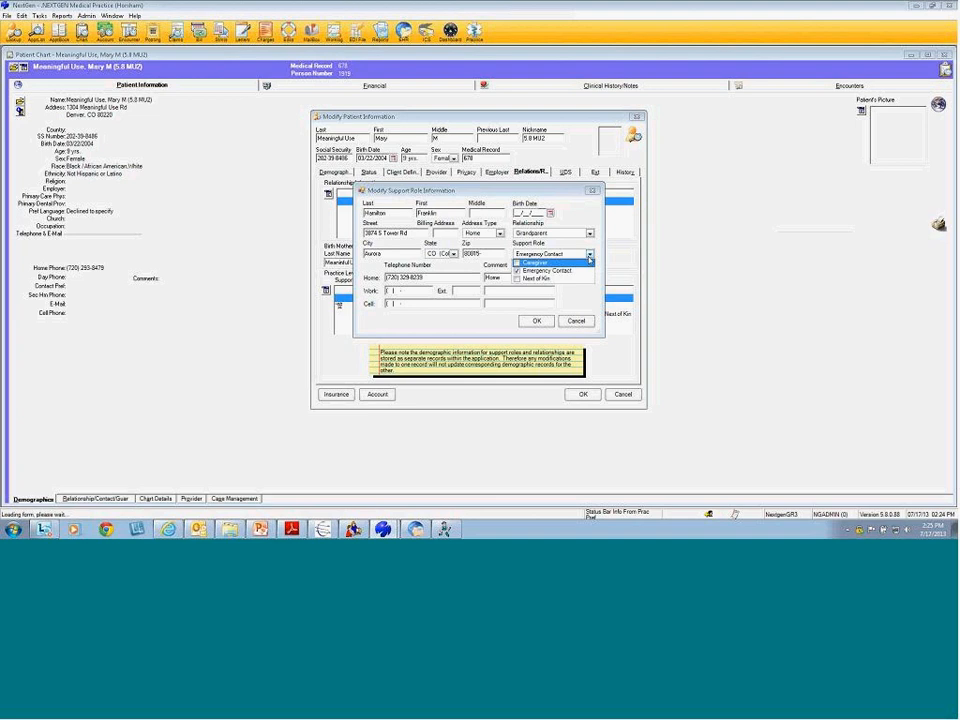
click(590, 255)
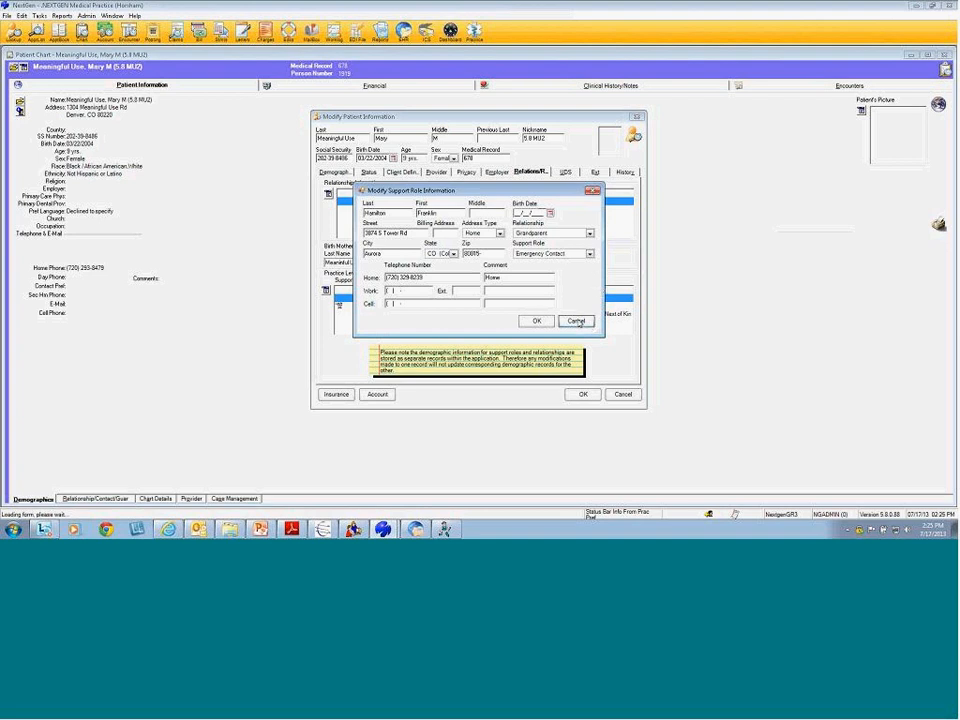
click(577, 321)
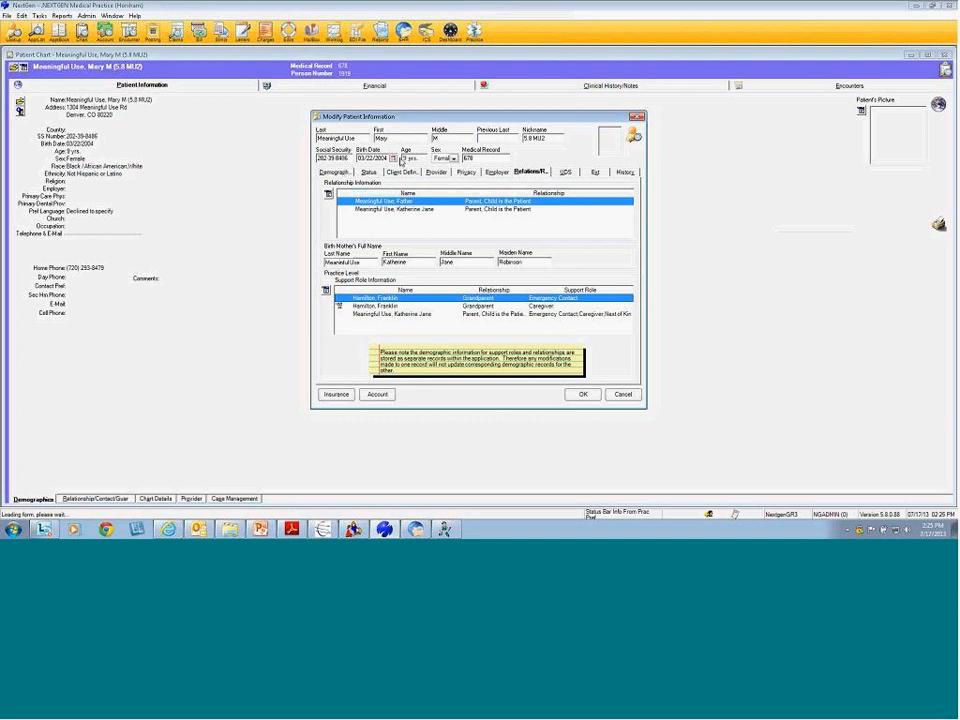
click(391, 210)
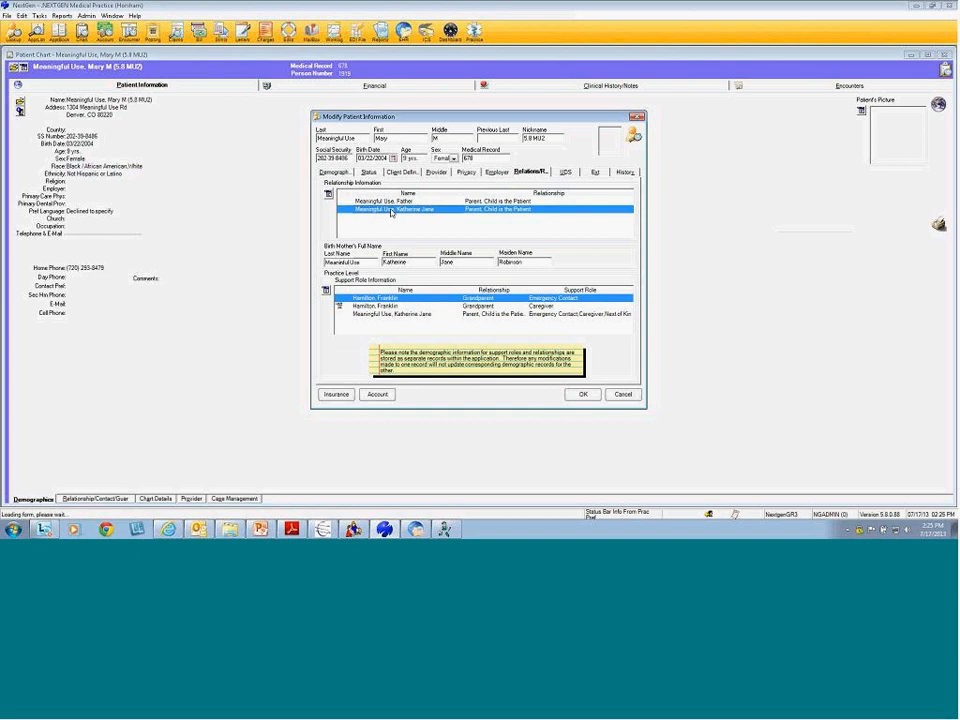
Open the mother's relationship record and cancel it, declining to save changes
double_click(391, 210)
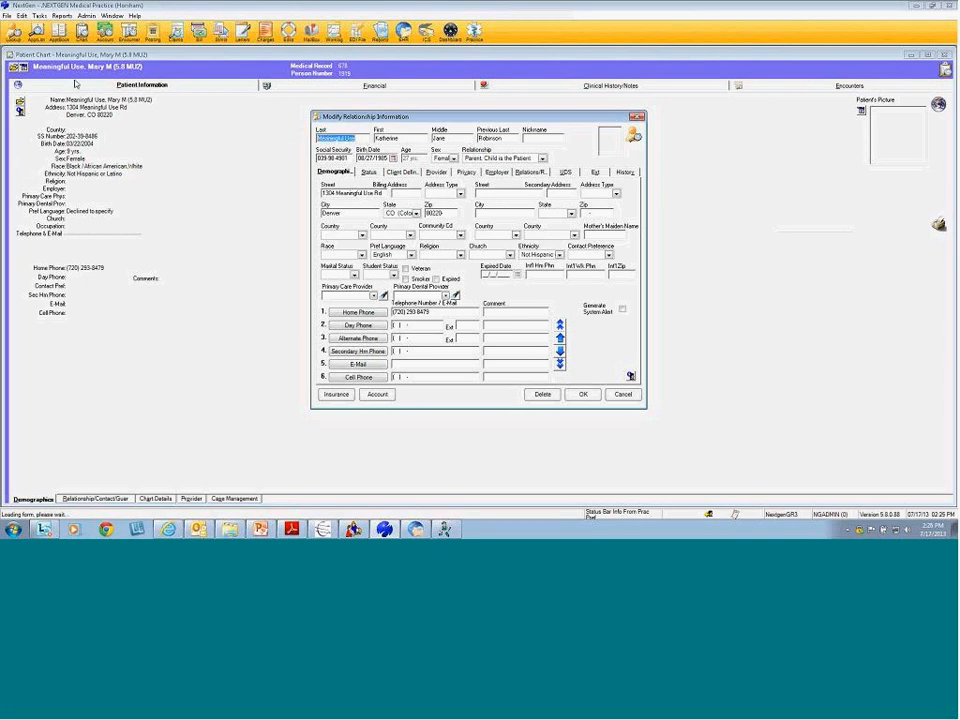
click(615, 395)
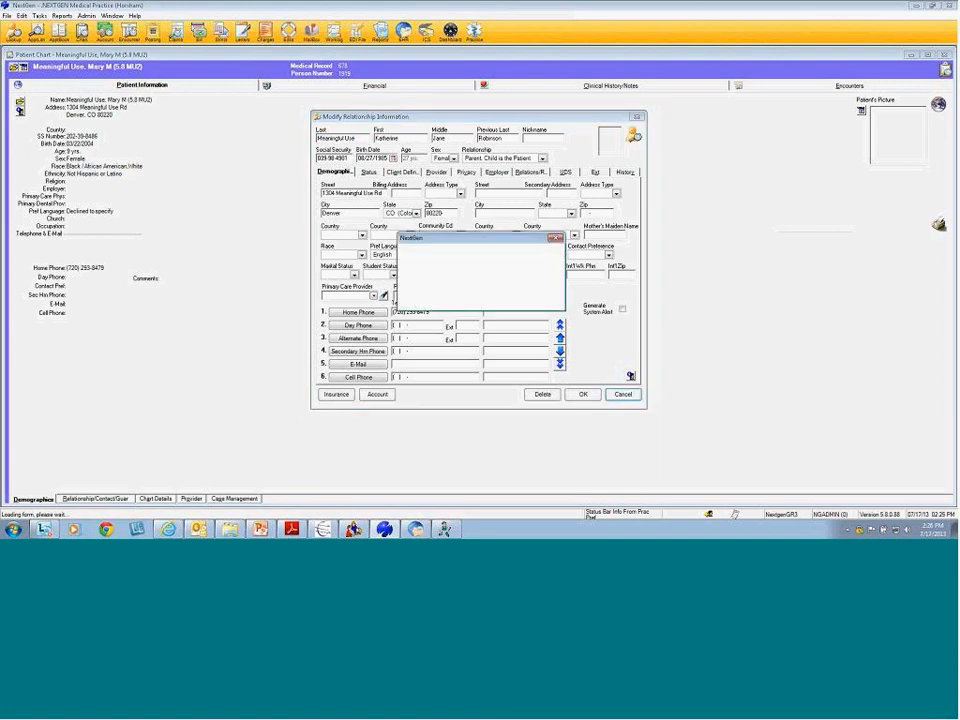
click(488, 298)
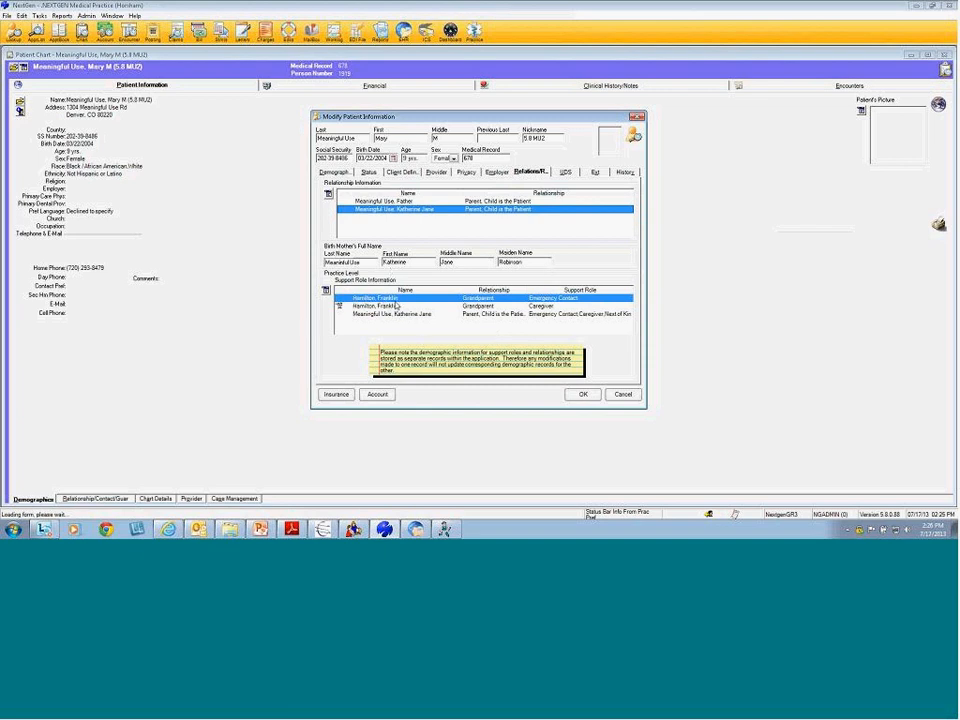
Close the patient's chart, then search People Lookup by the patient's name, which finds no records
click(624, 395)
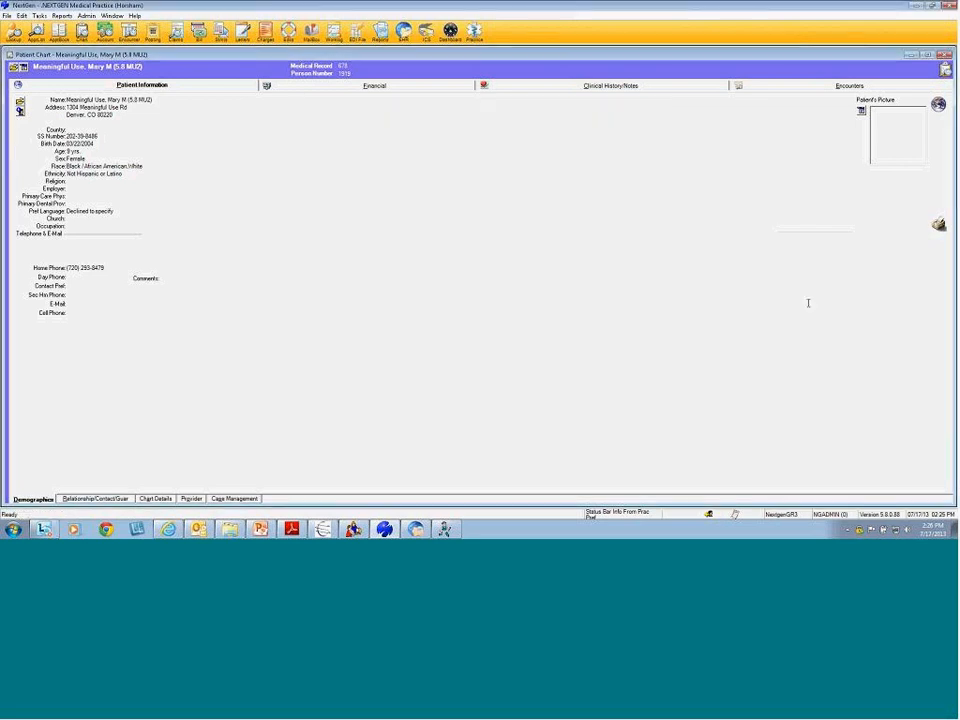
key(Escape)
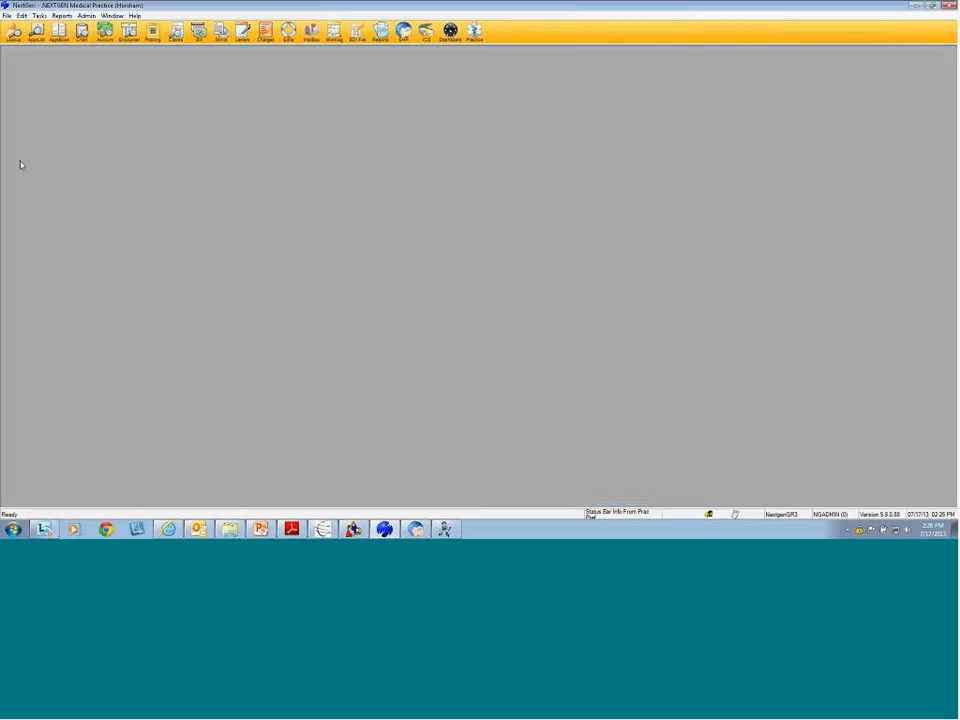
click(14, 32)
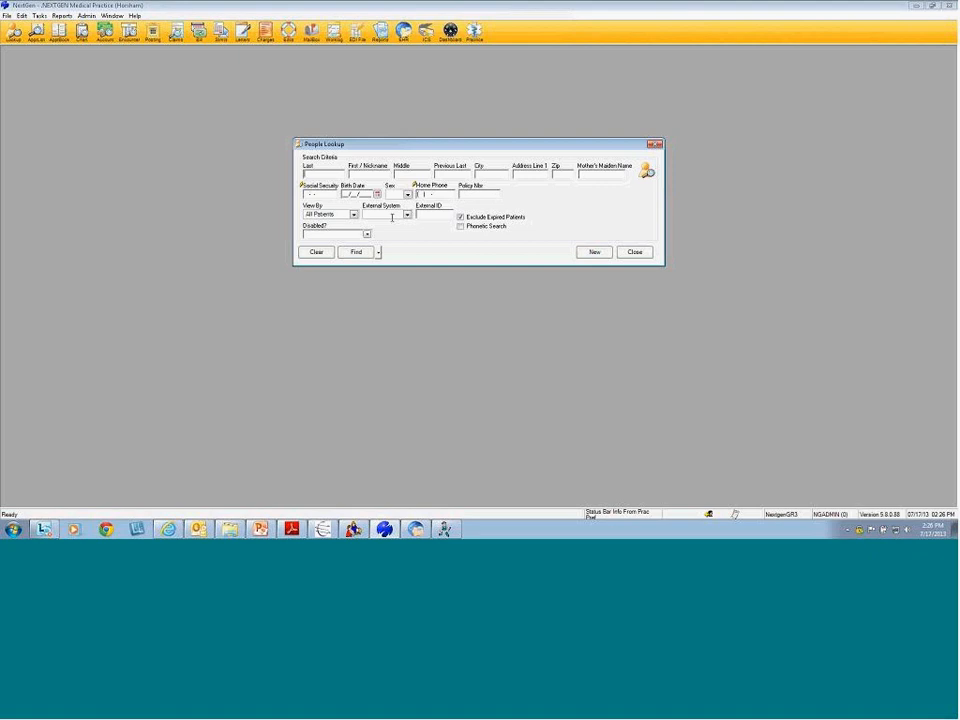
text(Ham)
text(Fre)
key(Return)
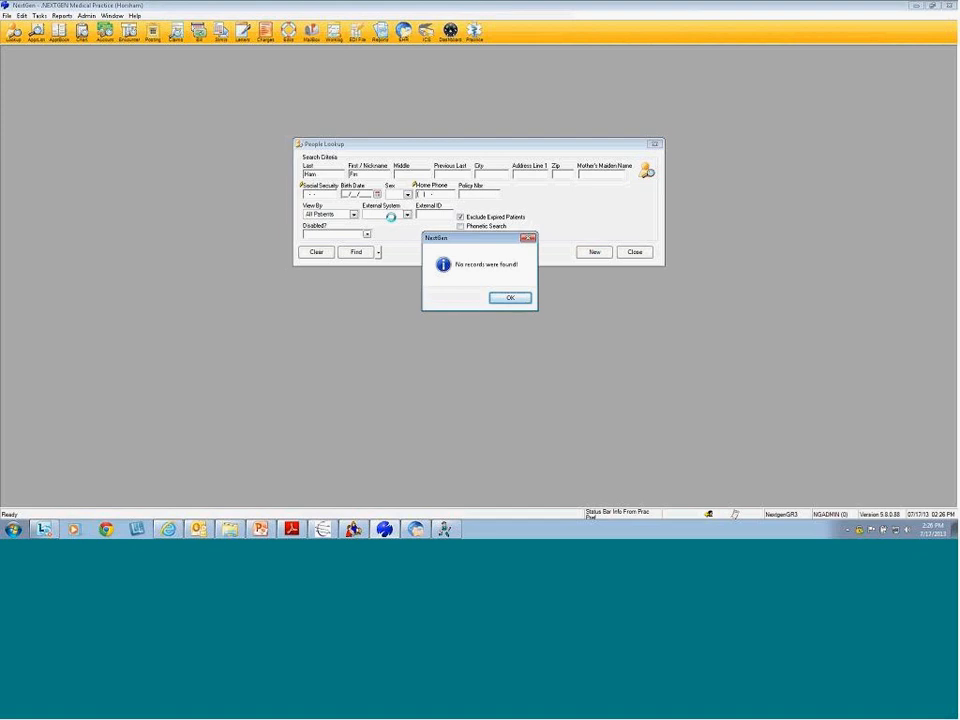
click(510, 297)
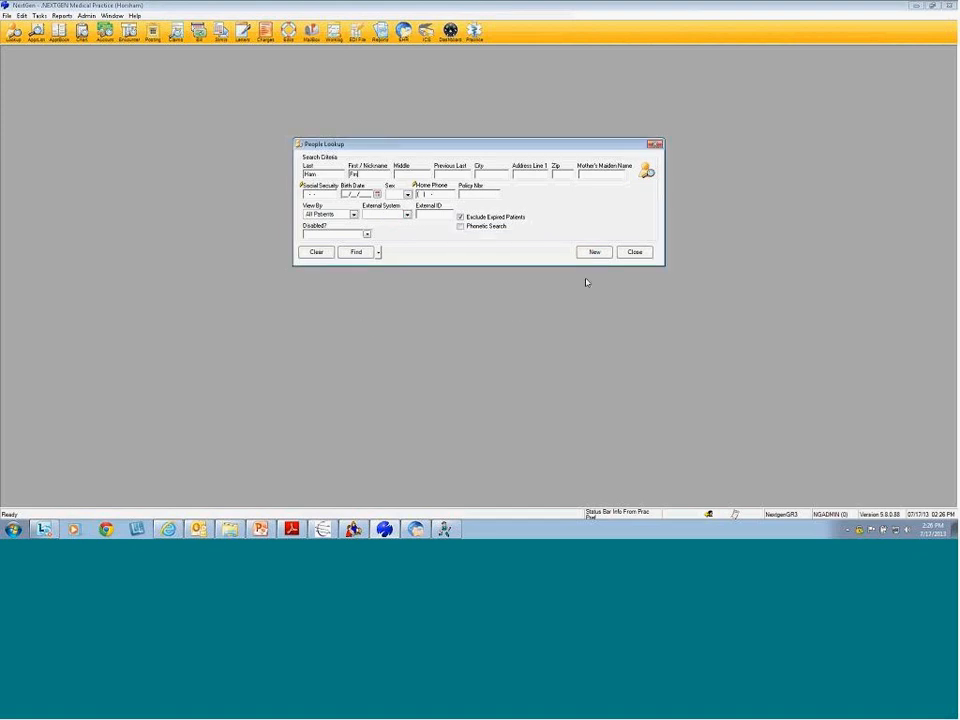
click(636, 253)
From Patient Lookup, open the first patient under Access Previous Patient
click(82, 31)
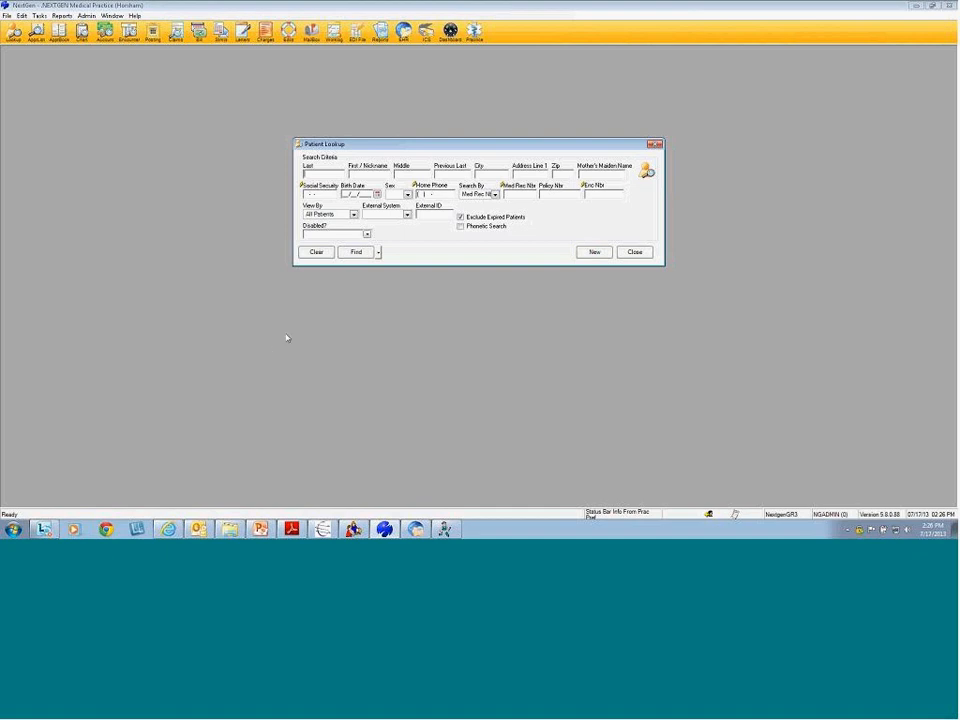
click(378, 252)
mouse_move(440, 276)
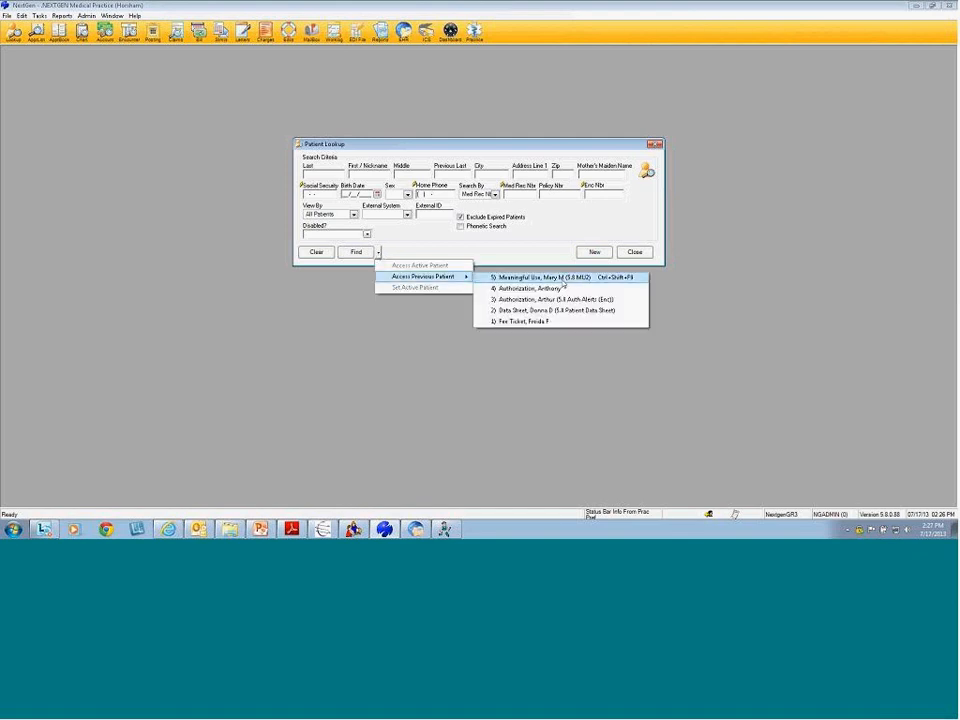
click(555, 278)
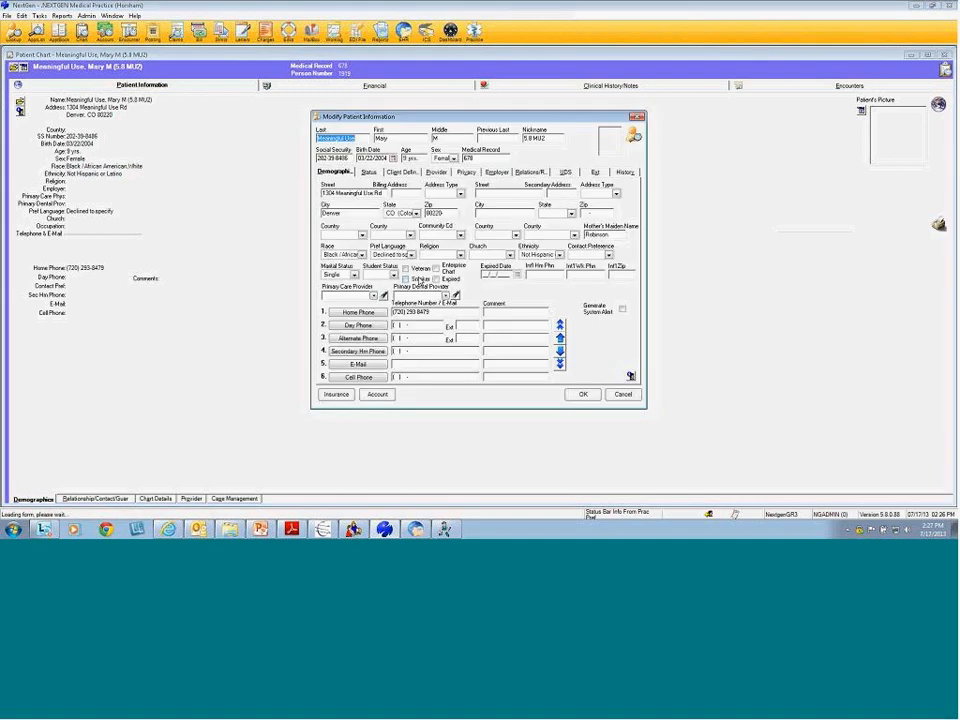
On the Relations tab, inspect the mother's support-role details and the parents' relationship entries
click(538, 172)
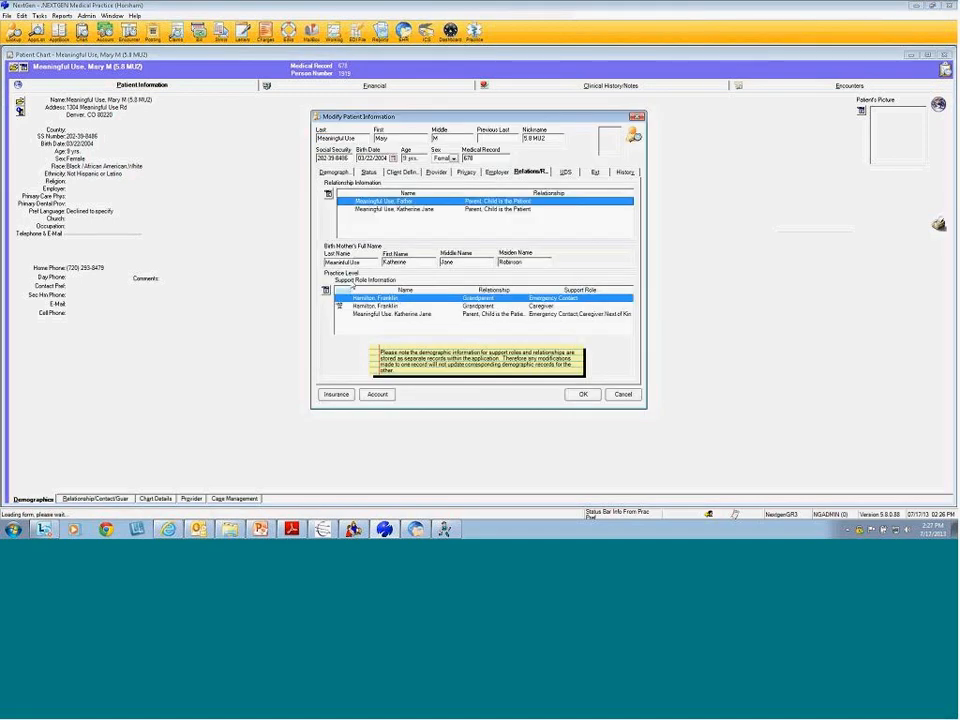
double_click(418, 316)
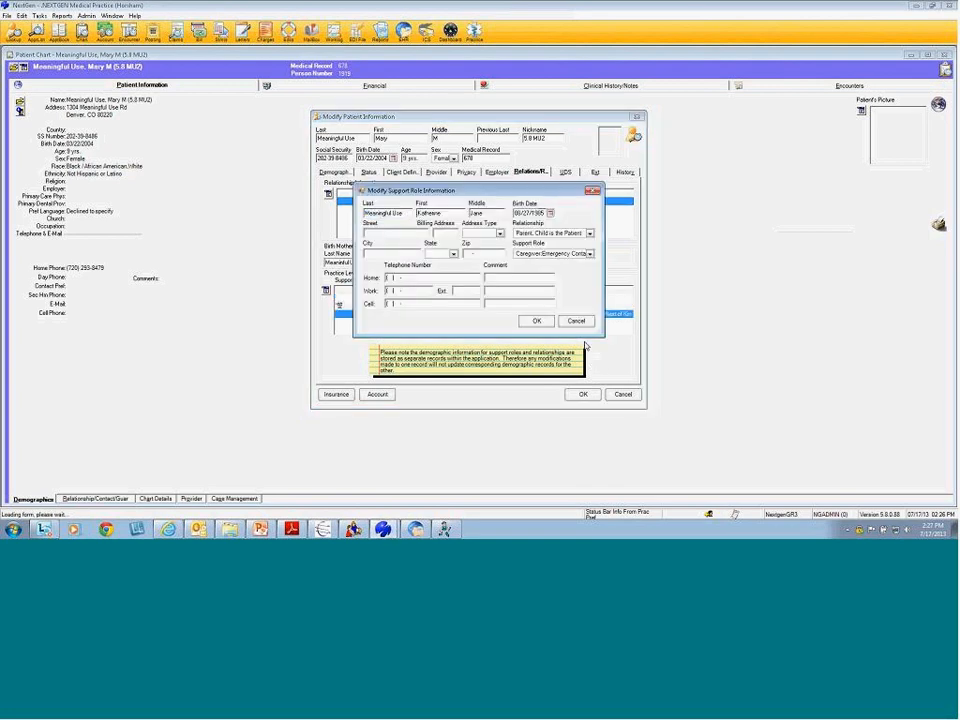
click(579, 324)
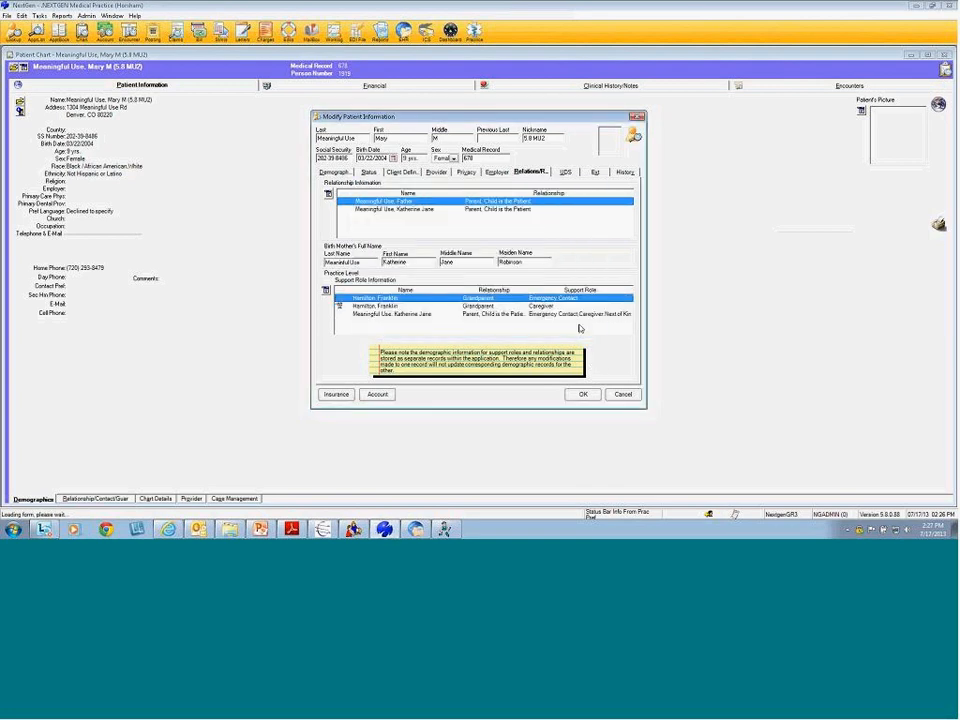
click(414, 210)
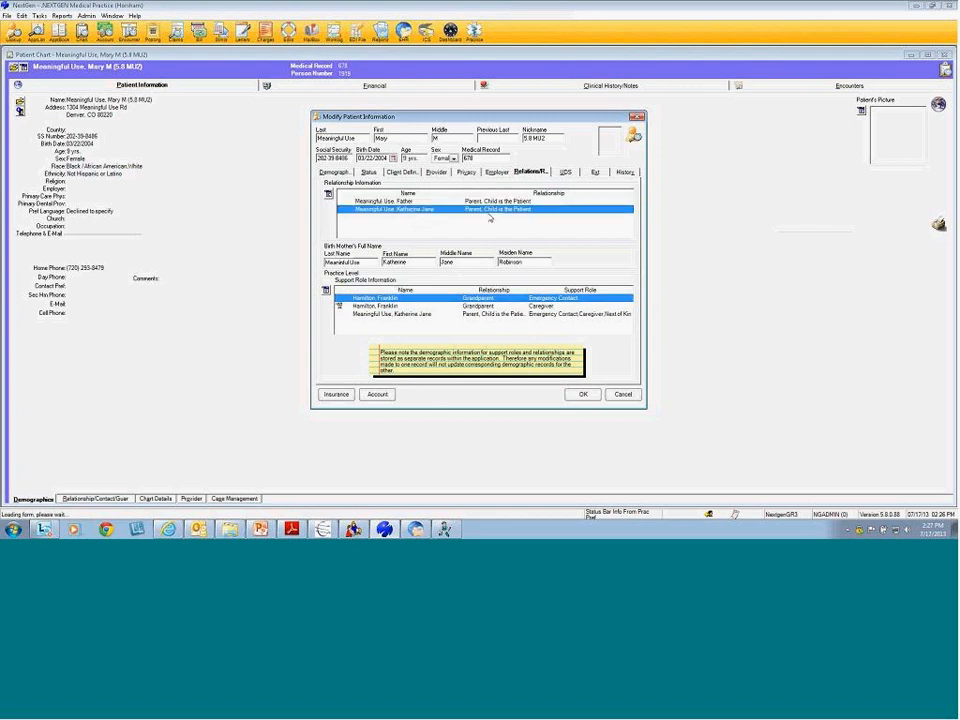
click(409, 315)
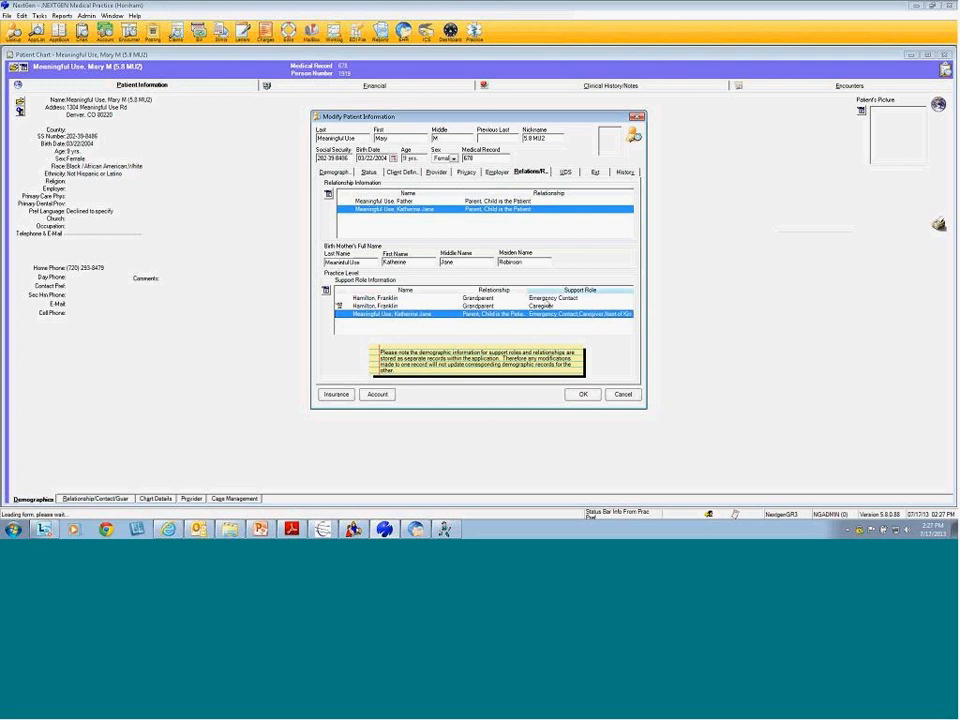
click(405, 201)
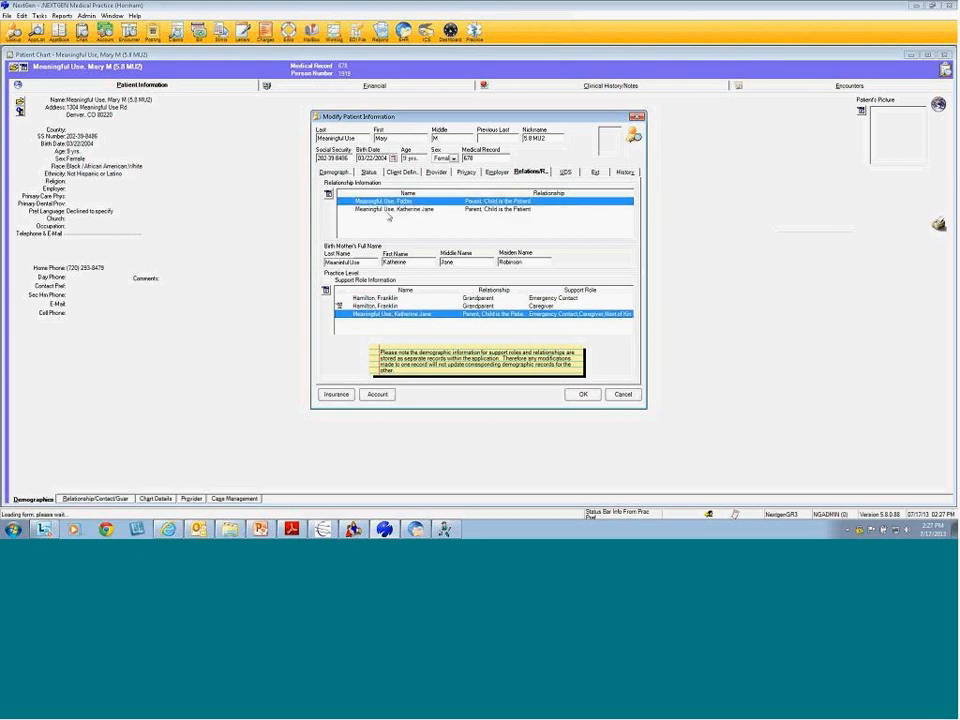
Append 'XX' to the middle name in the mother's relationship record
click(369, 210)
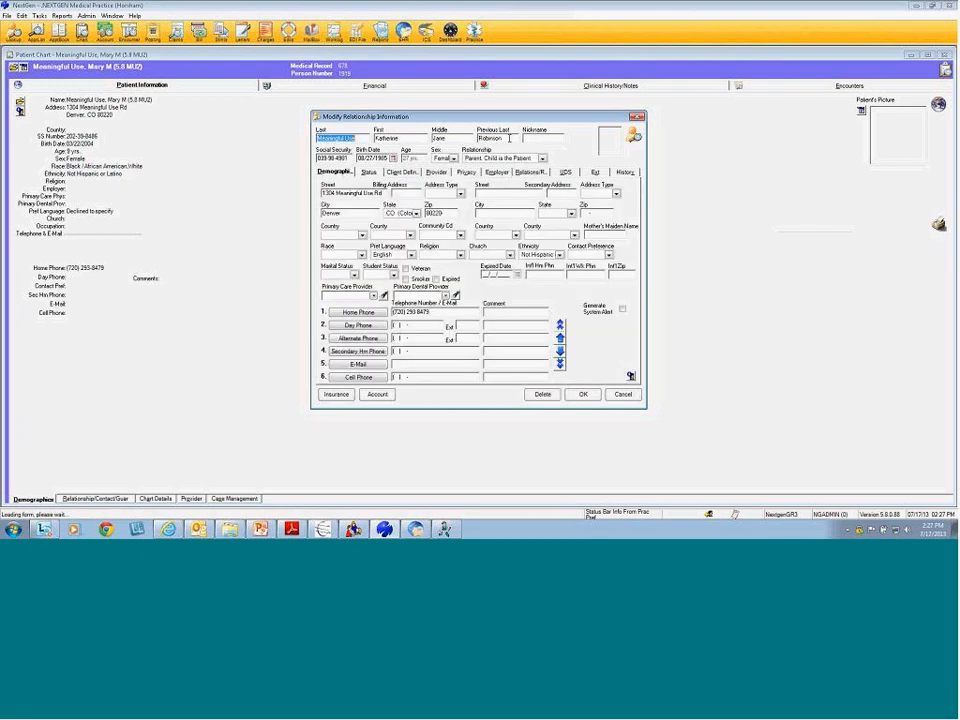
click(450, 138)
text(XX)
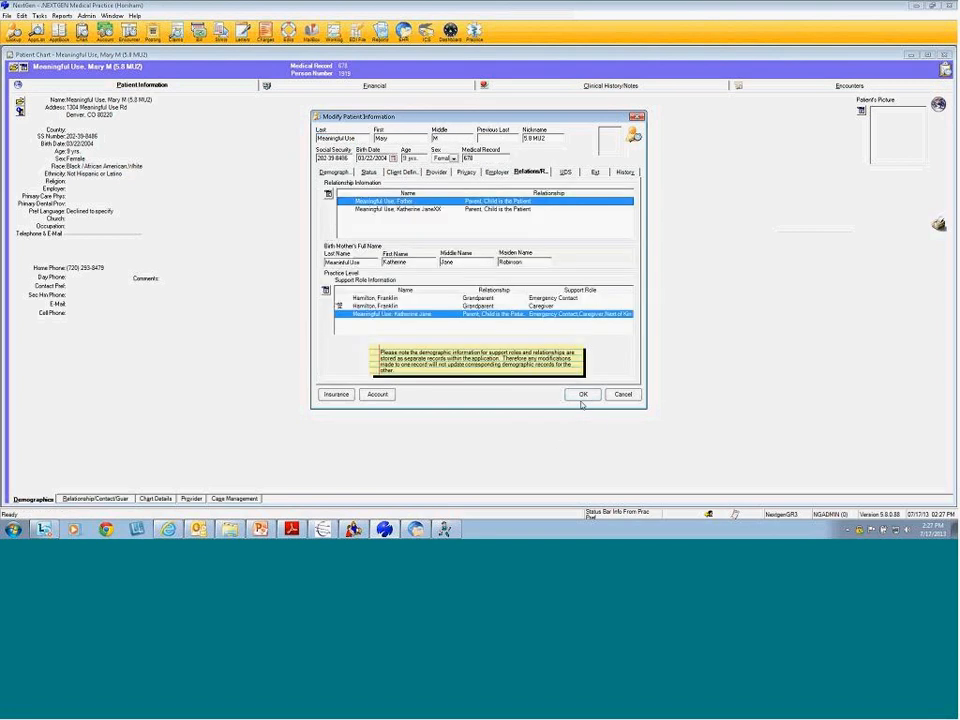
Append a separate suffix to the middle name in the mother's support-role entry and save it
click(435, 209)
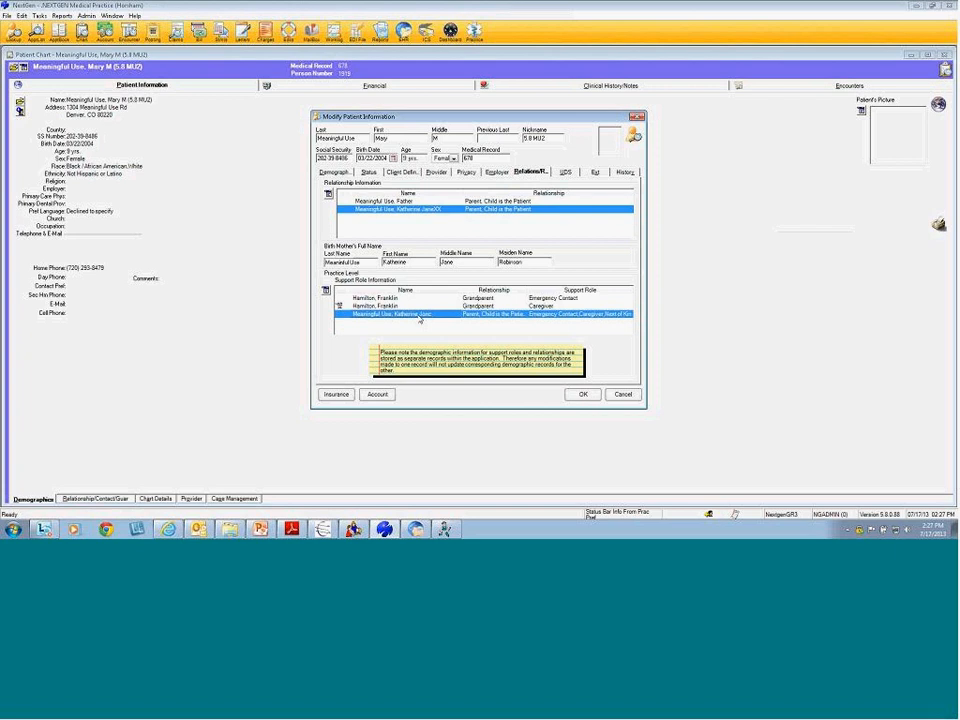
double_click(420, 318)
click(489, 213)
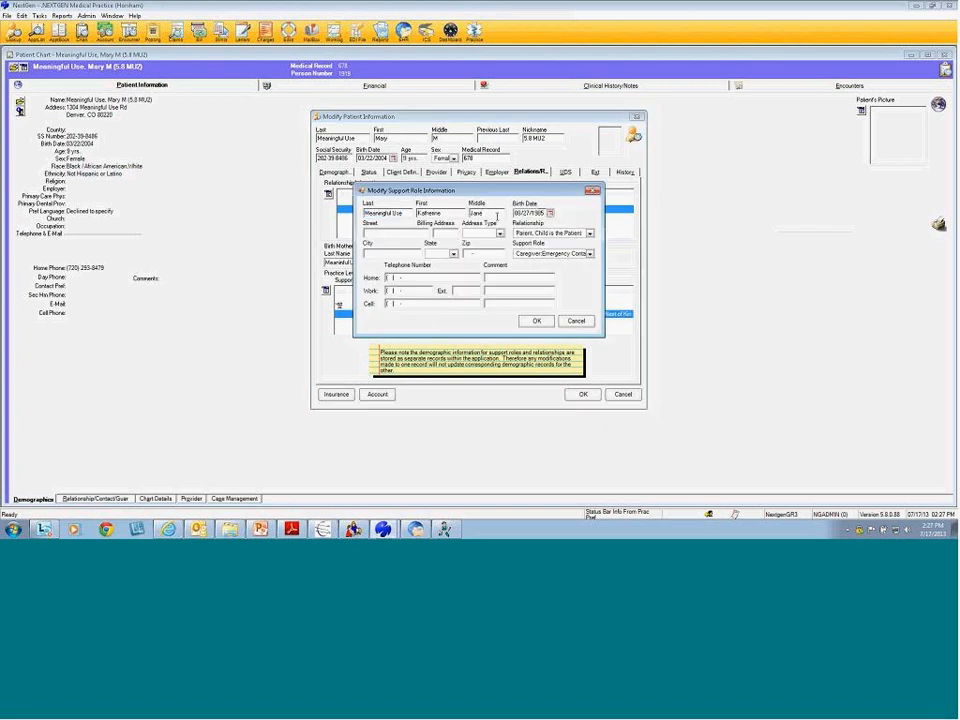
text(22)
click(540, 320)
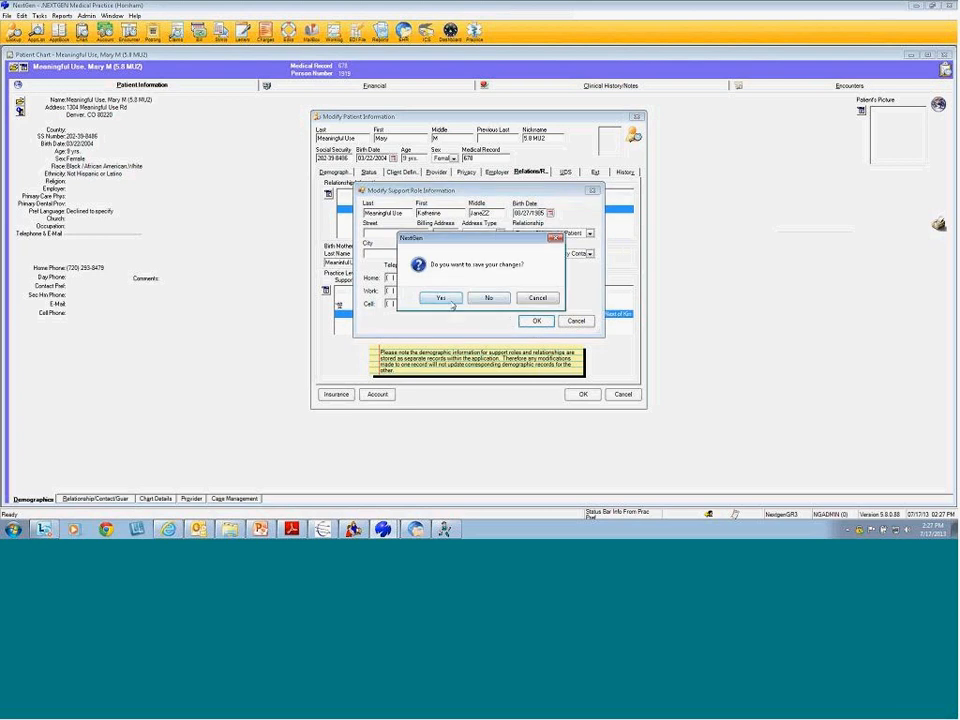
click(440, 298)
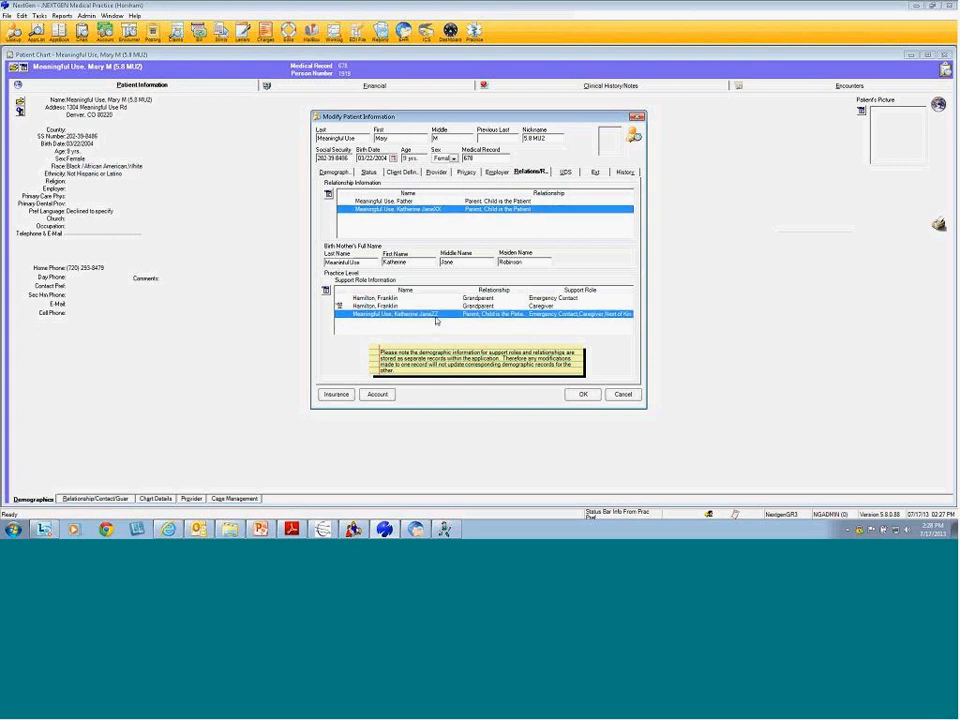
click(420, 201)
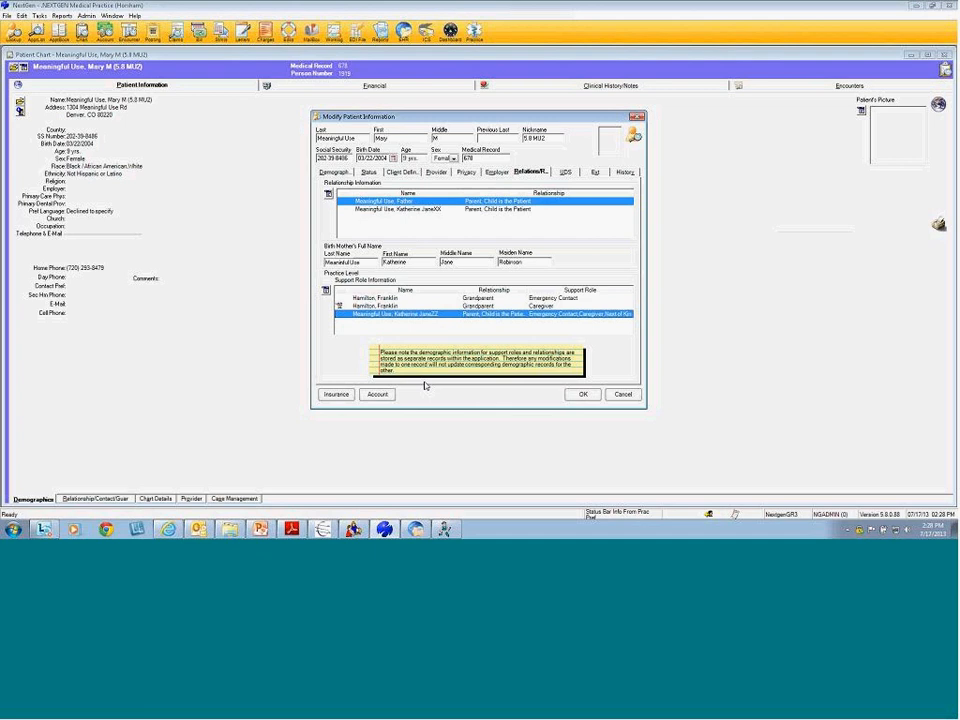
Delete the suffixes from the mother's middle name in her support-role and relationship records, saving each
double_click(420, 314)
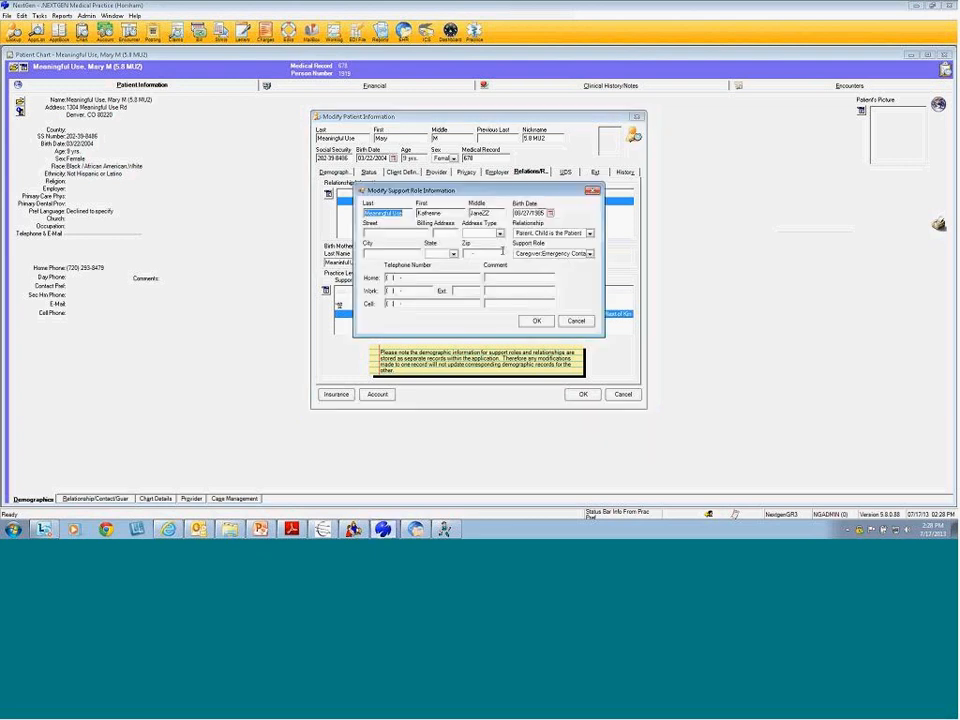
click(503, 212)
key(BackSpace)
key(BackSpace)
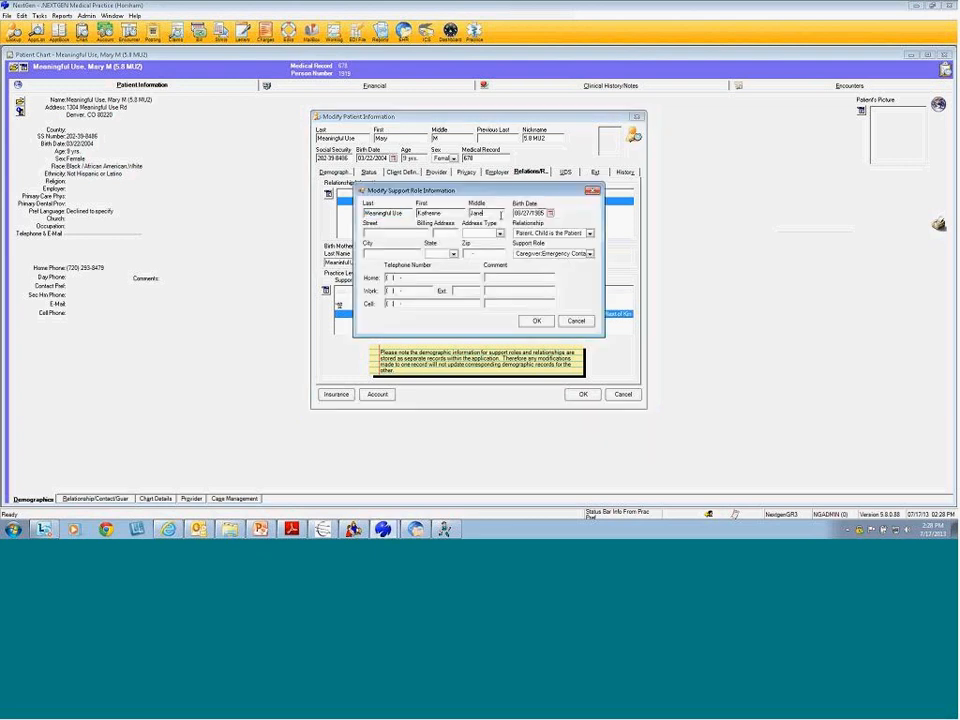
click(537, 320)
click(441, 298)
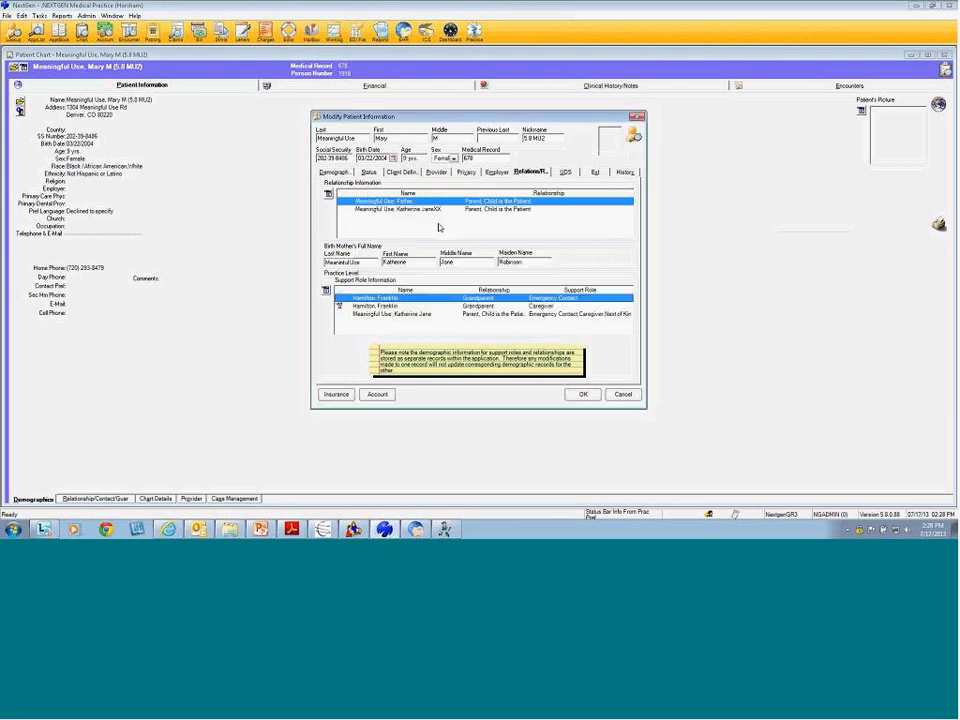
double_click(445, 208)
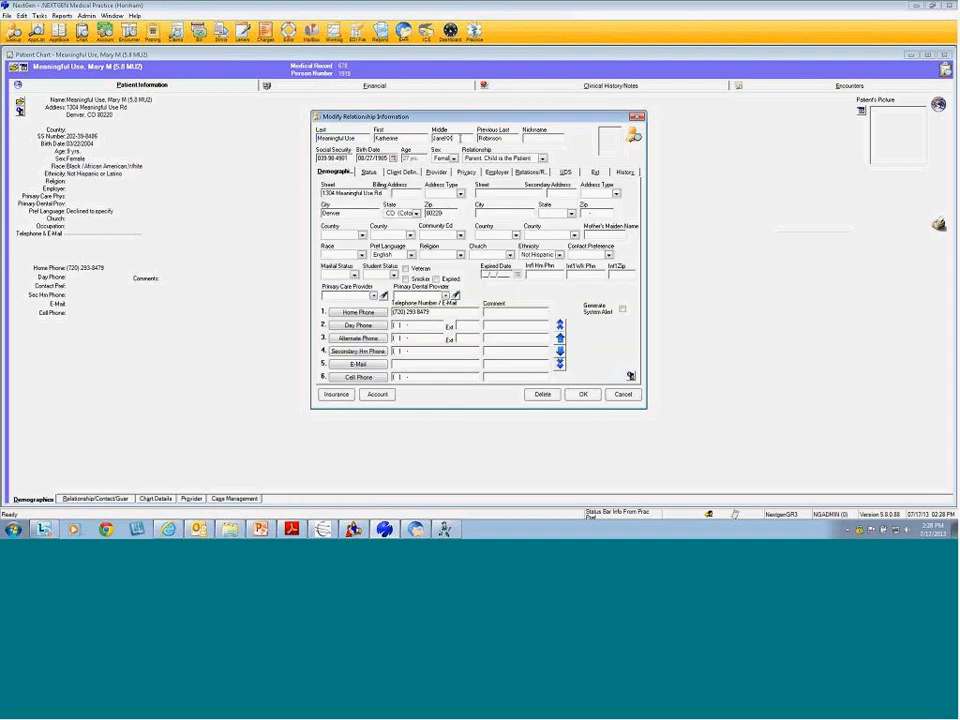
click(584, 394)
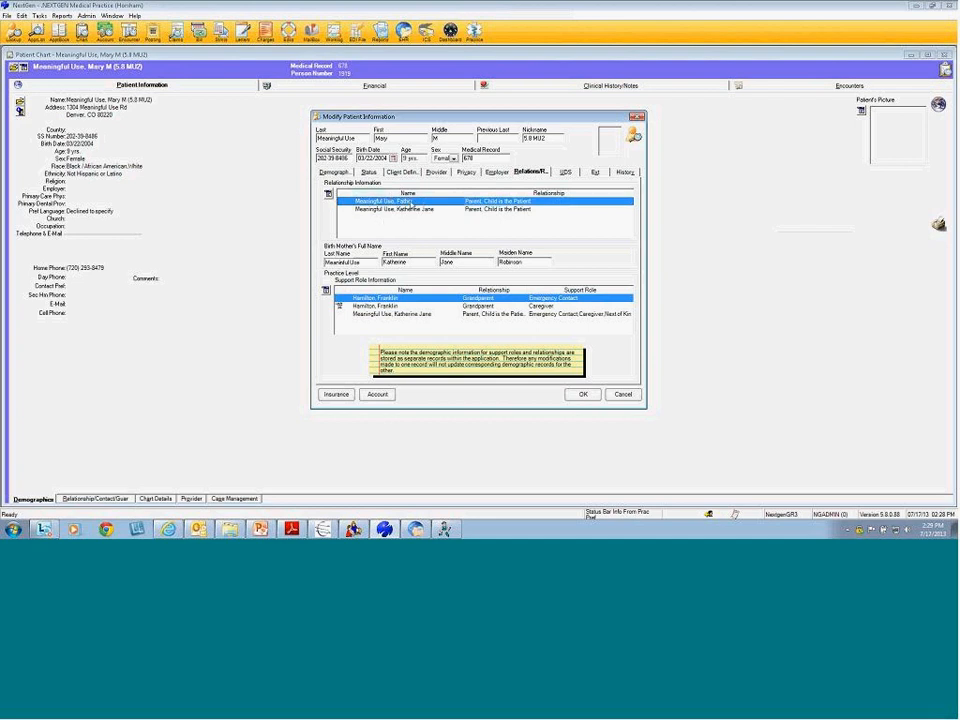
click(623, 394)
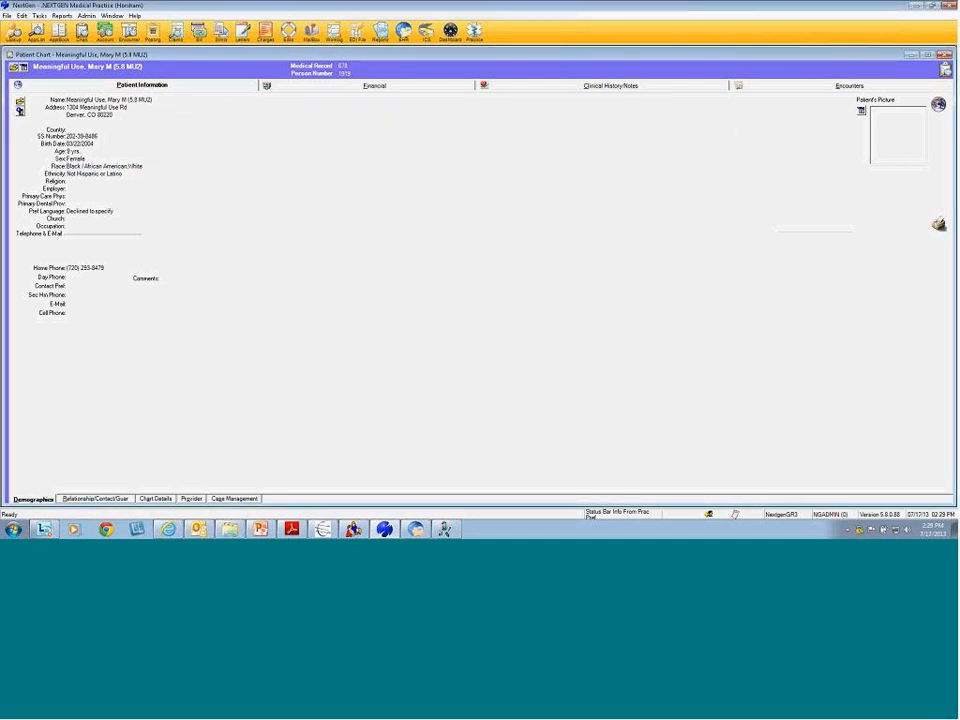
Close the chart and reopen the most recently accessed patient through Patient Lookup
click(944, 55)
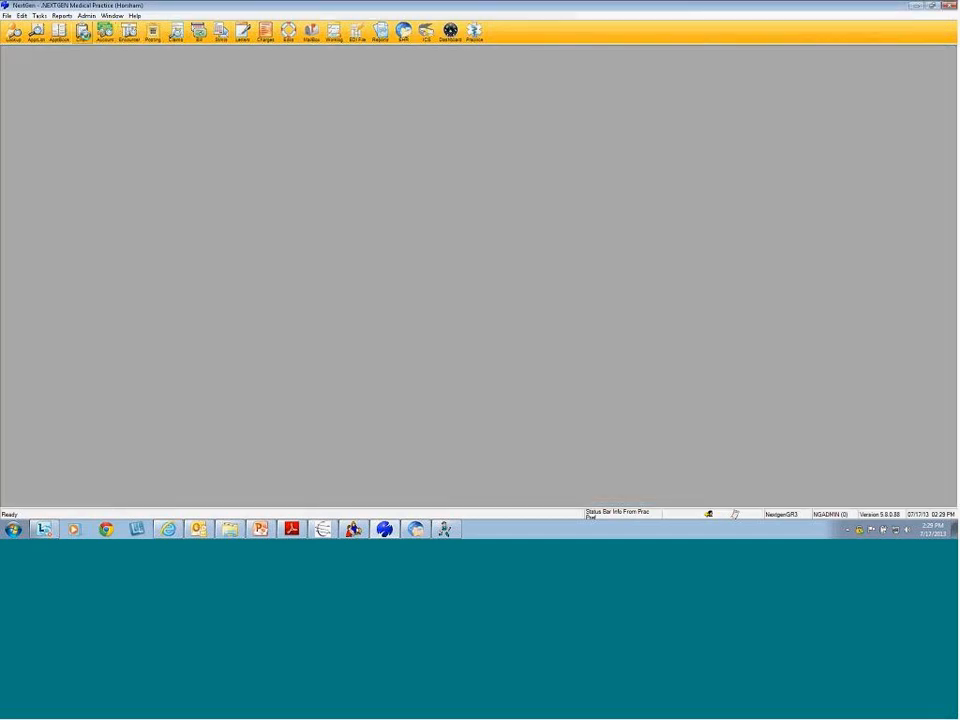
click(105, 33)
text(Hean)
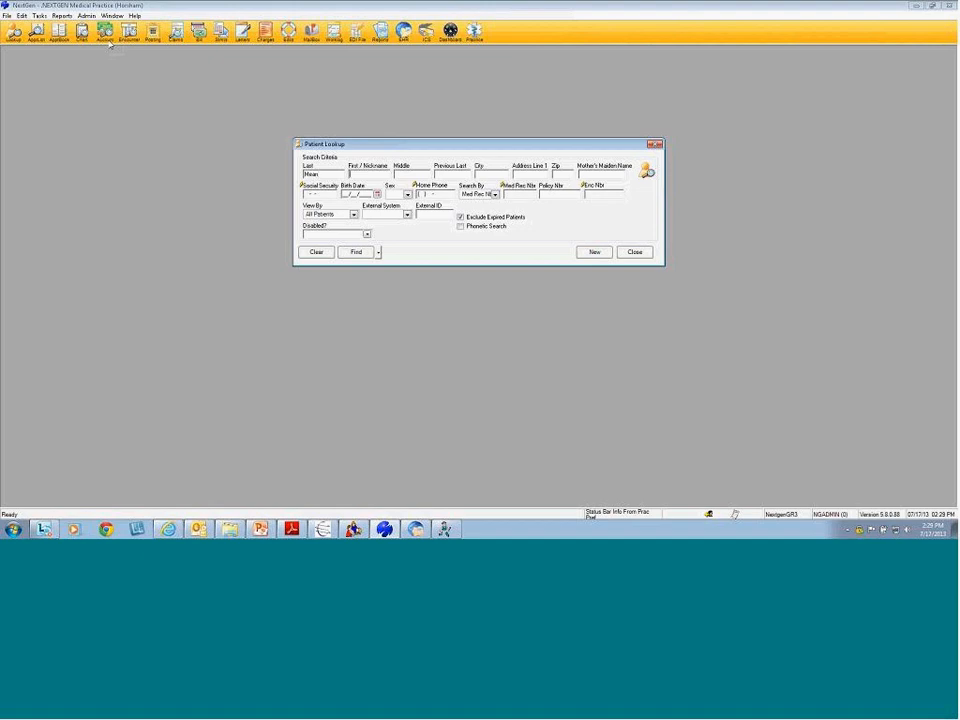
key(Return)
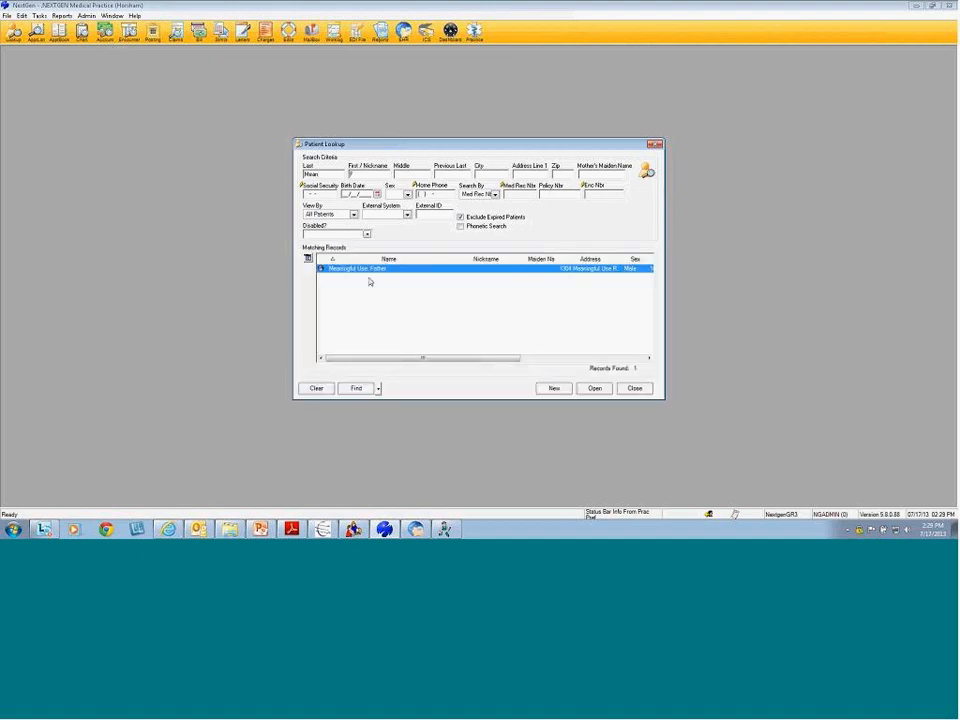
click(633, 388)
click(82, 31)
click(378, 252)
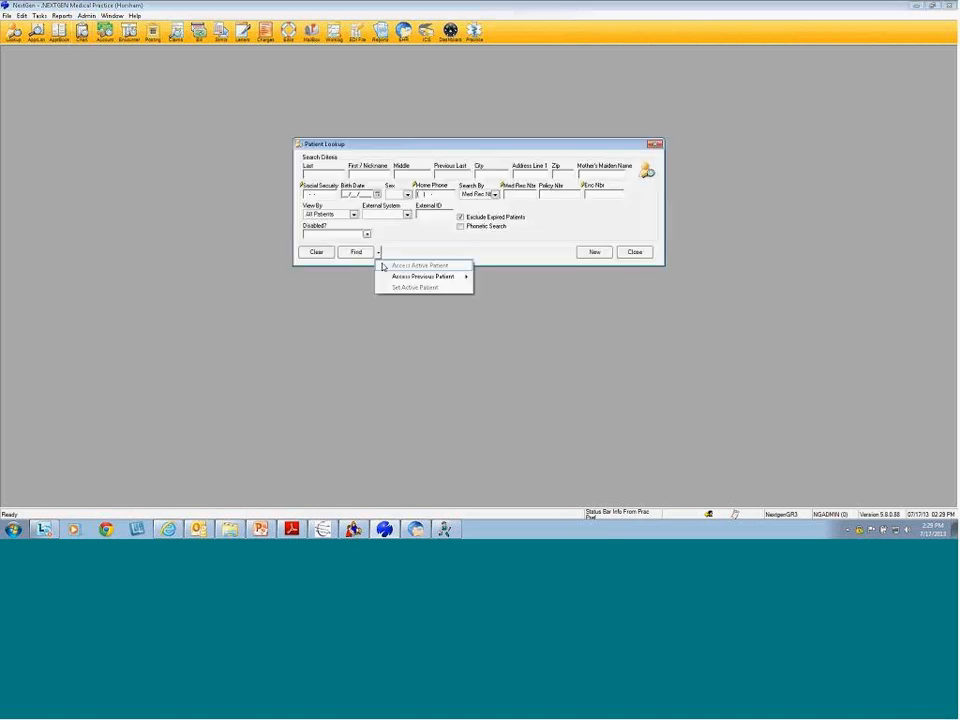
mouse_move(430, 276)
click(530, 276)
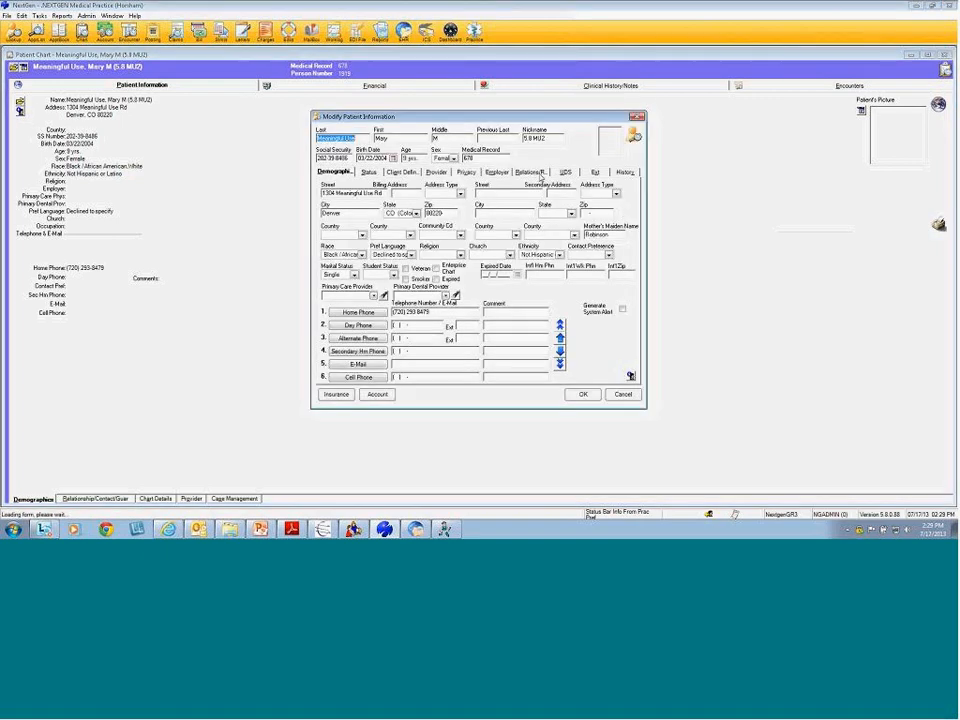
Create a Caregiver support role for the grandparent from her relationship entry
click(533, 173)
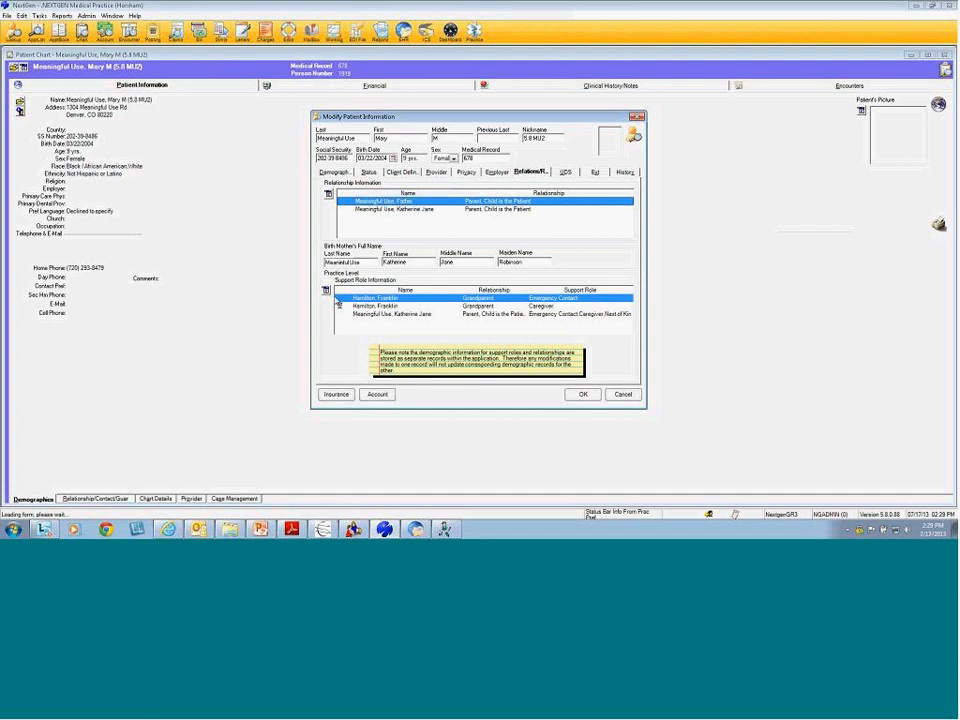
right_click(421, 204)
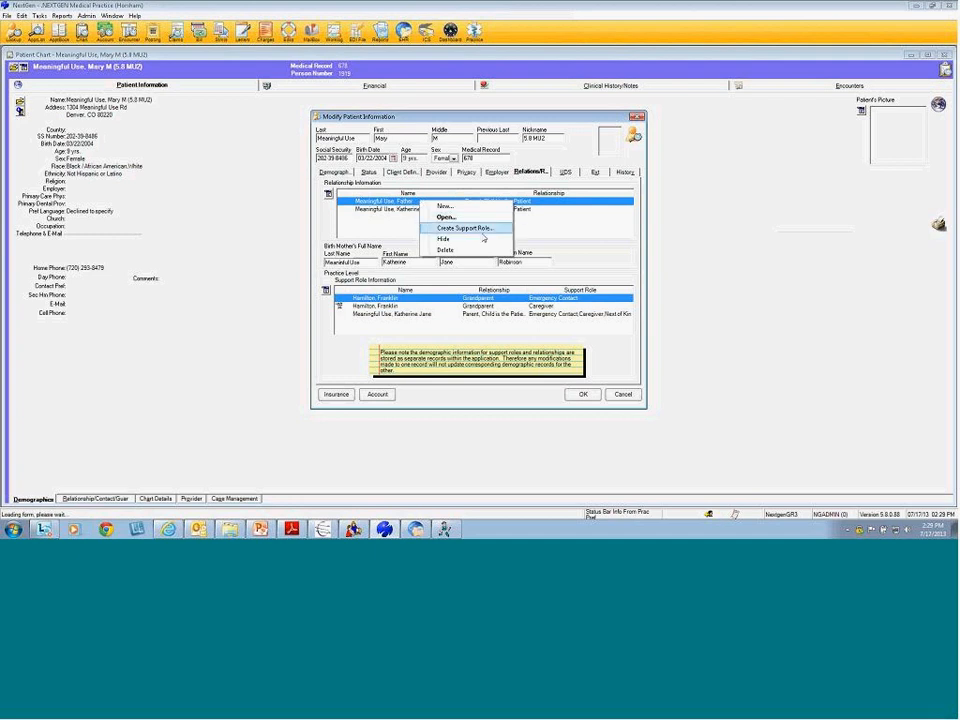
click(491, 233)
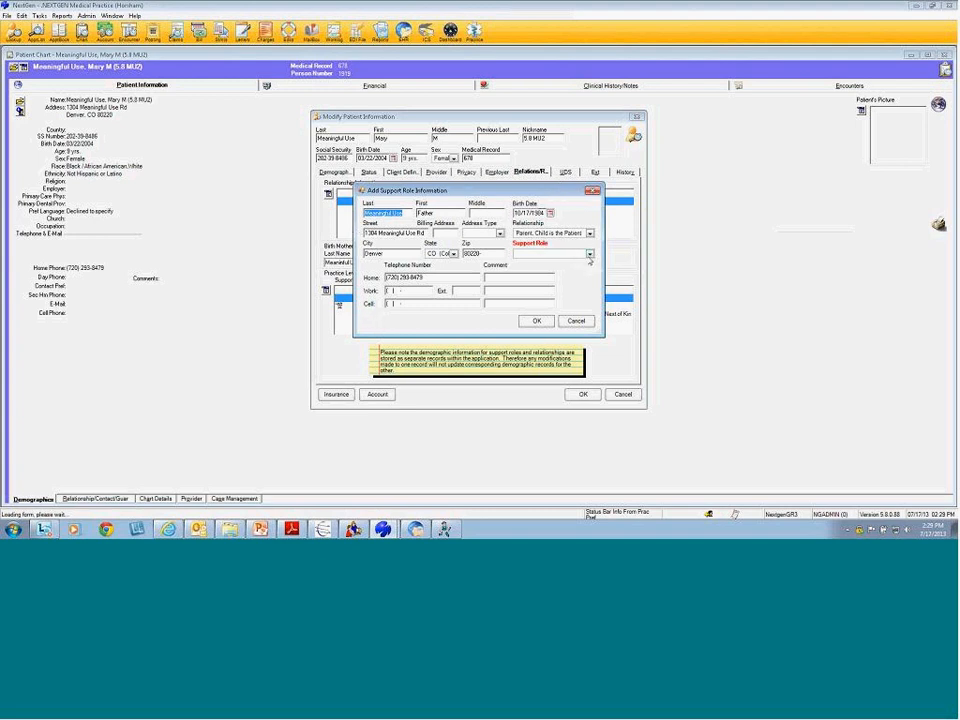
click(589, 253)
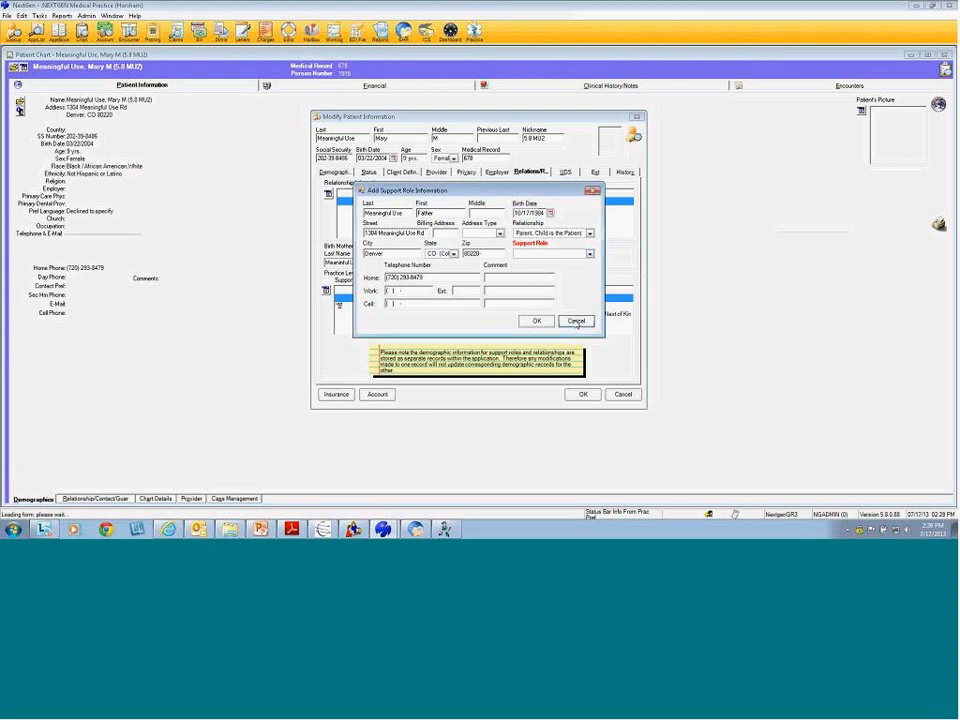
click(536, 320)
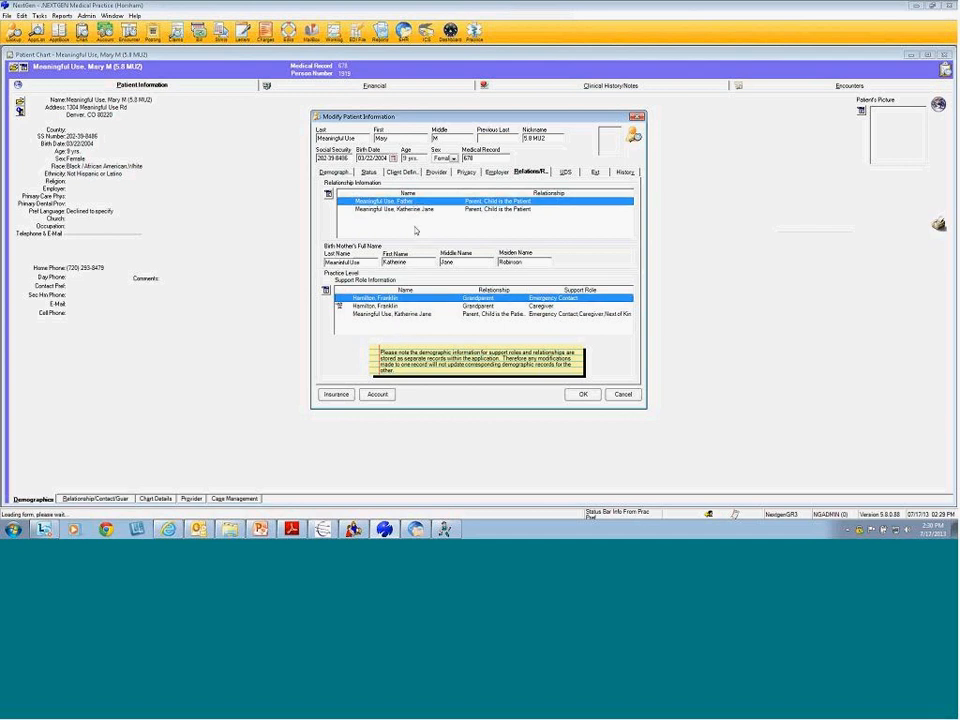
click(404, 314)
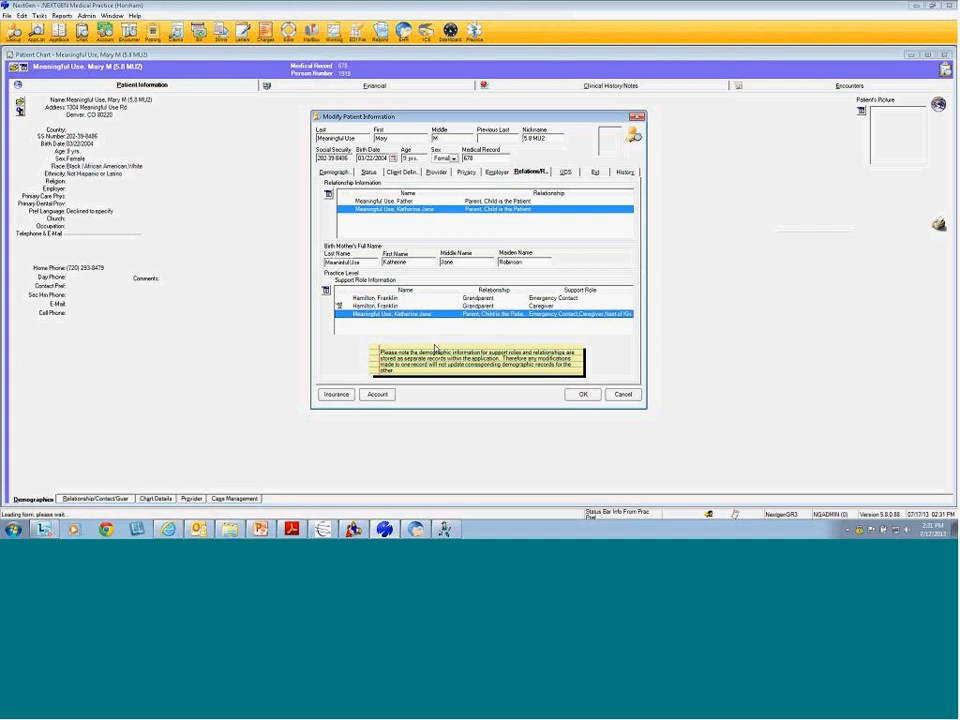
Page forward through the PDF guide to the duplicate-warning and EHR page and zoom in
click(292, 530)
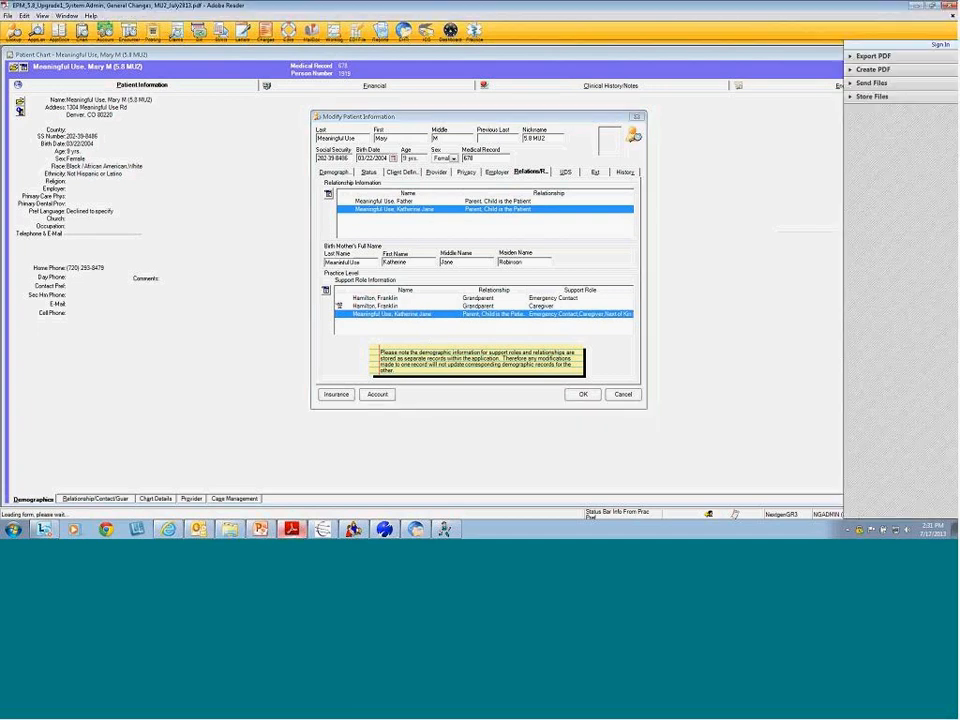
click(149, 31)
click(149, 31)
click(149, 31)
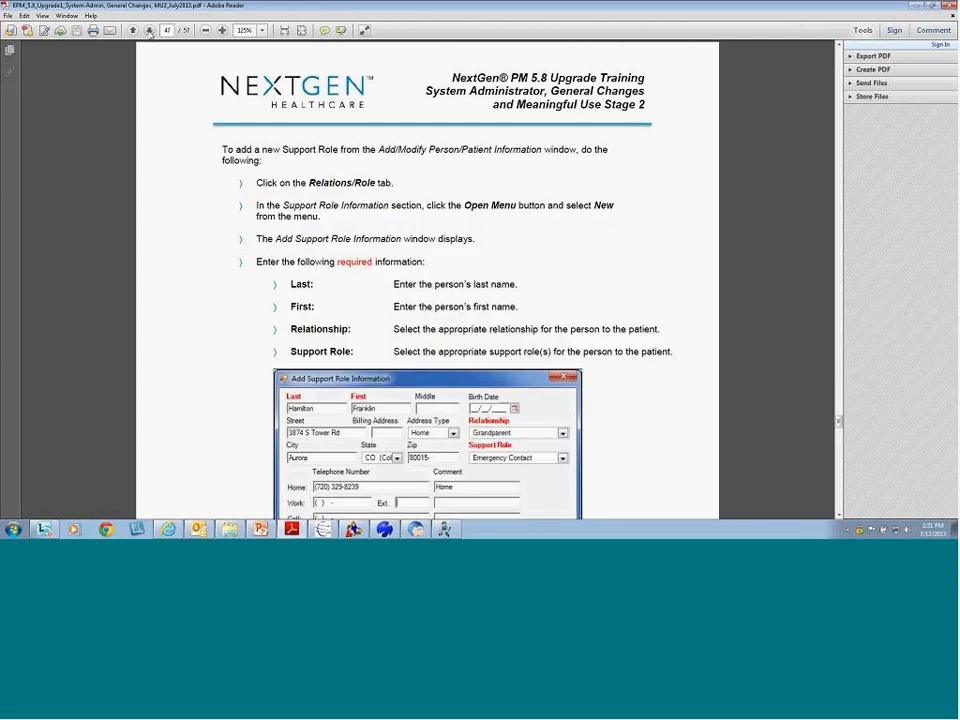
click(149, 31)
click(149, 31)
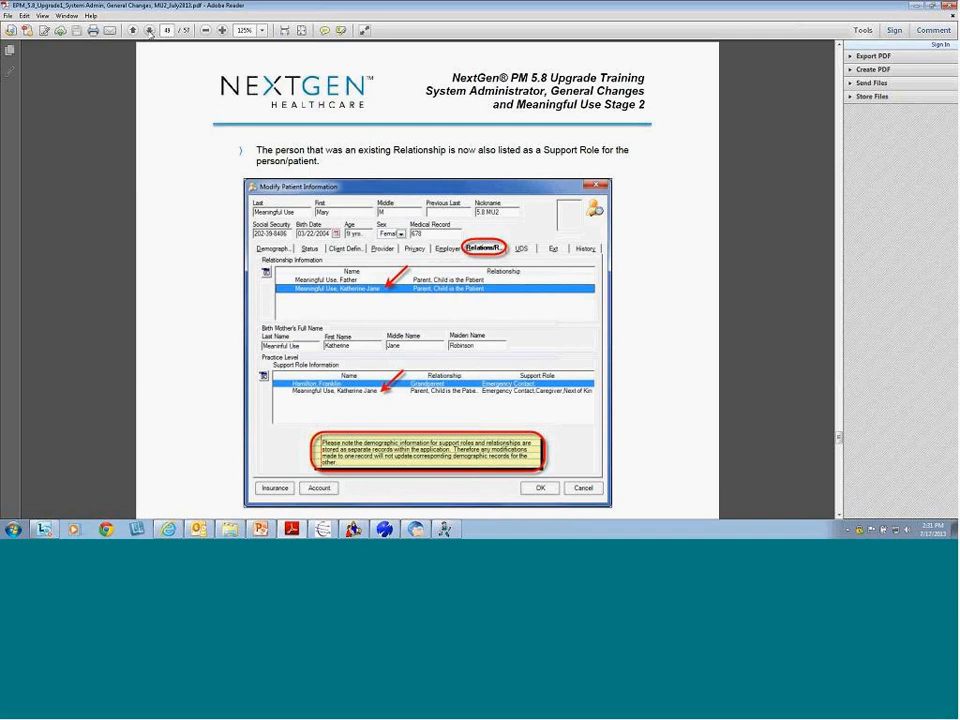
click(149, 31)
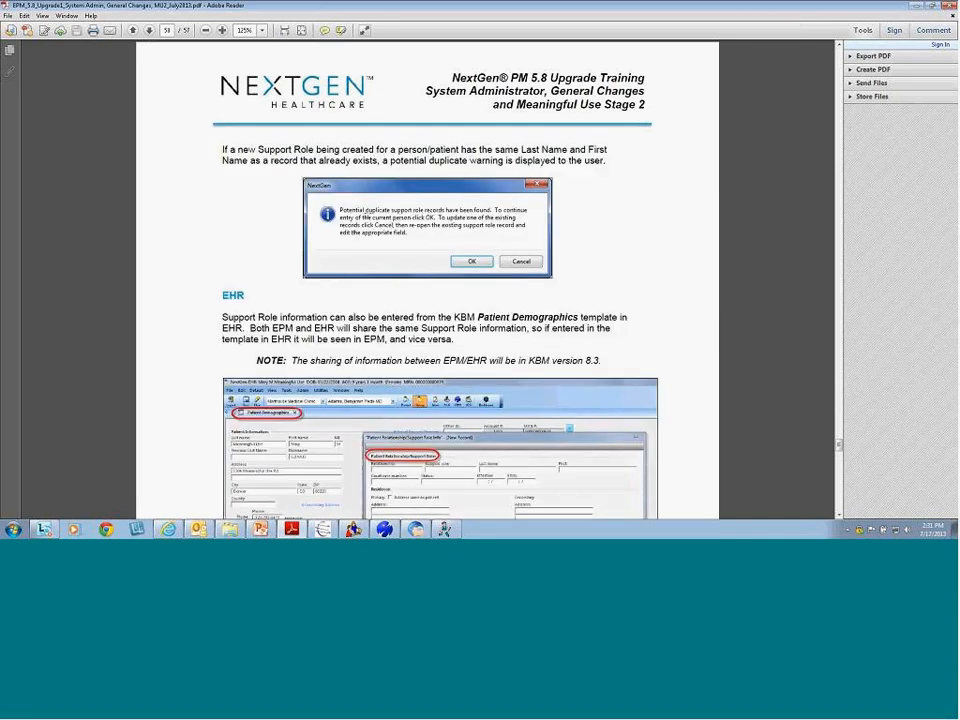
click(222, 31)
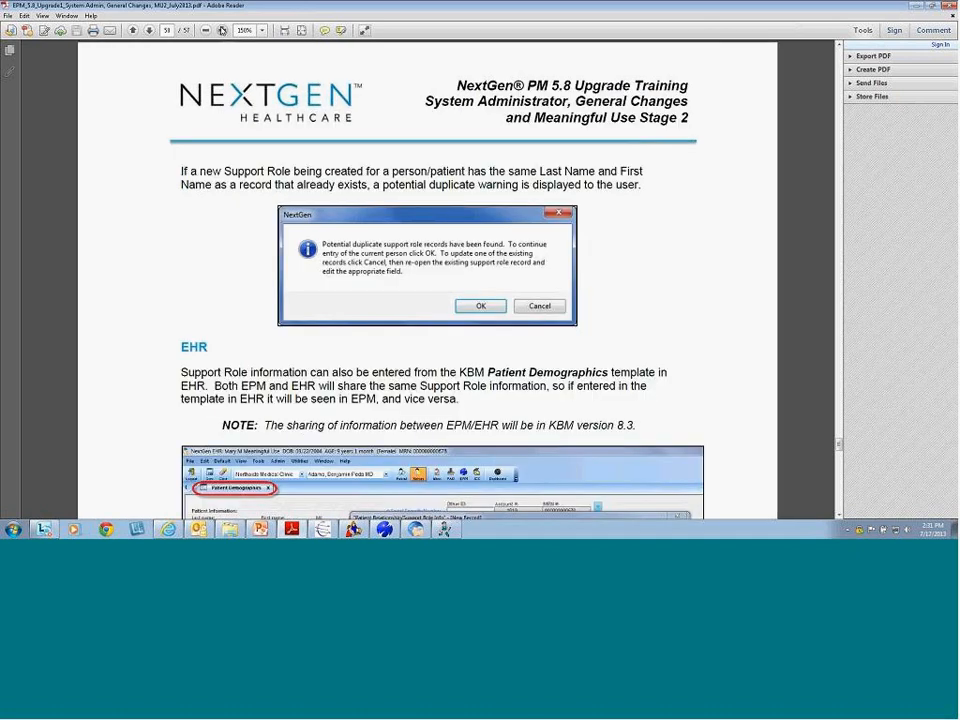
click(222, 31)
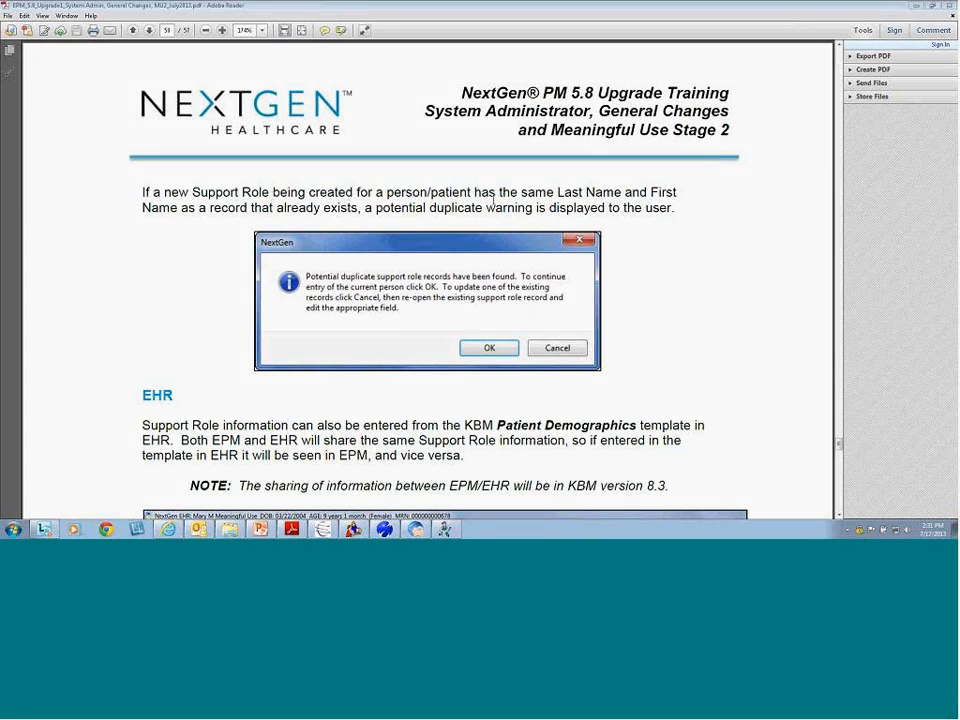
Highlight 'Last Name' in the duplicate warning and compare the grandparent's support-role rows in NextGen PM
drag(557, 192, 621, 193)
drag(142, 208, 183, 210)
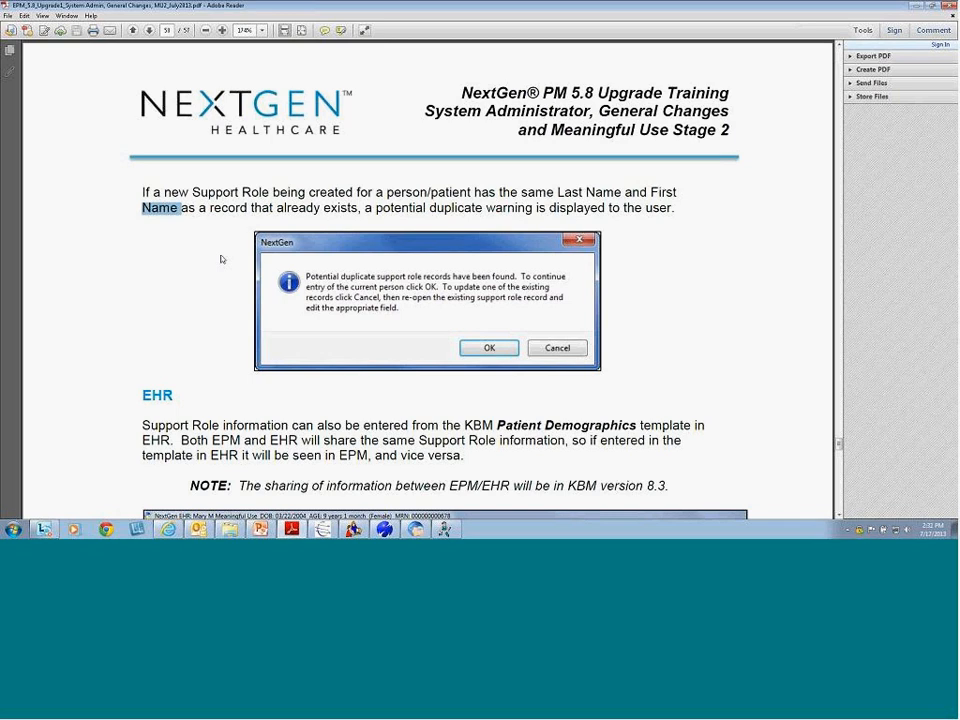
click(385, 529)
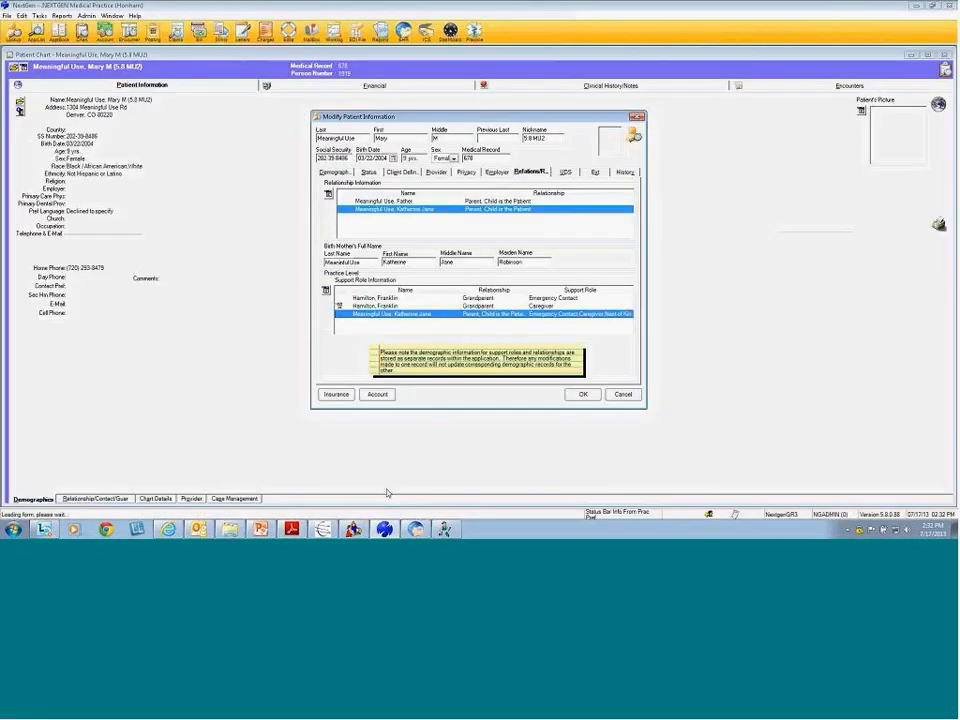
key(Up)
key(Up)
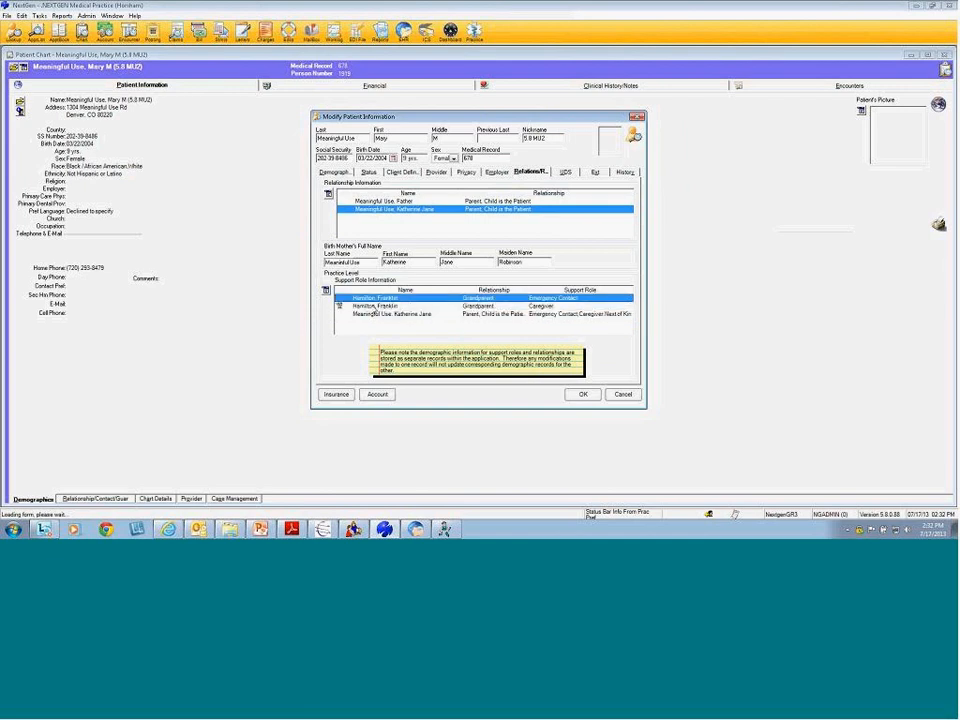
key(Down)
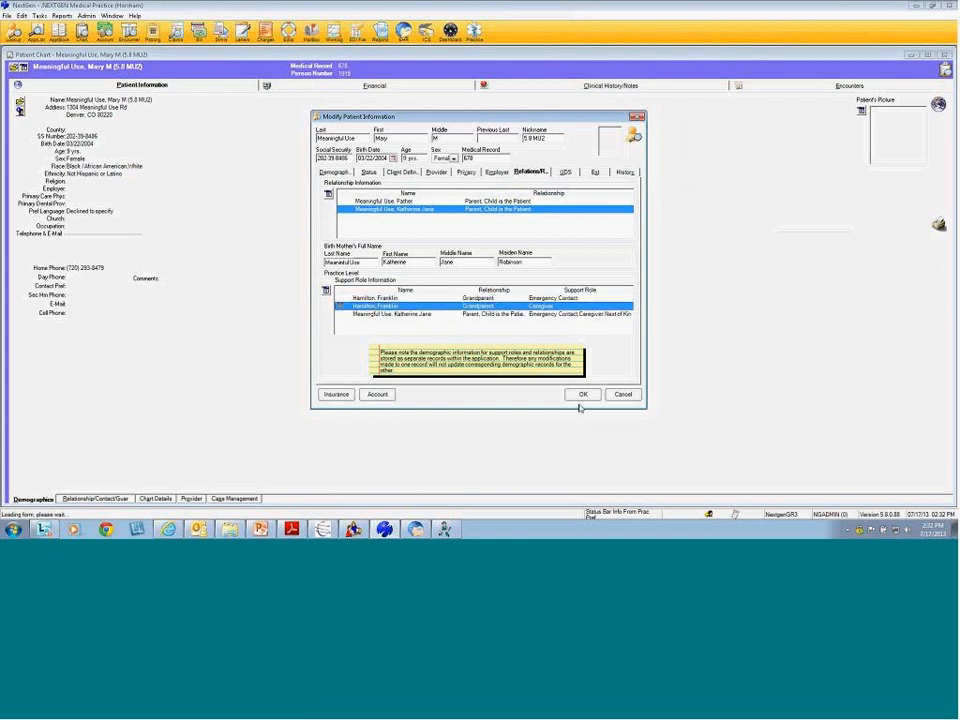
Highlight the KBM version 8.3 note in the guide, then bring NextGen EHR forward
key(alt+Tab)
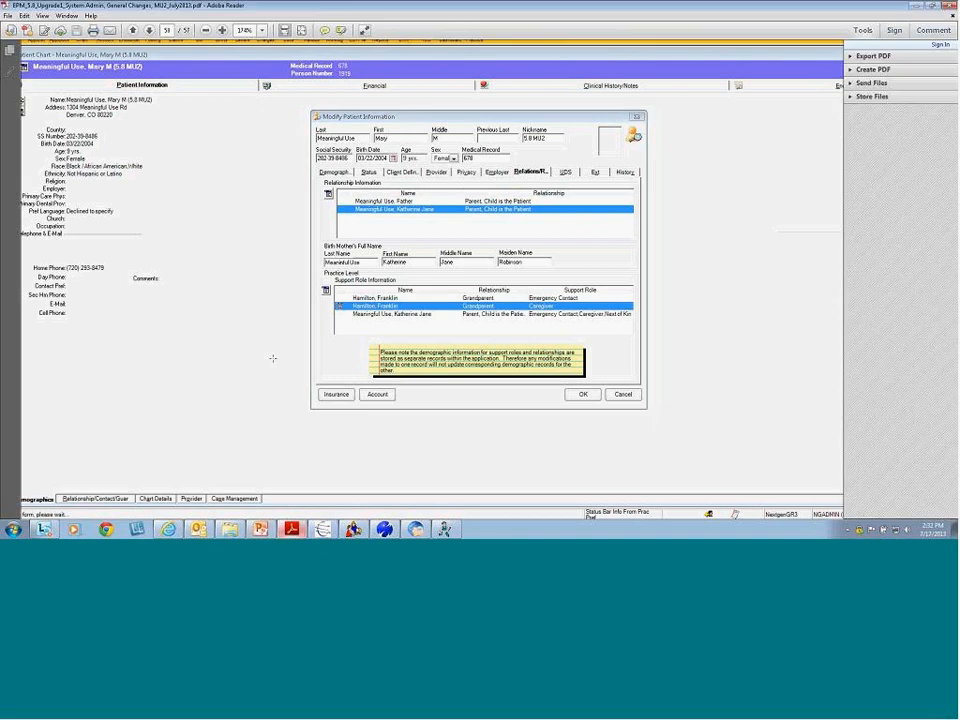
scroll(231, 394, down, 5)
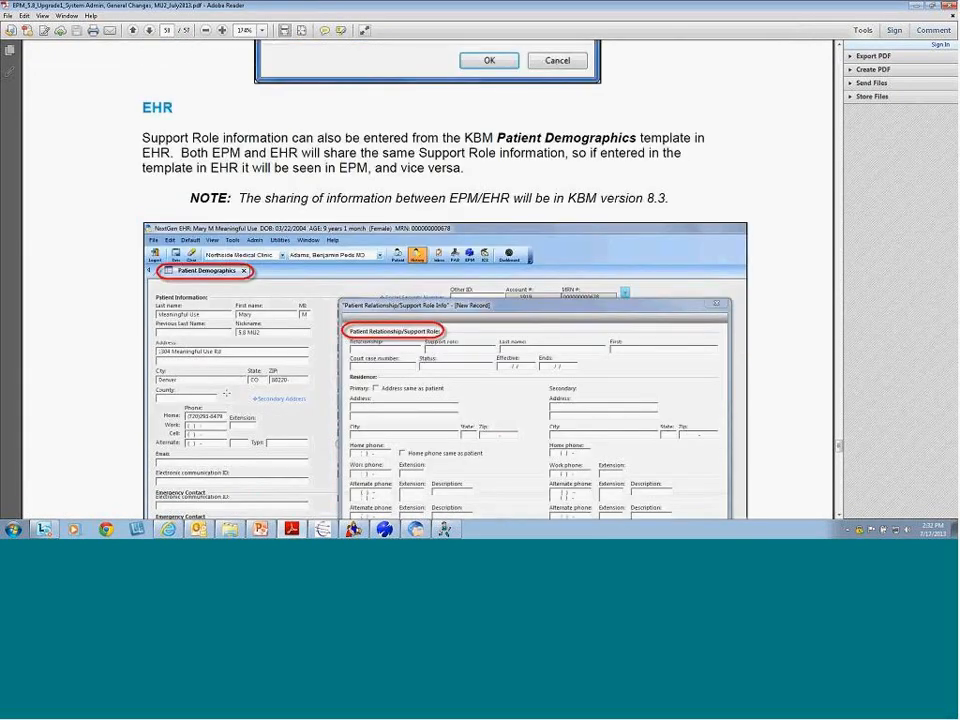
scroll(226, 393, down, 1)
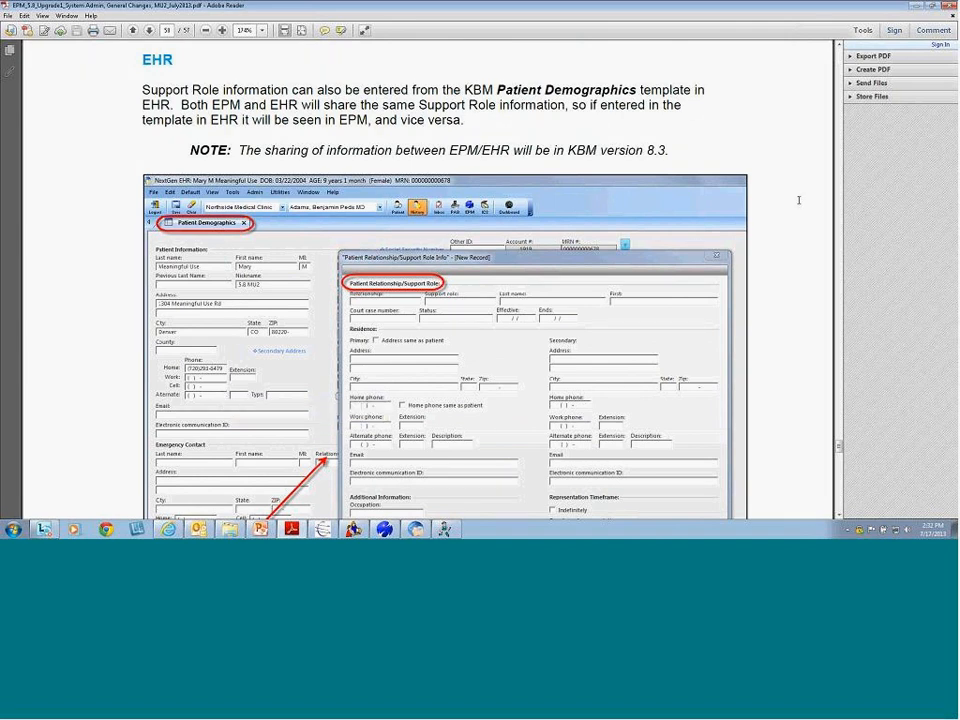
drag(669, 150, 568, 138)
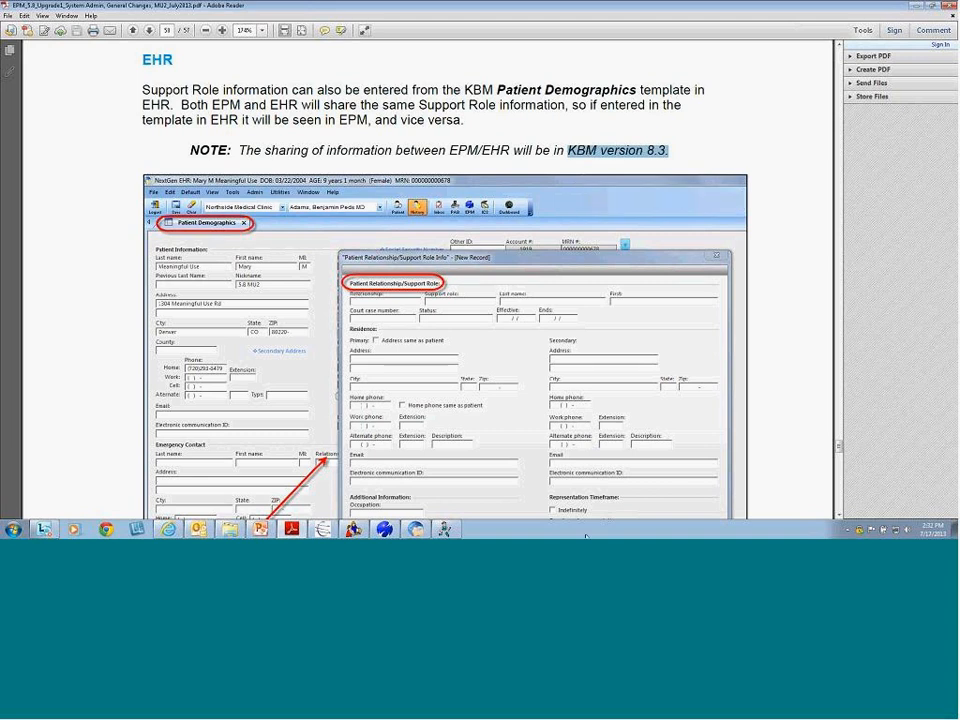
click(415, 529)
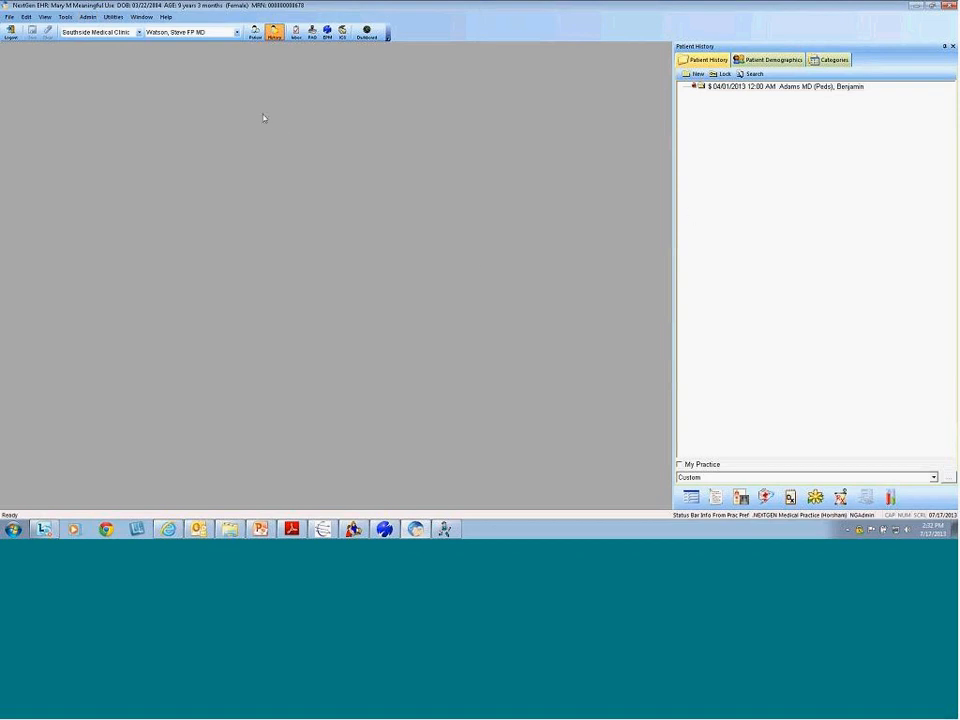
Open the Patient Demographics template from the Demographics templates, then close it without saving
click(690, 497)
click(475, 190)
click(430, 211)
double_click(430, 211)
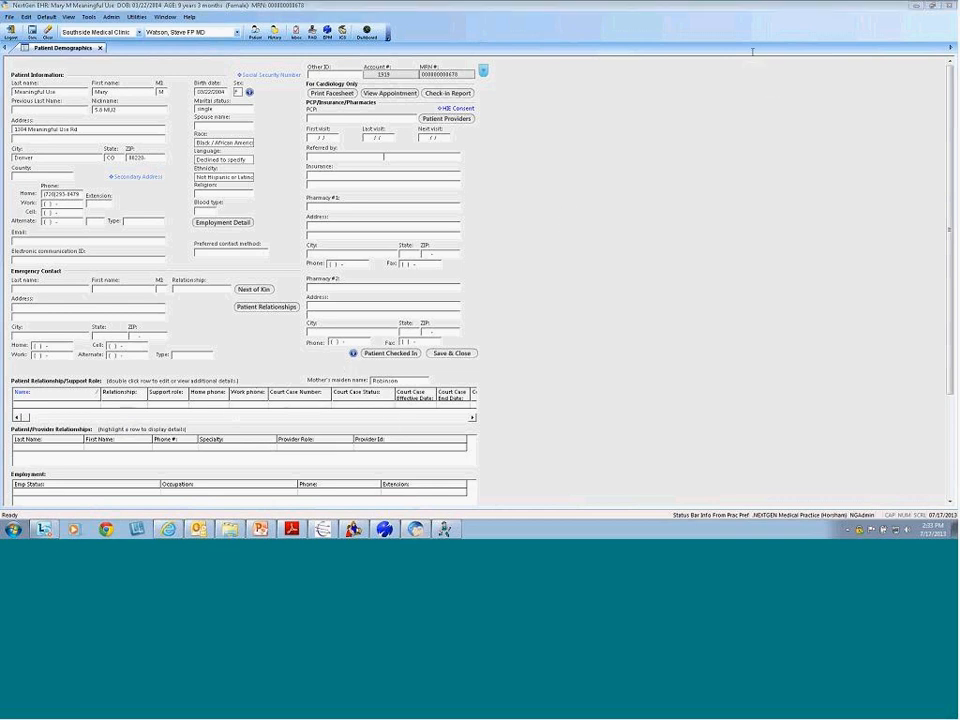
click(100, 47)
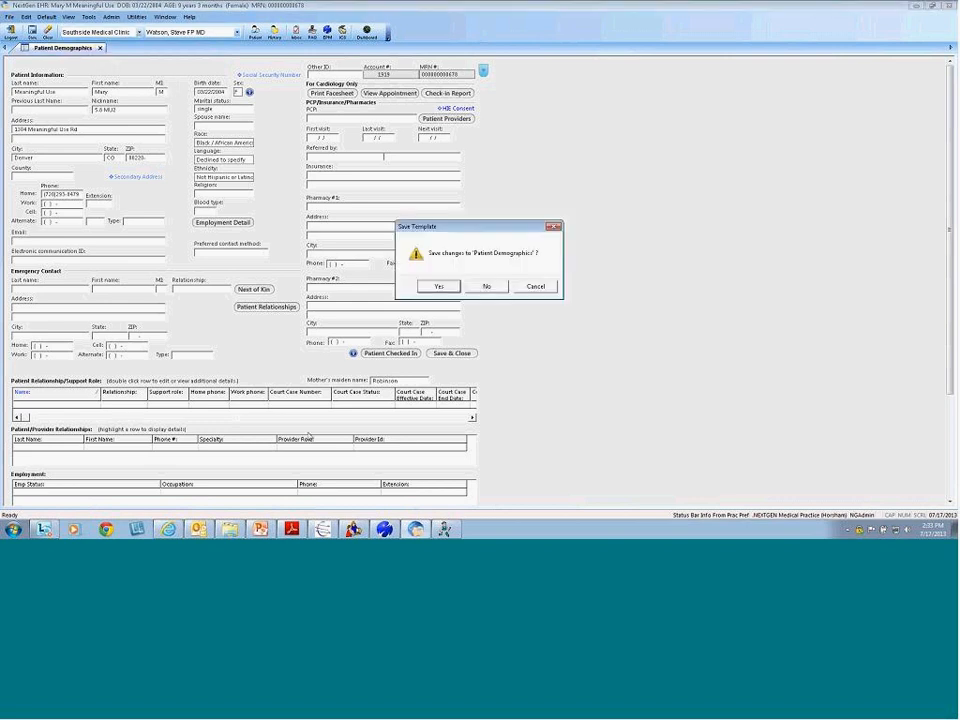
click(486, 287)
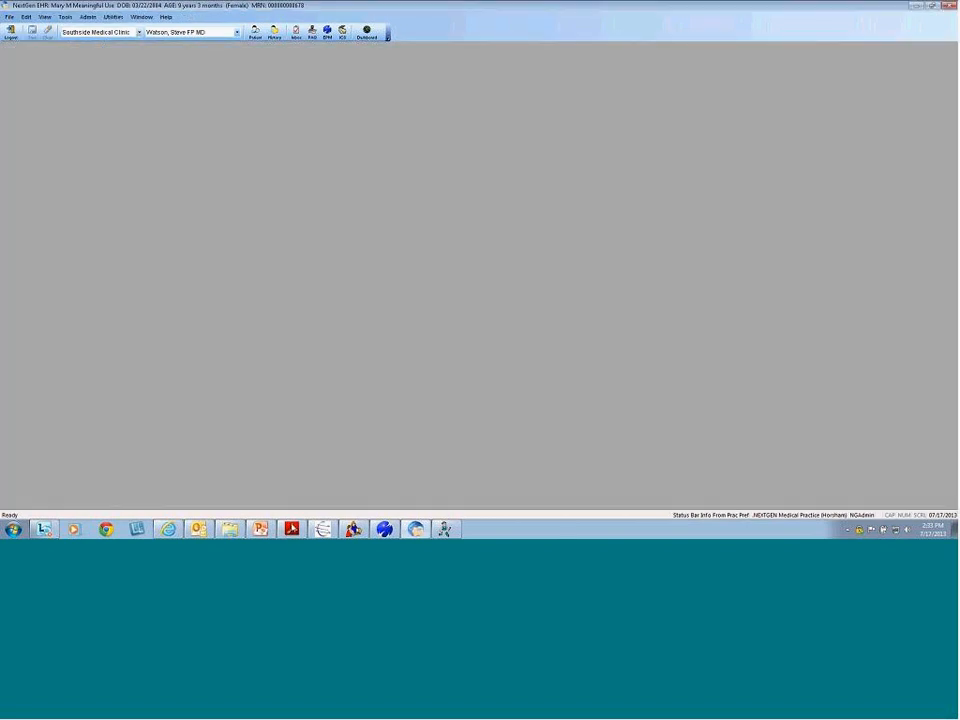
Bring the PDF guide forward at 125% zoom and advance to page 51, NextGen Report Filters
click(292, 530)
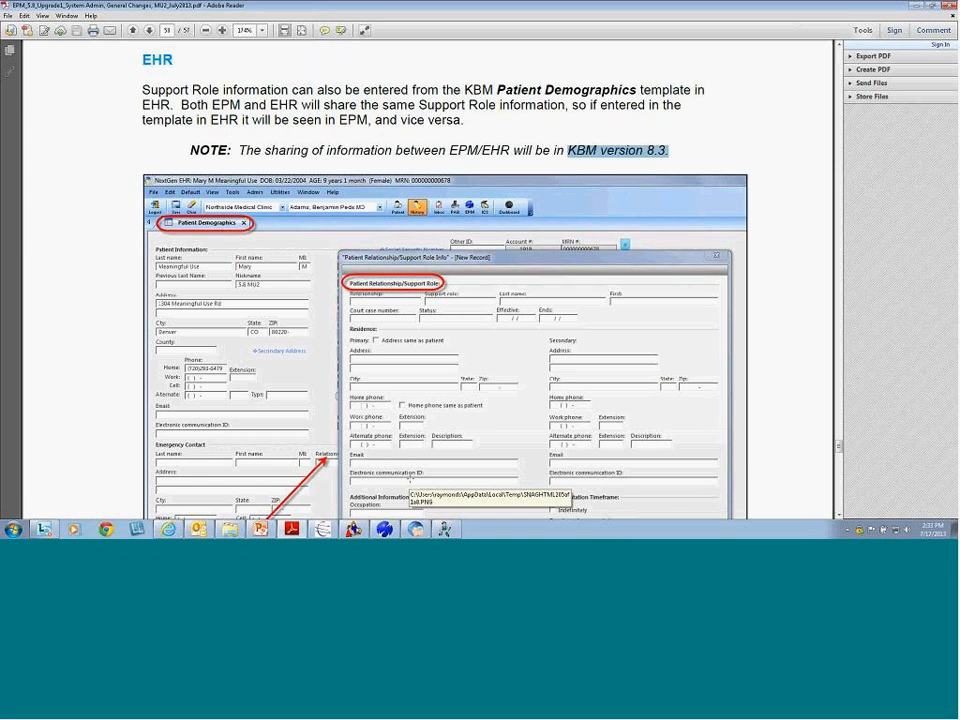
click(205, 30)
click(205, 30)
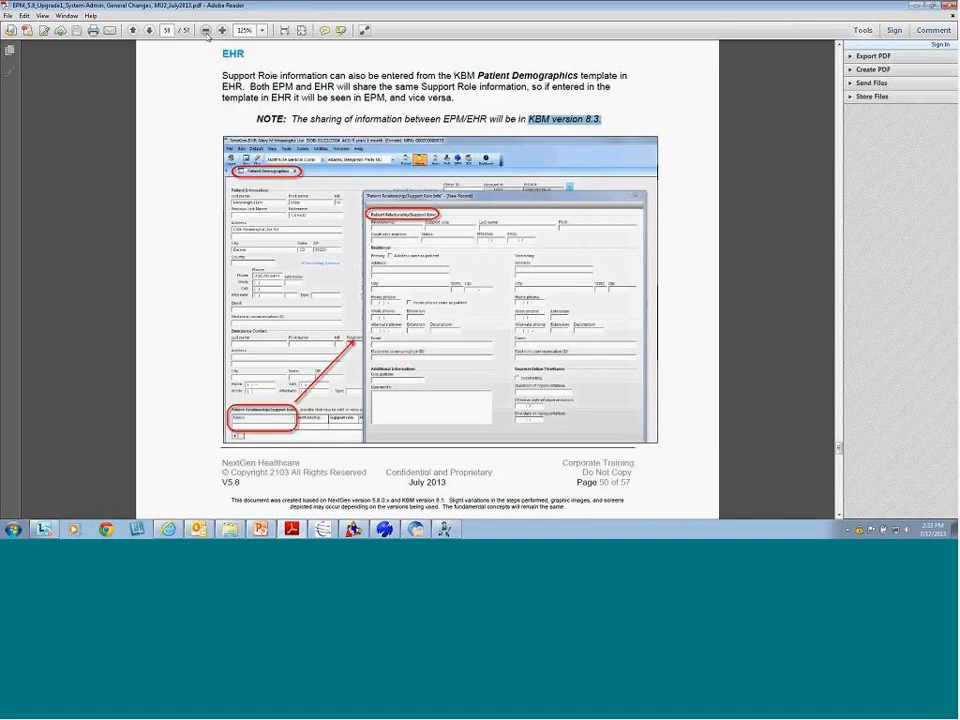
click(205, 30)
click(222, 30)
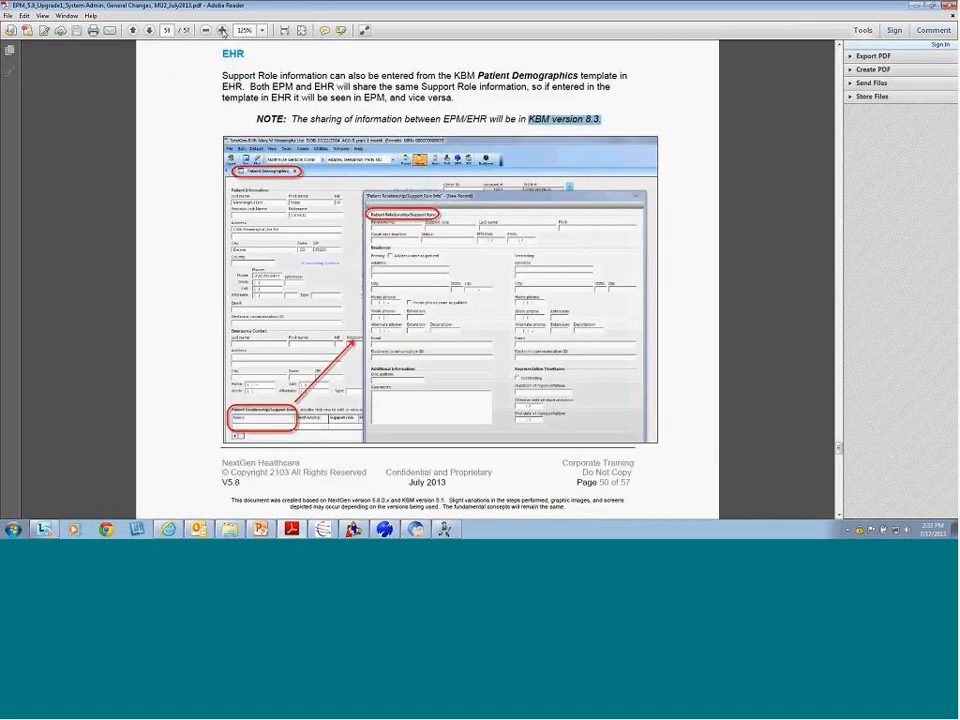
click(149, 30)
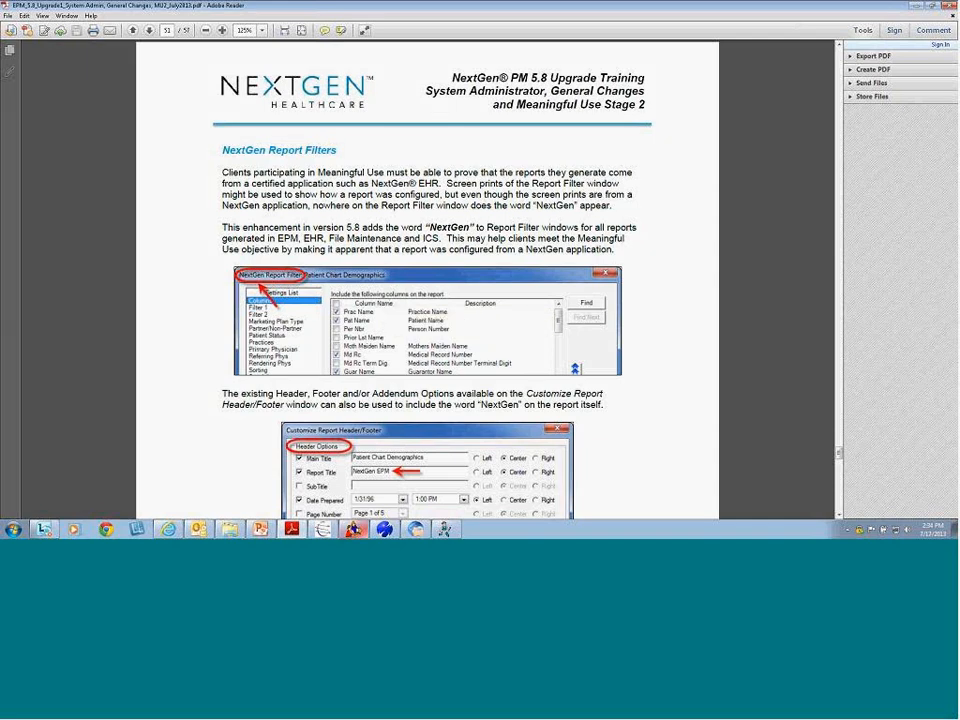
Close the patient chart, discarding the patient information changes
click(384, 529)
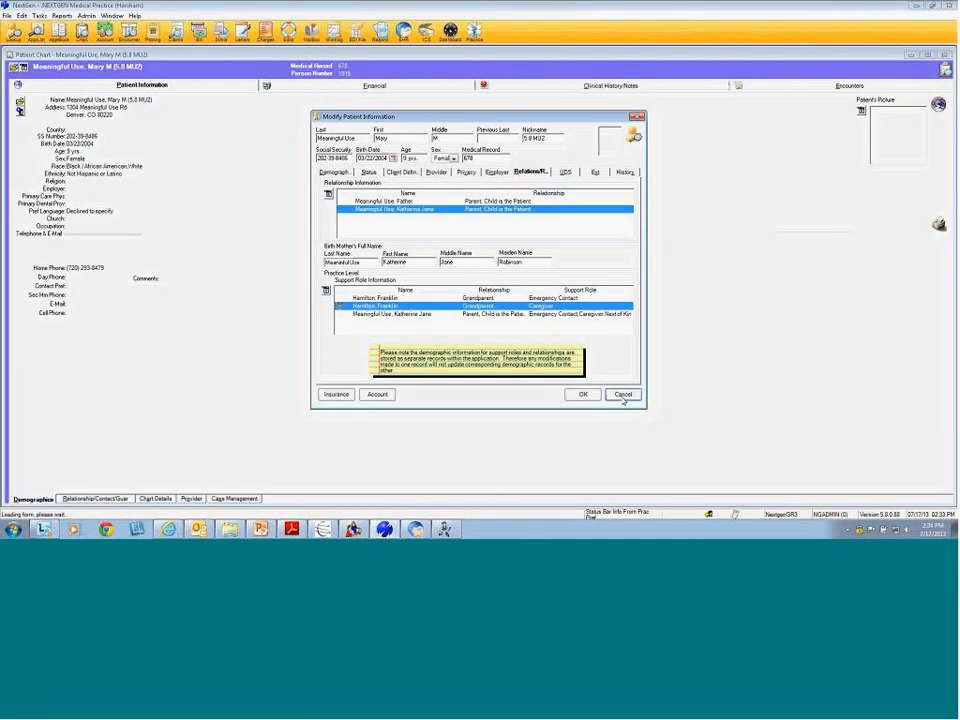
click(623, 395)
click(946, 55)
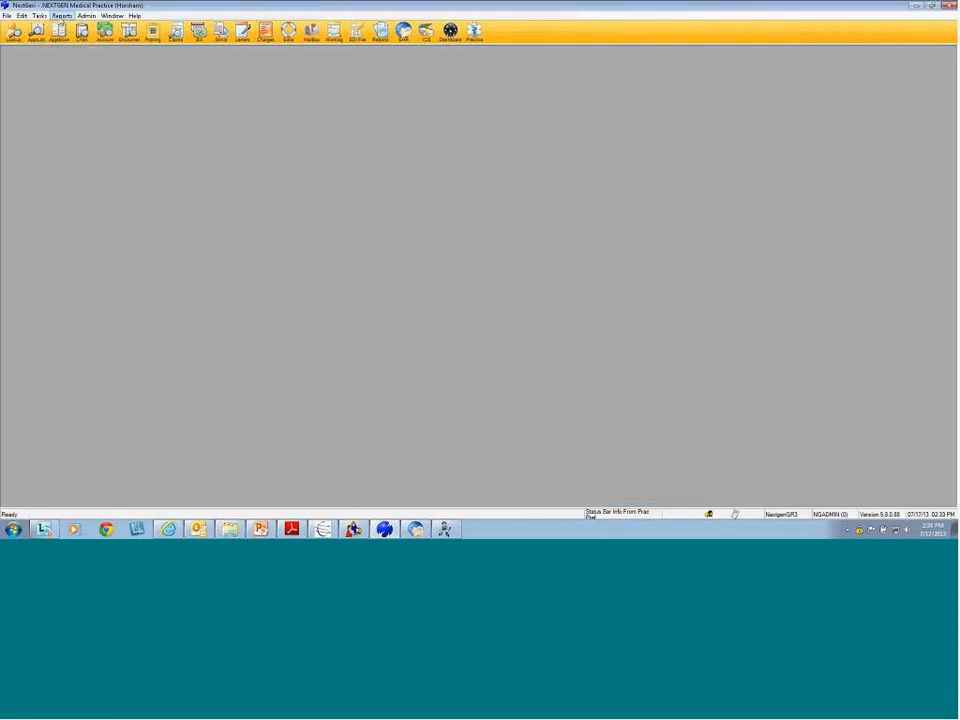
Open the daily Charges report filter, view its header/footer settings, and cancel both unchanged
click(61, 16)
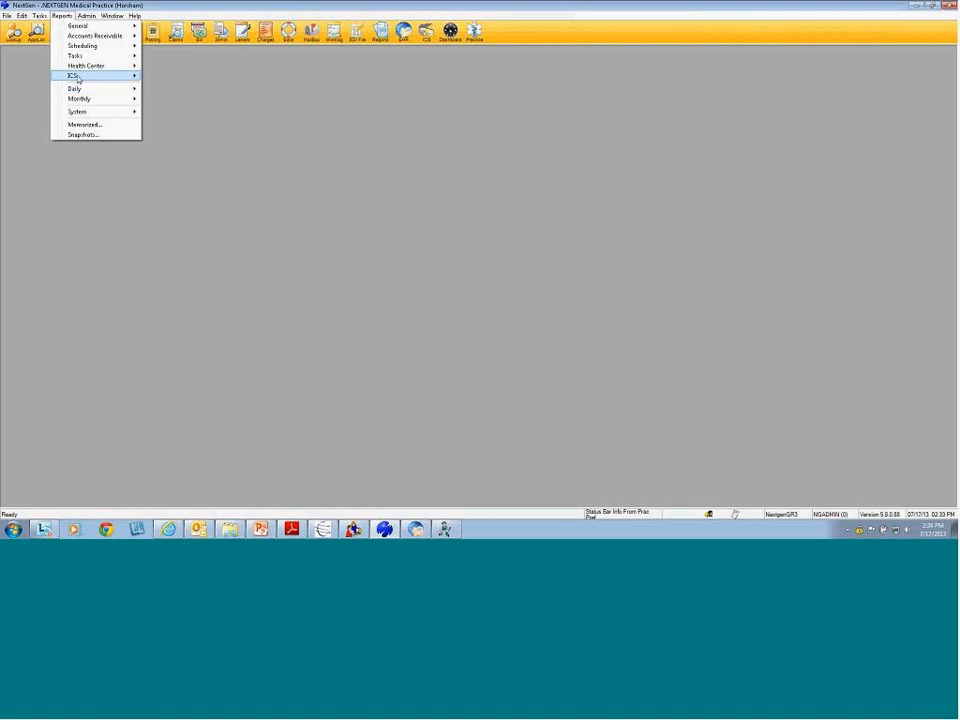
mouse_move(77, 79)
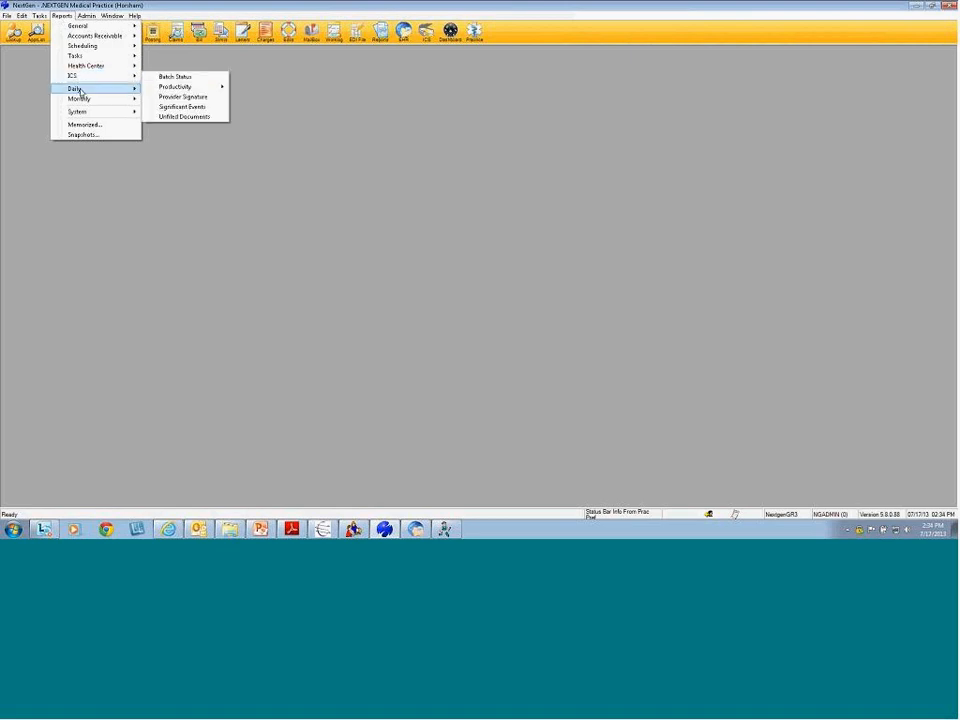
click(198, 129)
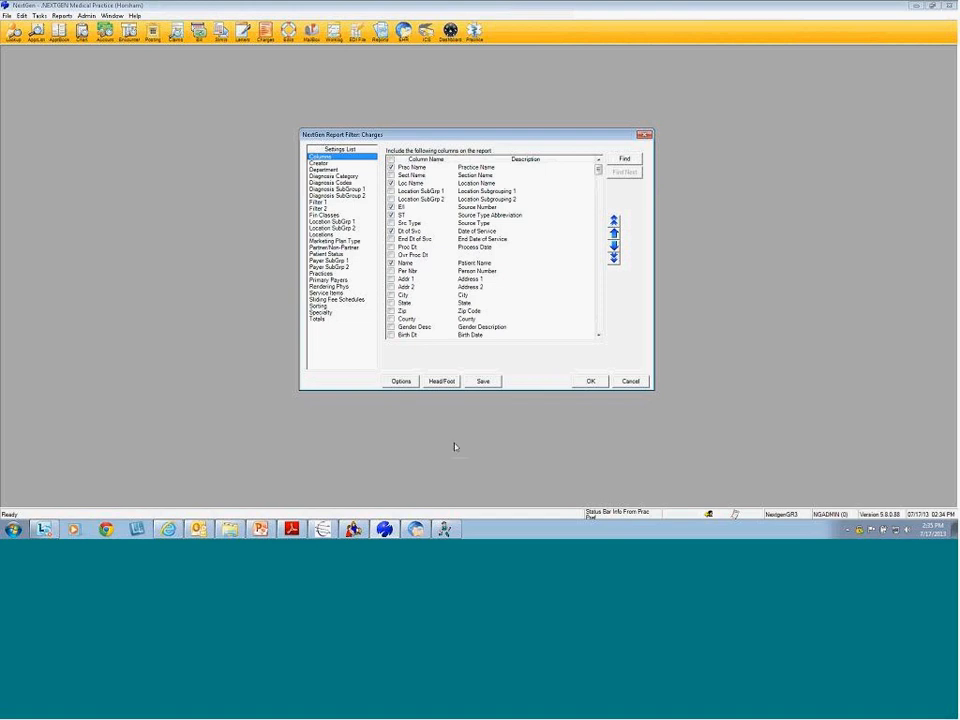
click(442, 382)
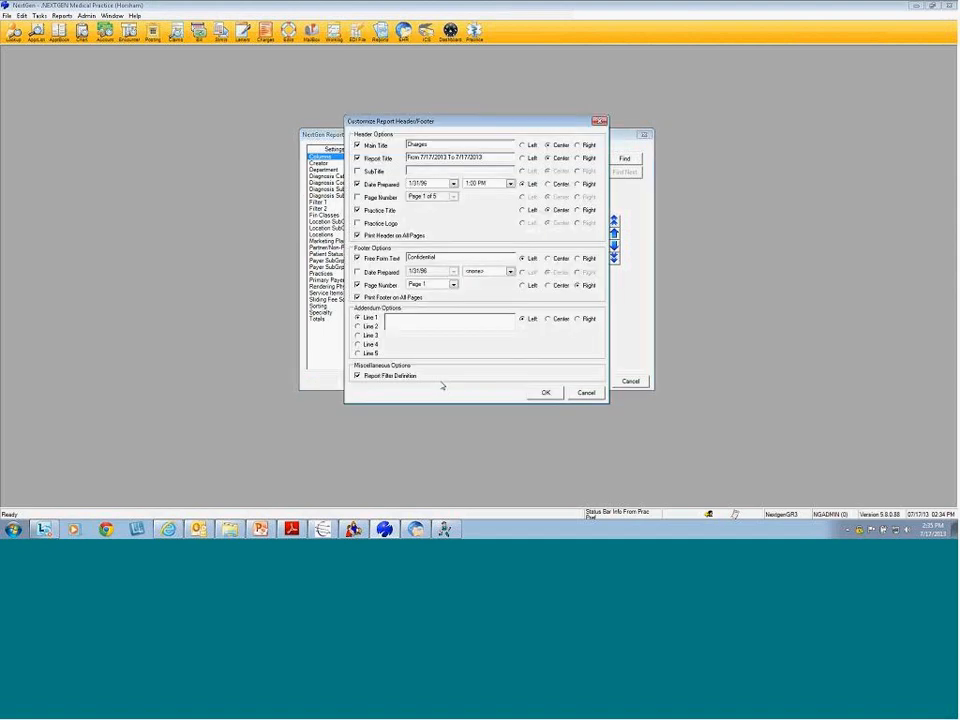
click(588, 392)
click(630, 381)
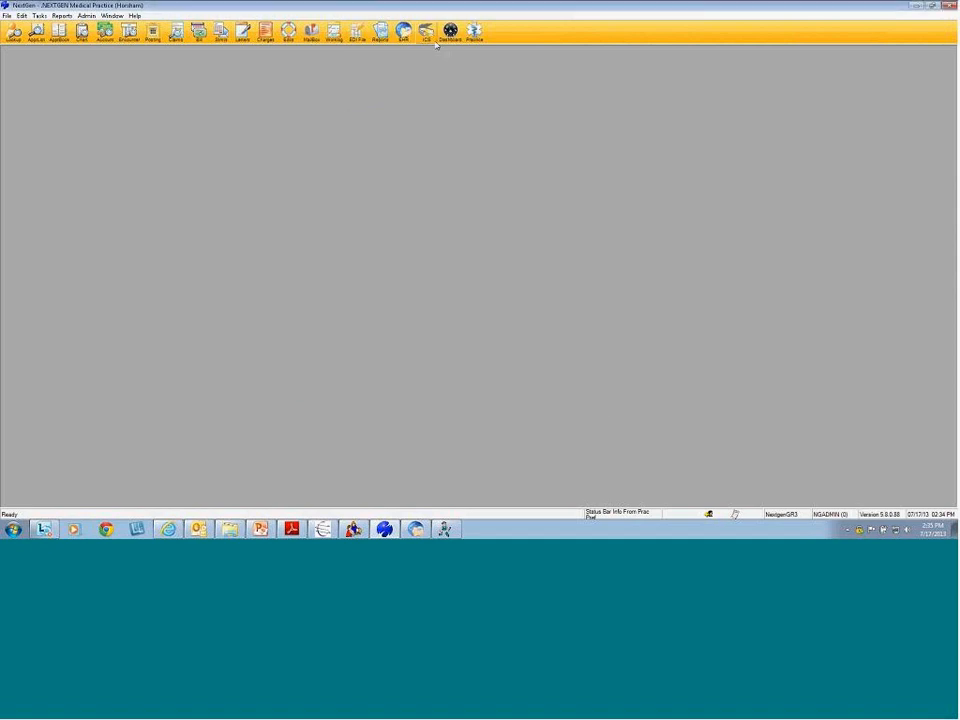
Open the 5.8 MU2 Patient Demographics memorized report's header/footer settings, toggling the report title off and on
click(380, 33)
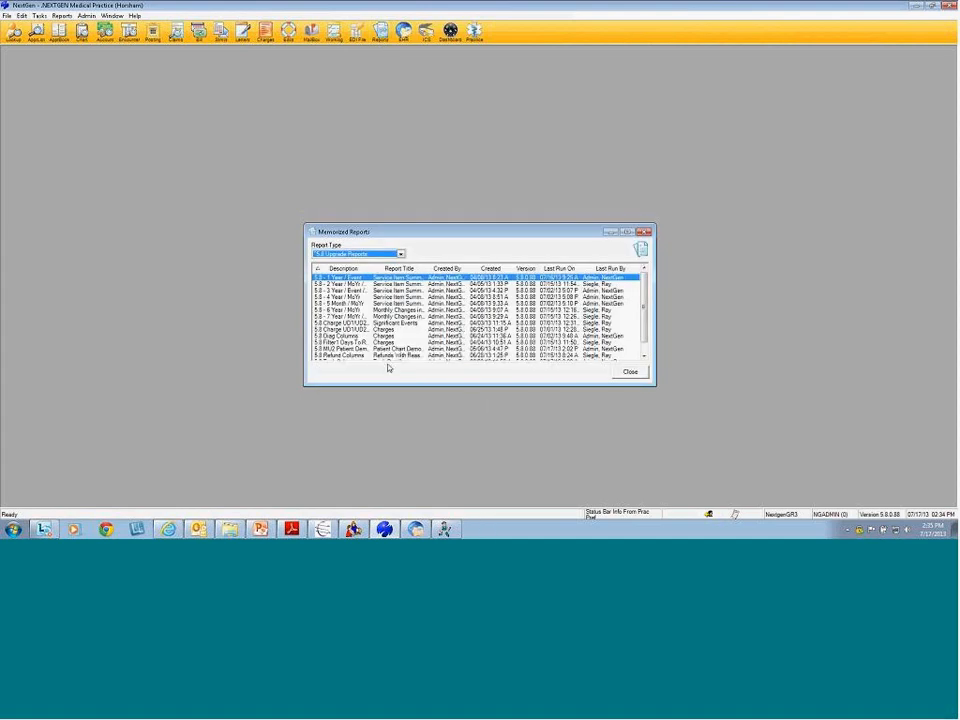
click(358, 349)
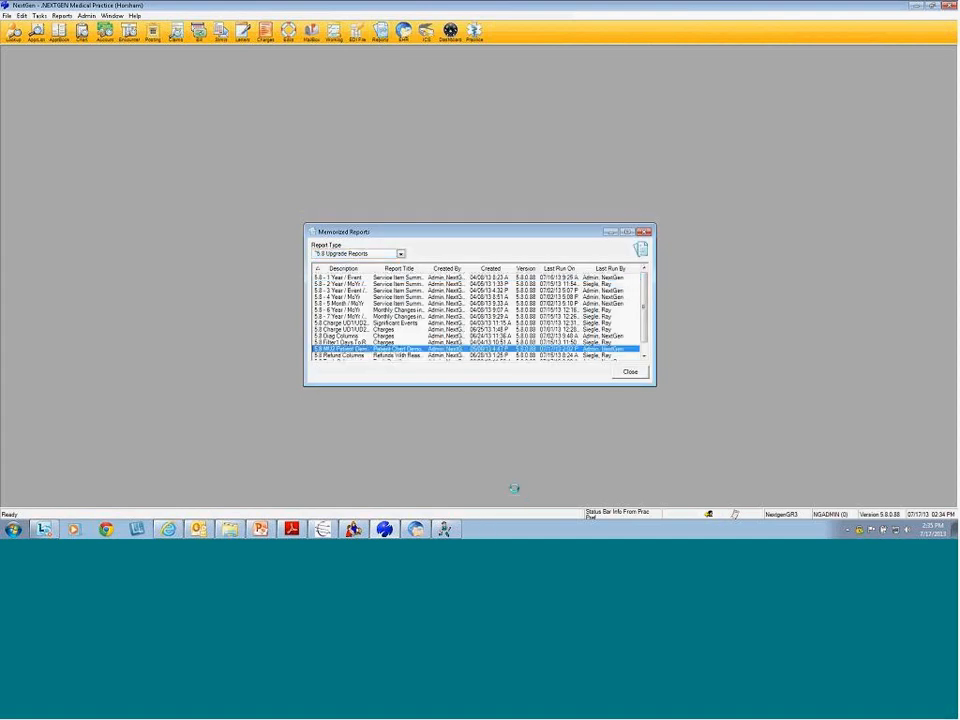
click(440, 381)
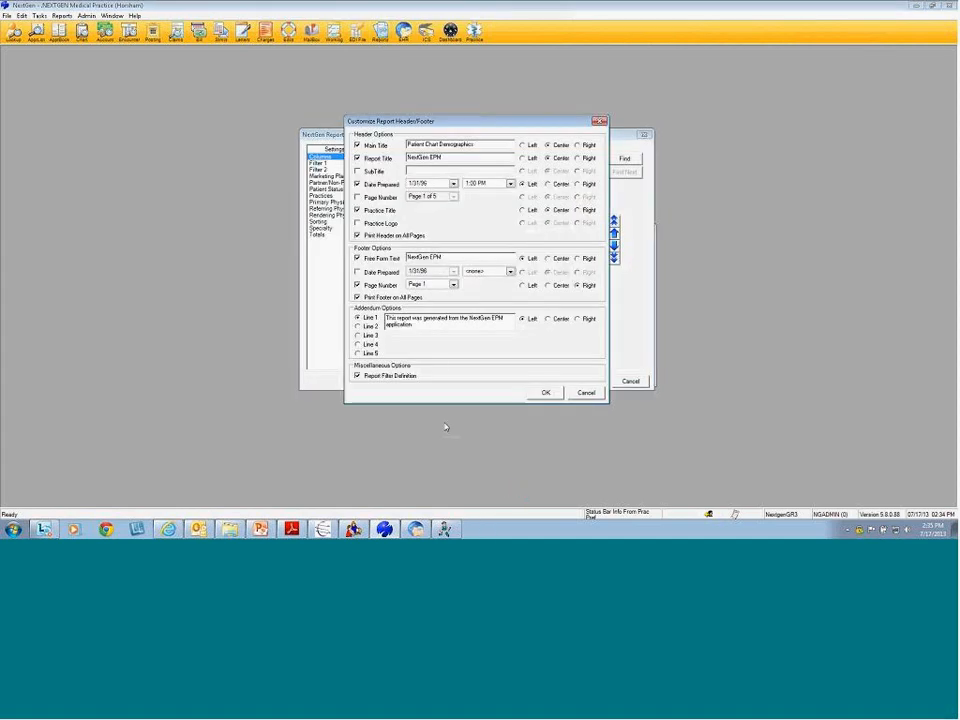
click(357, 159)
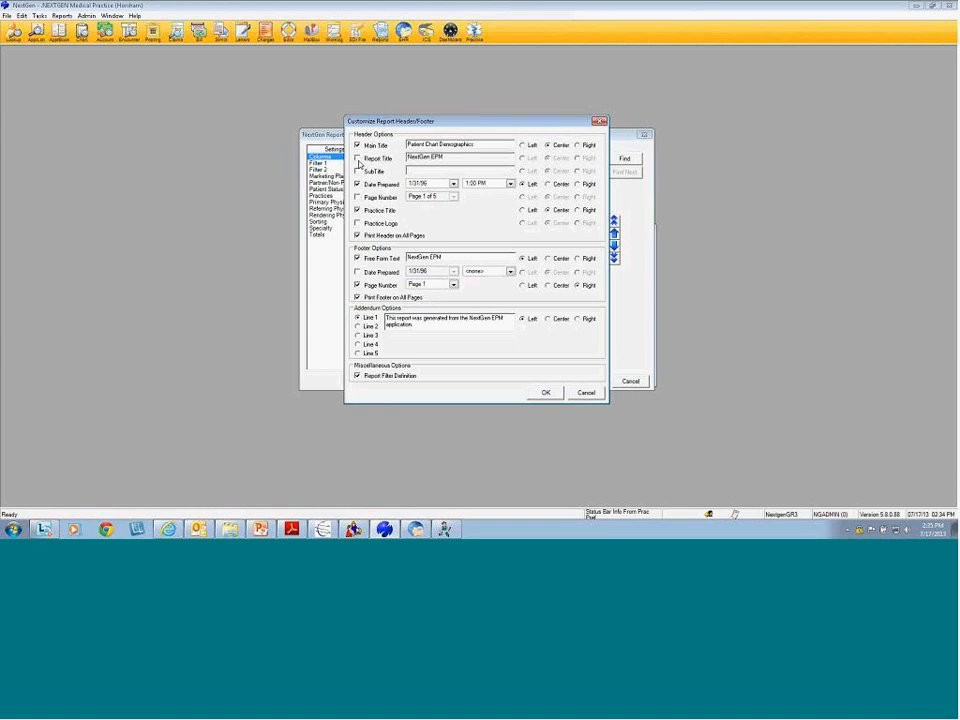
click(357, 159)
Review the NextGen EPM report title, footer text and addendum line, then accept the settings and run the report
drag(458, 155, 352, 232)
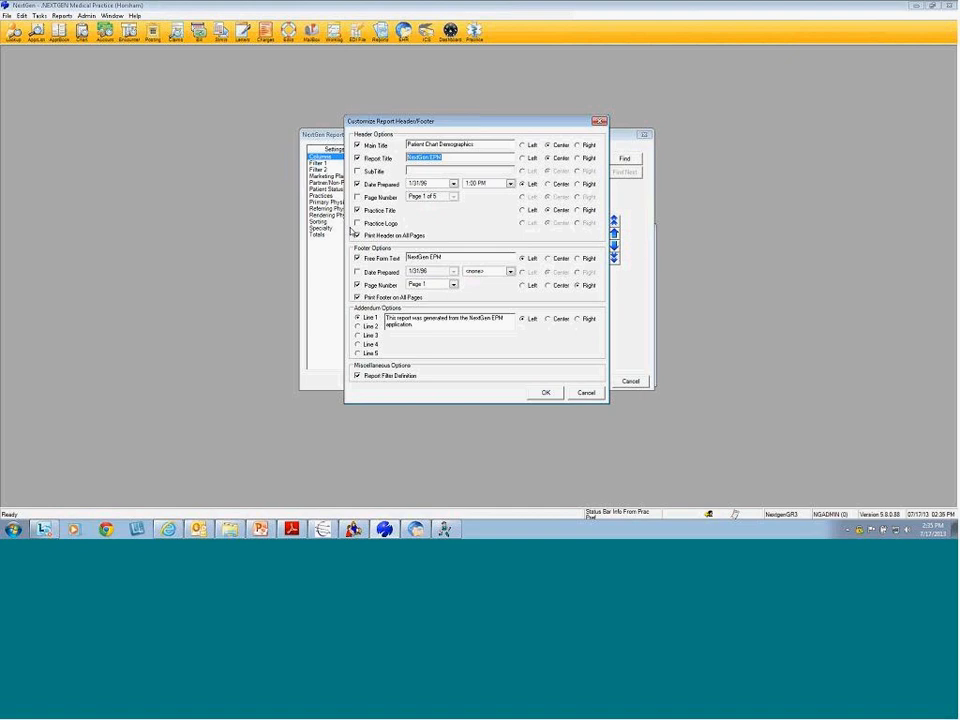
click(357, 259)
drag(456, 259, 408, 262)
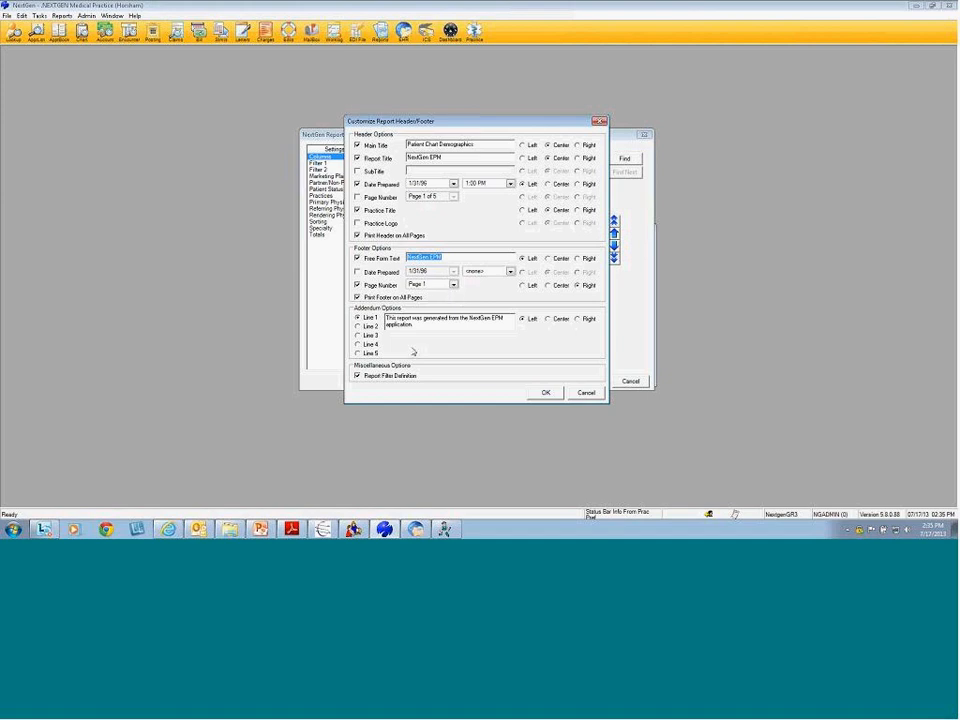
click(359, 319)
drag(420, 328, 376, 318)
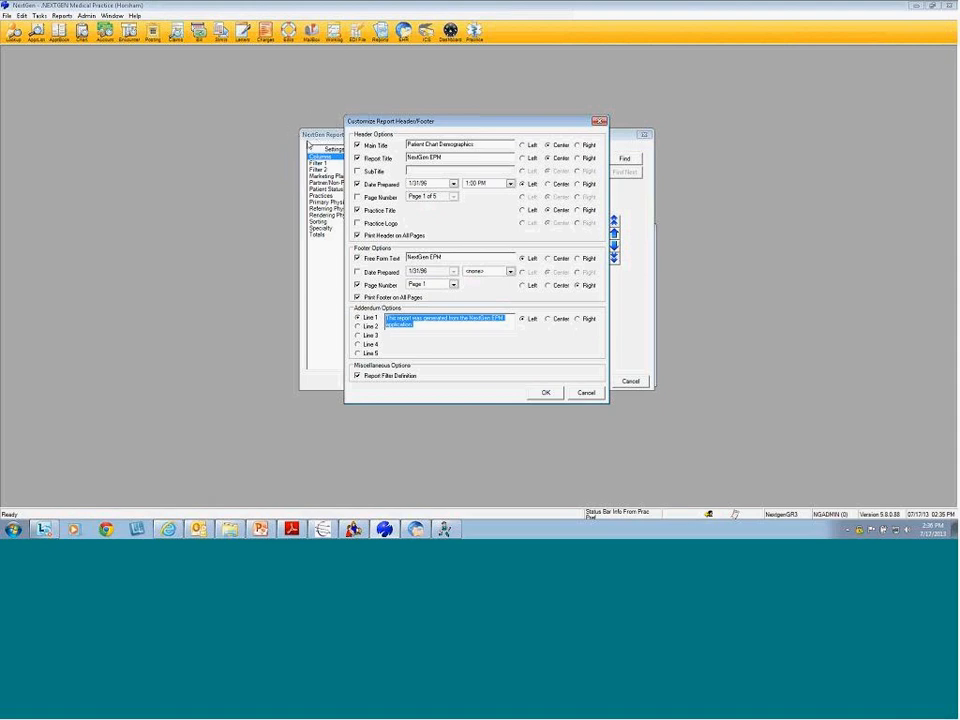
drag(465, 157, 381, 153)
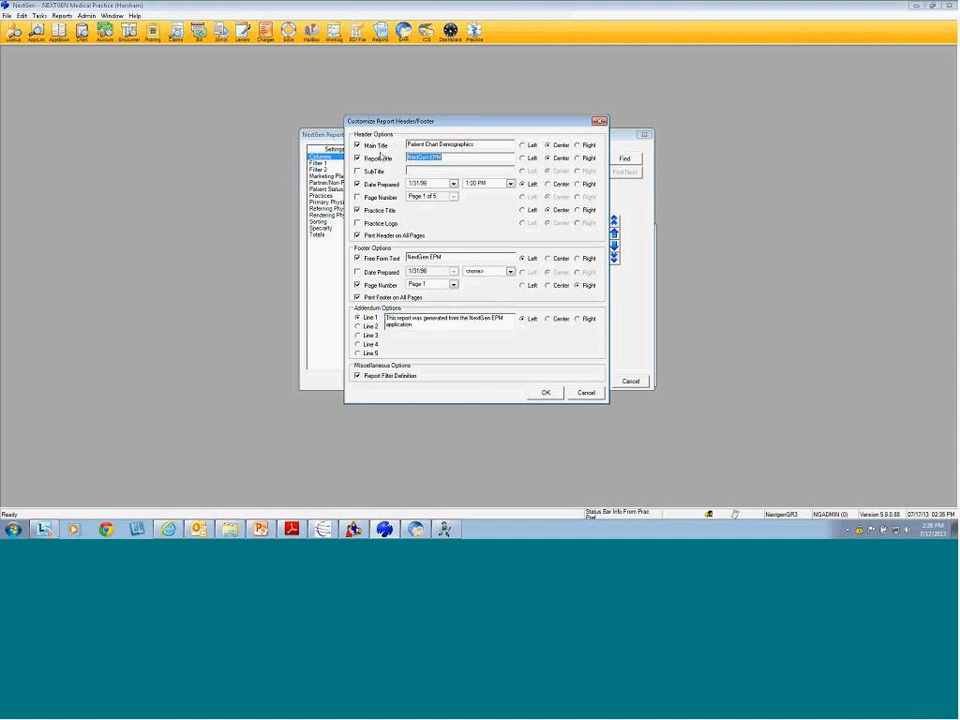
drag(456, 257, 405, 257)
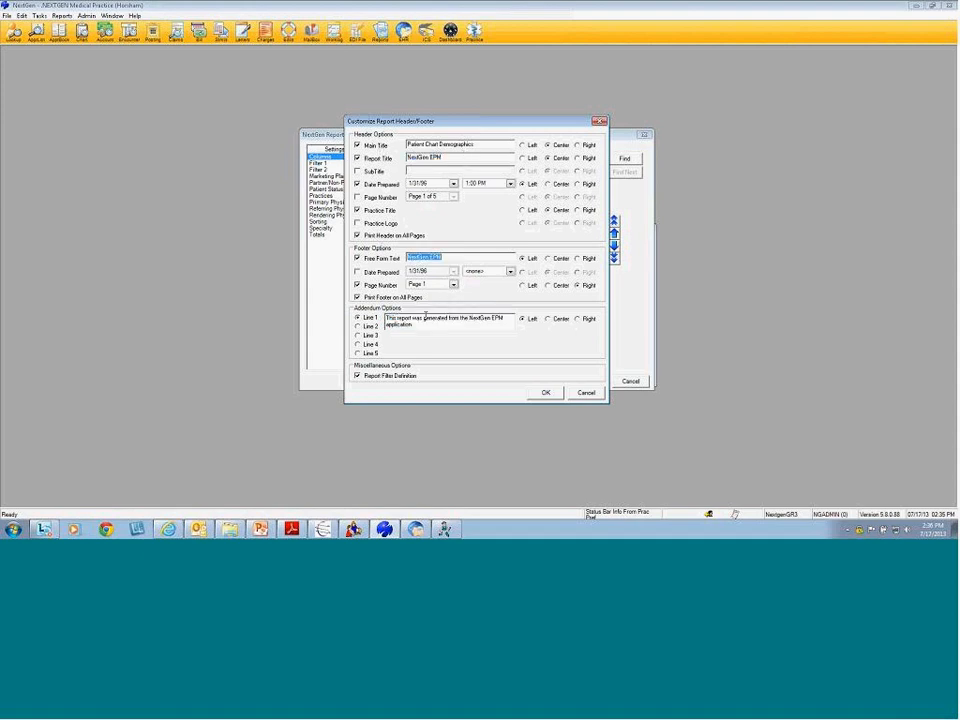
drag(424, 336, 386, 316)
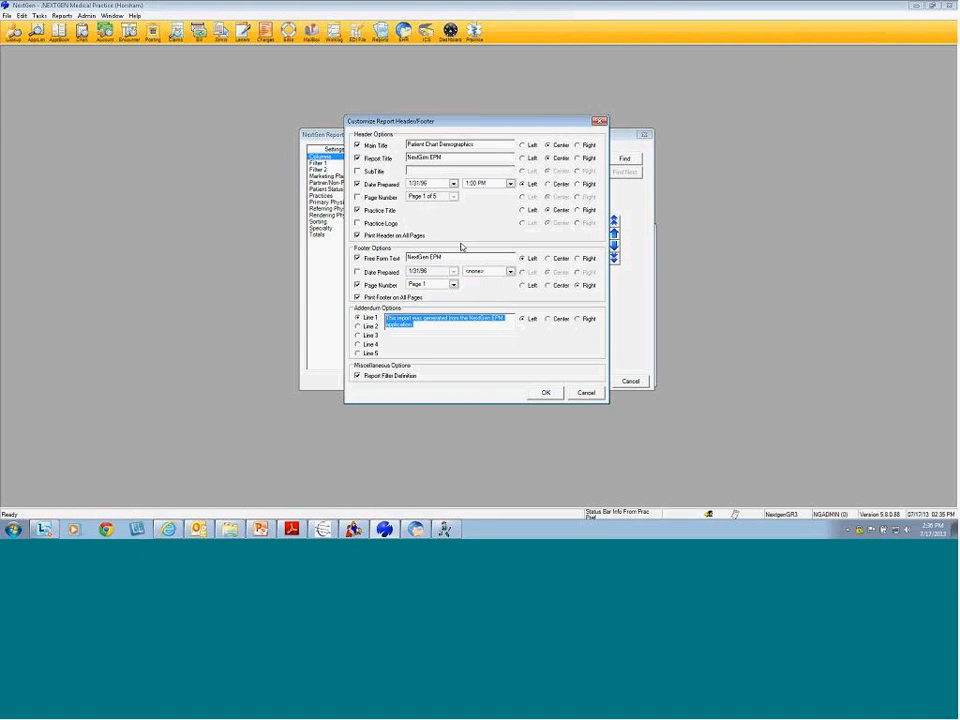
click(458, 259)
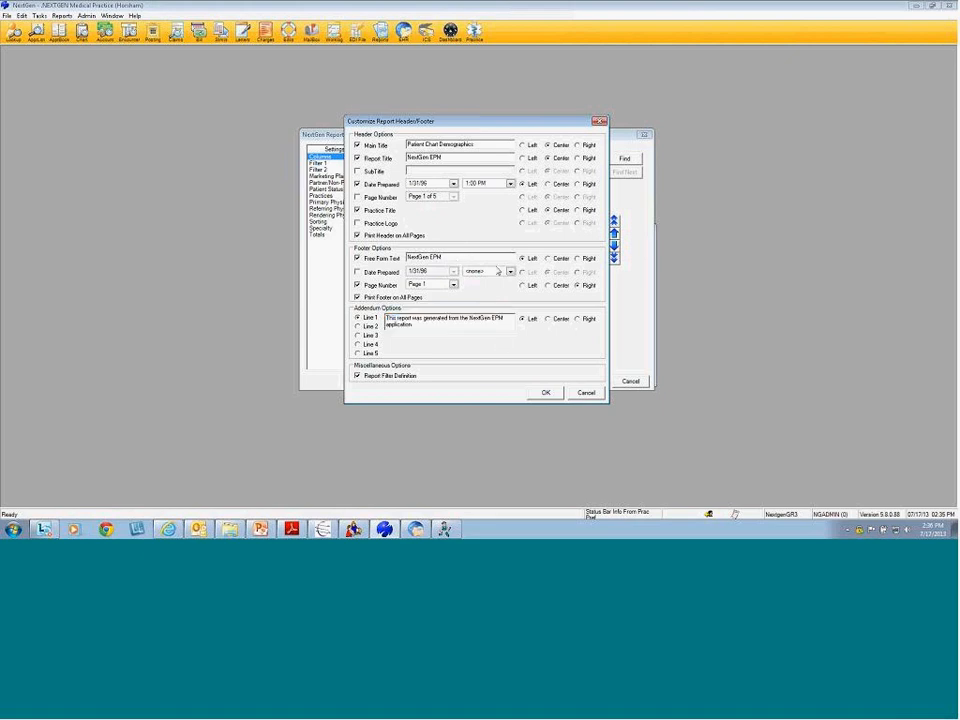
click(546, 392)
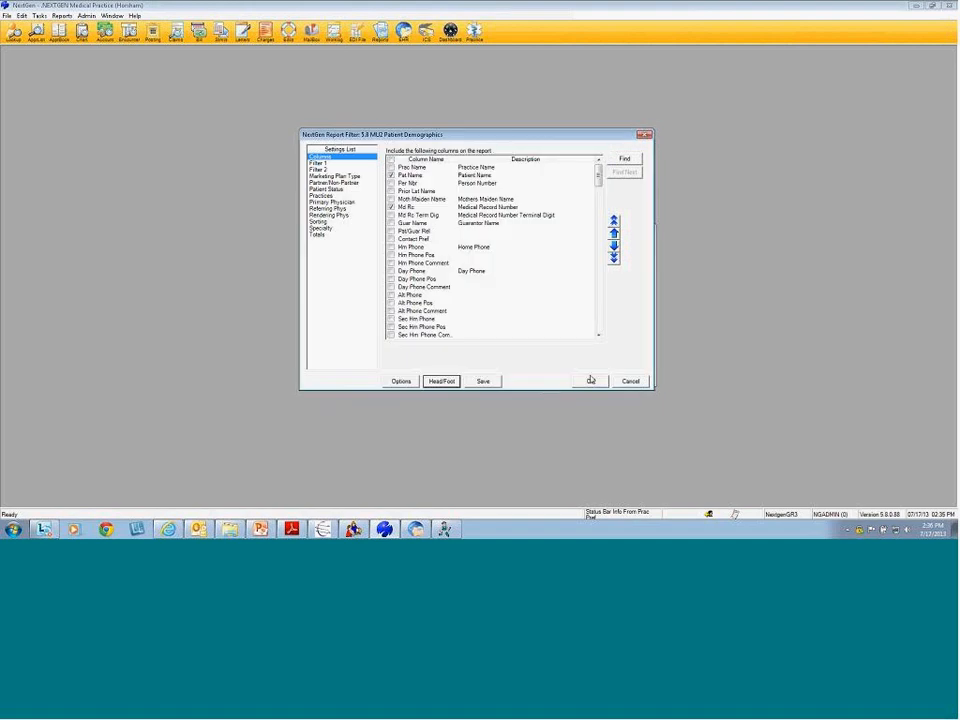
click(590, 381)
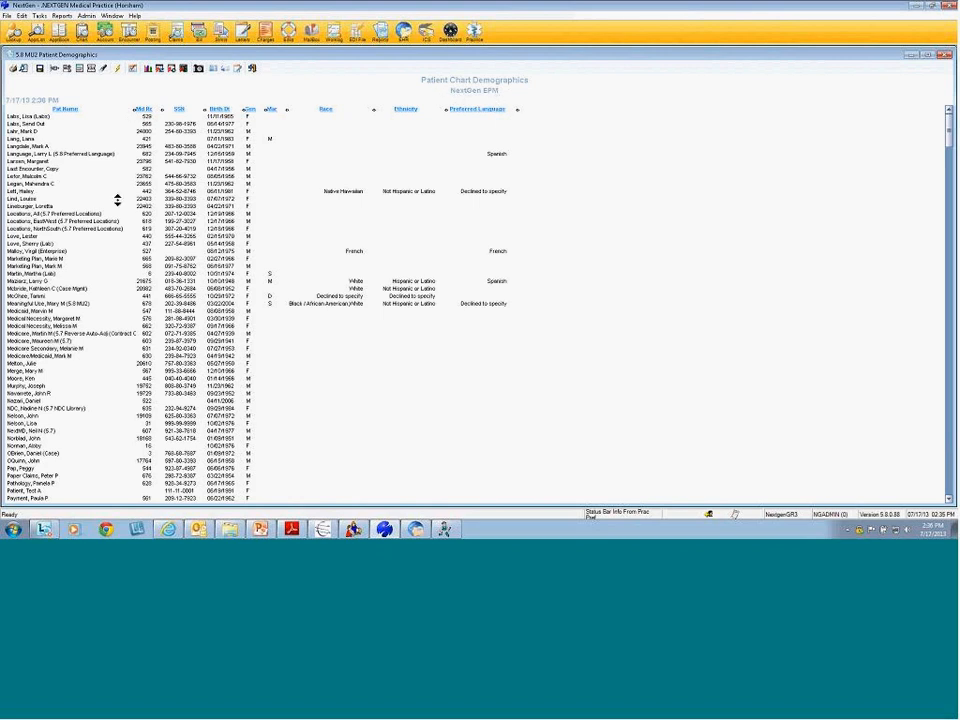
Preview the report's last page at 75% to check its NextGen EPM footer
click(24, 69)
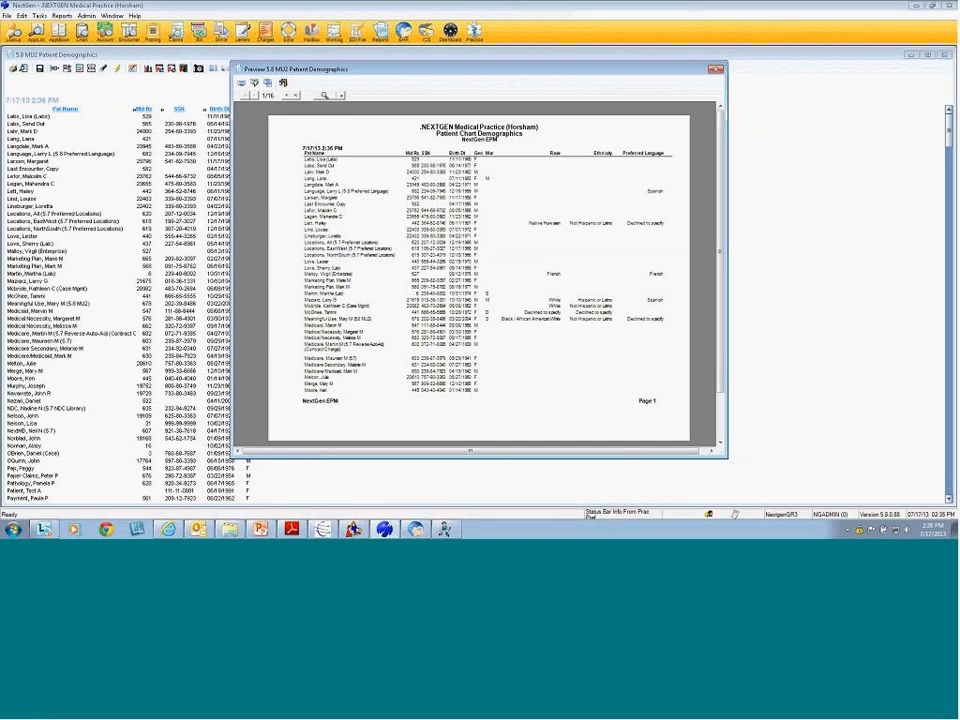
click(296, 97)
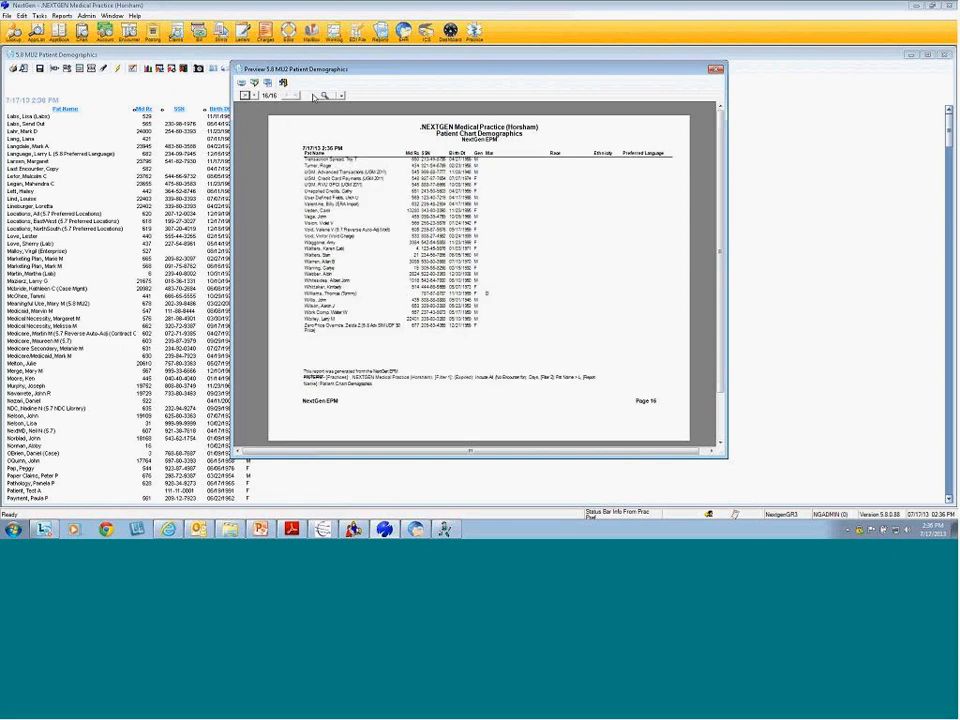
click(341, 96)
click(381, 172)
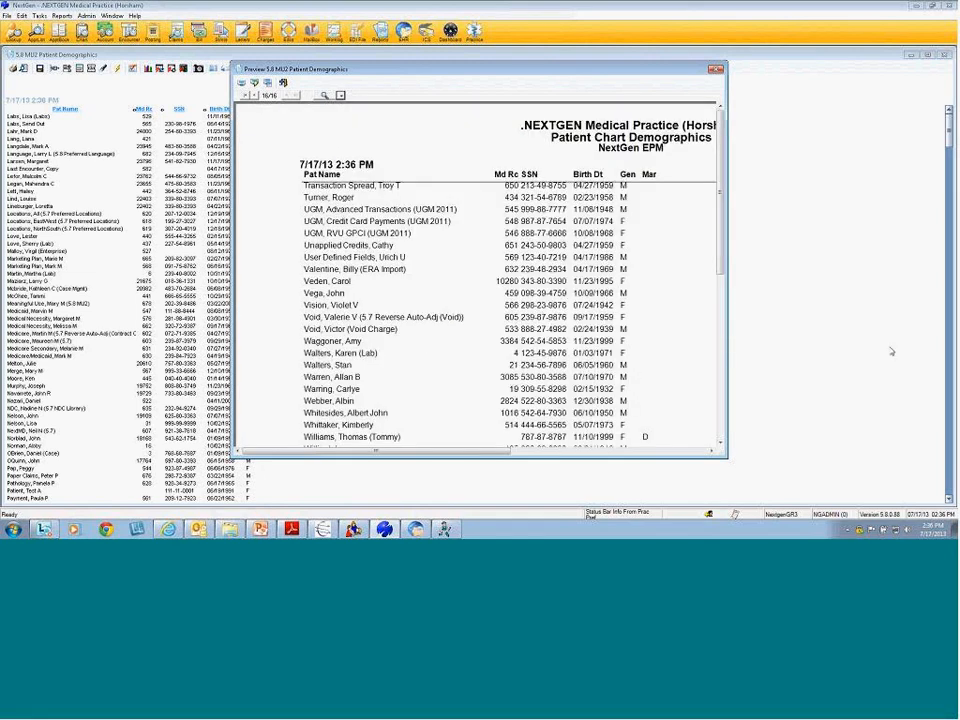
click(793, 49)
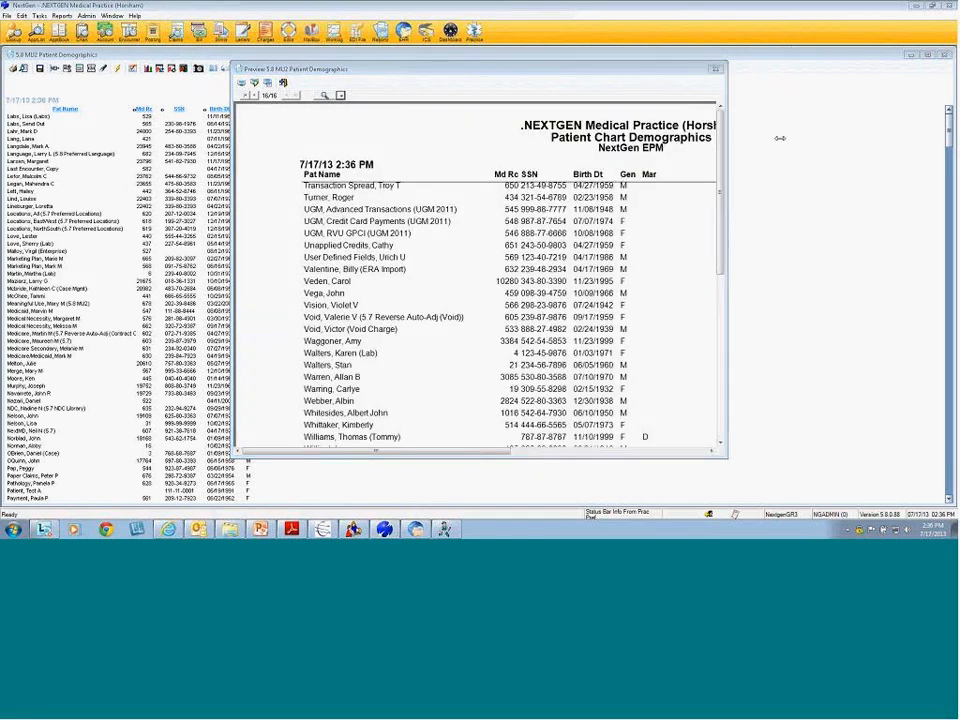
click(712, 375)
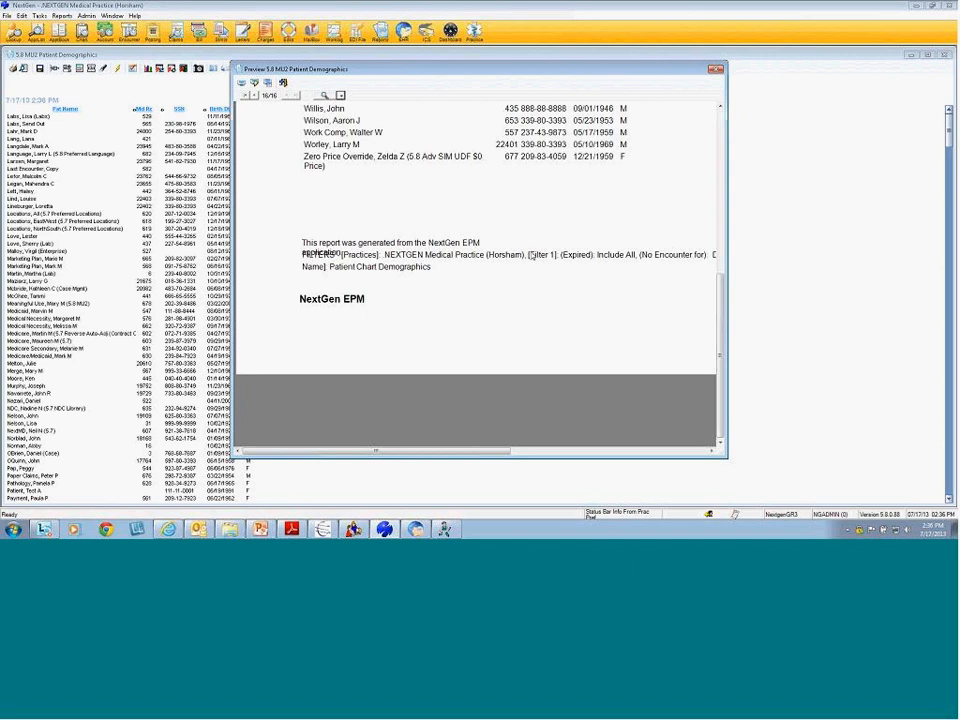
Close the print preview, the Patient Chart Demographics report and the Memorized Reports list
click(716, 70)
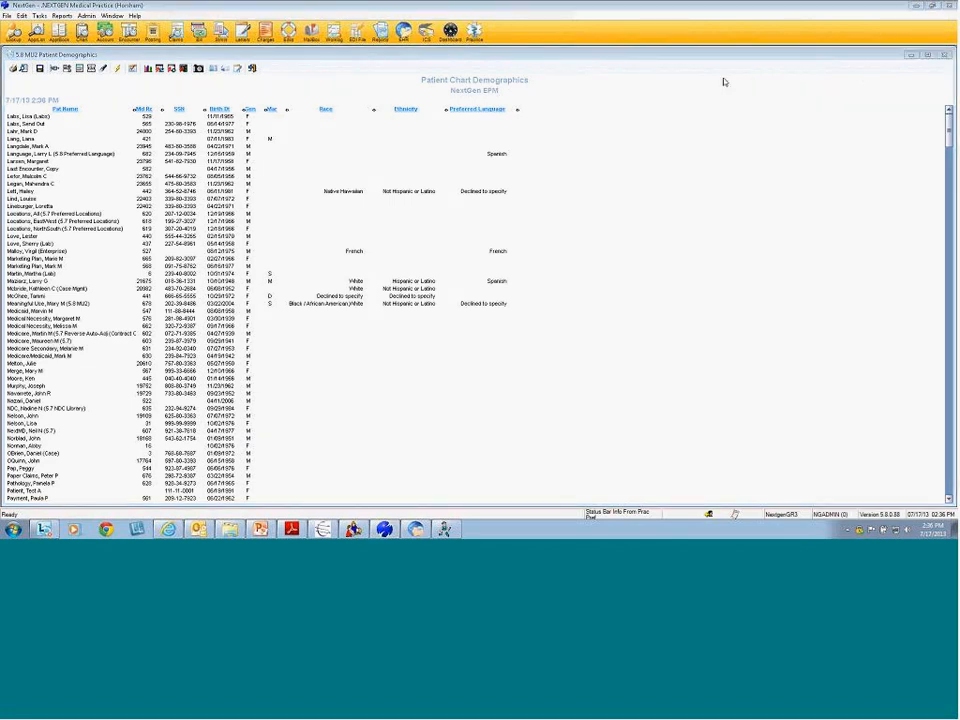
click(942, 60)
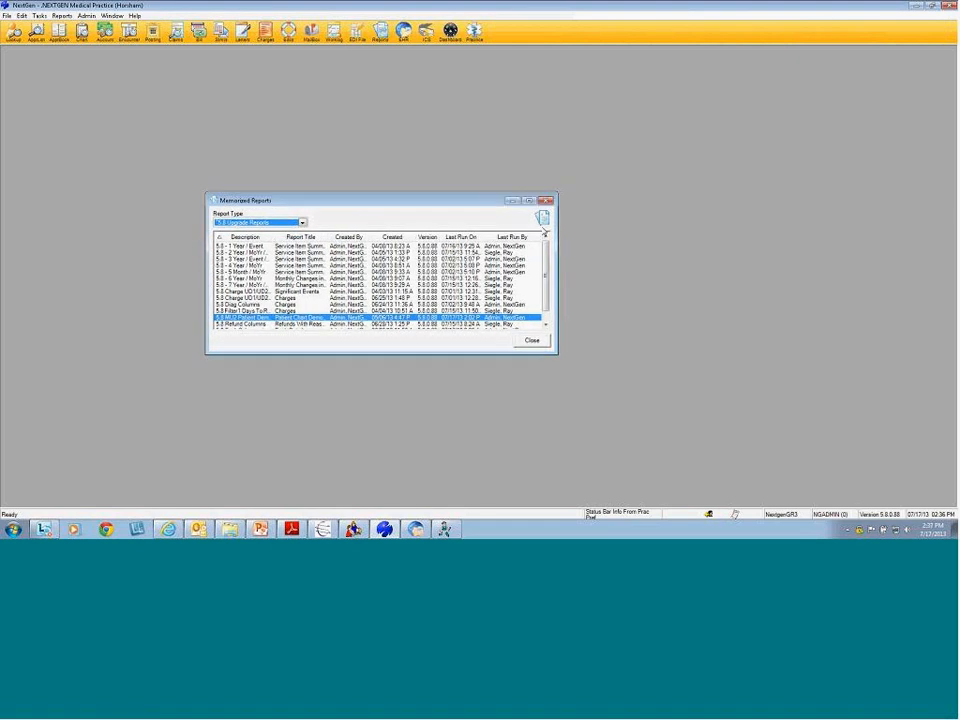
click(547, 201)
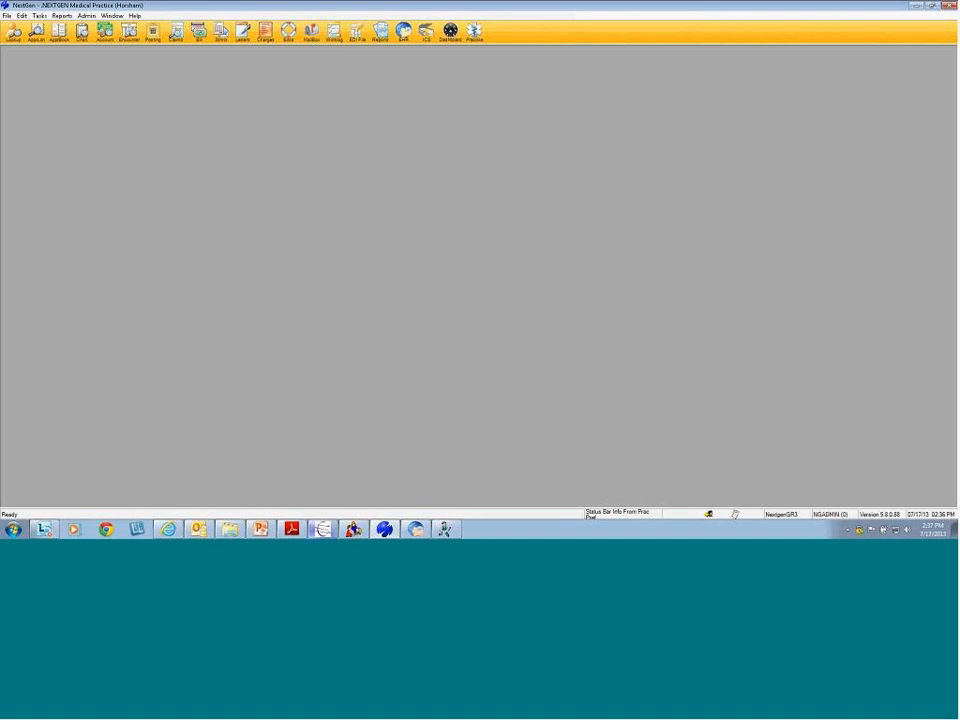
Advance the PDF guide two pages to page 53 and highlight the NextGen® Advanced Audit name
click(291, 529)
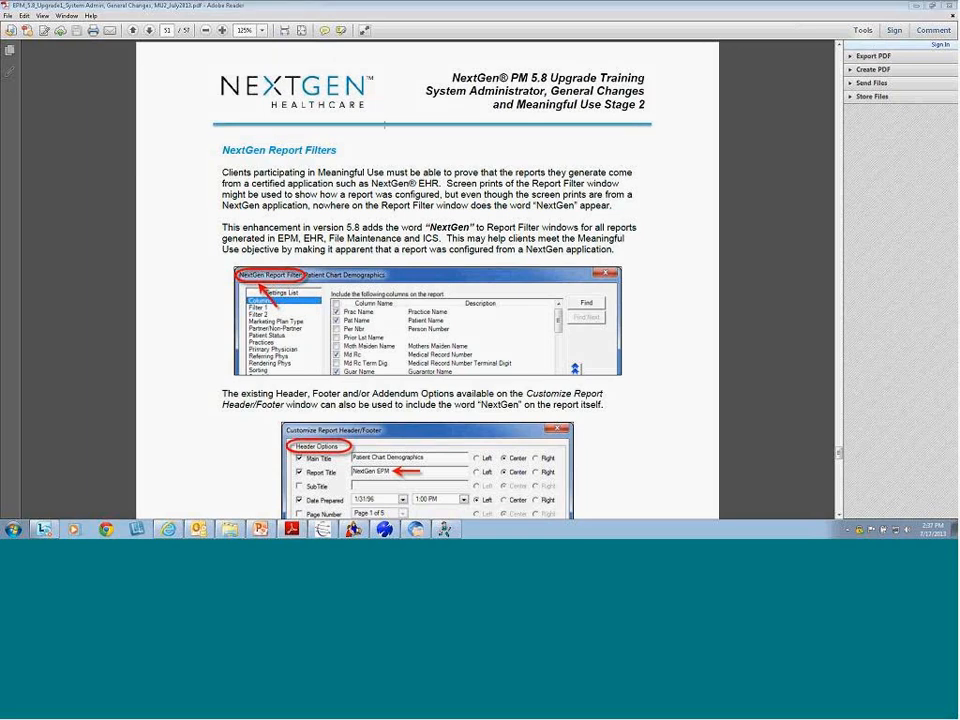
click(149, 31)
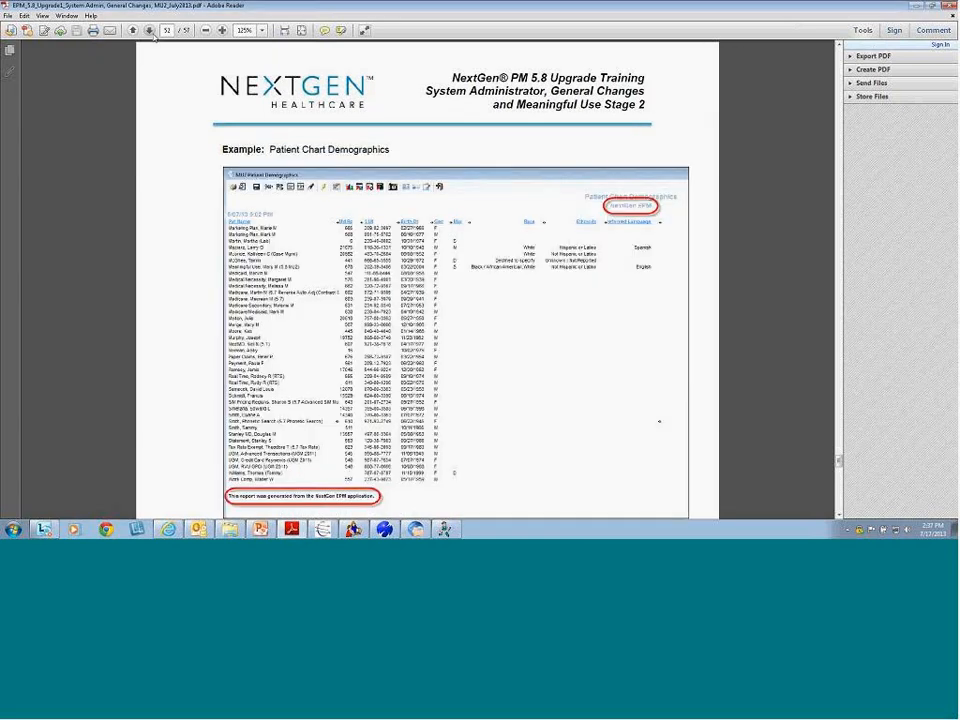
click(149, 31)
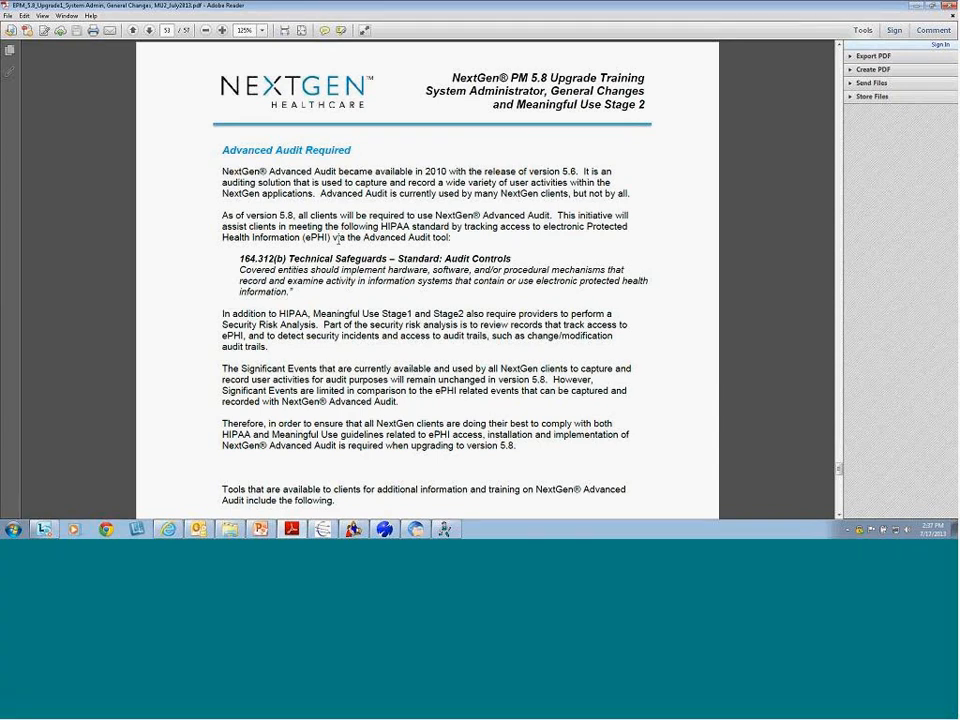
drag(221, 171, 339, 170)
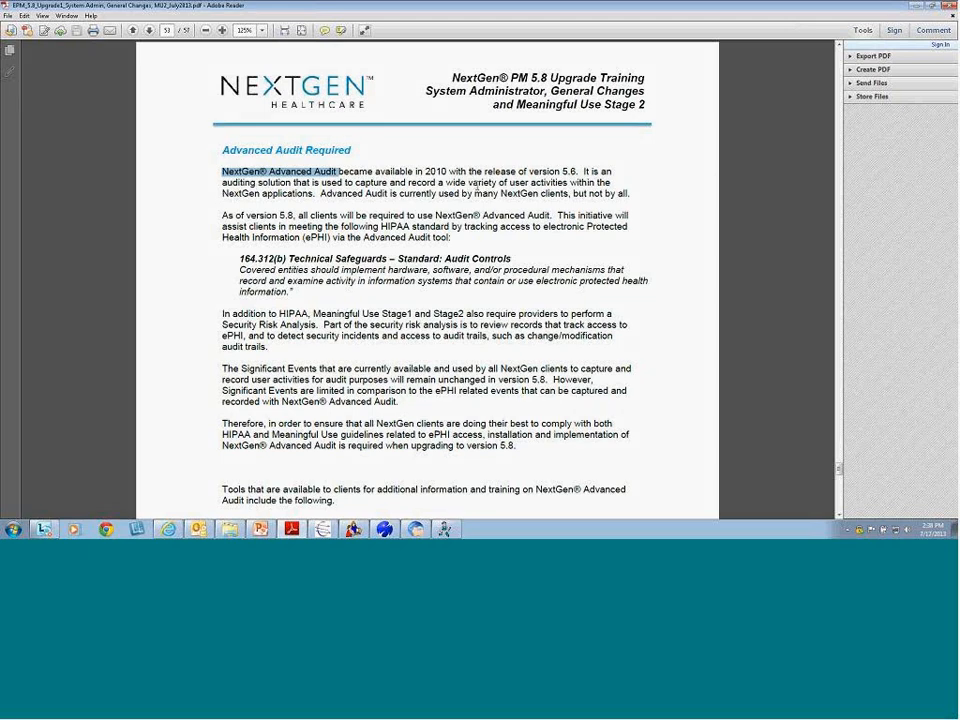
click(250, 198)
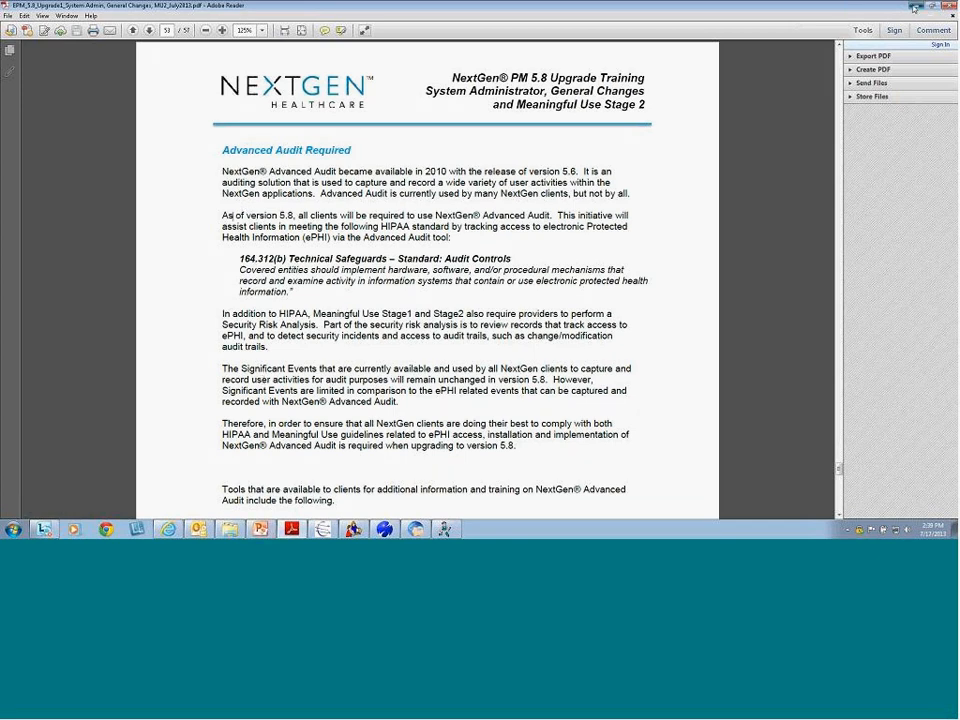
Switch from the Advanced Audit training PDF to the NextGen Enterprise PM window
key(alt+Tab)
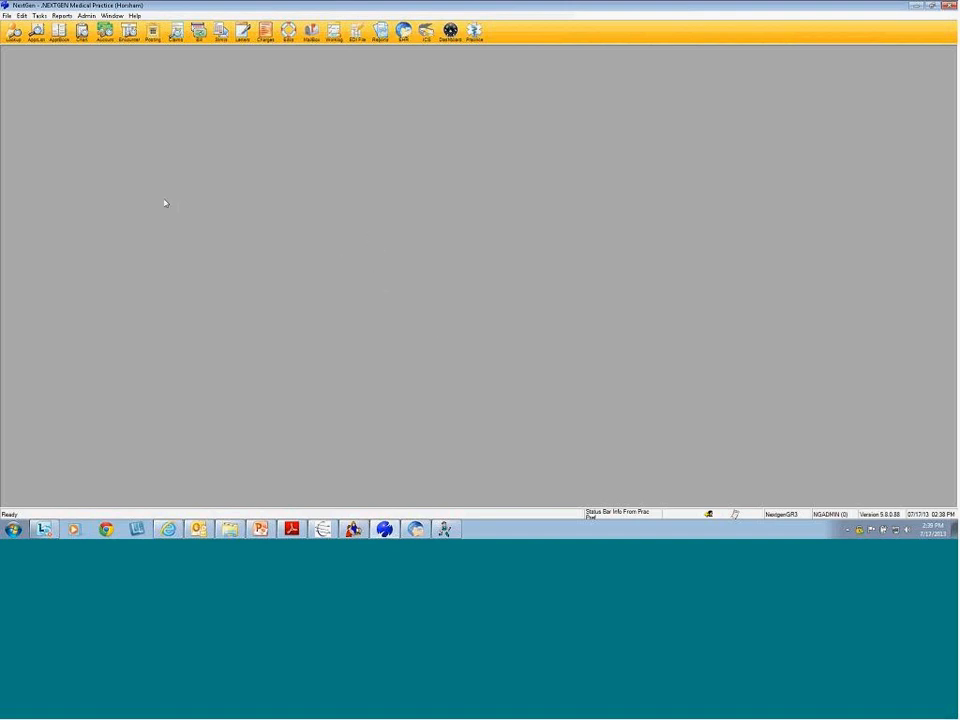
click(87, 17)
mouse_move(101, 41)
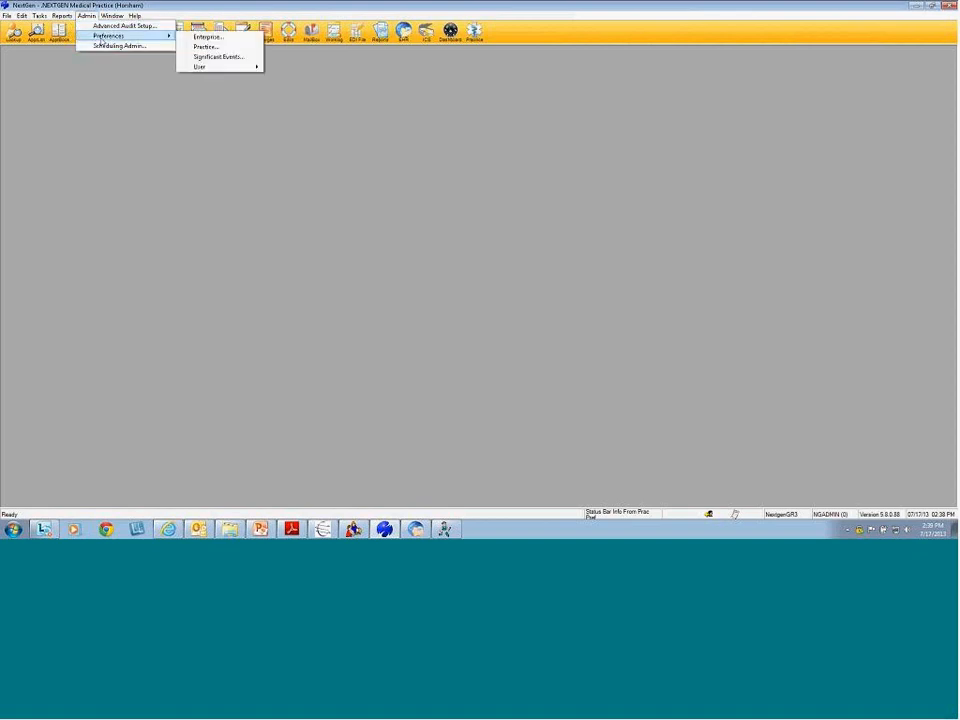
click(237, 60)
drag(565, 214, 564, 242)
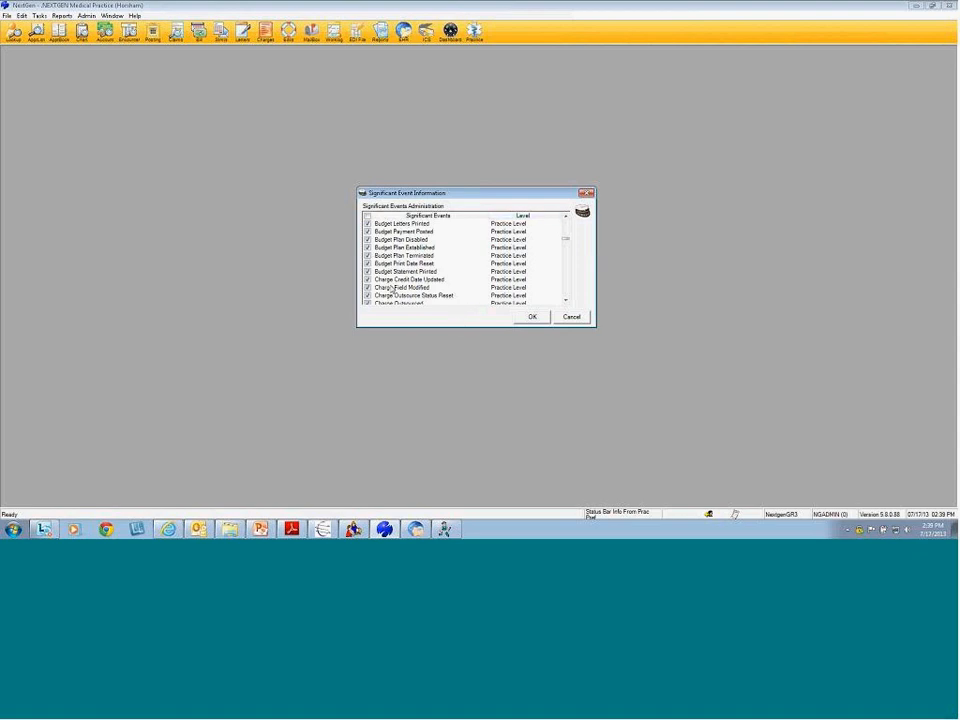
click(396, 289)
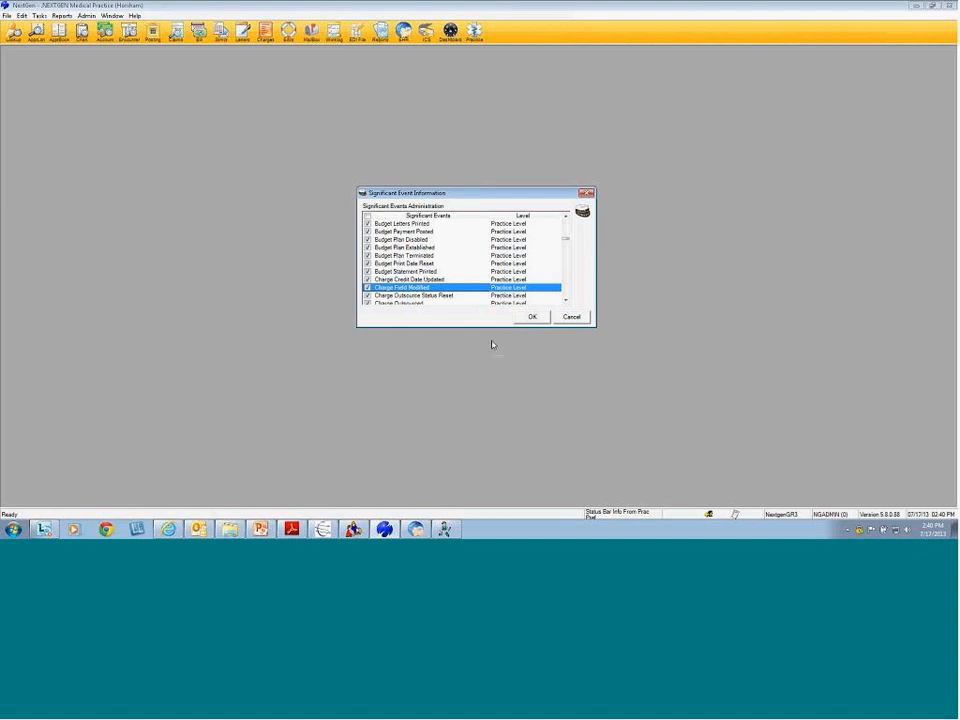
click(573, 317)
Open the last accessed patient's chart via Access Previous Patient and show its Clinical History/Notes
click(82, 32)
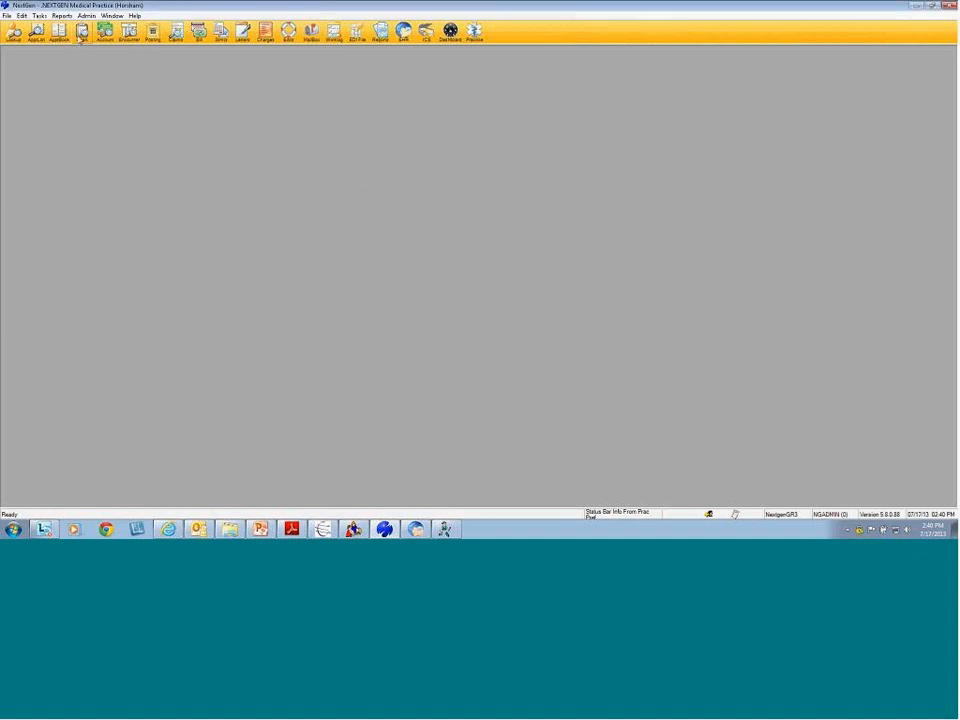
click(379, 253)
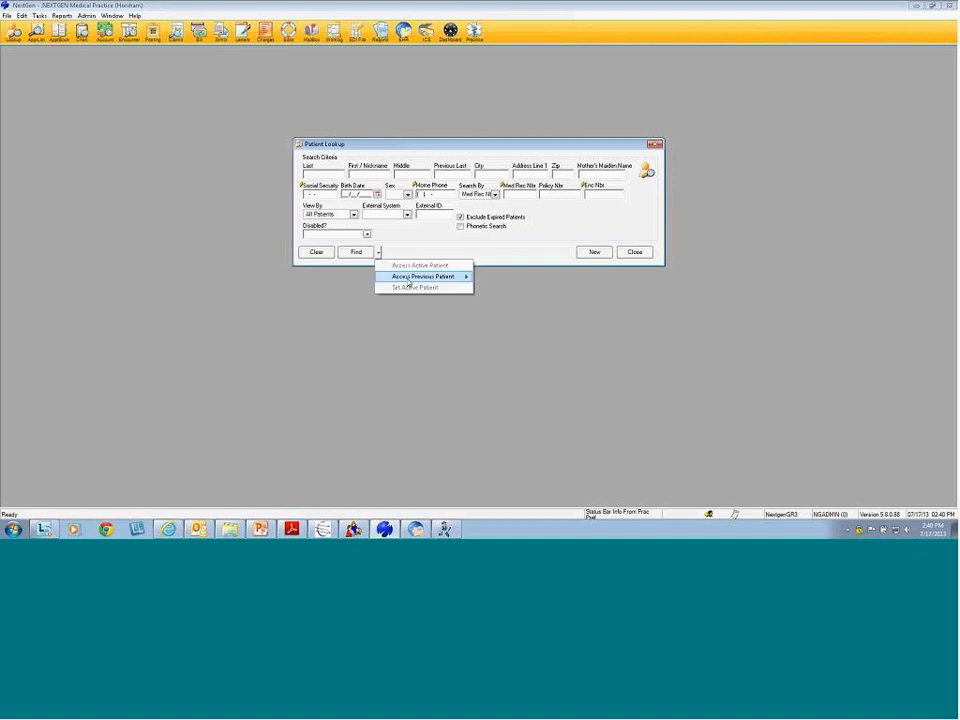
mouse_move(424, 276)
click(510, 276)
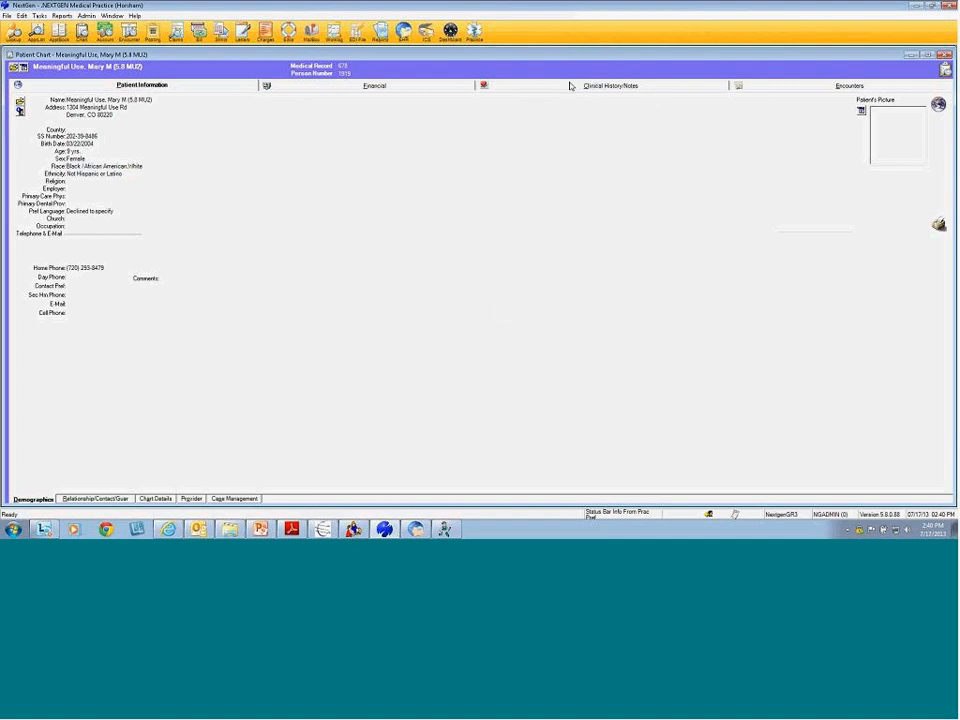
click(629, 91)
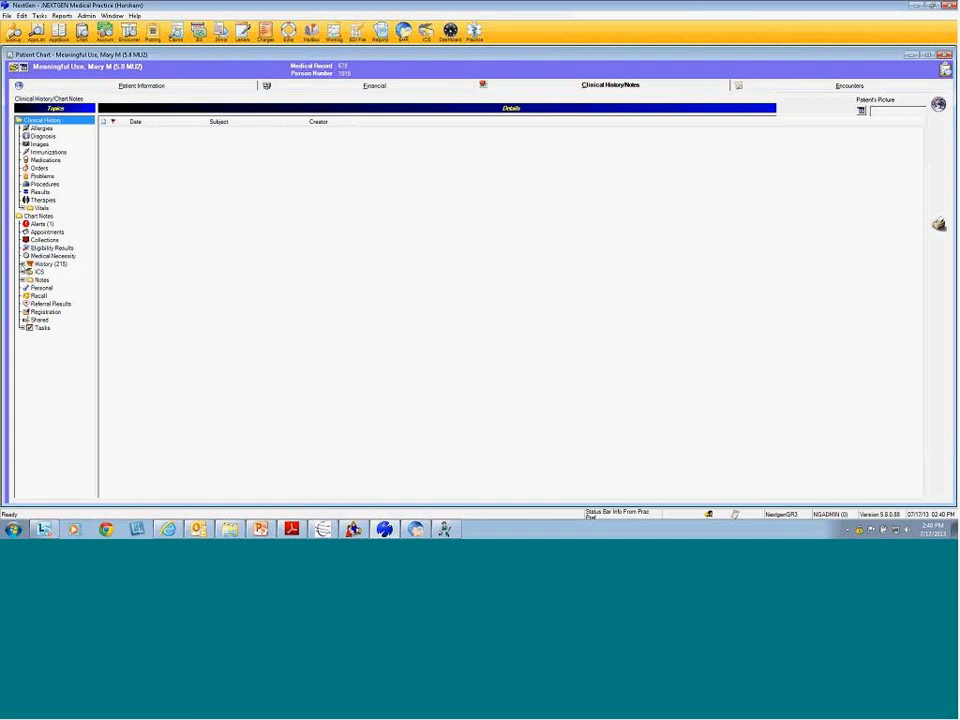
Expand History (218), list the Chart access log, and inspect the 07/16/2013 entries
click(27, 265)
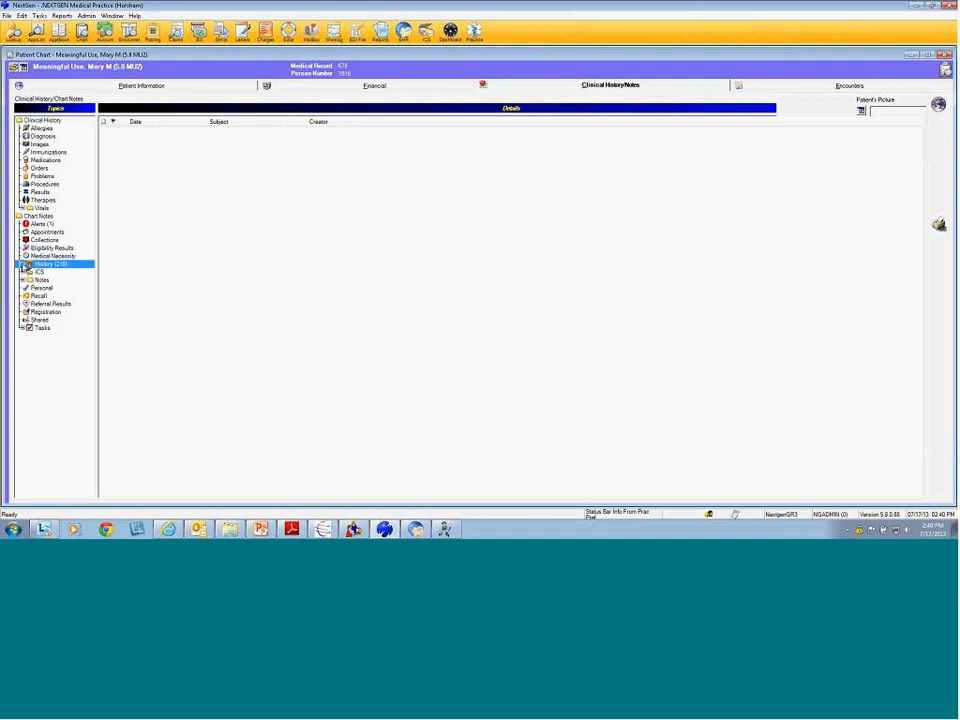
click(24, 265)
click(43, 282)
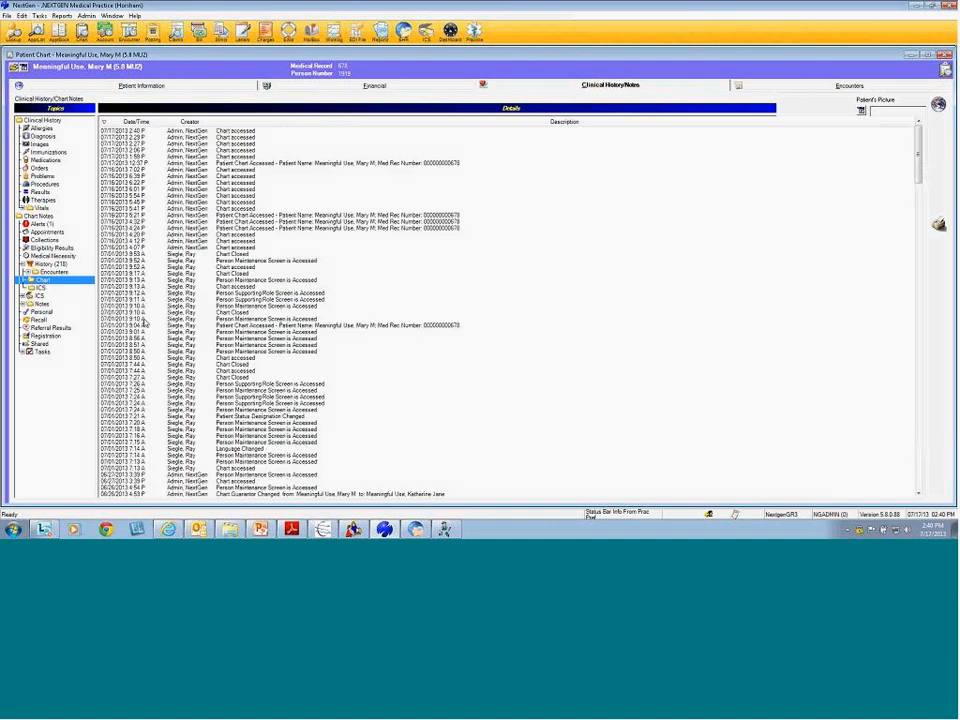
click(111, 245)
click(113, 241)
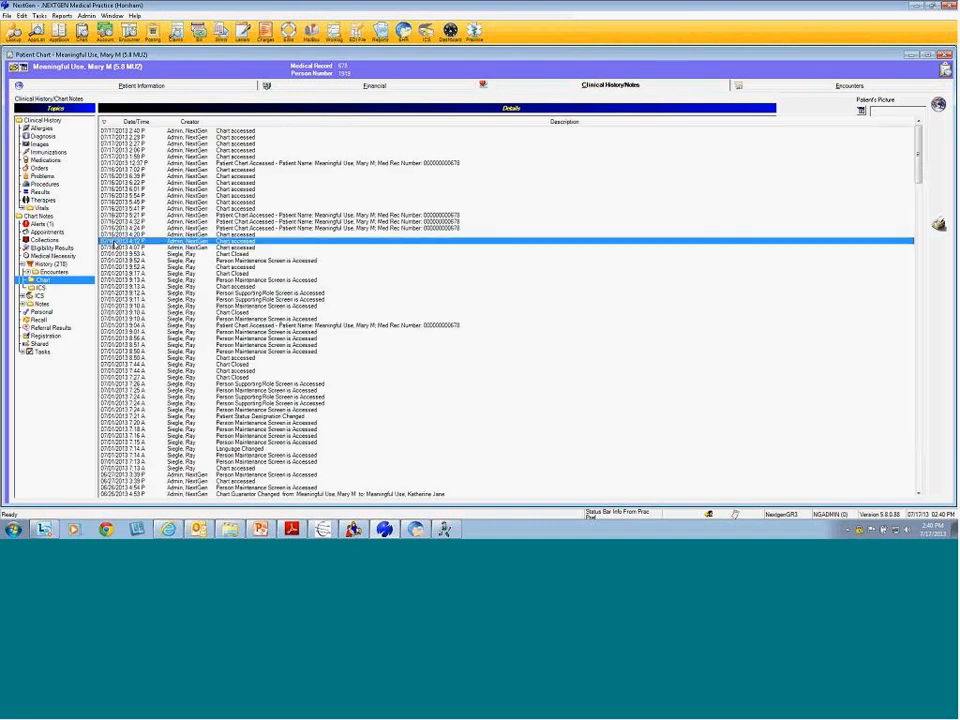
click(113, 235)
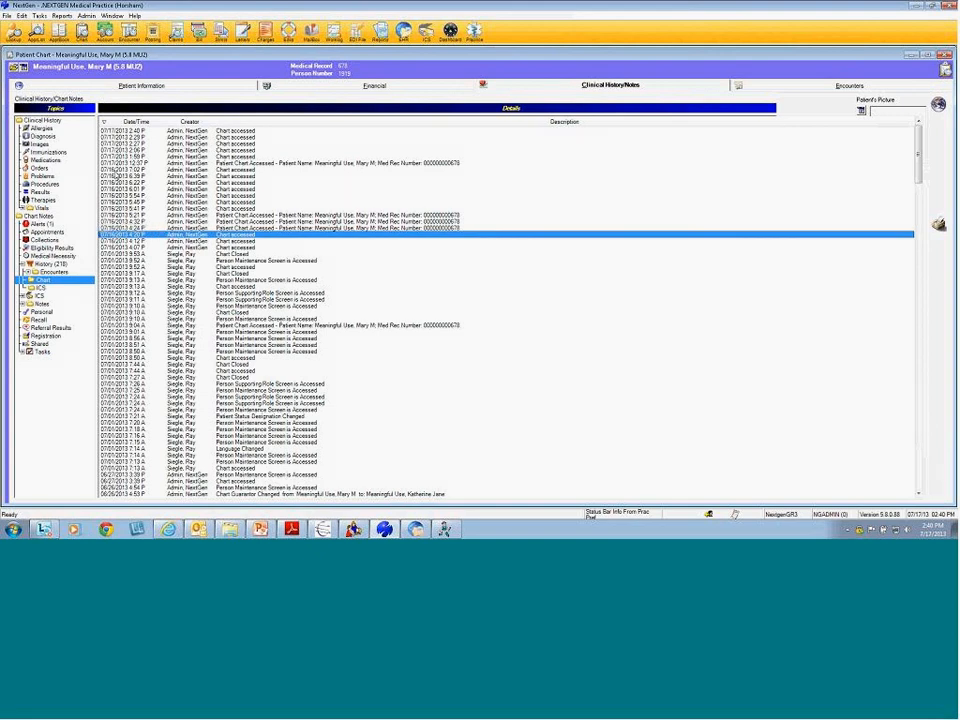
Review the 07/17/2013 and 07/01/2013 entries, including Chart Closed and Person Maintenance Screen
click(118, 157)
click(118, 150)
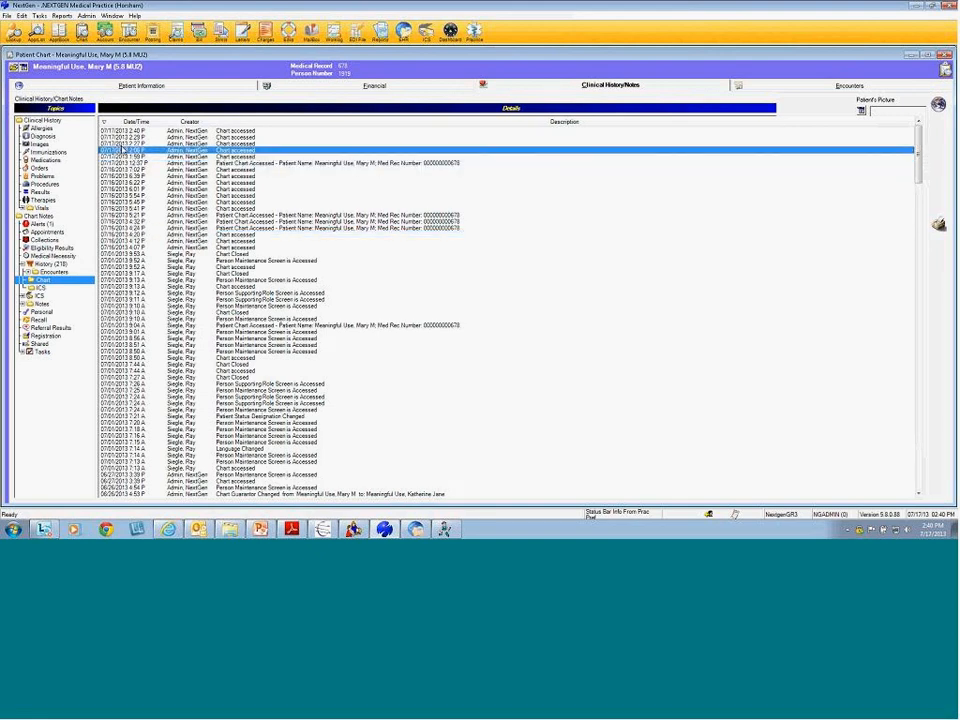
click(118, 137)
click(229, 158)
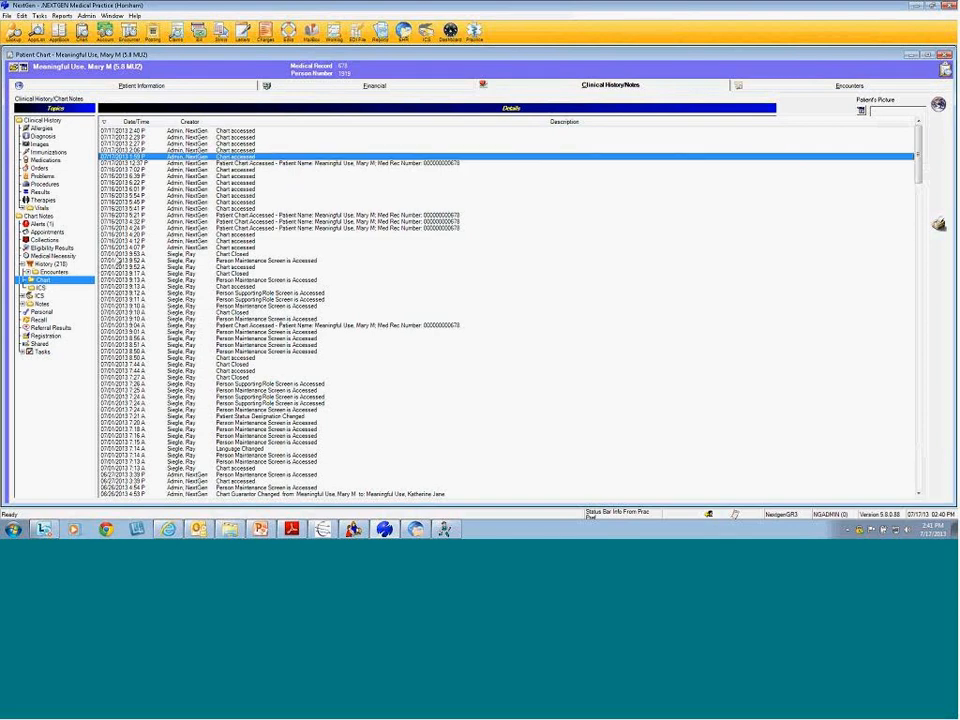
click(189, 255)
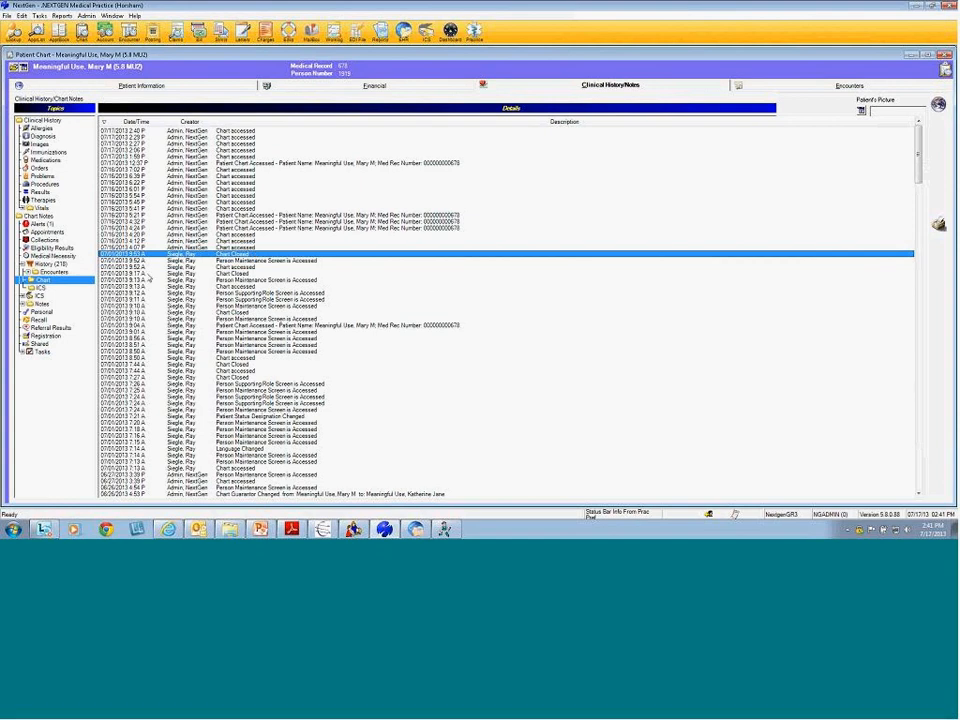
click(168, 280)
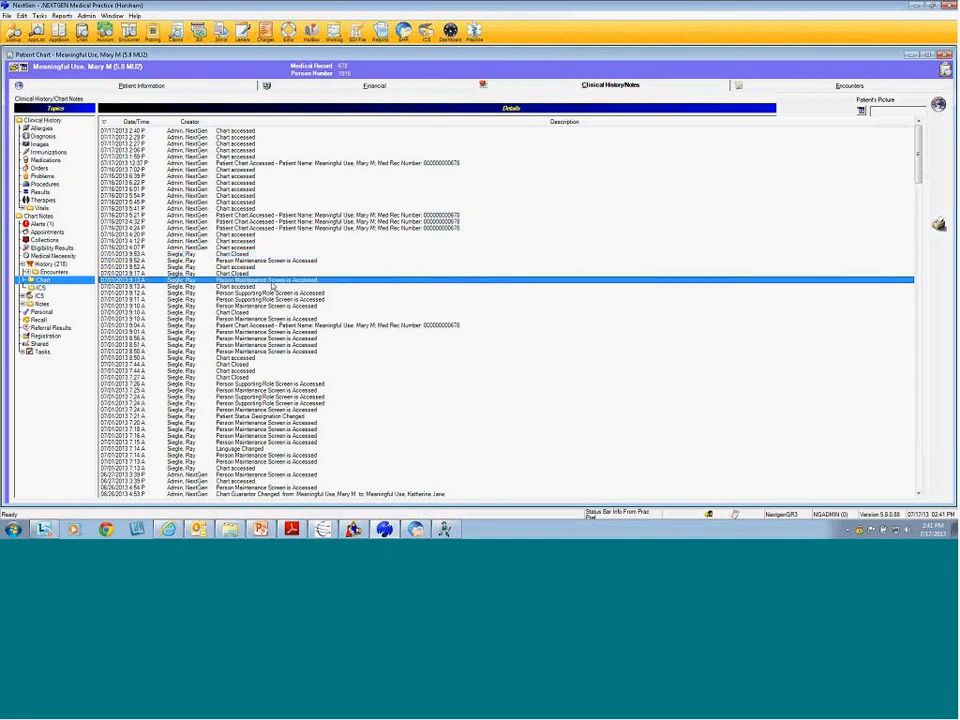
click(276, 319)
click(268, 390)
click(343, 437)
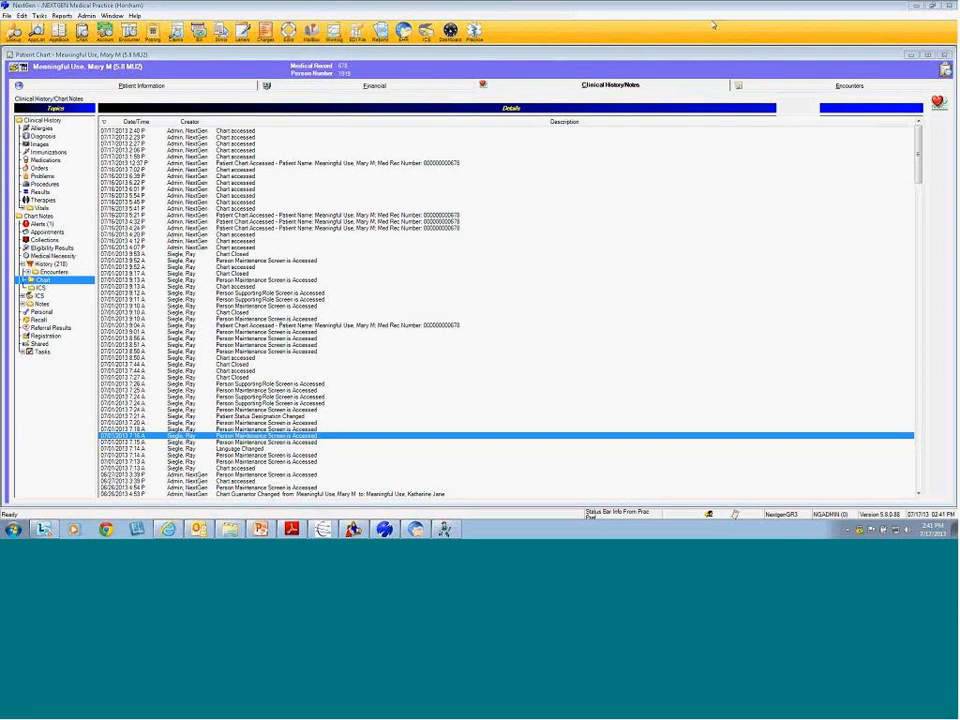
Close the patient chart and open Admin > Preferences > Significant Events
key(ctrl+F4)
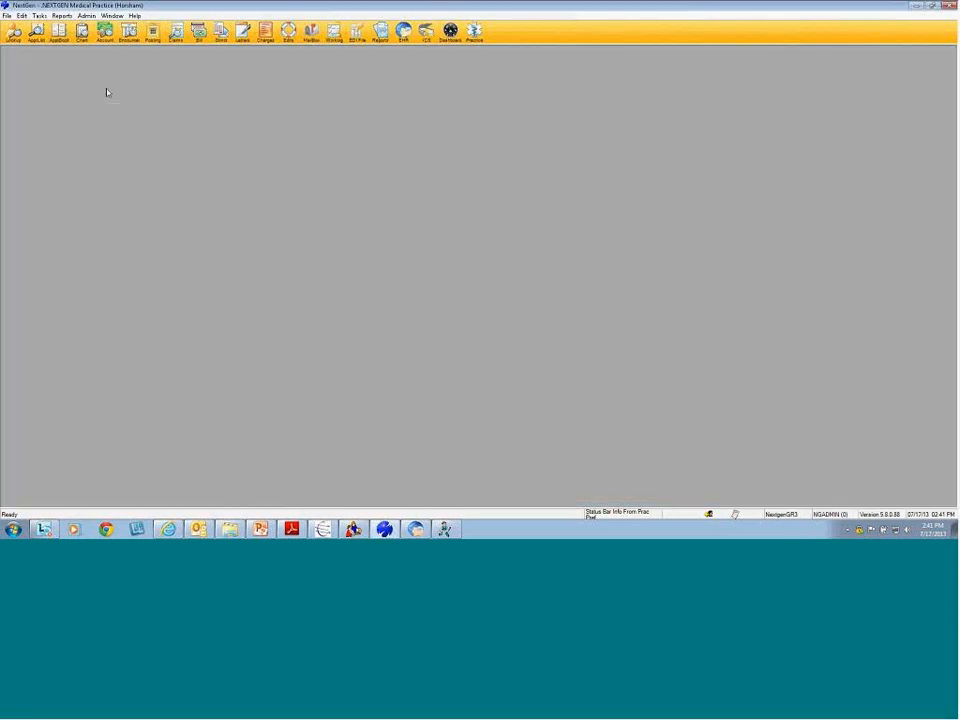
click(86, 16)
mouse_move(120, 35)
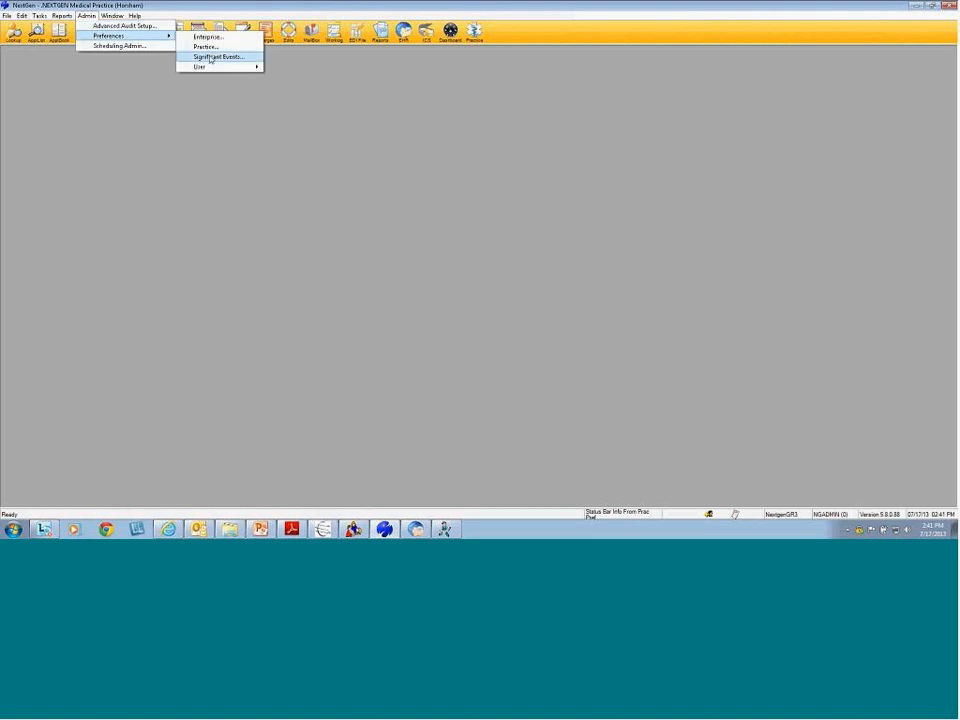
click(211, 57)
Scroll the significant events list, cancel without saving, and return to the training PDF
scroll(566, 232, down, 3)
mouse_move(566, 232)
mouse_down()
mouse_move(568, 297)
mouse_move(567, 222)
mouse_up()
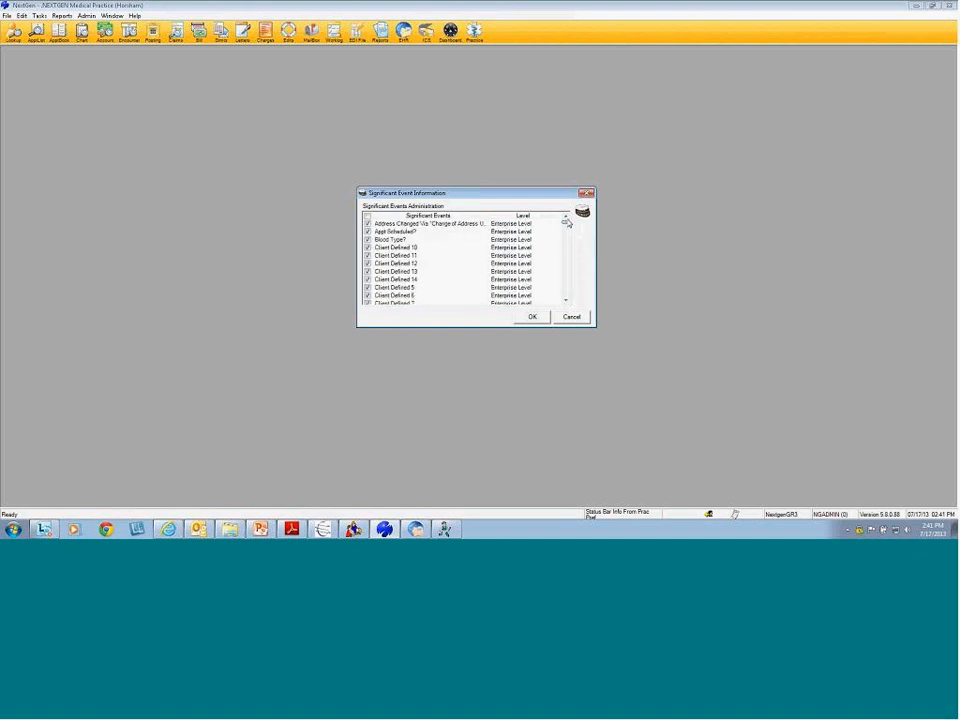
click(570, 317)
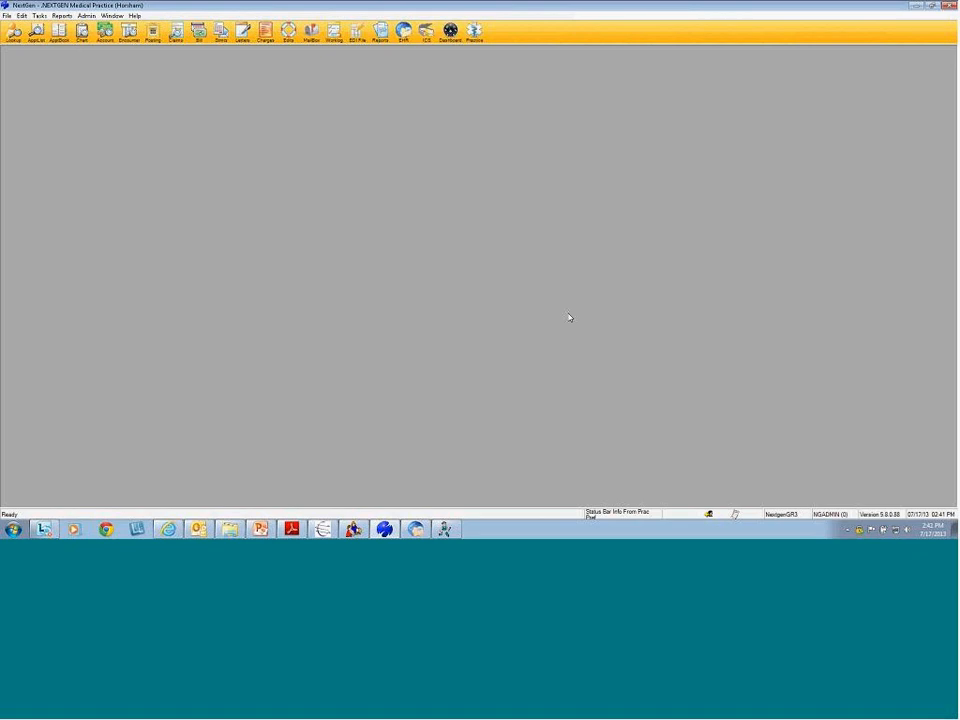
click(290, 530)
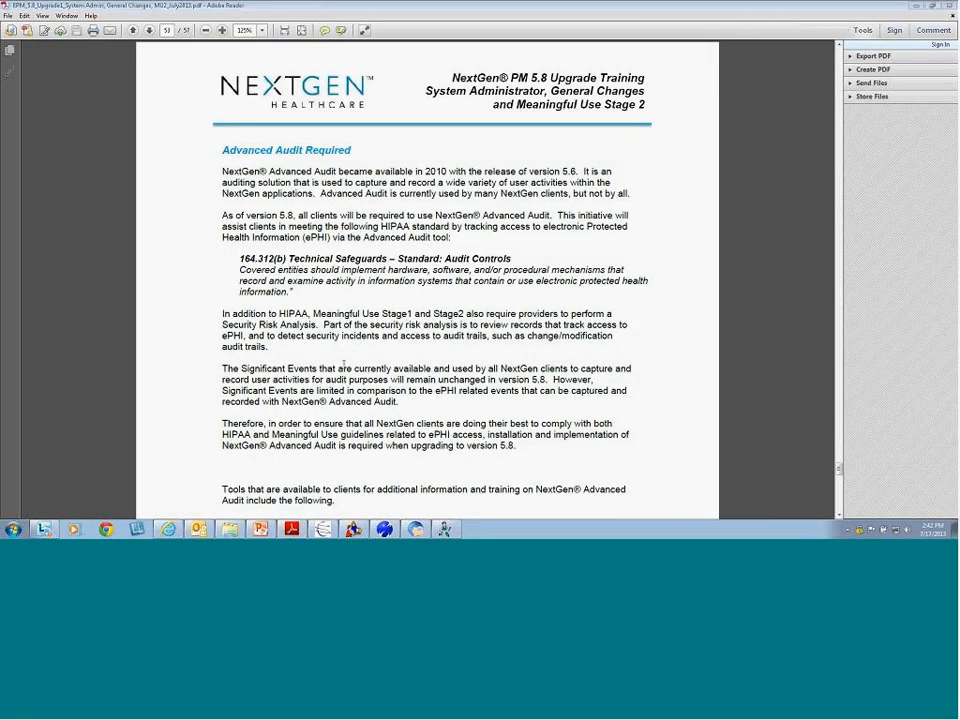
Highlight the 164.312(b) safeguard passage, the Significant Events paragraph and the Therefore paragraph
drag(239, 259, 366, 303)
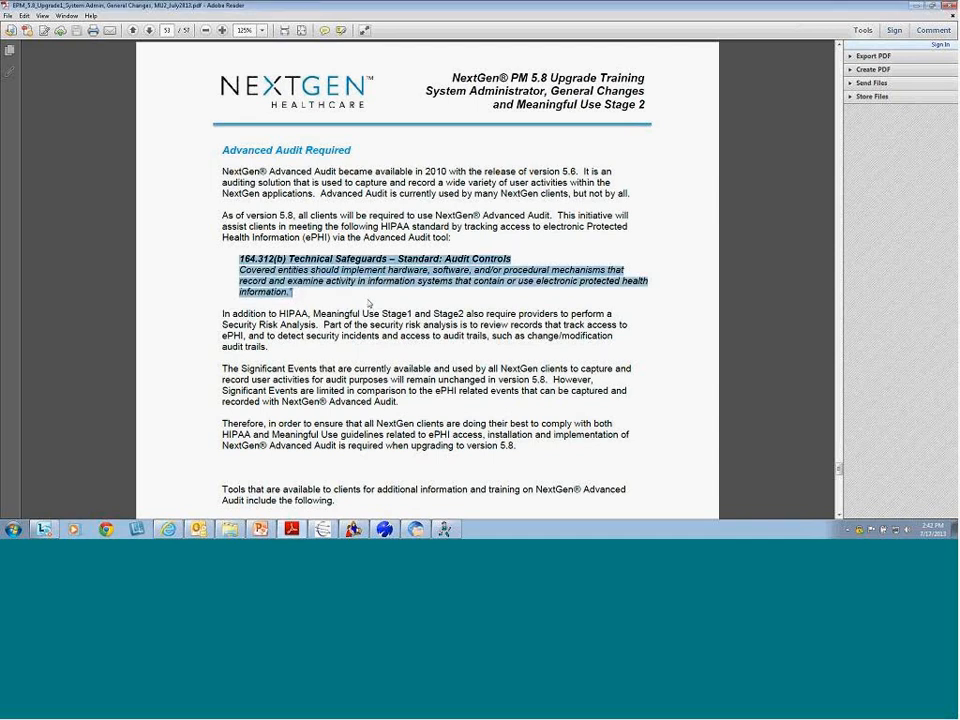
click(372, 342)
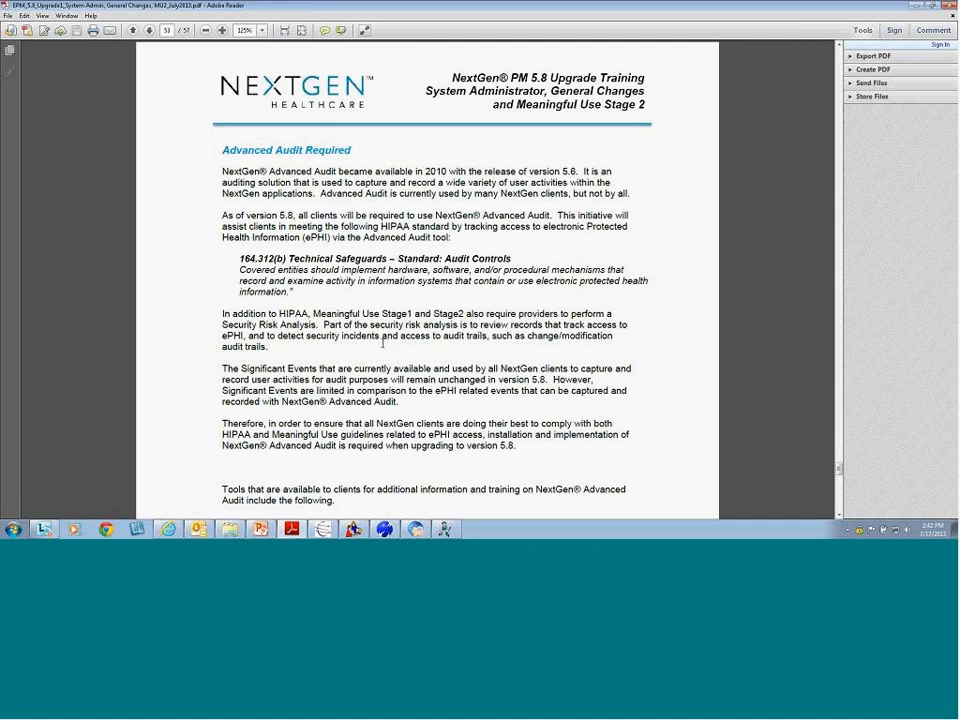
scroll(383, 343, down, 3)
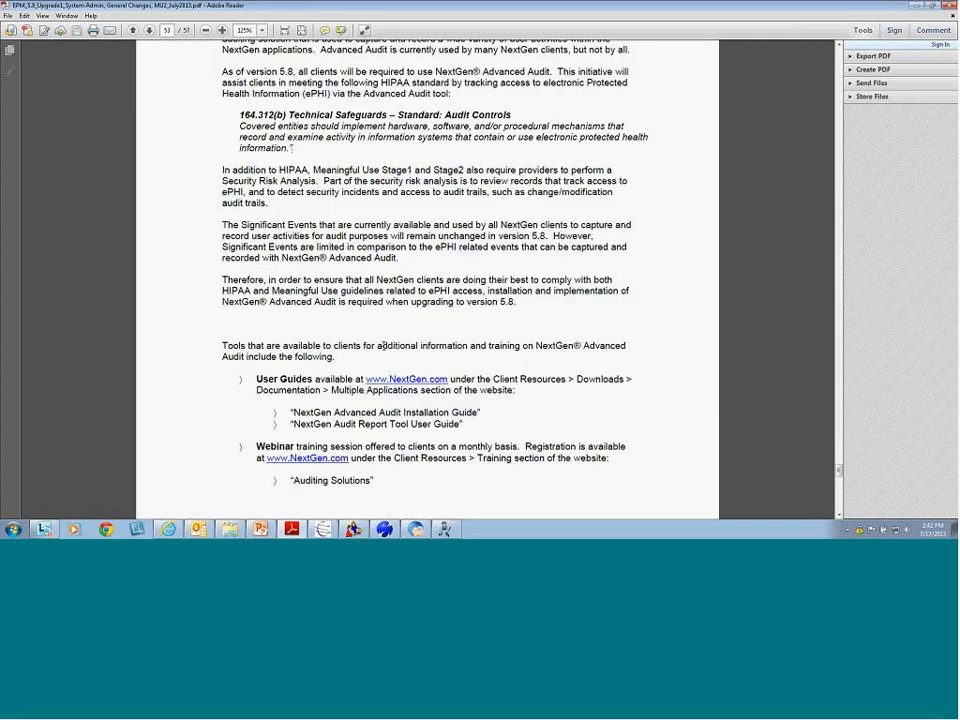
drag(404, 258, 222, 225)
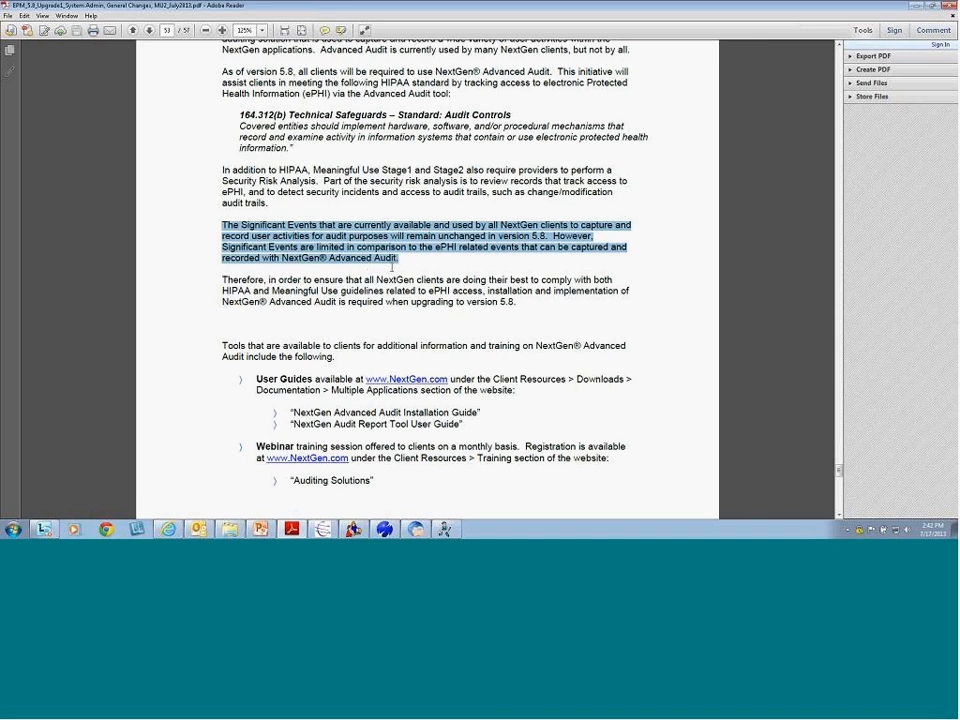
drag(519, 300, 222, 281)
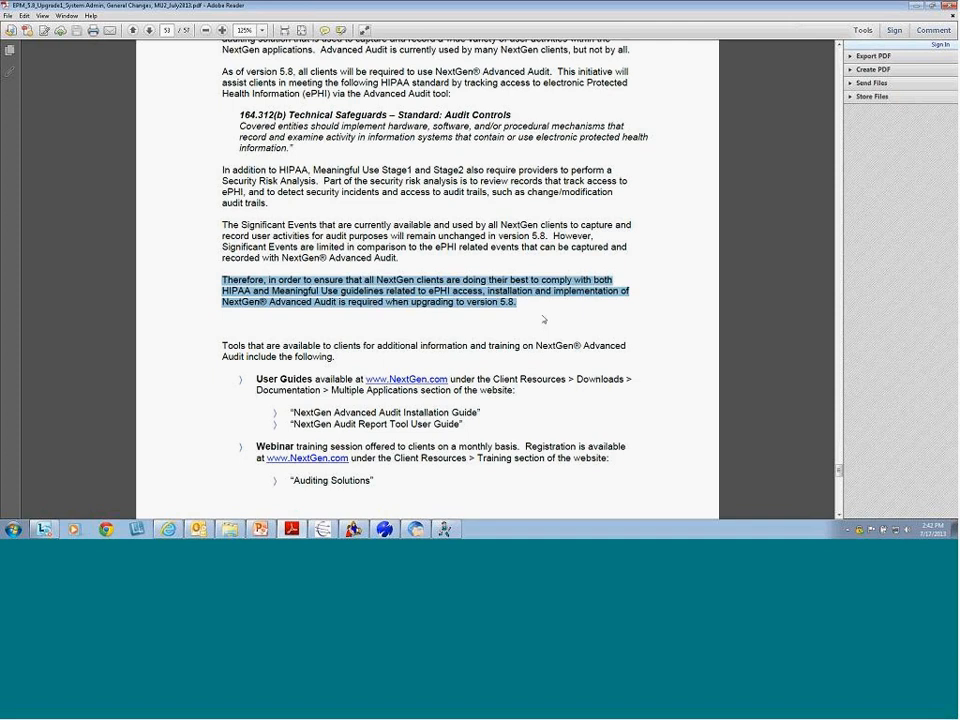
click(440, 330)
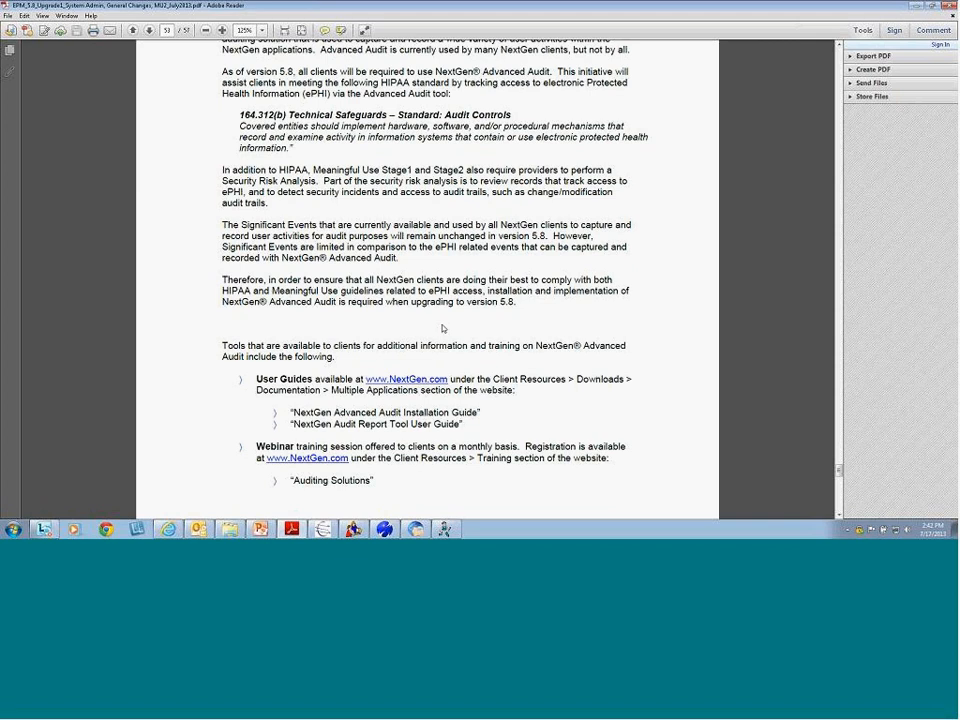
Highlight the User Guides and Webinar training lines, then scroll to page 54's event list
scroll(442, 328, down, 3)
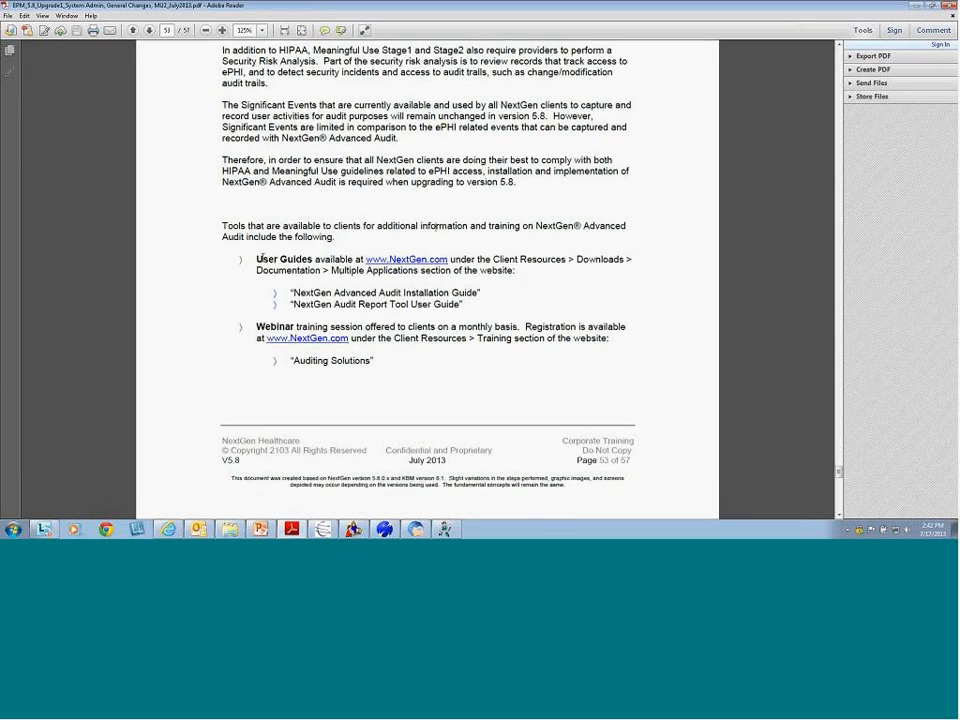
drag(256, 259, 535, 271)
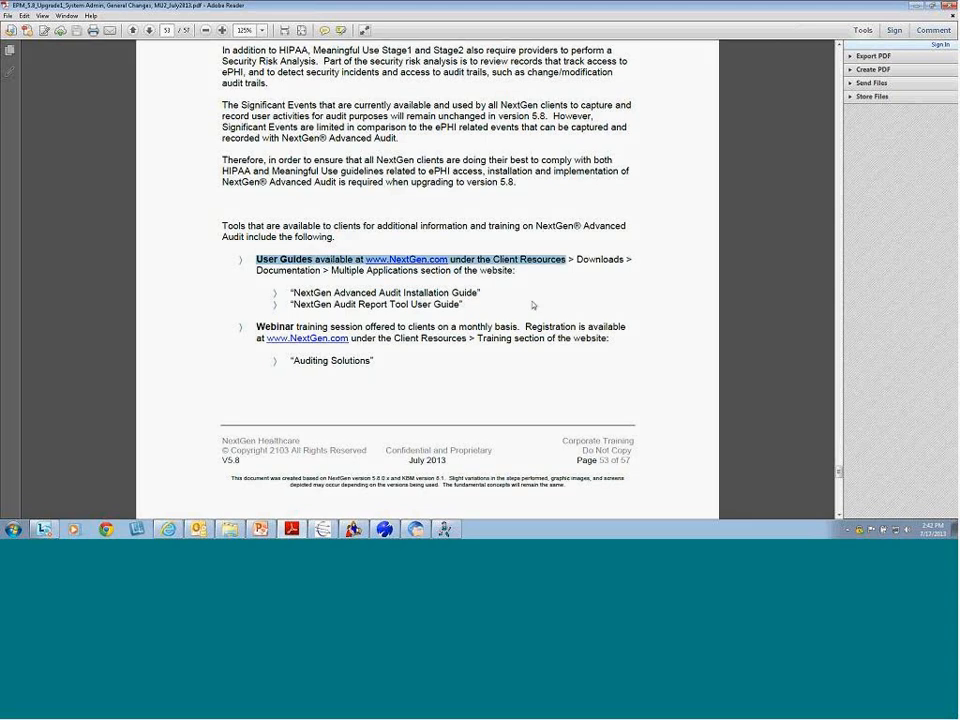
drag(485, 292, 309, 286)
drag(464, 304, 291, 308)
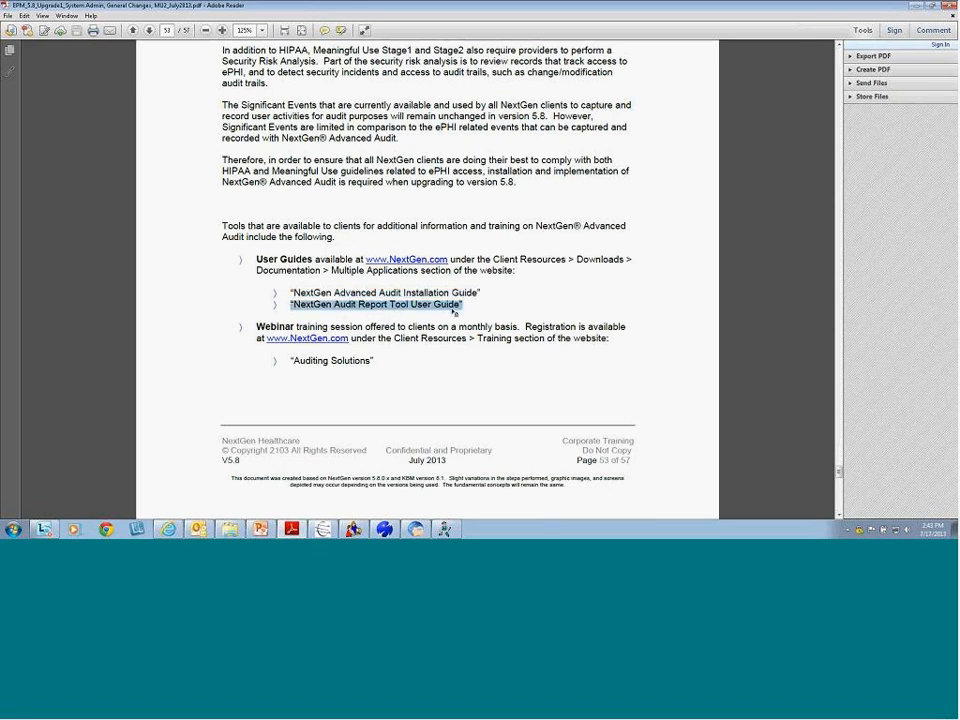
drag(256, 326, 556, 344)
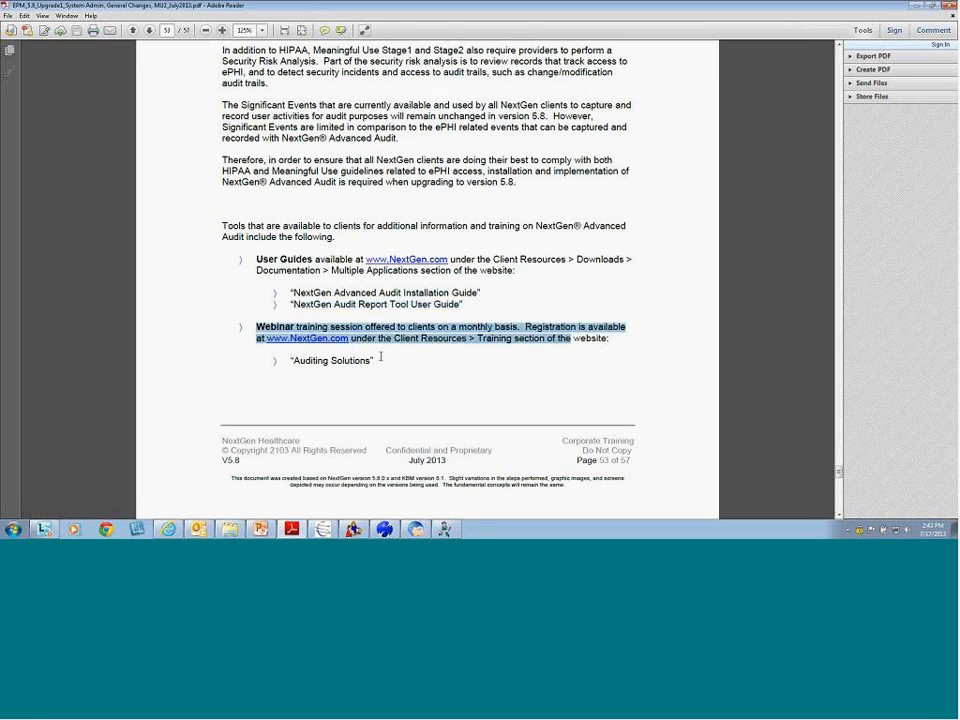
drag(377, 360, 292, 361)
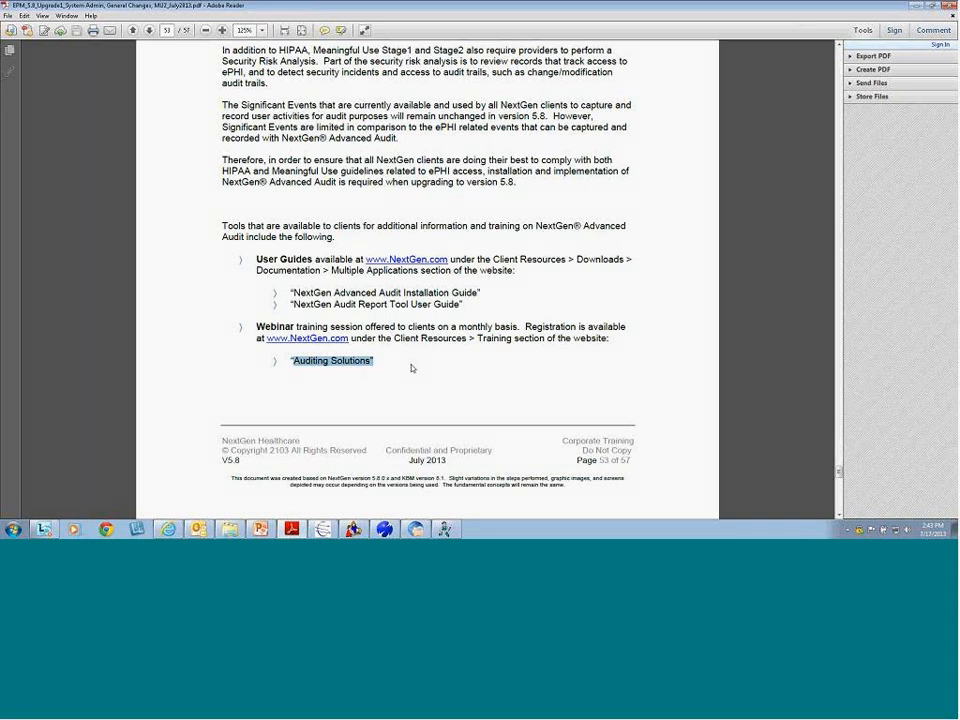
scroll(410, 368, down, 8)
scroll(397, 366, down, 5)
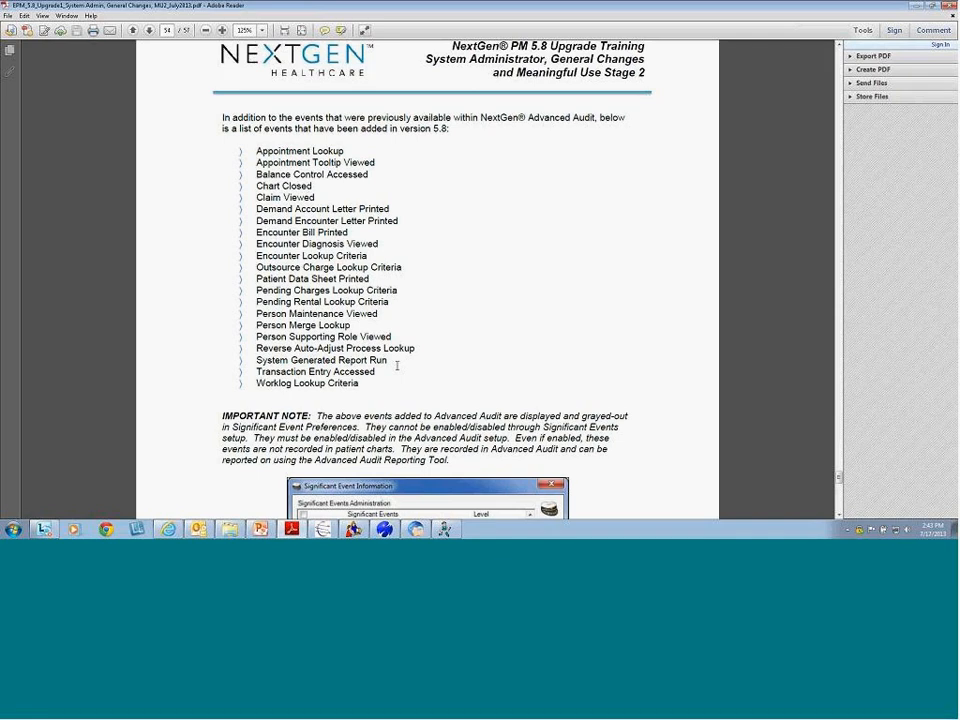
drag(481, 118, 592, 124)
drag(454, 388, 254, 150)
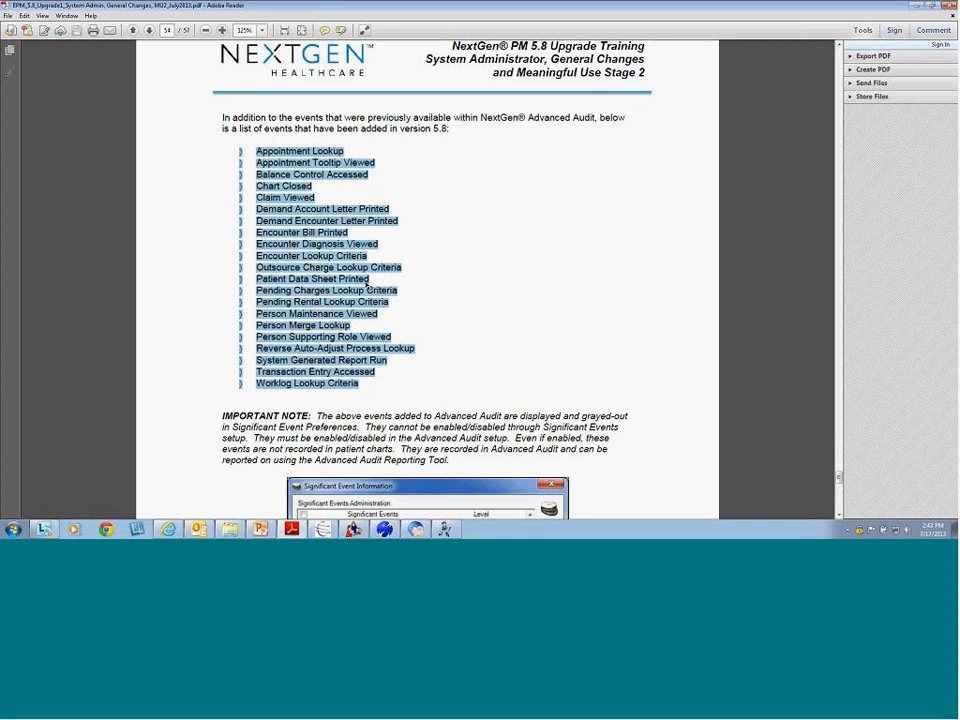
click(300, 236)
drag(320, 199, 245, 198)
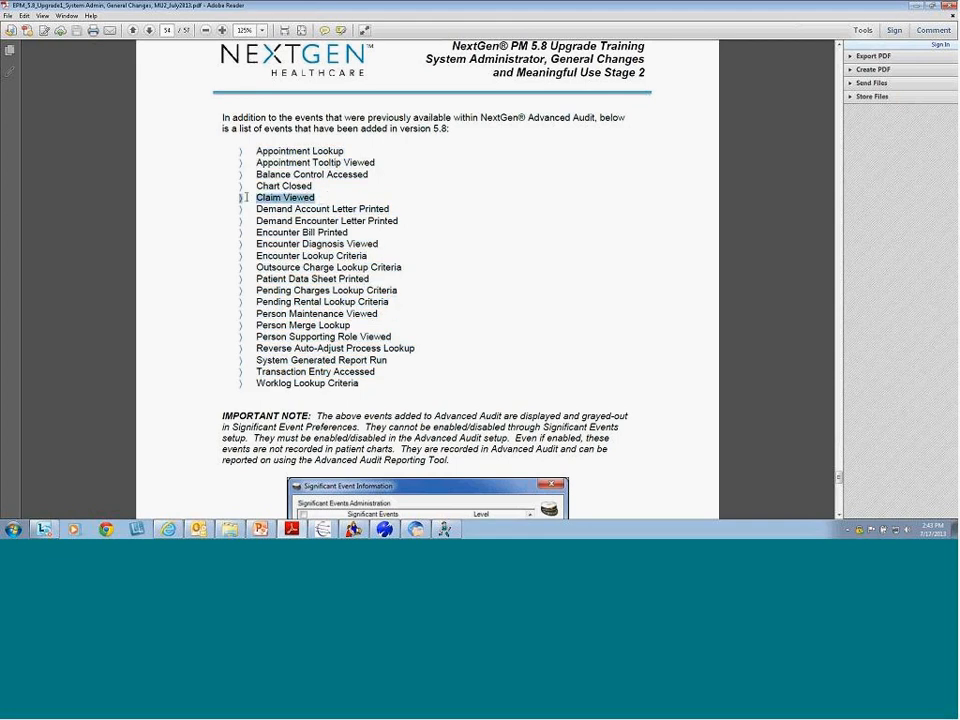
drag(402, 268, 252, 253)
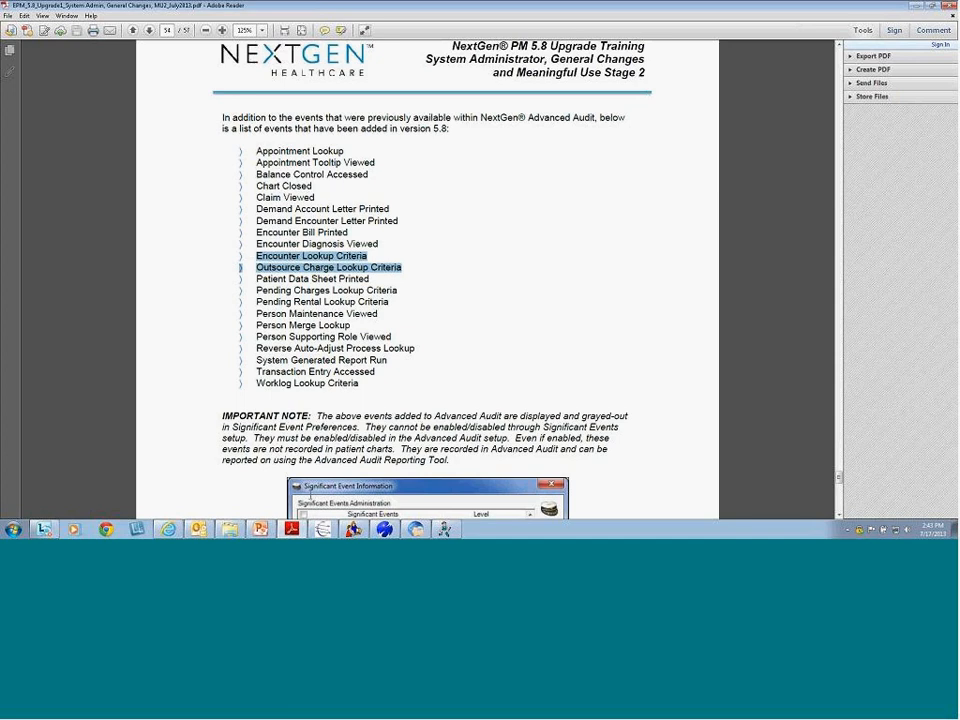
Run an Encounter Lookup on Bad Debt and Rebill bill statuses, returning 66 encounters
click(385, 529)
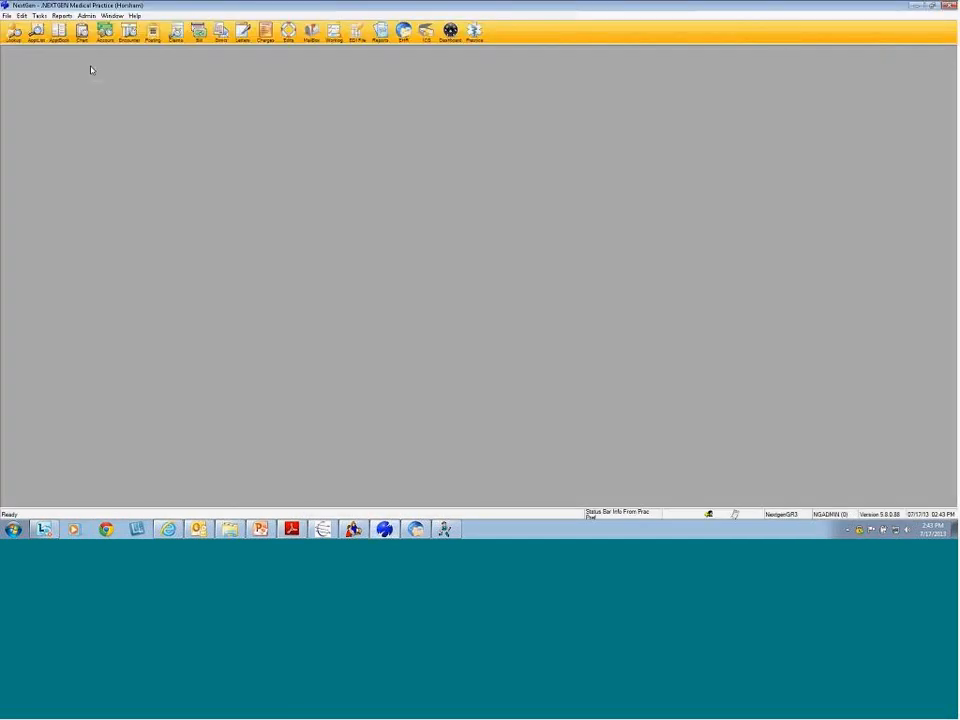
click(128, 36)
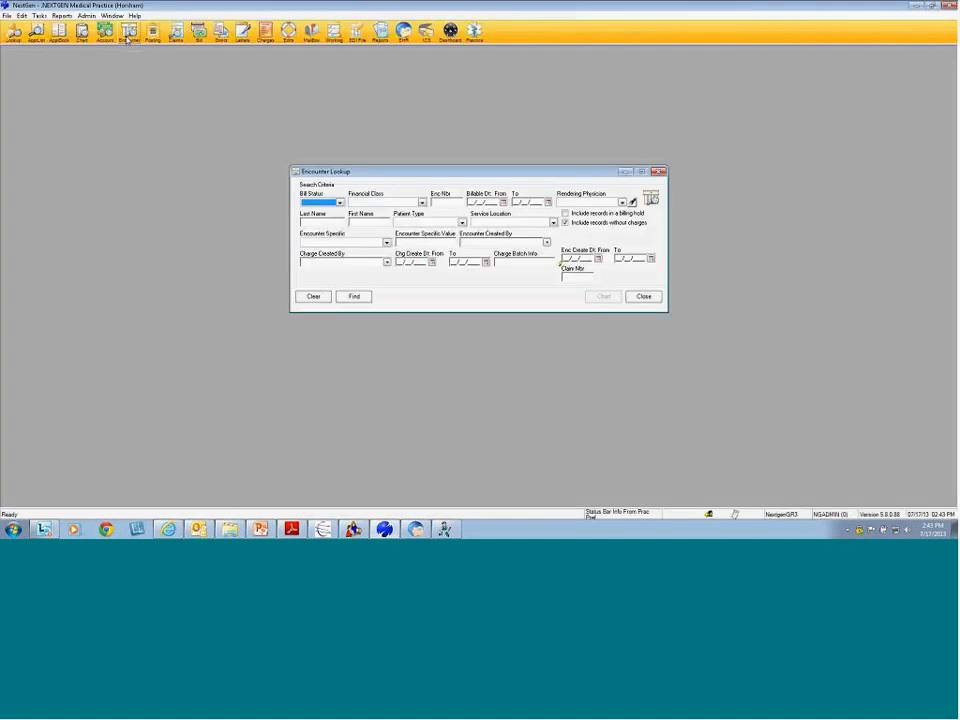
click(340, 203)
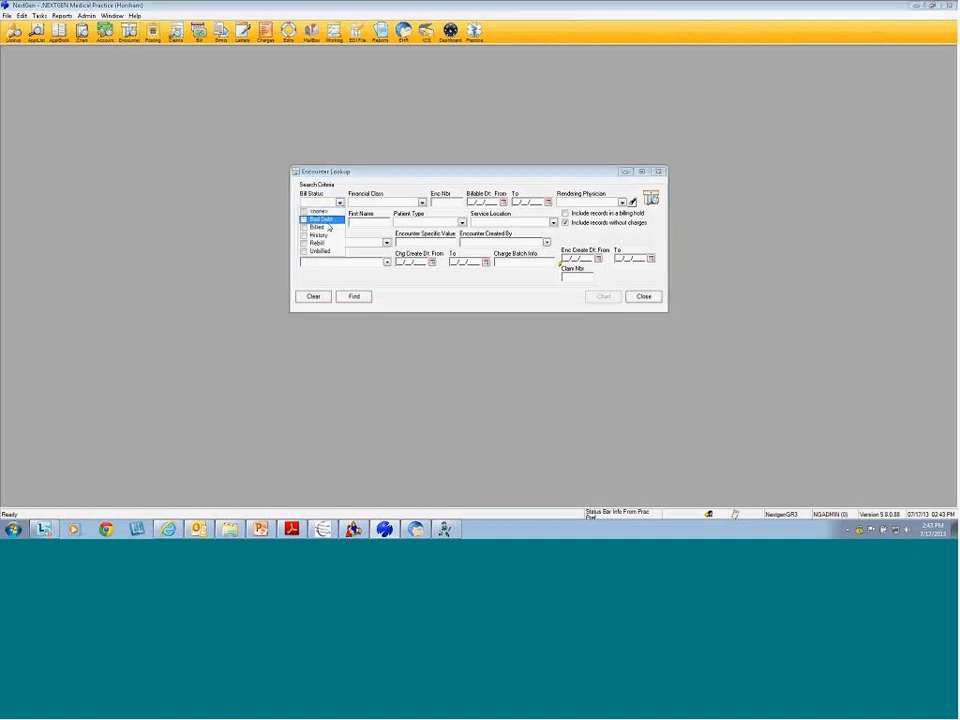
click(316, 219)
click(304, 244)
click(422, 204)
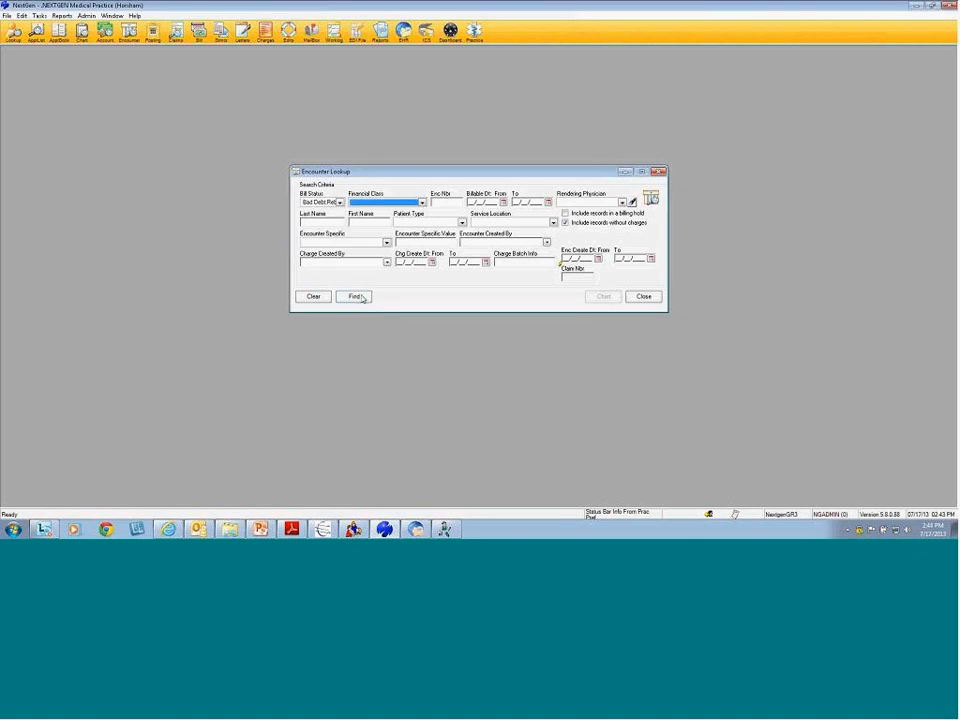
click(361, 297)
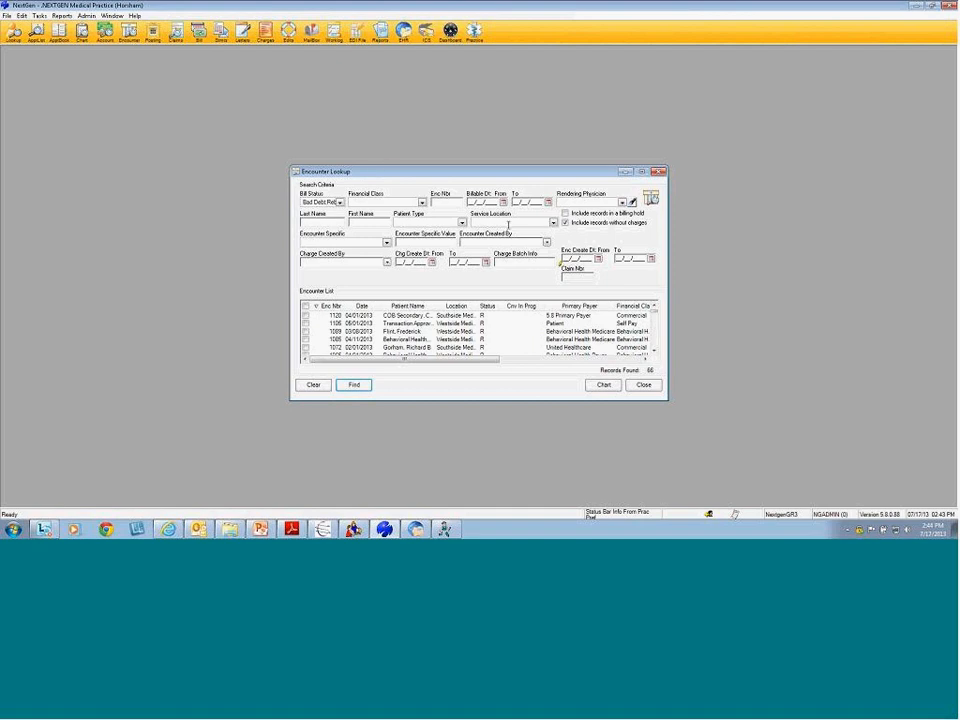
click(341, 385)
key(alt+Tab)
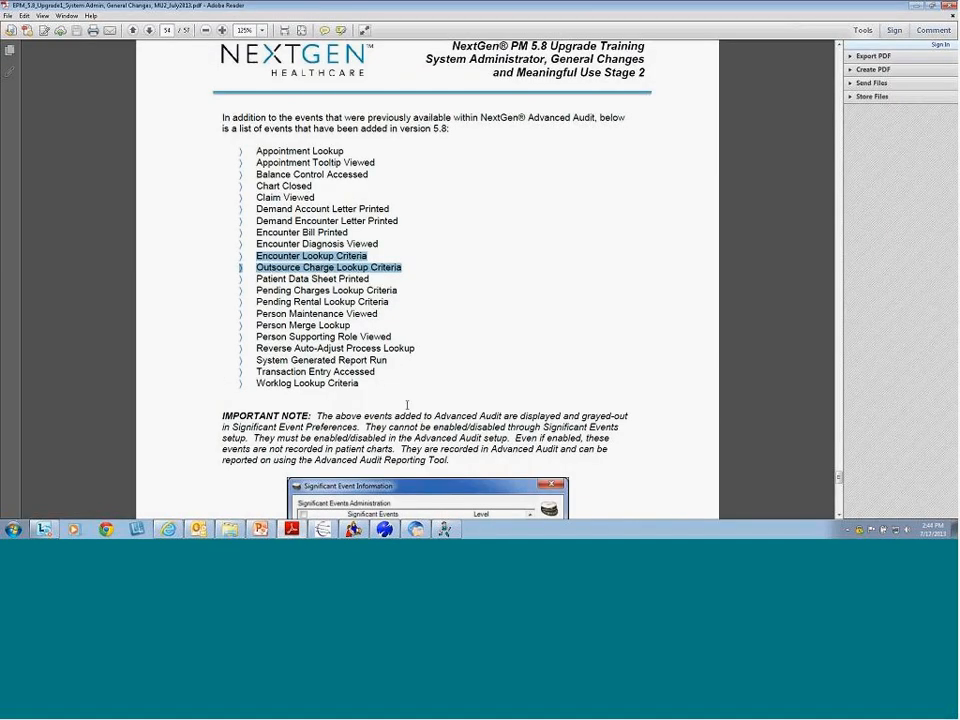
Highlight the list of events newly added to Advanced Audit in version 5.8
click(380, 400)
drag(360, 383, 256, 151)
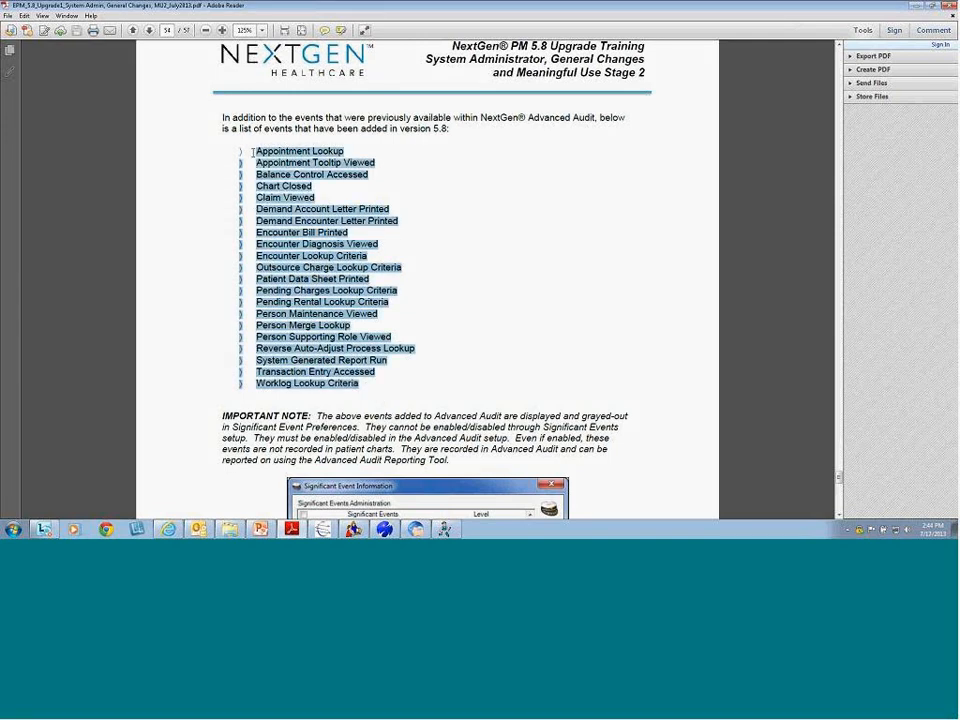
click(471, 268)
scroll(471, 268, down, 2)
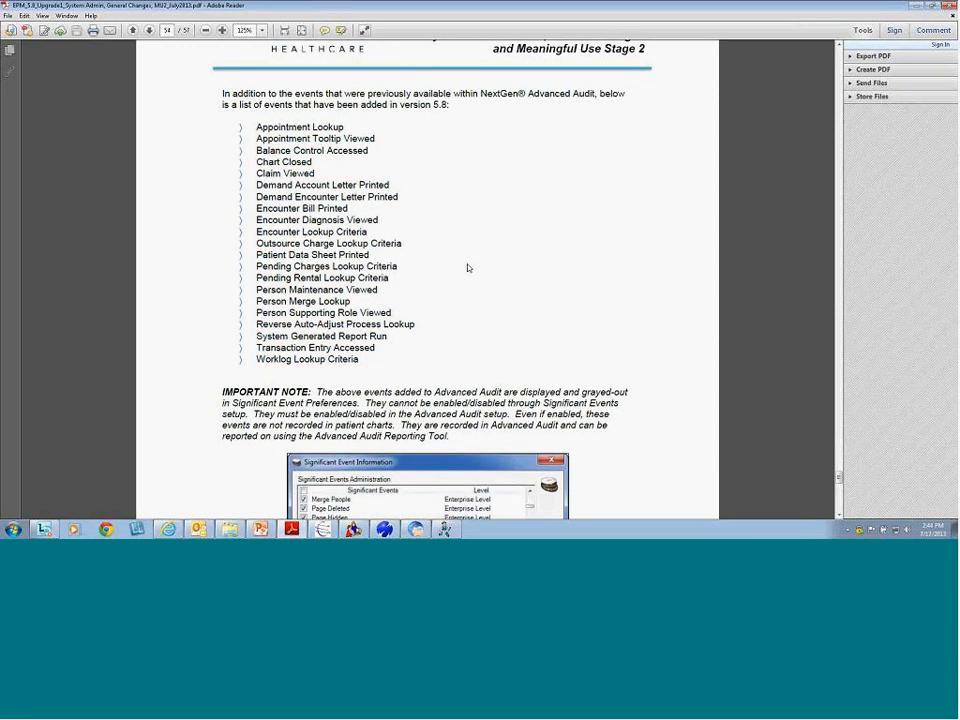
drag(251, 80, 405, 313)
click(439, 333)
Mark the Patient Data Sheet Printed event and the screenshot's event names, then return to NextGen
scroll(330, 255, down, 4)
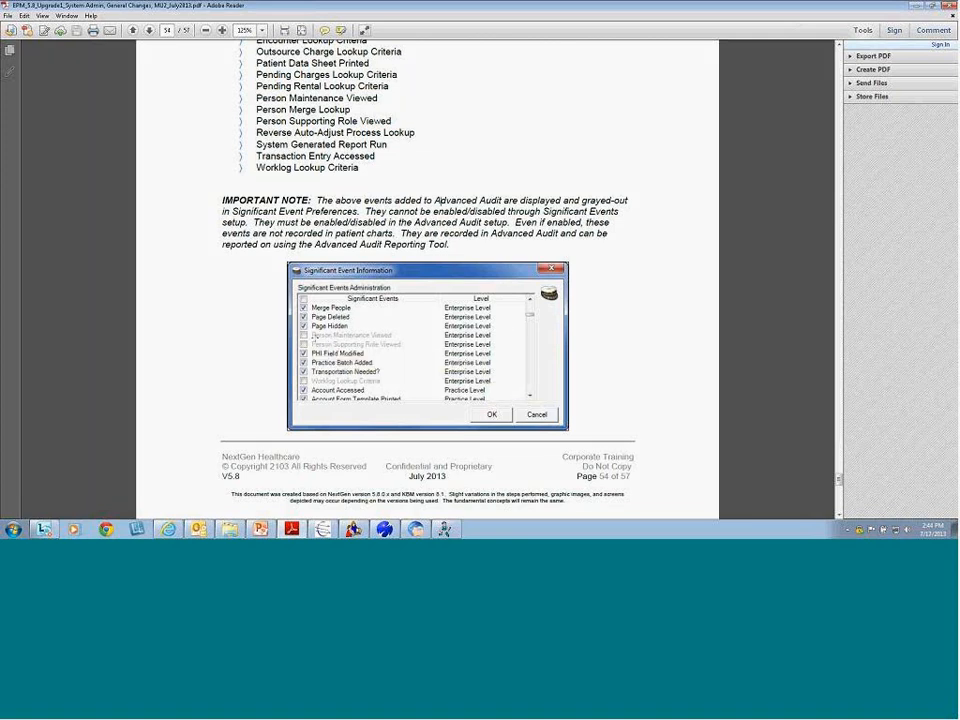
drag(256, 63, 358, 168)
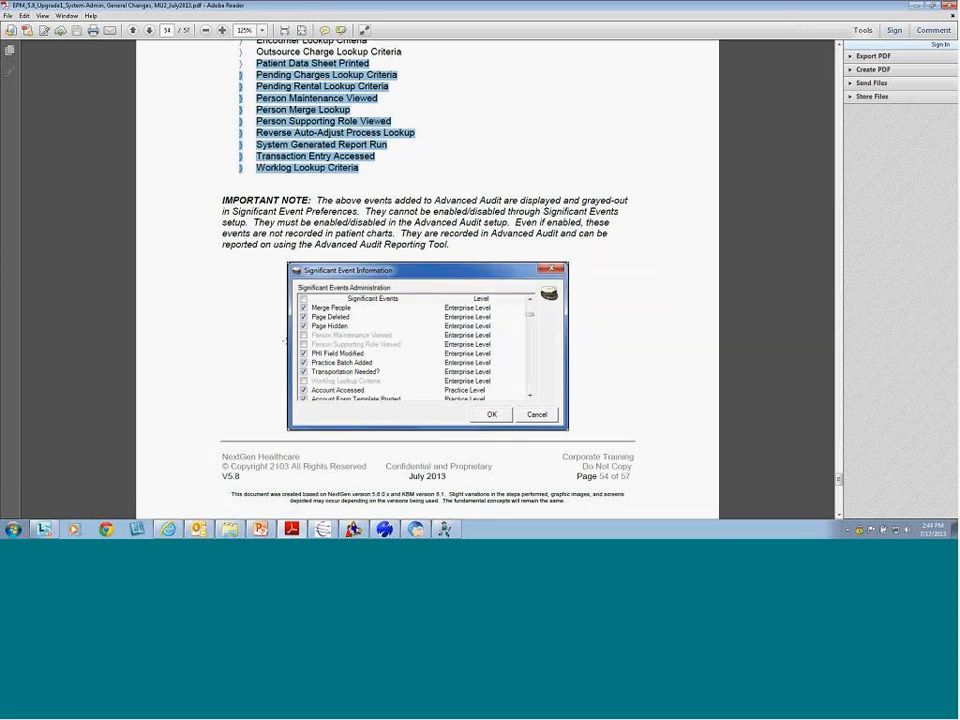
drag(293, 290, 410, 412)
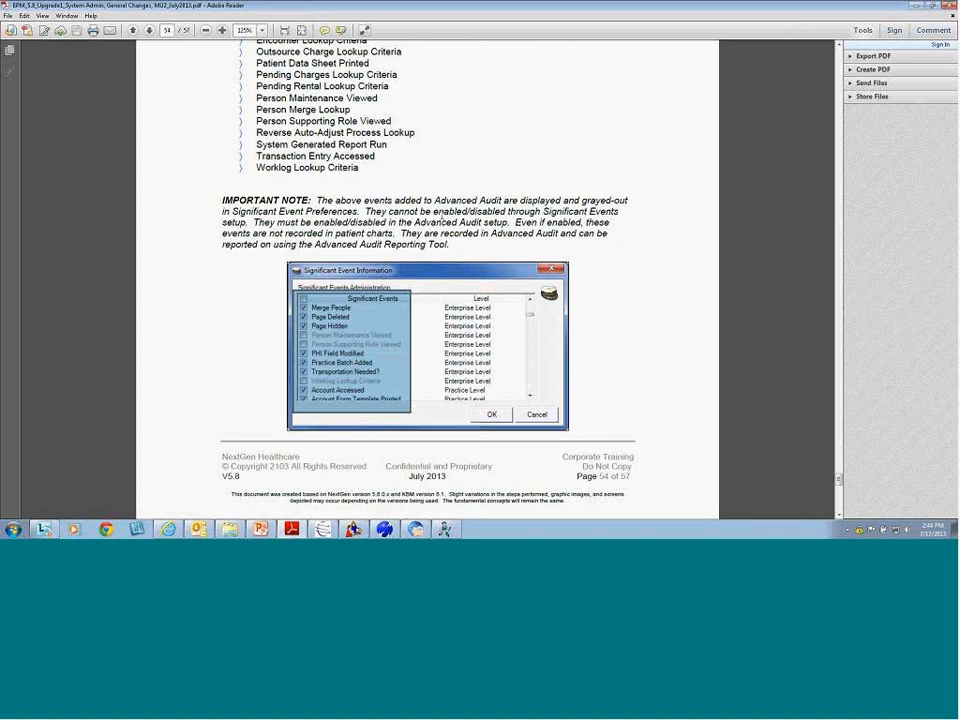
click(442, 244)
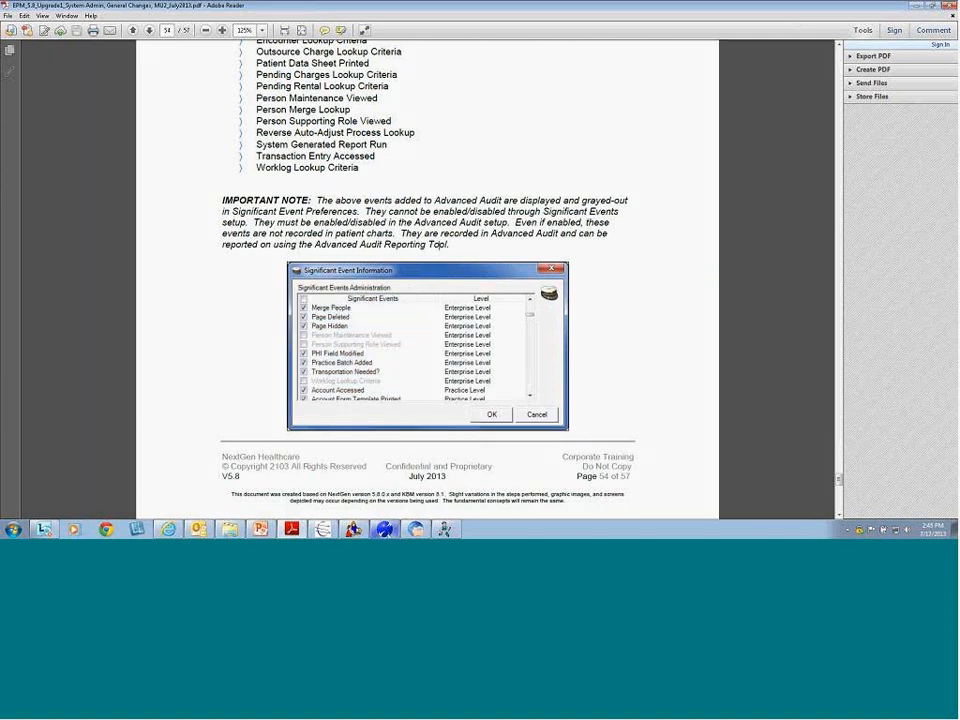
key(alt+Tab)
Close Encounter Lookup and open Admin > Preferences > Significant Events
key(Escape)
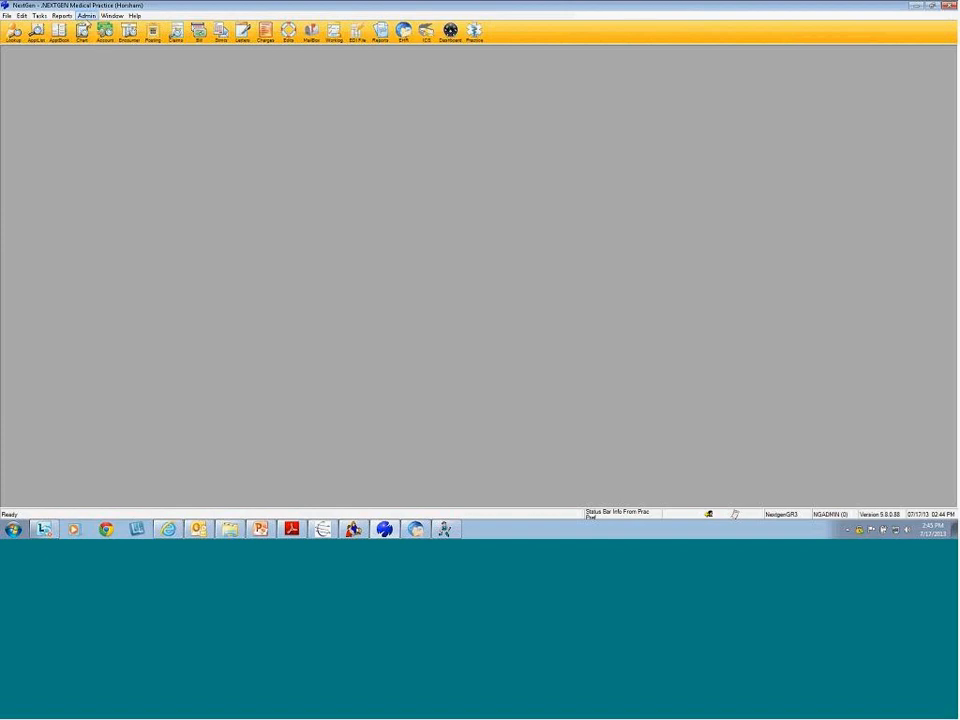
click(86, 16)
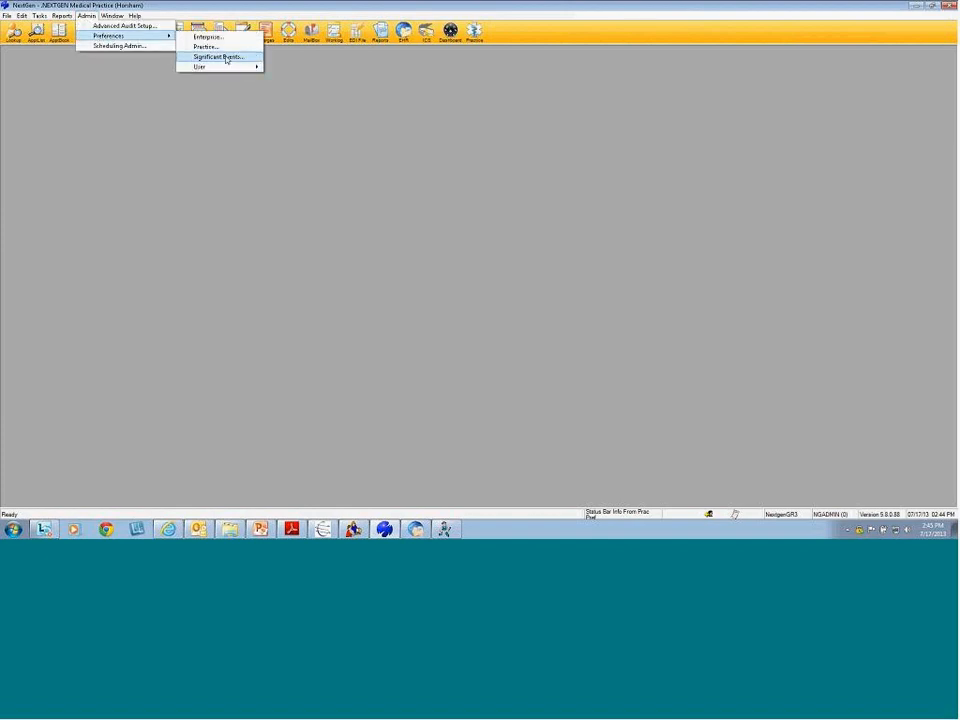
click(222, 57)
Scroll through the whole significant events list, then cancel the dialog without saving
scroll(566, 230, down, 10)
scroll(566, 231, up, 3)
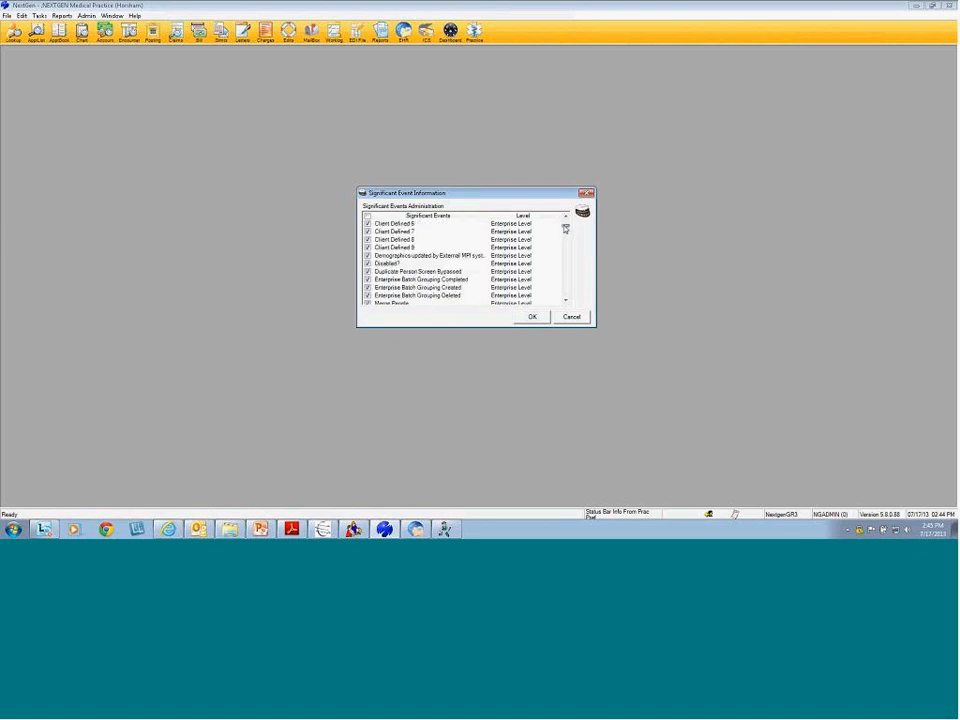
scroll(566, 231, down, 4)
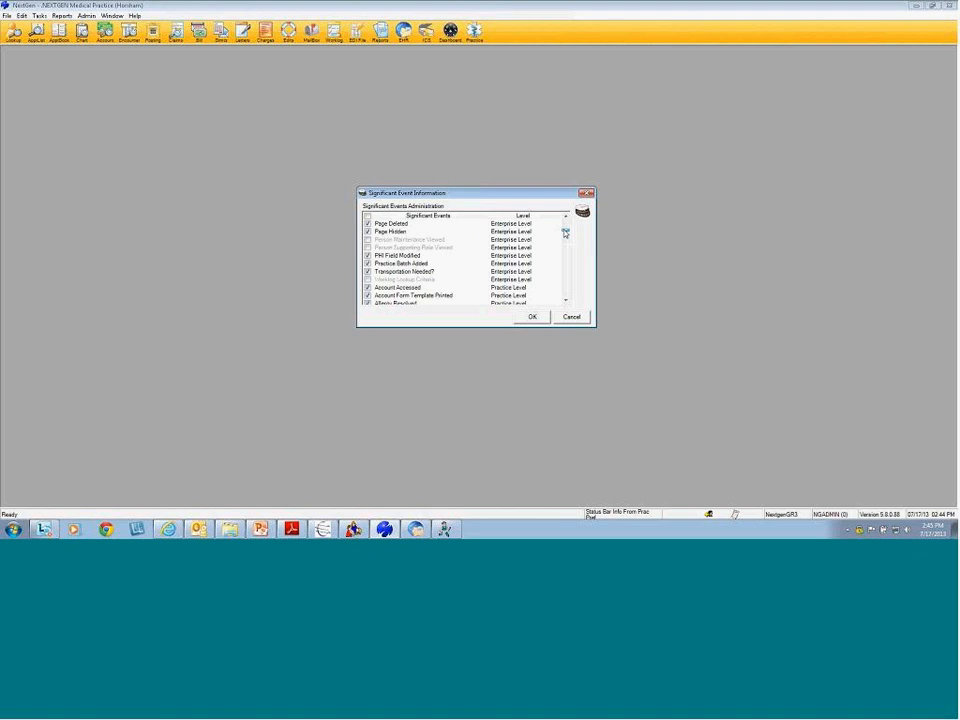
scroll(565, 232, down, 3)
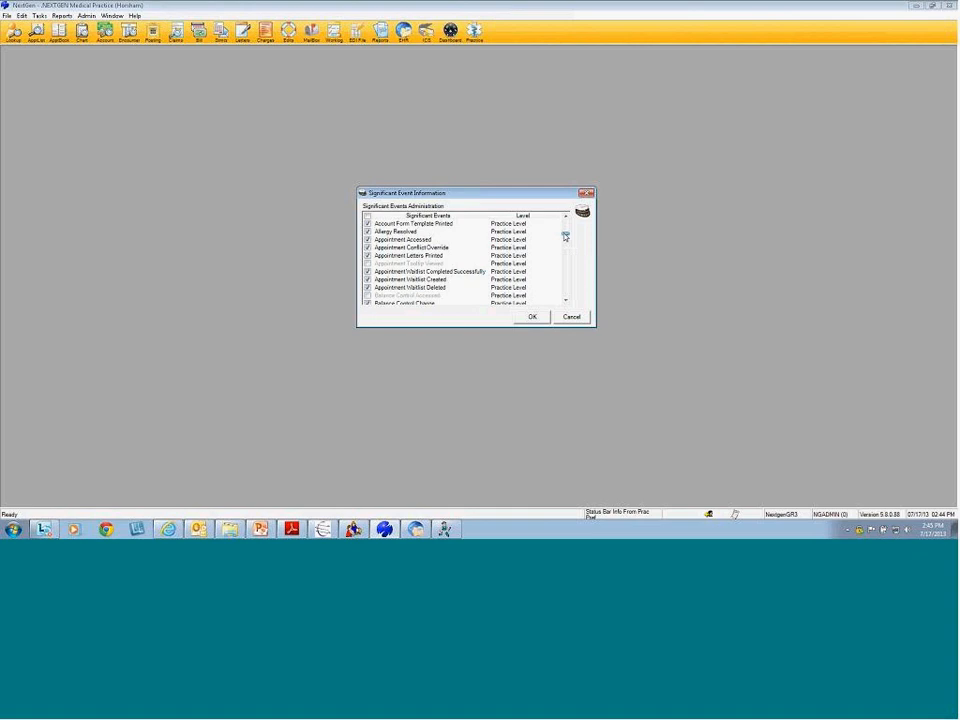
scroll(565, 236, down, 2)
scroll(565, 238, down, 2)
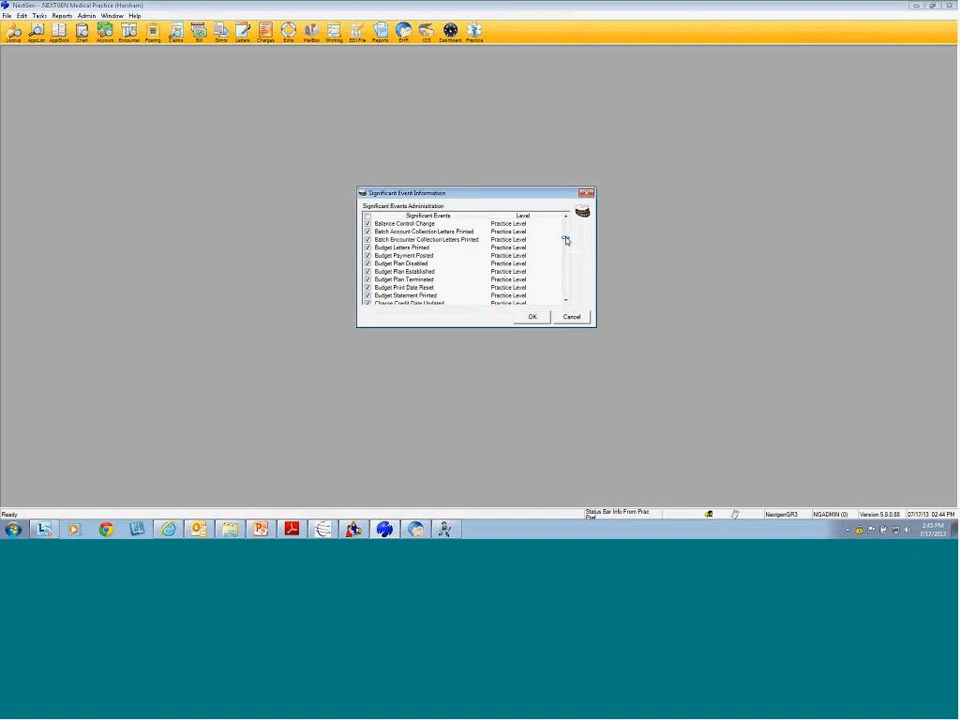
drag(565, 240, 570, 260)
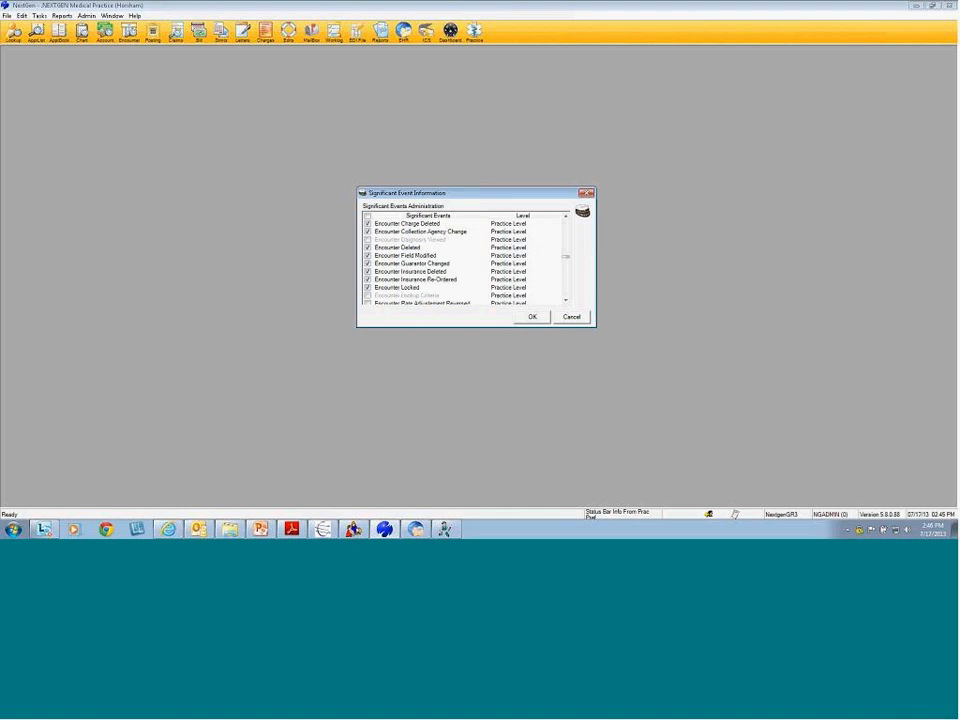
click(572, 316)
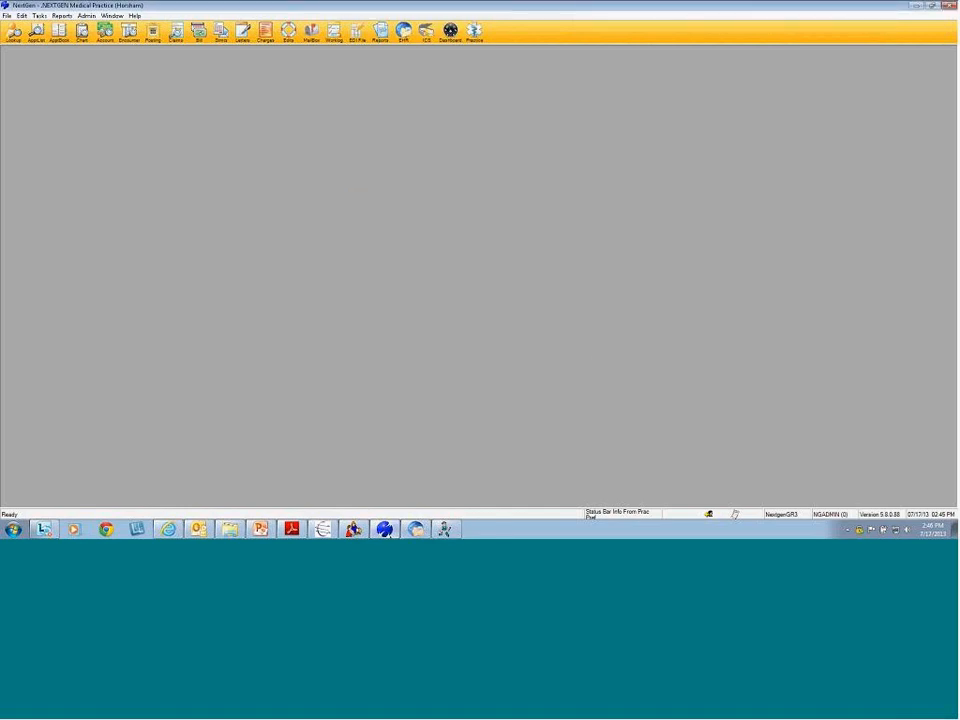
Open License Manager from the application launcher and select Audit Reporting Tool to view its licence
click(322, 529)
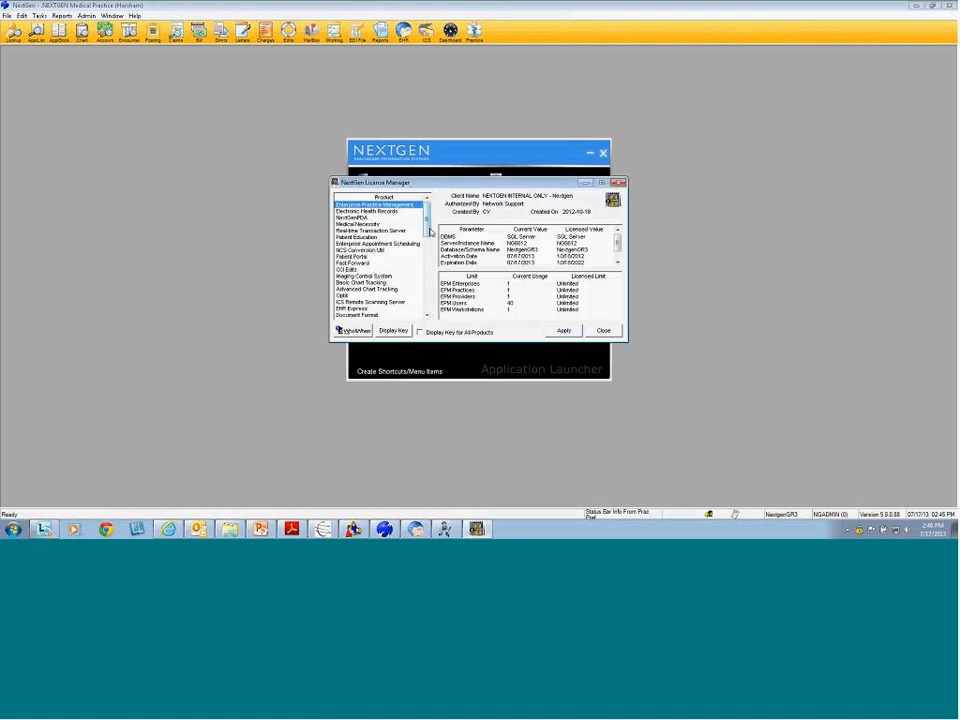
drag(427, 228, 434, 309)
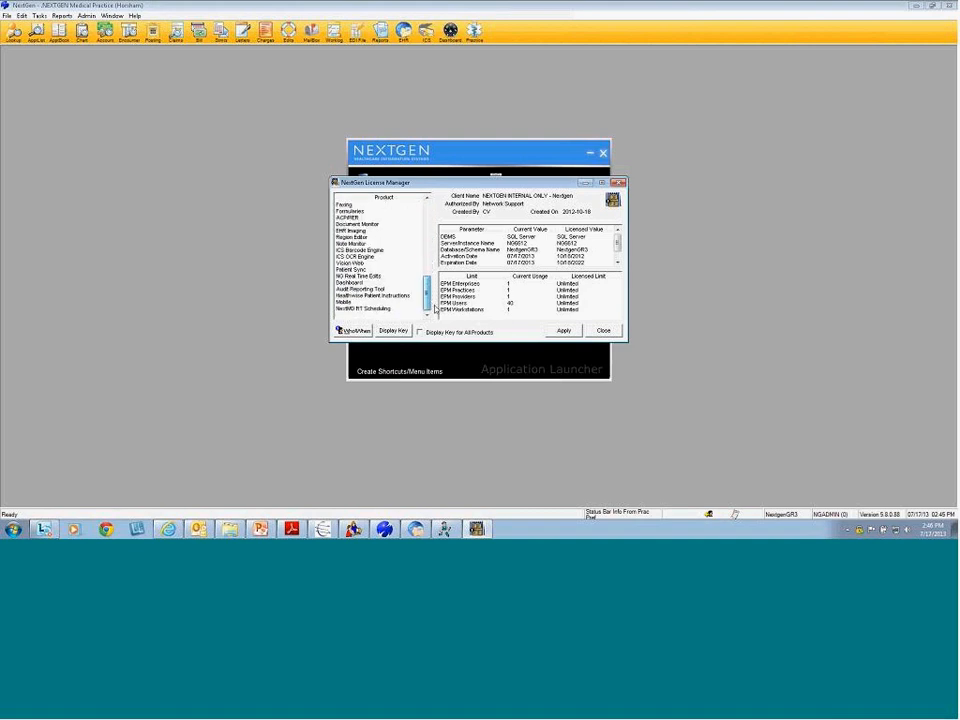
click(377, 290)
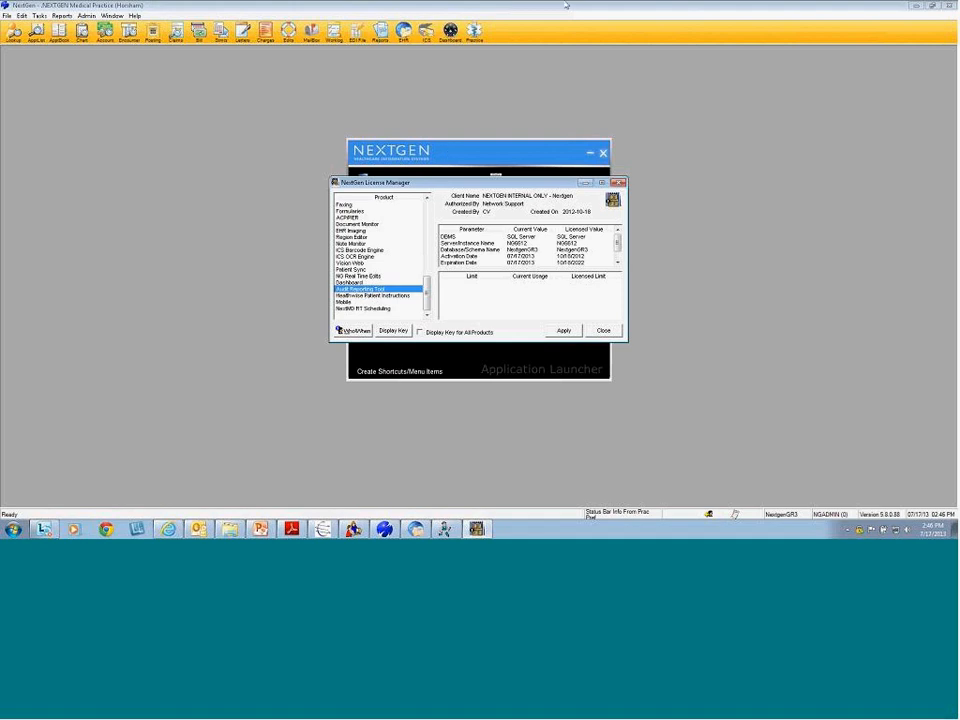
click(527, 10)
Reselect Audit Reporting Tool, then close License Manager and the Application Launcher
click(940, 57)
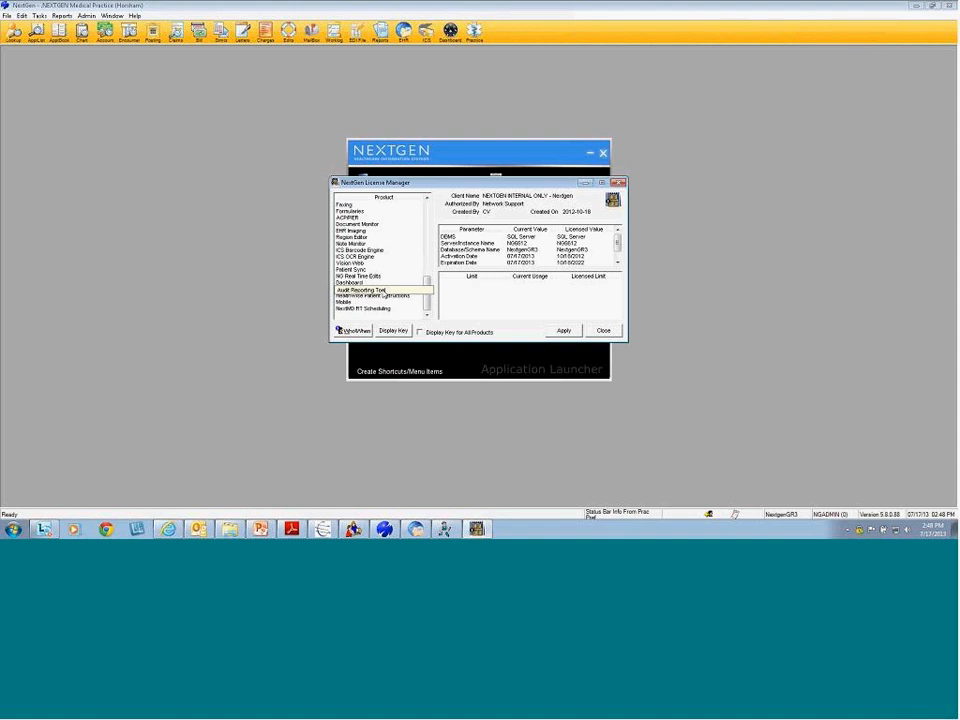
click(383, 289)
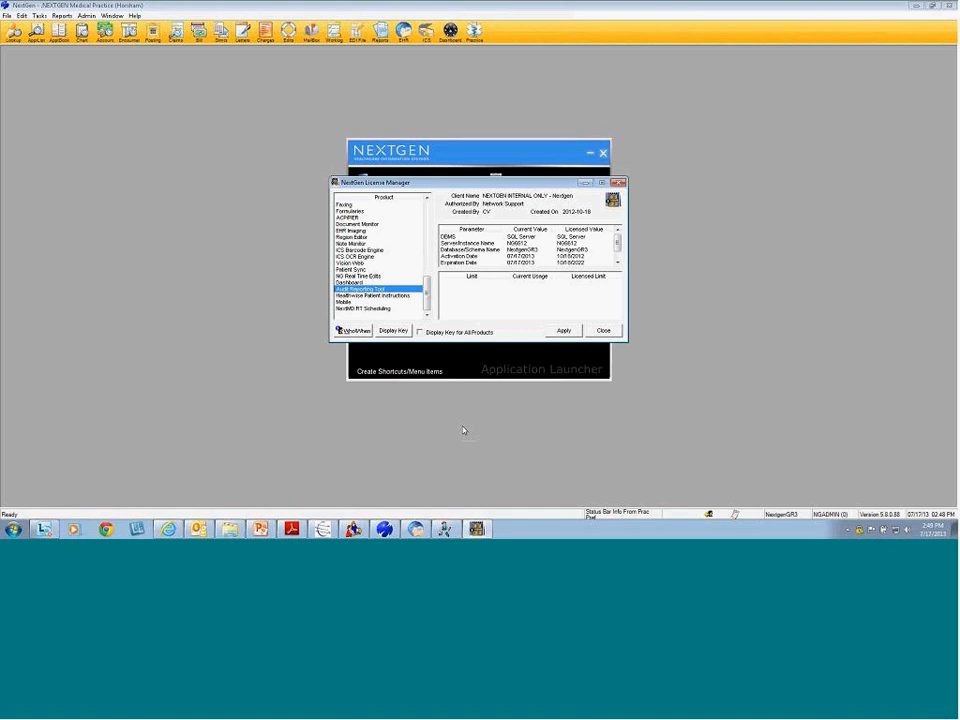
click(604, 331)
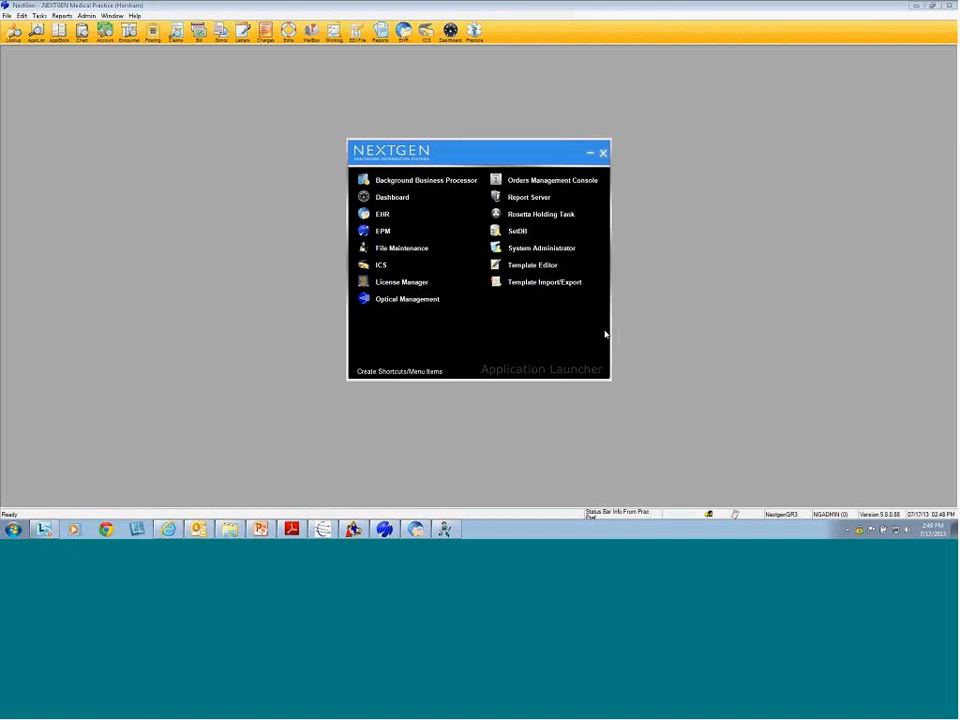
click(591, 153)
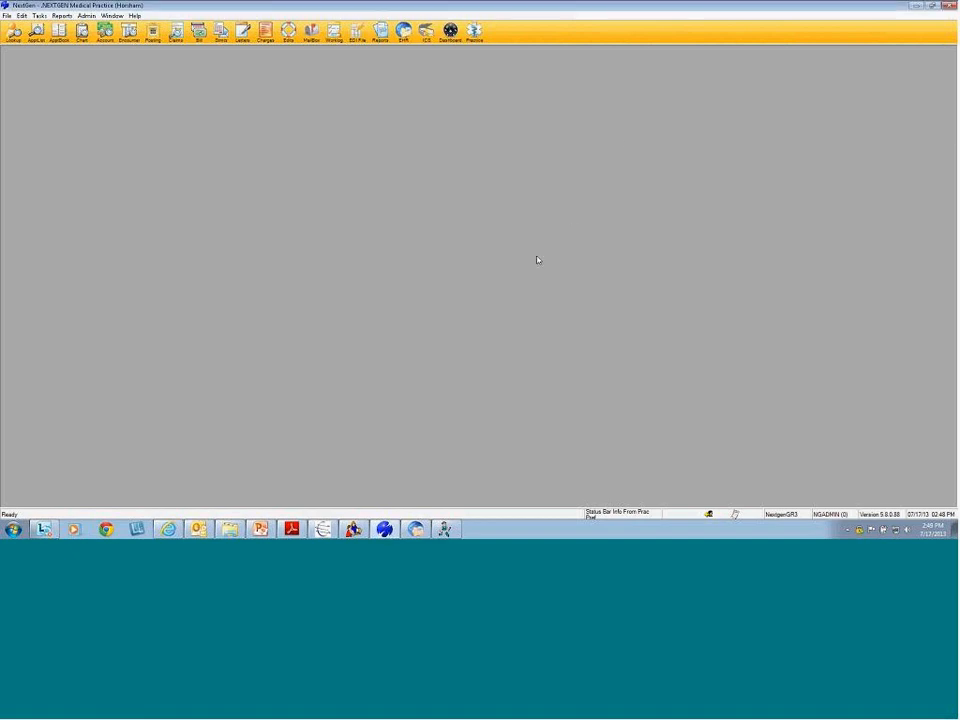
Minimize NextGen and scroll the PDF guide down to the Advanced Audit Setup screenshots
click(915, 8)
scroll(427, 300, down, 10)
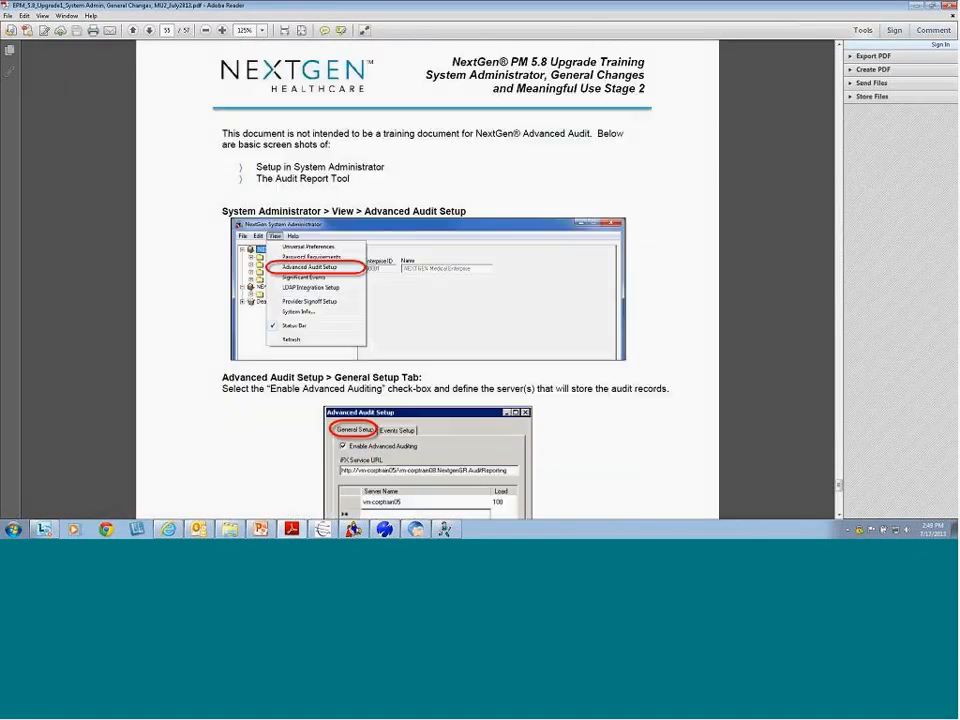
scroll(427, 280, down, 1)
scroll(354, 350, down, 3)
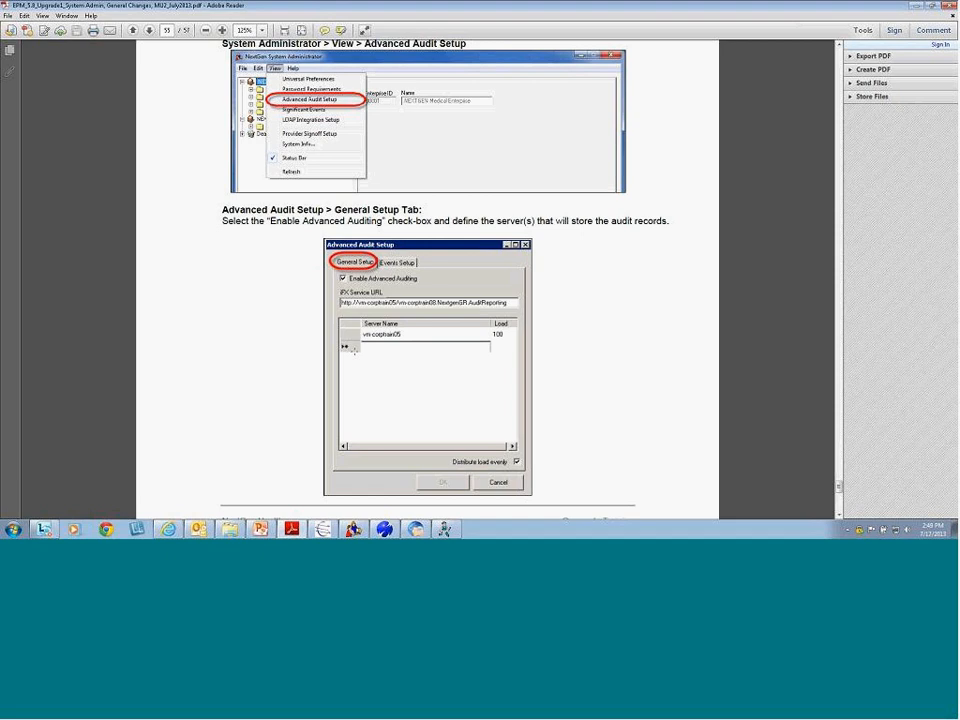
Minimize the PDF reader and the NextGen windows, and close the code tables list to reveal the desktop
click(916, 6)
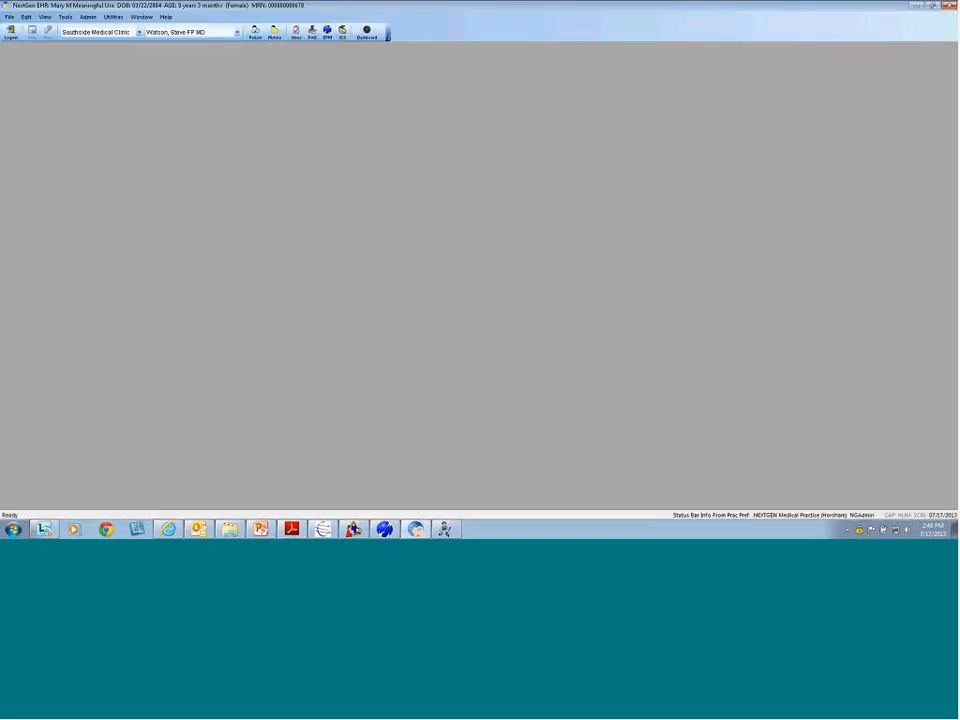
click(916, 7)
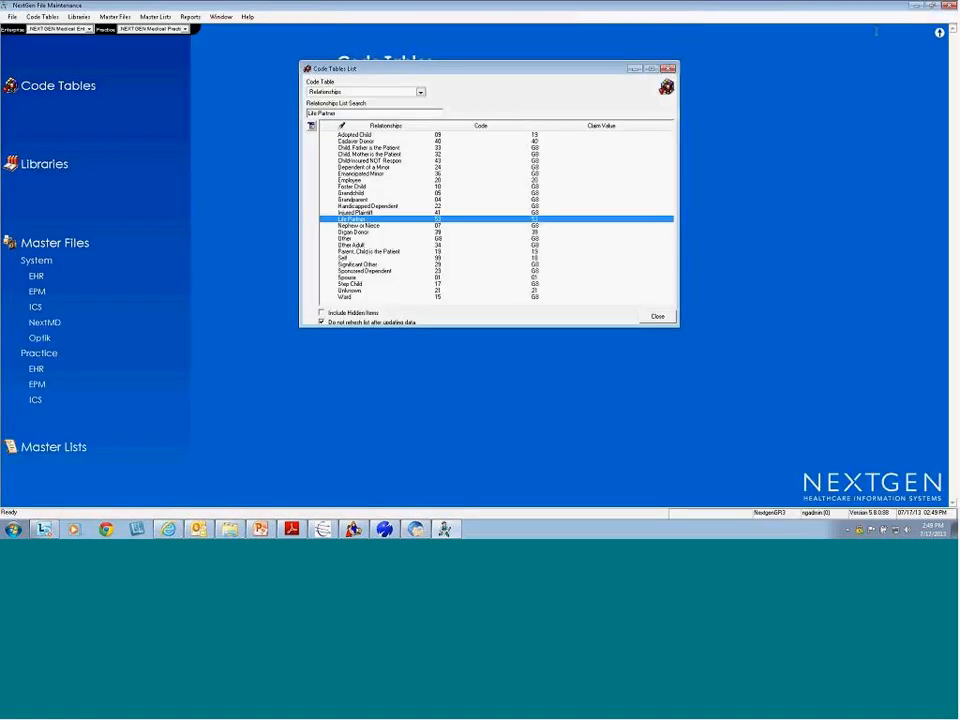
click(657, 316)
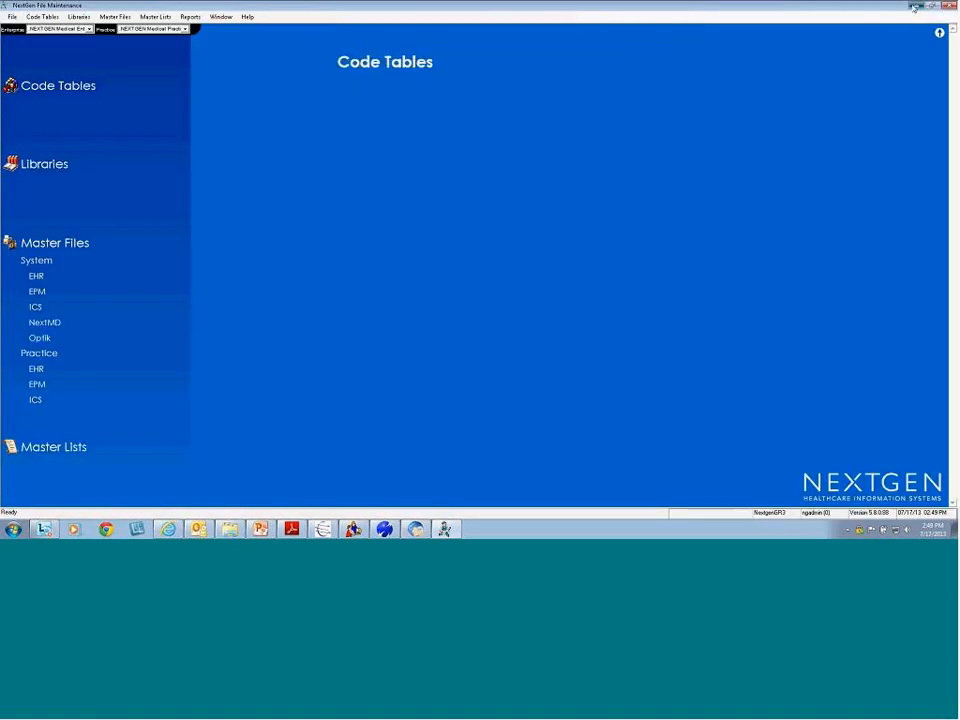
click(914, 7)
click(627, 97)
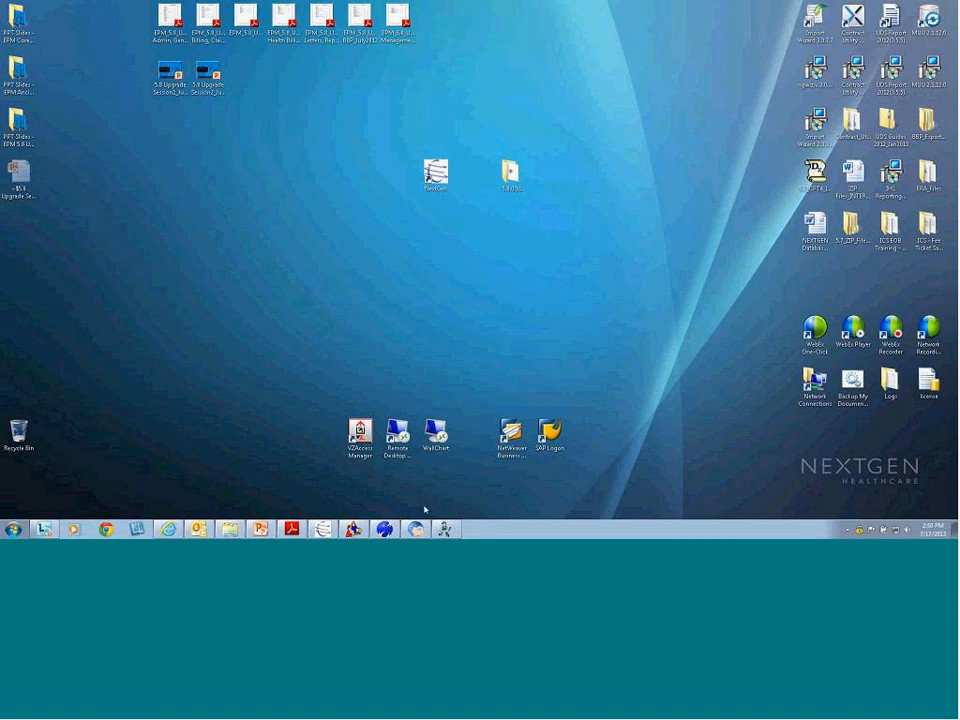
Connect through Remote Desktop to the saved server and log on with the password
click(400, 433)
double_click(400, 433)
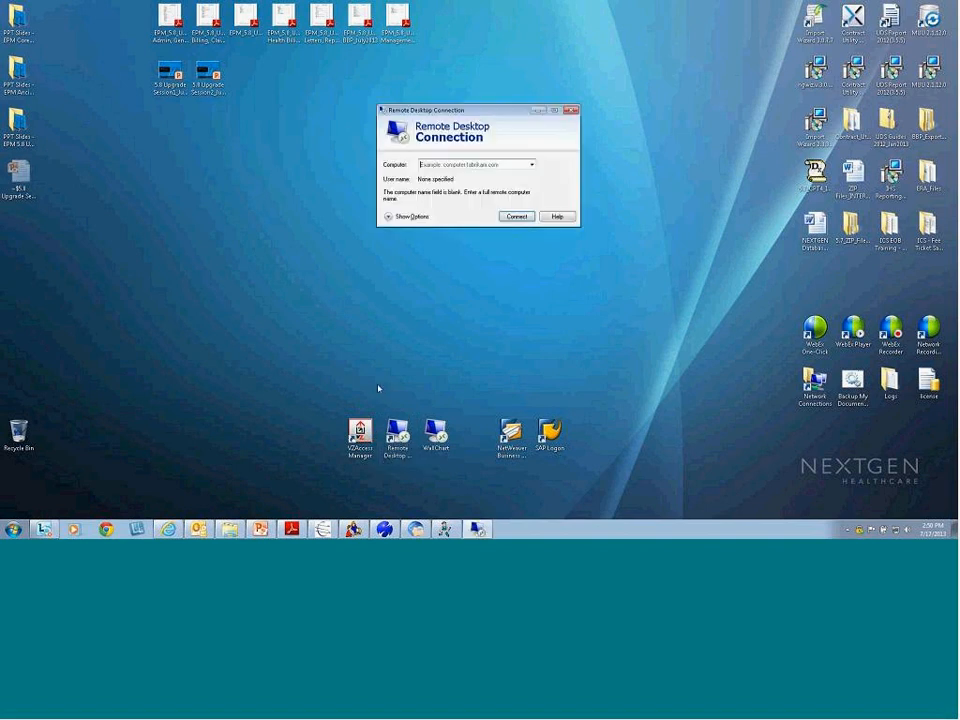
click(531, 164)
click(440, 172)
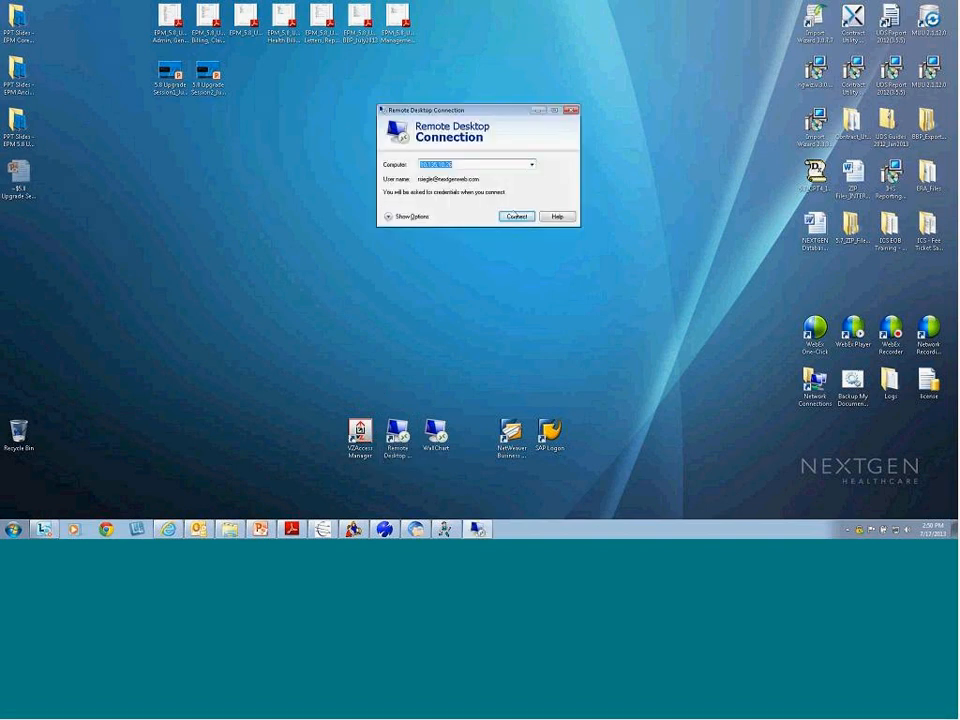
click(515, 216)
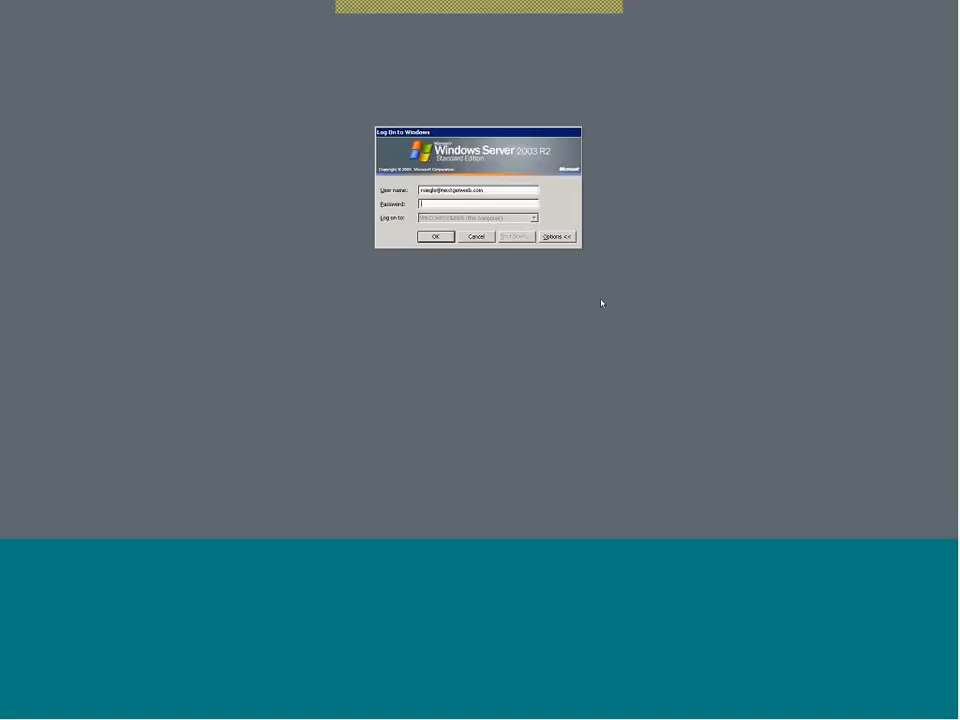
text(********)
key(Return)
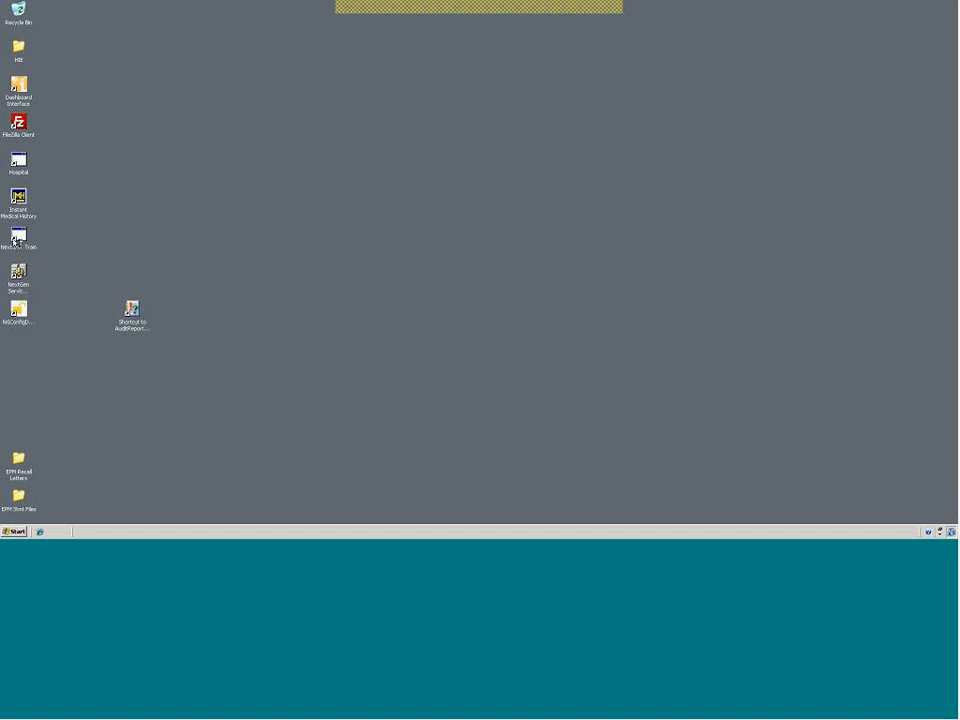
Launch NextGen Train and log on to System Administrator as NGAdmin with the password
double_click(16, 240)
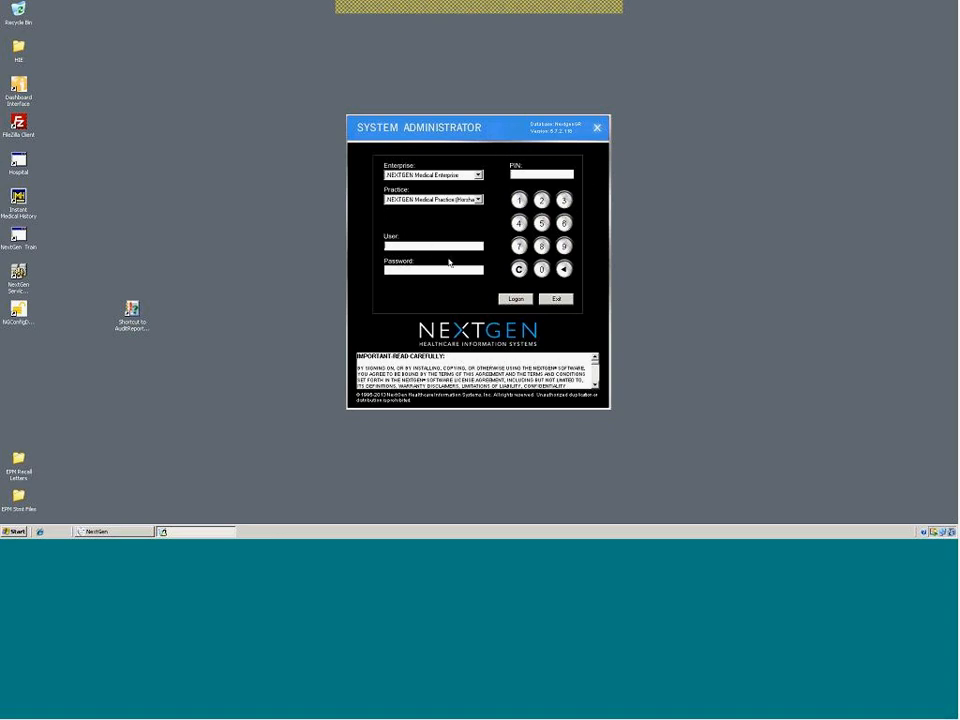
text(NGAdmin)
key(Tab)
text(***)
key(Return)
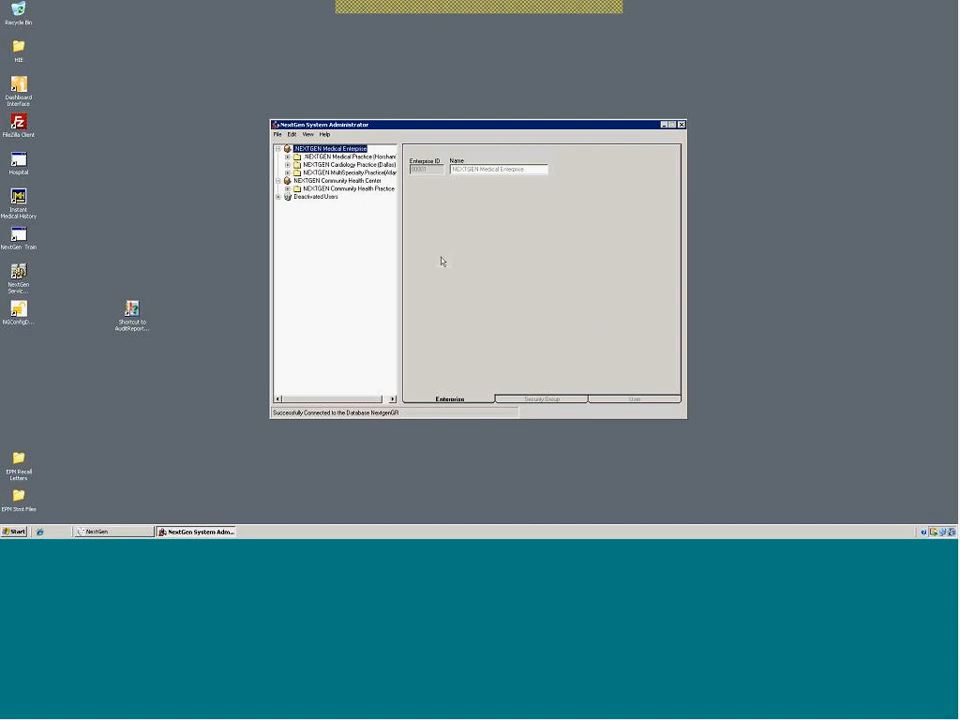
Open View > Advanced Audit Setup and inspect the General Setup audit server row with load 100
click(308, 134)
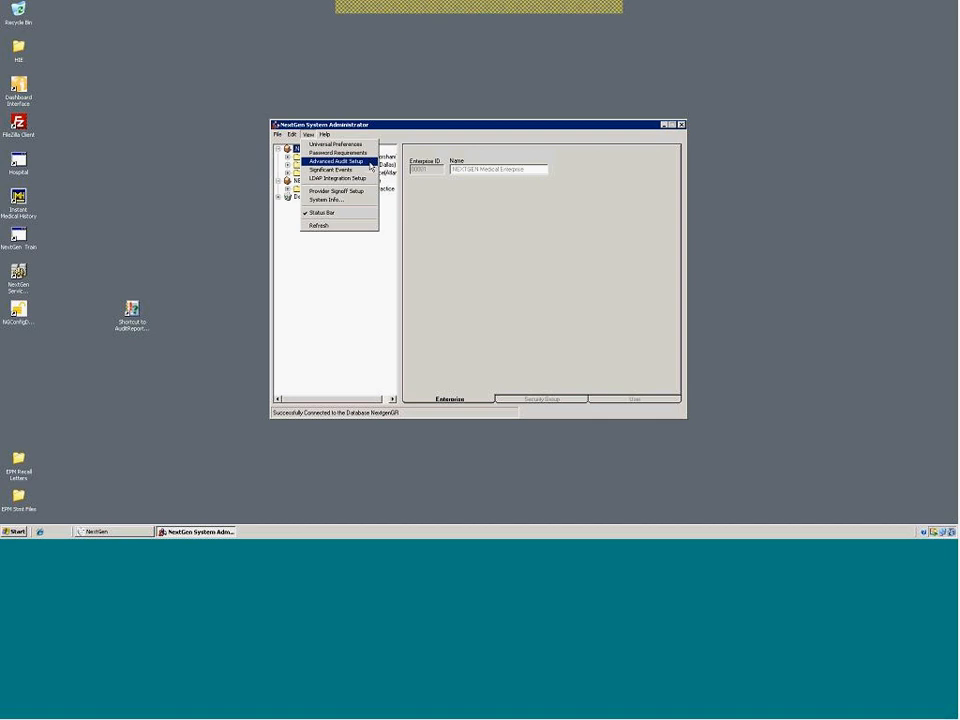
click(371, 166)
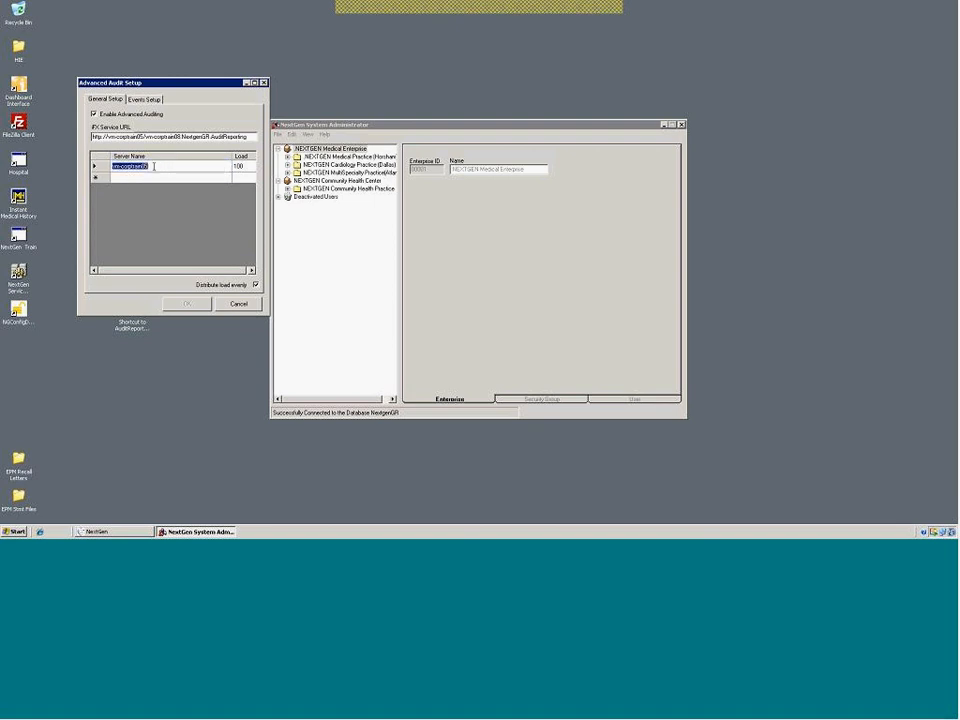
click(246, 167)
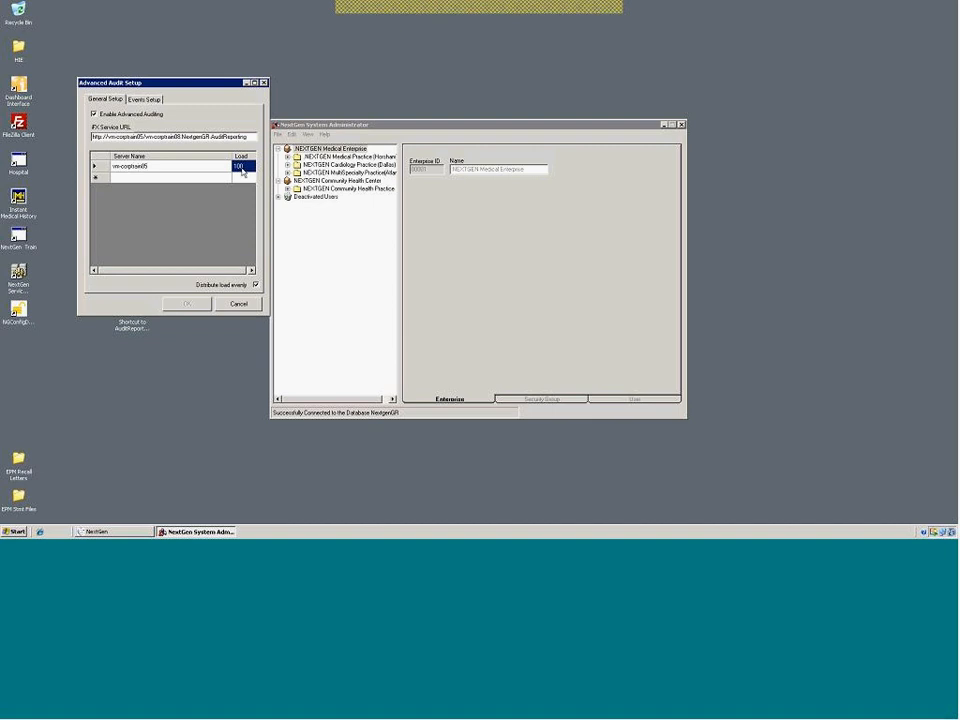
click(144, 178)
click(243, 168)
click(245, 178)
click(239, 167)
click(241, 178)
click(160, 168)
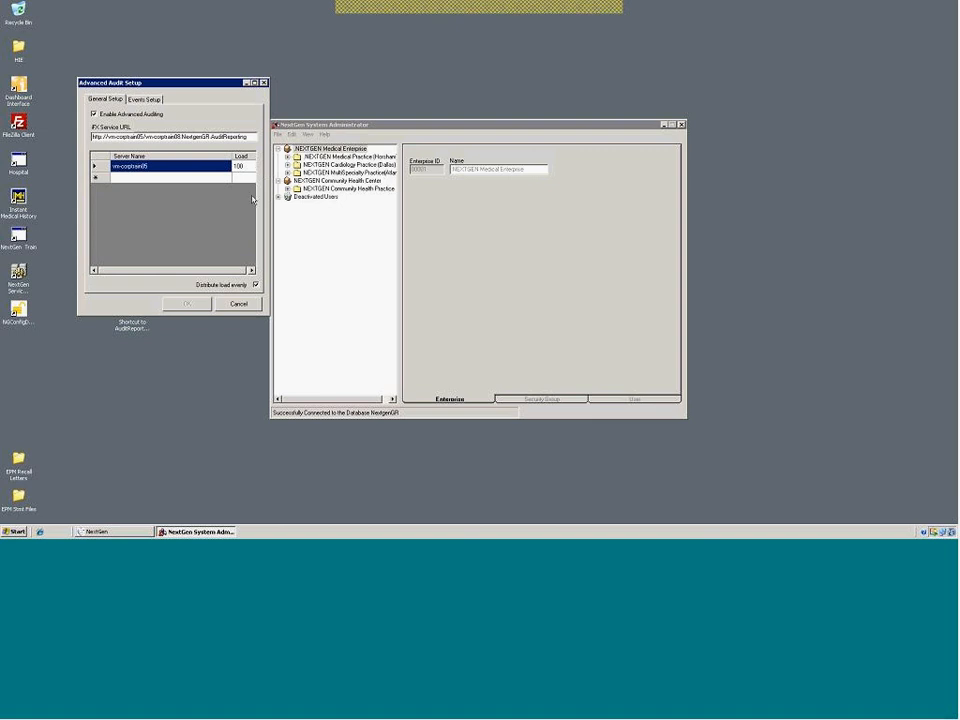
On the Events Setup tab, expand NEXTGEN Medical Enterprise and the Horsham practice's event categories
click(143, 100)
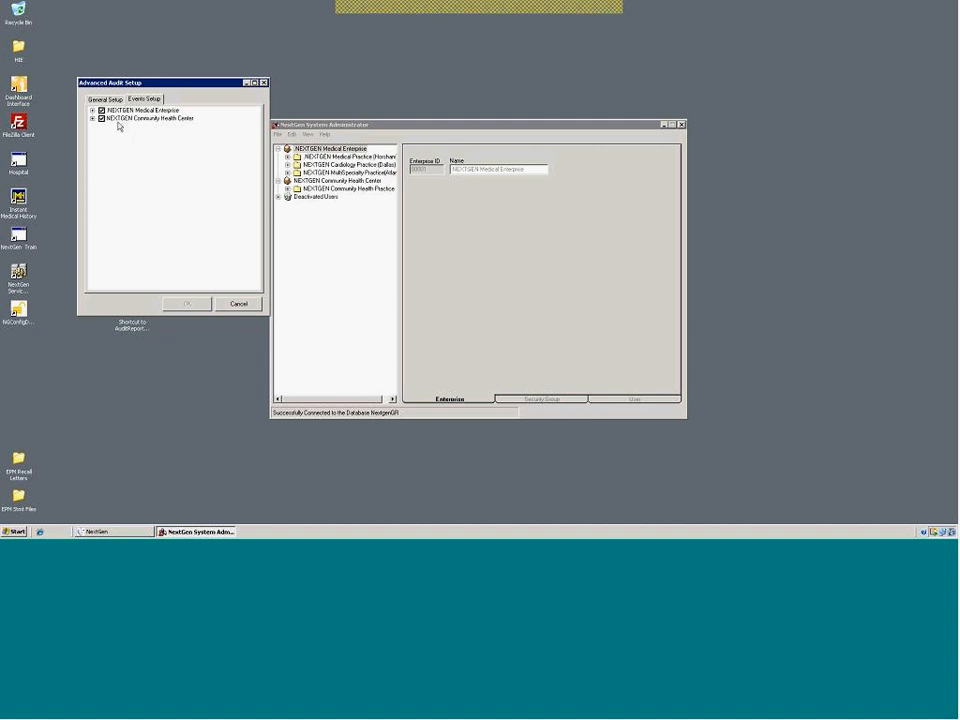
click(92, 111)
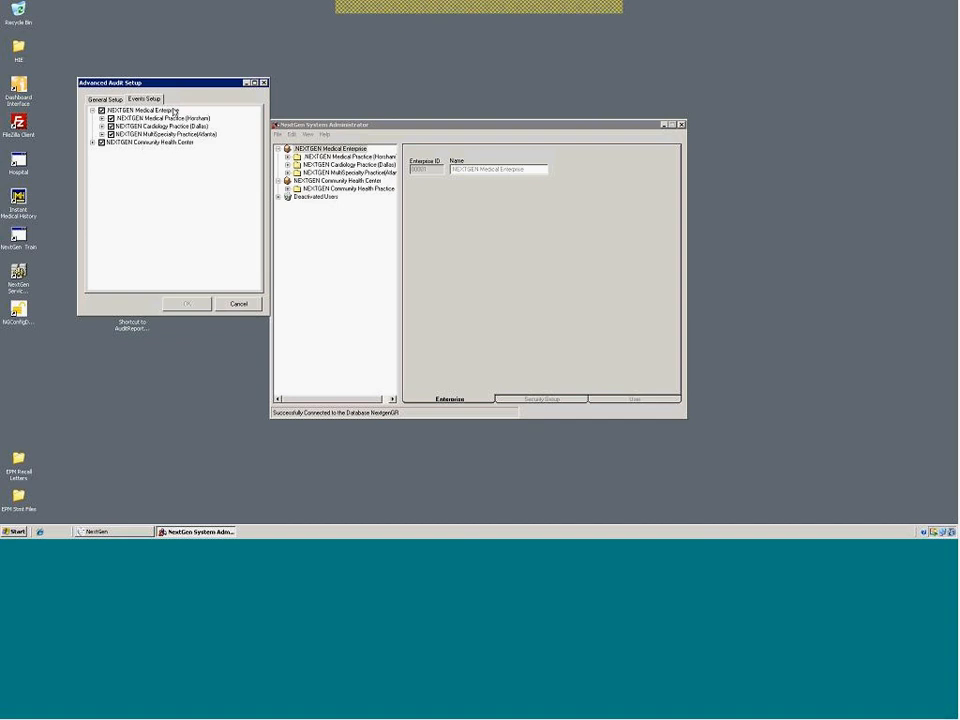
click(102, 119)
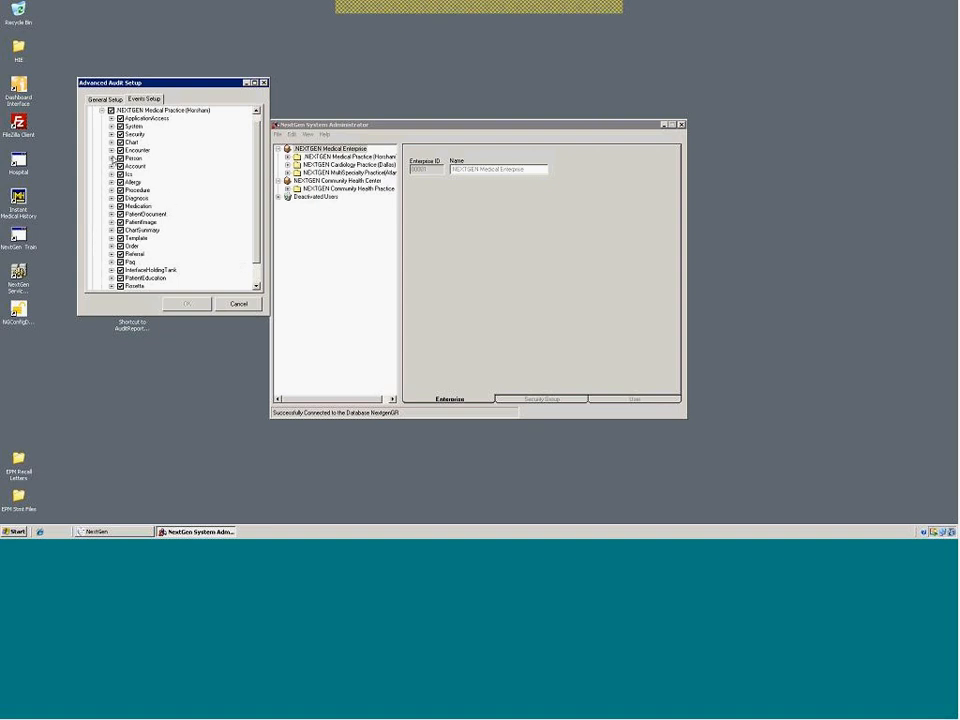
Preview the Person, Encounter and Account audit events, collapse them, and scroll back to the top
click(112, 158)
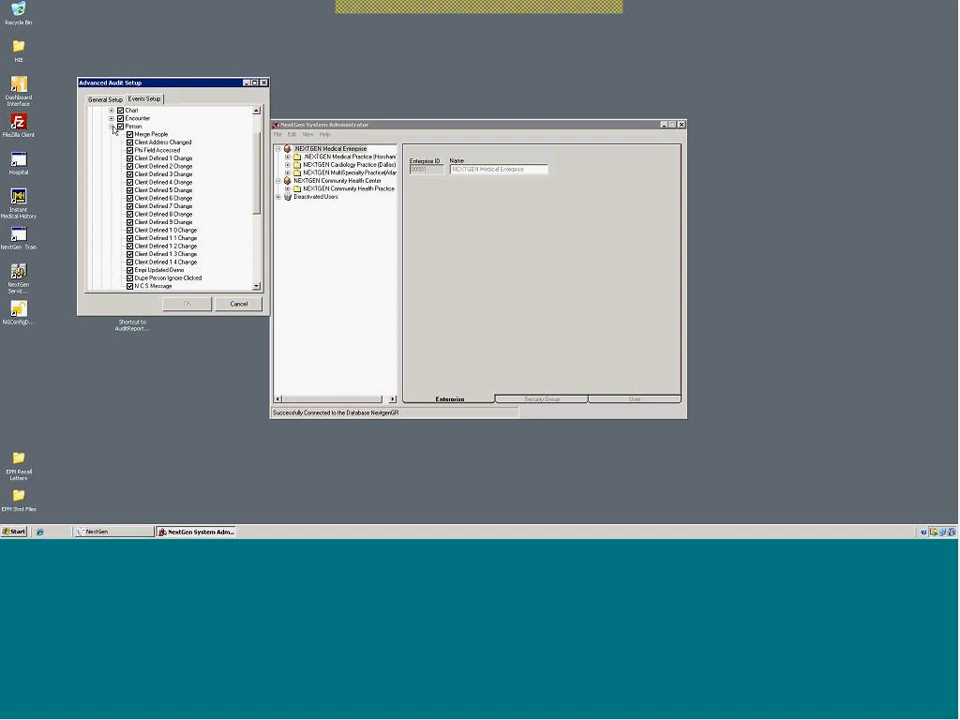
click(111, 126)
click(111, 127)
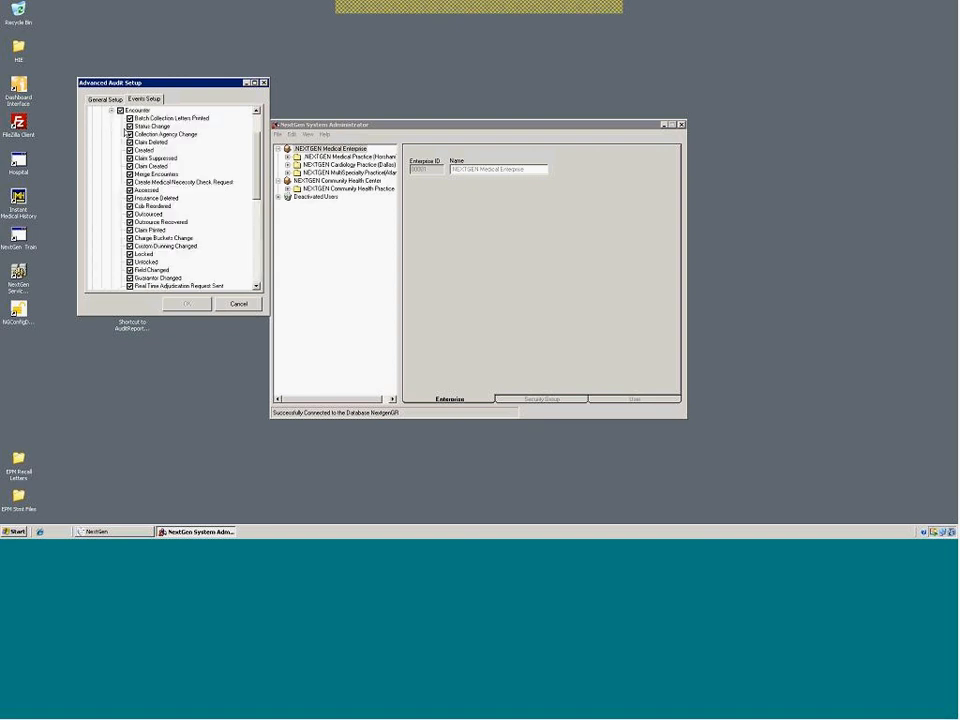
click(111, 111)
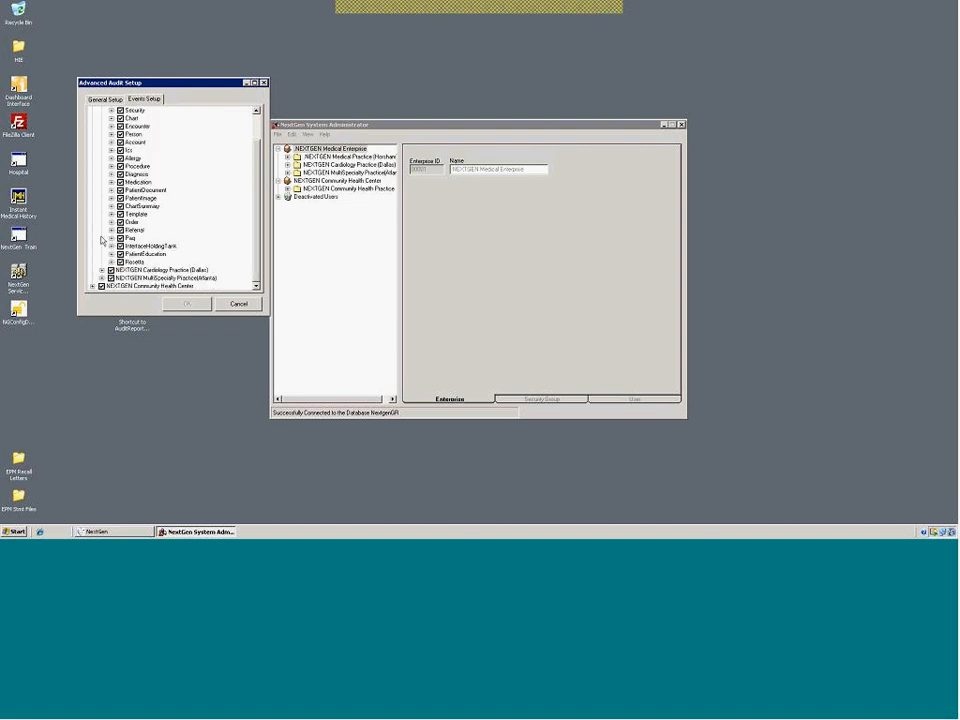
click(111, 143)
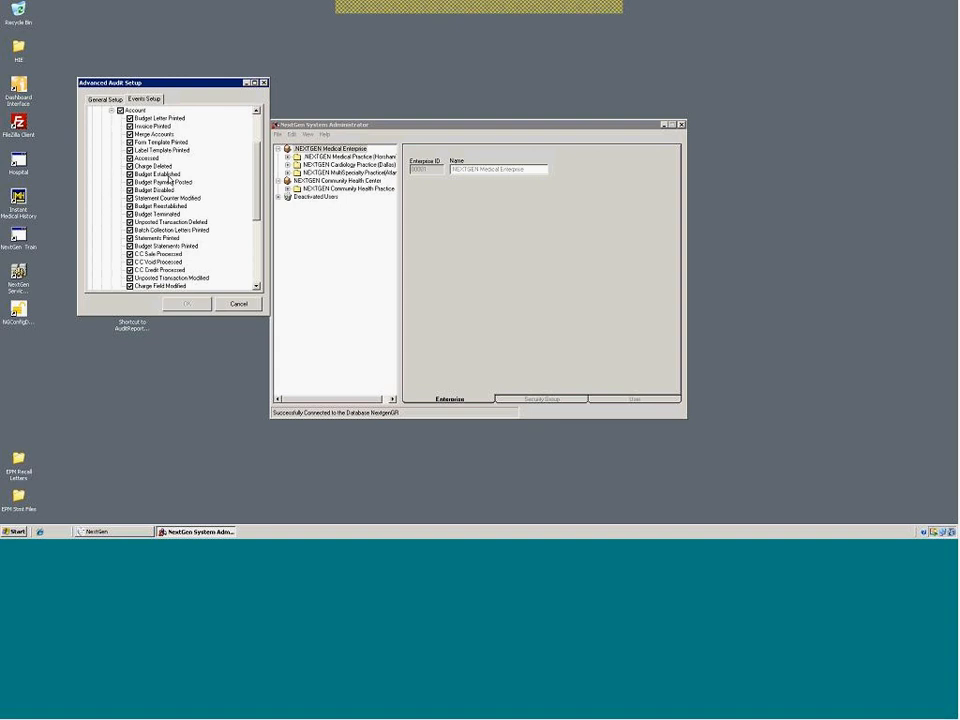
click(111, 110)
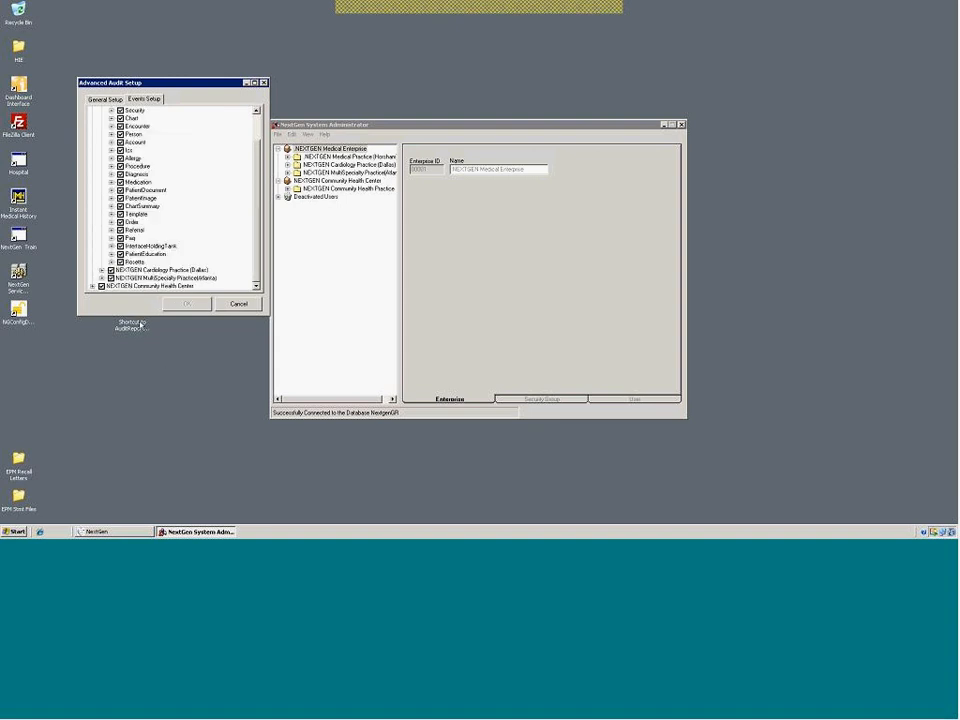
scroll(195, 180, up, 2)
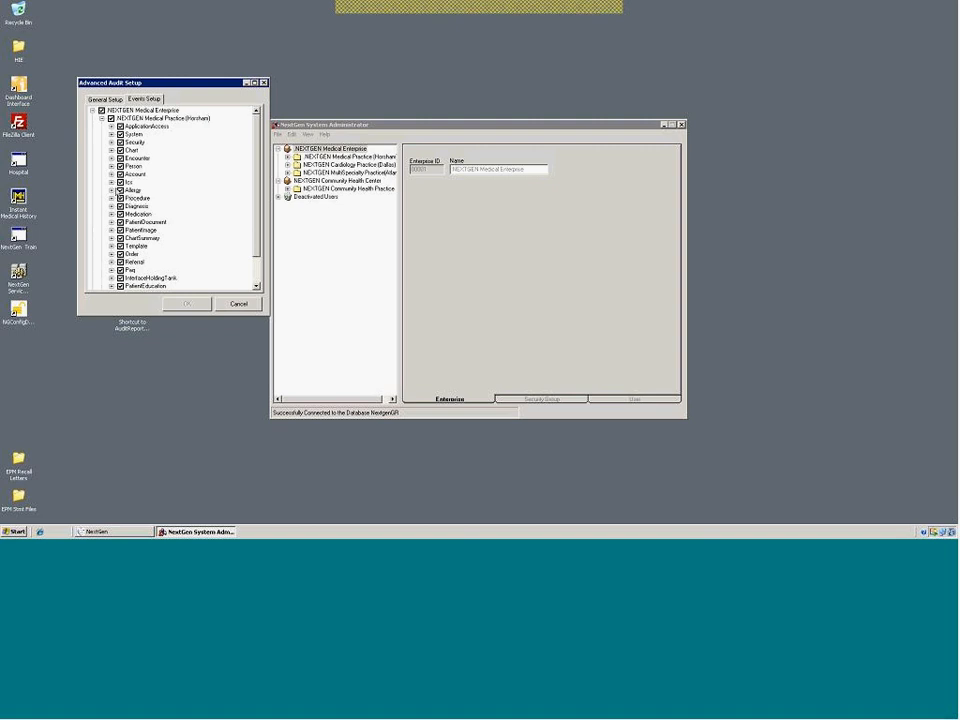
Expand Account and uncheck Unposted Transaction Deleted, Budget Established, C C Credit Processed and one more event
click(111, 175)
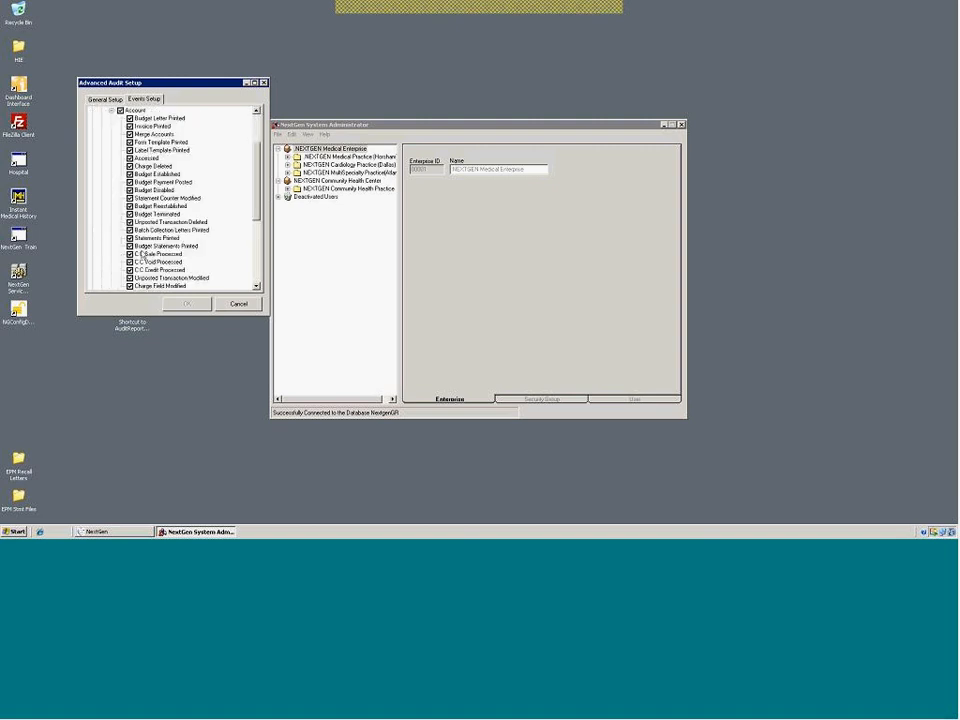
click(130, 222)
click(134, 174)
click(131, 174)
click(130, 270)
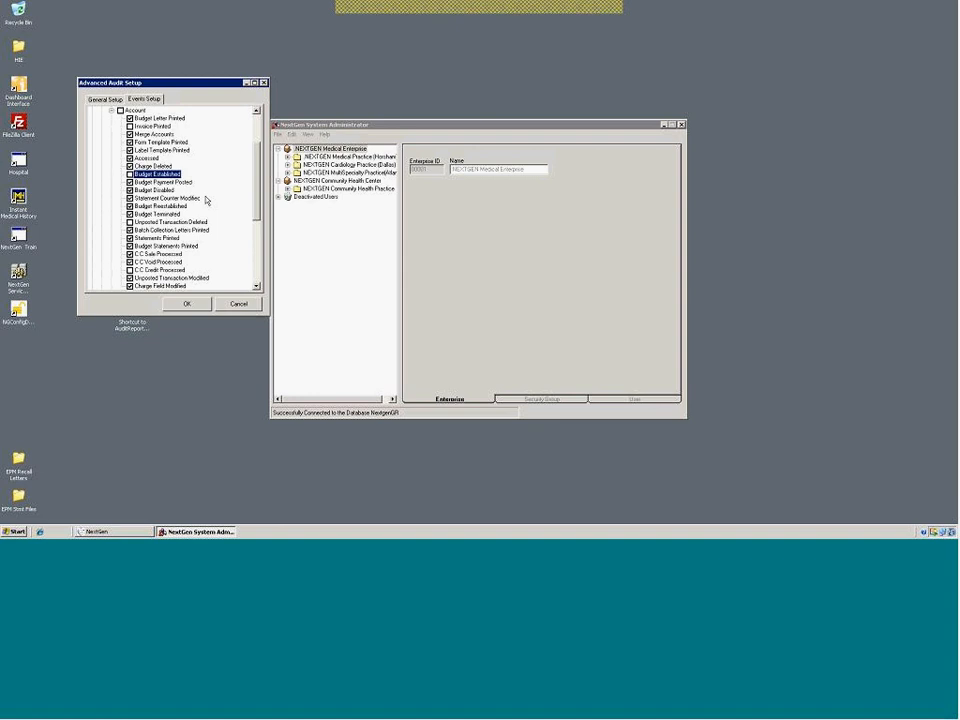
Browse the Dallas and Atlanta practices' event categories, then cancel Advanced Audit Setup without saving
scroll(193, 146, up, 3)
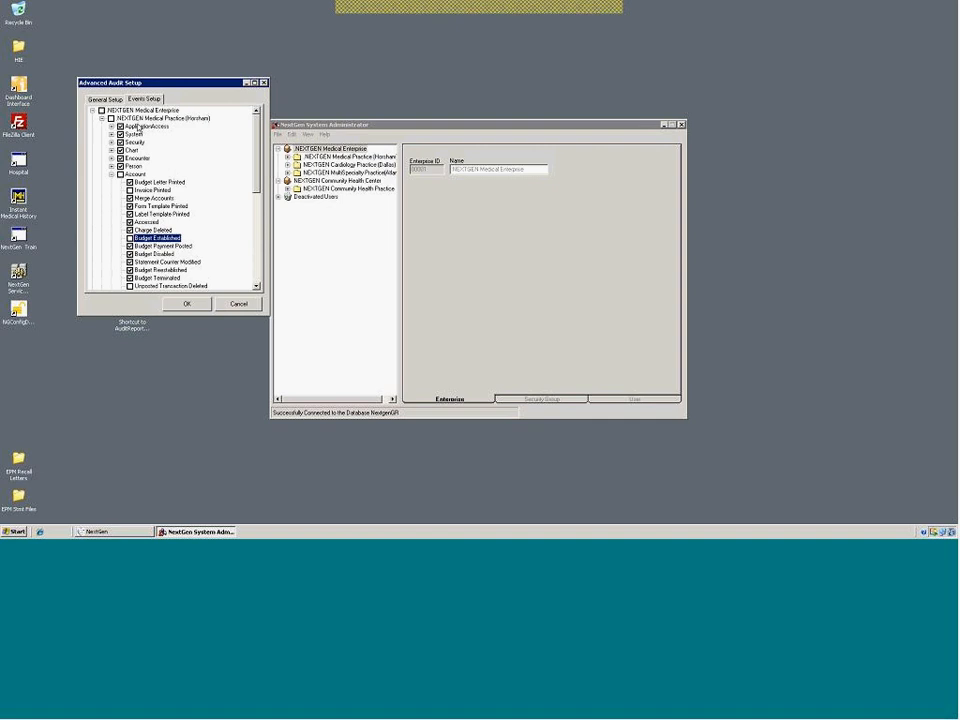
click(102, 118)
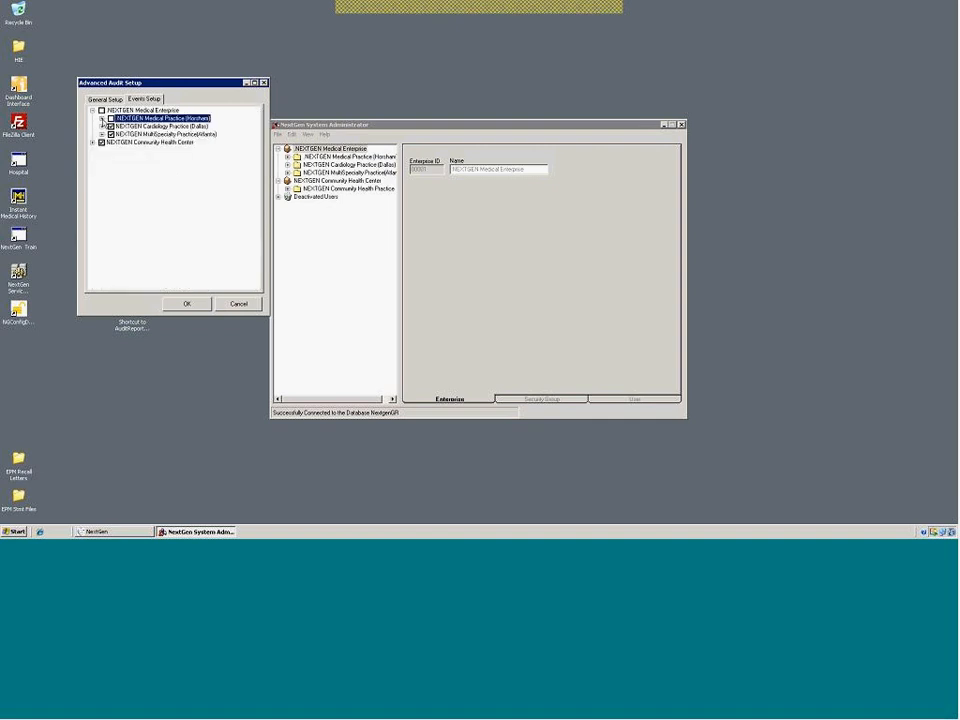
click(102, 127)
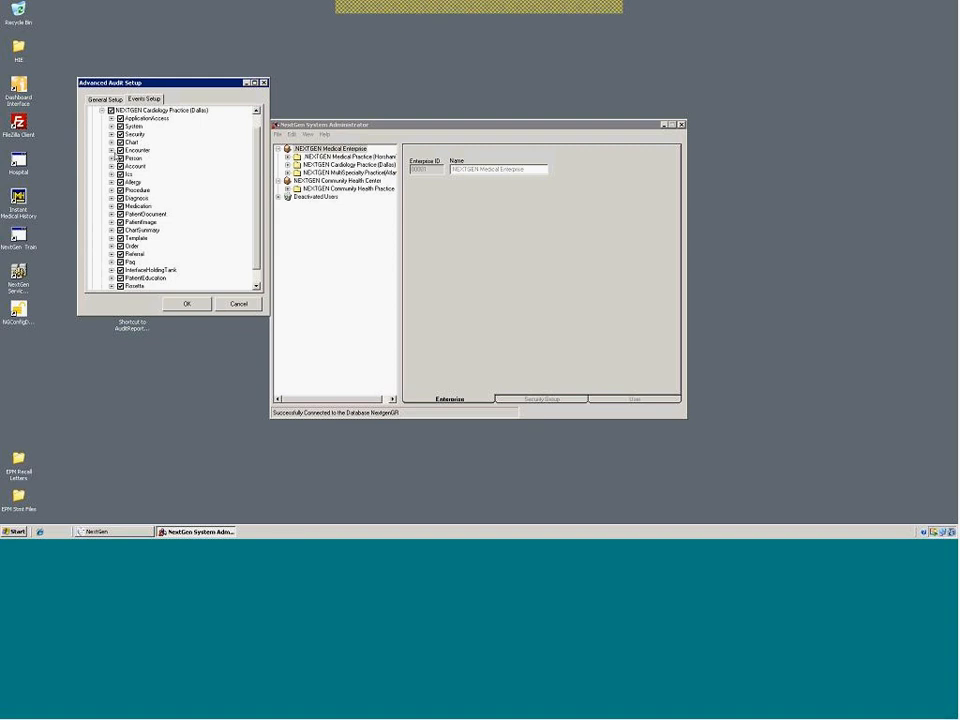
click(102, 110)
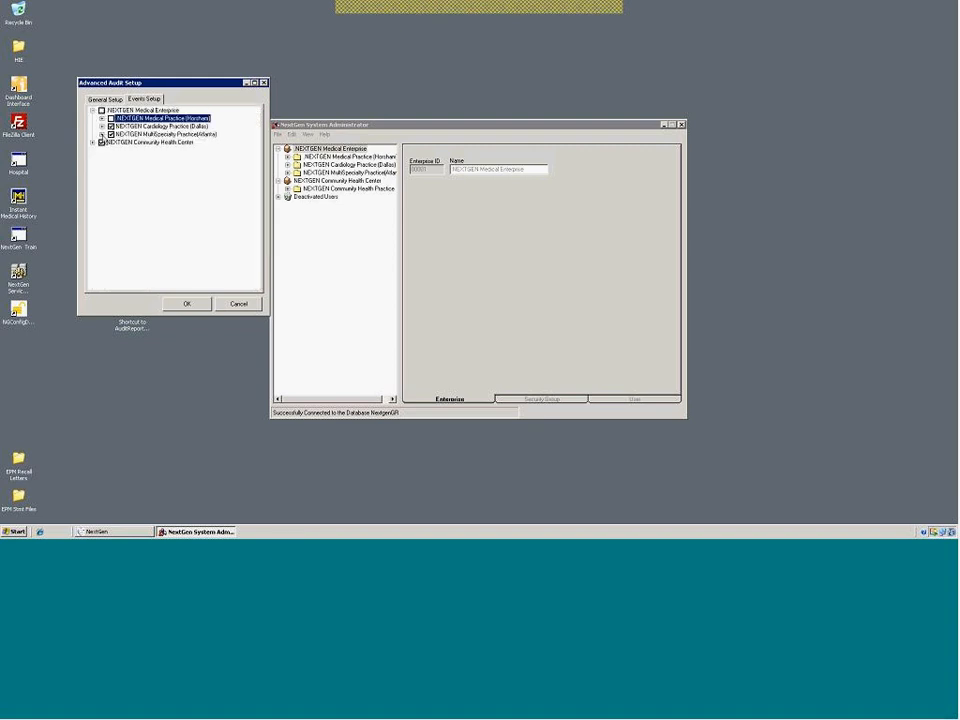
click(102, 134)
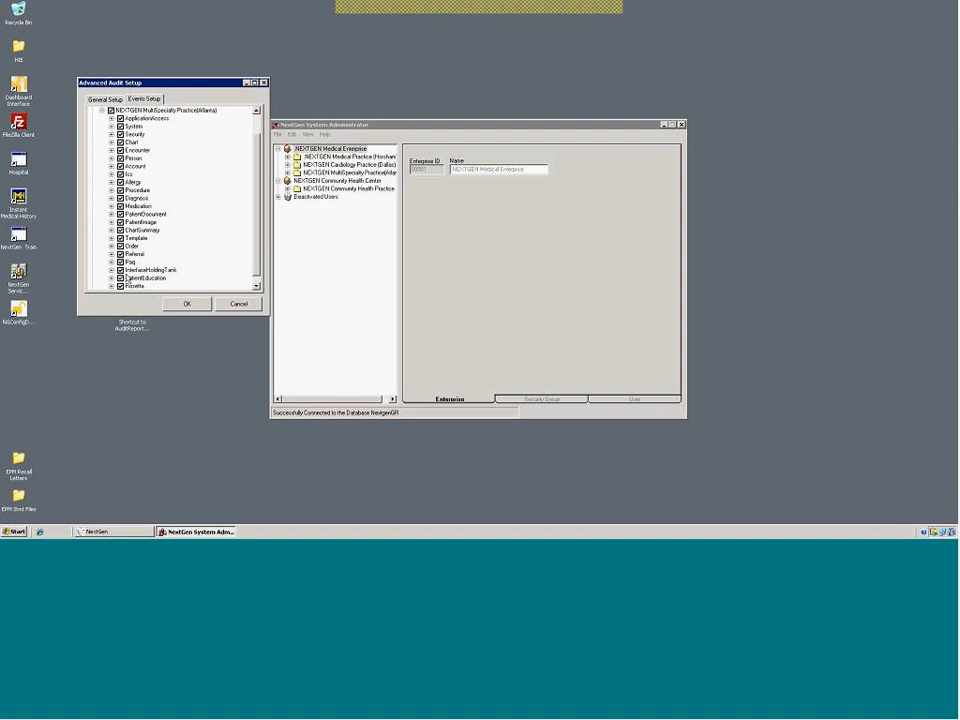
click(102, 110)
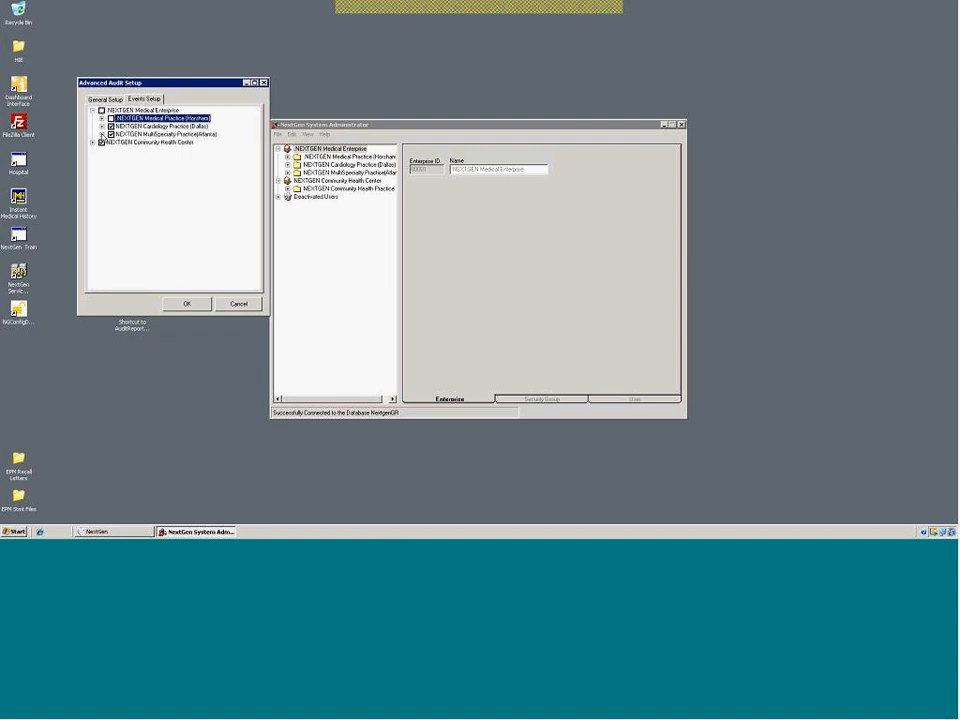
click(102, 135)
click(102, 110)
click(239, 304)
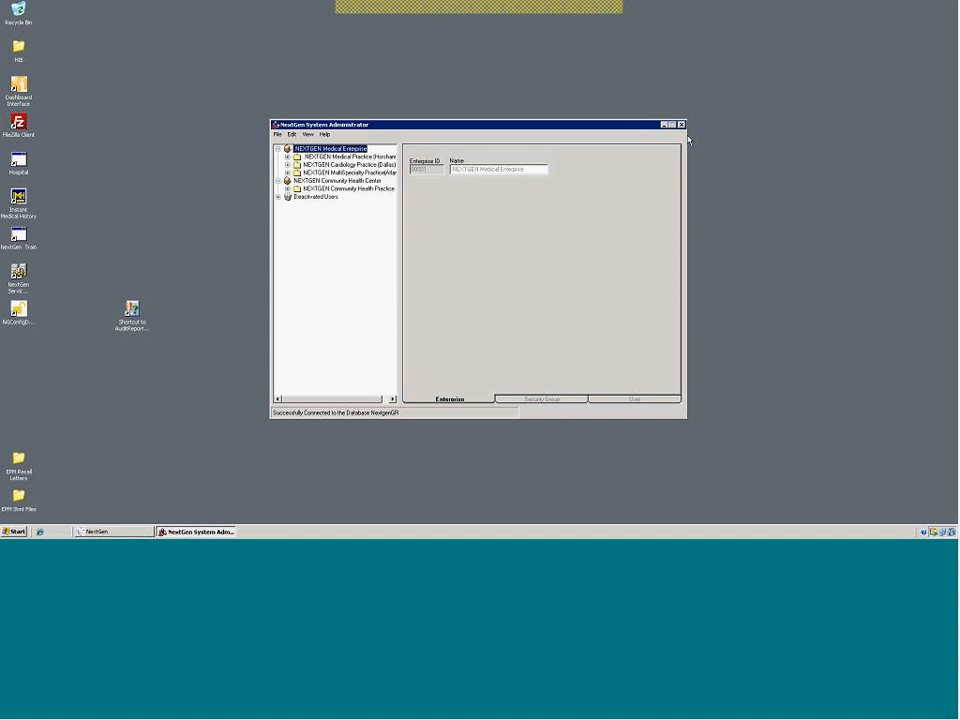
Close System Administrator and the Application Launcher, then select the AuditReportTool desktop shortcut
click(681, 125)
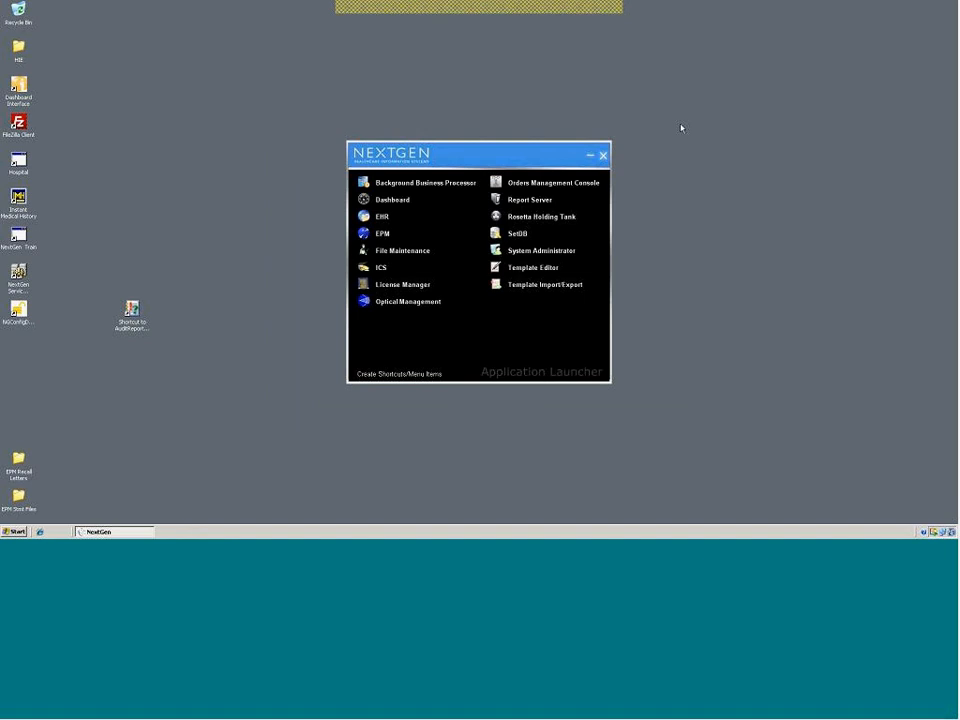
click(603, 155)
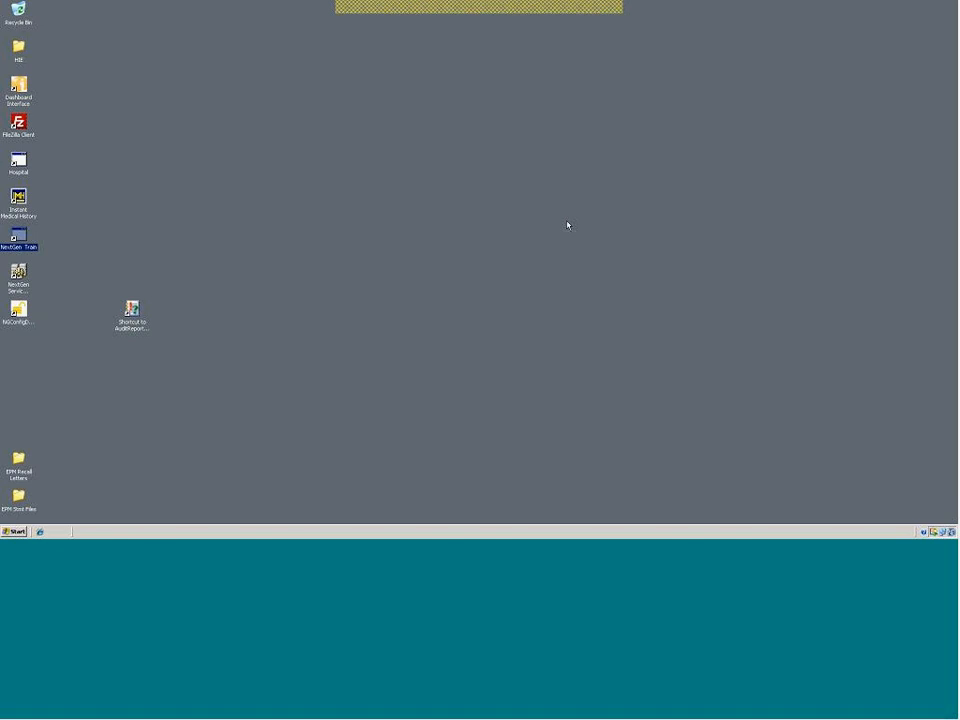
click(131, 310)
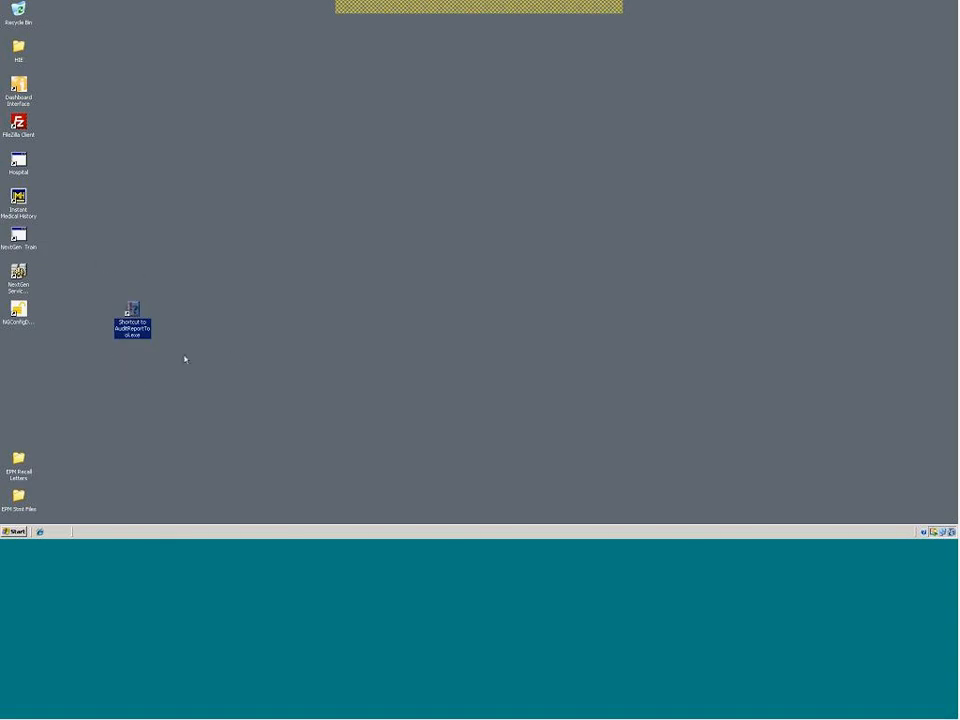
click(12, 244)
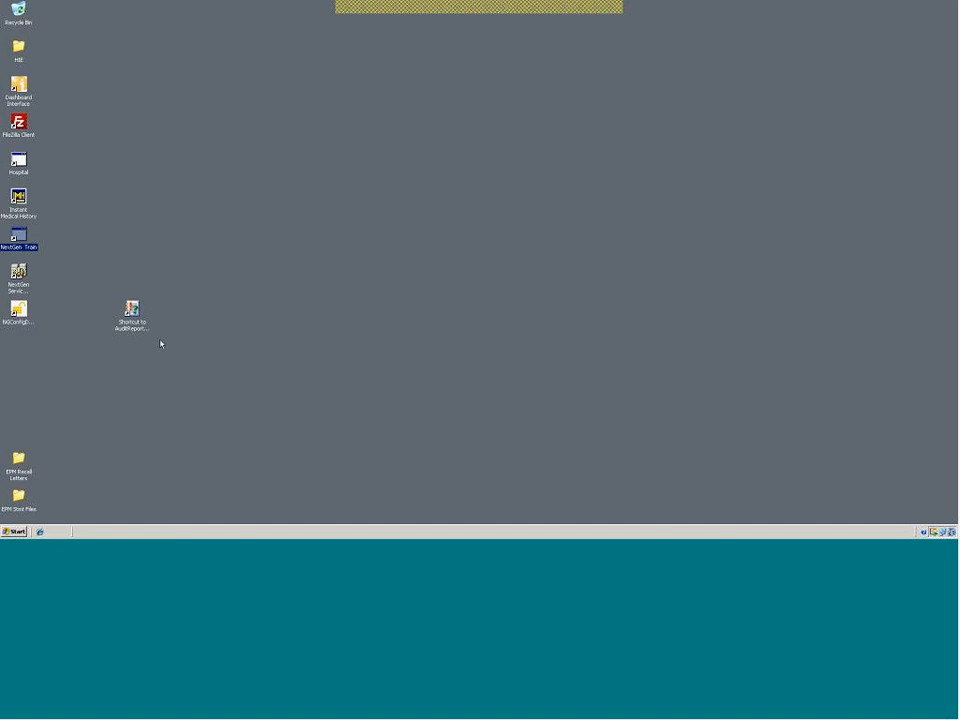
click(131, 310)
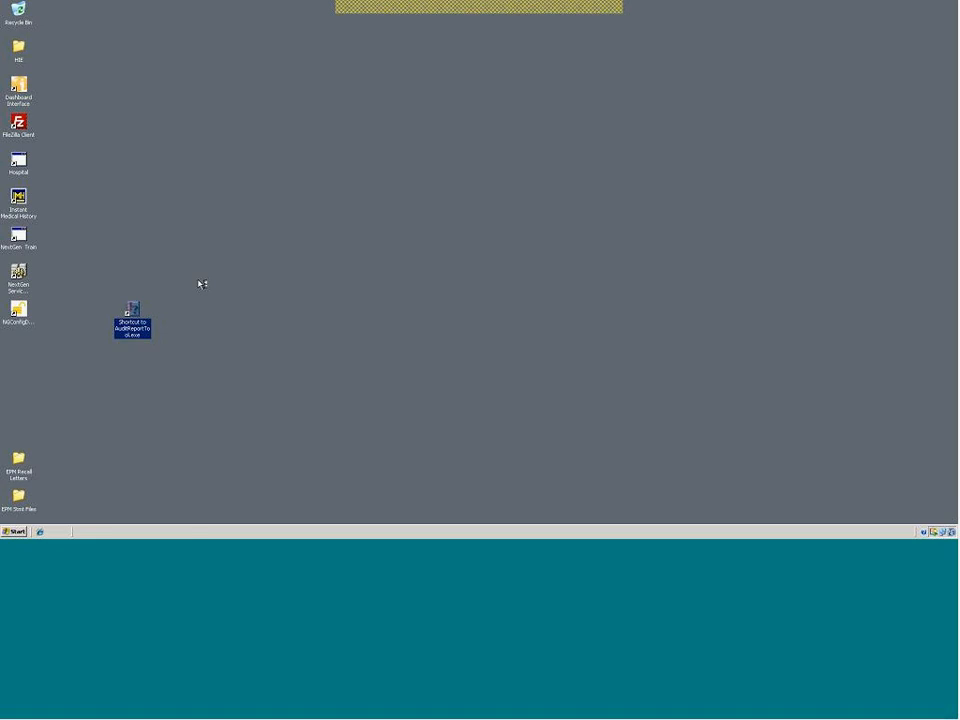
Launch the Audit Report Tool, log in as NGAdmin, and open the Enterprise selection list
key(Return)
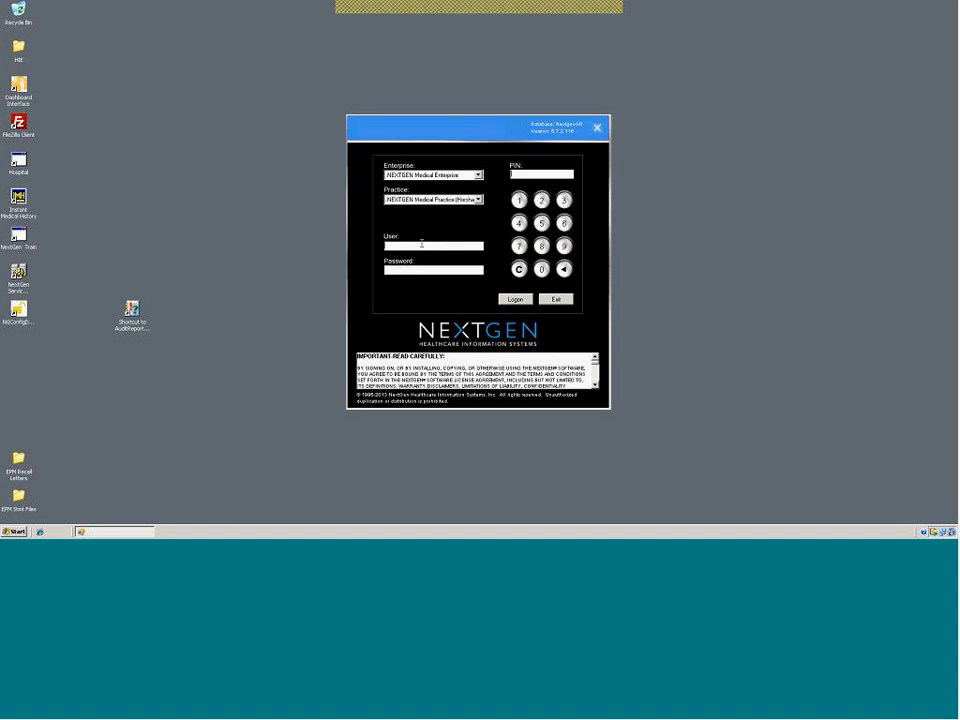
text(NGAdmin)
key(Tab)
text(******)
key(Return)
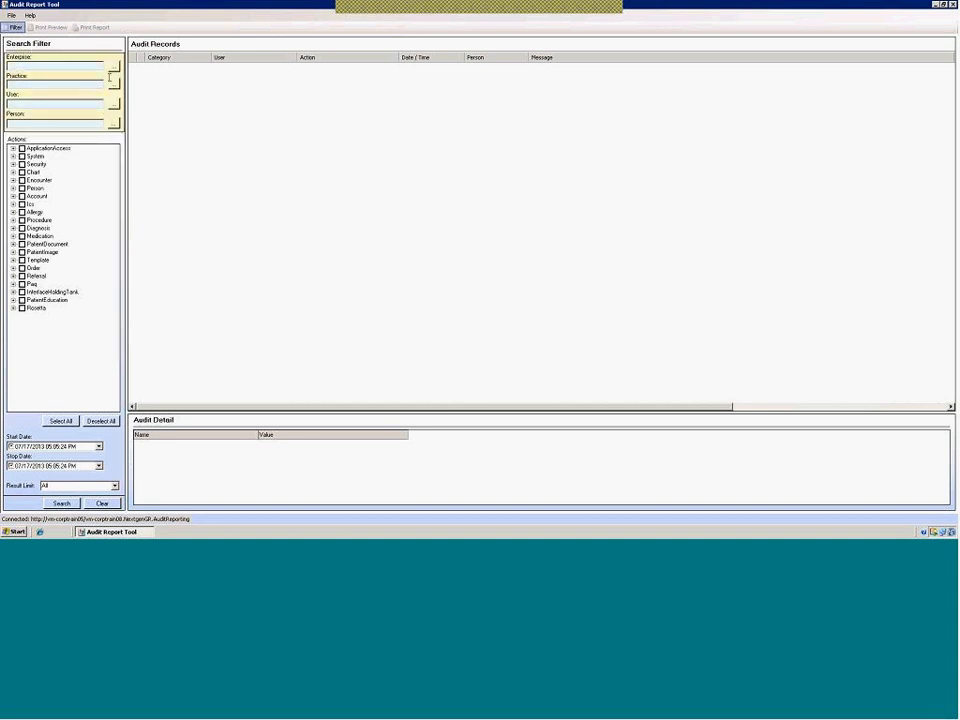
click(113, 65)
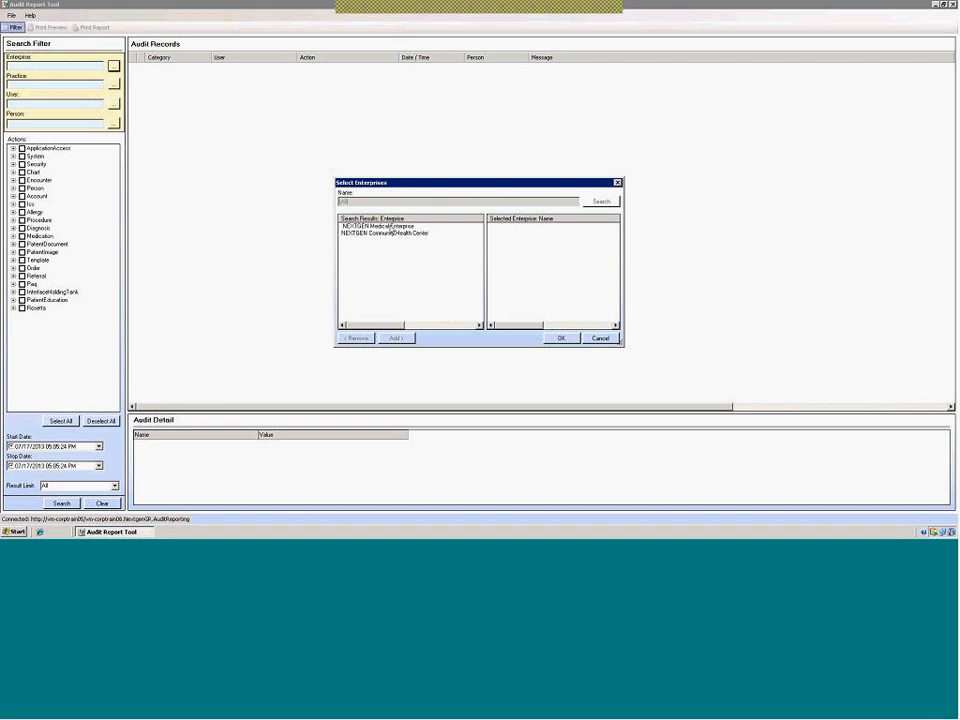
Move only NEXTGEN Medical Enterprise into Selected, after briefly trying Community Health Center, and confirm
click(391, 227)
double_click(391, 227)
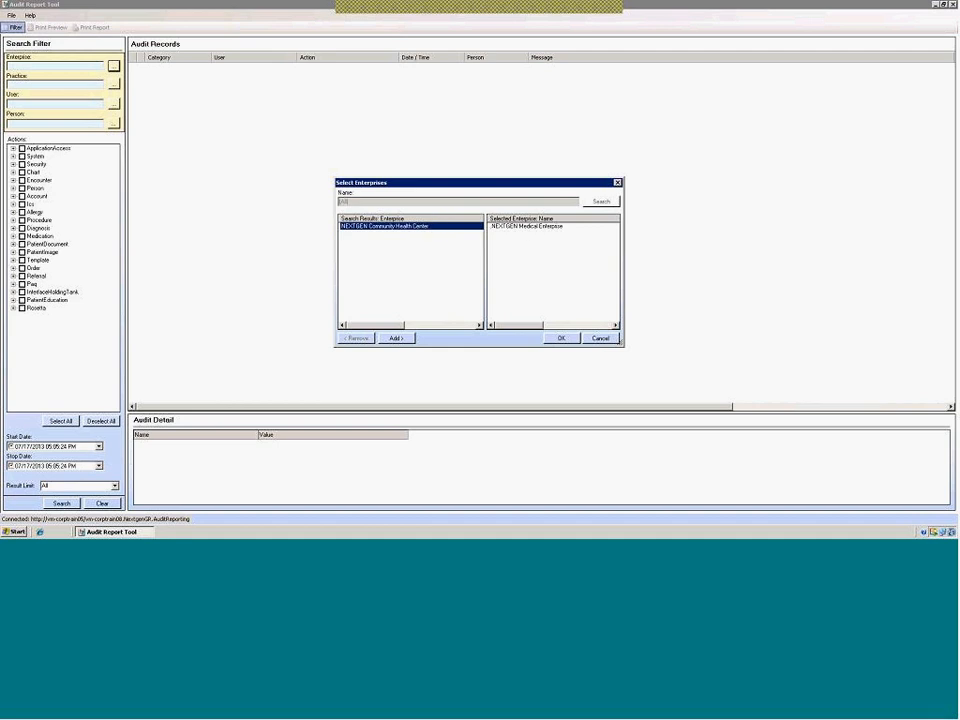
double_click(525, 230)
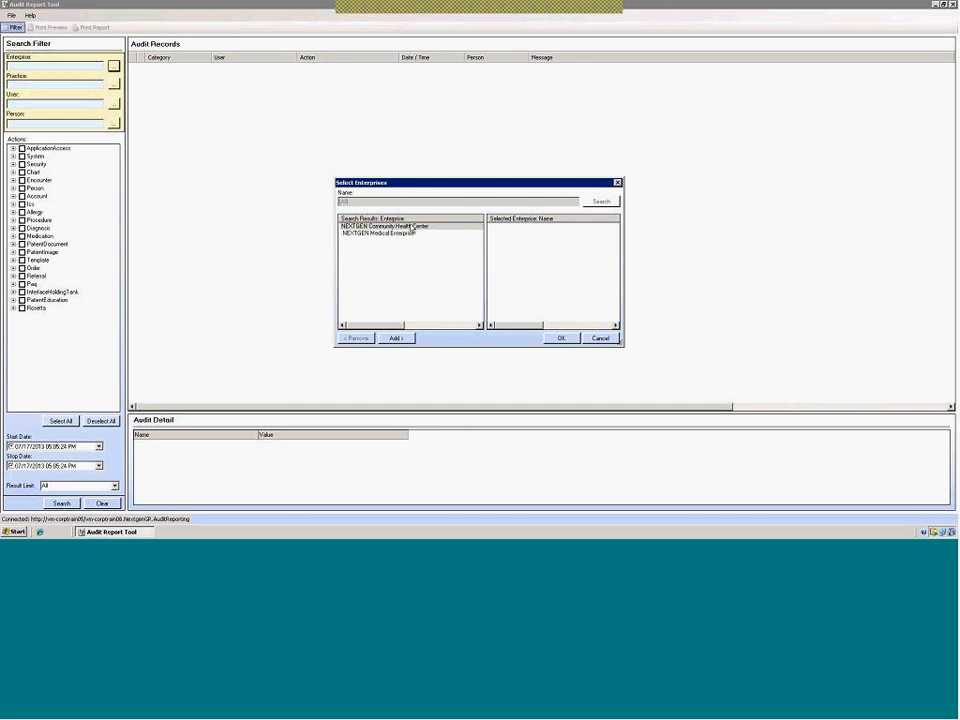
double_click(411, 228)
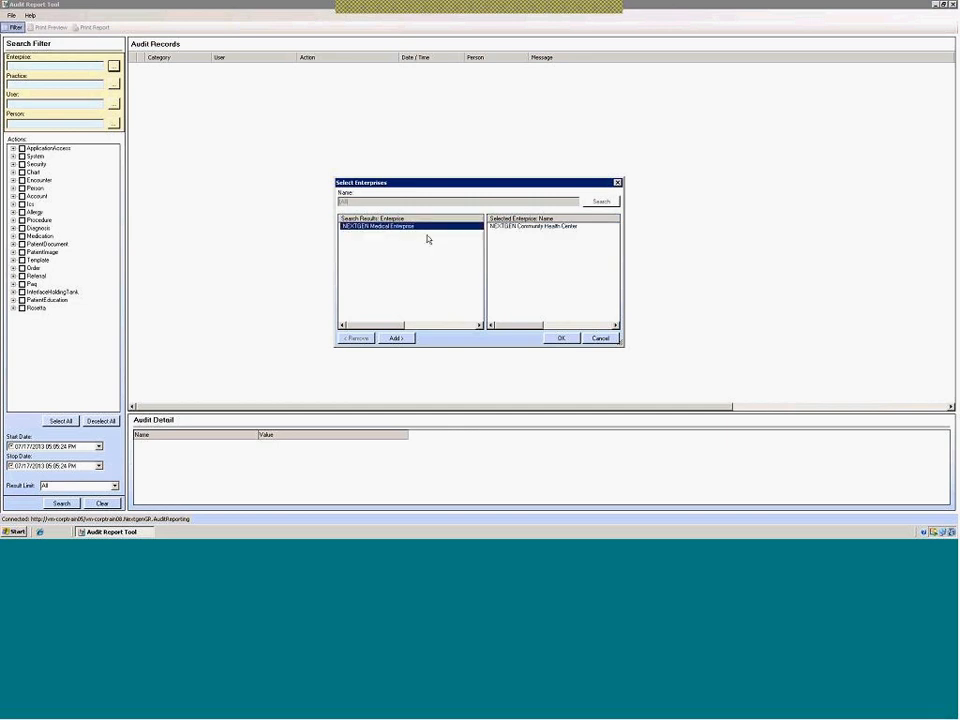
double_click(511, 228)
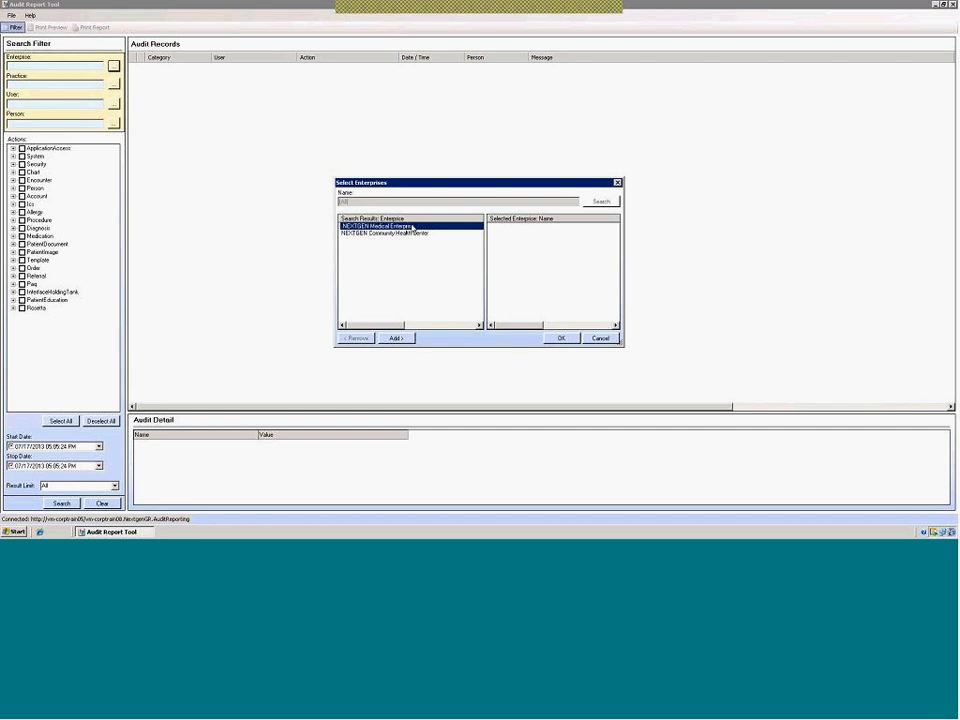
double_click(413, 227)
click(559, 338)
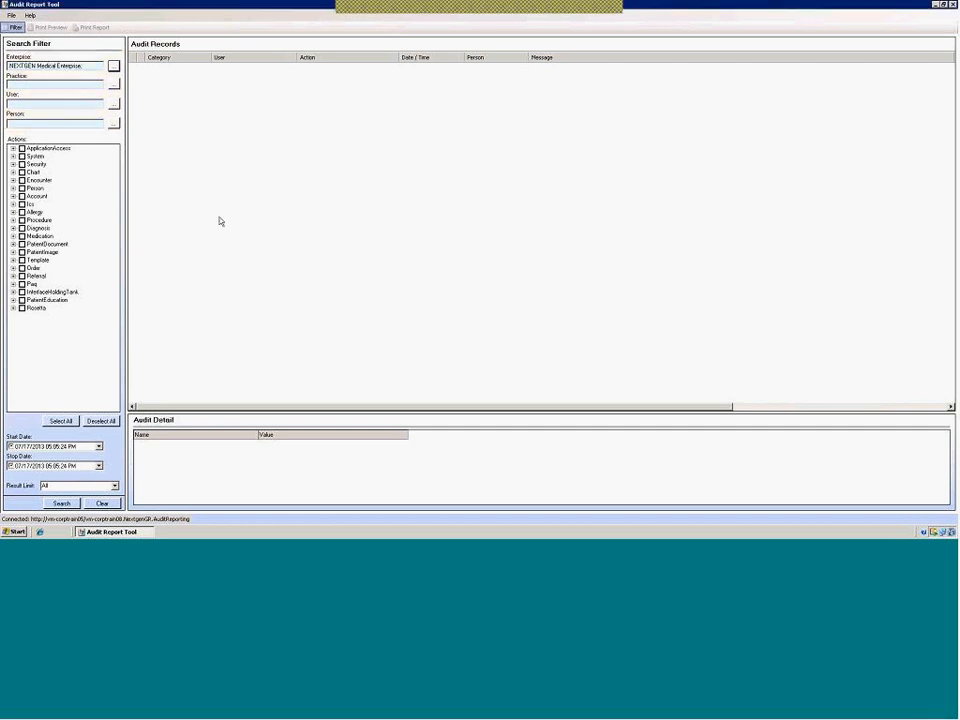
click(113, 84)
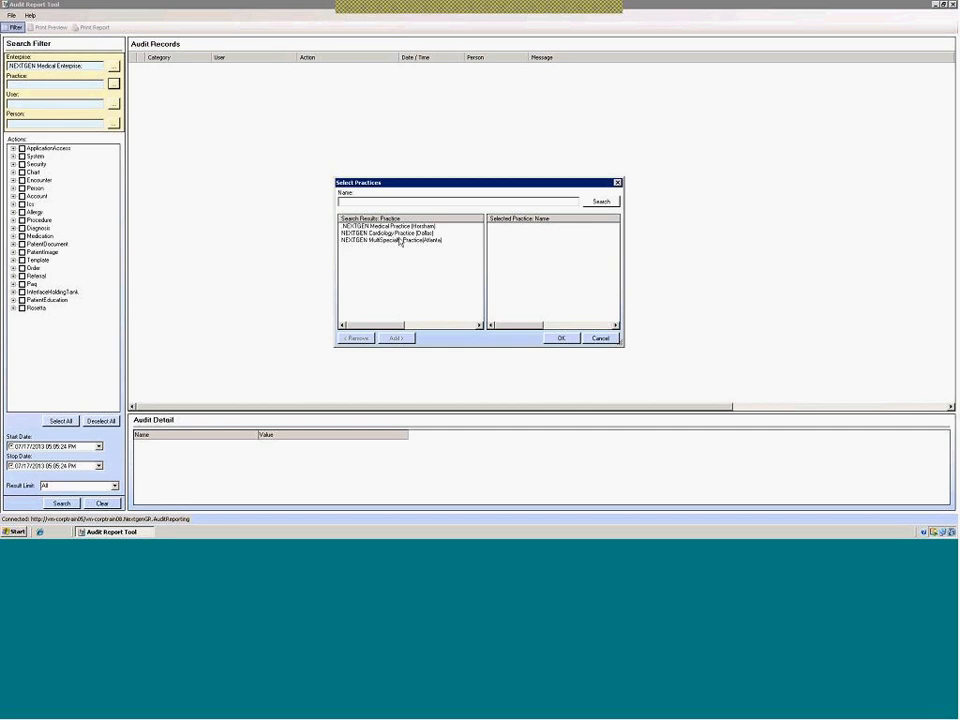
Add NEXTGEN Medical Practice (Horsham) as the practice filter and confirm with OK
double_click(398, 226)
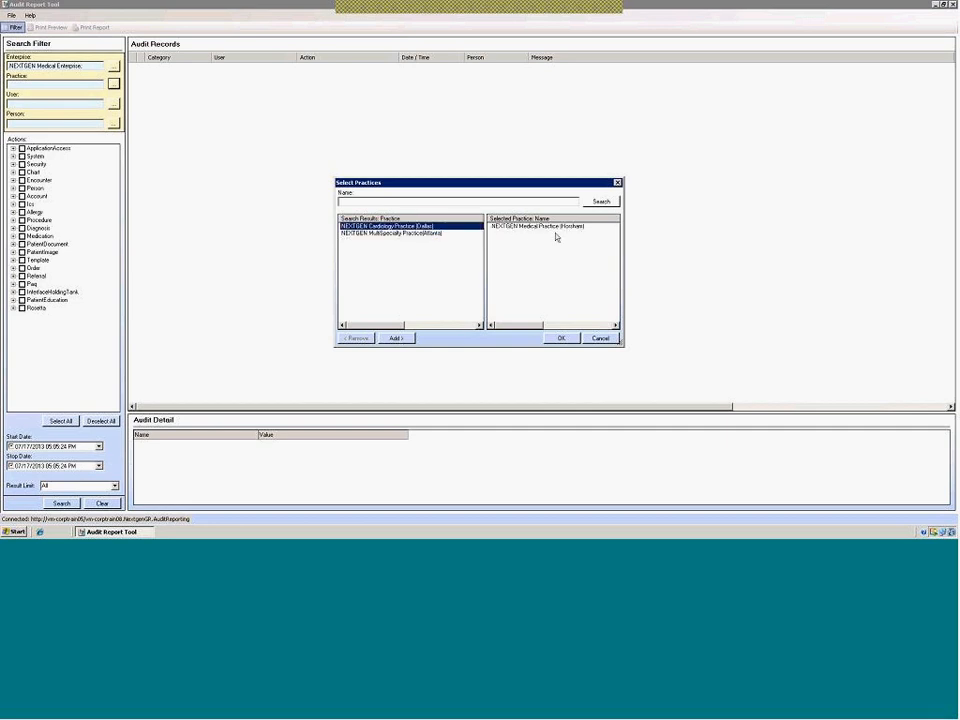
click(561, 338)
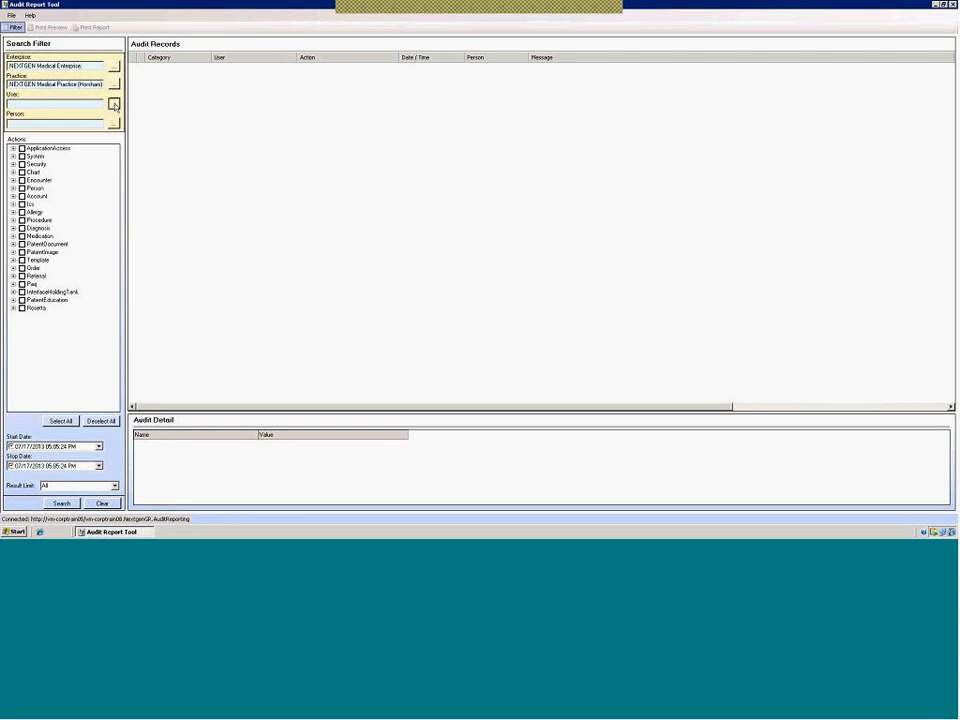
click(114, 104)
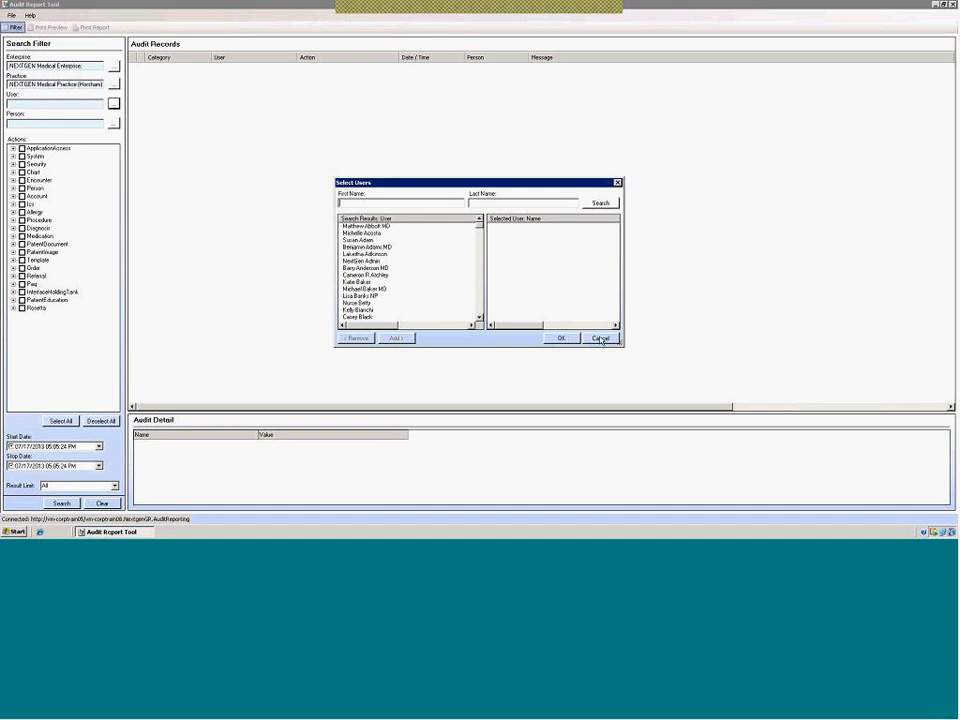
Set the User filter to the NextGen administrator account, then bring up Person Lookup
double_click(362, 260)
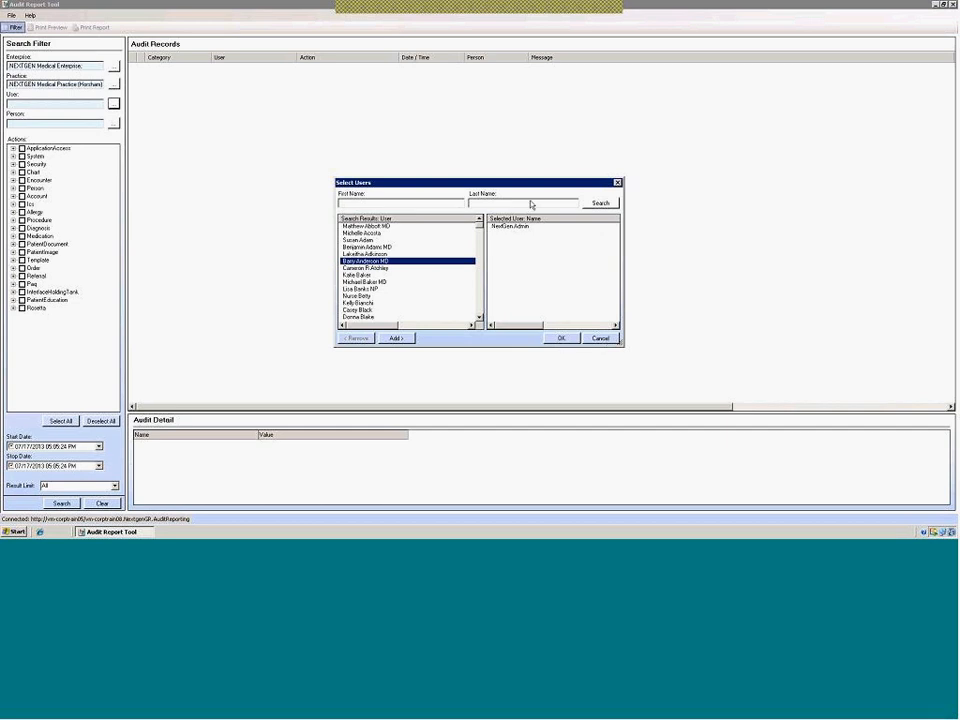
click(556, 339)
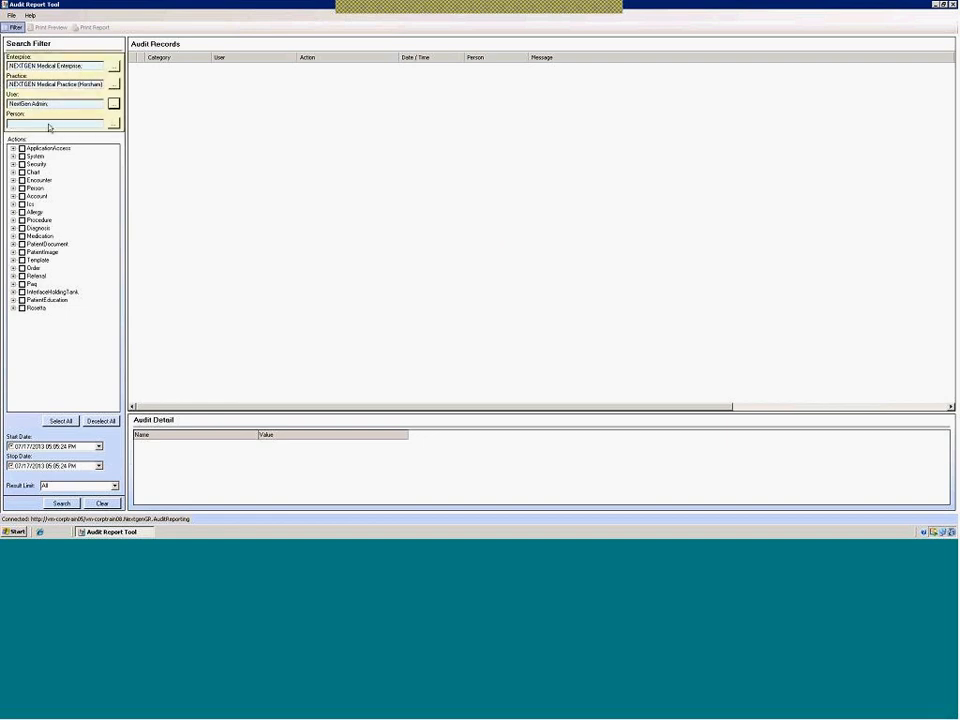
click(113, 124)
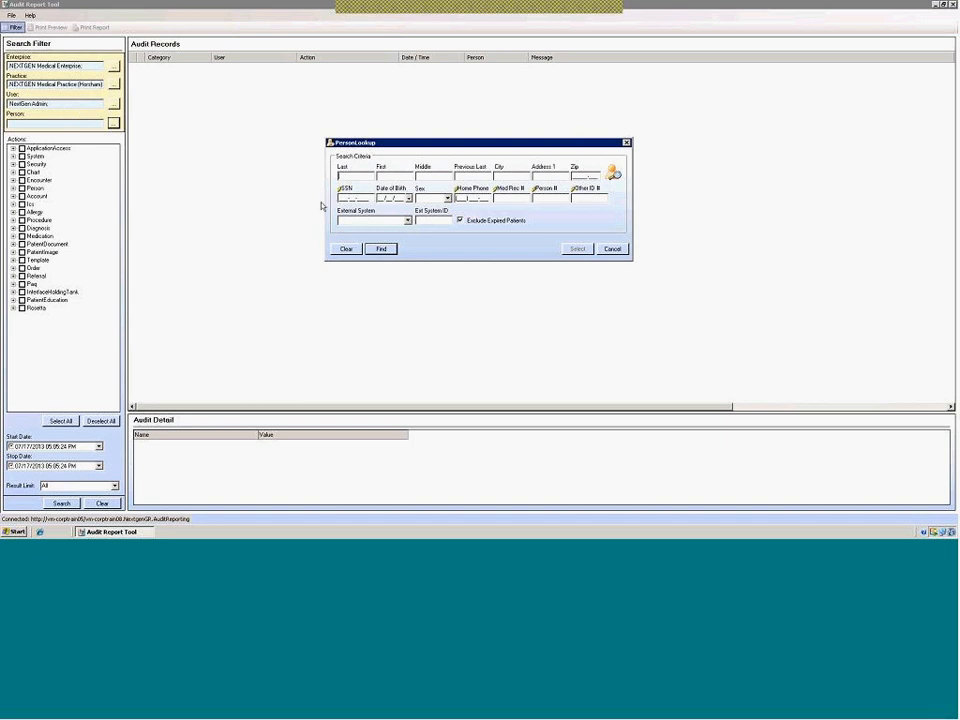
Cancel Person Lookup so the Person filter stays blank
click(612, 248)
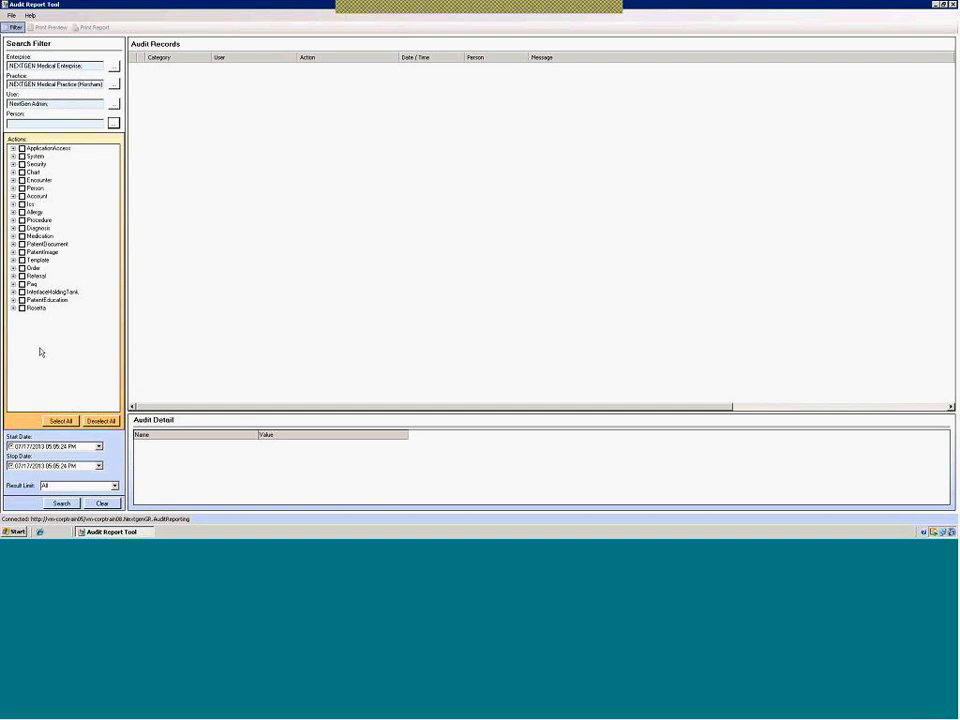
Check the Encounter and Person action categories after reviewing their child actions
click(12, 188)
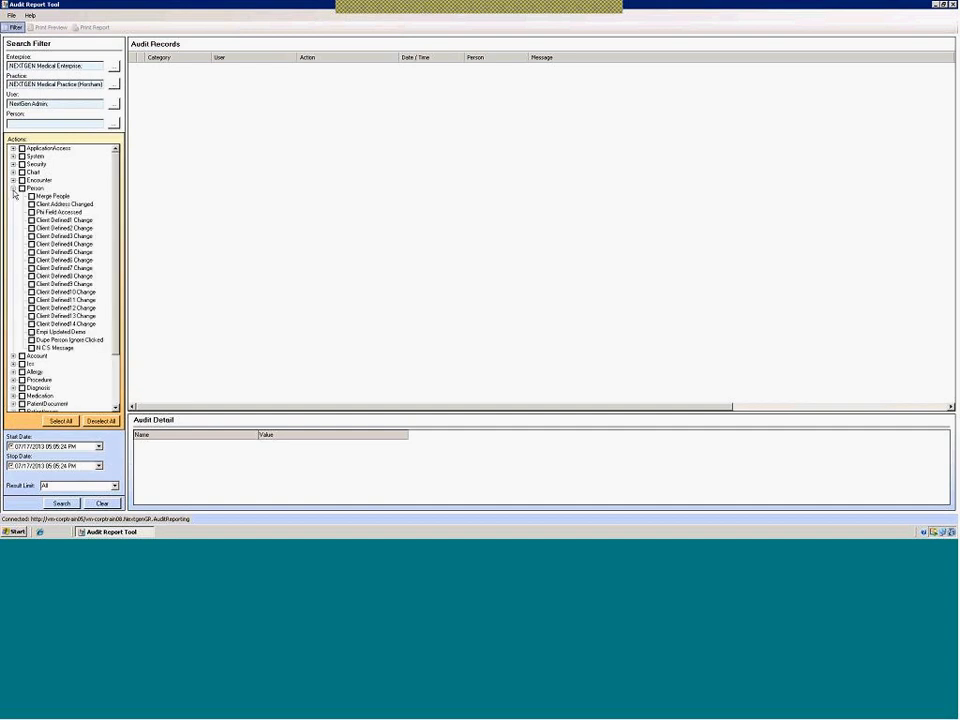
click(13, 189)
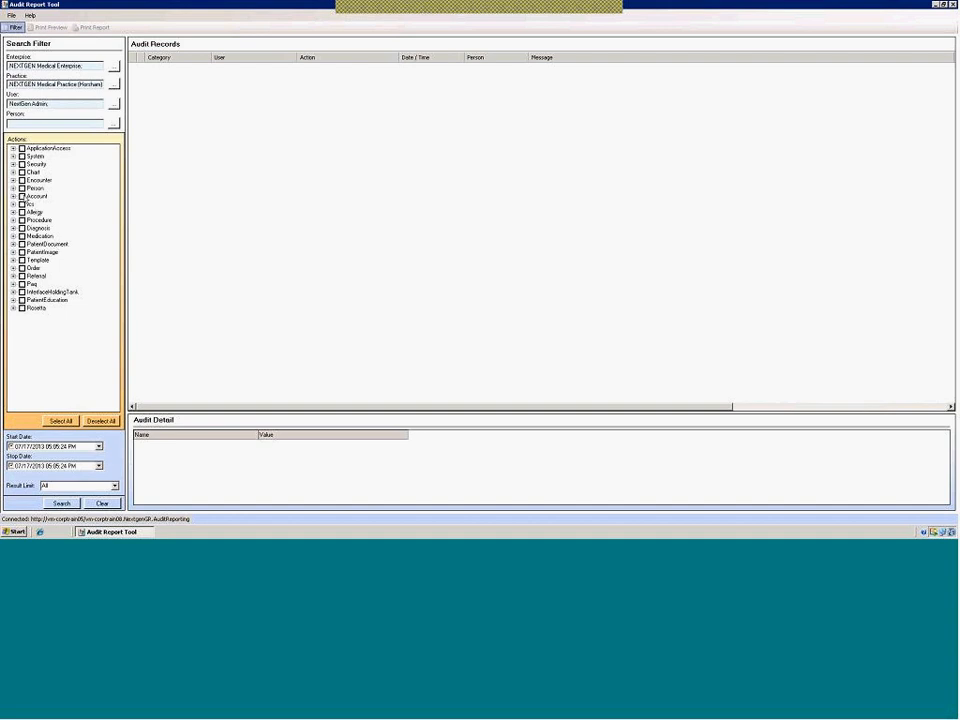
click(21, 180)
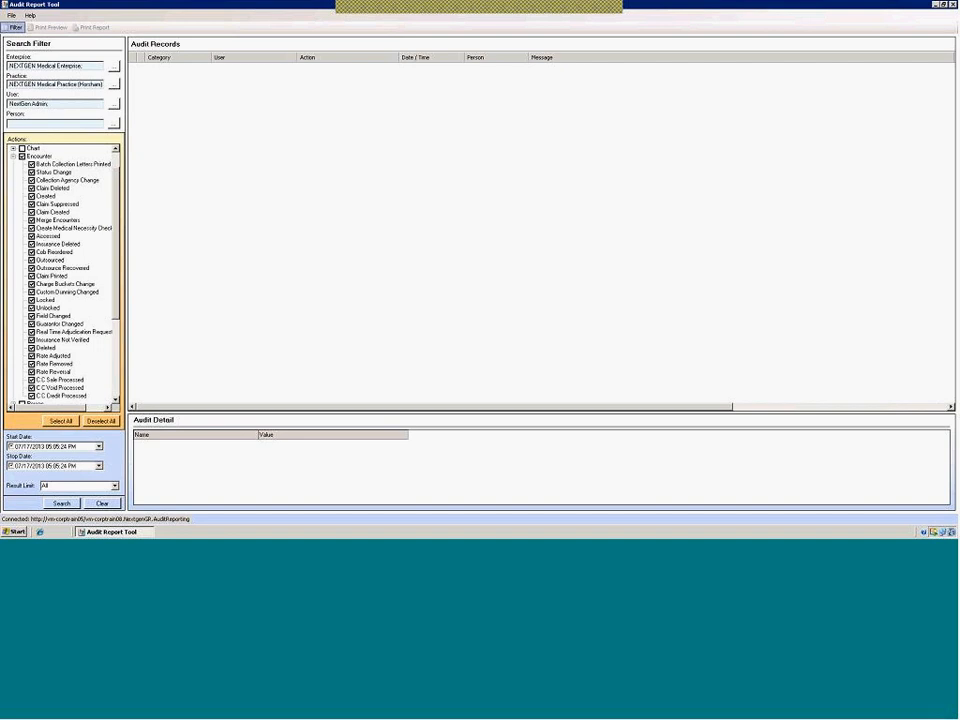
click(13, 157)
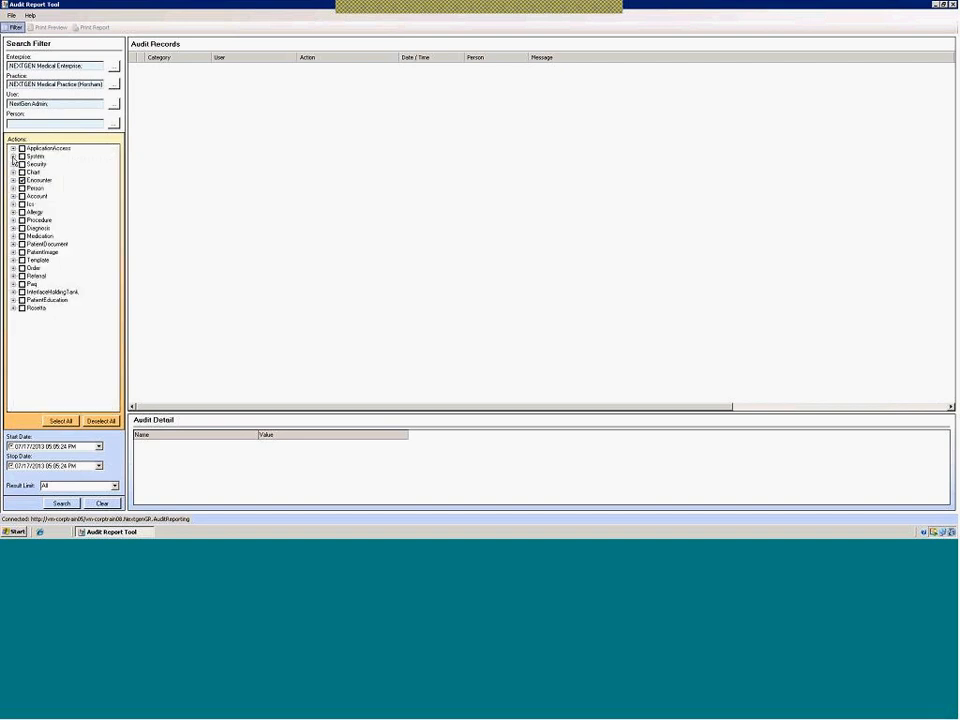
click(22, 189)
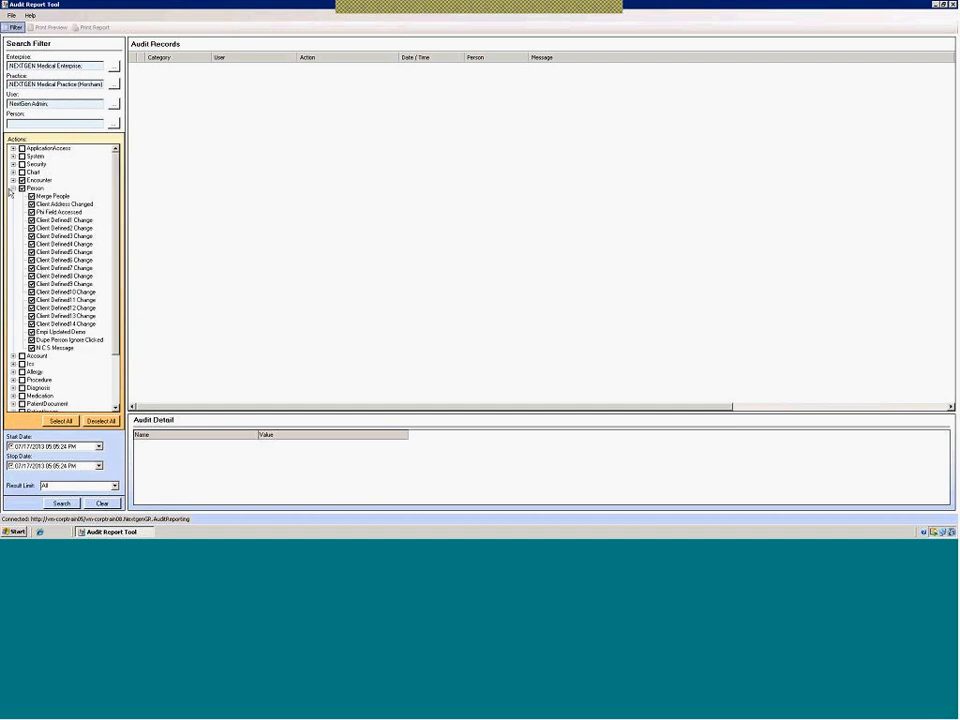
click(13, 188)
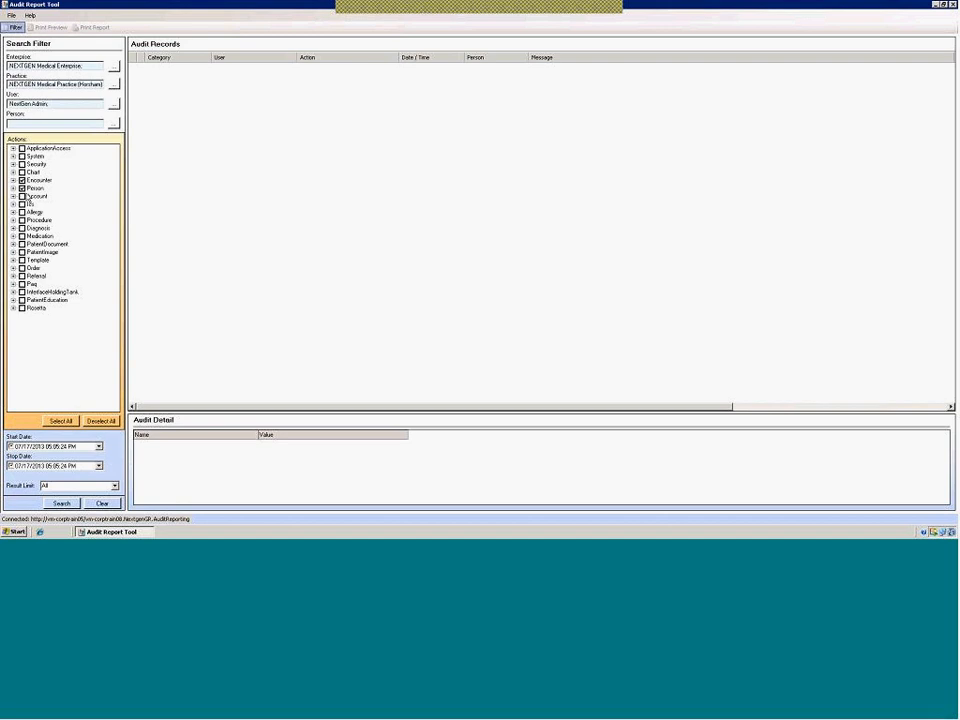
Check the Chart category, keeping all its child actions selected
click(22, 172)
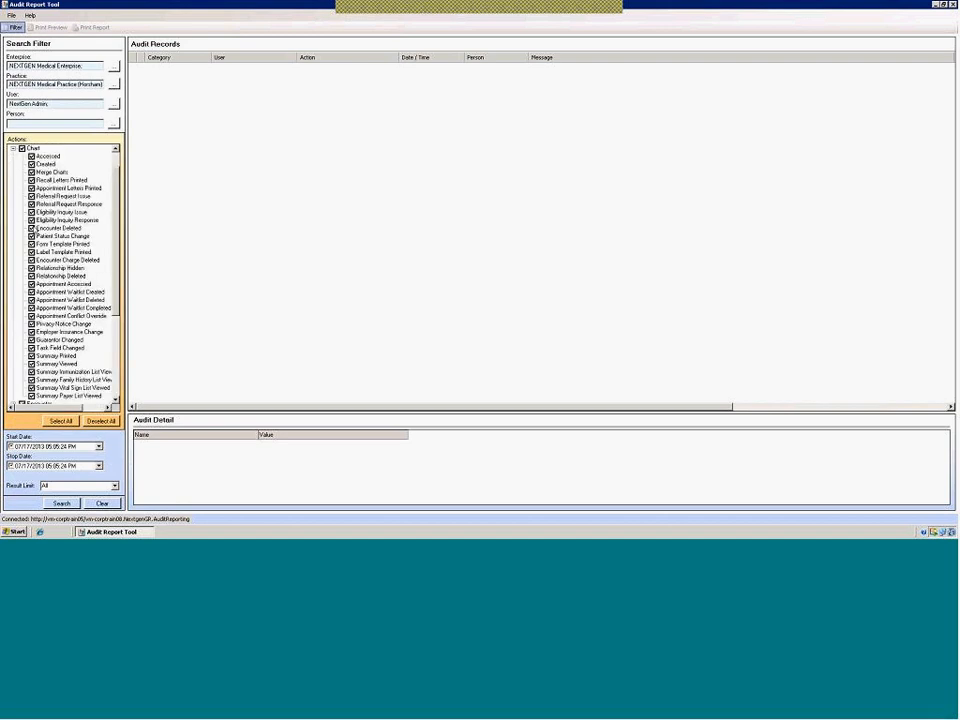
click(32, 188)
click(33, 252)
click(32, 292)
click(32, 292)
click(32, 252)
click(32, 188)
click(13, 148)
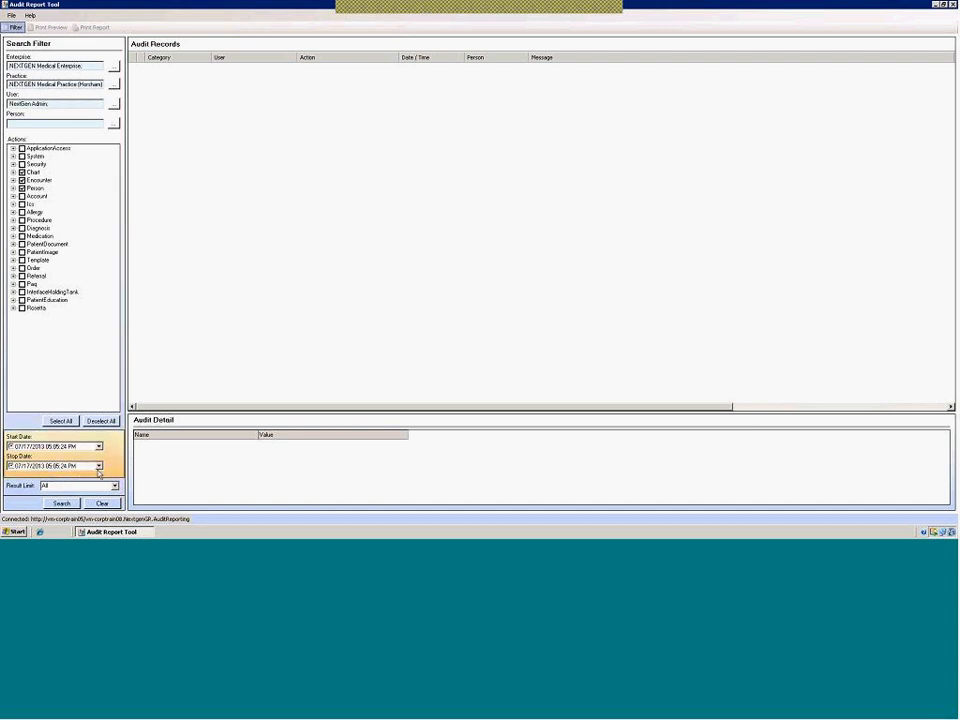
Pick July 1, 2013 as Start Date and July 12, 2013 as Stop Date
click(98, 446)
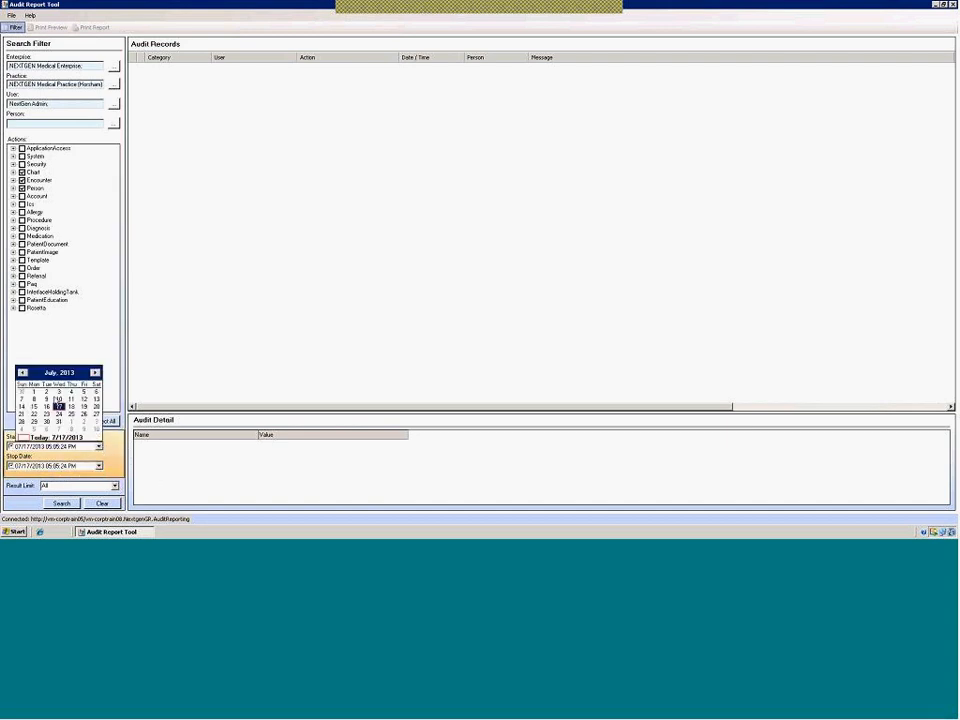
click(33, 392)
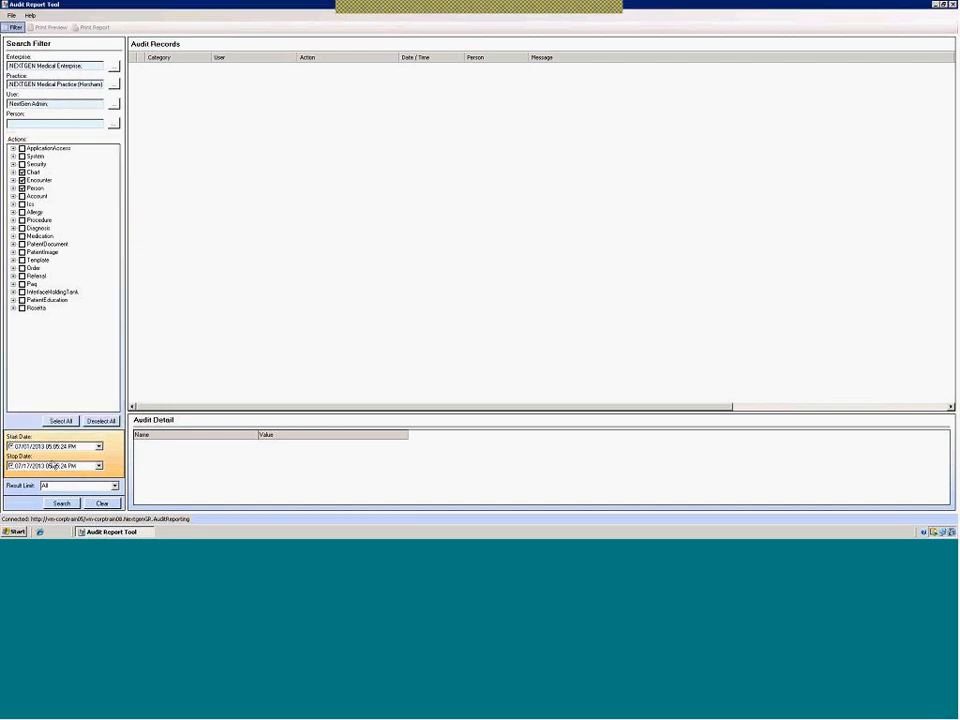
click(98, 466)
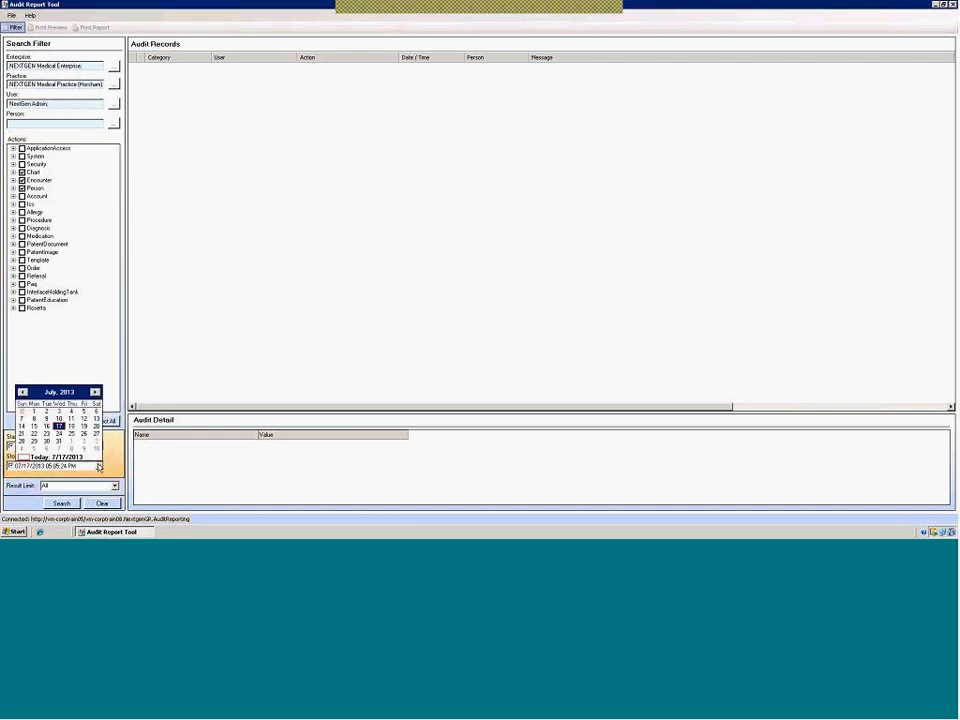
click(84, 419)
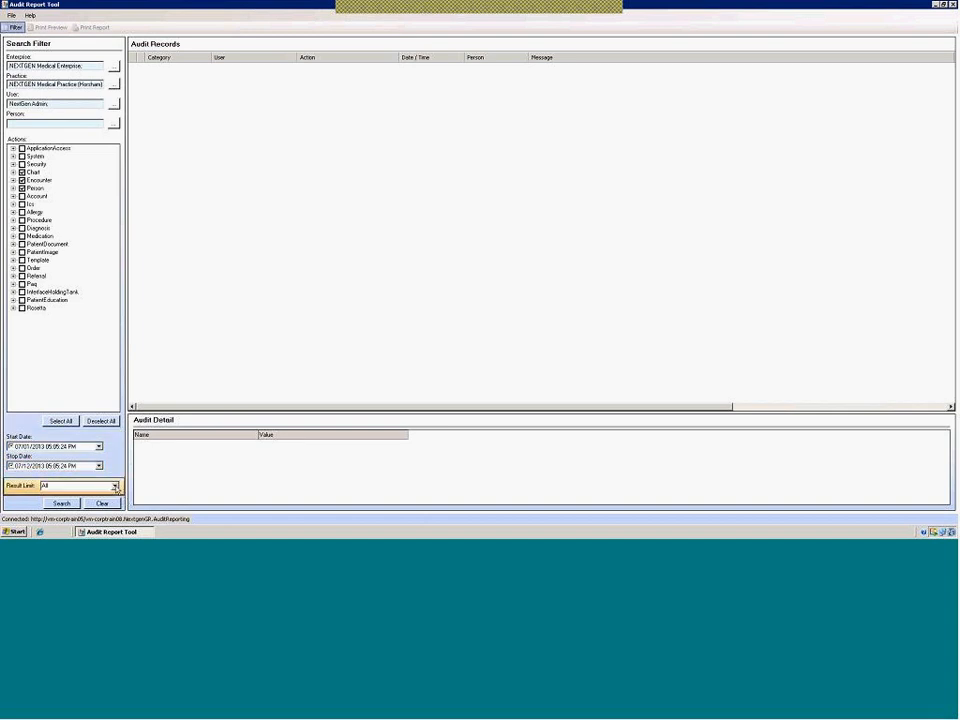
Keep the Result Limit at All and run the audit search
click(115, 486)
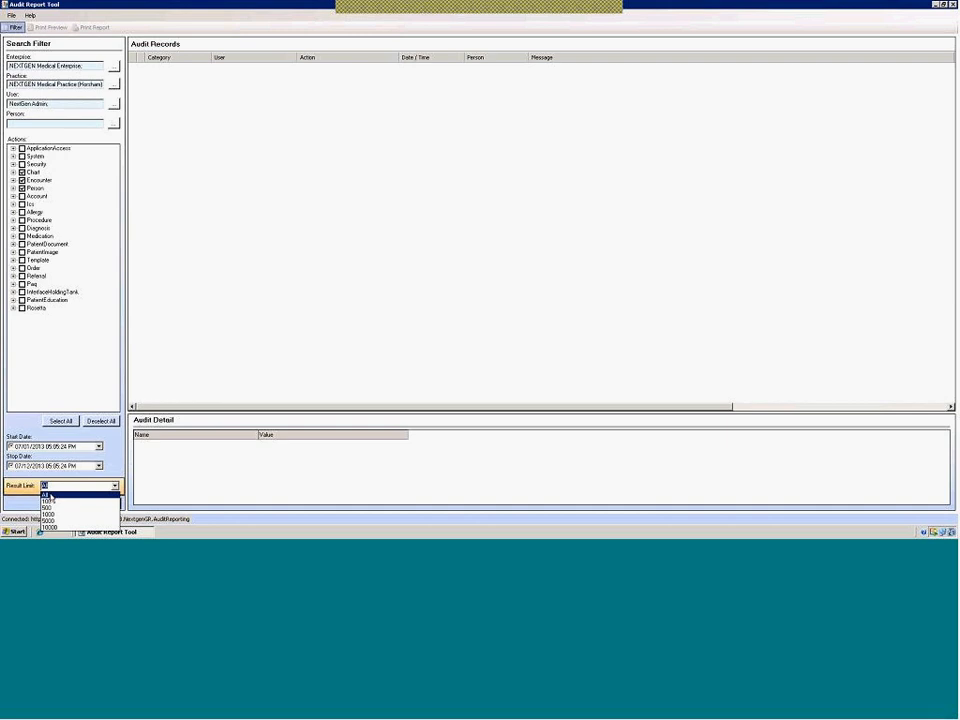
click(45, 494)
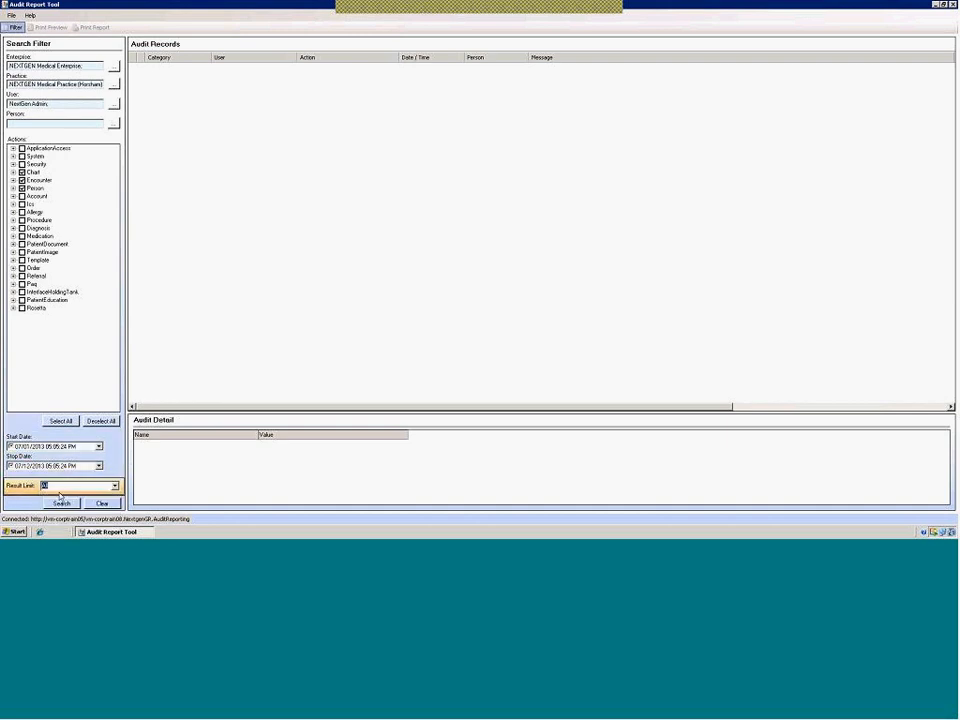
click(61, 502)
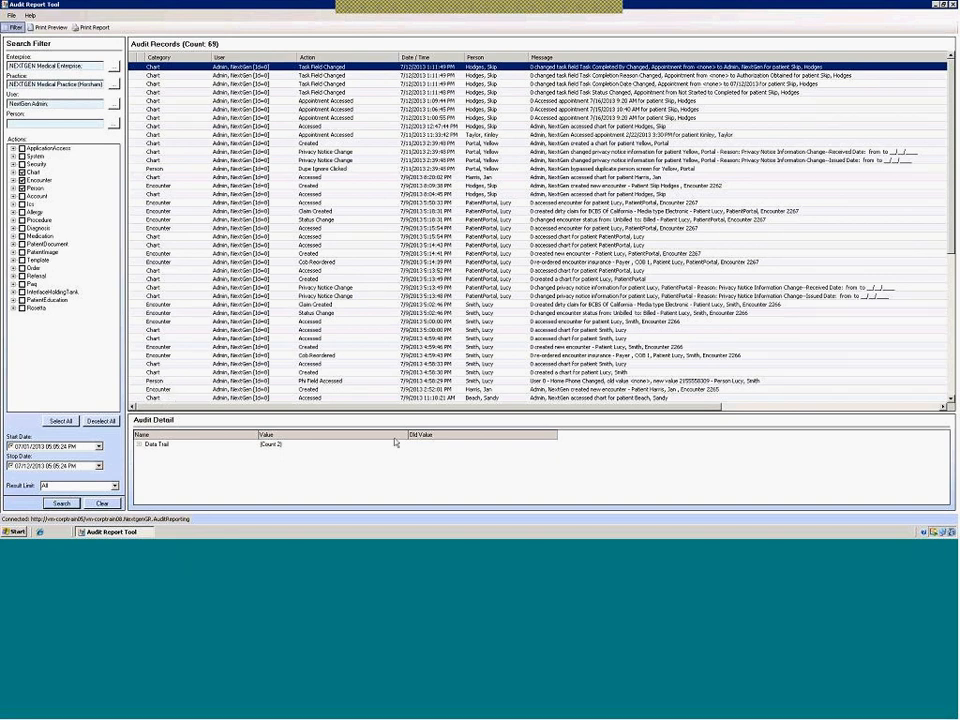
Sort the results by Category and view the 7/9/2013 Encounter Created record's details
mouse_move(944, 251)
mouse_down()
mouse_move(950, 397)
mouse_move(951, 252)
mouse_up()
scroll(716, 292, down, 10)
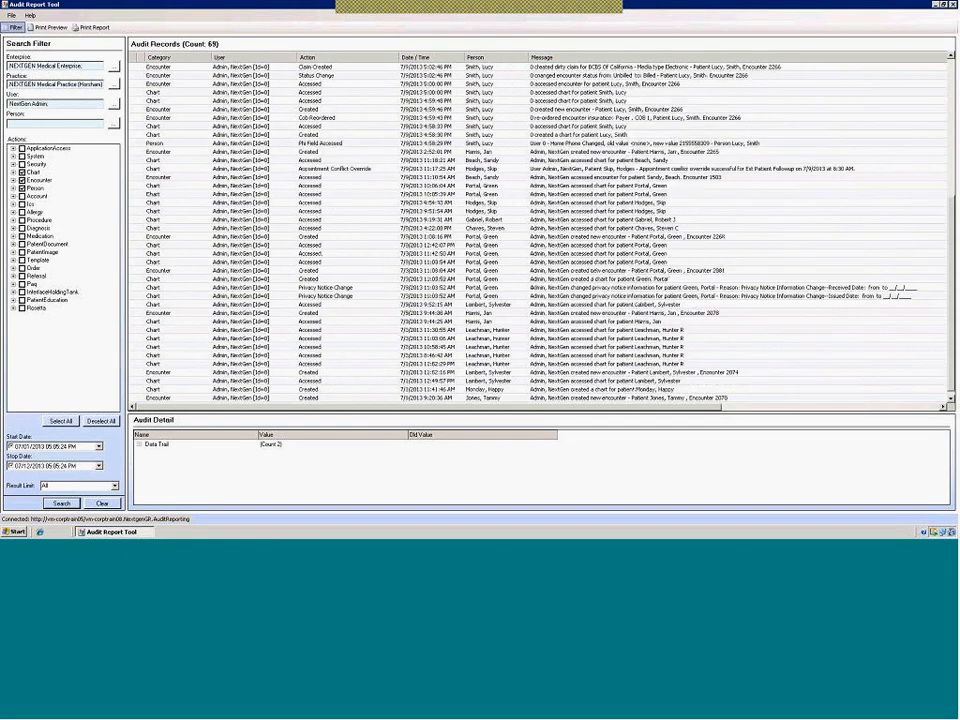
scroll(540, 230, down, 1)
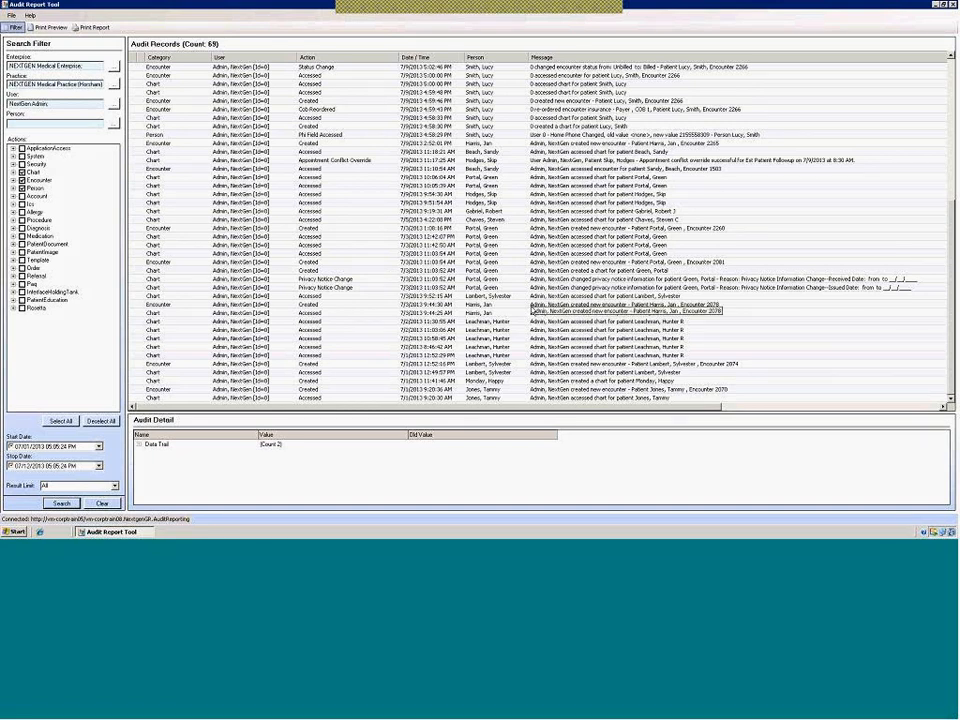
click(179, 63)
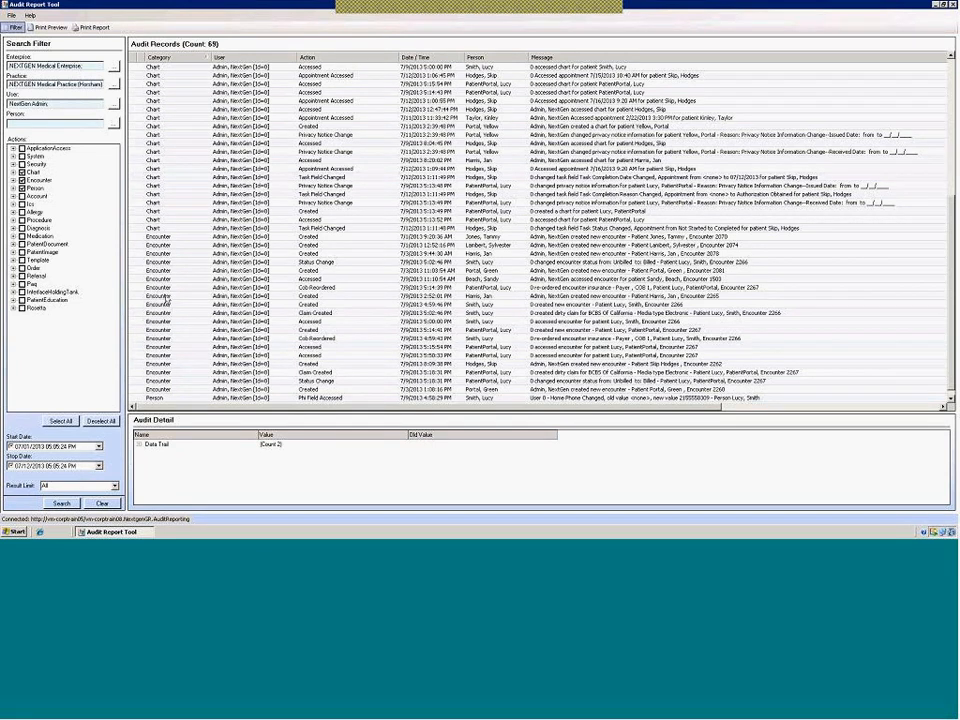
click(160, 296)
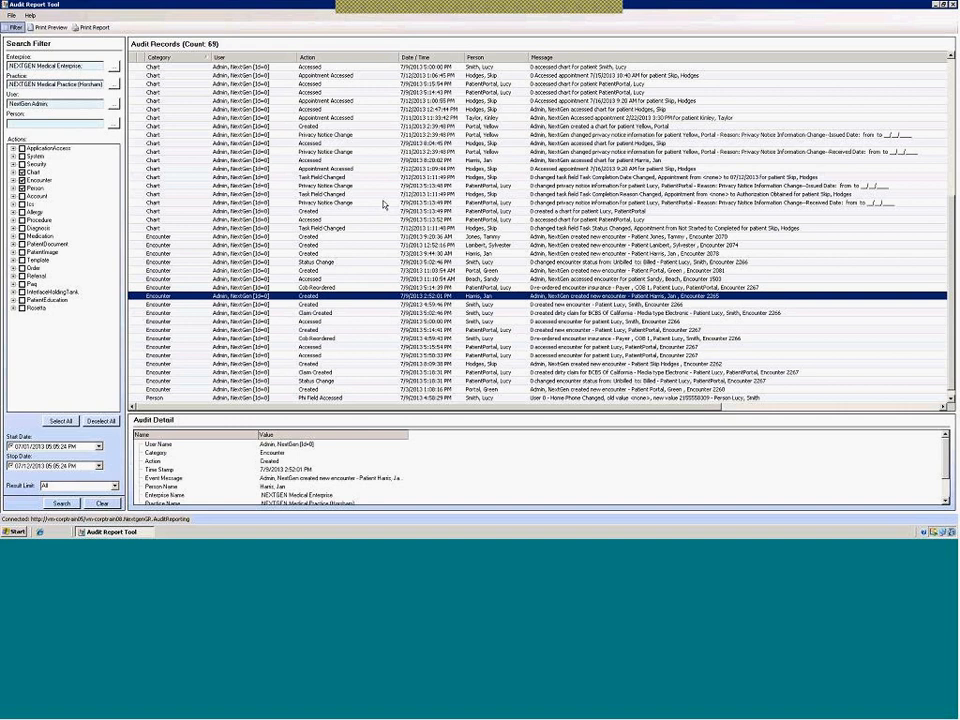
Exit the Audit Report Tool via File > Exit and log off Windows
click(12, 16)
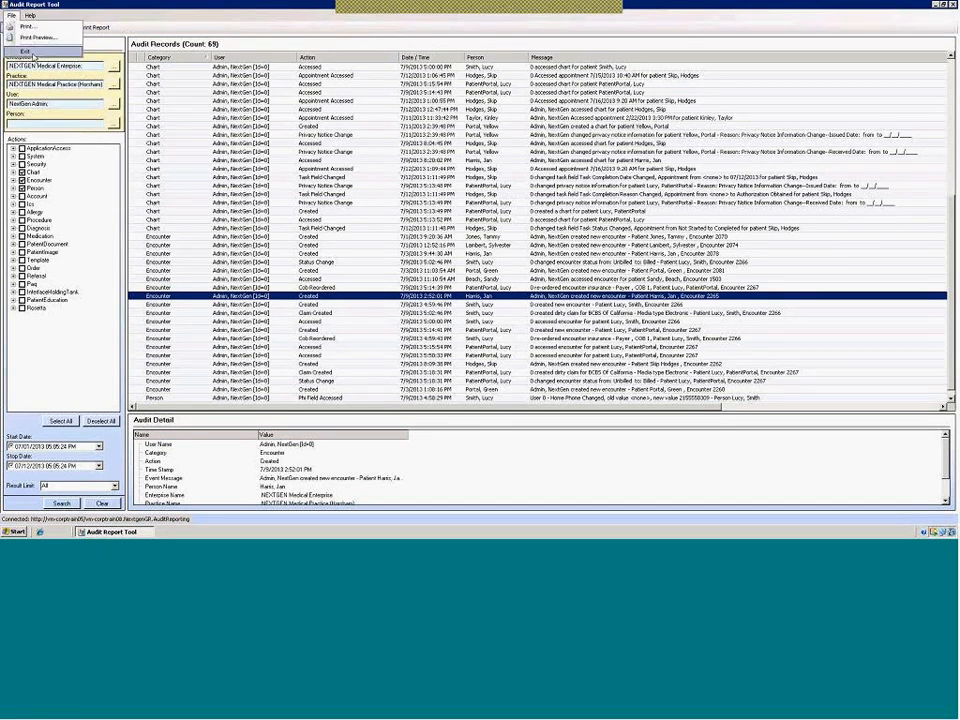
click(25, 51)
click(16, 532)
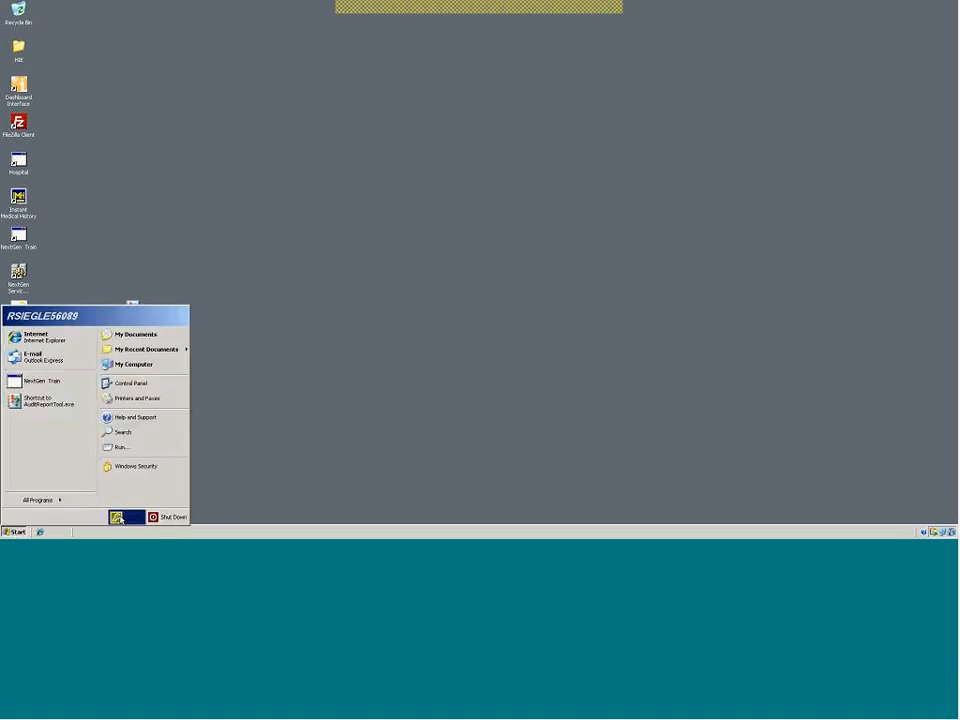
click(126, 517)
click(460, 279)
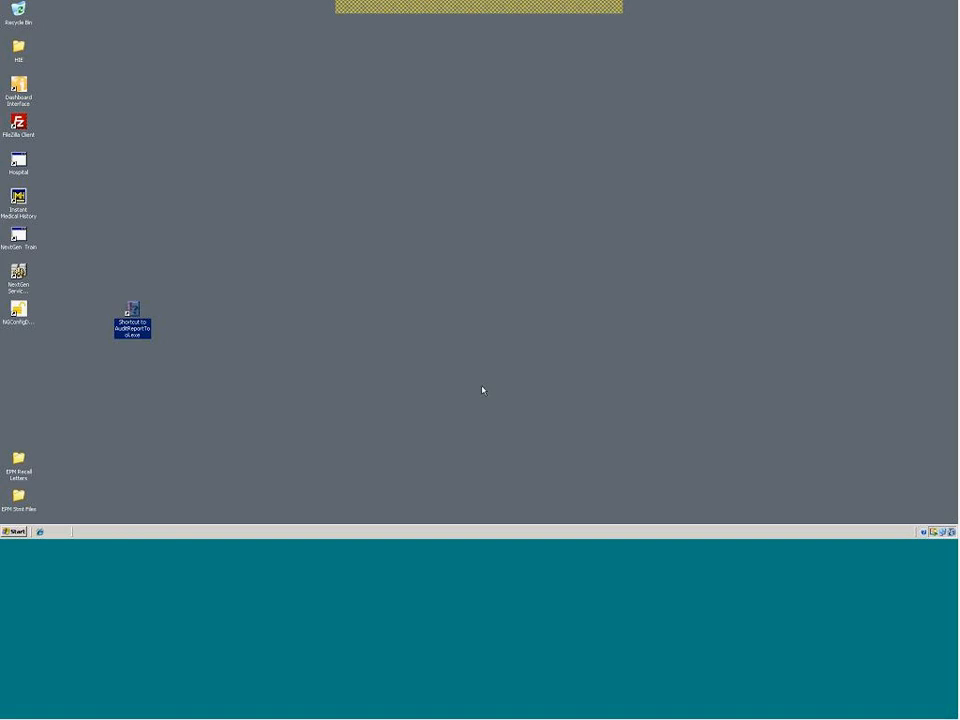